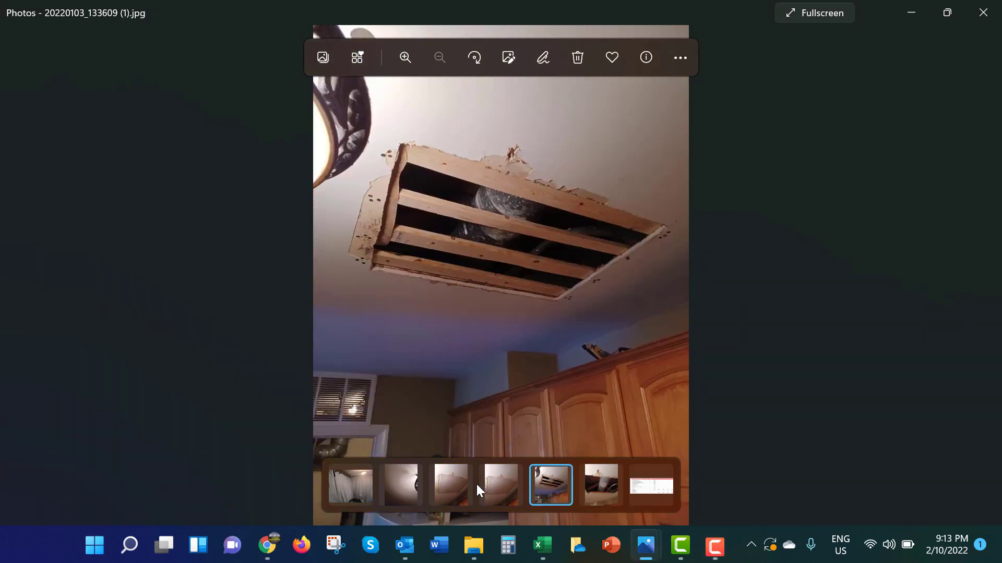
Look through the ceiling repair photos one by one back to the shot of the curtained-off room.
left_click(494, 495)
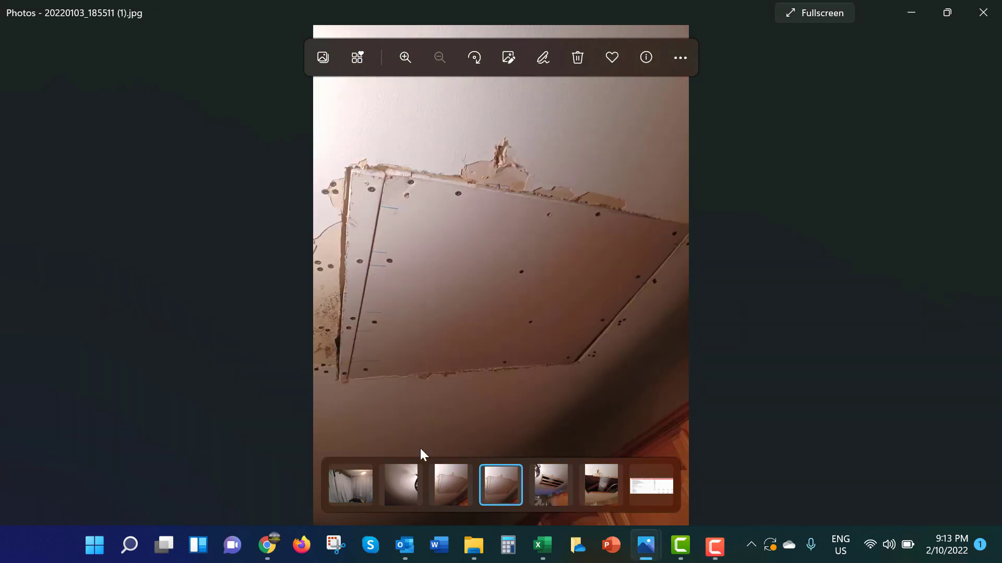
left_click(444, 482)
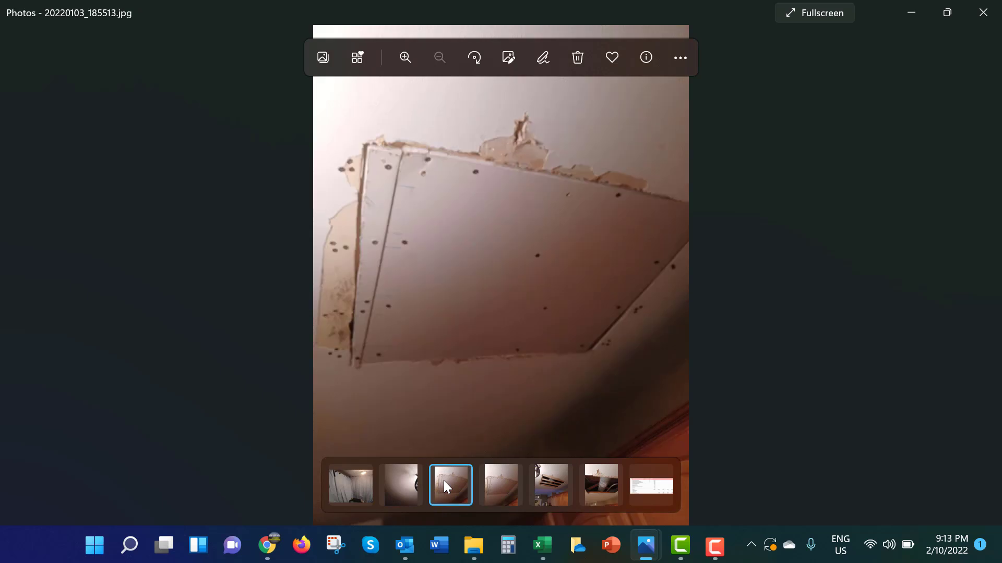
left_click(407, 498)
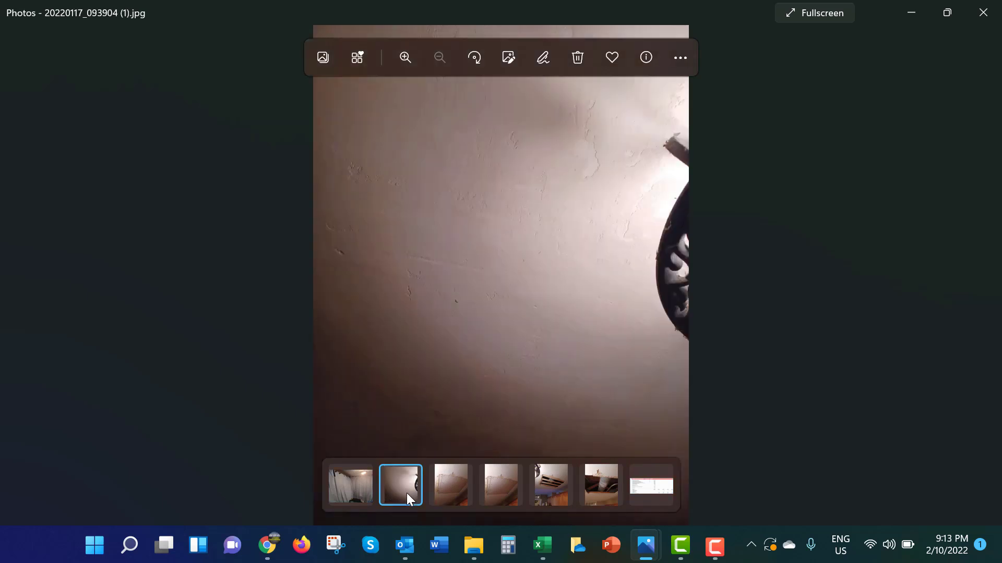
left_click(359, 490)
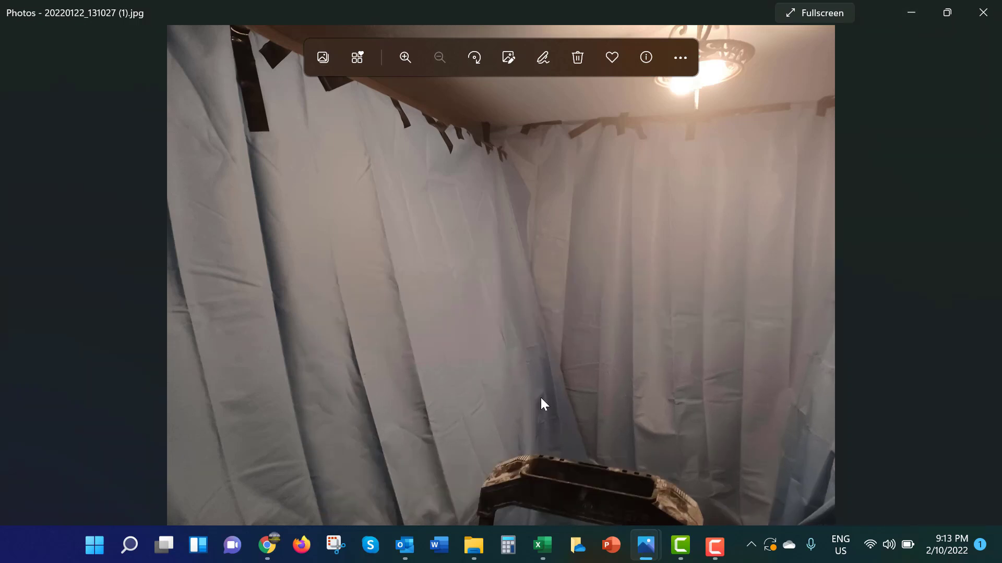
Switch to the Mini Grid Financial Model workbook in Excel and select cell G20 on the Summary sheet.
left_click(541, 547)
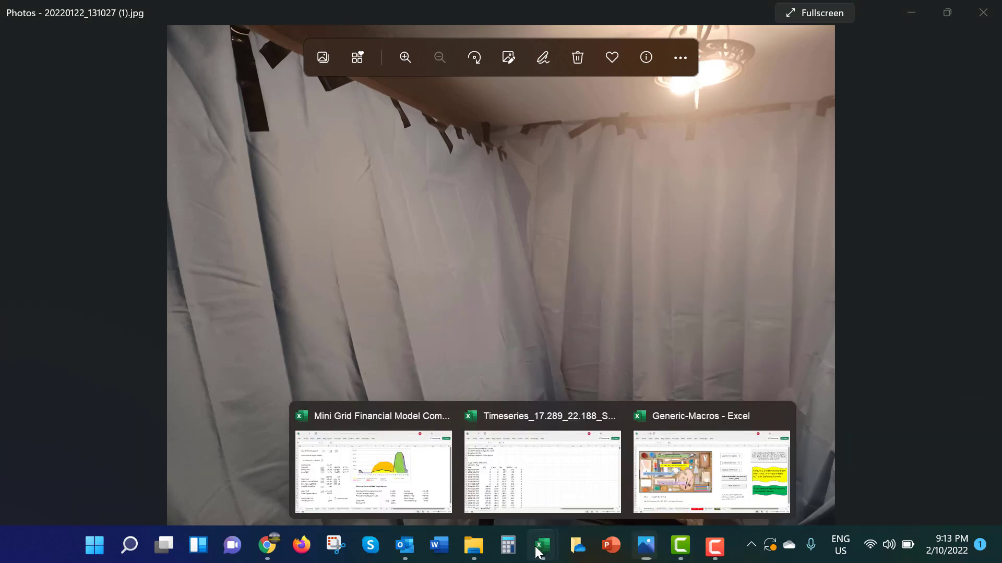
left_click(383, 468)
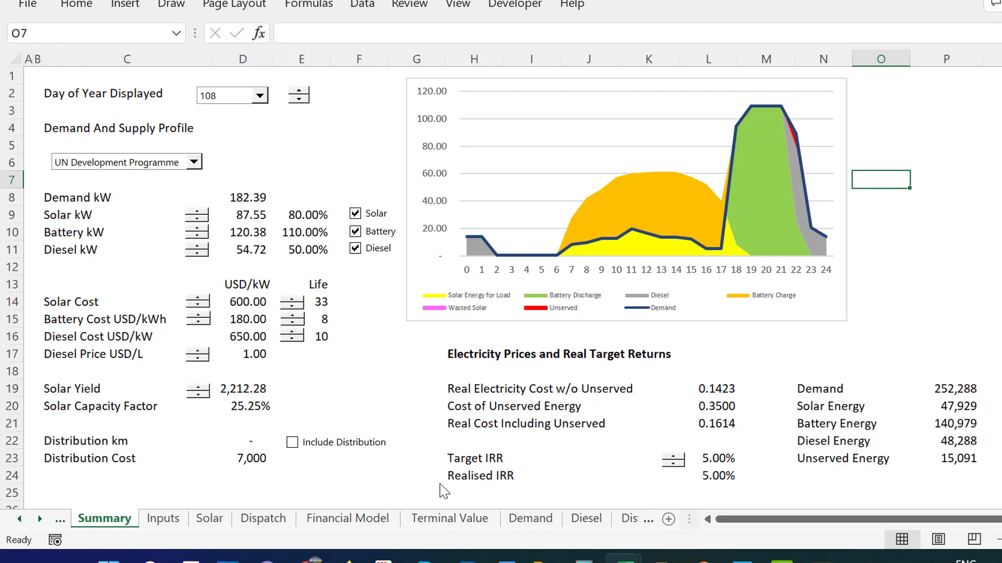
left_click(390, 407)
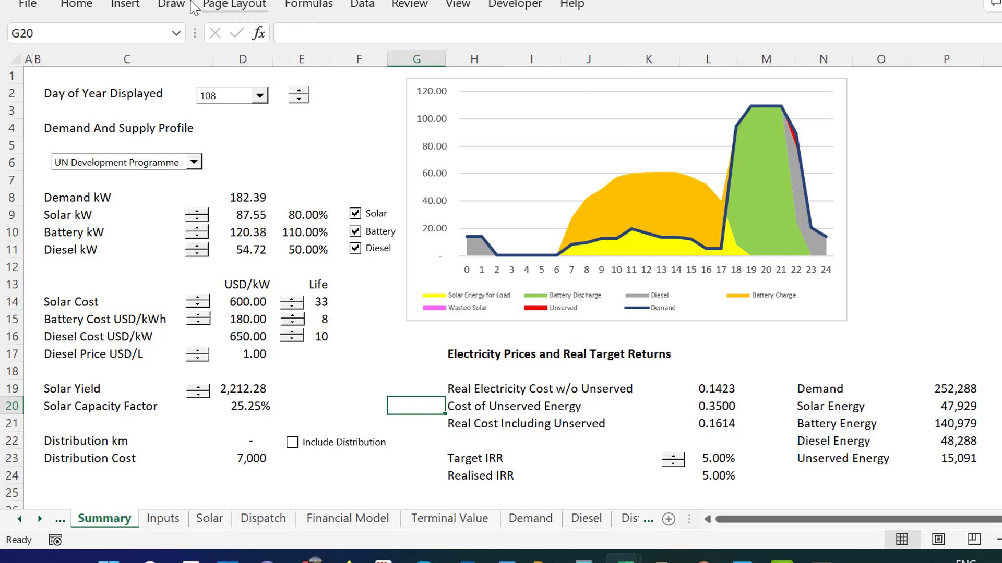
Draw a form-control button beside the Demand And Supply Profile selector, create a new macro for it, and return to the Summary sheet.
left_click(125, 6)
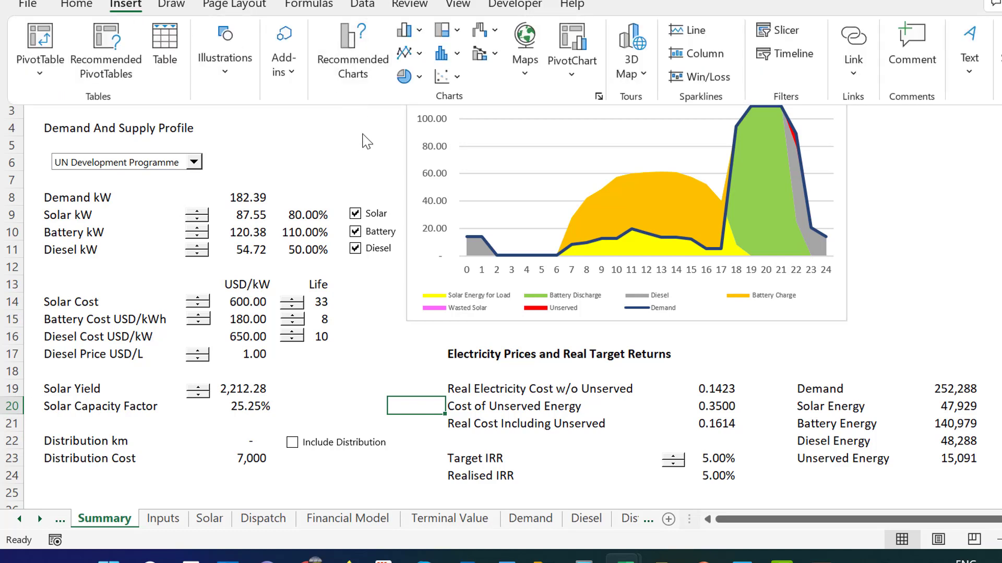
left_click(311, 135)
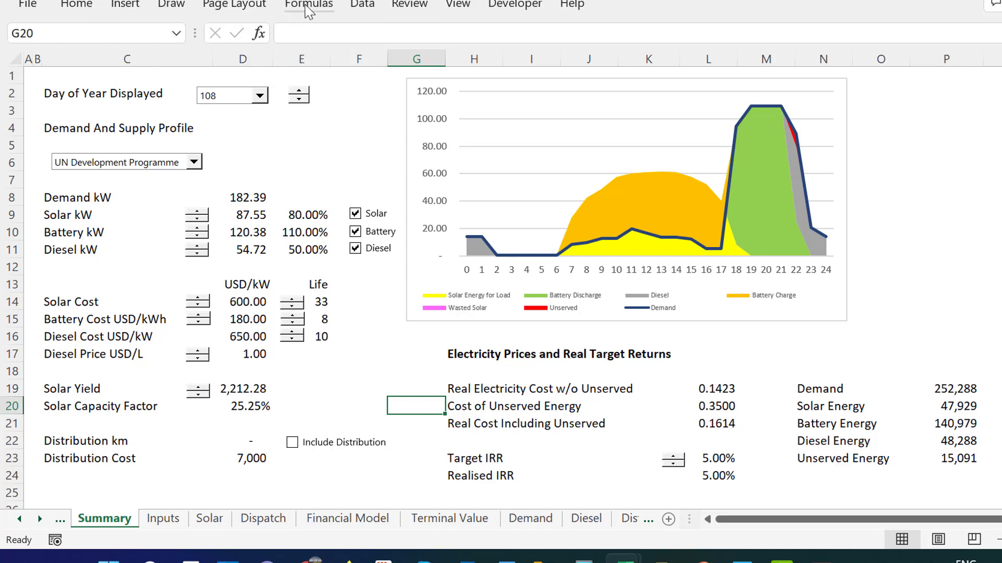
left_click(516, 5)
left_click(413, 44)
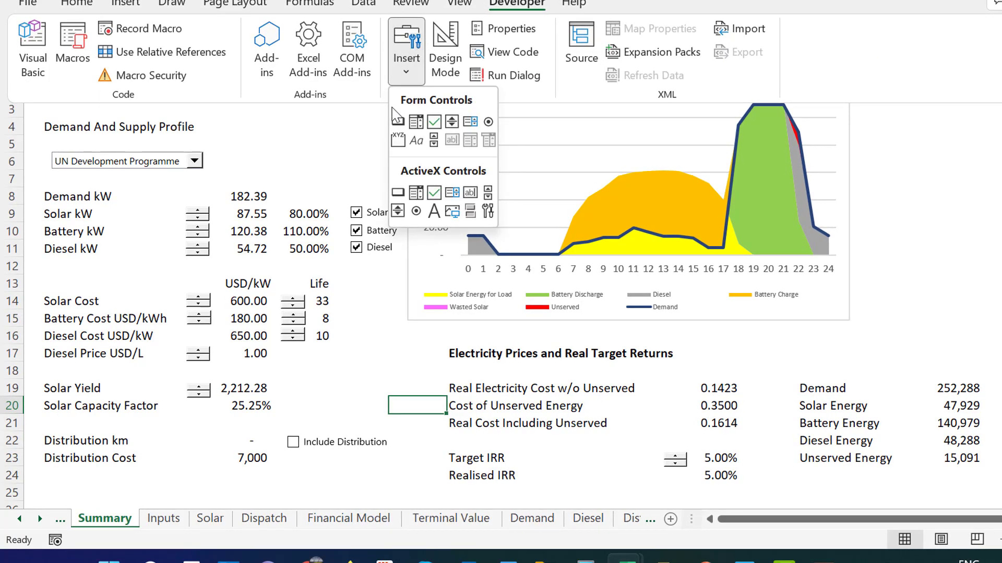
left_click(399, 122)
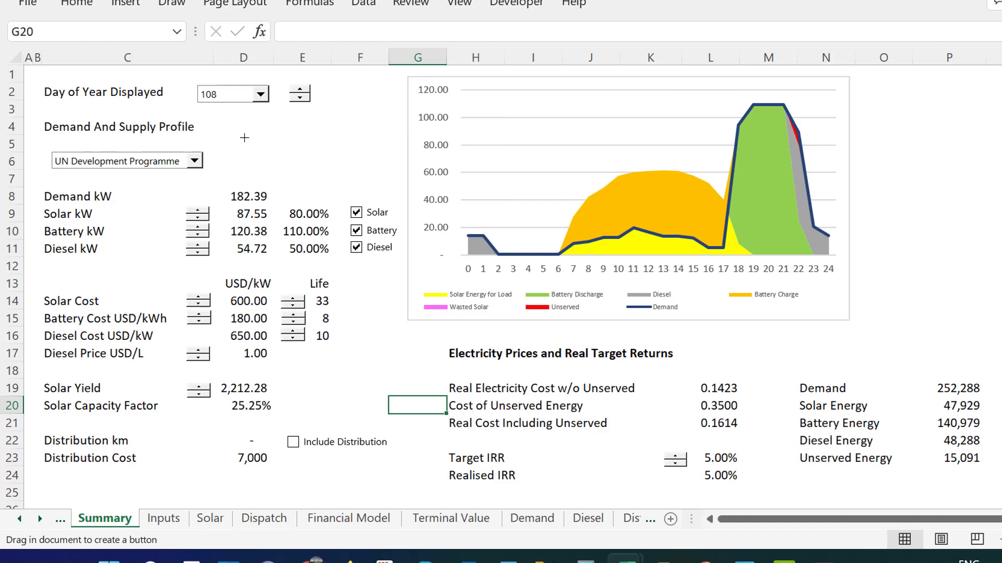
left_click_drag(245, 129, 348, 162)
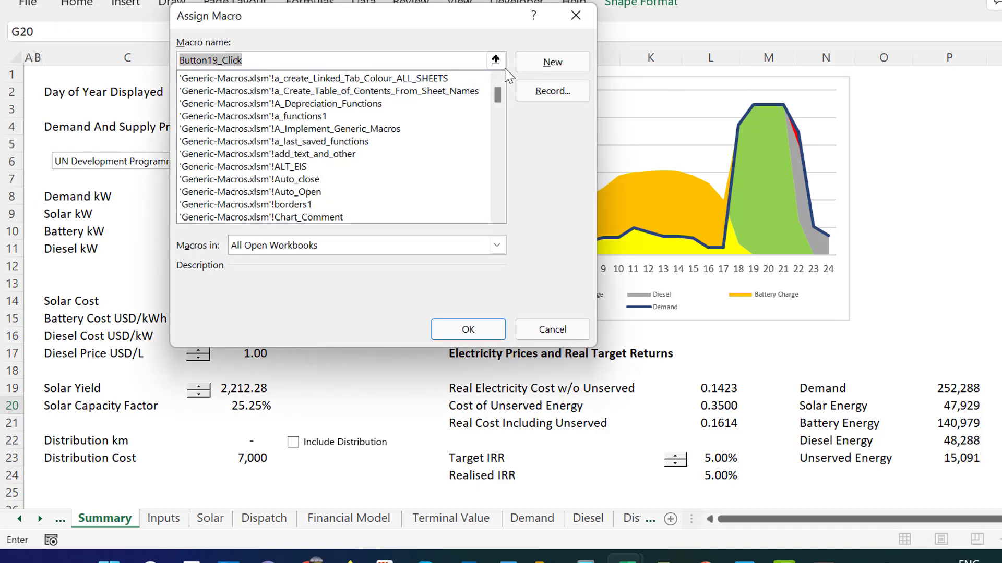
left_click(540, 68)
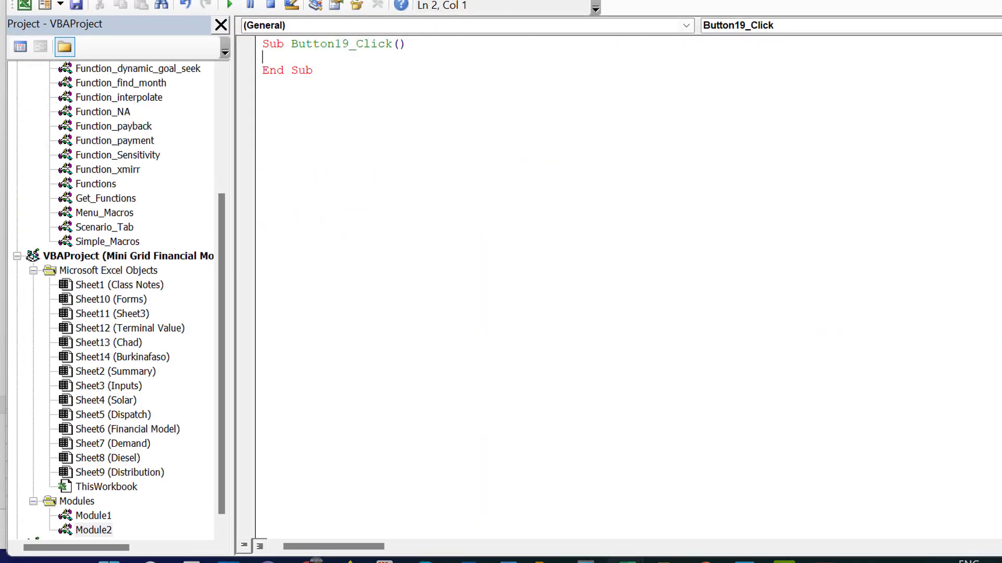
key("alt+F11")
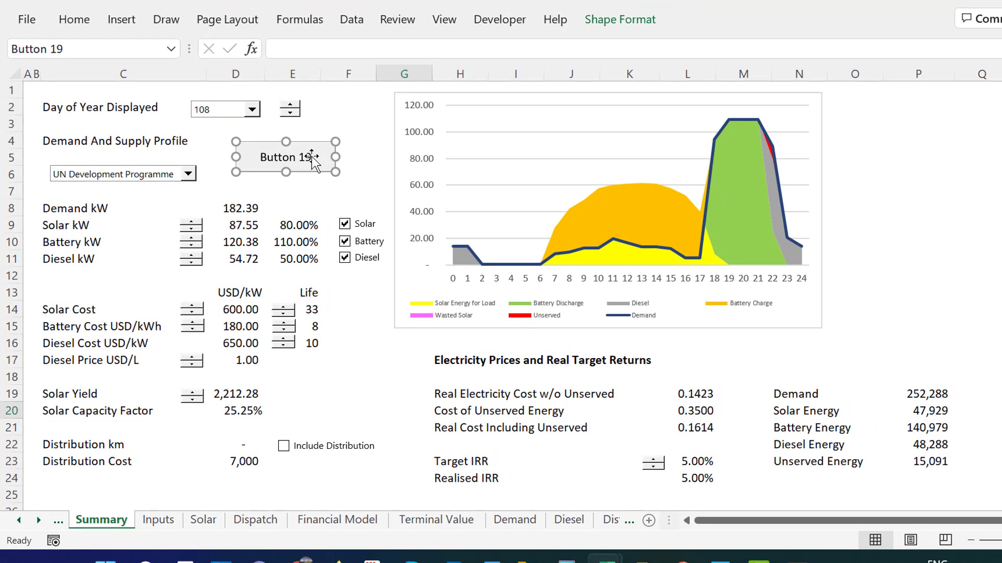
Replace the new button's caption with "Reset".
left_click(302, 157)
key("Delete")
key("Delete")
key("Delete")
key("Delete")
key("Delete")
key("Delete")
key("Delete")
key("Delete")
key("Delete")
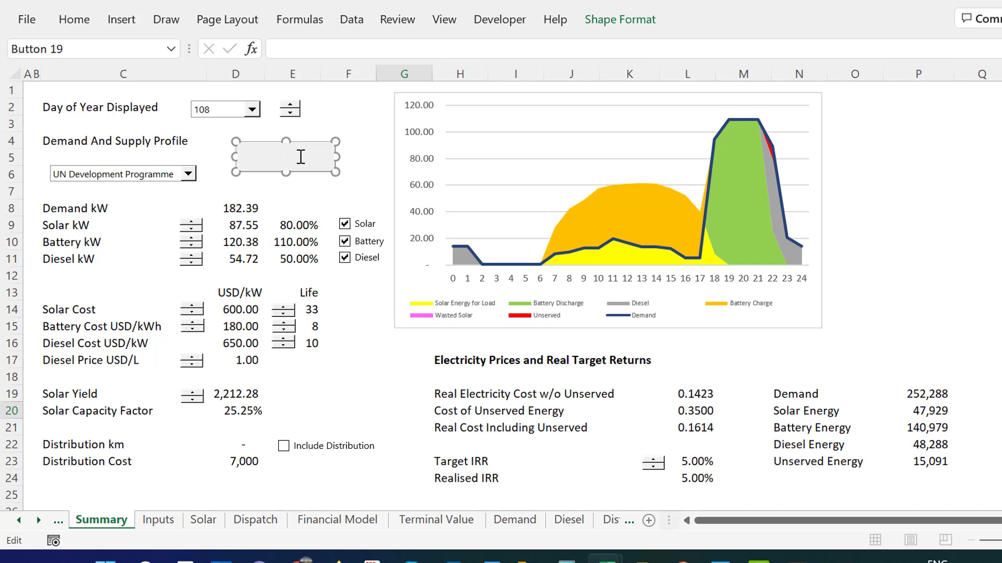
type("Reset")
left_click(364, 192)
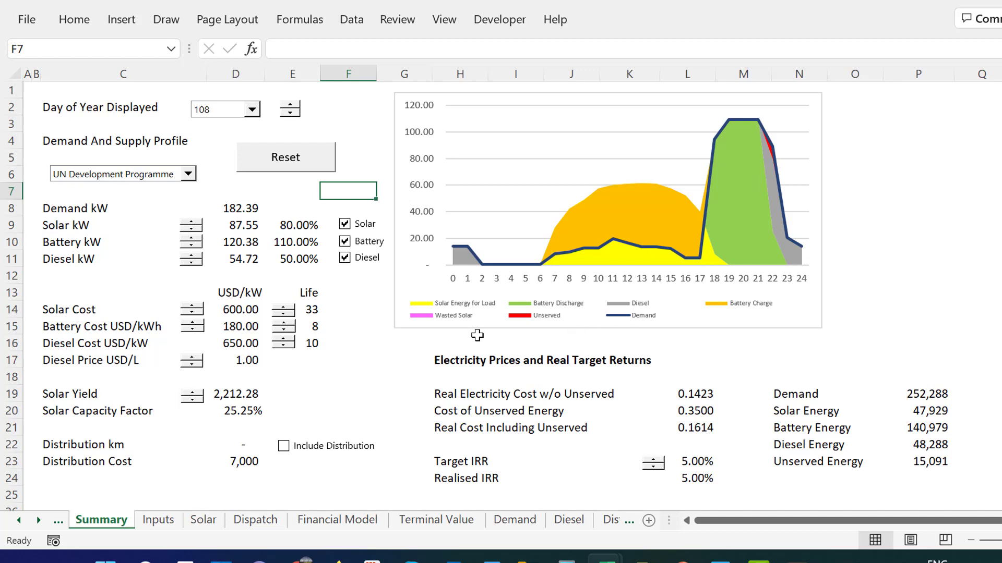
left_click(369, 349)
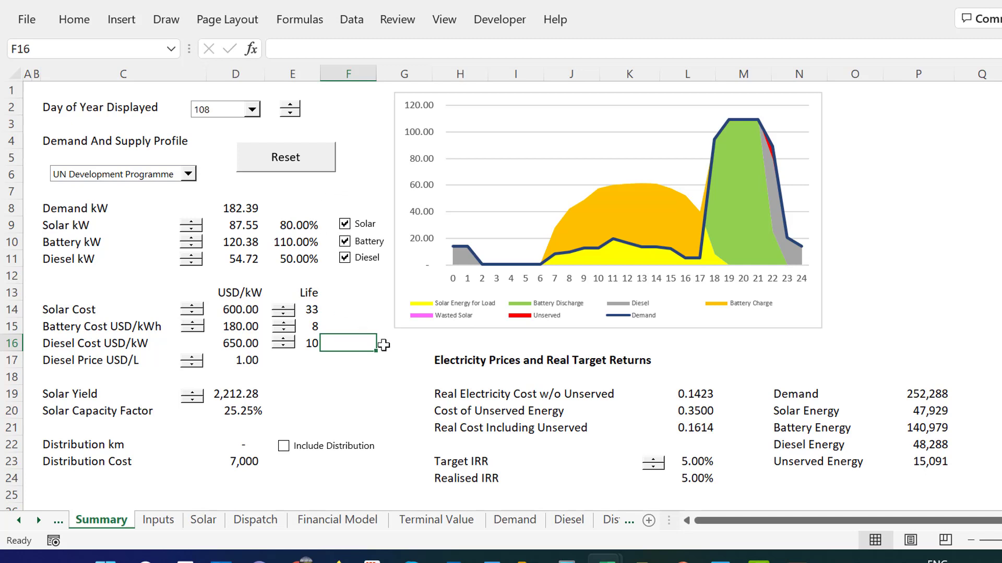
left_click(370, 393)
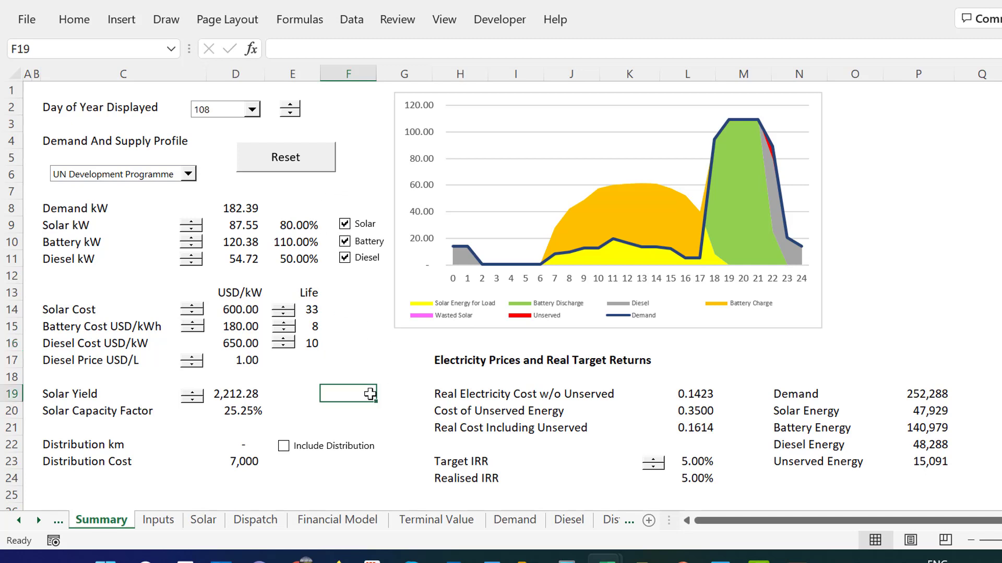
Toggle Solar off and on again, and exclude Battery and Diesel so that only Solar remains in the supply mix.
left_click(346, 228)
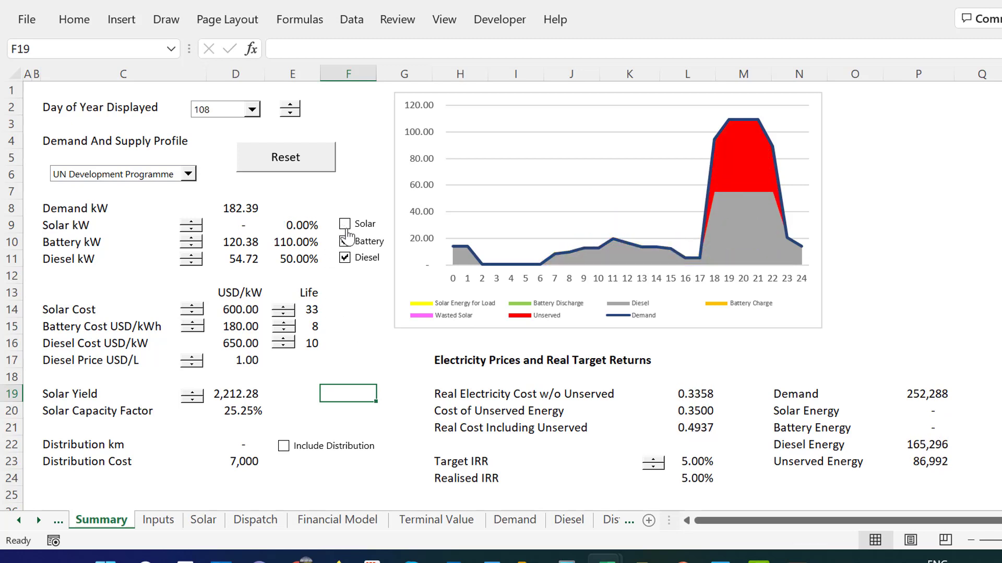
left_click(345, 237)
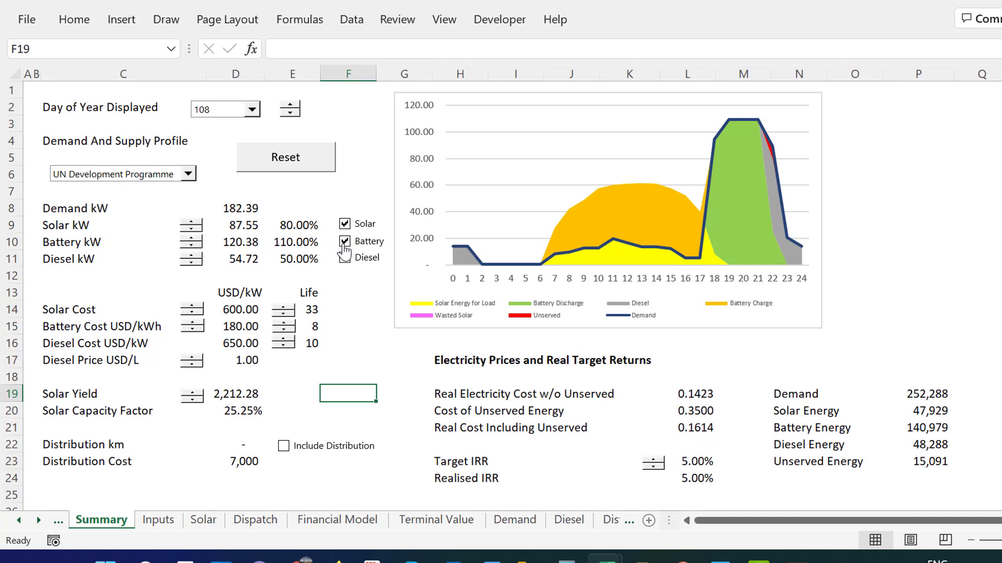
left_click(345, 243)
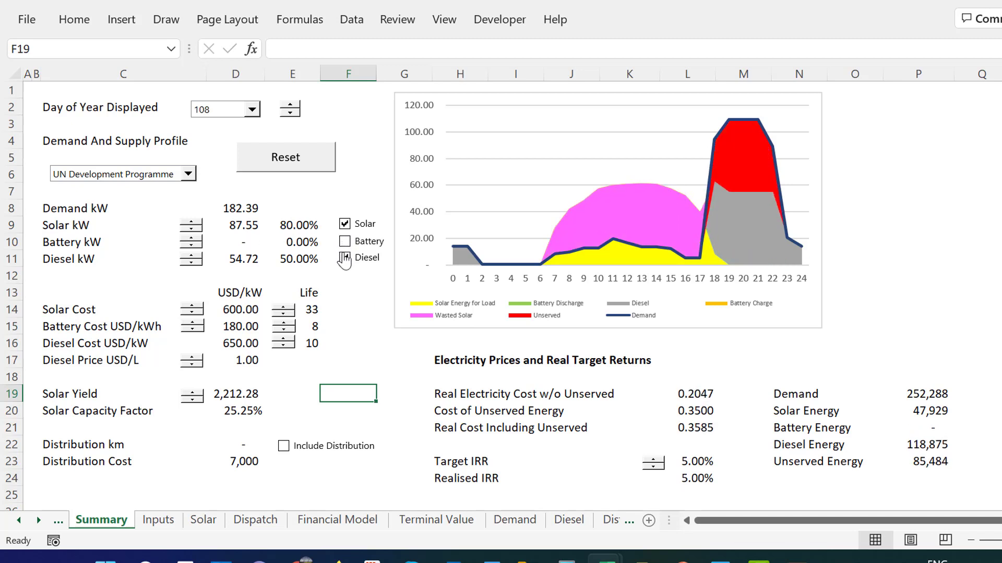
left_click(345, 258)
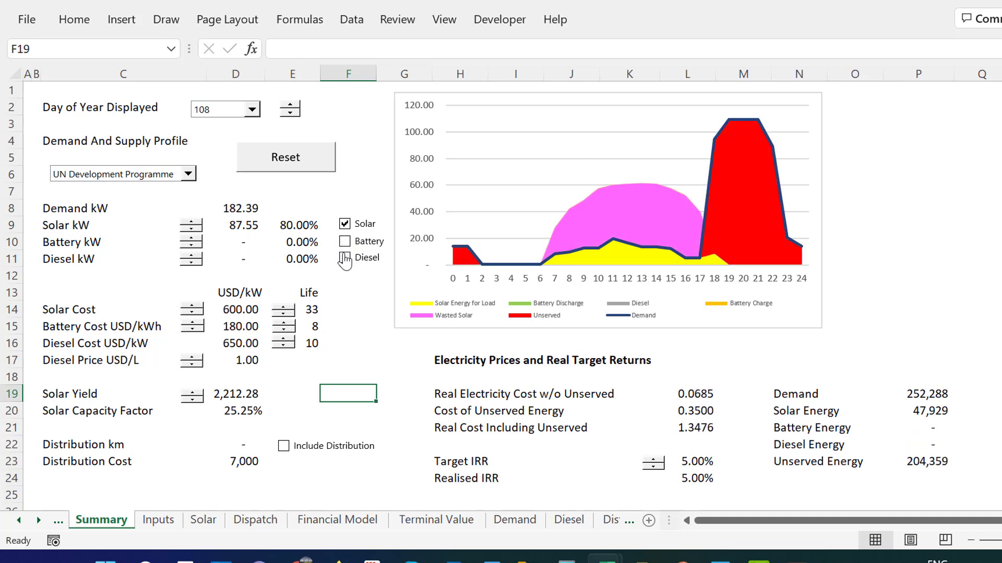
Lower the solar capacity share to 20%.
left_click(192, 230)
left_click(192, 230)
left_click(192, 230)
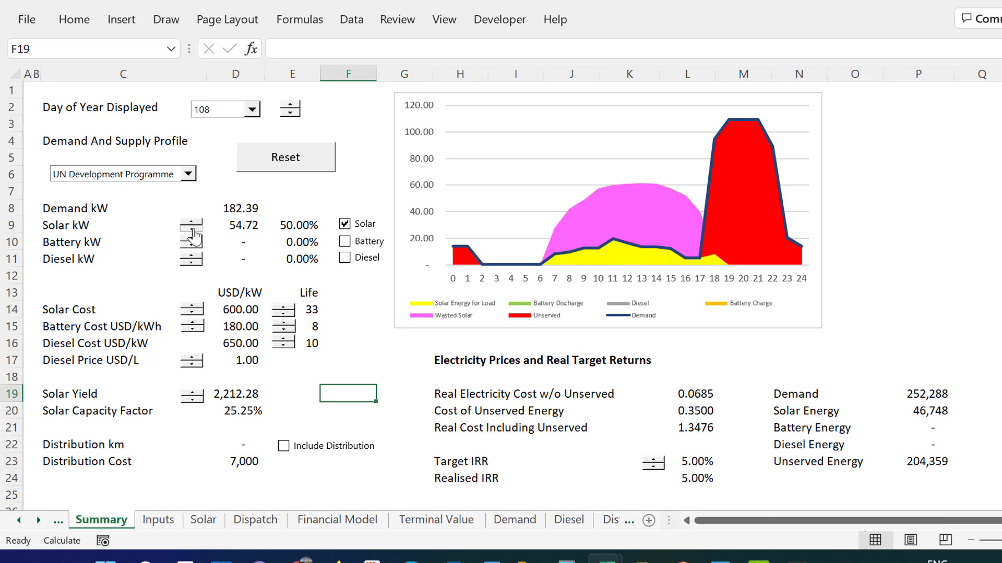
left_click(192, 230)
left_click(193, 230)
left_click(192, 231)
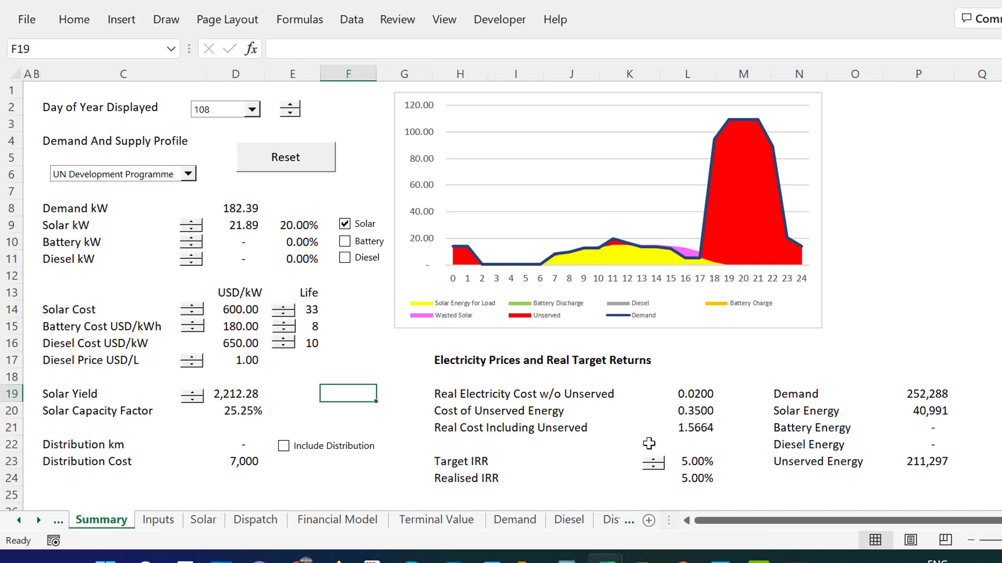
Raise the Target IRR to 9%.
left_click(657, 460)
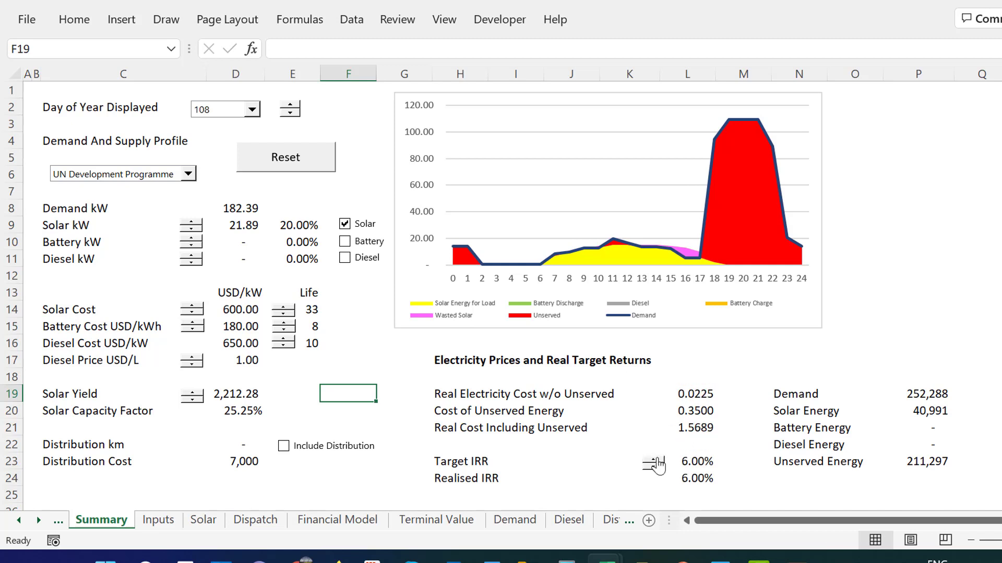
left_click(657, 460)
left_click(657, 460)
left_click(658, 460)
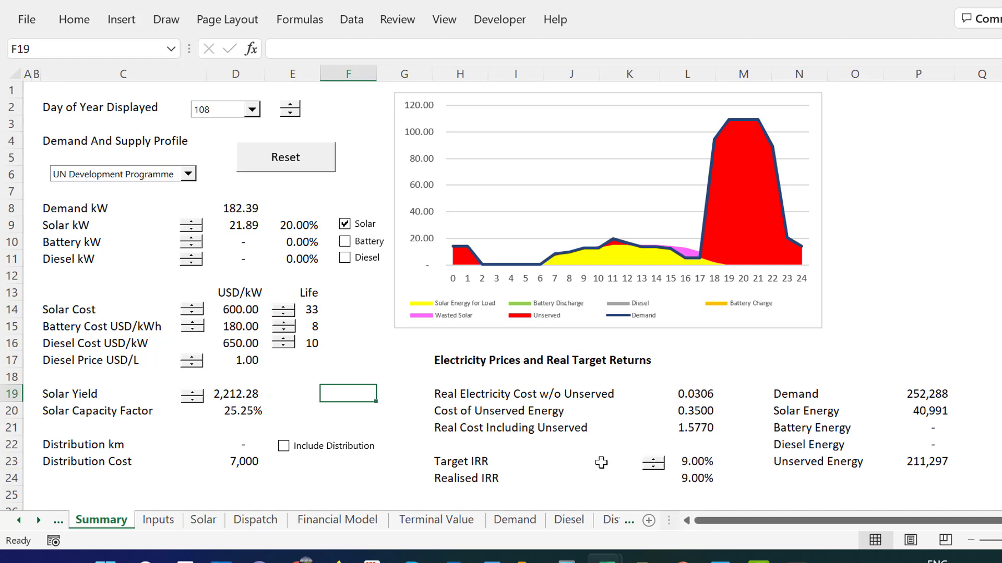
Change the "Target IRR" label in cell H23 to "Target Real IRR".
left_click(500, 455)
key("Left")
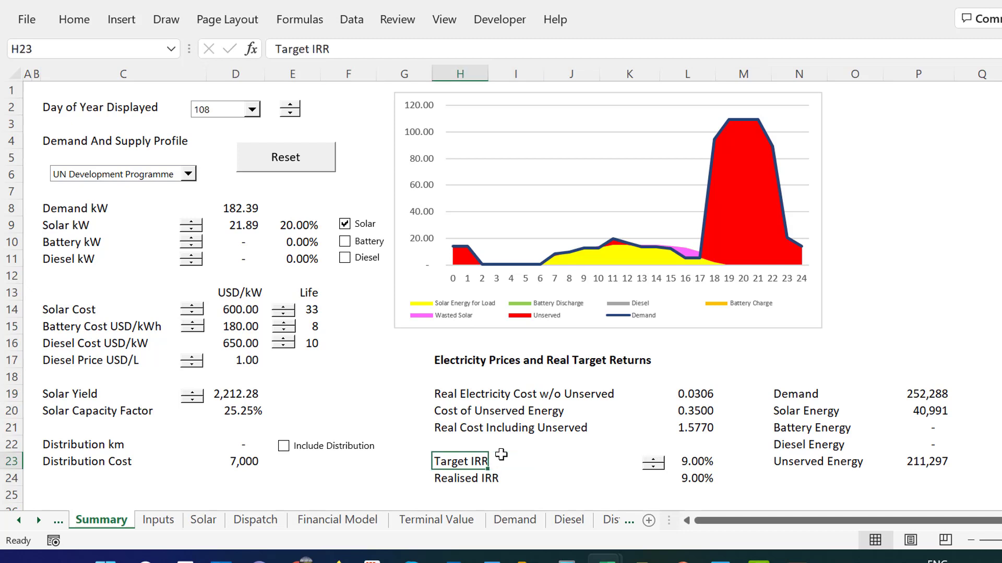
key("F2")
key("Left")
key("Left")
type("Real")
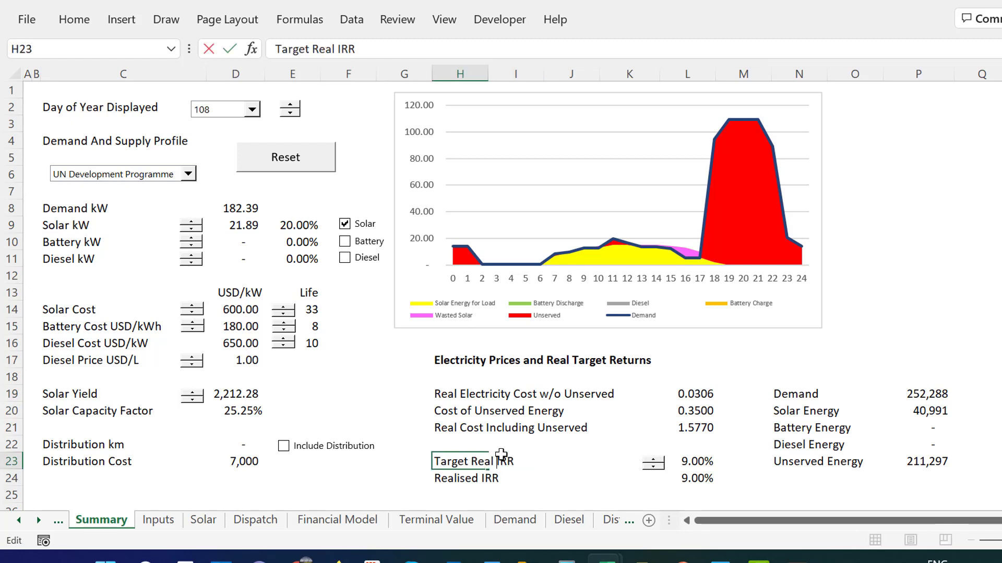
key("Return")
left_click(363, 388)
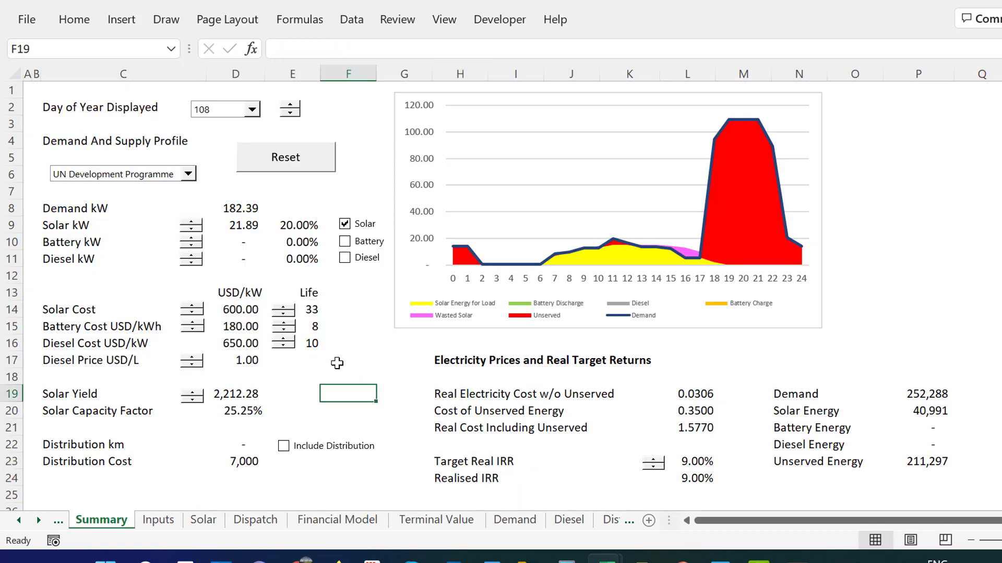
Vary the solar plant life up and down, ending with a life of 32.
left_click(288, 315)
left_click(286, 315)
left_click(287, 314)
left_click(287, 312)
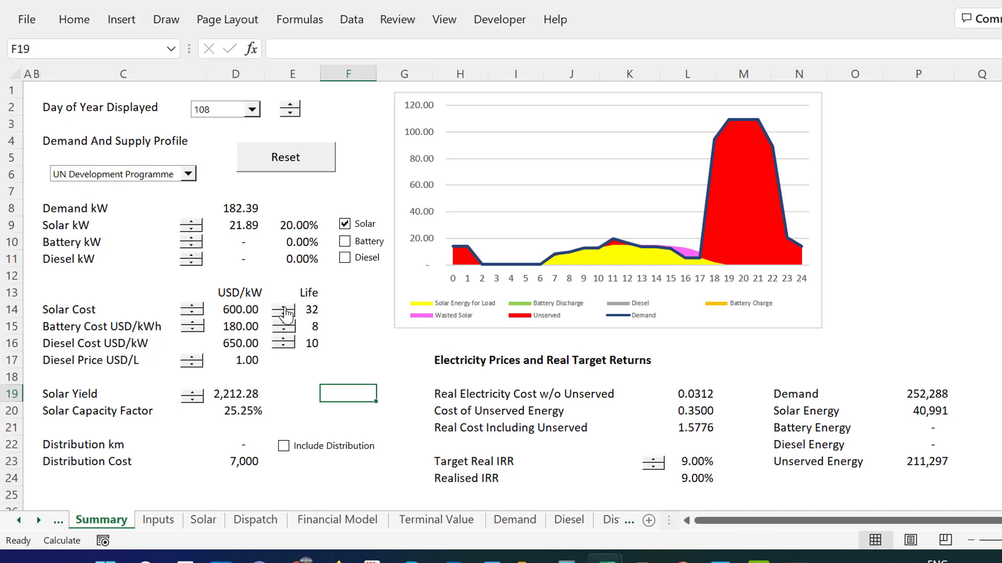
left_click(287, 311)
left_click(287, 311)
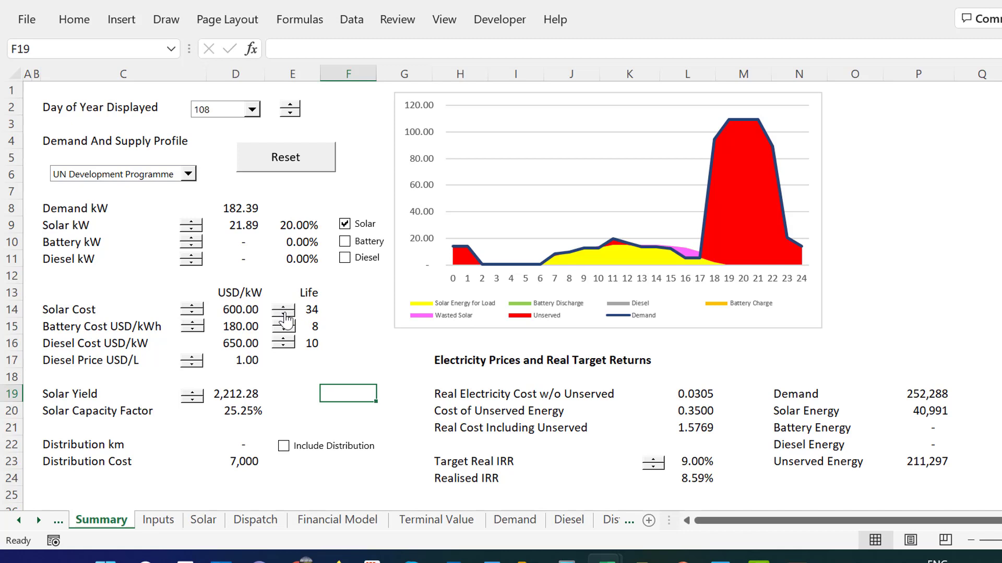
left_click(286, 315)
left_click(286, 315)
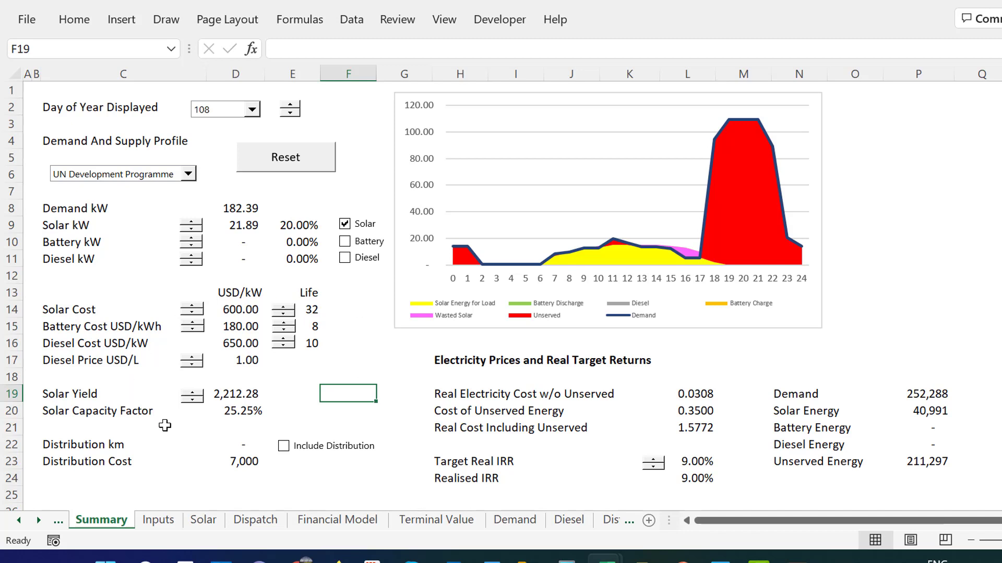
Test a solar yield of 2,488.81 and bring it back to 2,212.28.
left_click(192, 395)
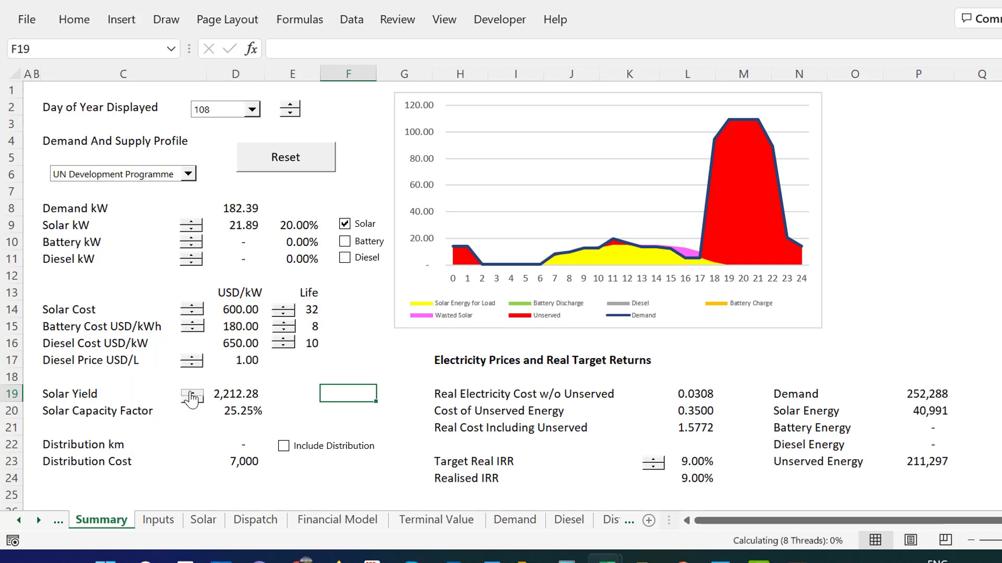
left_click(191, 400)
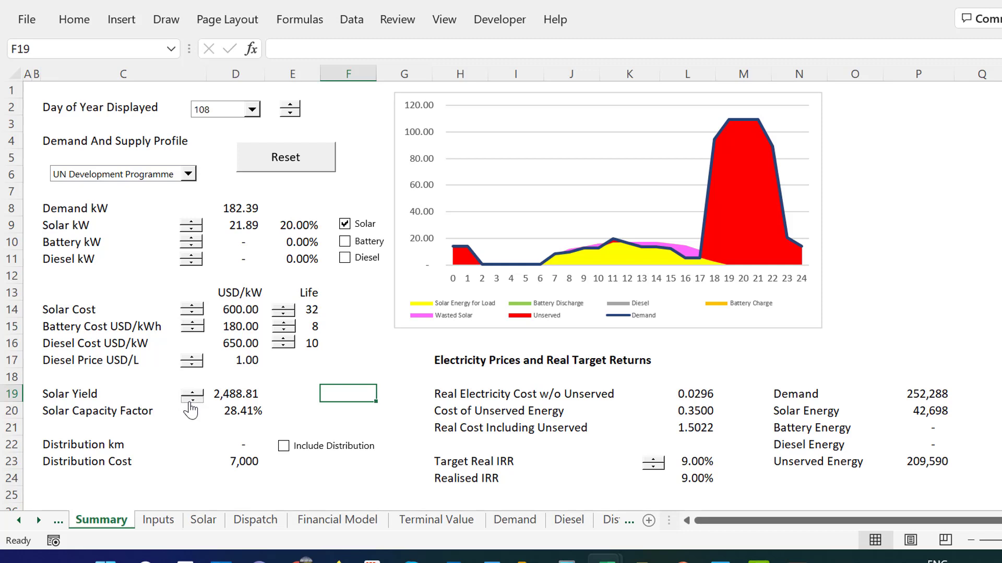
left_click(191, 400)
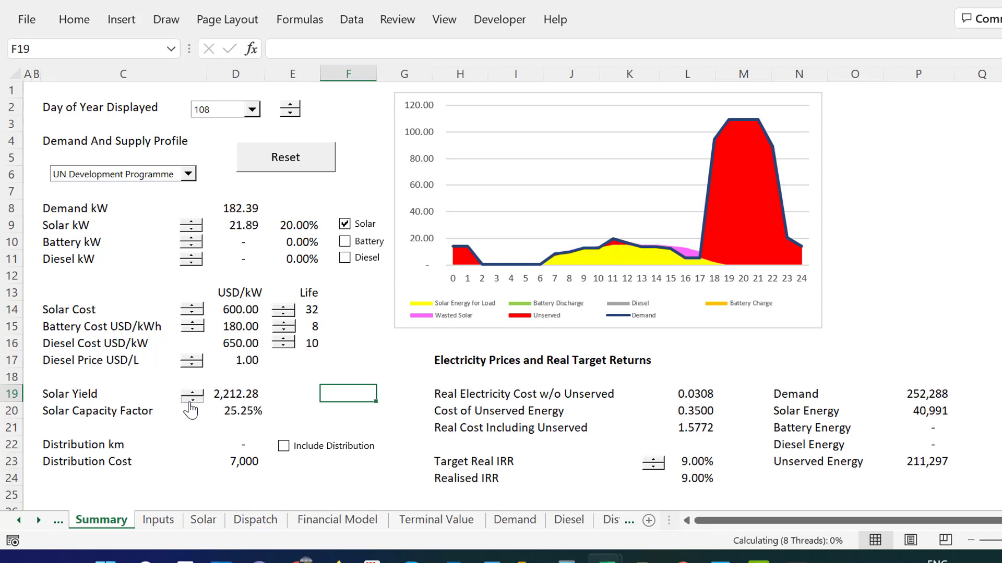
Lower the solar yield to 1,382.67 and bring it back up to 1,935.74.
left_click(191, 401)
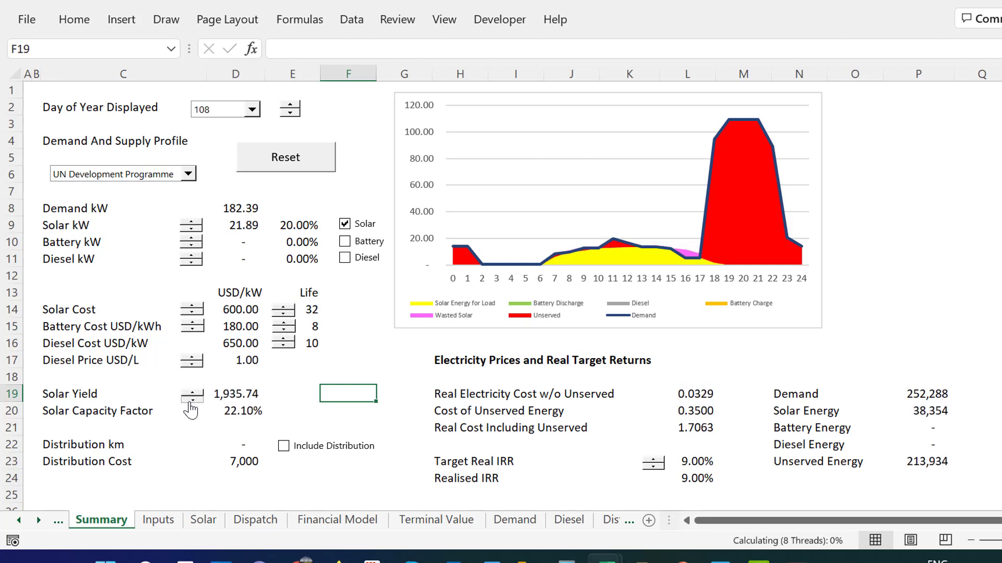
left_click(192, 400)
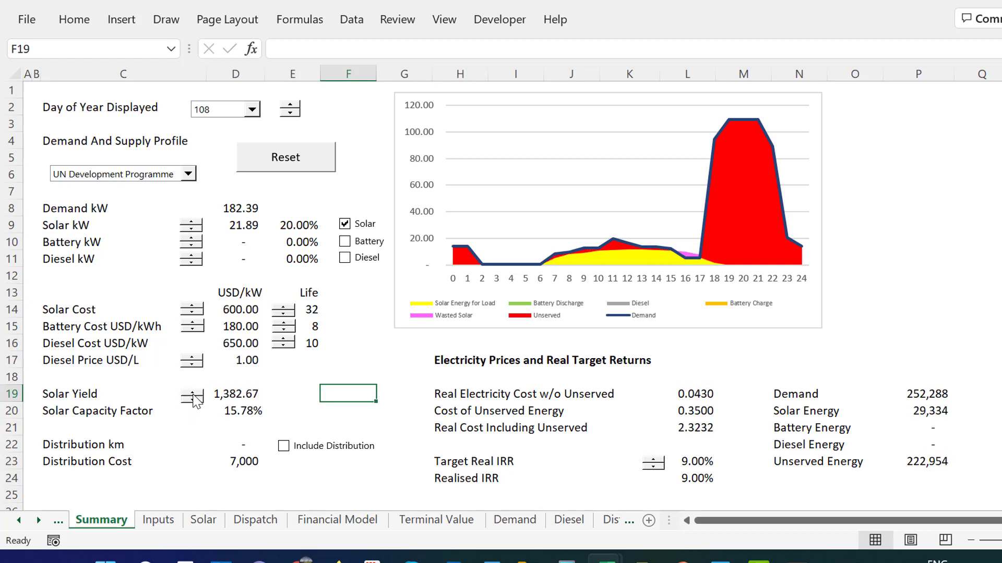
left_click(193, 398)
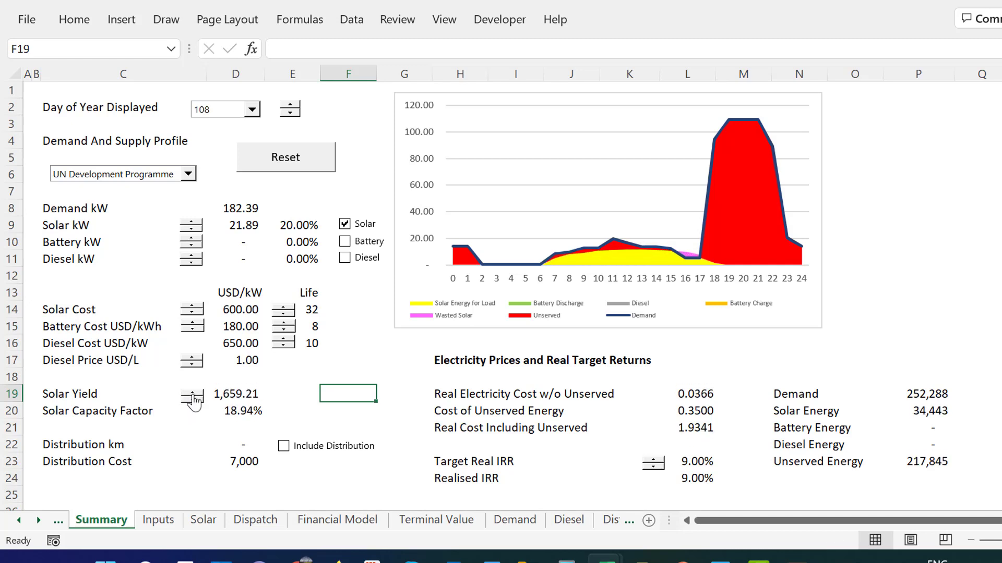
left_click(193, 398)
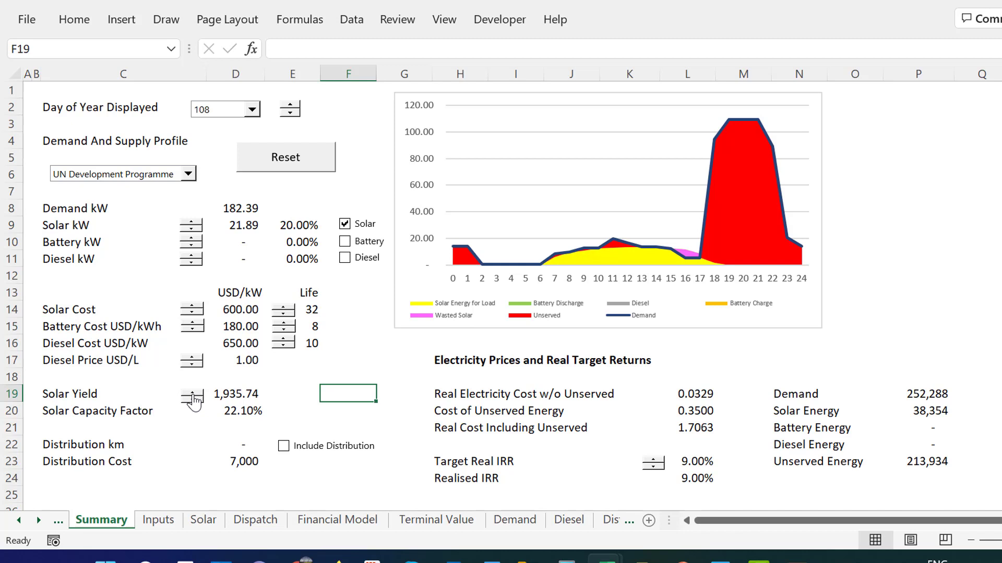
Change the "Solar Yield" label in cell C19 to "Solar Yield (kWh/kWp)".
double_click(111, 398)
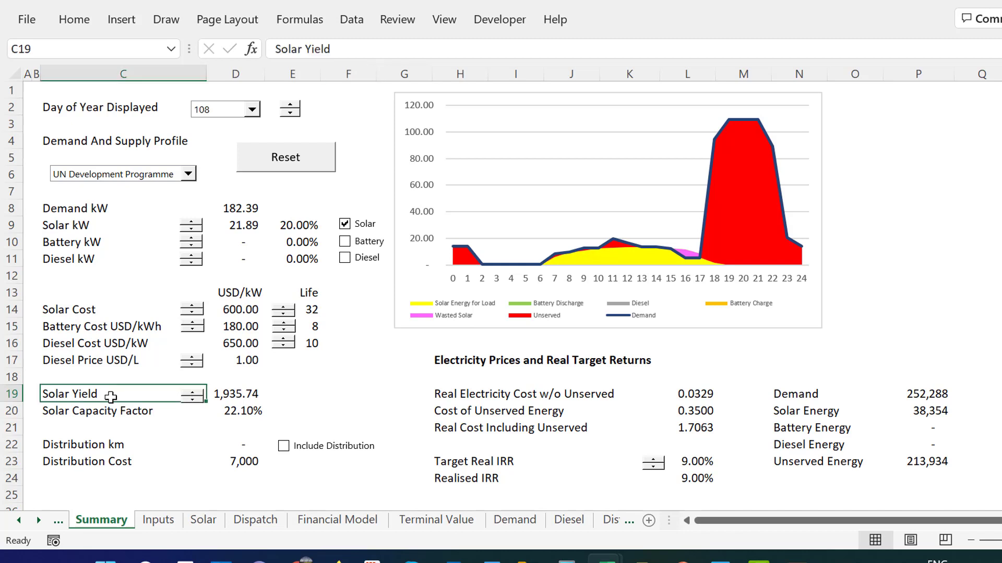
type("(")
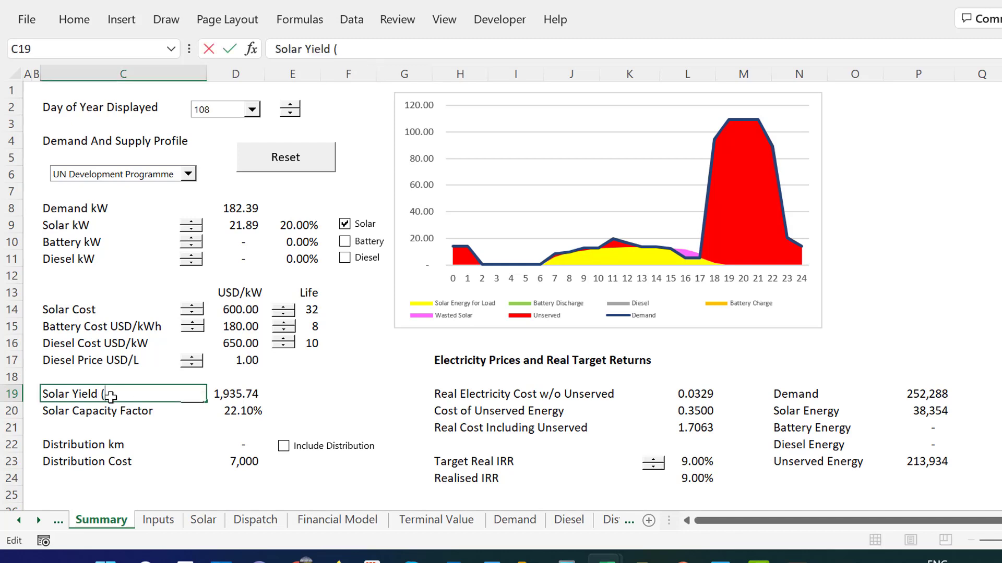
type("kWh/kWp(")
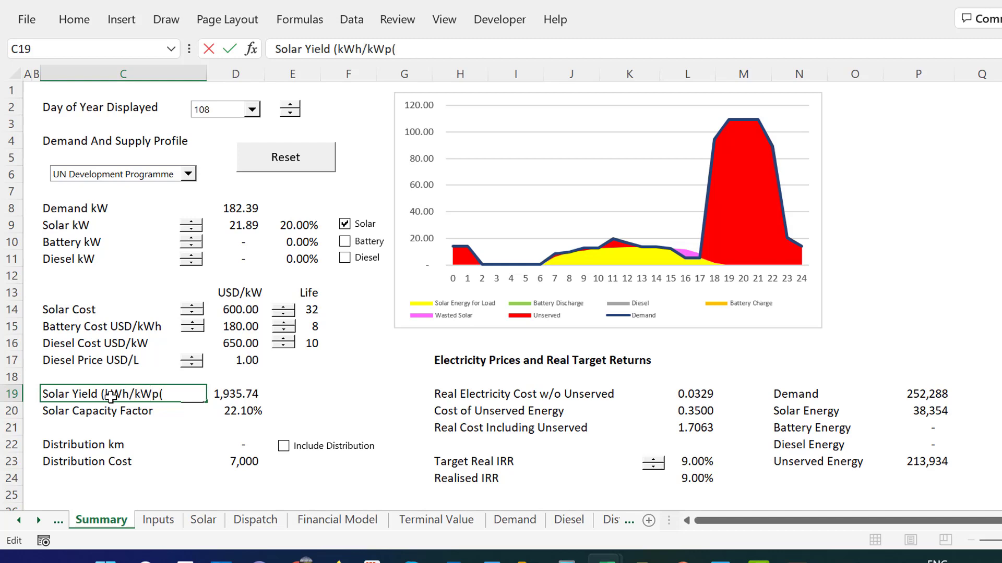
key("BackSpace")
type(")")
key("Return")
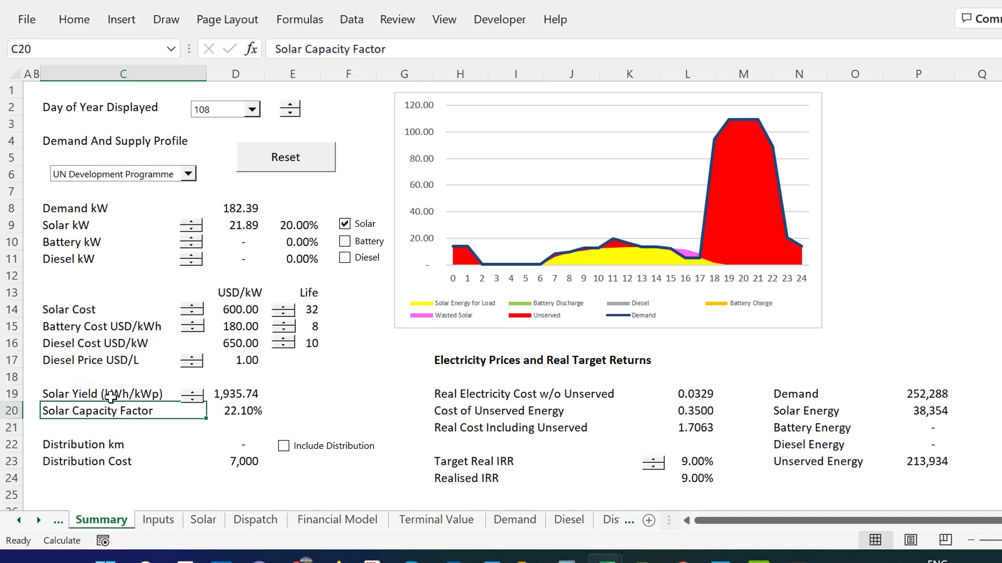
left_click(110, 397)
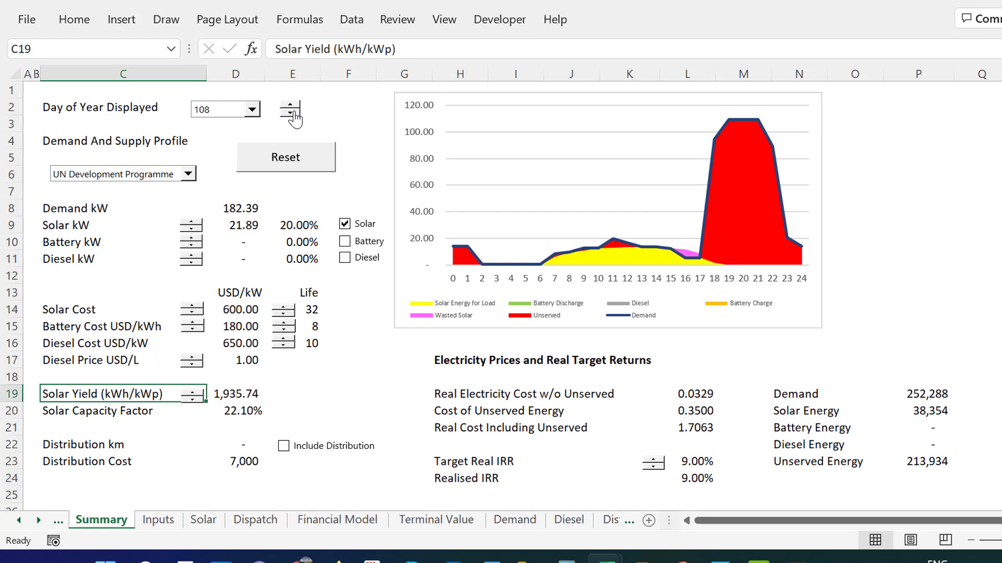
left_click(385, 373)
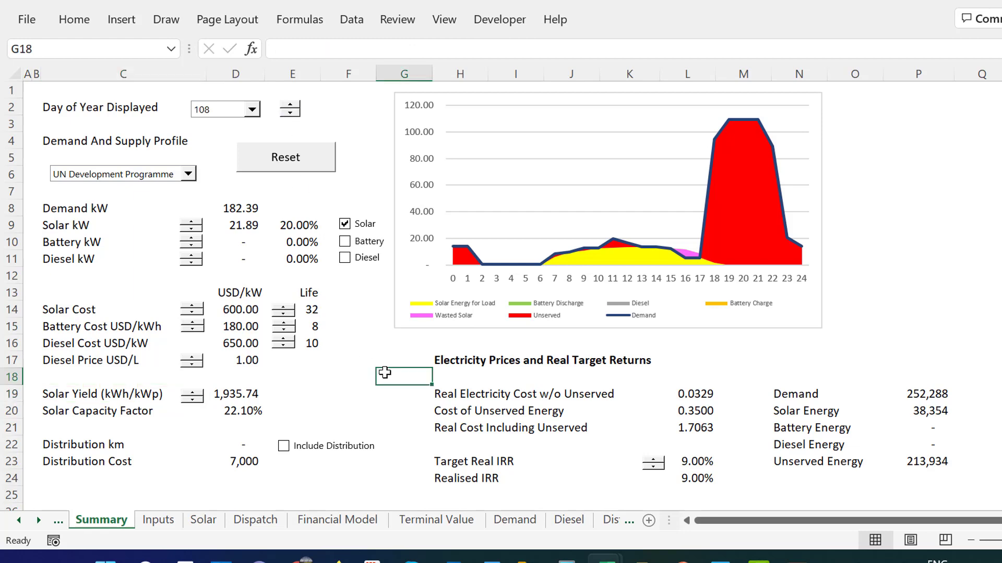
Go to the Inputs sheet and move to the Future Penetration row of the Demand section.
key("ctrl+Page_Down")
key("Left")
key("Left")
key("Left")
key("Left")
key("Left")
key("Left")
key("Left")
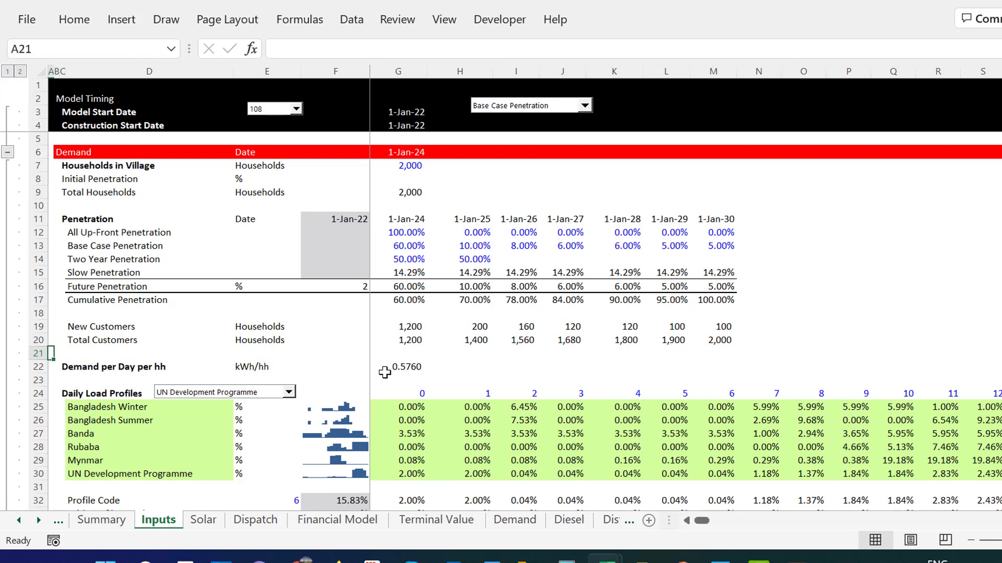
key("Up")
key("Up")
key("Up")
key("Up")
key("Up")
key("Up")
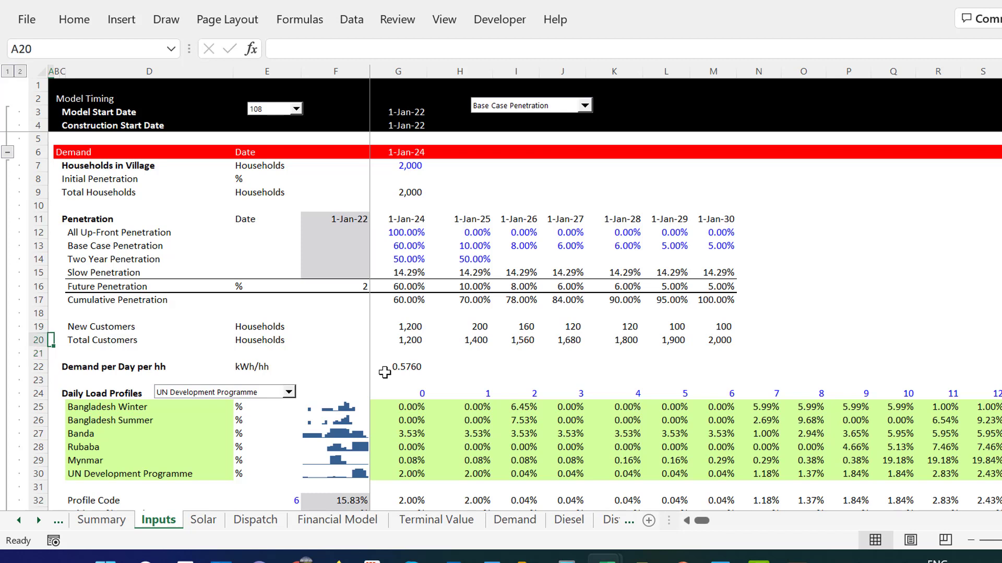
key("Right")
key("Down")
key("Right")
key("Right")
key("Right")
key("Right")
key("Right")
key("Right")
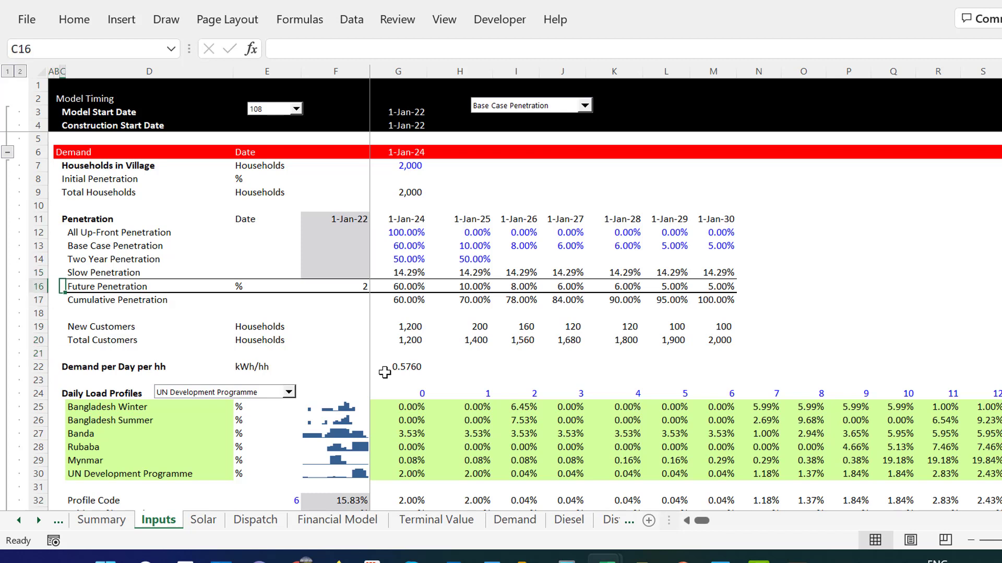
key("Left")
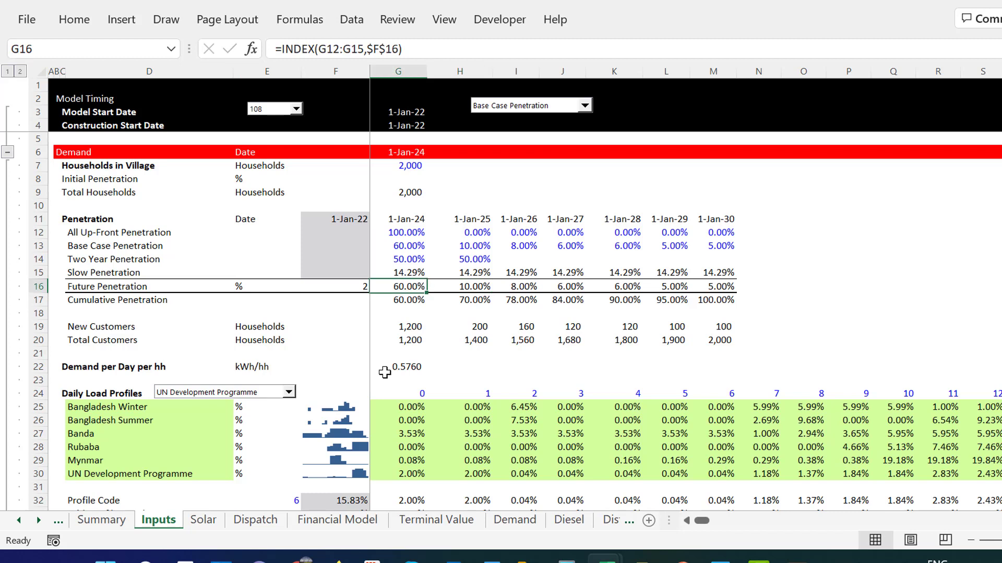
Examine the Future Penetration formulas cell by cell along row 16, starting at G16.
key("F2")
key("Tab")
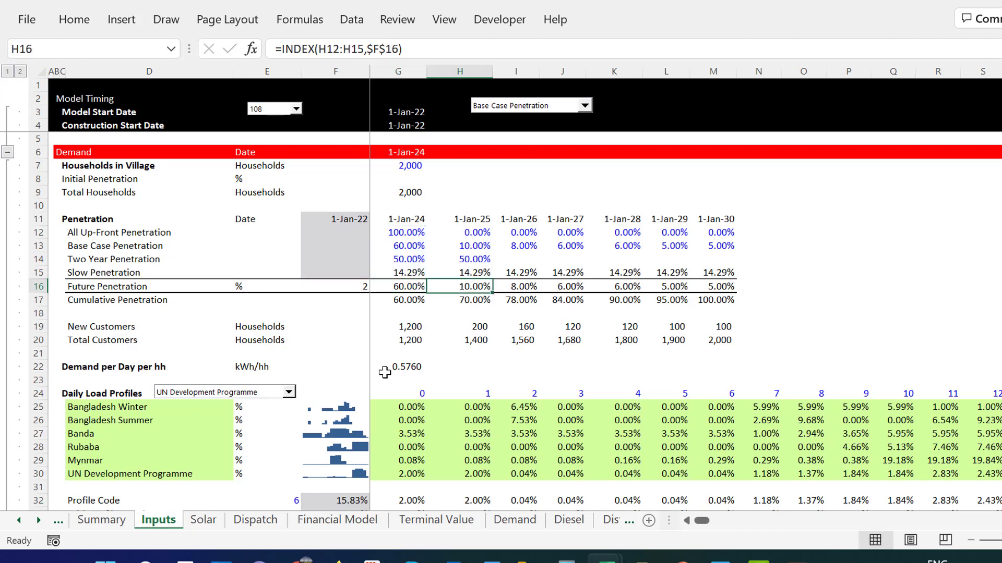
key("F2")
key("Tab")
key("F2")
key("Tab")
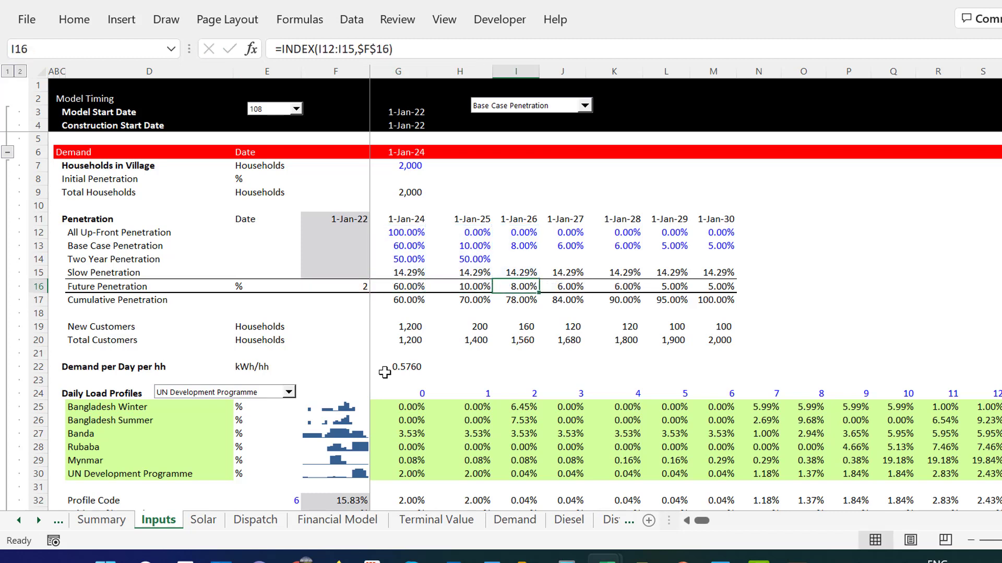
key("F2")
key("Tab")
key("F2")
key("Escape")
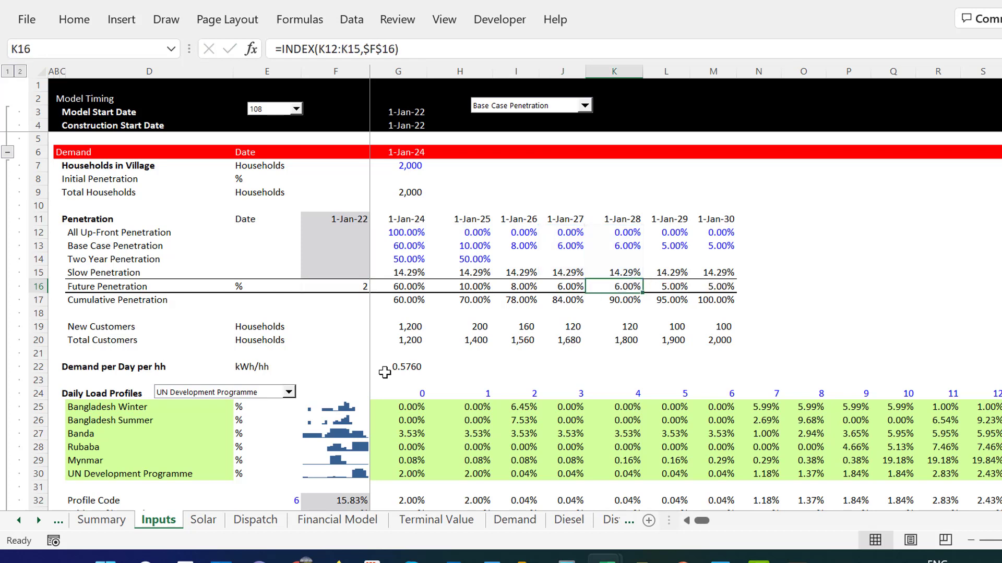
key("Left")
key("Right")
key("Right")
key("Right")
key("Left")
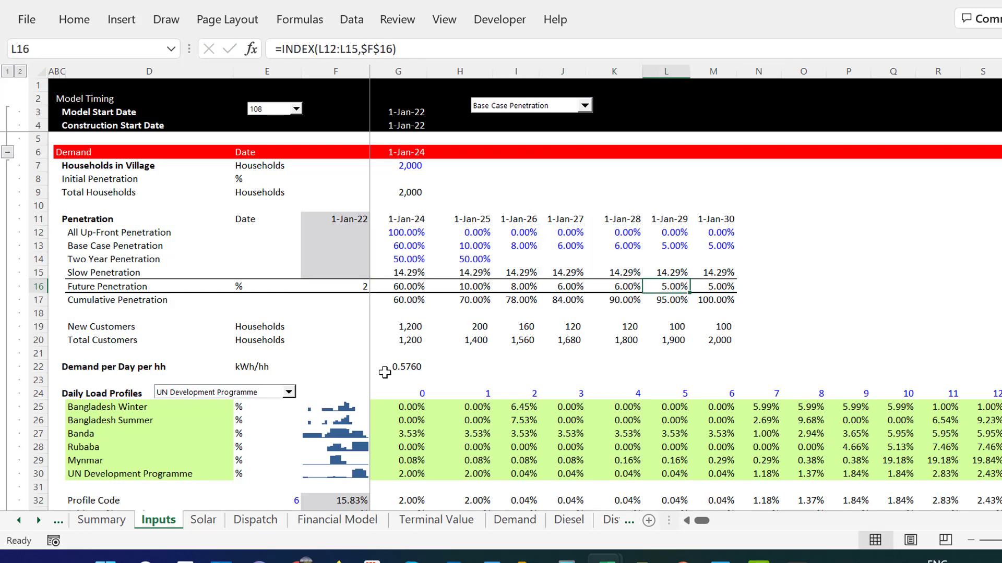
Trace the cells referenced by the formula in G16, including the penetration scenarios in G12:G15.
key("Home")
key("F2")
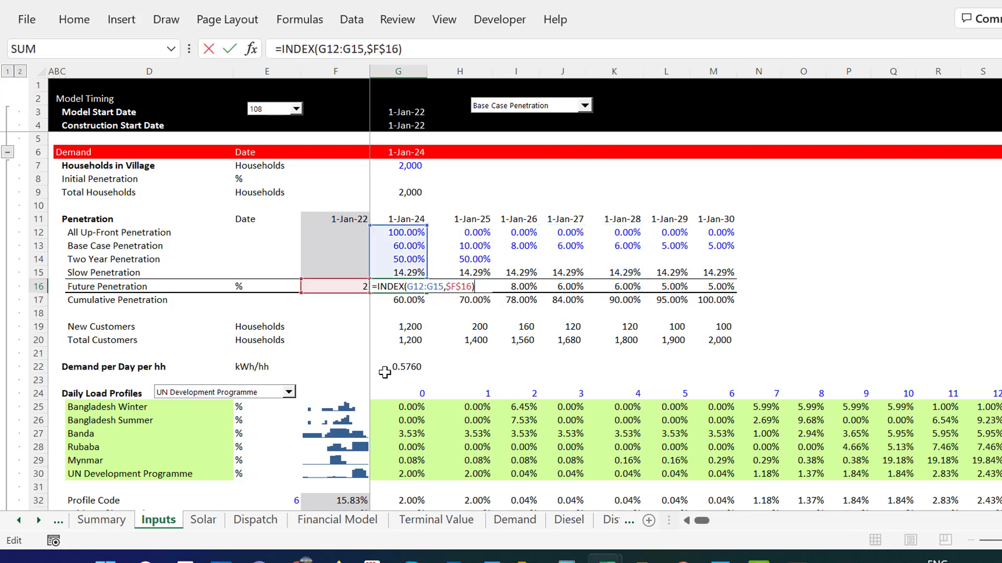
key("Escape")
key("Up")
key("Up")
key("Up")
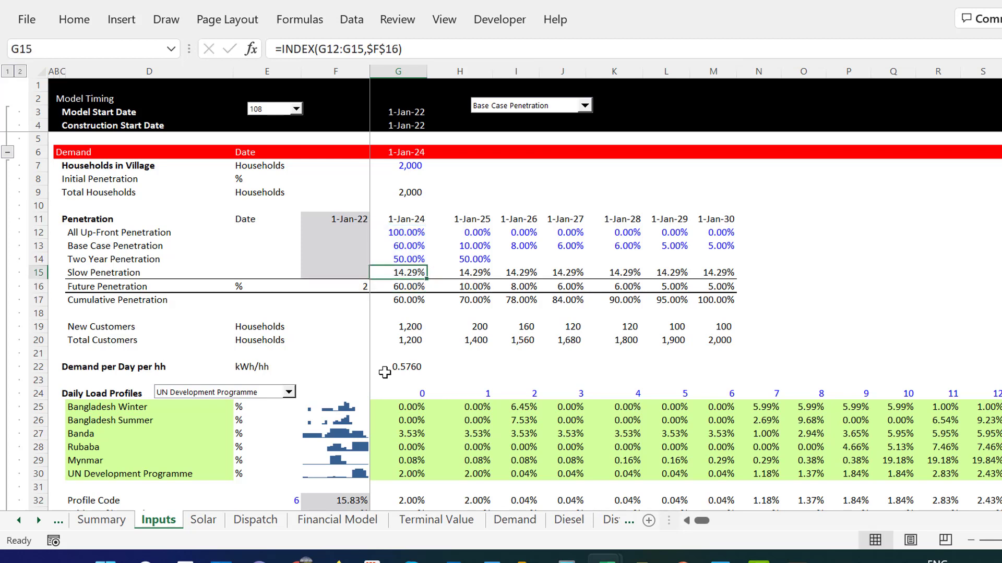
key("Up")
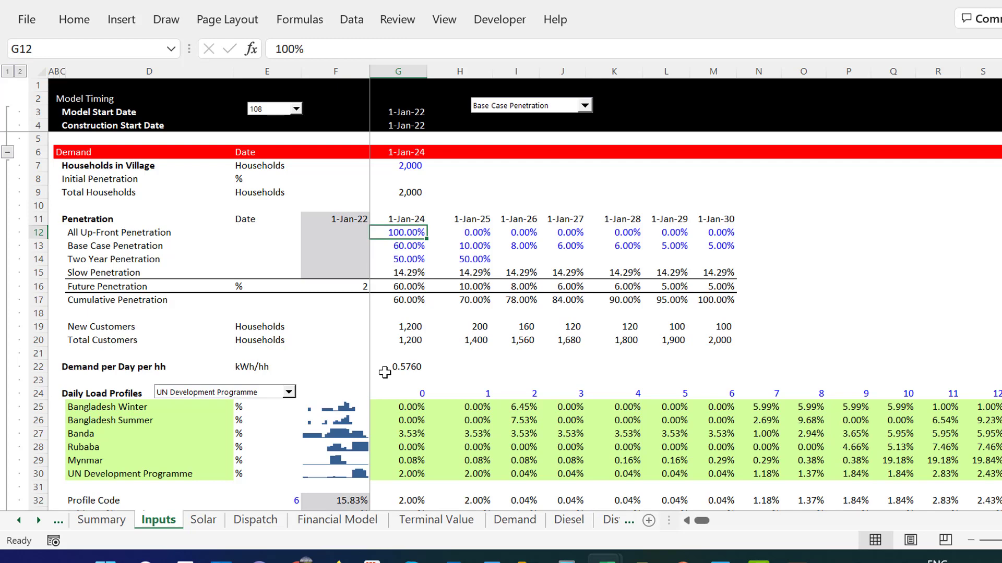
Look through the daily load profiles, average usage and yearly demand rows of the Inputs sheet.
key("Down")
key("Down")
key("Down")
key("Down")
key("Down")
key("Down")
key("Down")
key("Down")
key("Down")
key("Down")
key("Down")
key("Down")
key("Down")
key("Down")
key("Down")
key("Down")
key("Down")
key("Down")
key("Down")
key("Down")
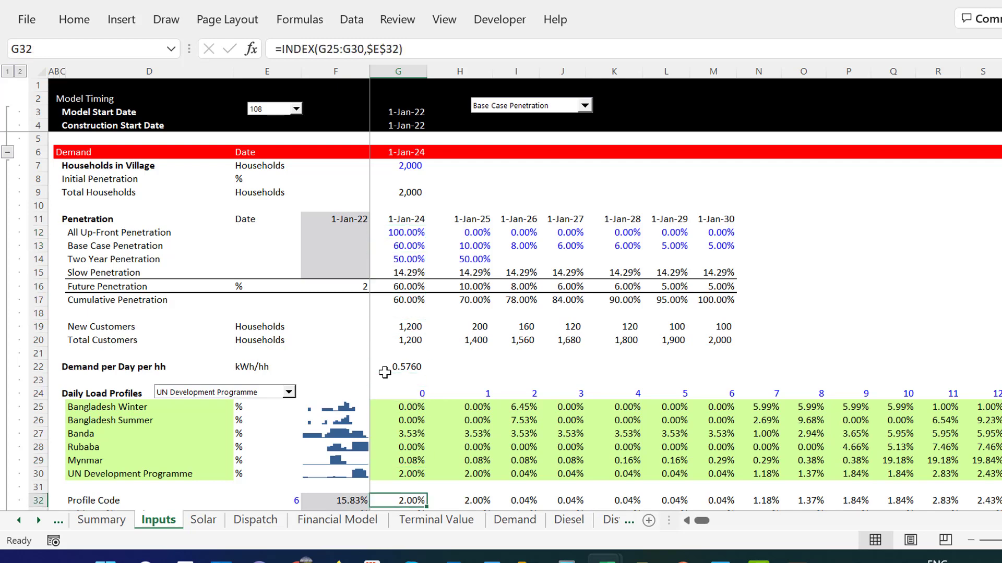
key("Down")
key("Down")
key("Down")
key("Down")
key("Down")
key("Down")
key("Down")
key("Down")
key("Down")
key("Down")
key("Down")
key("Down")
key("Down")
key("Down")
key("Up")
key("Up")
key("Up")
key("Up")
key("Up")
key("Up")
key("Up")
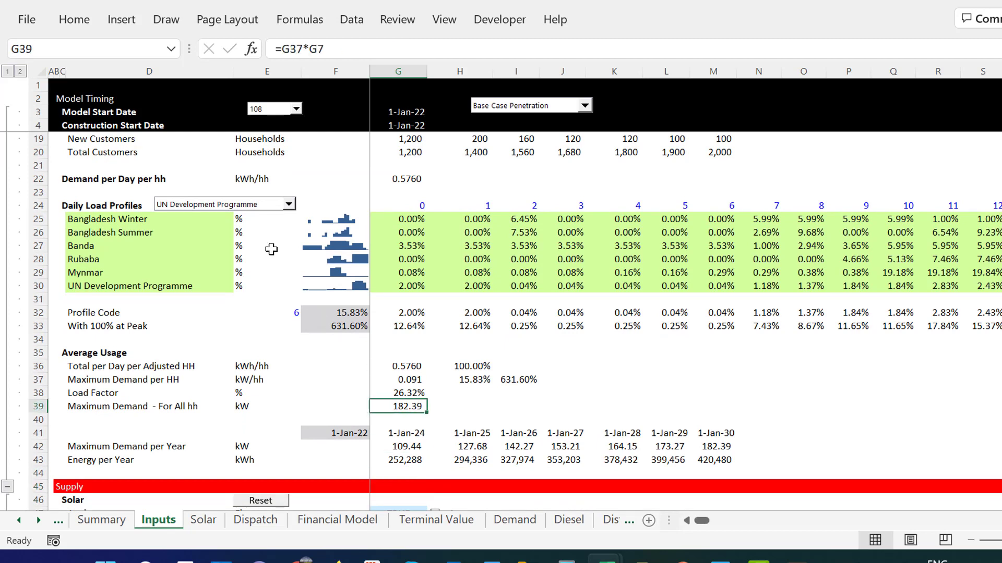
Switch the daily load profile to Mynmar.
left_click(254, 207)
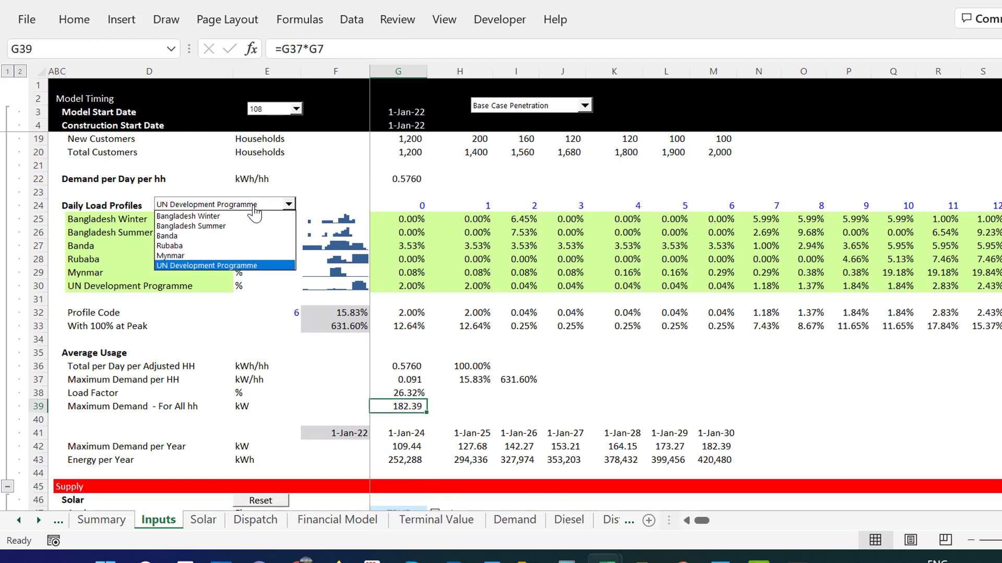
key("Up")
key("Return")
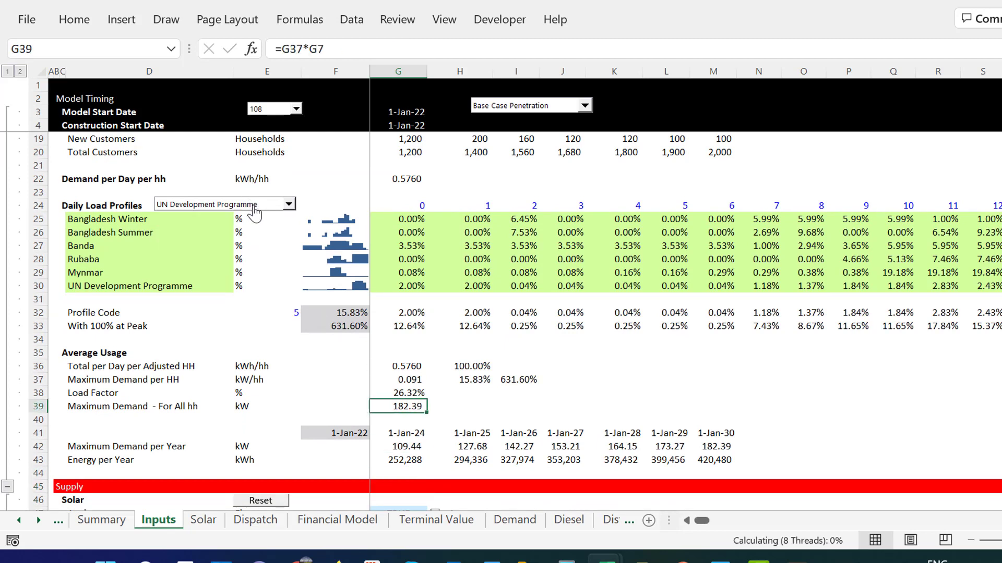
Inspect the Bangladesh Winter sparkline in cell F25 and the sparkline types available for insertion.
left_click(329, 221)
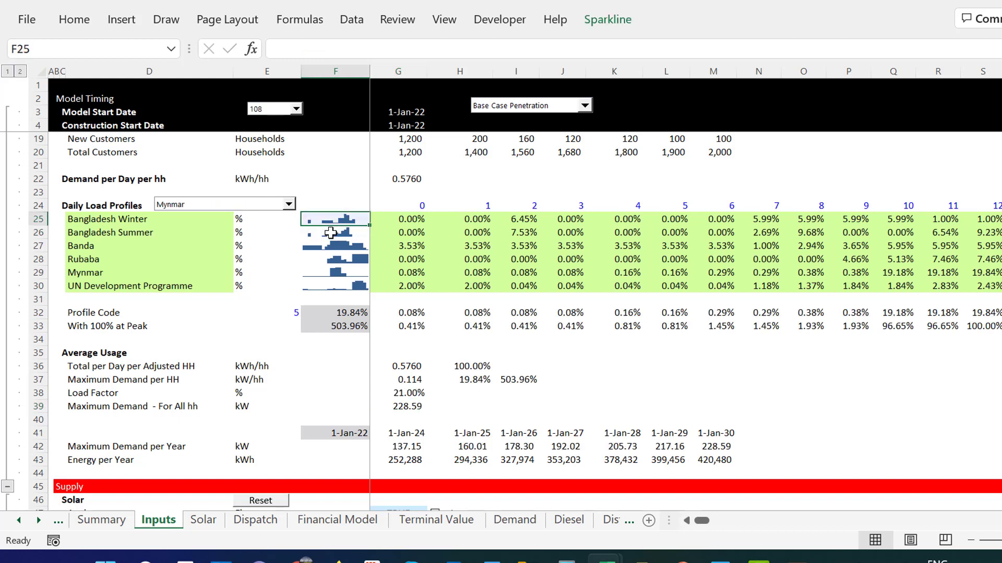
left_click(121, 20)
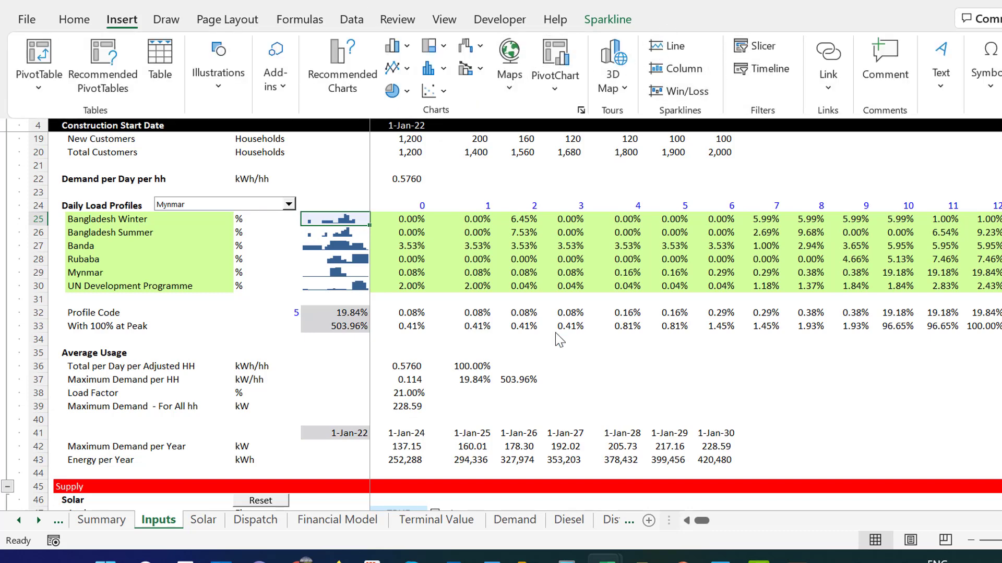
key("Escape")
key("Left")
key("Left")
key("Right")
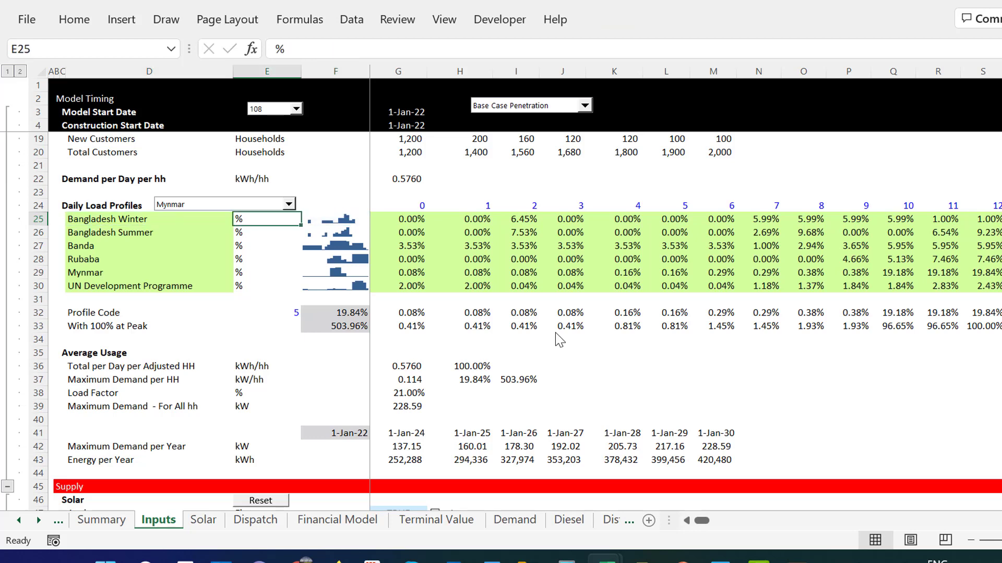
Check the summary formulas in F33 and F32 for the selected load profile.
key("Right")
key("Down")
key("Down")
key("Down")
key("Down")
key("Down")
key("Down")
key("Down")
key("Down")
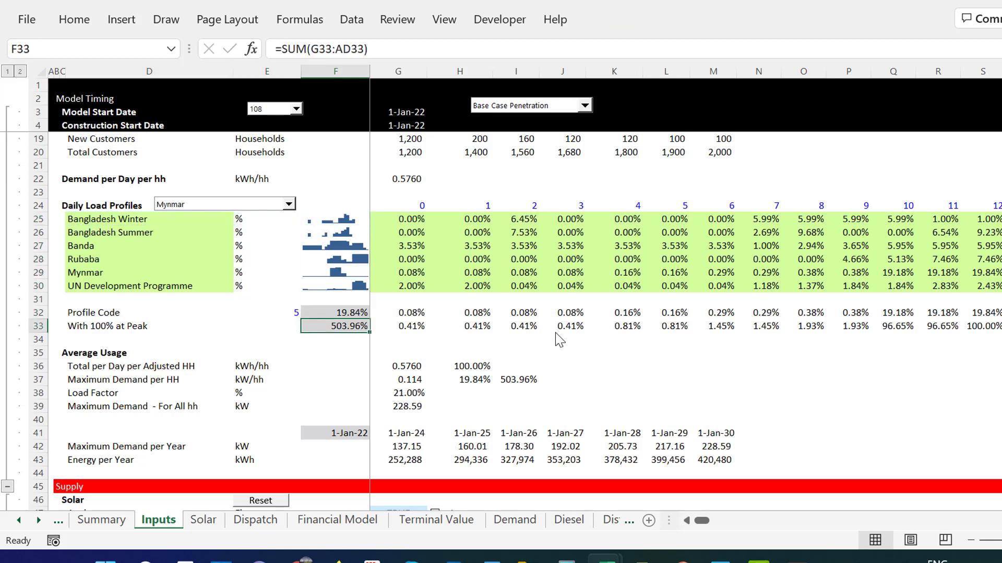
key("Up")
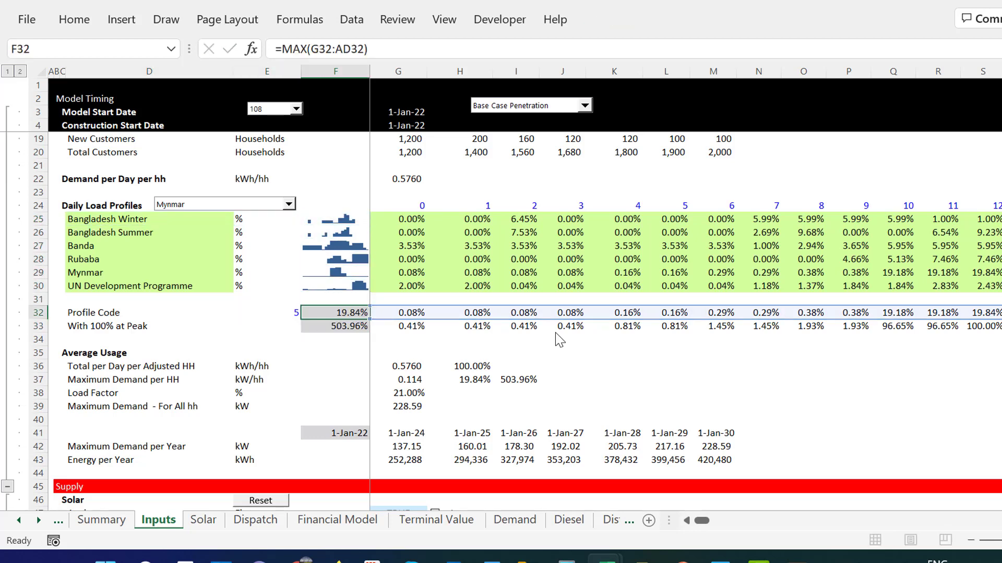
Trace the Profile Code formulas from G32 through J32 and check the code cell E32 they refer to.
key("Right")
key("F2")
key("Escape")
key("Right")
key("F2")
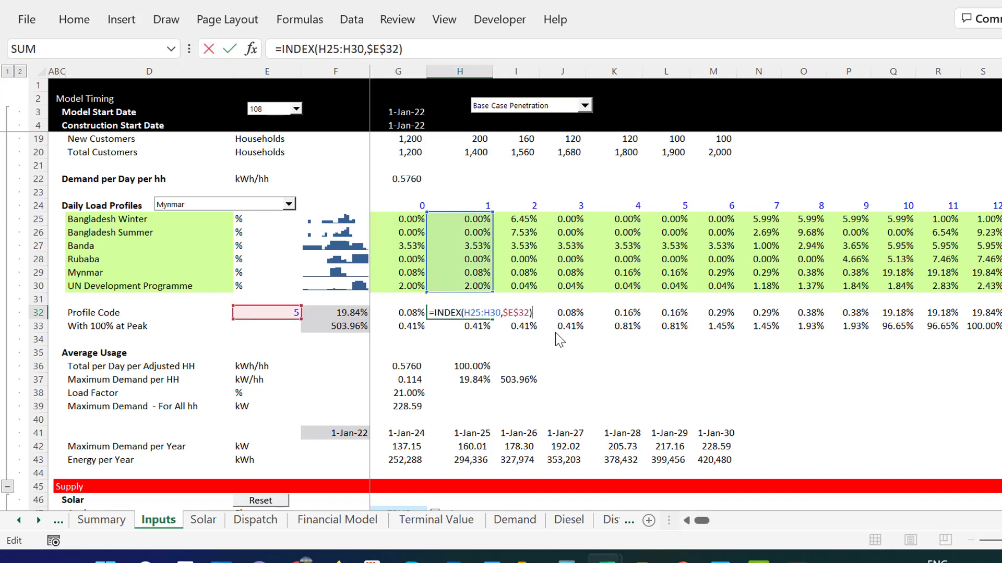
key("Escape")
key("Right")
key("F2")
key("Escape")
key("Right")
key("F2")
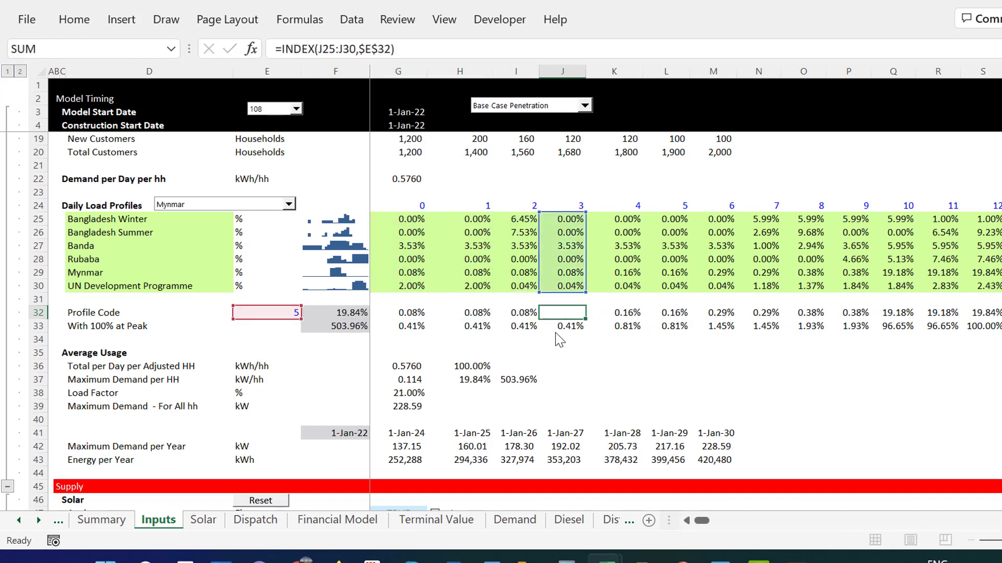
key("Escape")
key("Right")
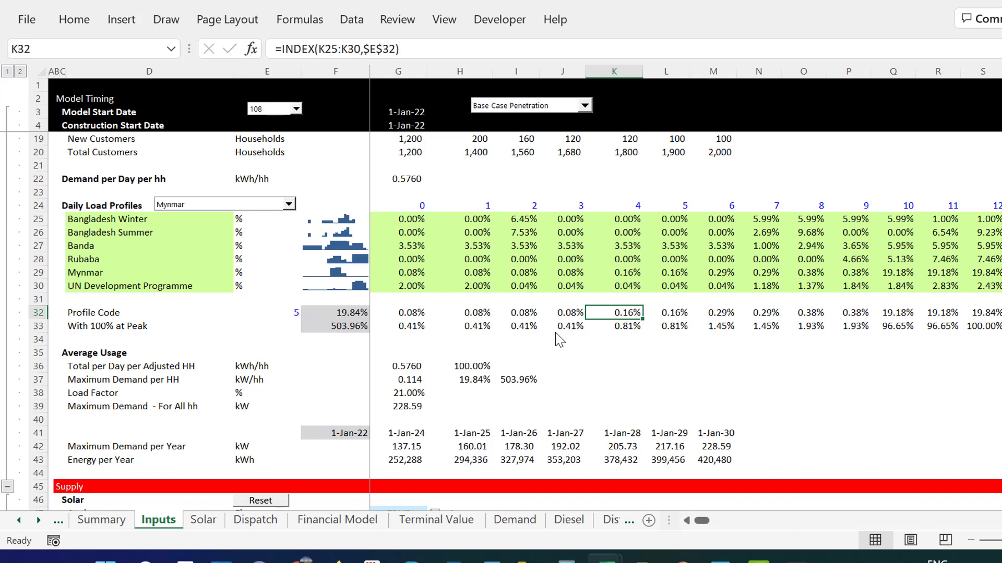
key("Left")
key("Left")
key("Left")
key("Left")
key("Left")
key("Left")
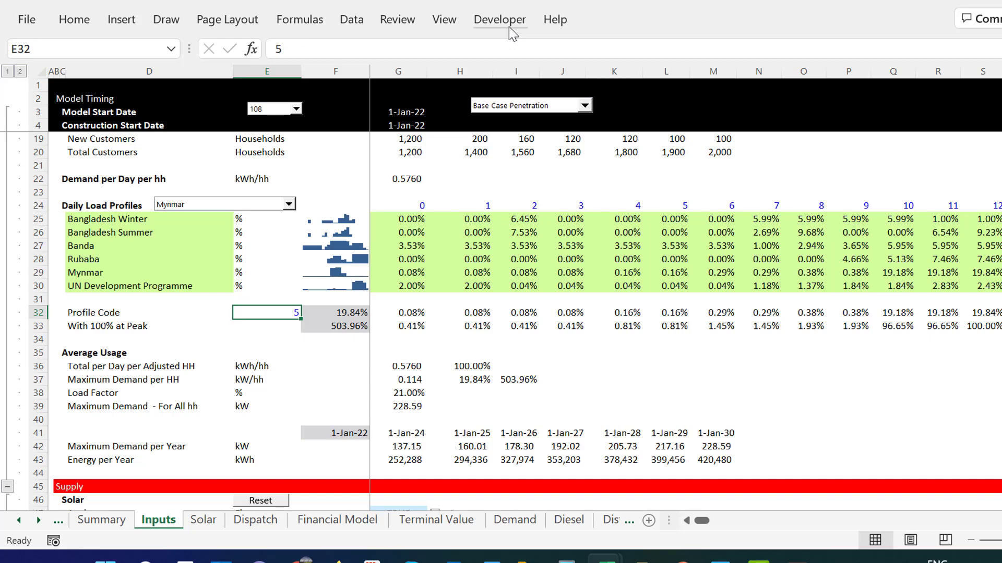
Make sure the Developer tab is enabled in the ribbon customization options and apply them.
left_click(27, 19)
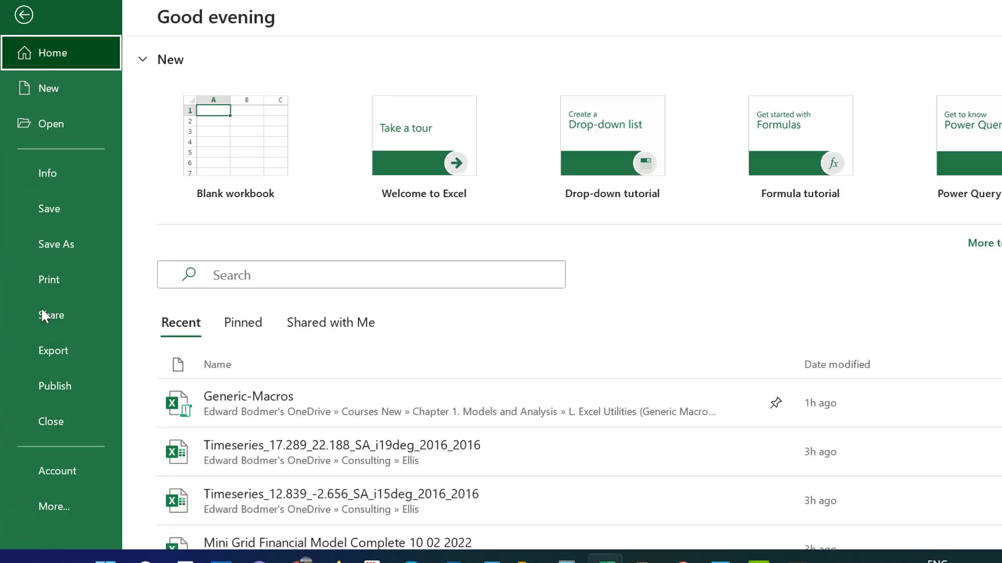
left_click(58, 512)
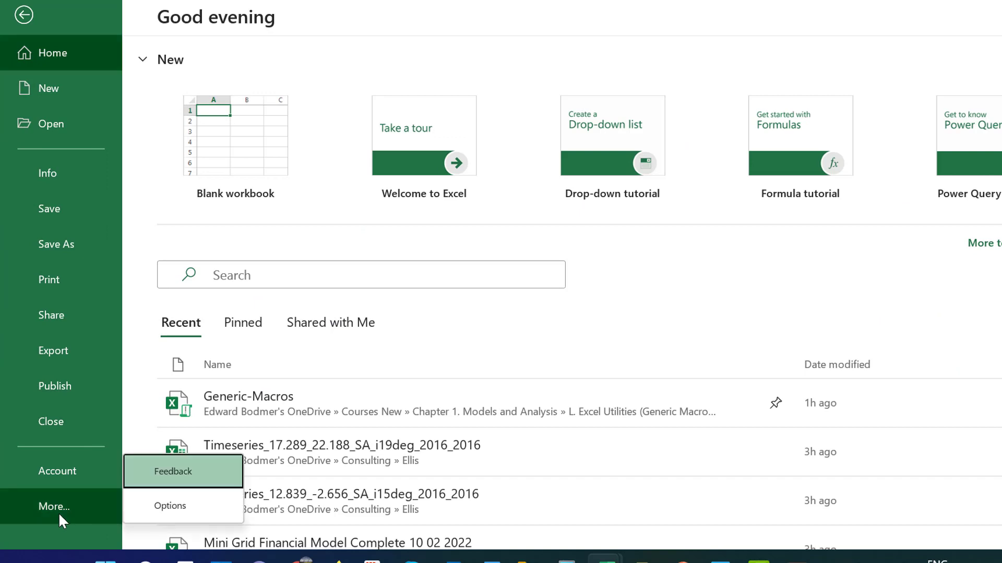
left_click(165, 508)
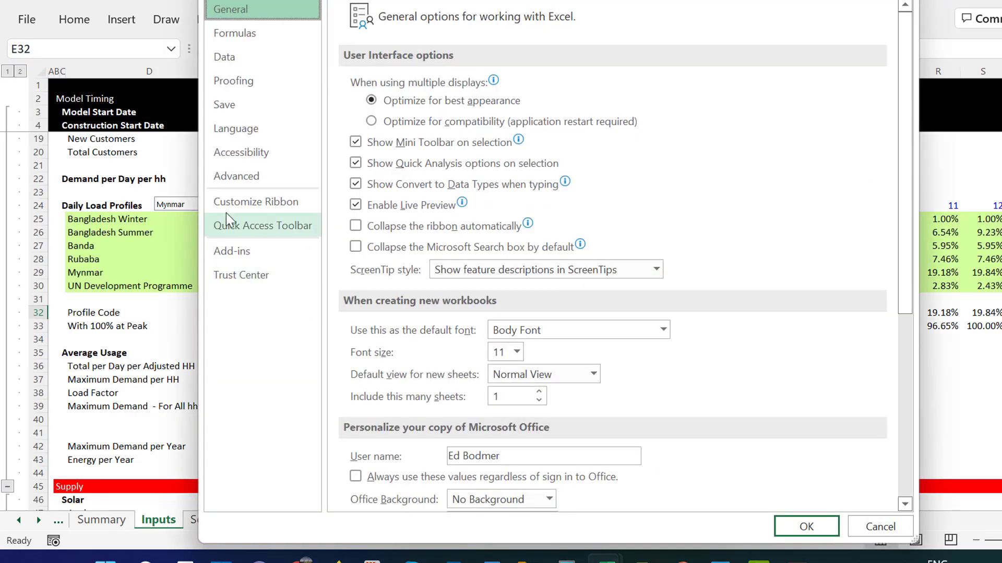
left_click(245, 212)
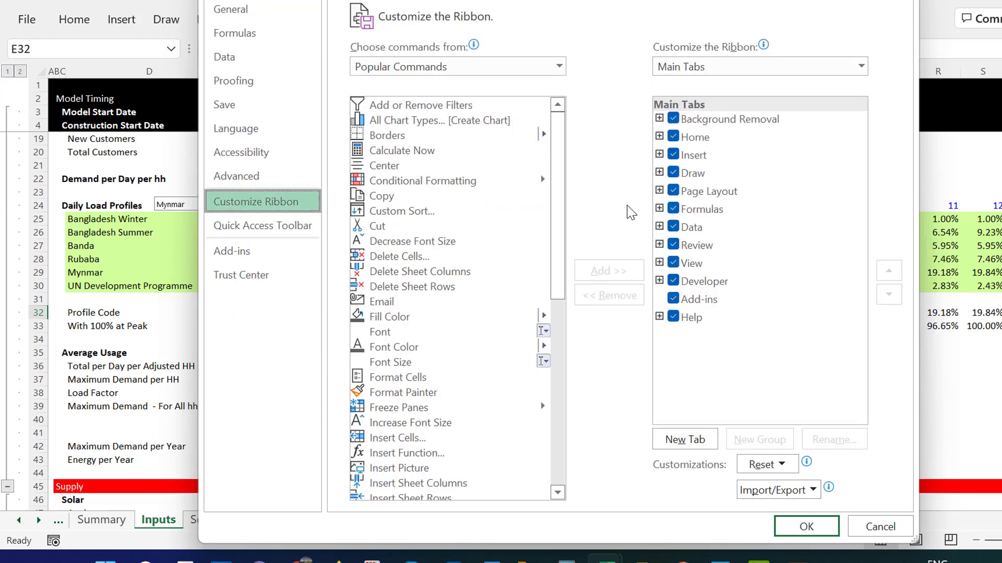
left_click(674, 282)
left_click(674, 282)
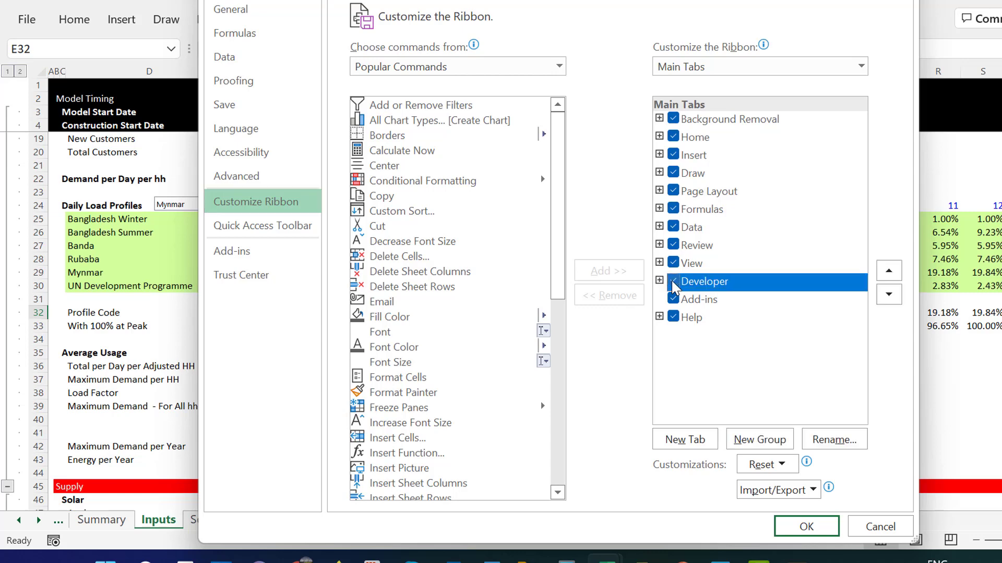
left_click(817, 534)
Review the Profile Code rows on the Inputs sheet, checking the sum formula in F33 and the code cell E32.
left_click(598, 369)
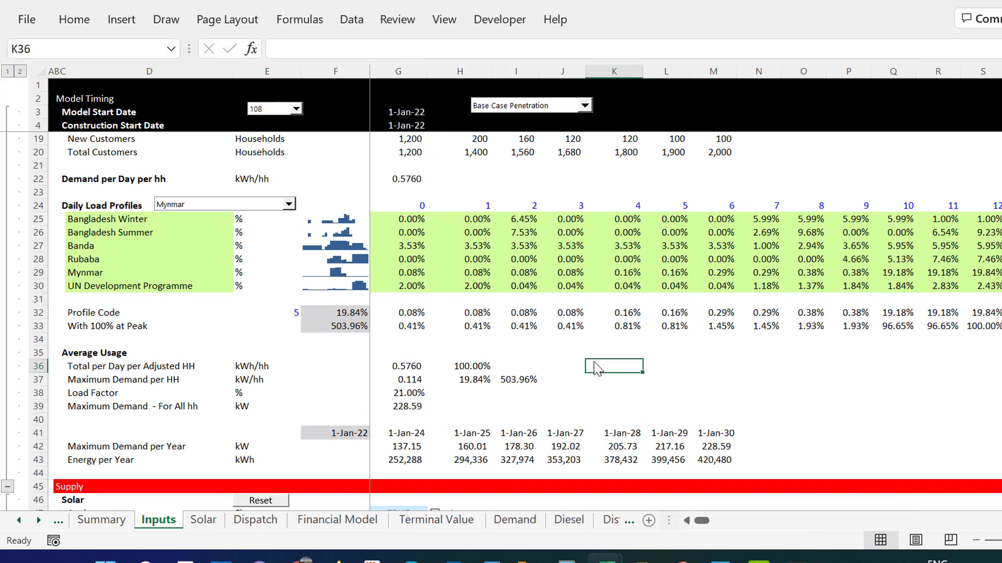
key("Left")
key("Left")
key("Left")
key("Left")
key("Left")
key("Left")
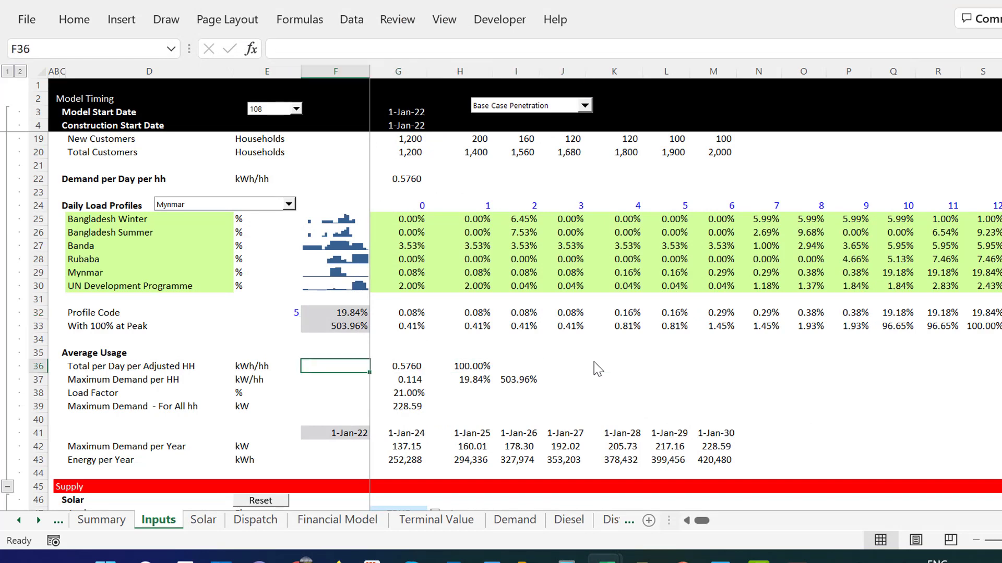
key("Up")
key("Up")
key("Up")
key("Right")
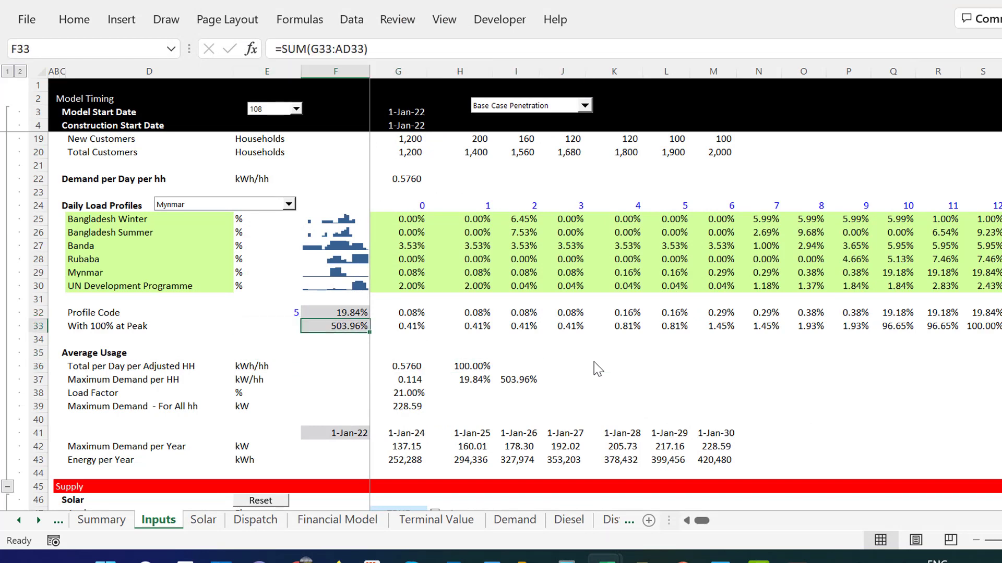
key("Up")
key("Left")
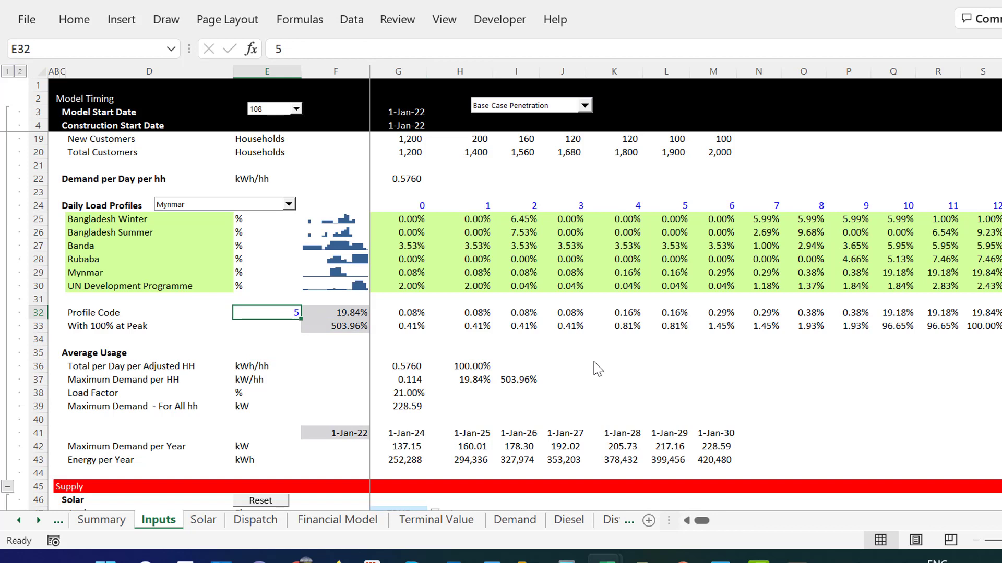
key("Left")
key("Up")
key("Up")
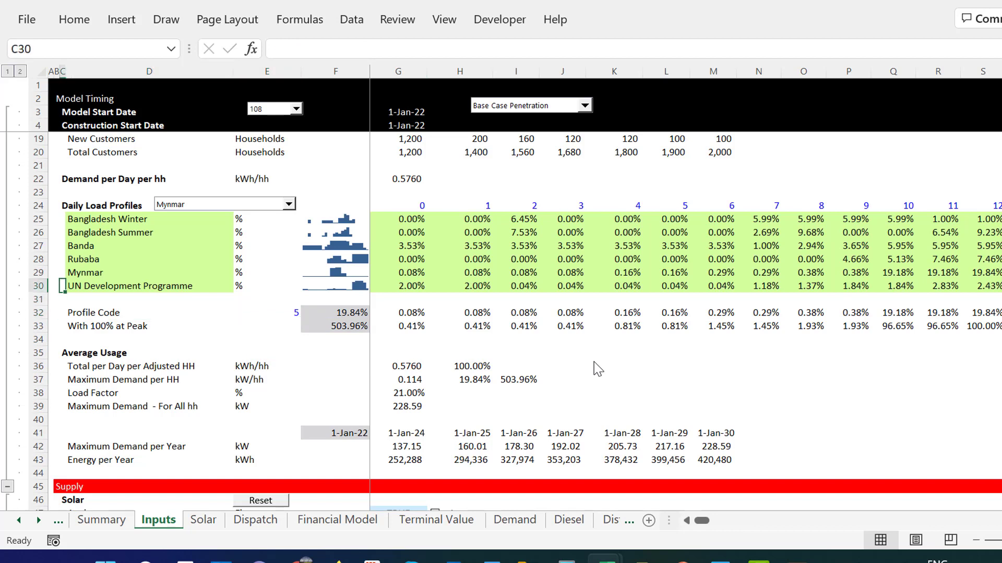
key("Down")
key("Down")
key("Right")
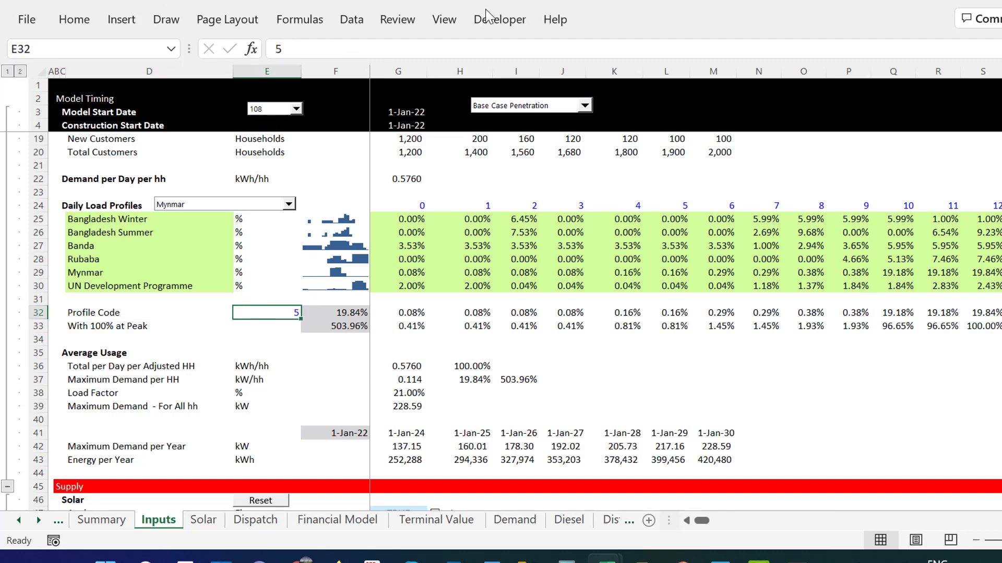
Insert a small spin button form control in cell E32, beside the Profile Code value.
left_click(498, 19)
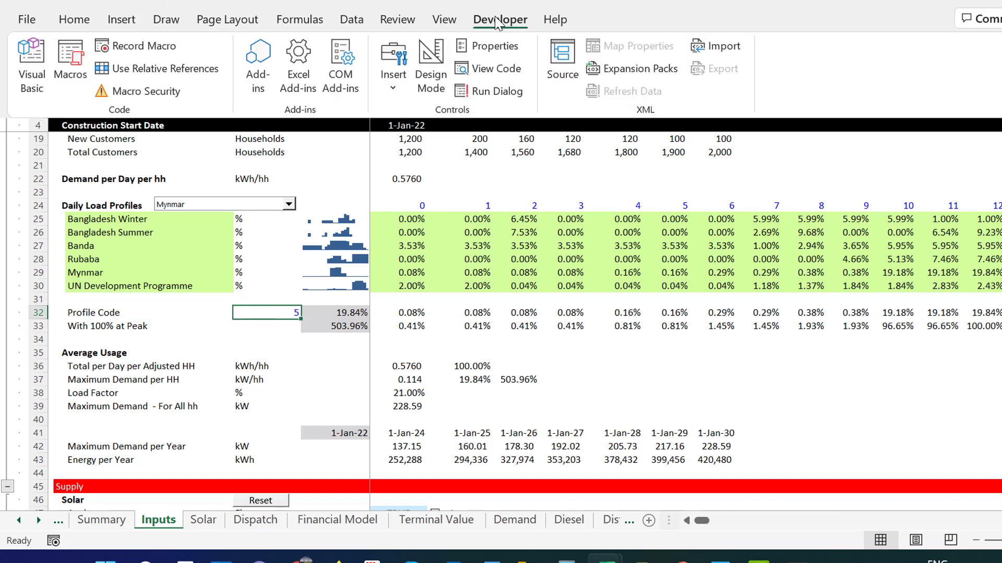
left_click(393, 60)
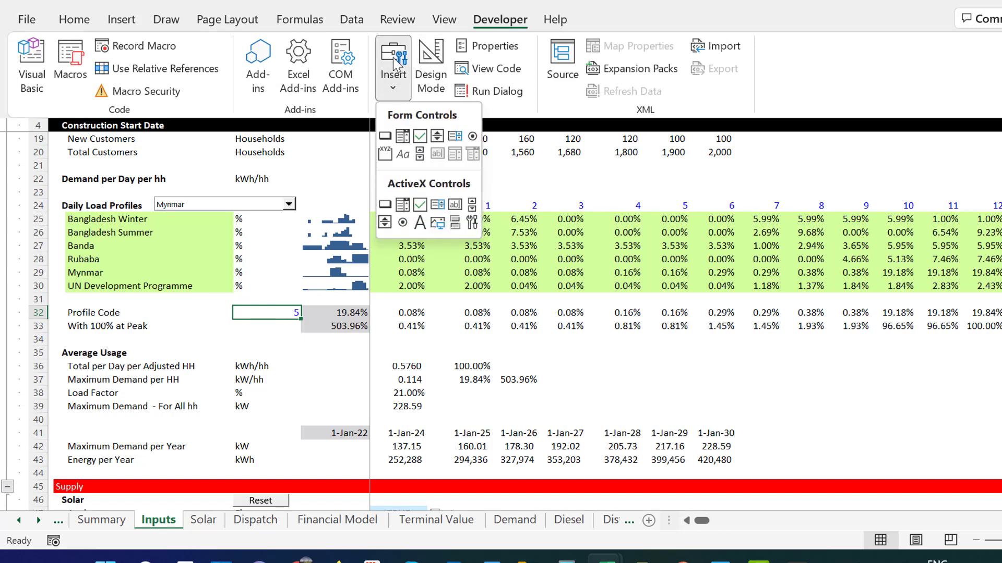
left_click(438, 136)
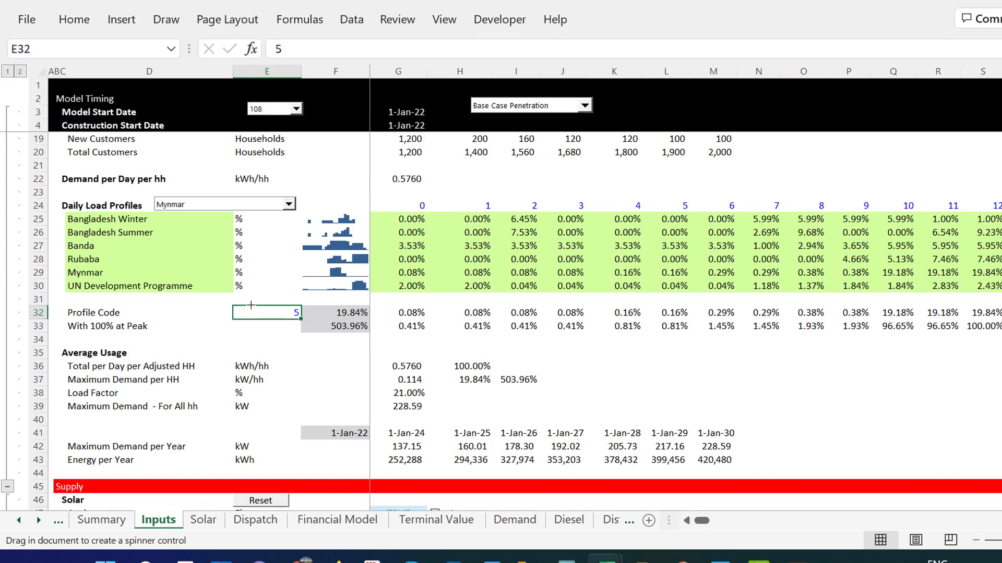
left_click_drag(249, 304, 273, 317)
Trace the ranges referenced by the INDEX formula in G32 without changing it.
left_click(413, 317)
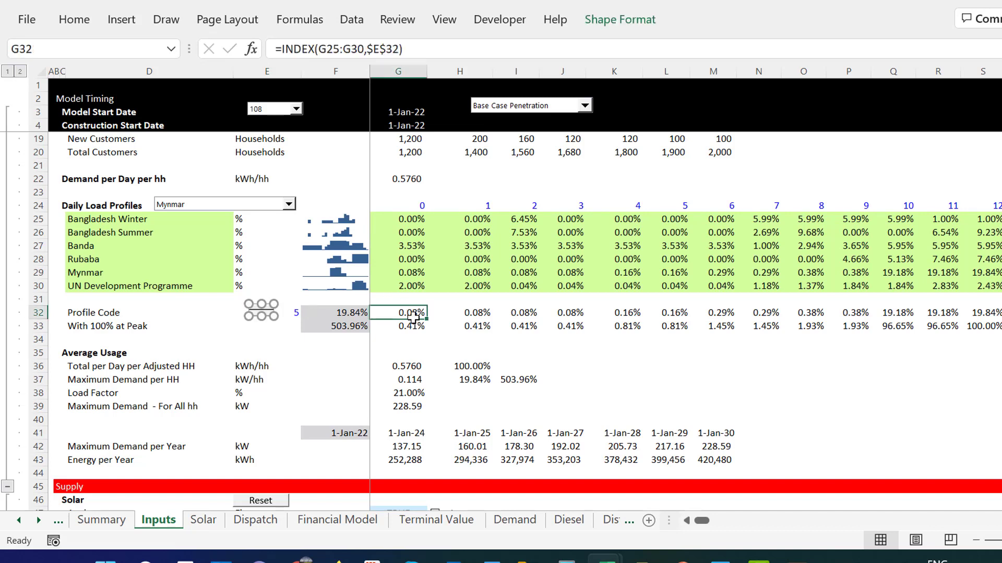
double_click(412, 317)
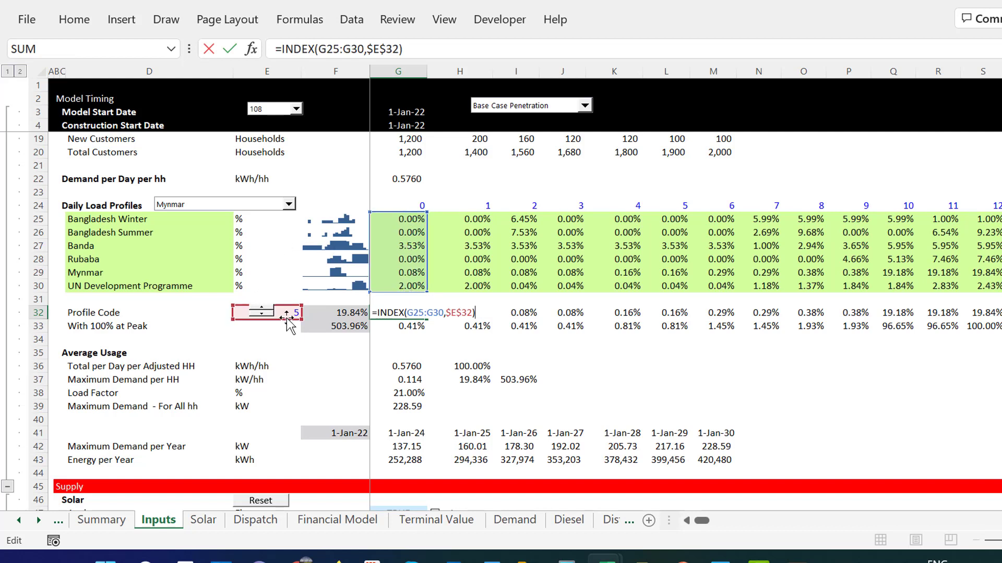
key("Escape")
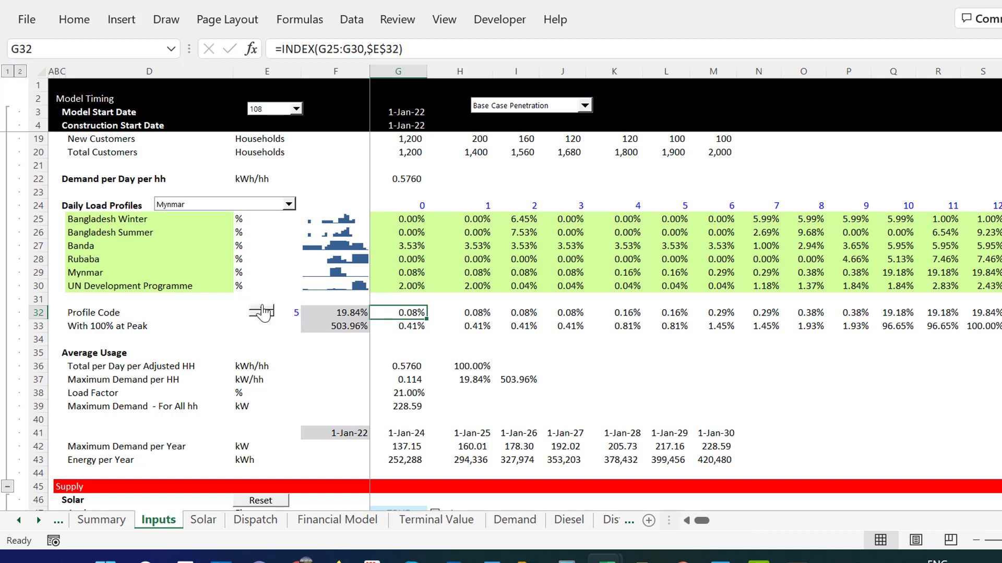
Switch the daily load profile to Rubaba.
left_click(266, 211)
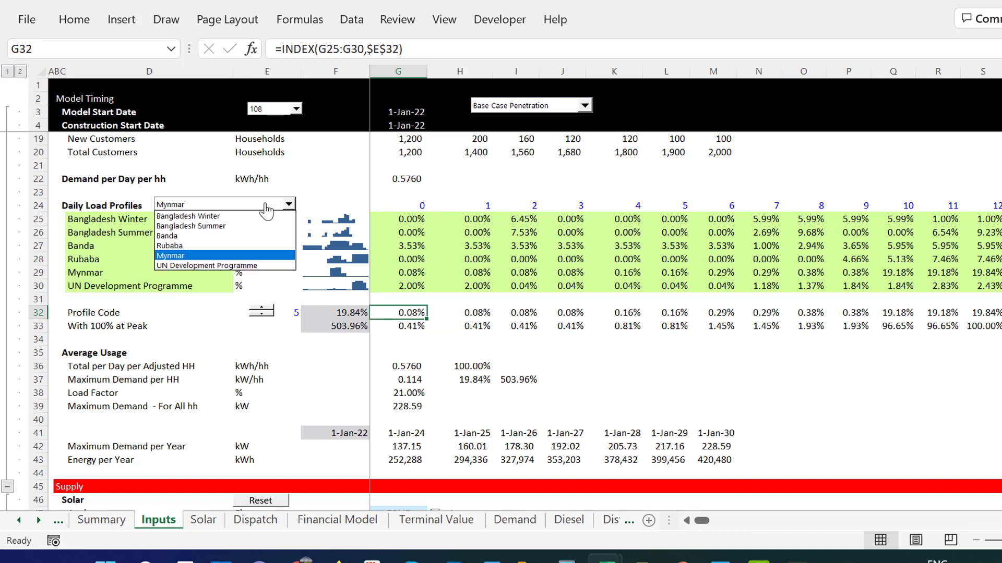
key("Up")
key("Return")
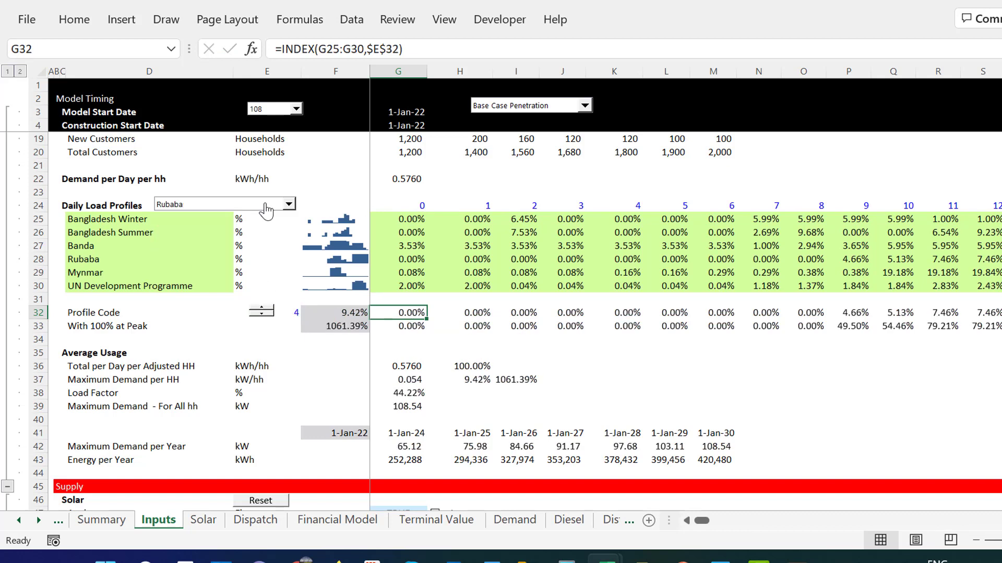
Set the new spinner's minimum value to 1 and maximum value to 6 in its control settings.
right_click(261, 307)
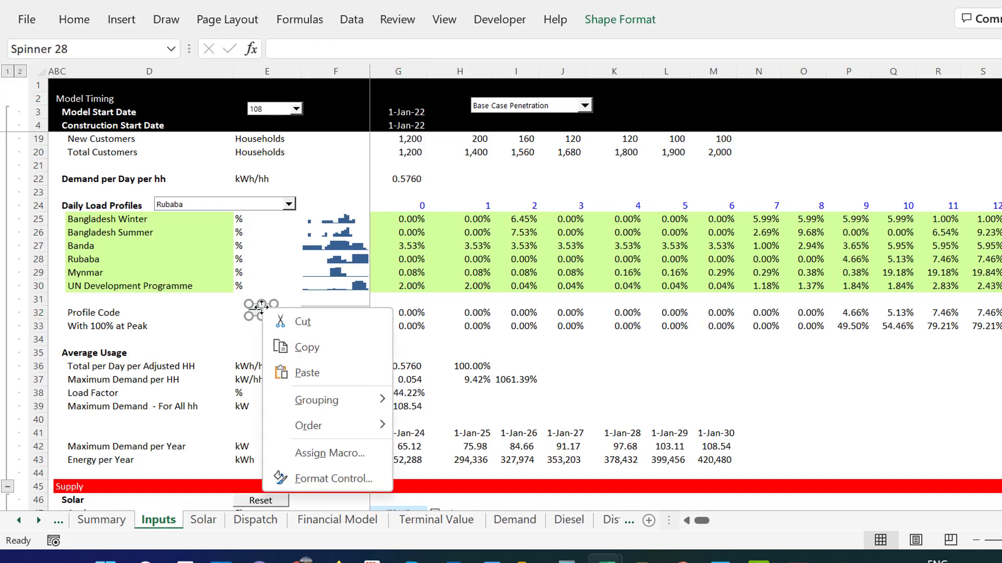
left_click(297, 479)
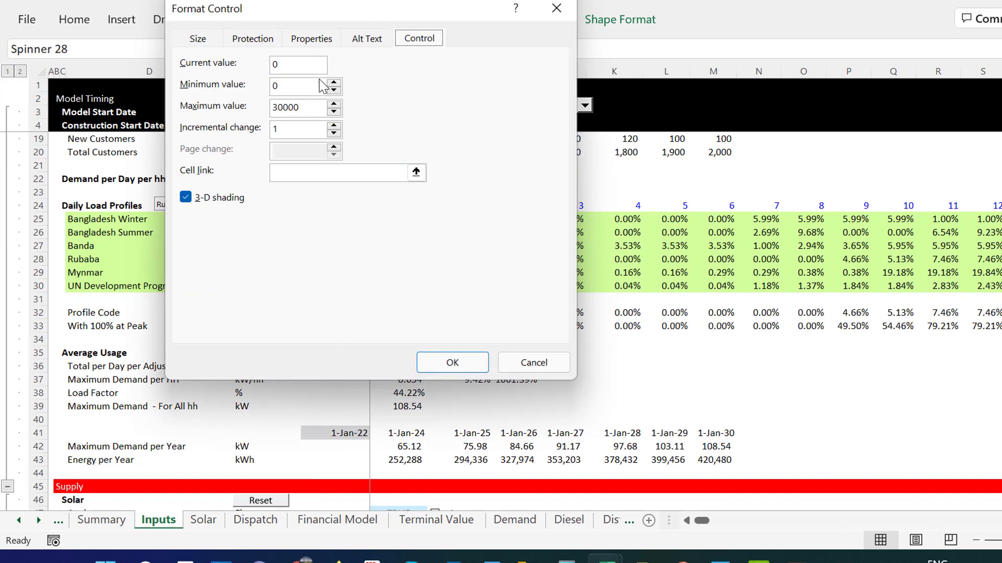
left_click(305, 89)
key("BackSpace")
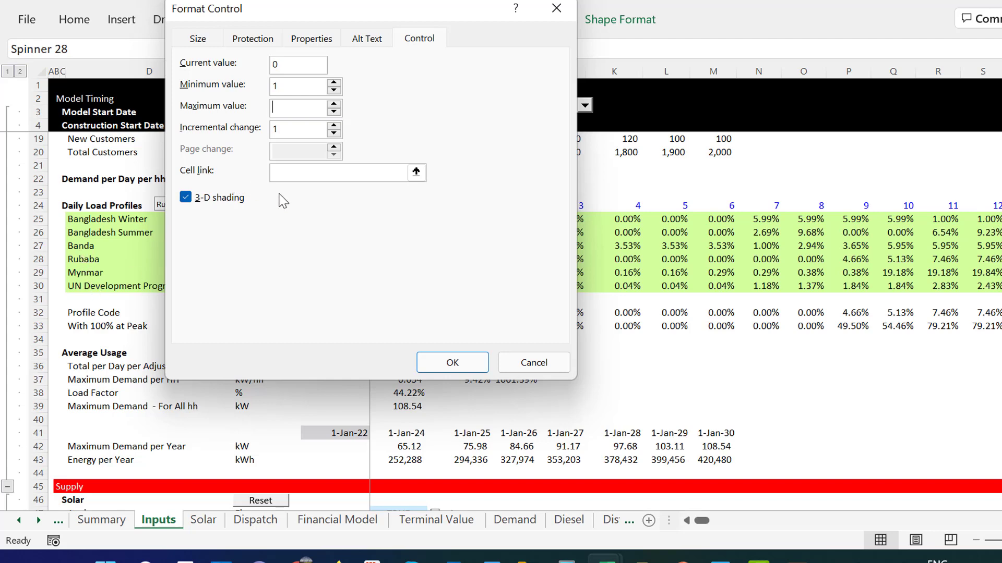
Link the spinner to cell Inputs!$E$32 and apply the control settings.
left_click(416, 173)
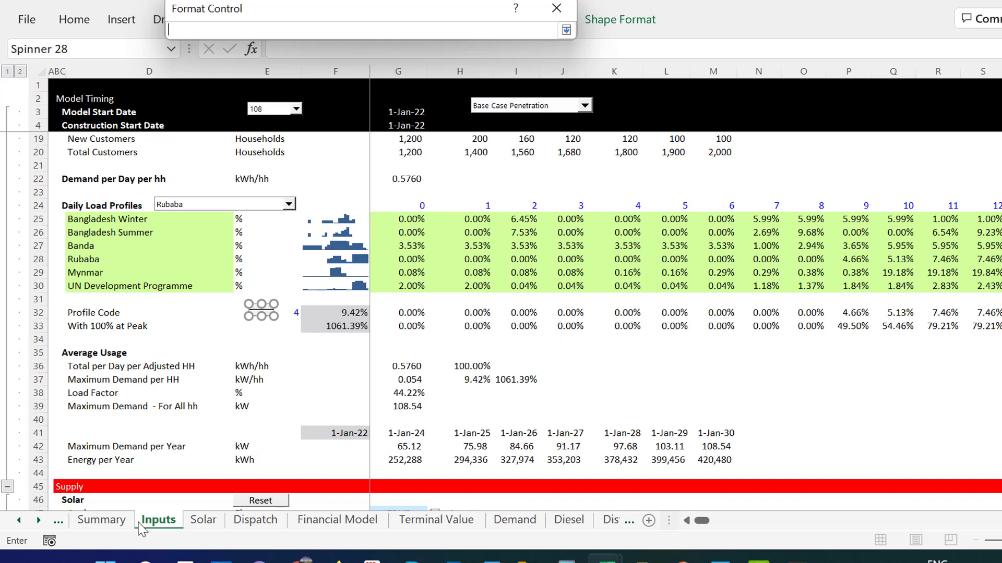
left_click(113, 524)
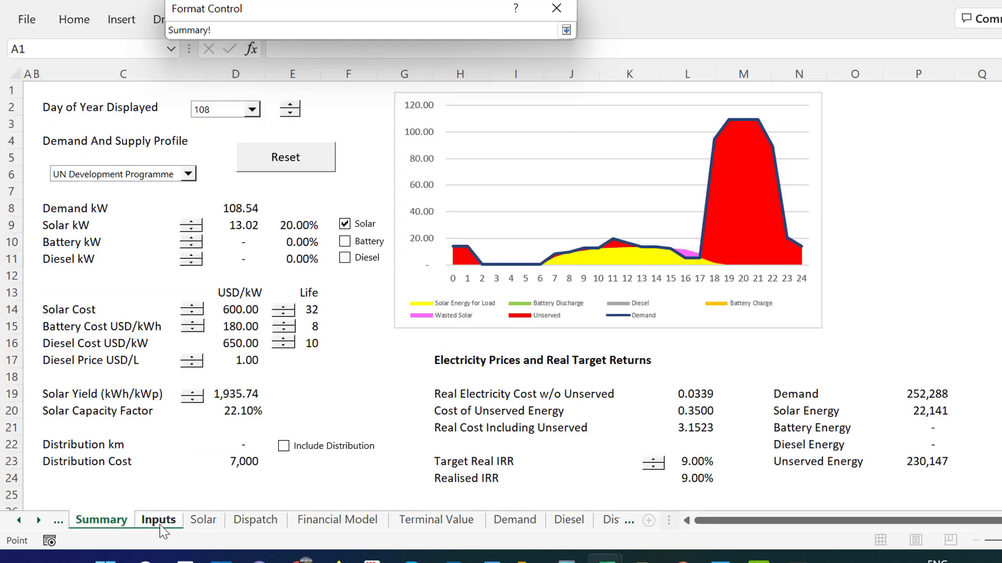
left_click(161, 527)
left_click(295, 314)
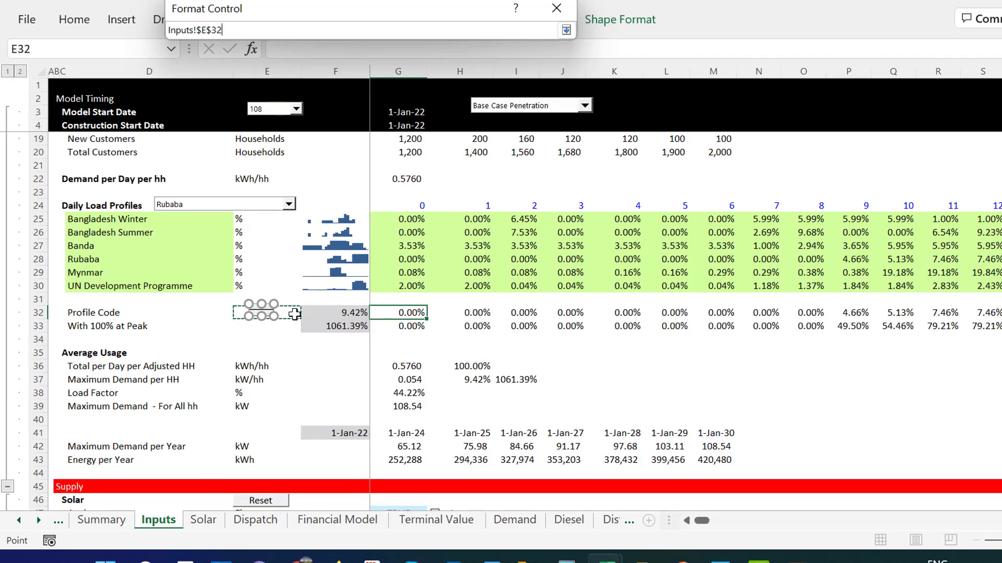
key("Return")
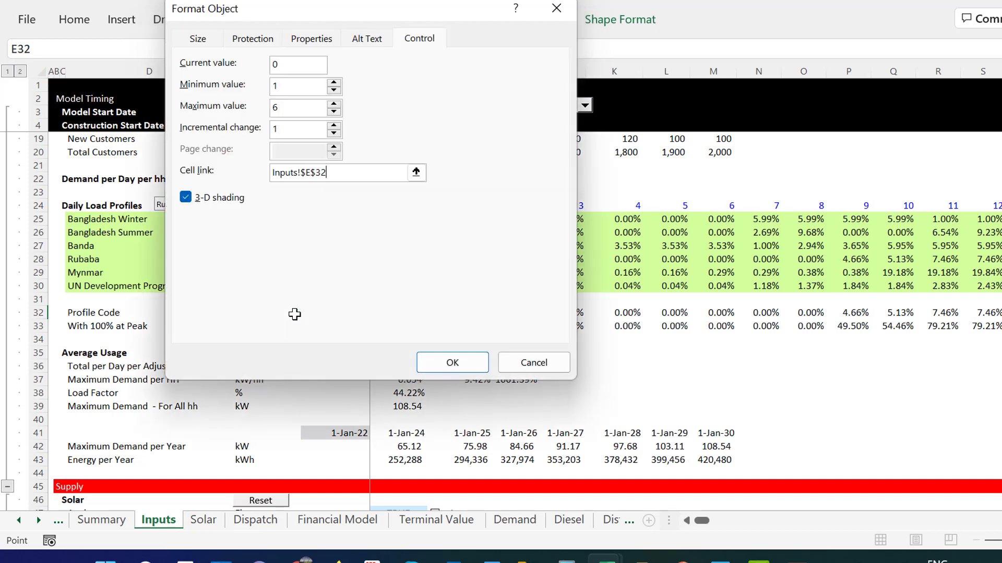
left_click(452, 364)
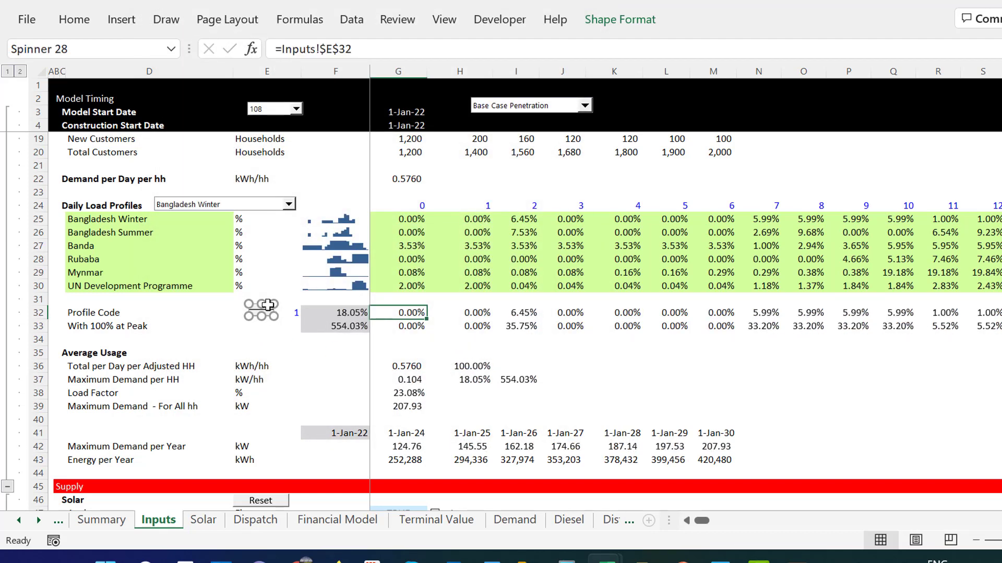
Test the spinner by stepping the profile code up through the load profiles to 5 and back down to 4.
left_click(286, 340)
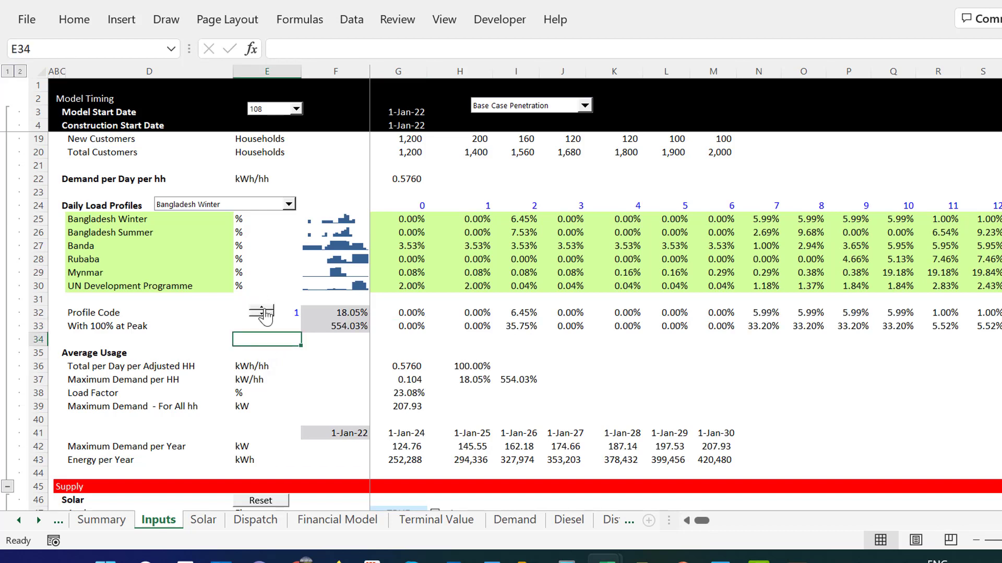
left_click(265, 310)
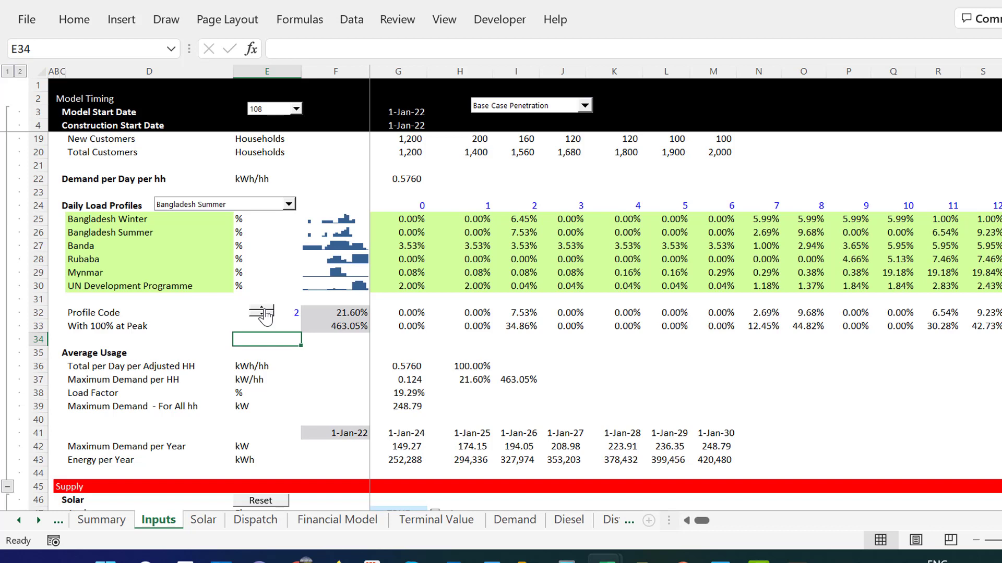
left_click(265, 311)
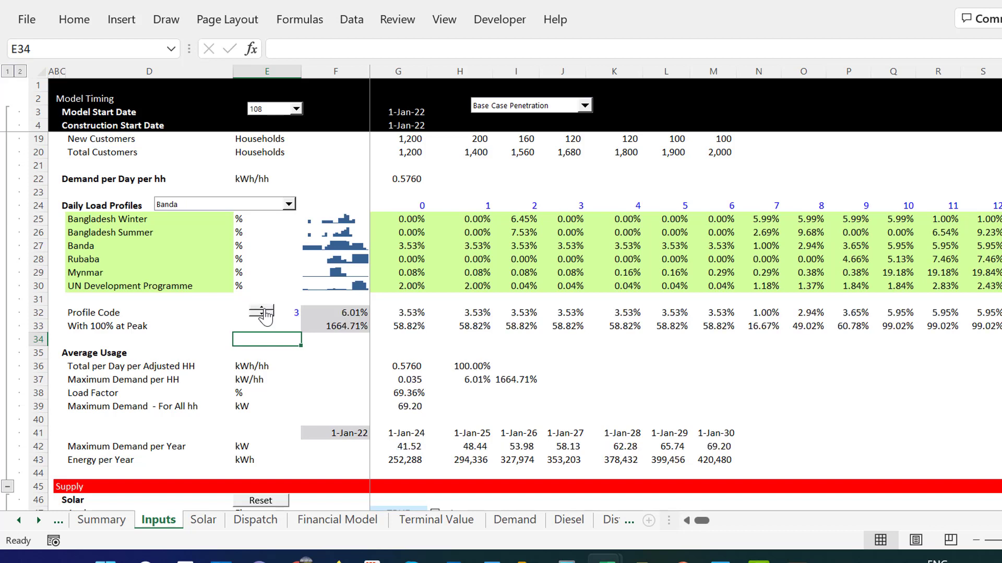
left_click(265, 311)
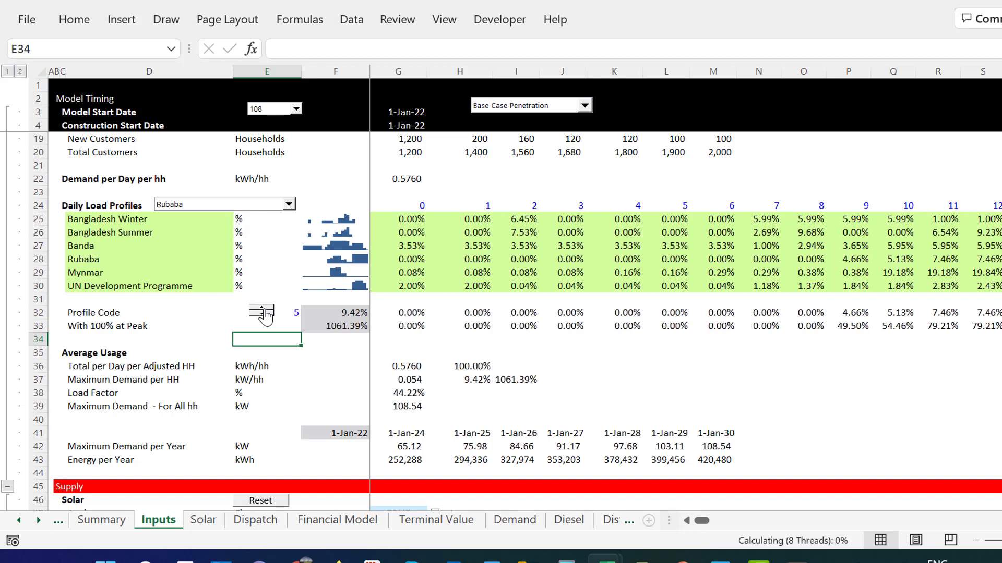
left_click(265, 311)
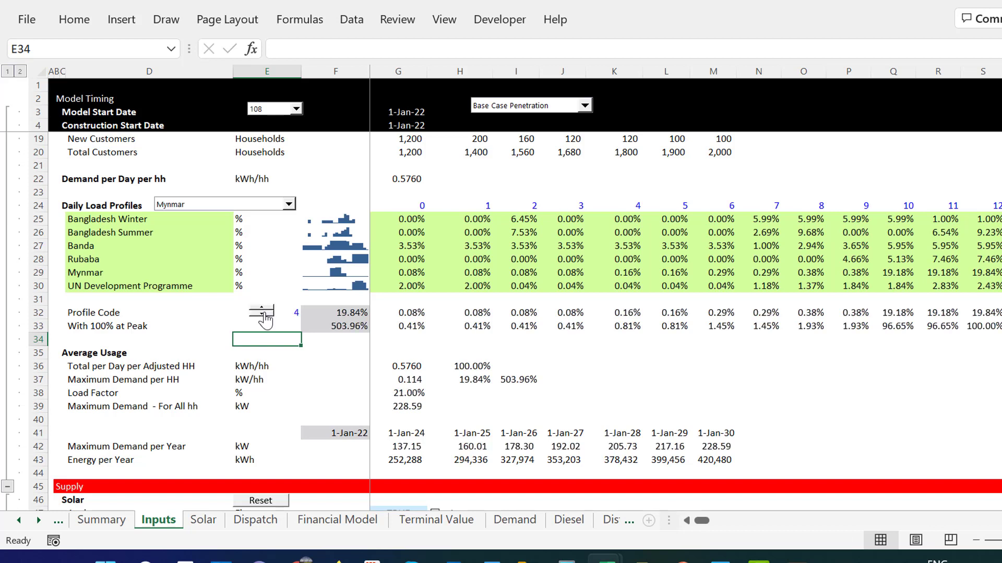
left_click(263, 314)
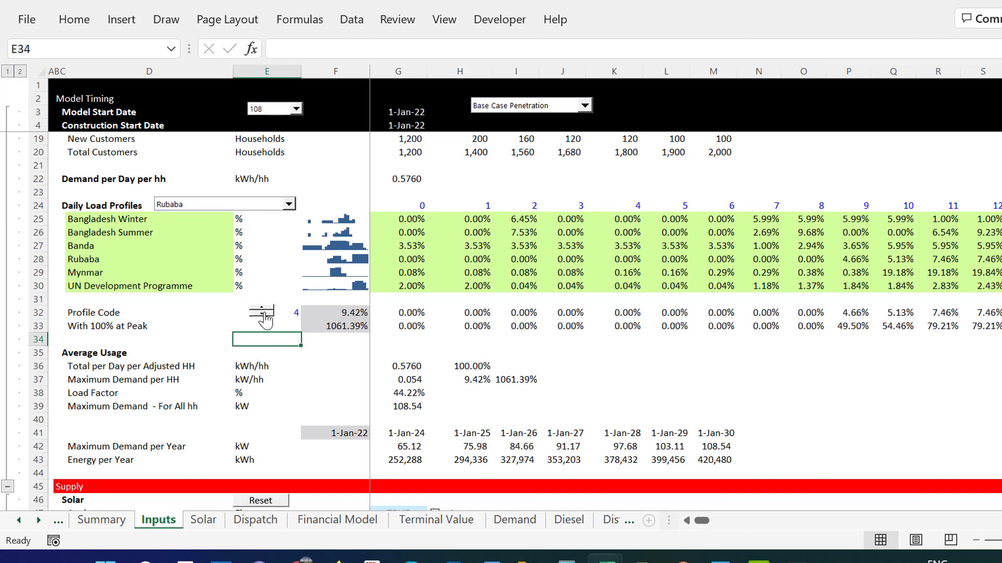
Check which cell the Daily Load Profiles drop-down is linked to.
right_click(242, 206)
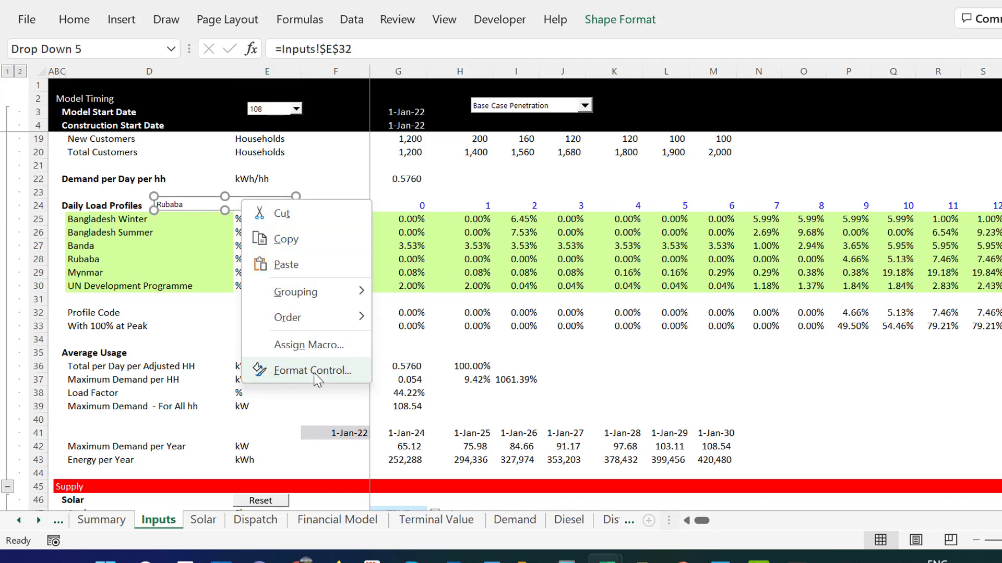
key("Escape")
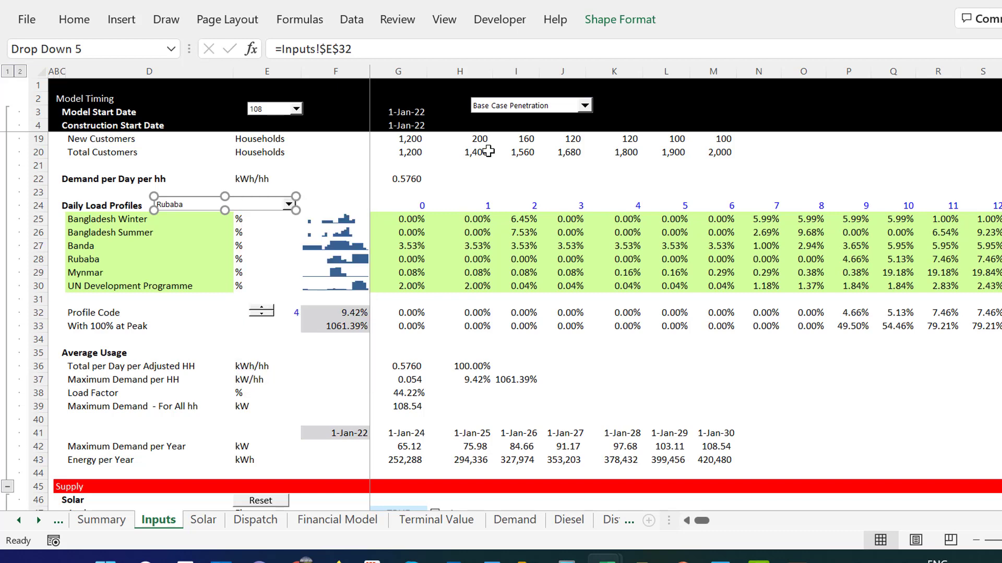
Add a new combo box form control spanning columns H to K in the empty rows above the daily load profiles.
left_click(457, 189)
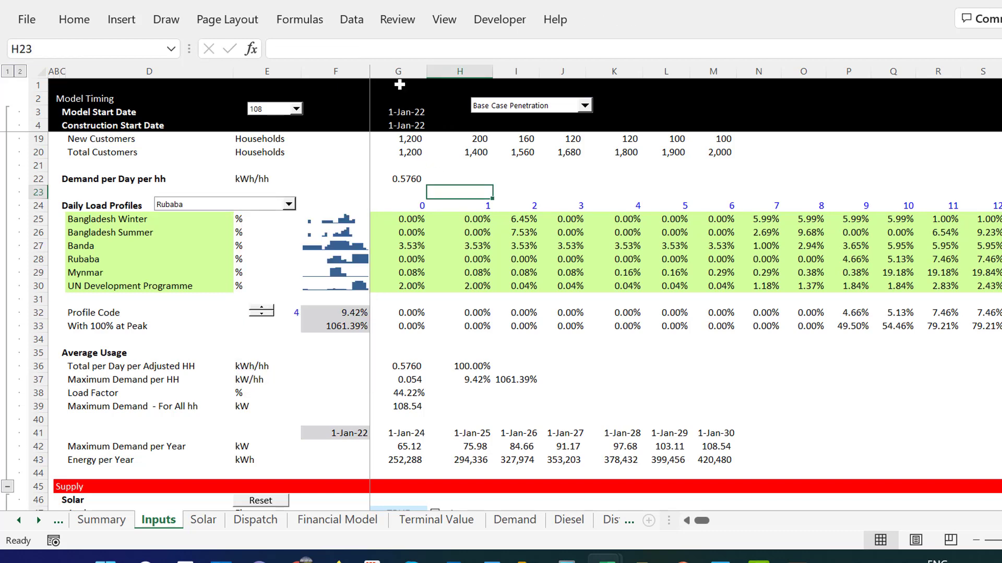
left_click(496, 19)
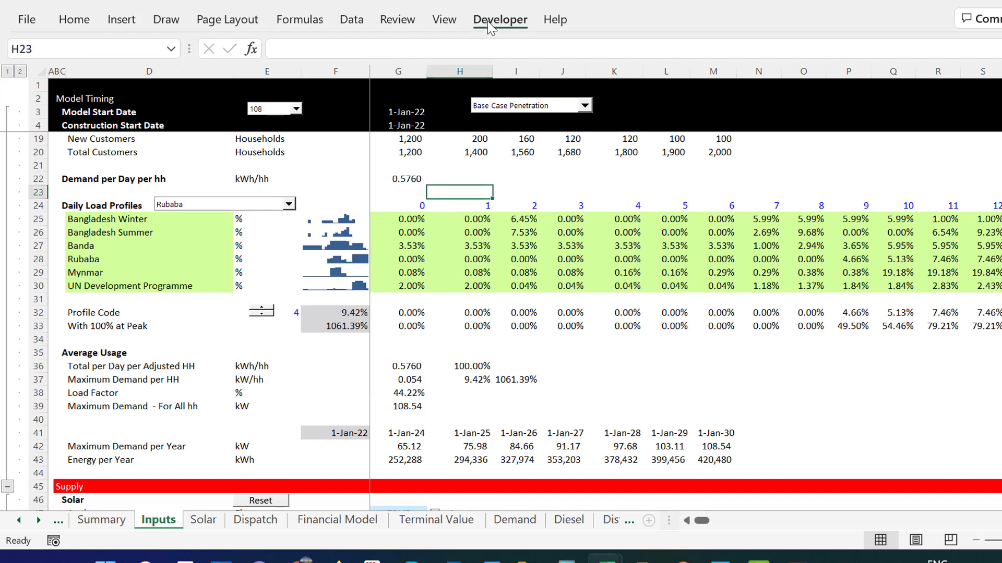
left_click(401, 55)
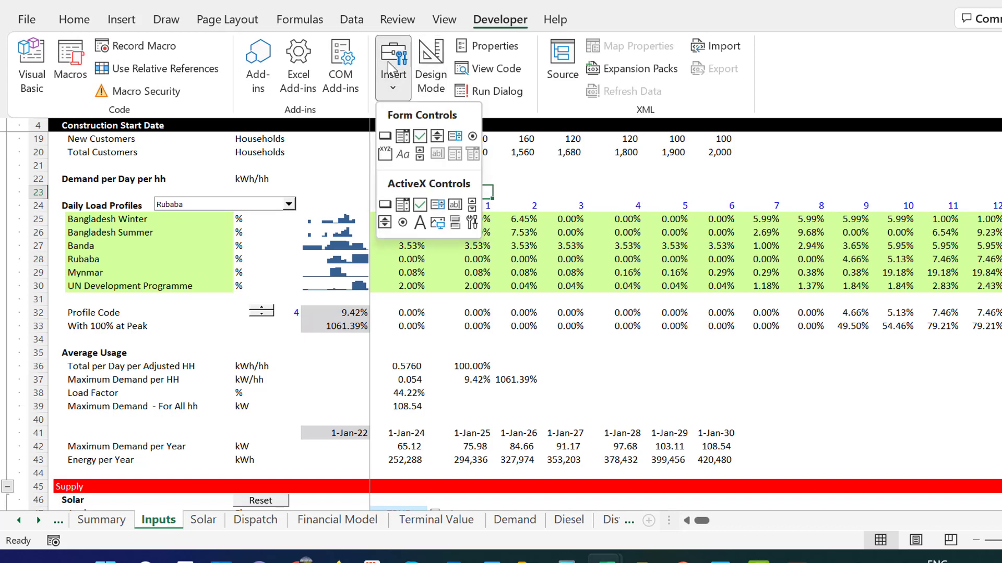
left_click(402, 136)
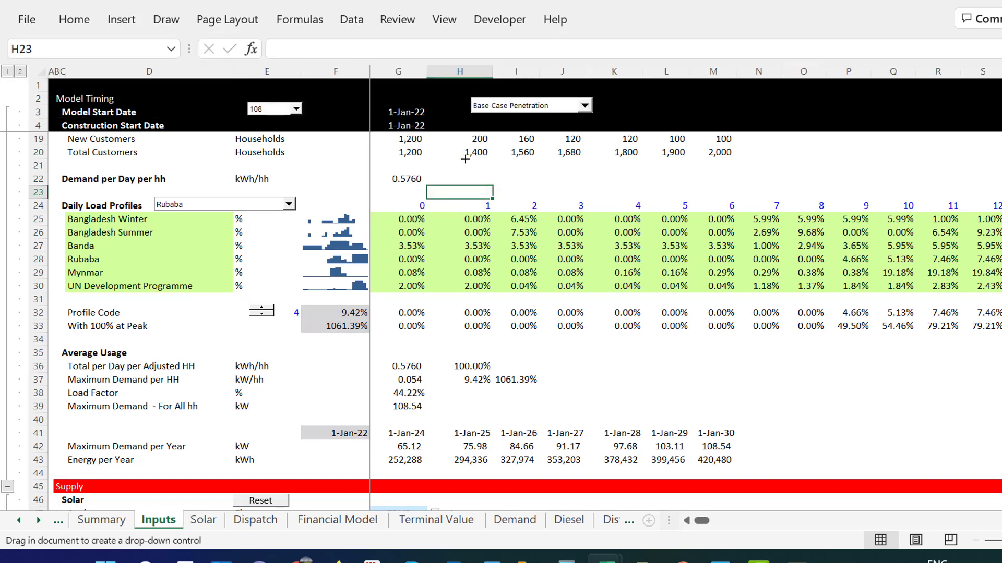
left_click_drag(466, 160, 625, 176)
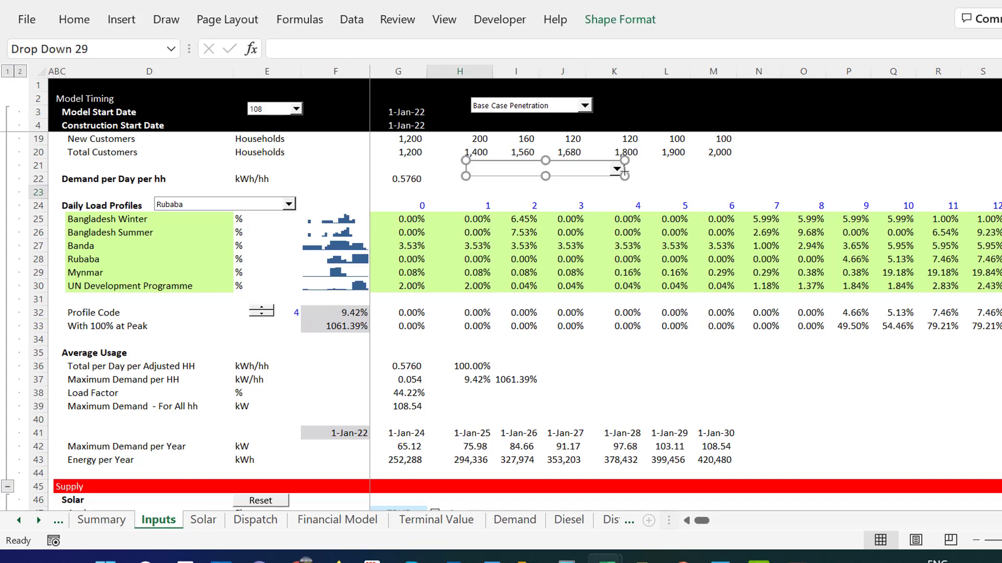
Set the new drop-down's input range to the load profile names in Inputs!$D$25:$D$30.
right_click(556, 172)
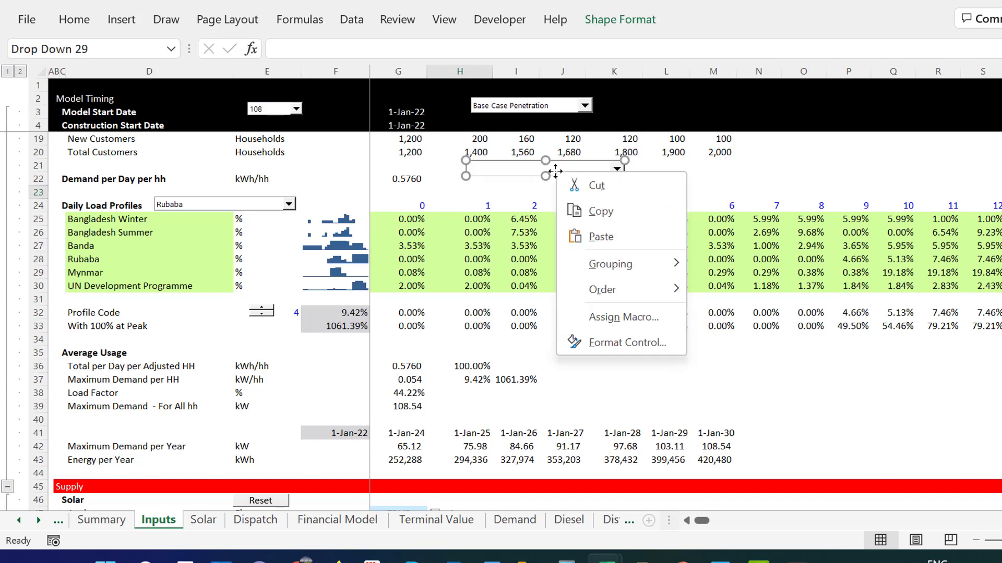
left_click(585, 341)
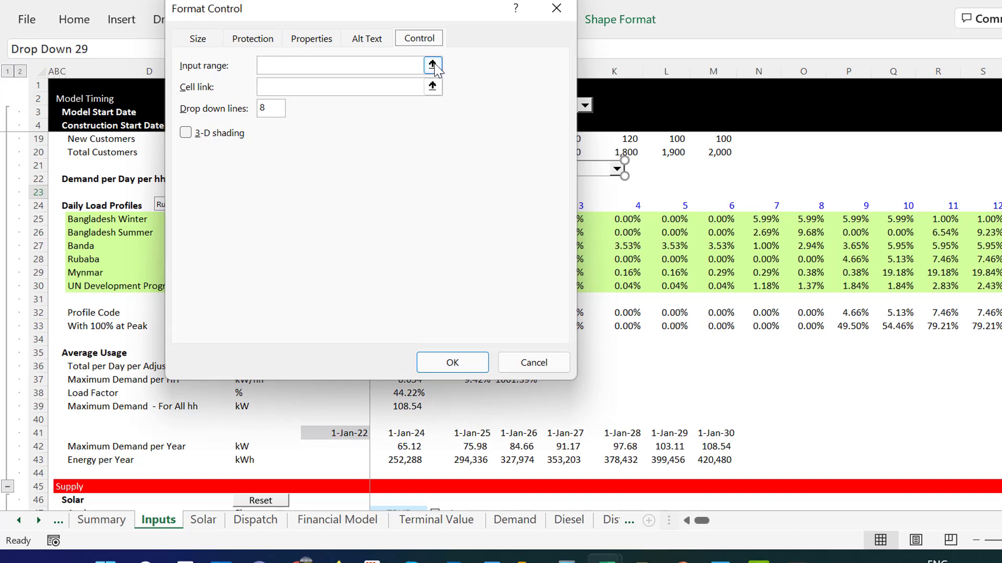
left_click(430, 65)
left_click(204, 520)
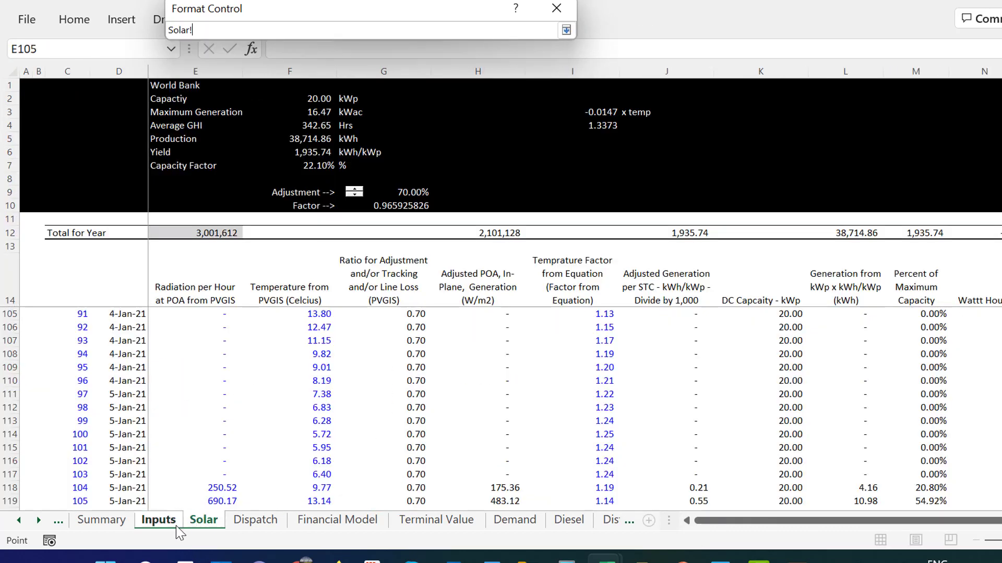
left_click(174, 527)
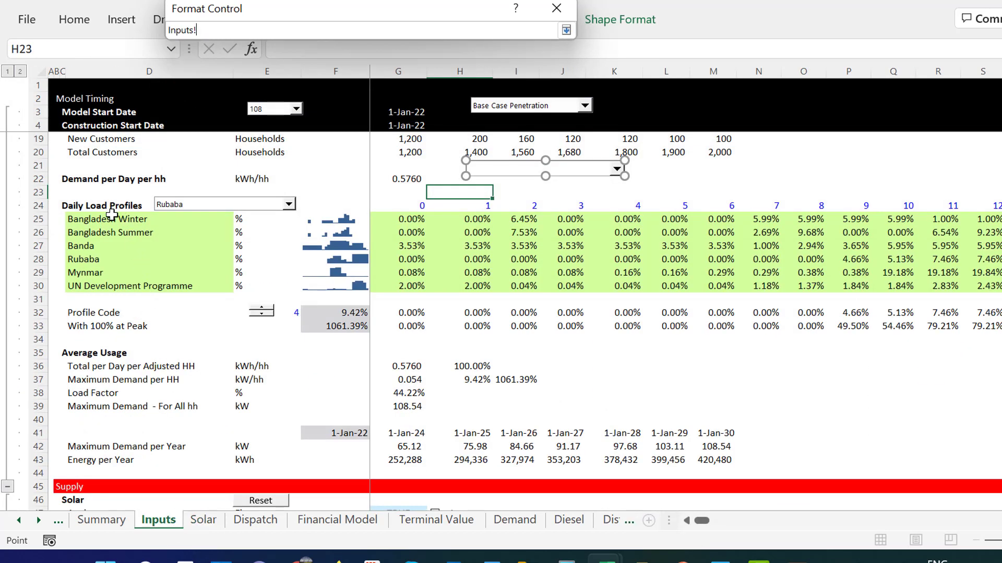
left_click_drag(111, 219, 116, 281)
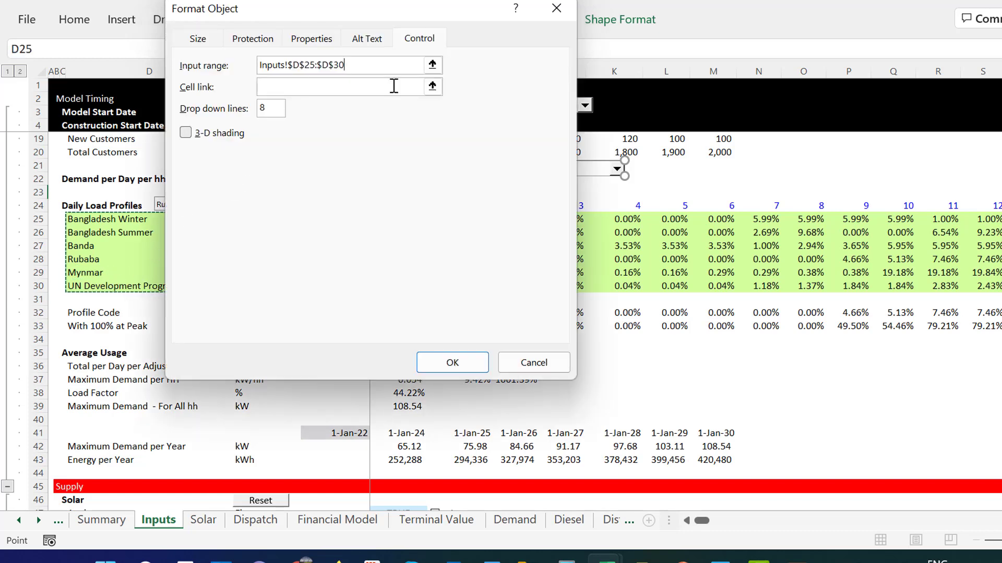
Link the new drop-down to the profile code cell Inputs!$E$32, apply the control settings and deselect the control.
left_click(433, 87)
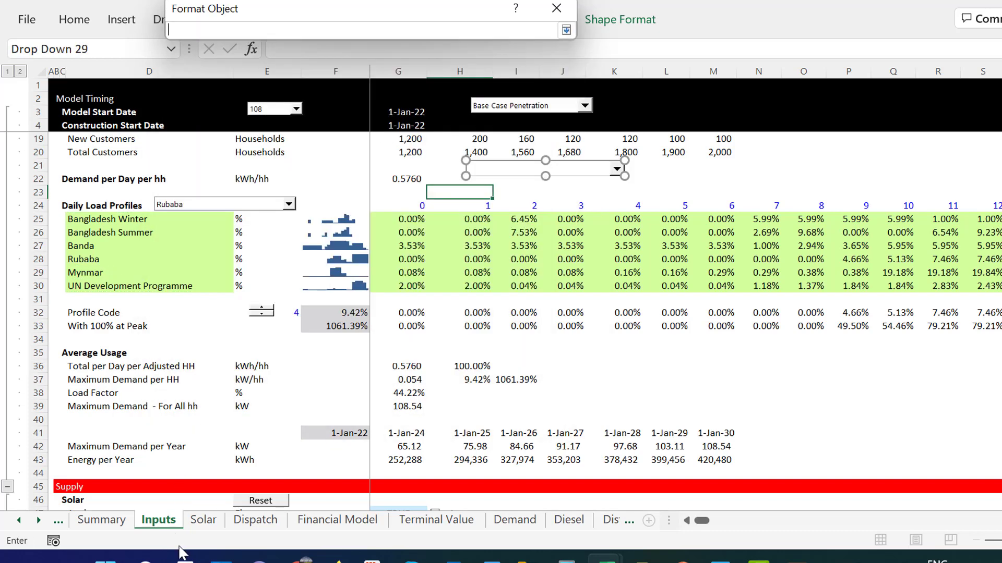
left_click(203, 526)
left_click(169, 522)
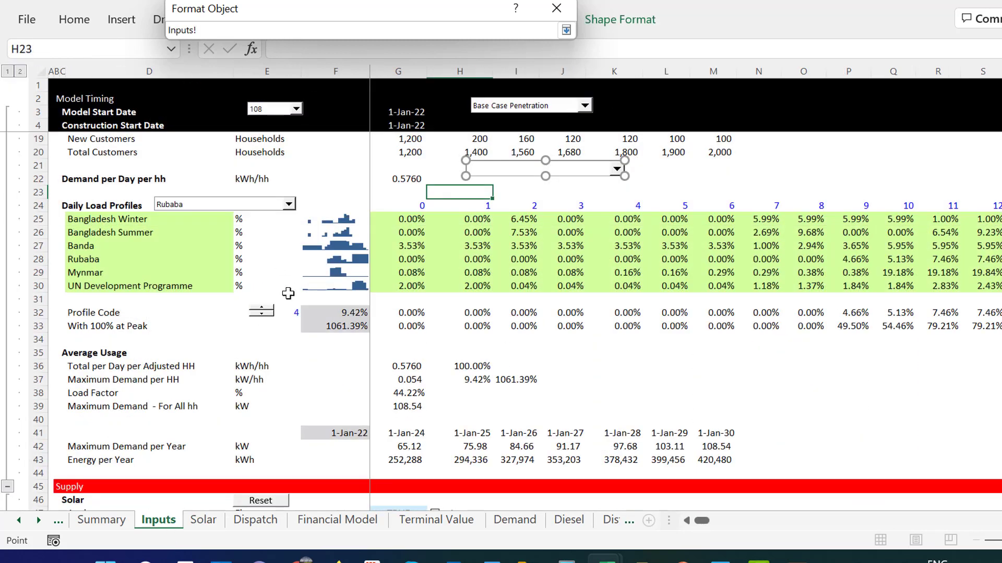
left_click(296, 312)
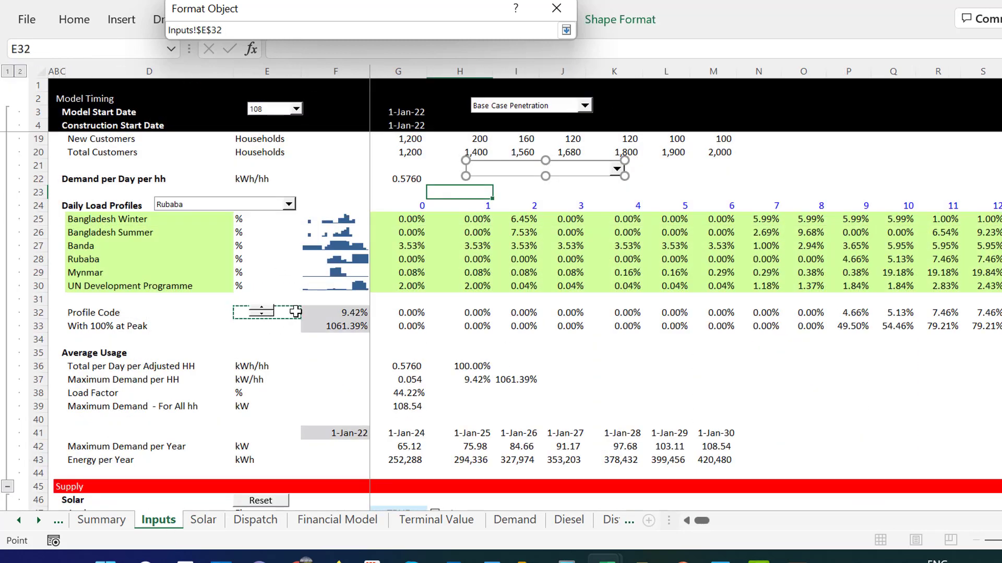
key("Return")
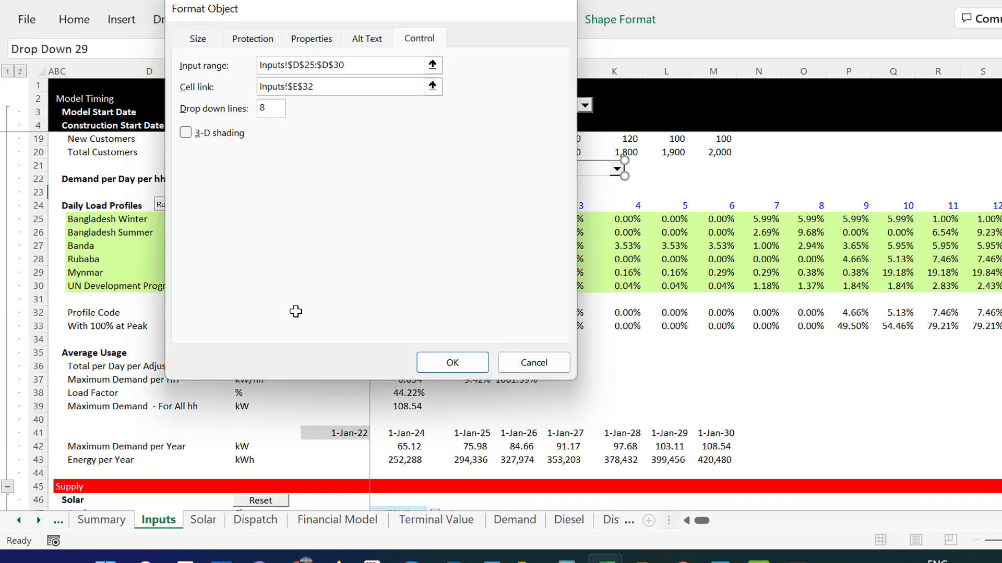
key("Return")
left_click(651, 180)
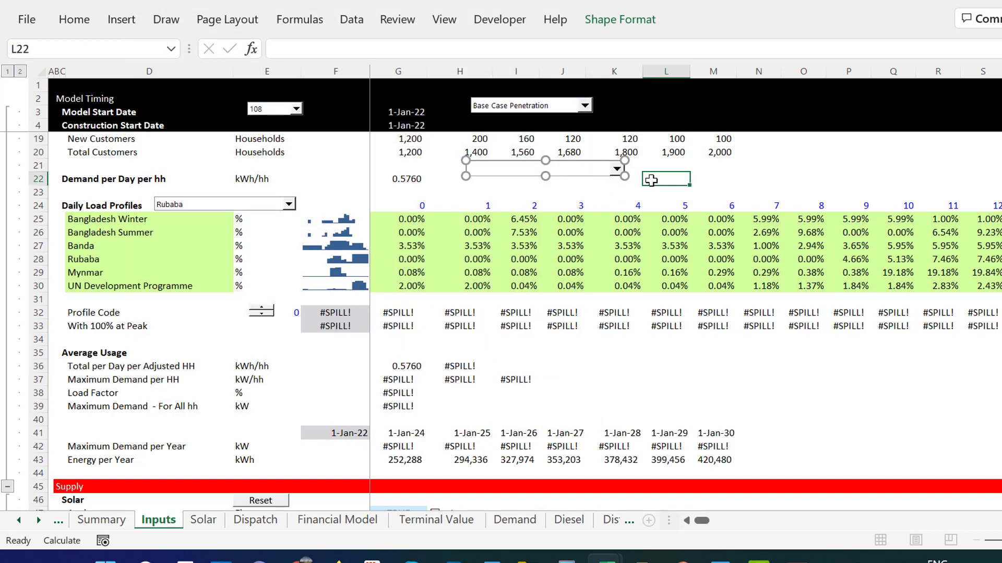
Test the new drop-down by choosing Bangladesh Summer as the load profile.
left_click(617, 169)
left_click(585, 189)
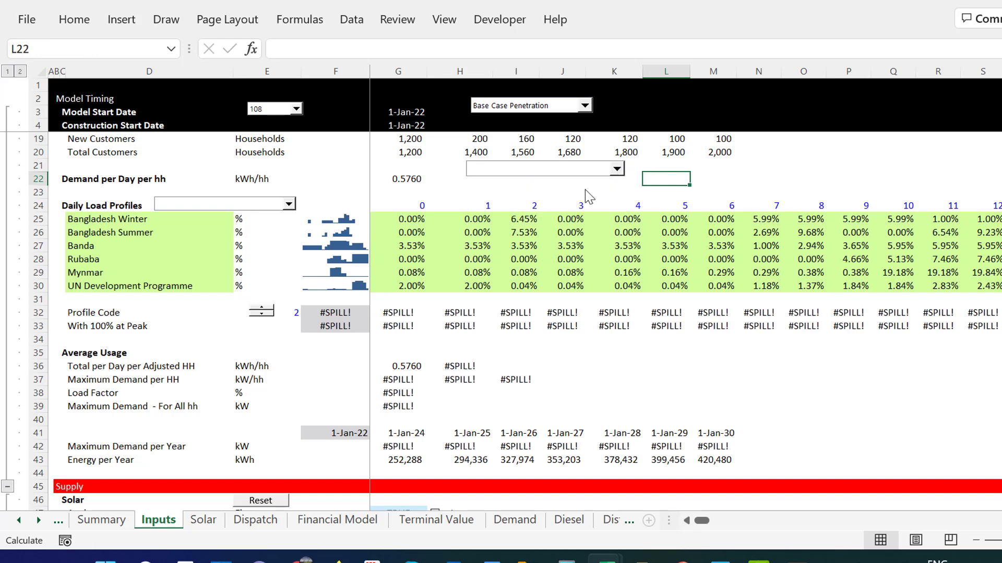
left_click(594, 174)
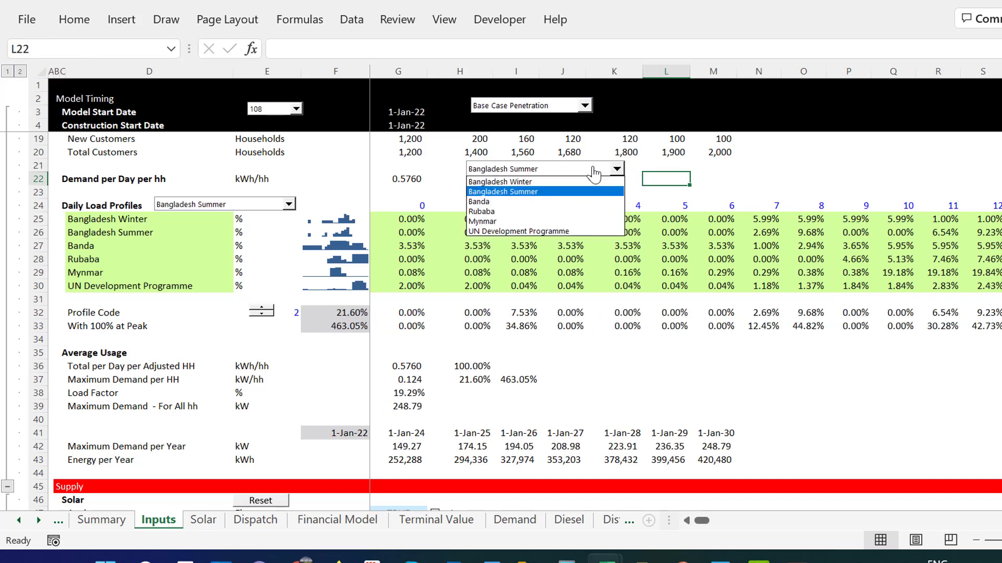
left_click(594, 174)
Copy the new drop-down onto the Summary sheet below the existing profile selector, and delete the pasted copy.
right_click(594, 174)
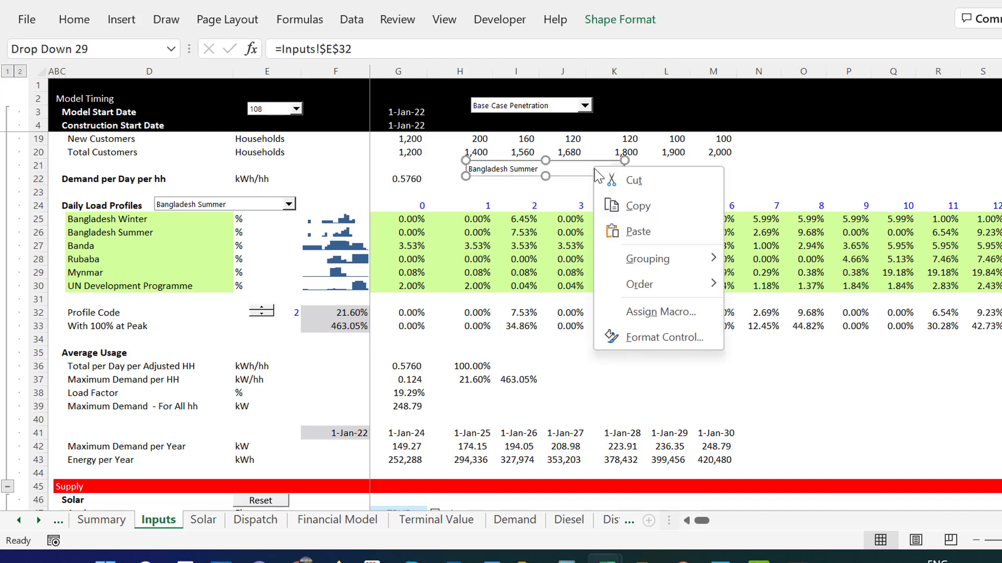
key("Escape")
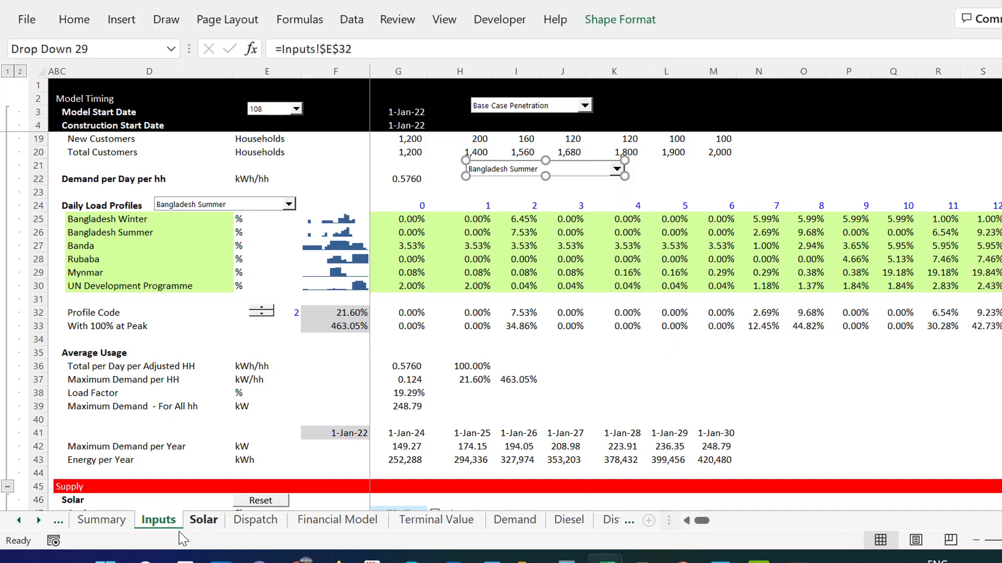
left_click(101, 520)
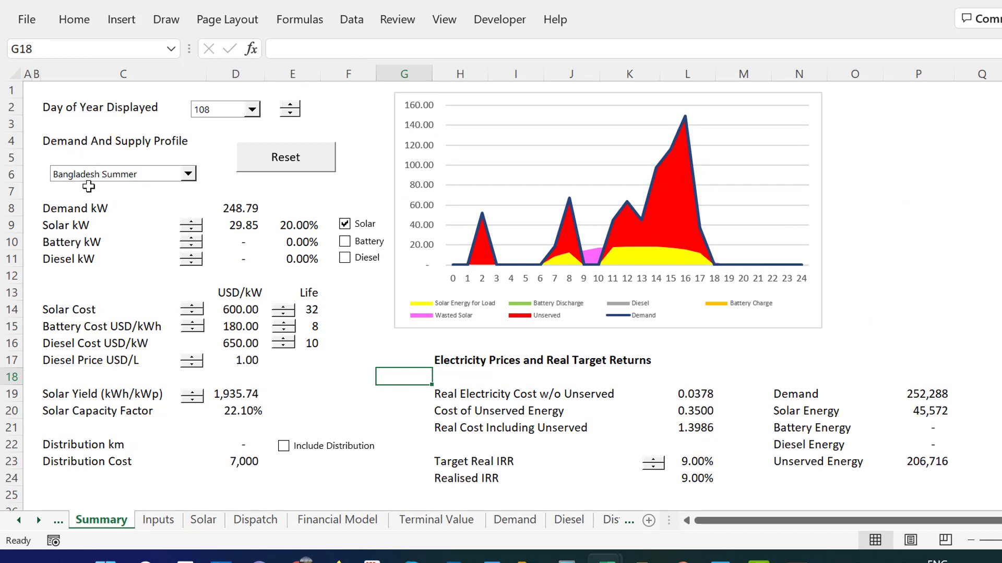
left_click(67, 188)
key("ctrl+v")
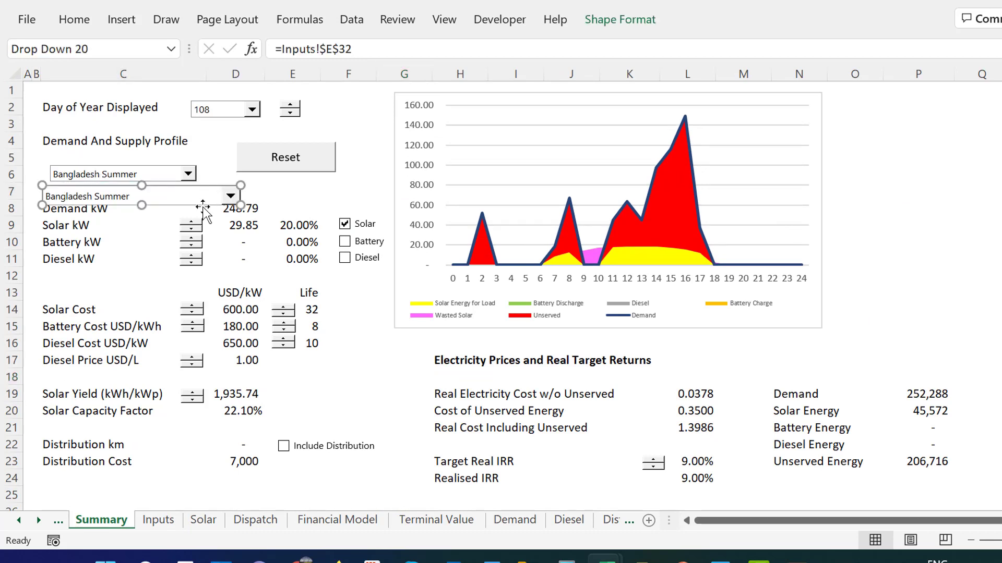
key("Delete")
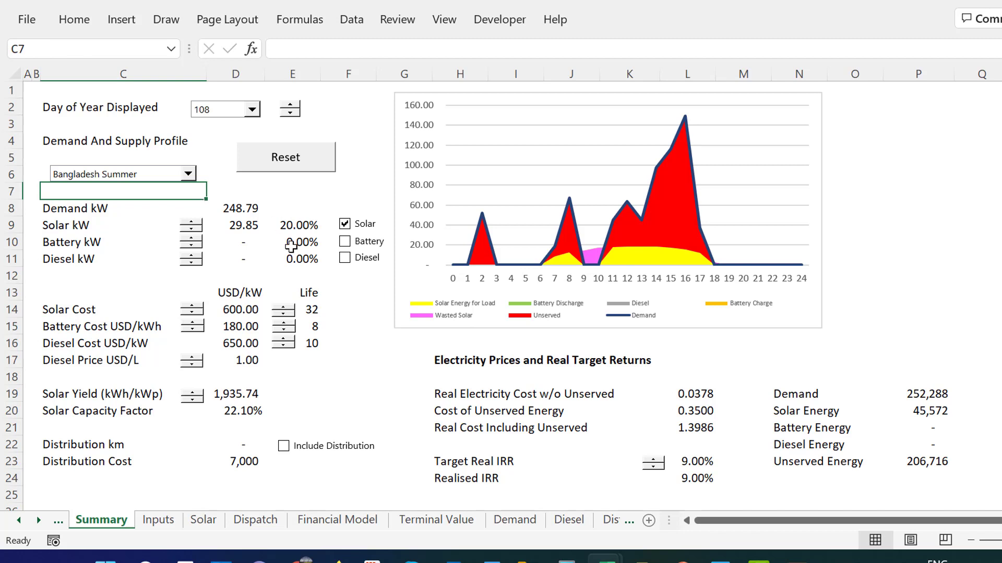
Switch the Summary sheet's Demand And Supply Profile to Banda and finally to Rubaba.
left_click(175, 183)
key("Down")
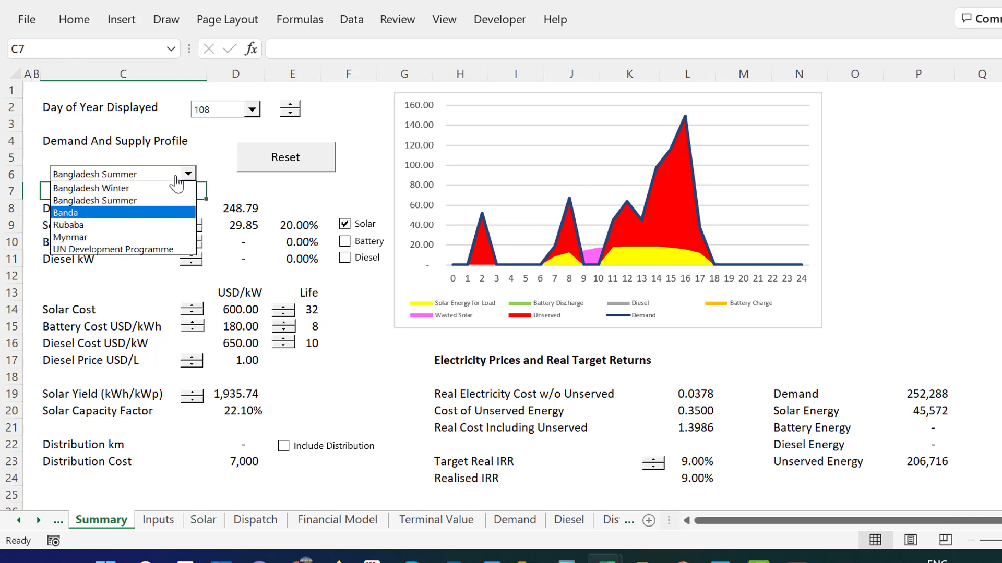
key("Return")
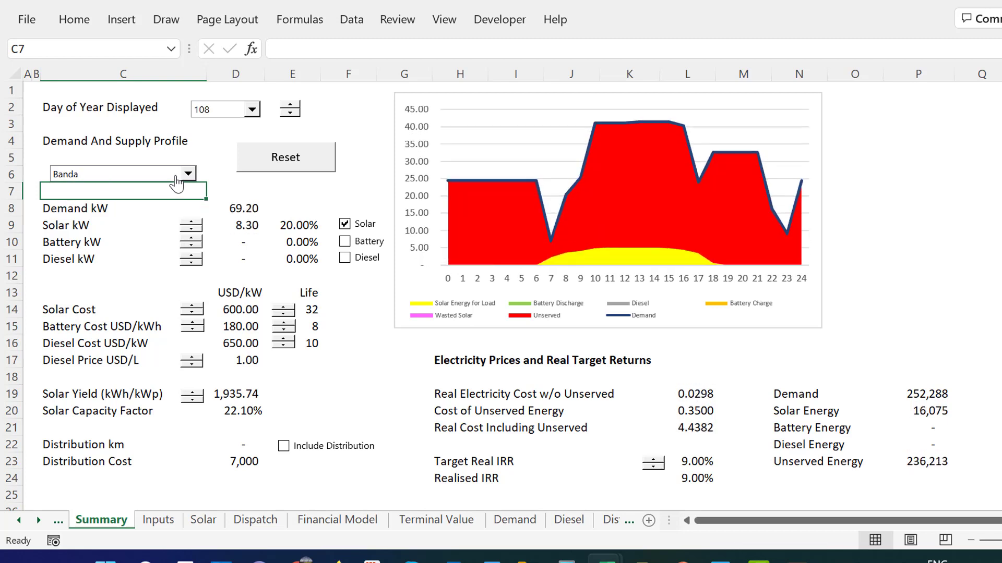
left_click(176, 178)
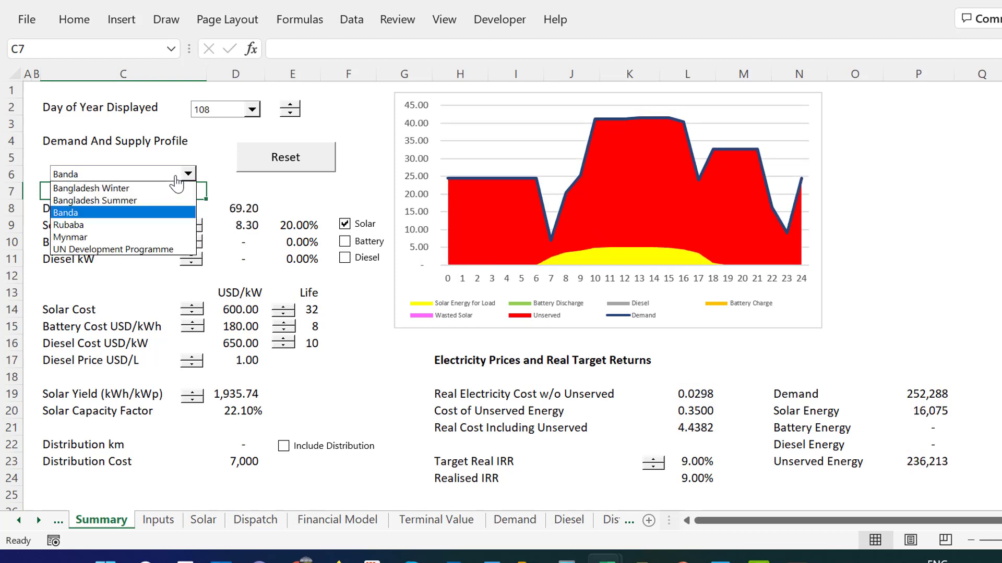
key("Down")
key("Return")
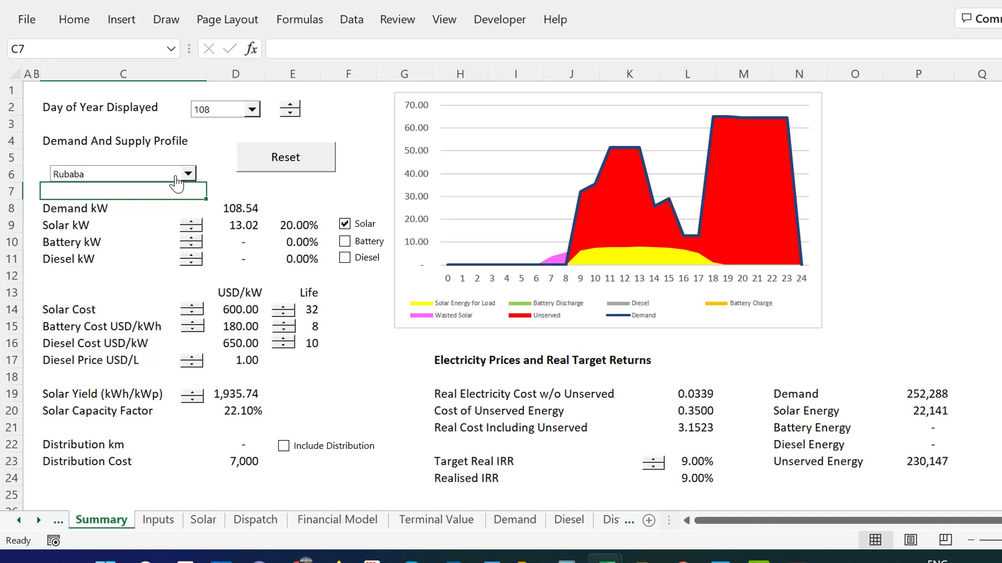
Change the Day of Year Displayed to 125.
left_click(241, 118)
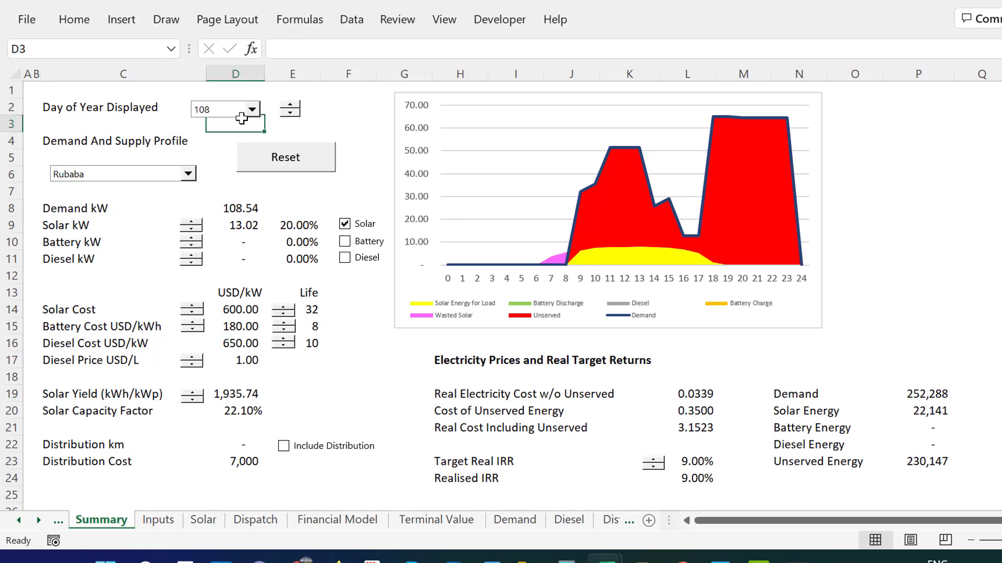
left_click(242, 118)
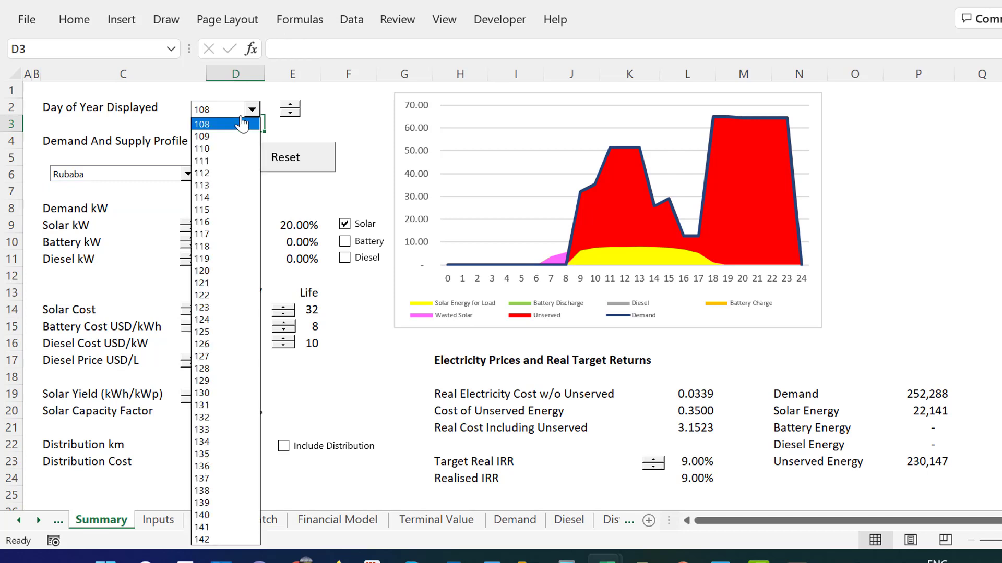
key("Down")
key("Down")
key("Down")
key("Down")
key("Down")
key("Down")
key("Down")
key("Down")
key("Down")
key("Down")
key("Down")
key("Down")
key("Down")
key("Down")
key("Down")
key("Down")
key("Down")
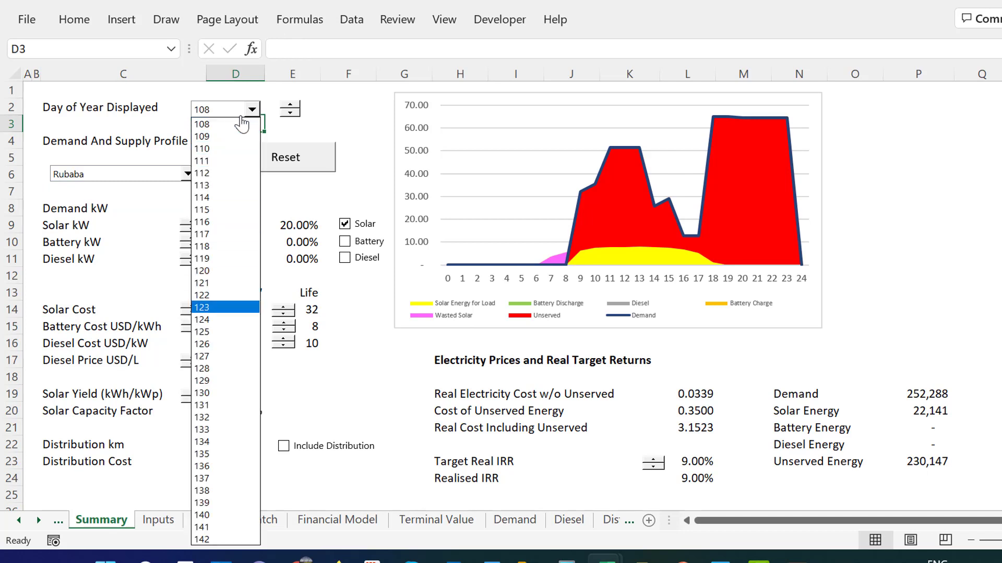
key("Return")
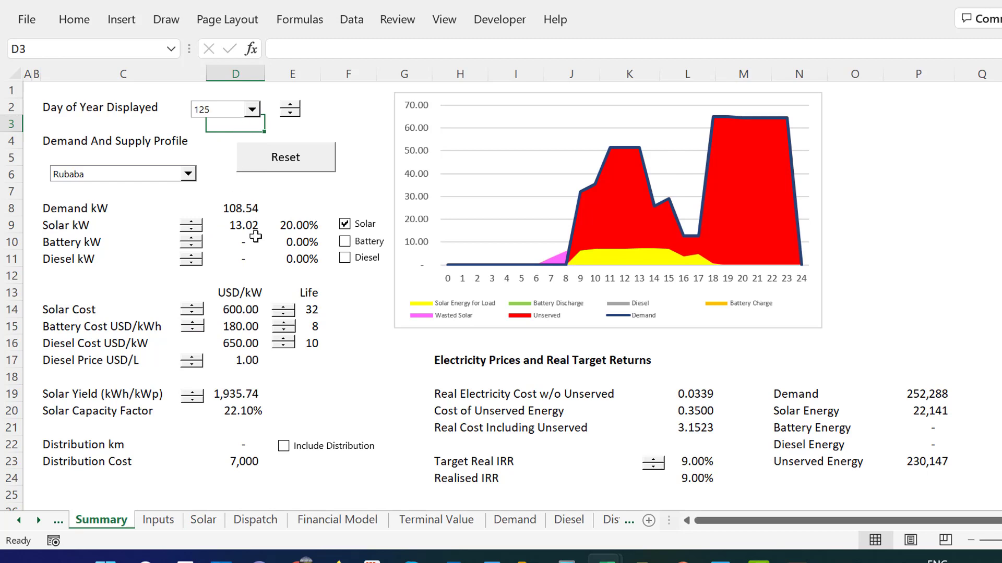
Raise the Solar kW capacity on the Summary sheet to 140%.
left_click(342, 308)
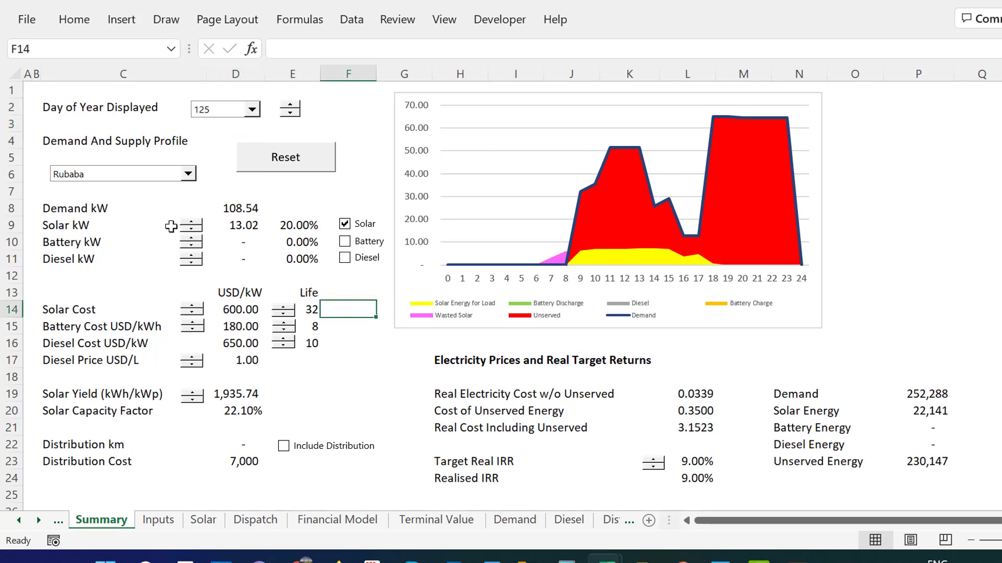
left_click(192, 228)
left_click(192, 228)
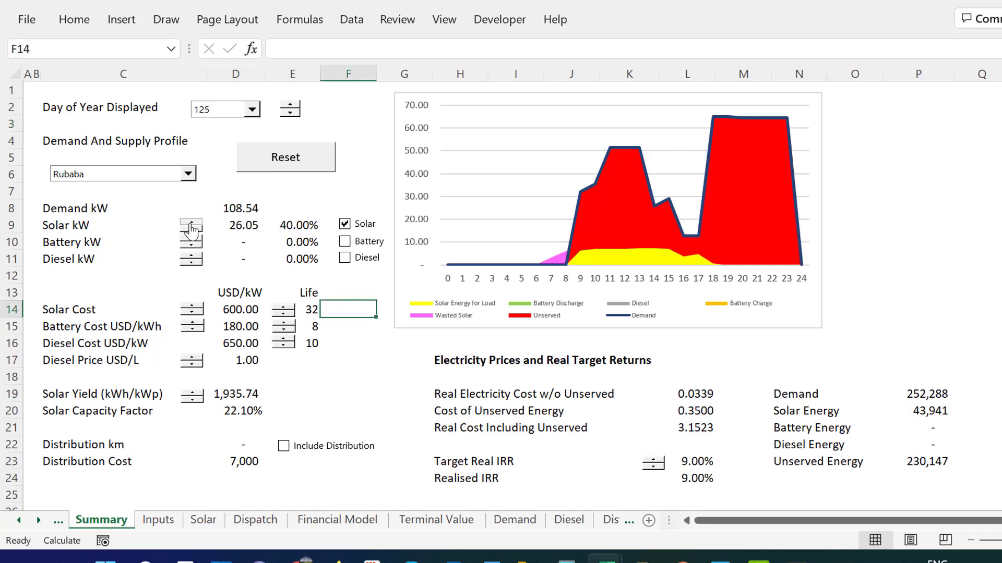
left_click(192, 228)
left_click(192, 228)
left_click(192, 228)
left_click(192, 228)
left_click(192, 228)
left_click(192, 228)
left_click(192, 228)
left_click(192, 228)
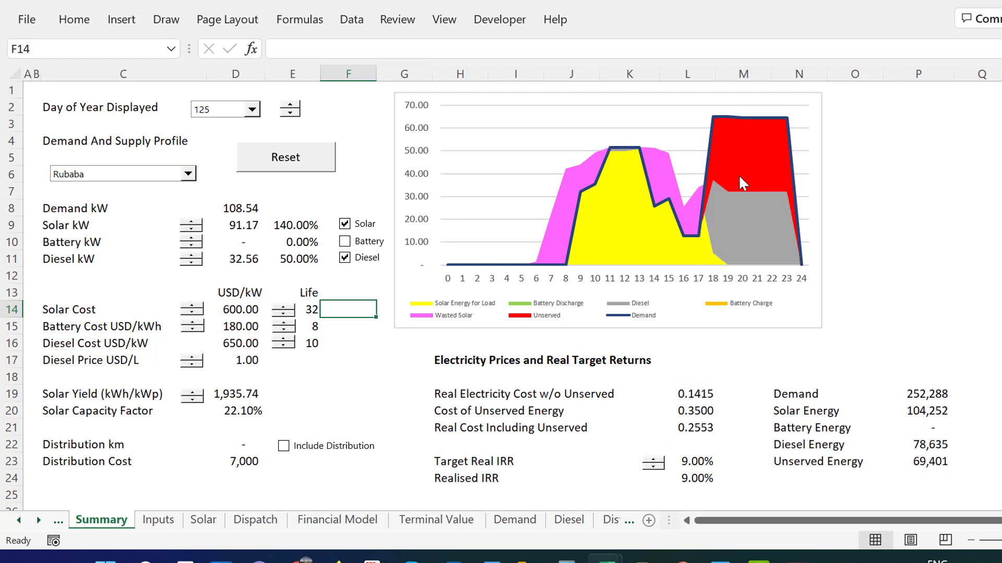
Lower the Diesel kW capacity on the Summary sheet to 20%.
left_click(191, 263)
left_click(192, 262)
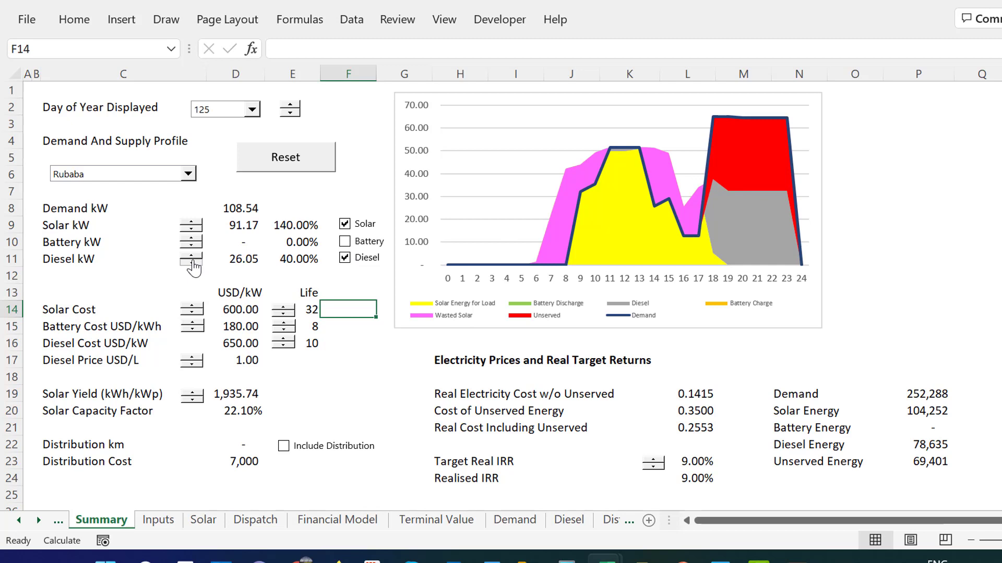
left_click(192, 263)
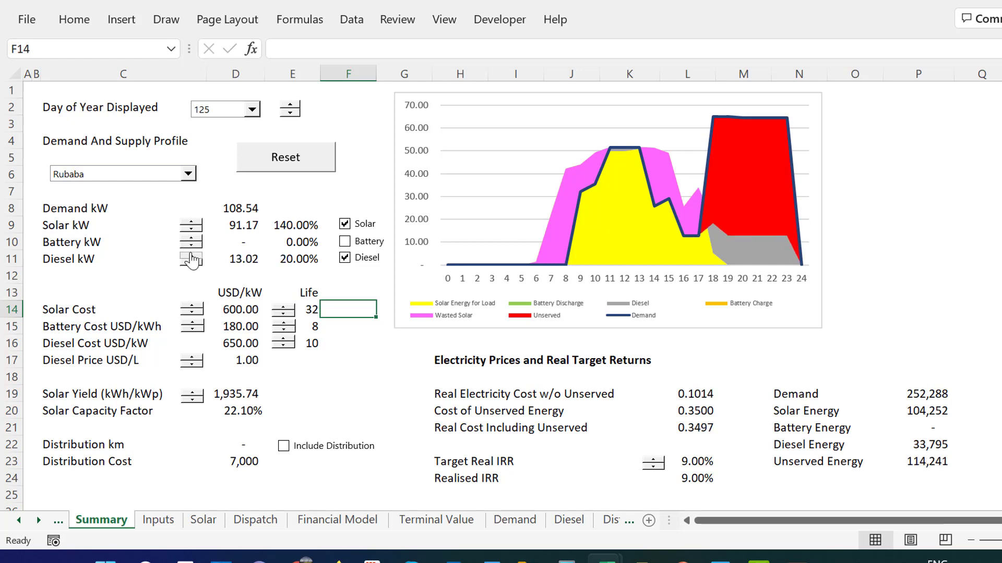
Raise the Diesel kW capacity on the Summary sheet to 100%.
left_click(191, 257)
left_click(192, 257)
left_click(191, 256)
left_click(192, 257)
left_click(191, 257)
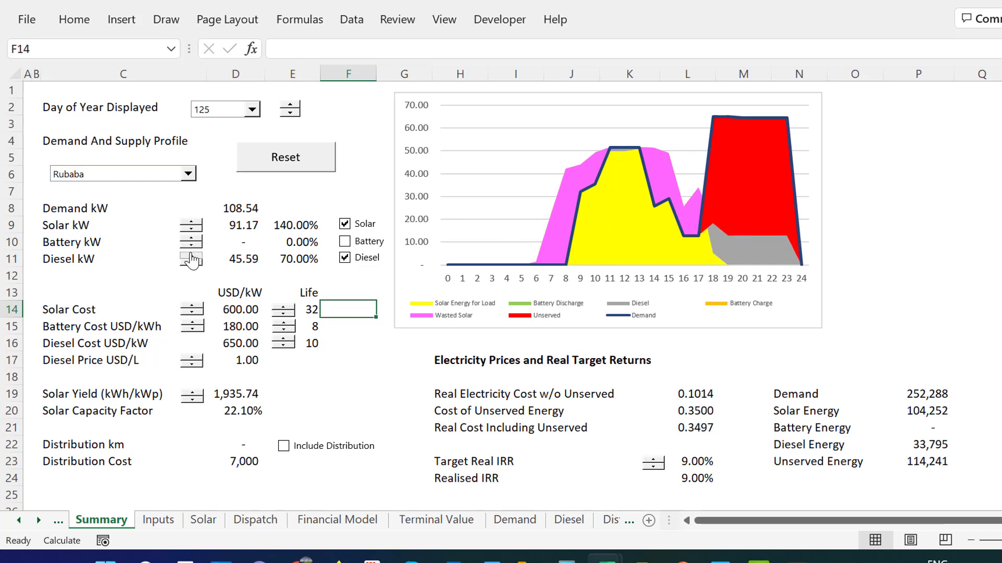
left_click(191, 257)
left_click(191, 257)
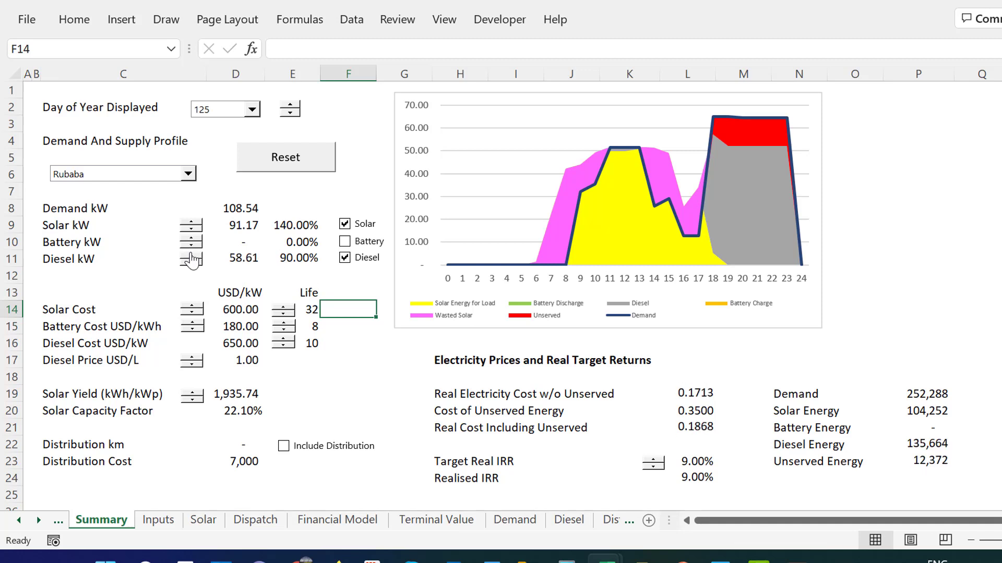
left_click(192, 257)
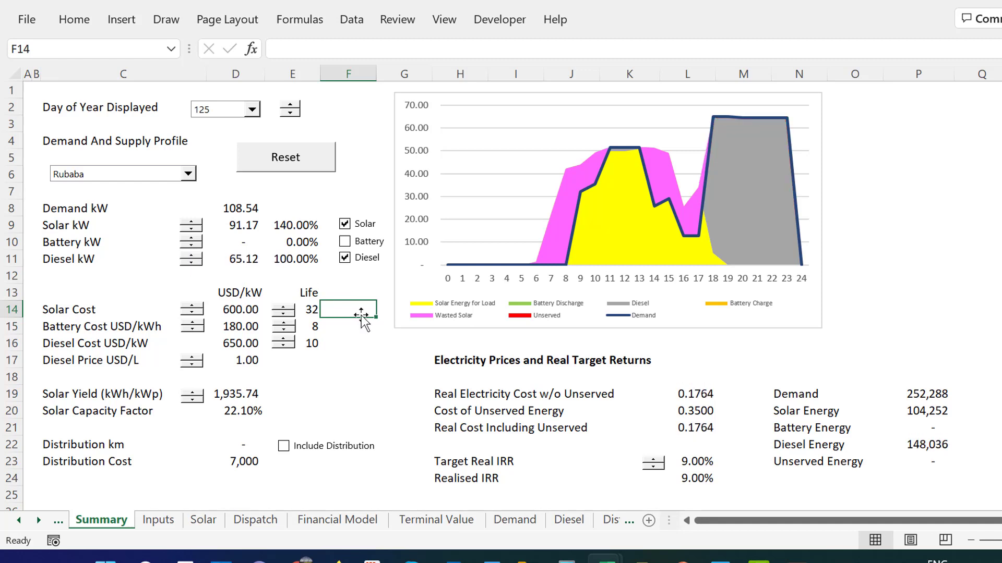
left_click(361, 279)
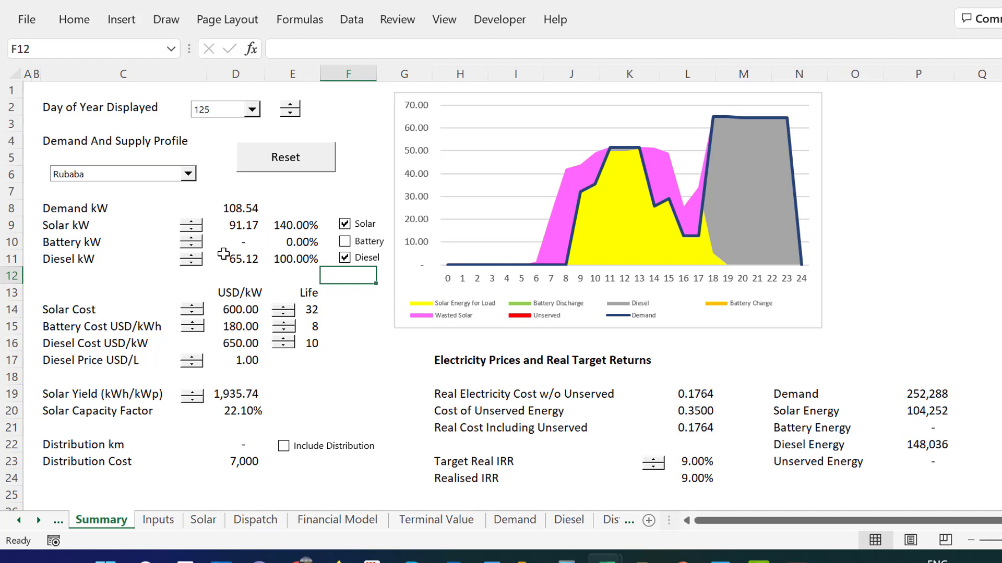
left_click(302, 265)
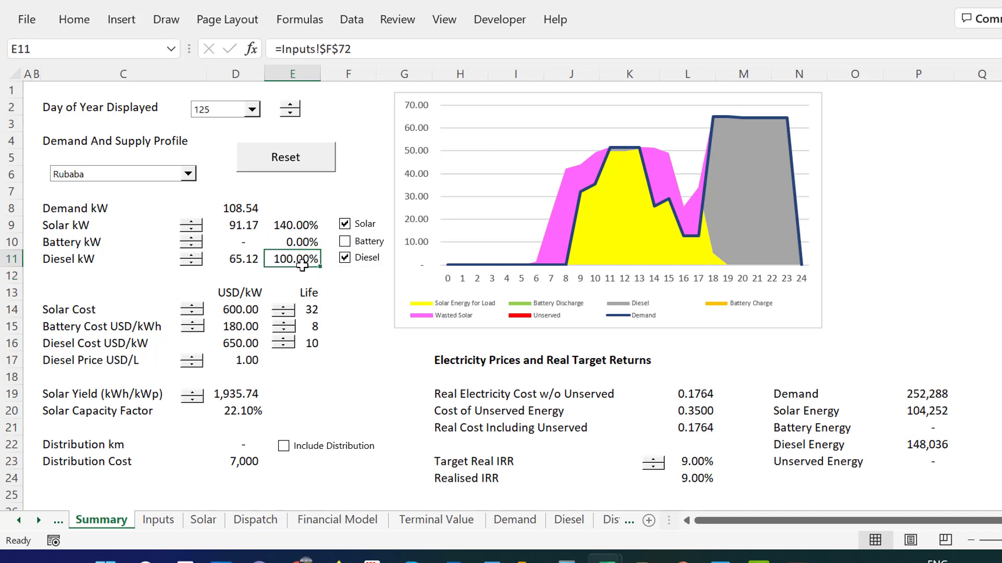
key("Right")
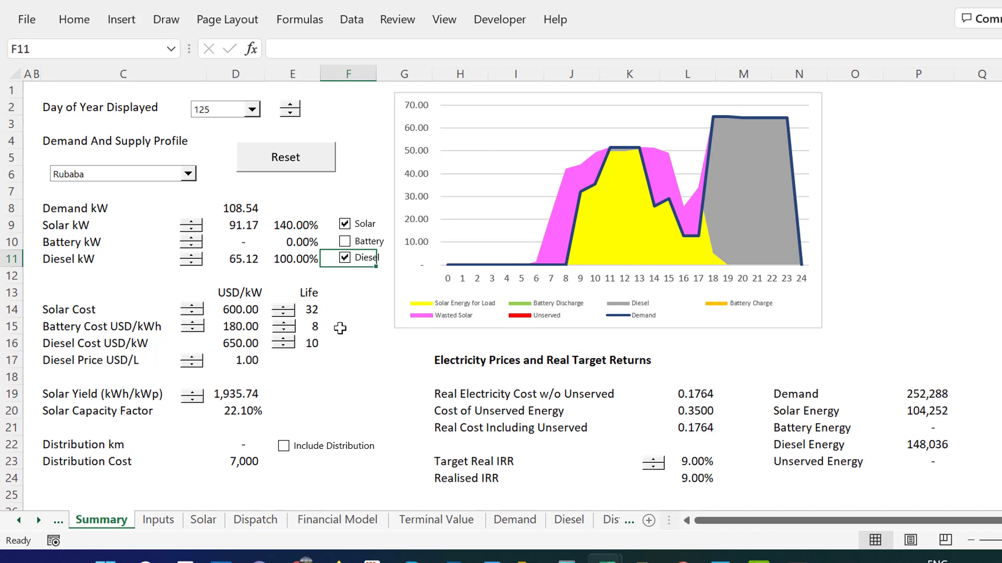
left_click(358, 222, "ctrl")
right_click(358, 220)
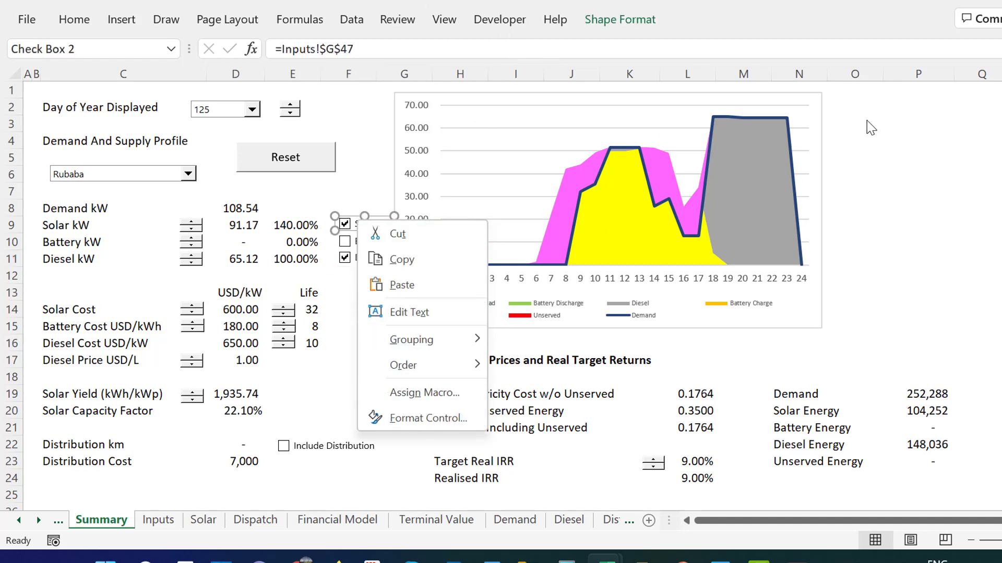
left_click(886, 117)
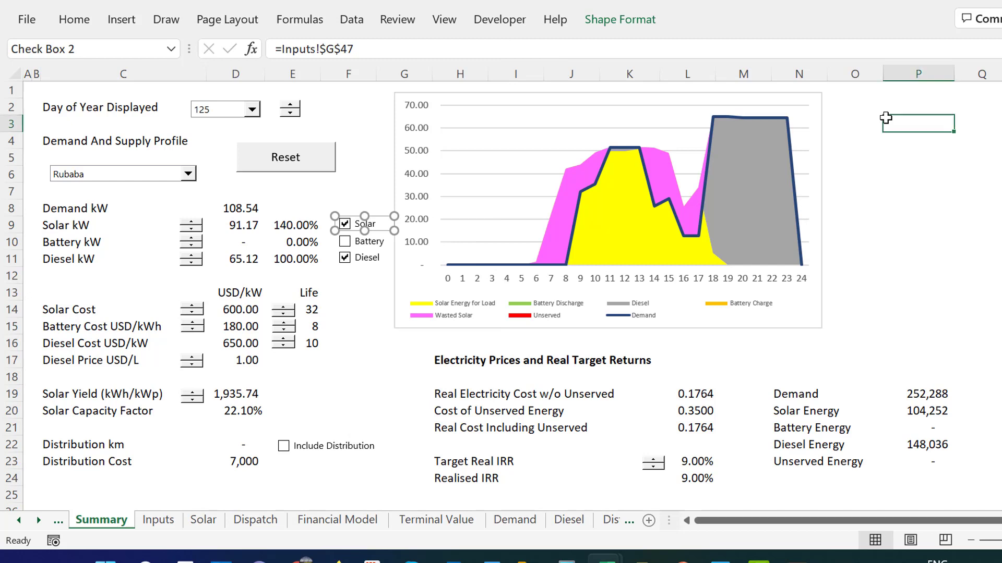
left_click(494, 20)
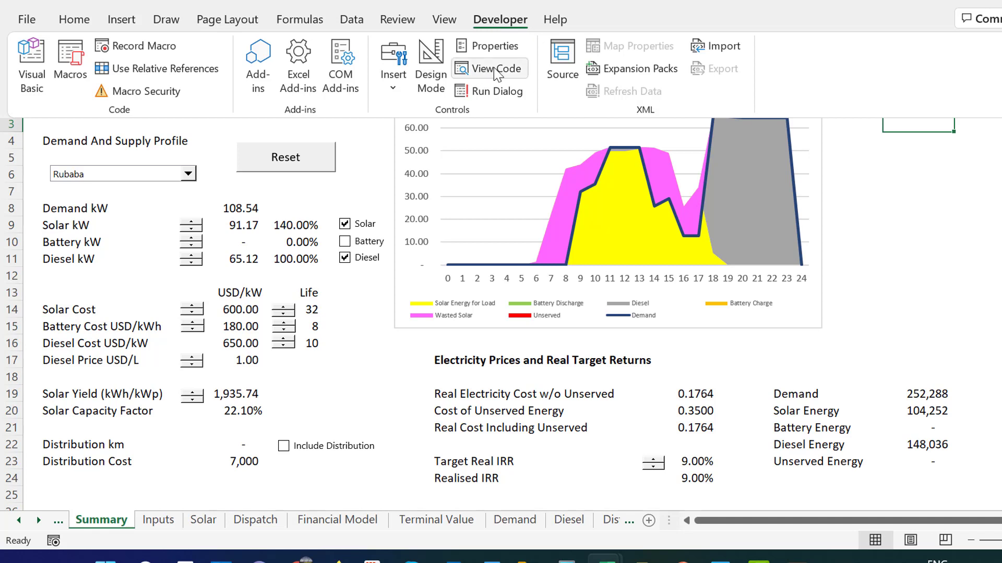
left_click(365, 168)
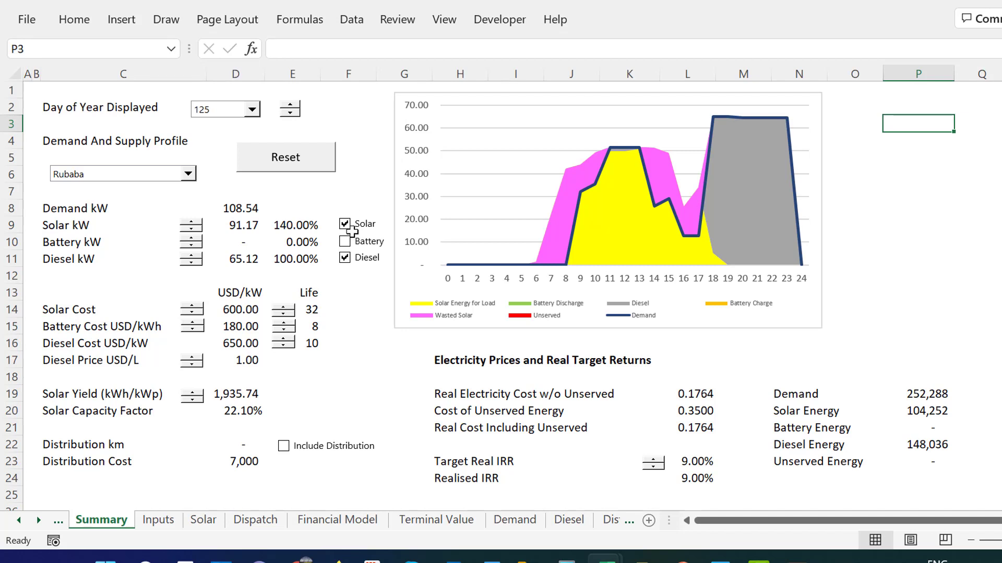
Insert a check box form control in the blank area beside the Summary chart, around O4:P5.
left_click(496, 21)
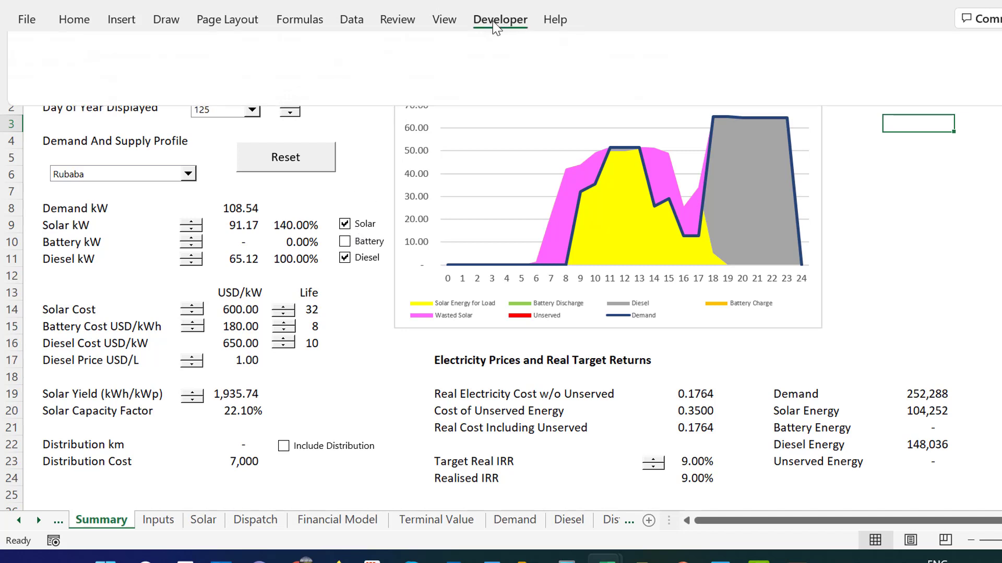
left_click(380, 79)
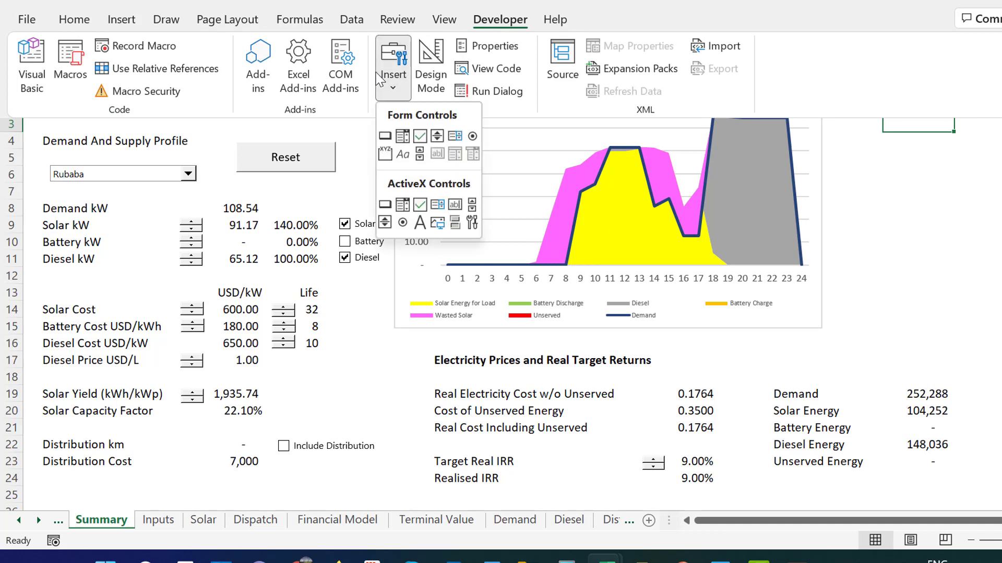
left_click(423, 133)
left_click_drag(845, 140, 947, 153)
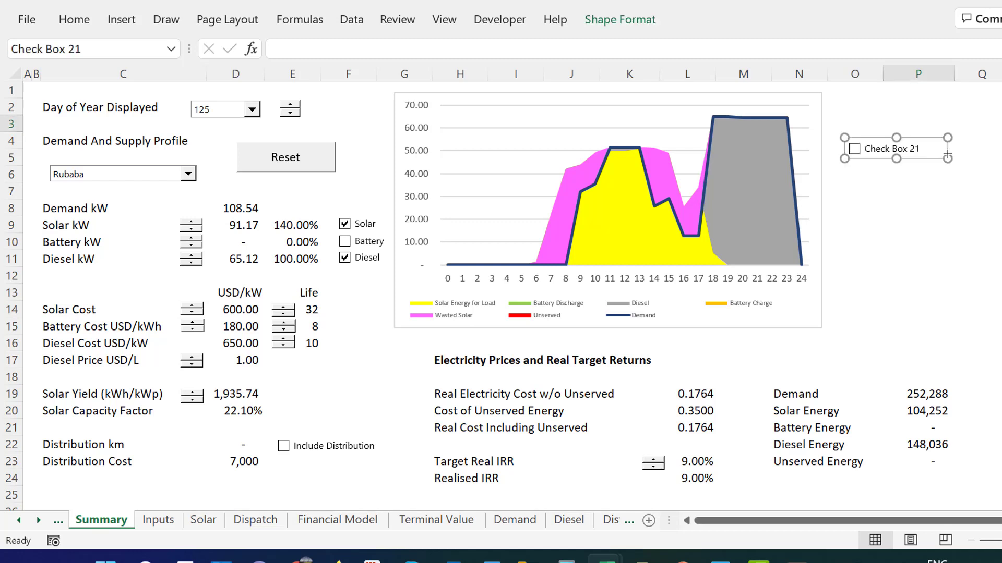
Replace the new check box's label with Solar and cut the check box from the Summary sheet.
left_click(869, 149)
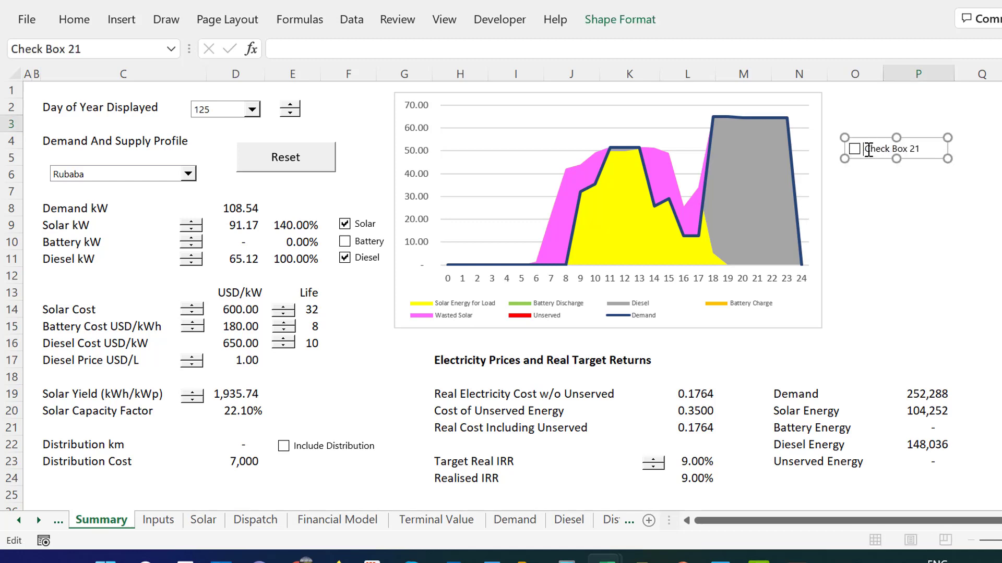
key("Delete")
key("Delete")
key("Delete")
key("Delete")
key("Delete")
key("Delete")
key("Delete")
key("Delete")
key("Delete")
key("Delete")
key("Delete")
key("Delete")
type("Solar")
left_click(916, 235)
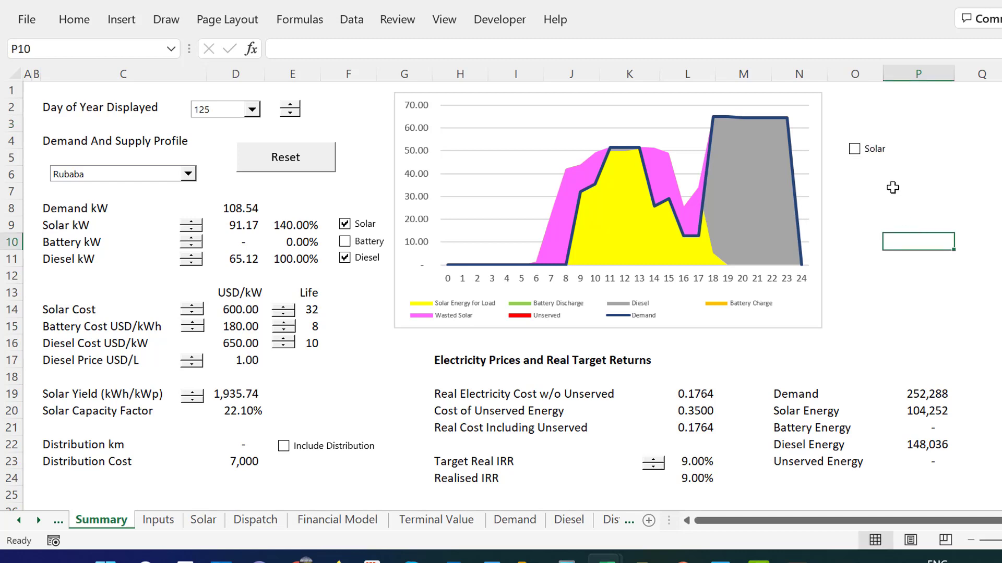
right_click(882, 155)
left_click(921, 169)
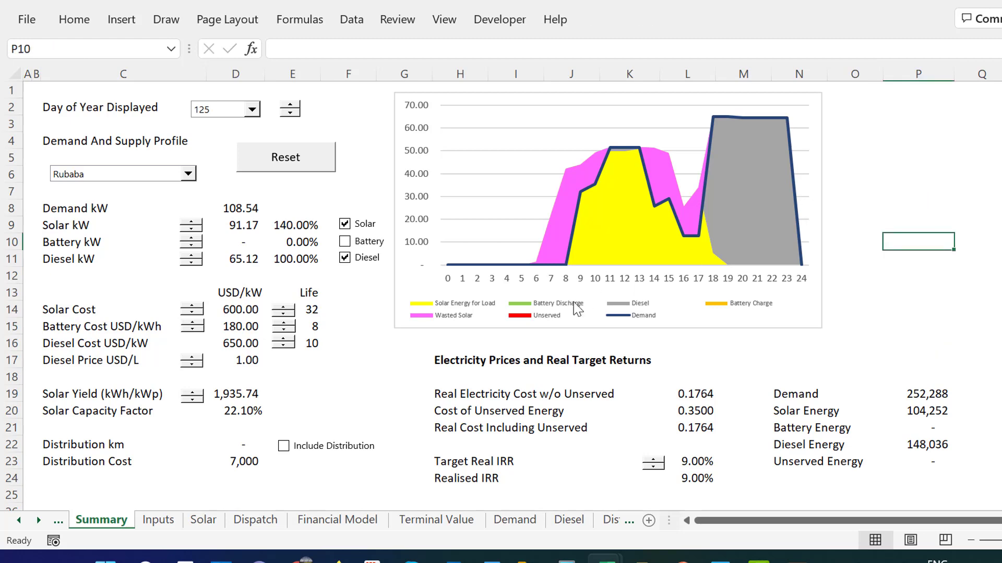
Go to the Solar inputs in the Supply section of the Inputs sheet.
left_click(158, 520)
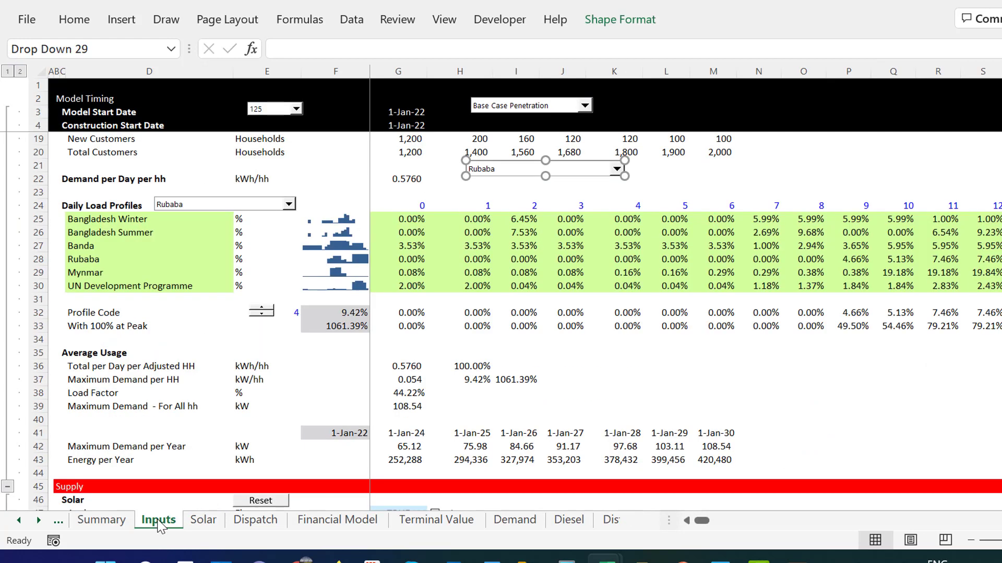
left_click(484, 195)
key("Down")
key("Down")
key("Down")
key("Down")
key("Down")
key("Down")
key("Down")
key("Down")
key("Down")
key("Down")
key("Down")
key("Down")
key("Down")
key("Down")
key("Down")
key("Down")
key("Down")
key("Down")
key("Down")
key("Down")
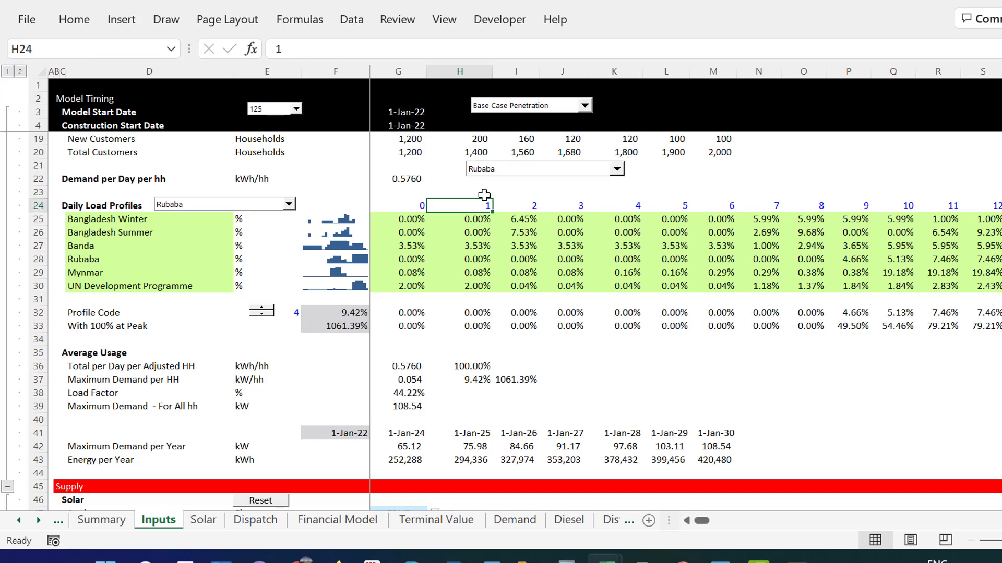
key("Down")
key("Down")
key("Down")
key("Down")
key("Down")
key("Down")
key("Down")
key("Down")
key("Down")
key("Down")
key("Down")
key("Down")
key("Down")
key("Down")
key("Down")
key("Down")
key("Down")
key("Down")
key("Down")
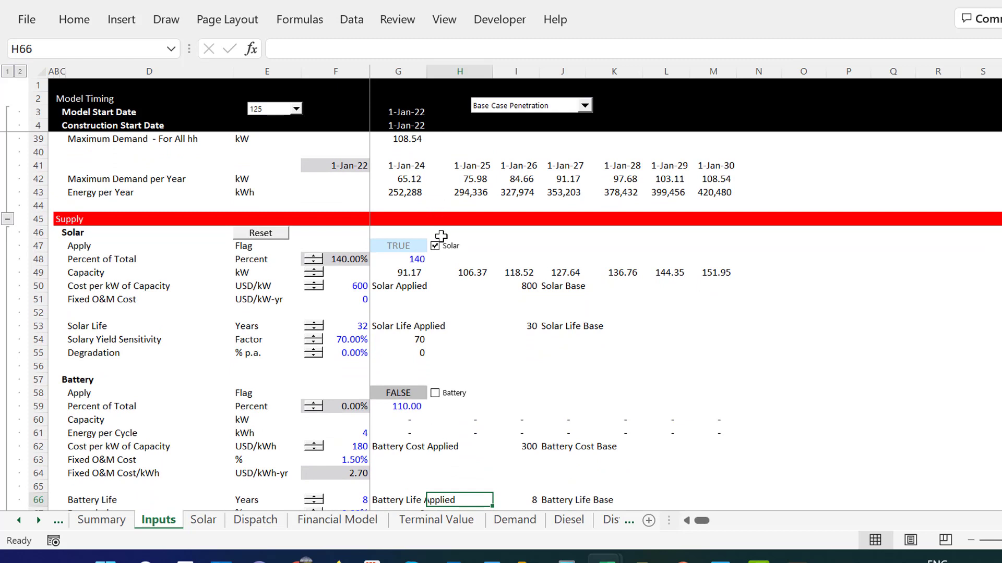
Switch the Solar check box beside the Apply flag off and back on twice.
left_click(436, 248)
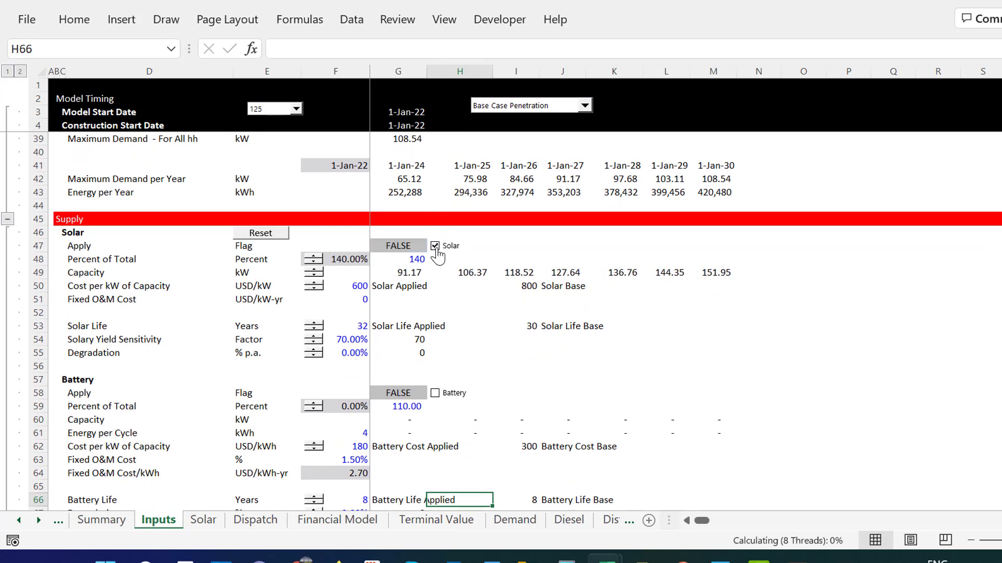
left_click(436, 248)
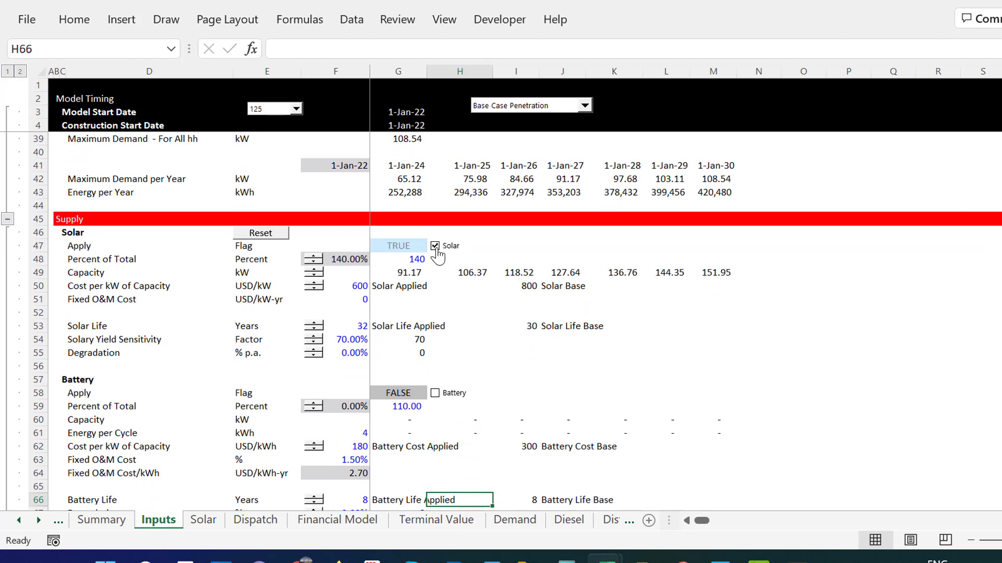
left_click(436, 250)
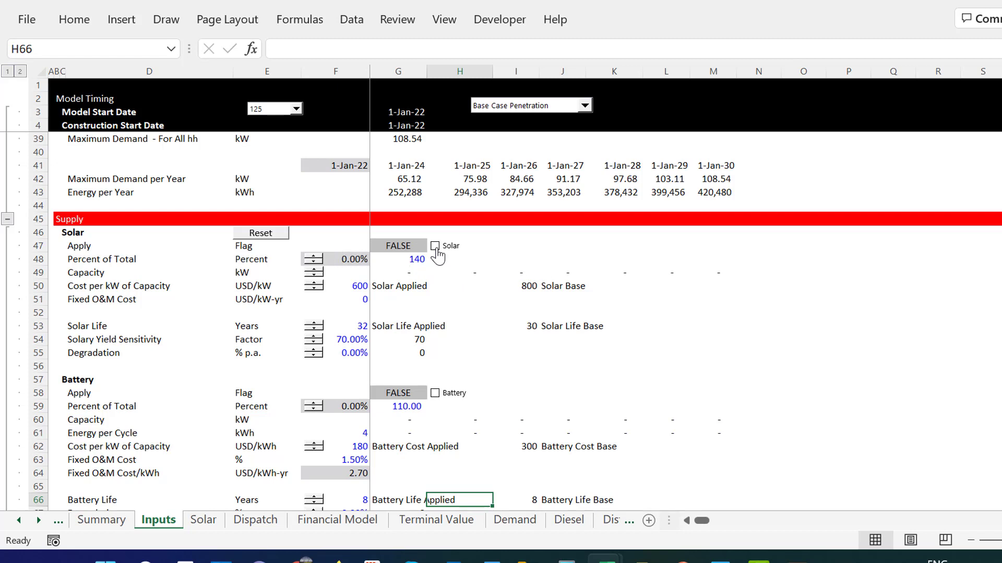
left_click(436, 250)
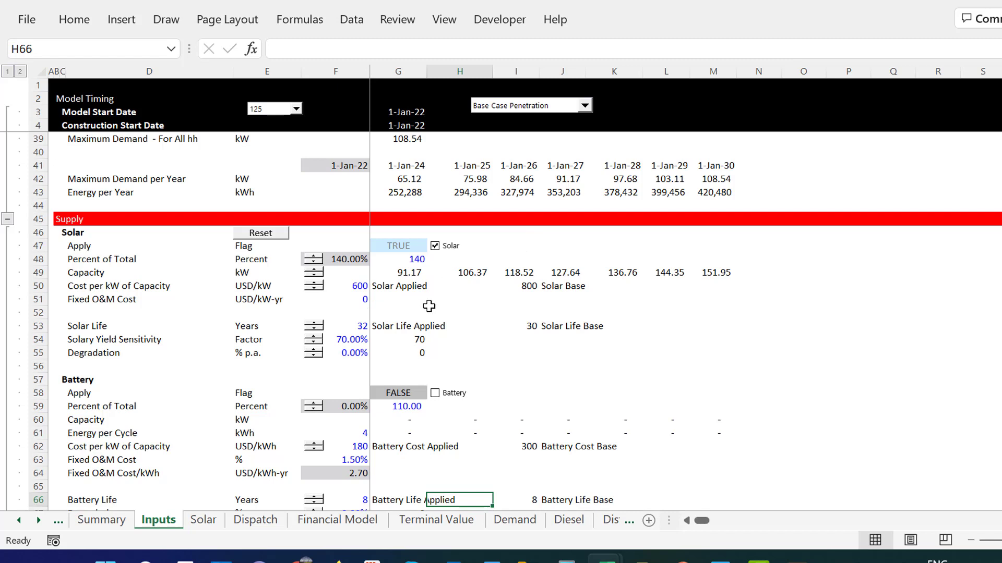
Check the value range, increment and cell link of the Solar Percent of Total spinner in its Format Control settings.
right_click(315, 259)
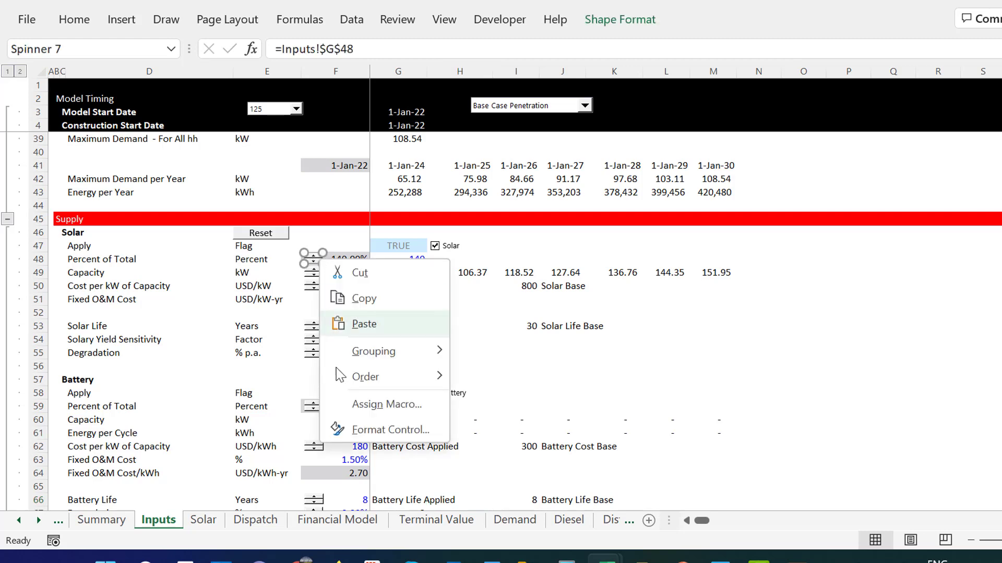
left_click(363, 431)
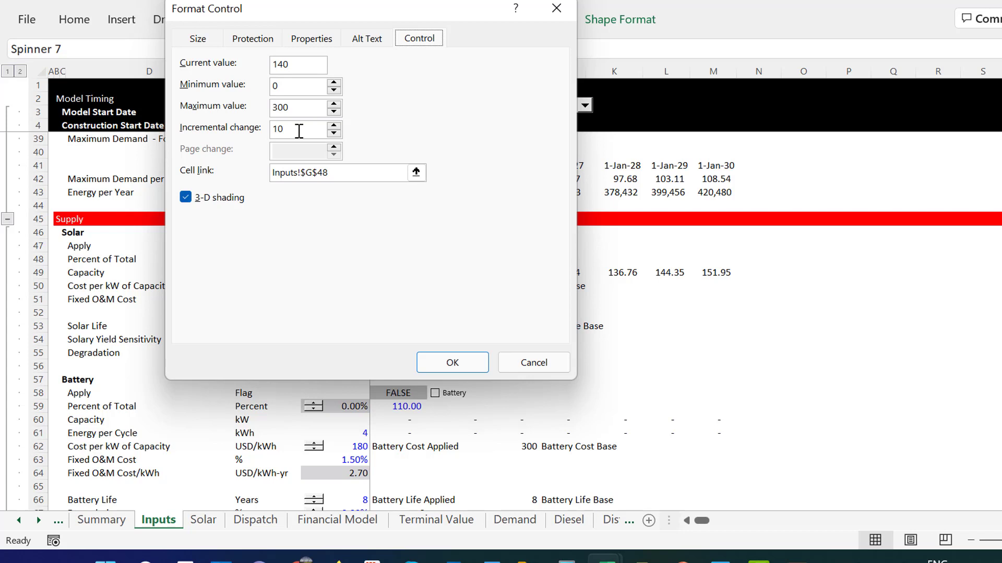
left_click(416, 172)
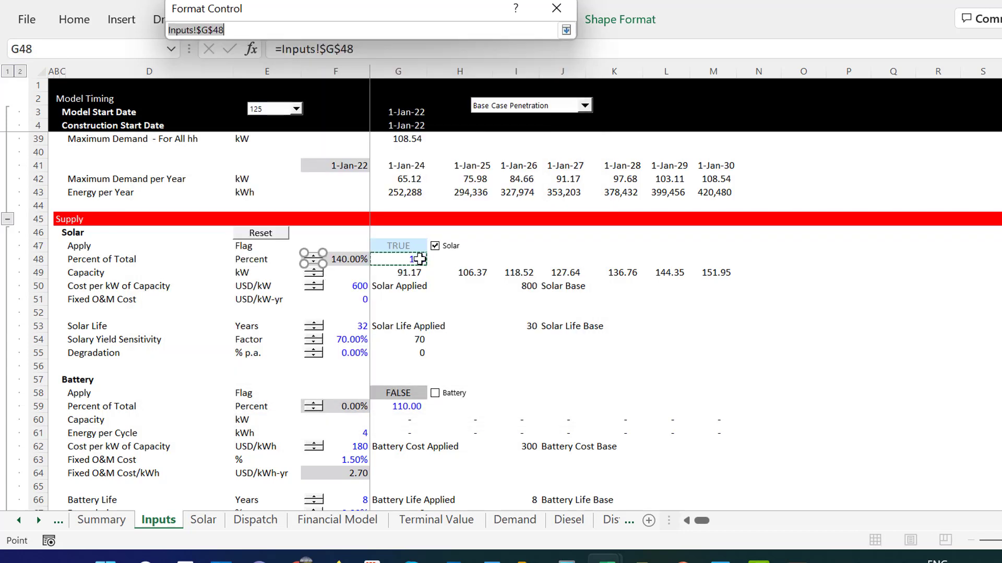
key("Return")
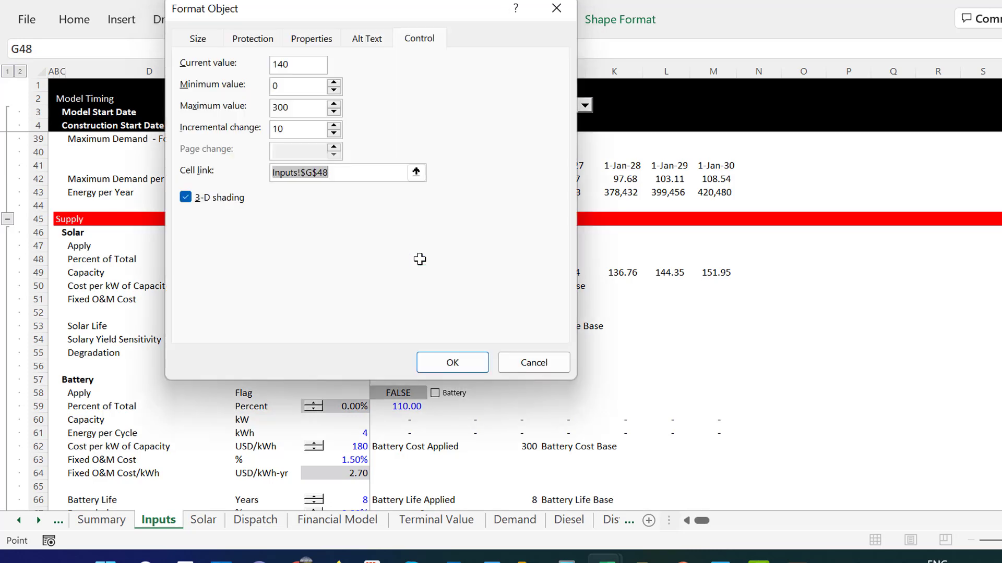
key("Return")
left_click(399, 311)
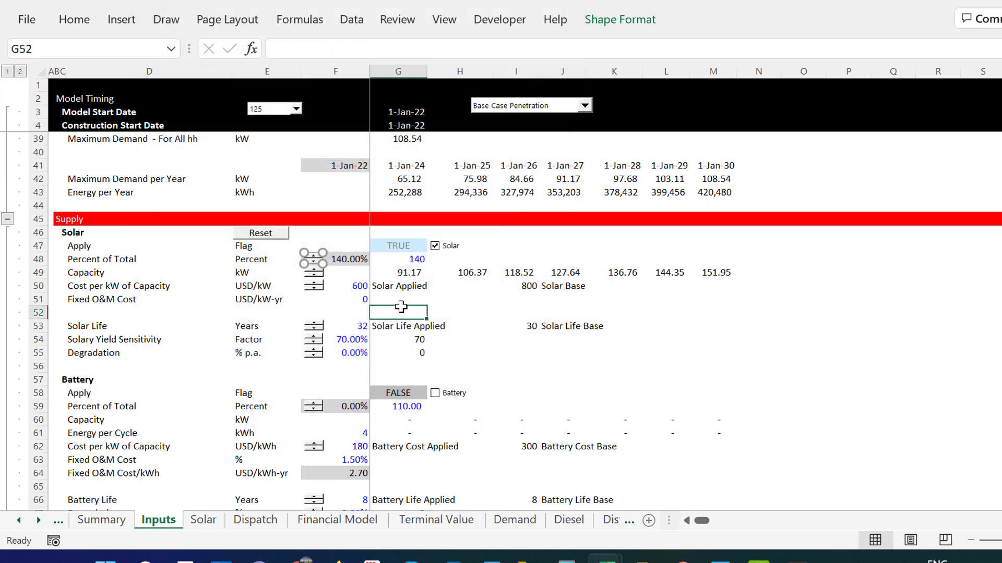
Copy the Solar Percent of Total spinner and paste the copy at cell F46 in the Solar heading row.
right_click(310, 257)
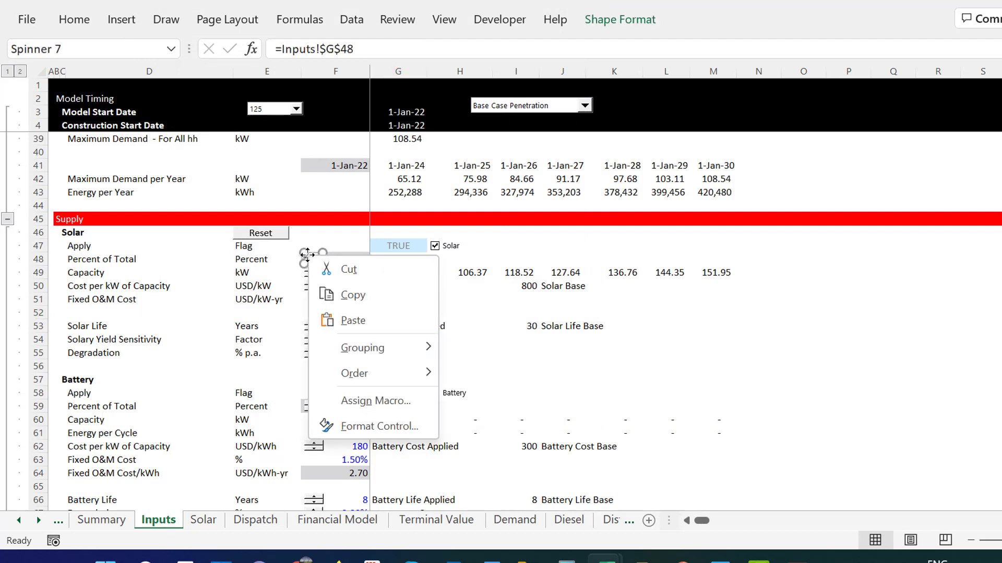
left_click(344, 295)
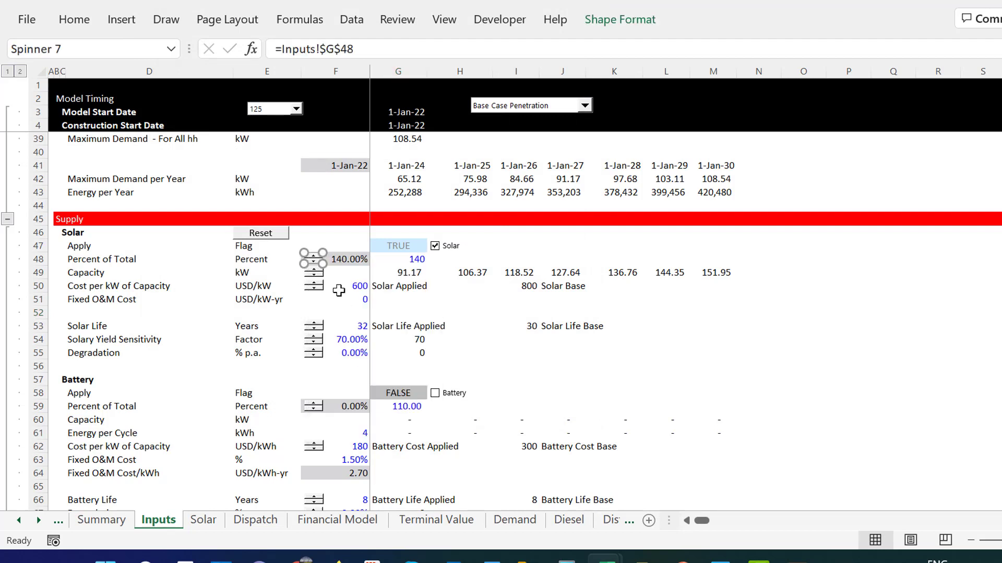
left_click(313, 230)
key("ctrl+v")
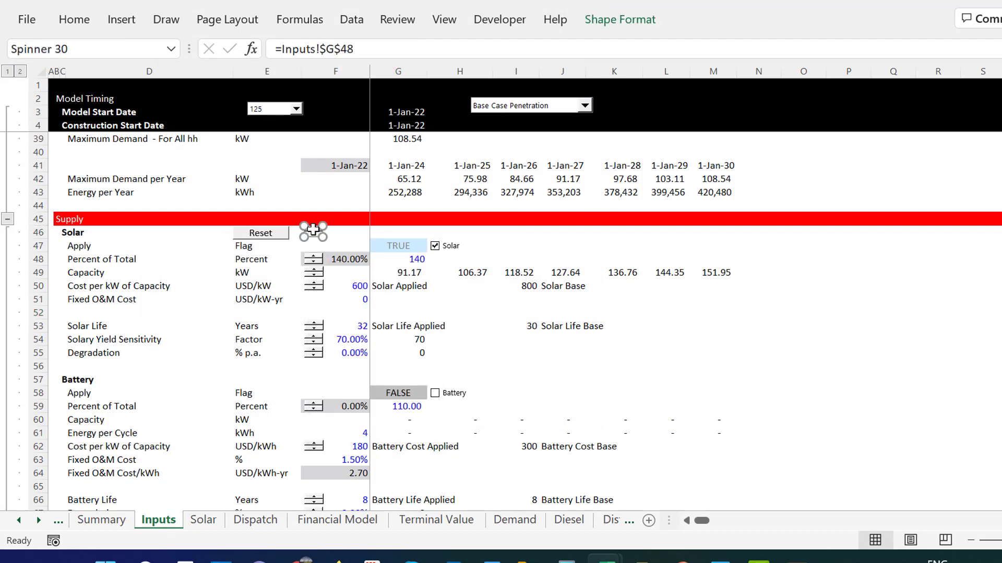
Change the copied spinner's cell link to Inputs!$G$46.
left_click(365, 49)
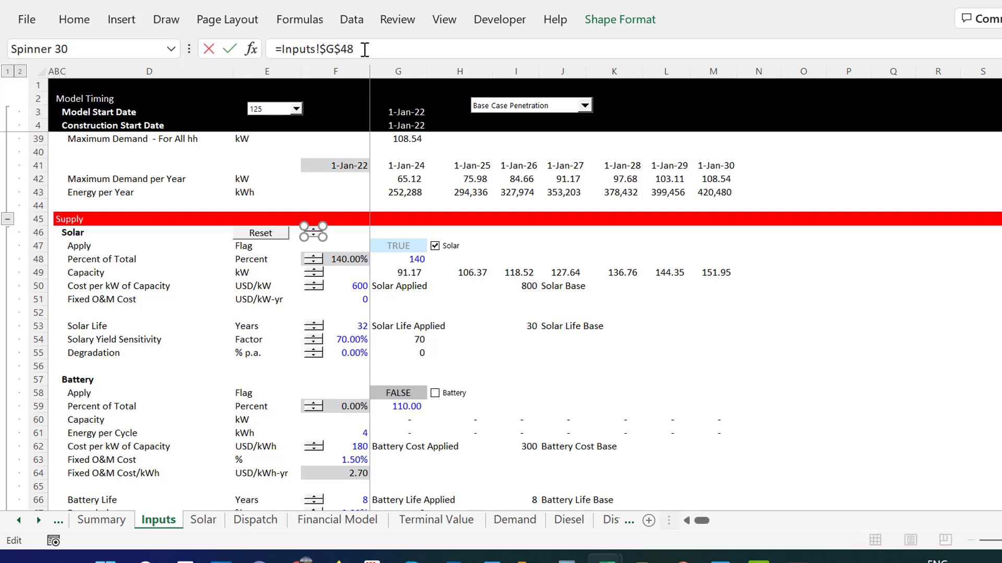
key("BackSpace")
type("6")
left_click(396, 234)
key("Return")
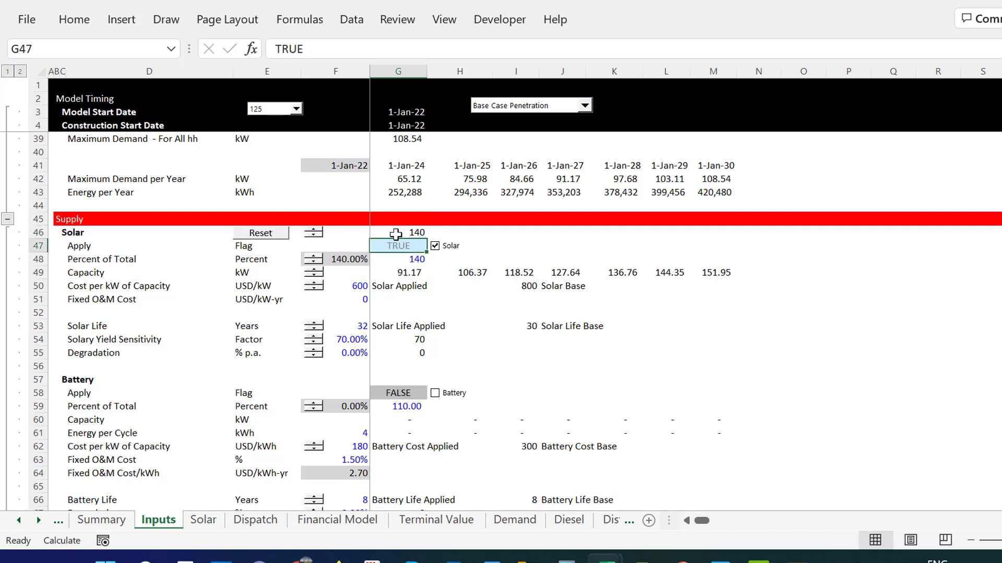
Cut the copied spinner out of the Solar heading row and clear its linked cell G46.
left_click(315, 231)
right_click(316, 234)
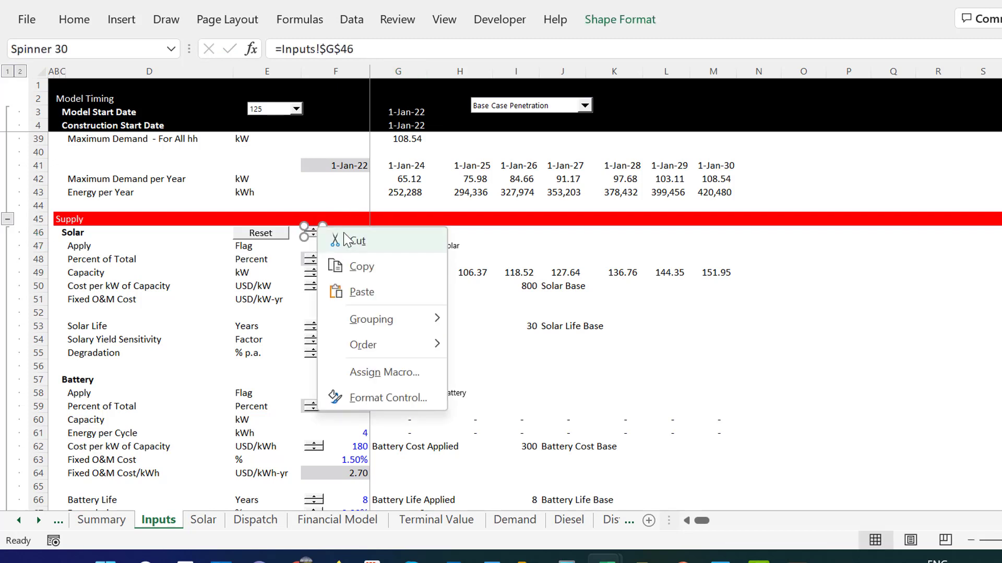
left_click(356, 243)
left_click(412, 230)
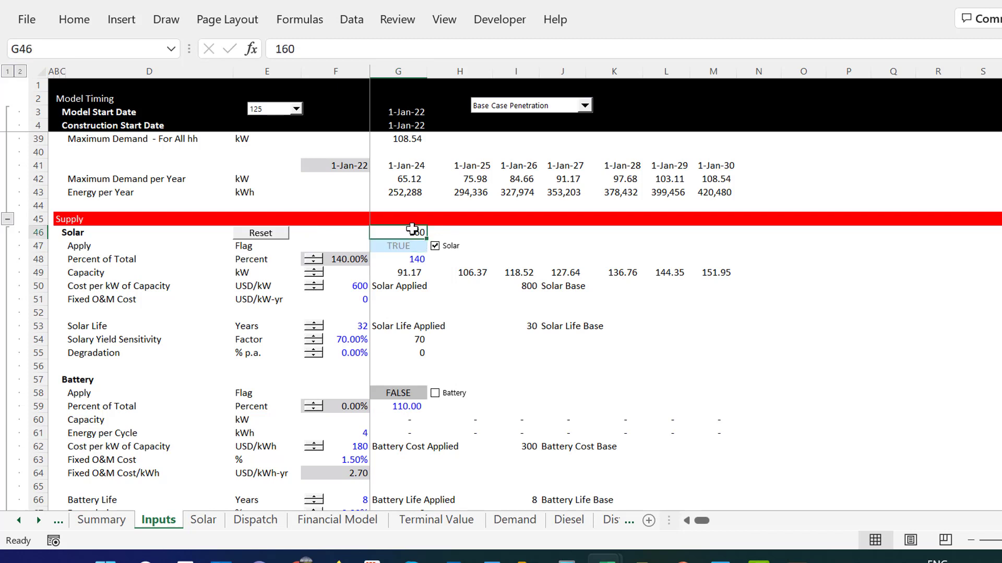
key("Delete")
Step the Solar Percent of Total spinner up to 150 and back down to 140, with its linked cell G48 selected.
left_click(408, 256)
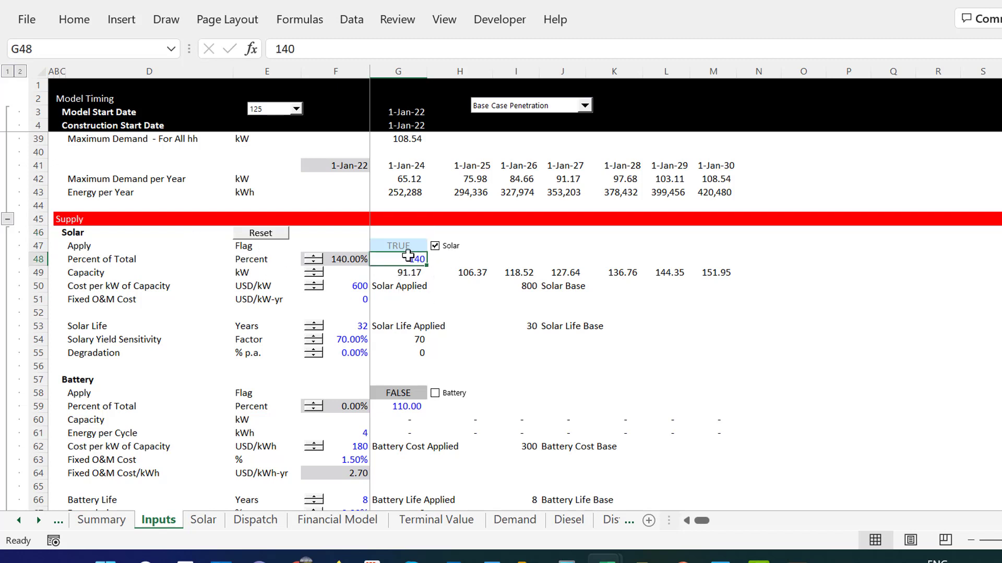
left_click(313, 256)
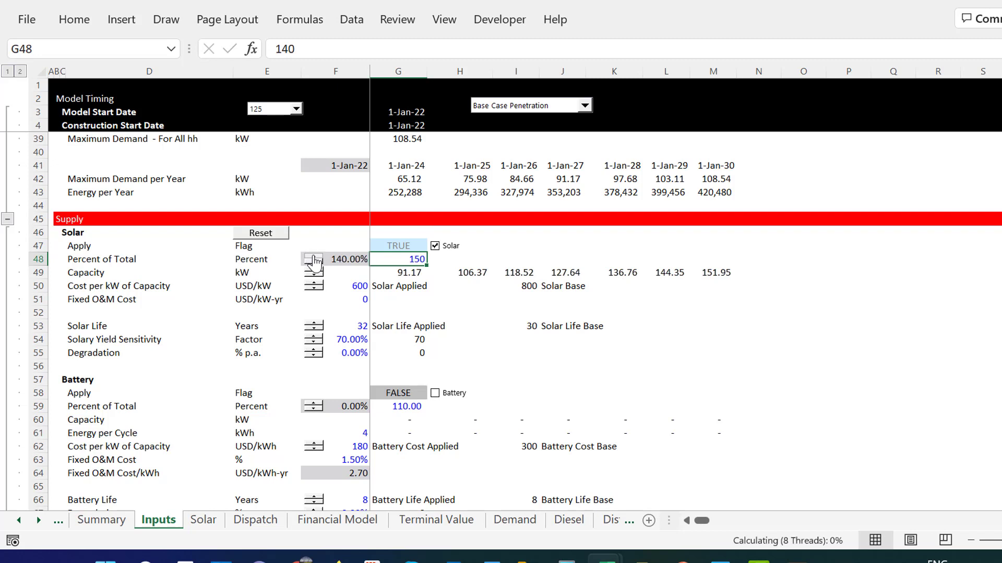
left_click(313, 262)
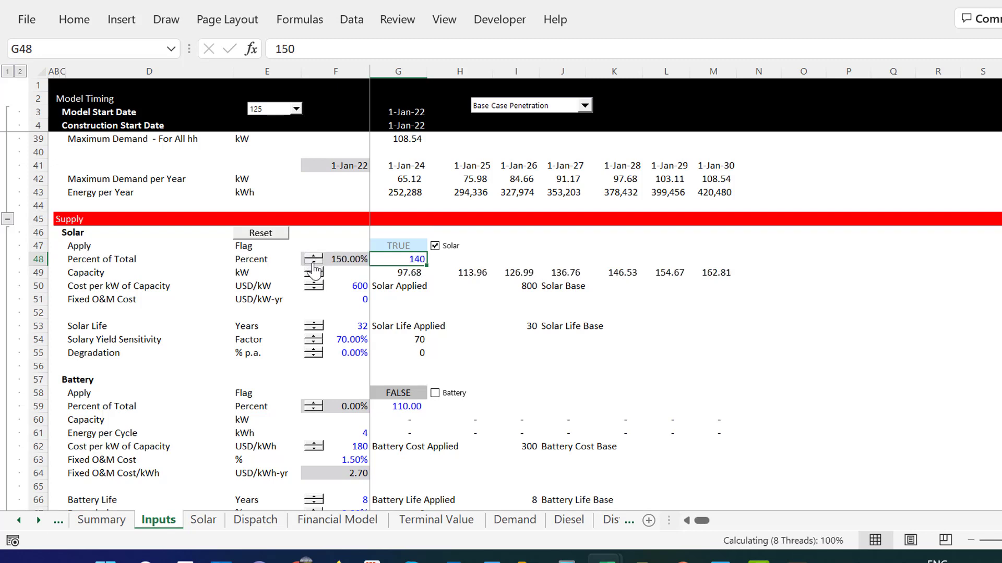
Enter the formula =G48/100 in the Solar Percent of Total cell F48.
key("Left")
type("=")
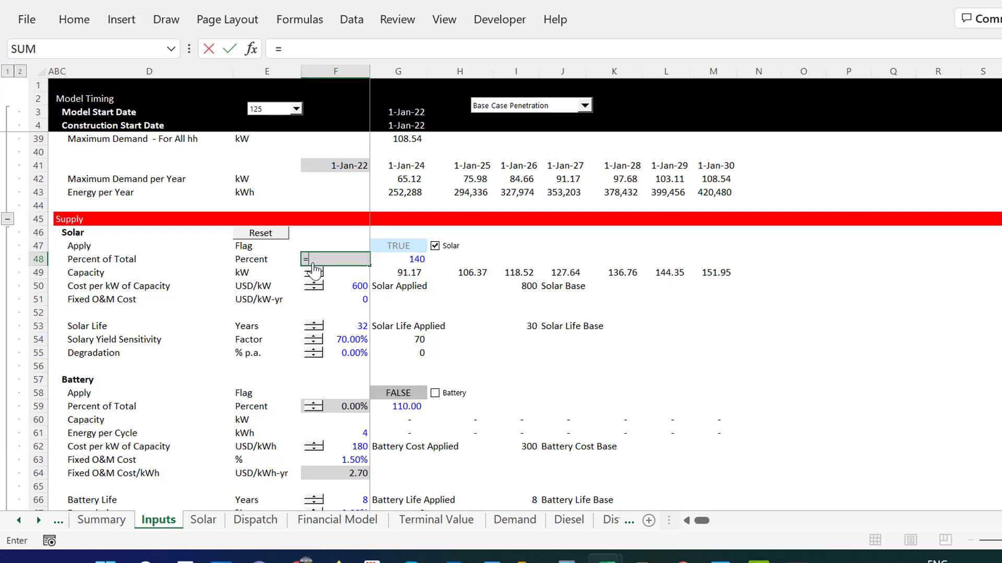
key("Right")
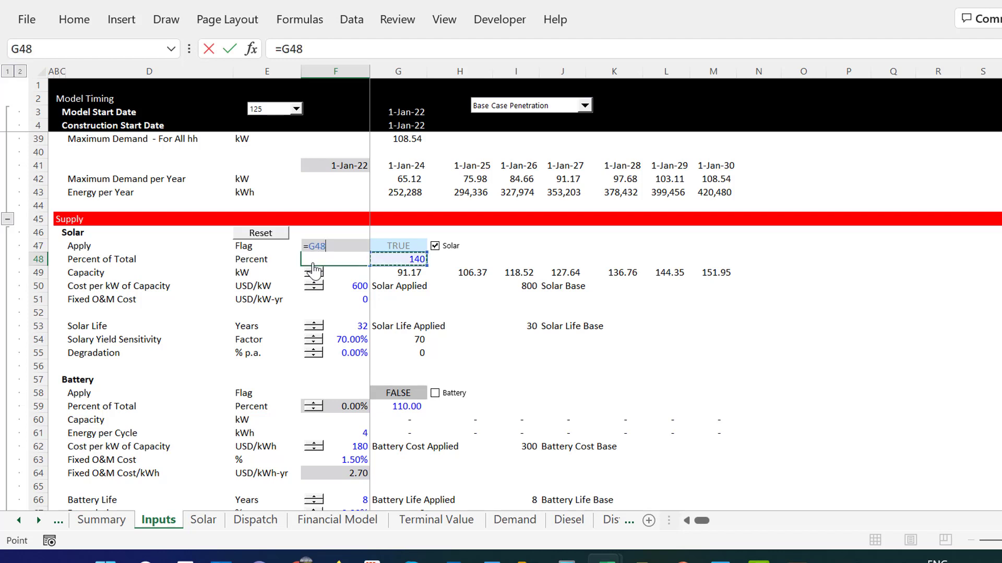
type("/100")
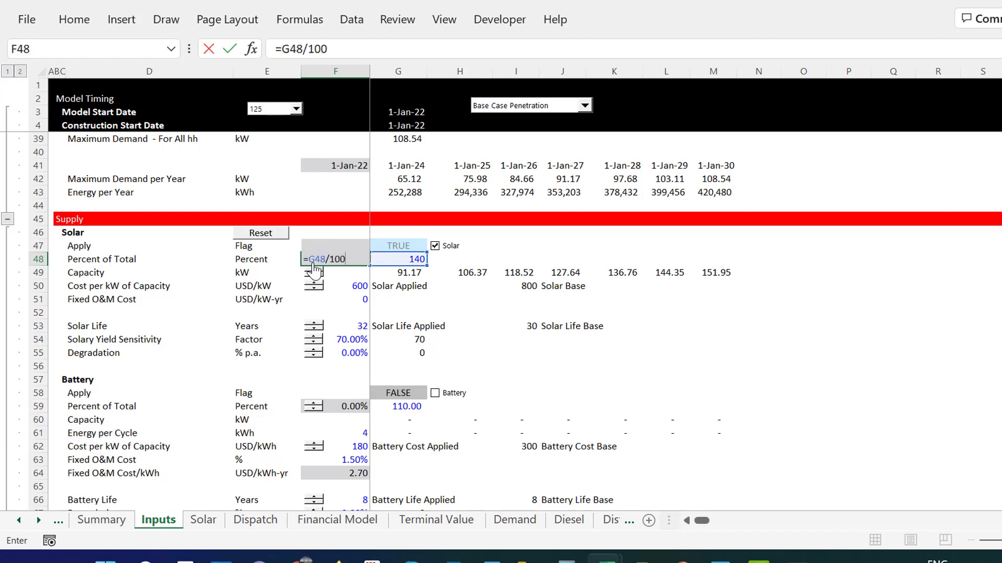
key("Return")
key("Up")
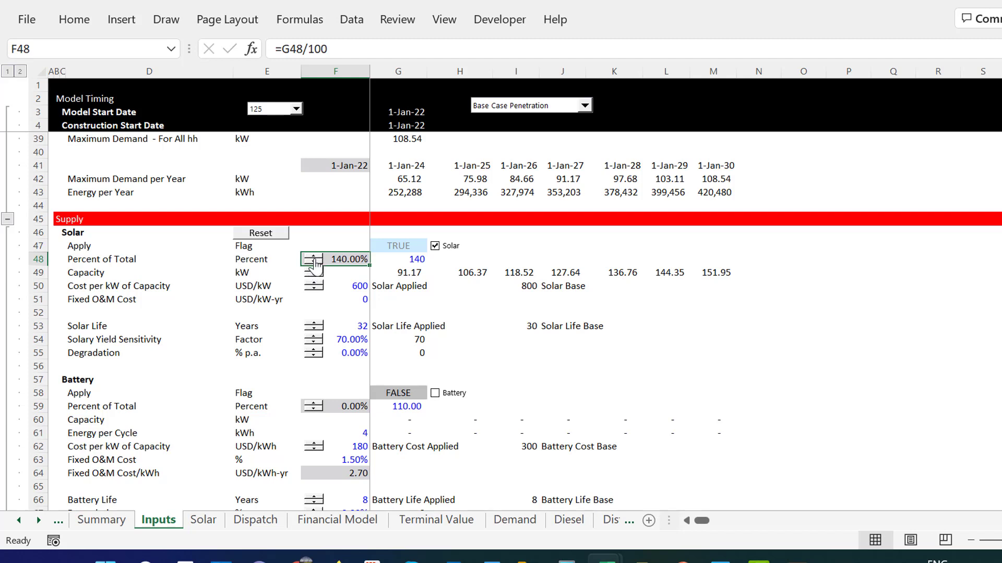
Extend the formula in F48 to =G48/100*G47, and test it by switching the Solar check box off and on.
left_click(315, 259)
key("Left")
key("Left")
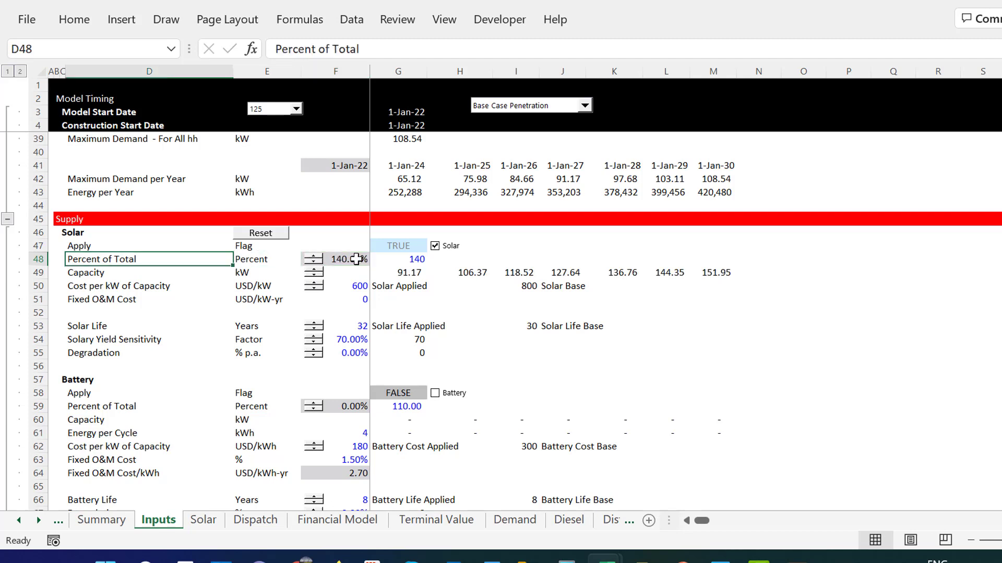
key("Right")
key("Right")
key("F2")
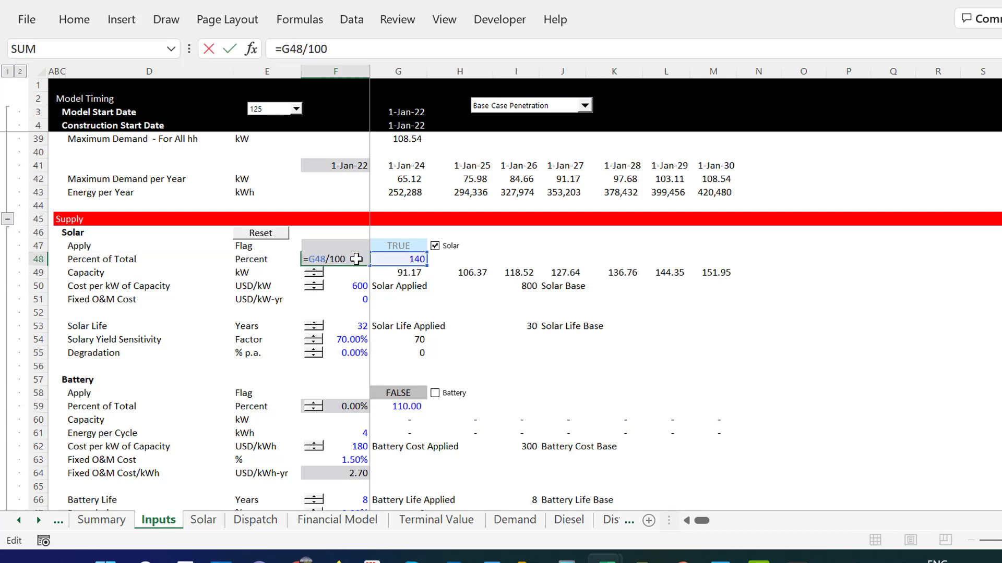
type("*")
left_click(388, 244)
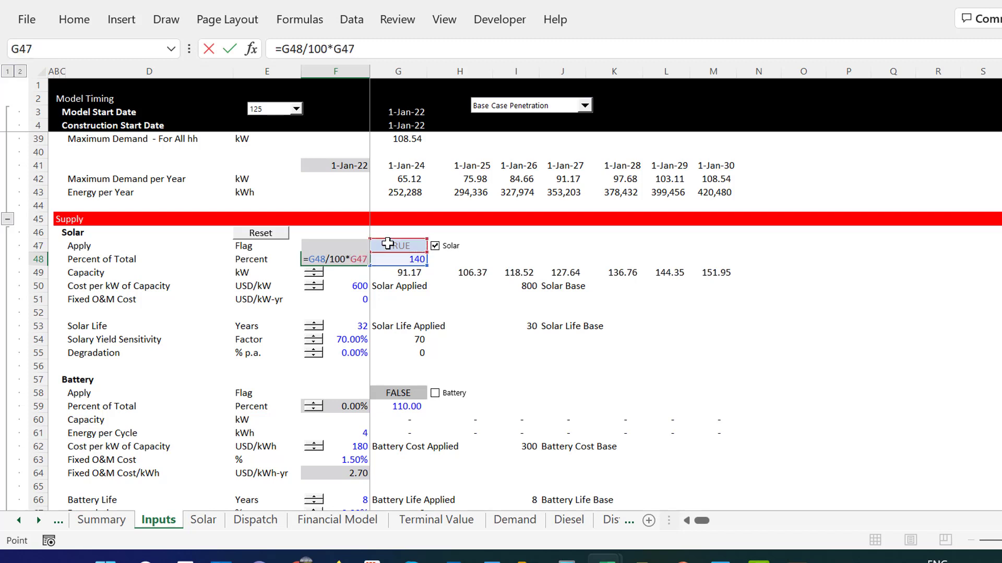
key("Return")
key("Up")
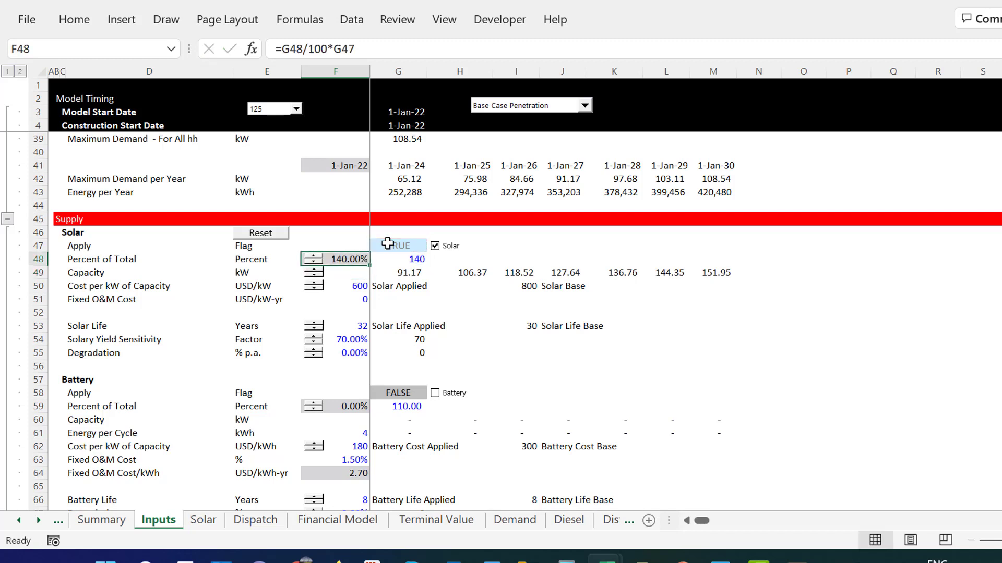
left_click(434, 252)
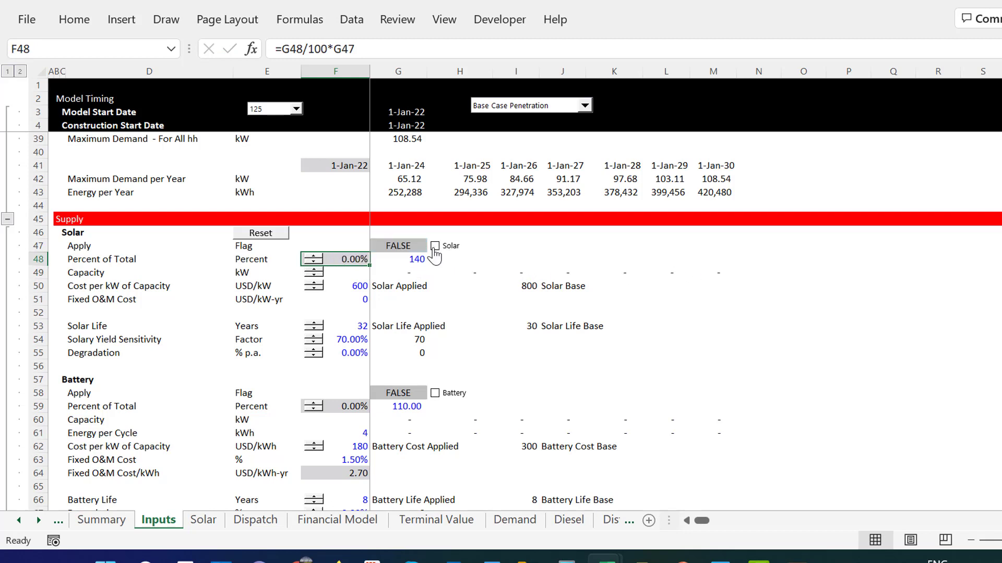
left_click(434, 252)
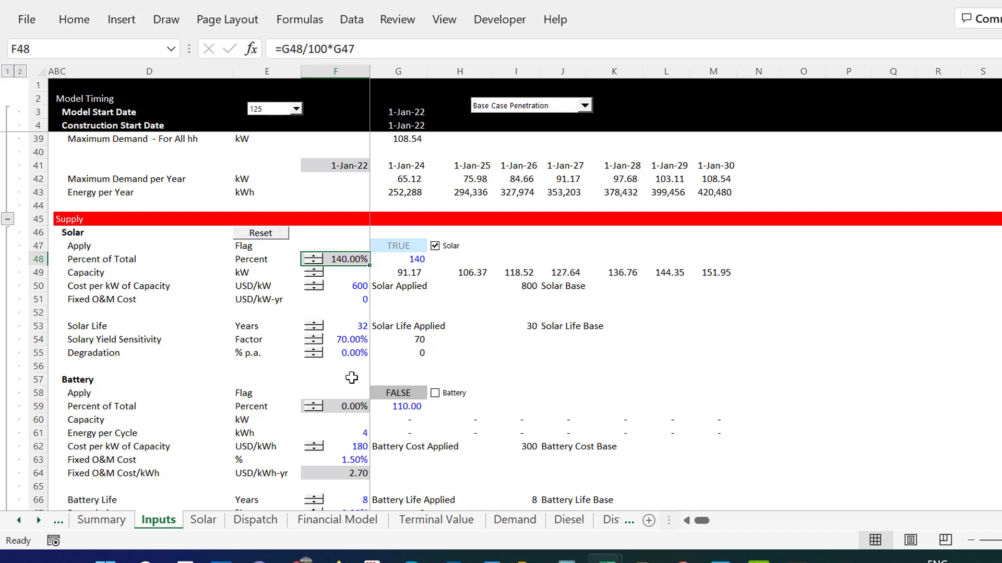
Switch on the Battery check box and lower the Battery Percent of Total with its spinner to 60%.
left_click(436, 394)
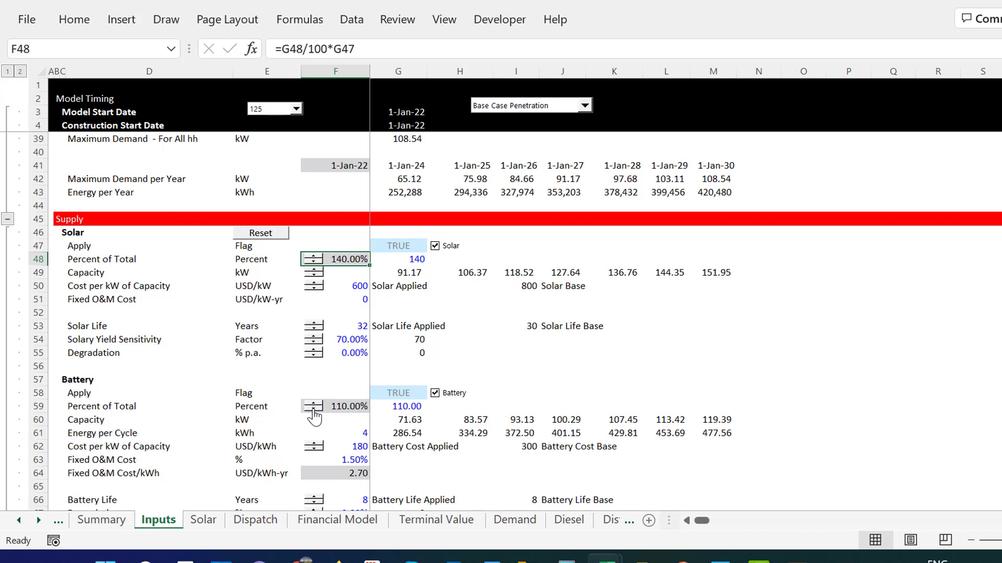
left_click(314, 411)
left_click(313, 410)
left_click(313, 411)
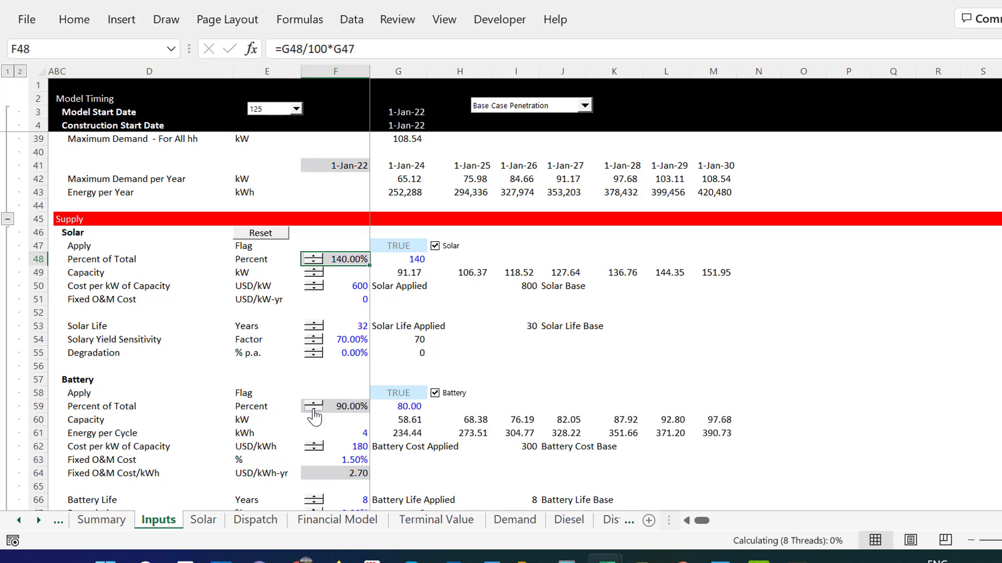
left_click(314, 411)
left_click(314, 411)
left_click(313, 411)
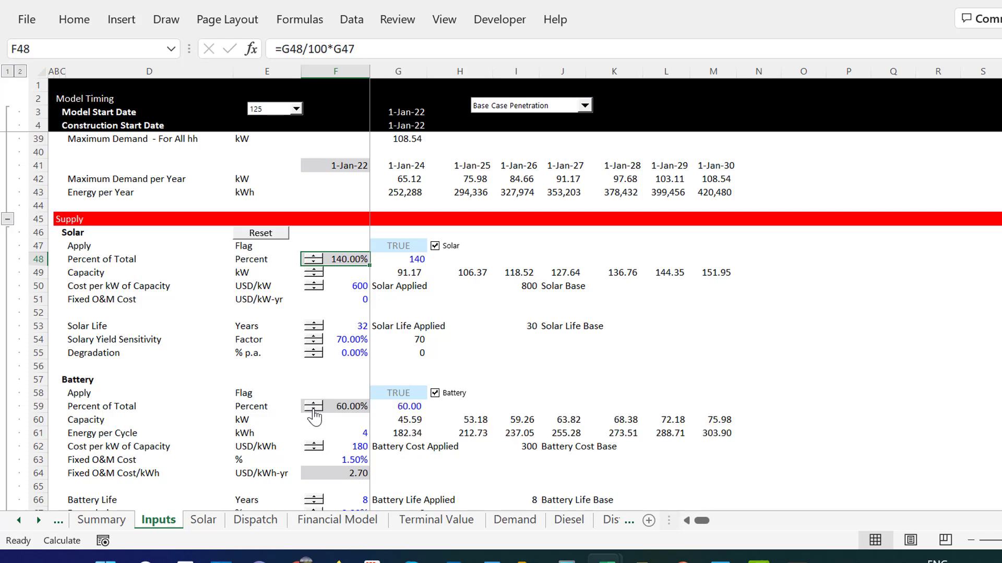
Set the Battery Percent of Total spinner's maximum value to 300 in its Format Control settings.
right_click(314, 410)
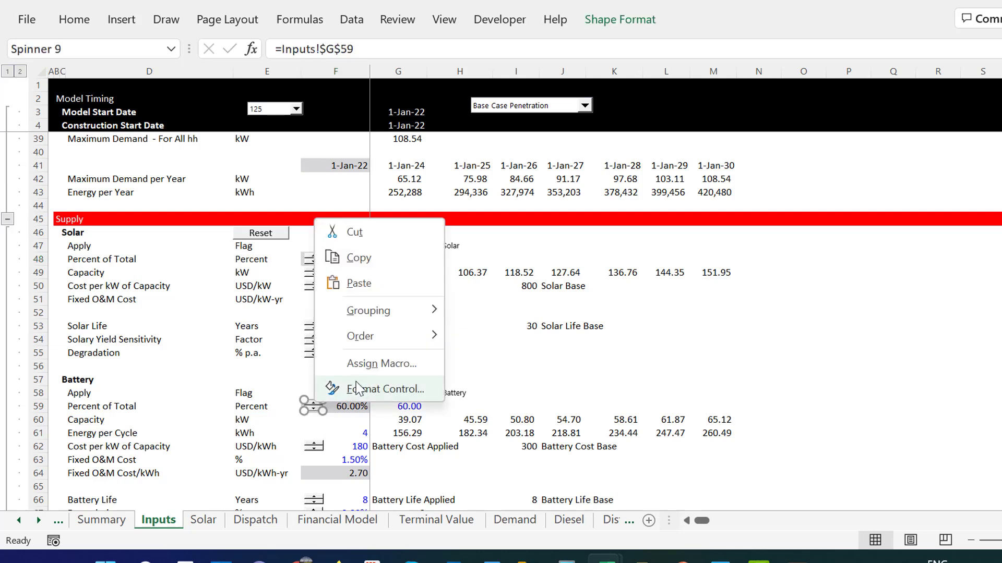
key("Escape")
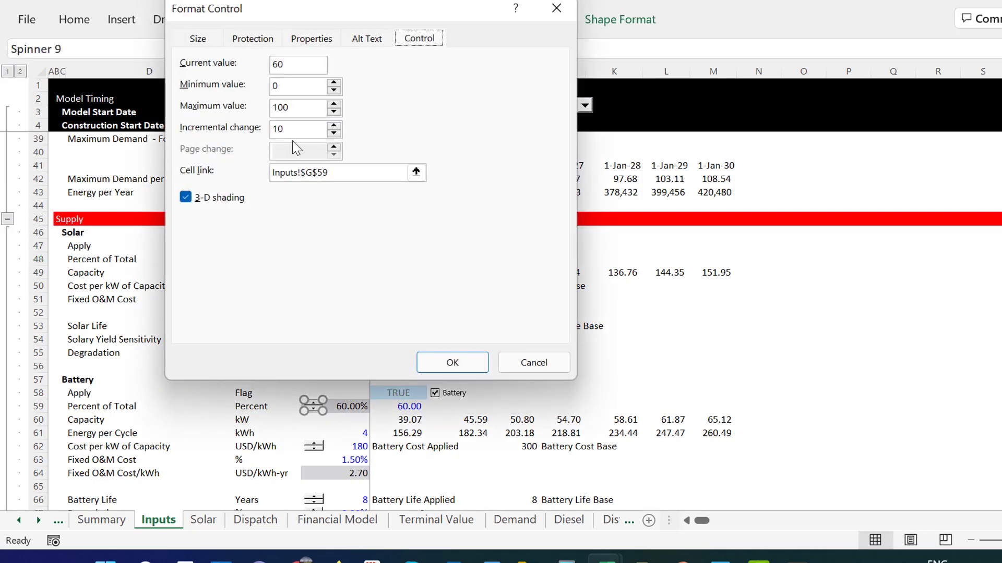
left_click(300, 109)
key("BackSpace")
key("BackSpace")
key("BackSpace")
type("4")
key("BackSpace")
type("300")
left_click(450, 363)
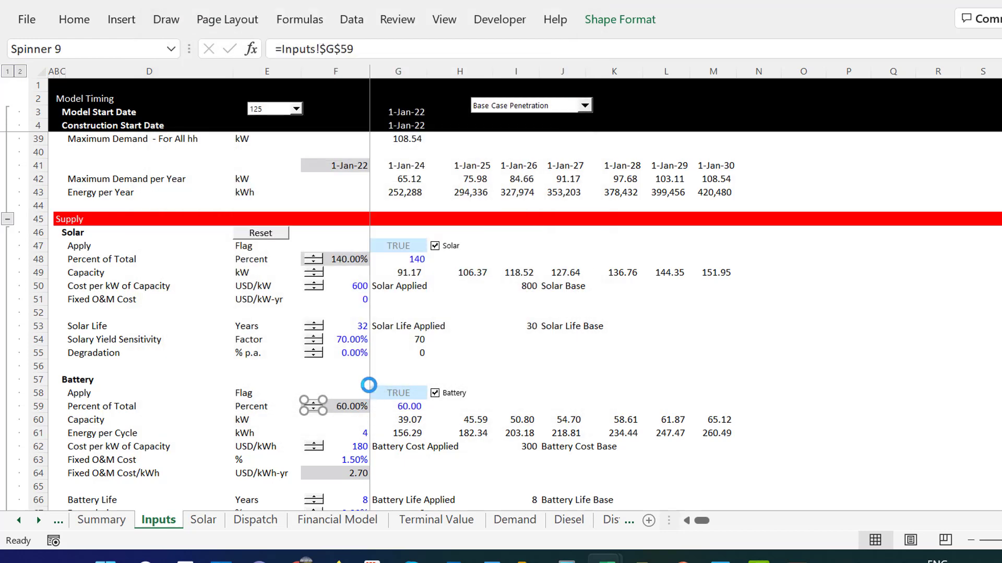
left_click(450, 365)
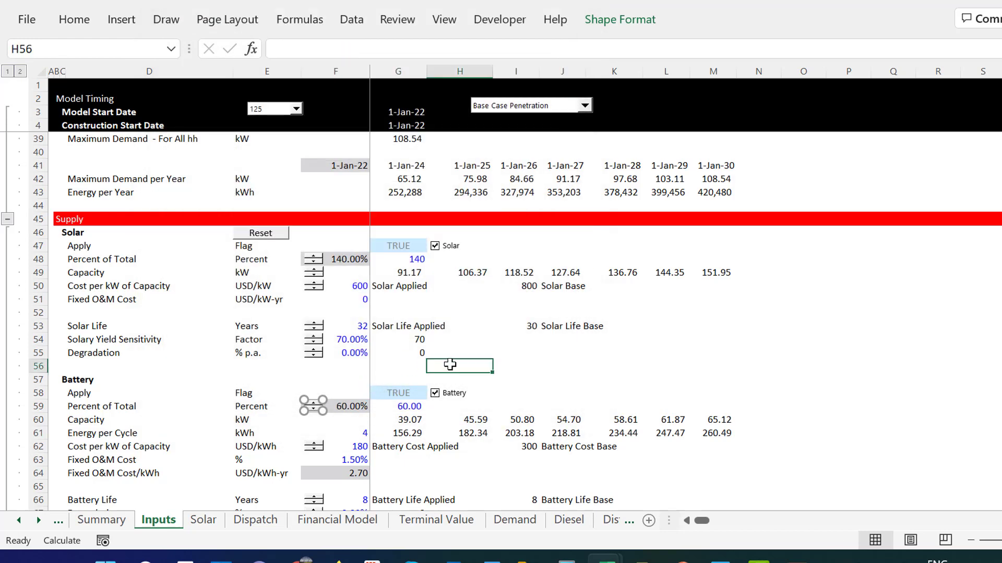
Raise the Battery Percent of Total to 90%, lower it to 80%, and switch off the Battery check box.
left_click(315, 401)
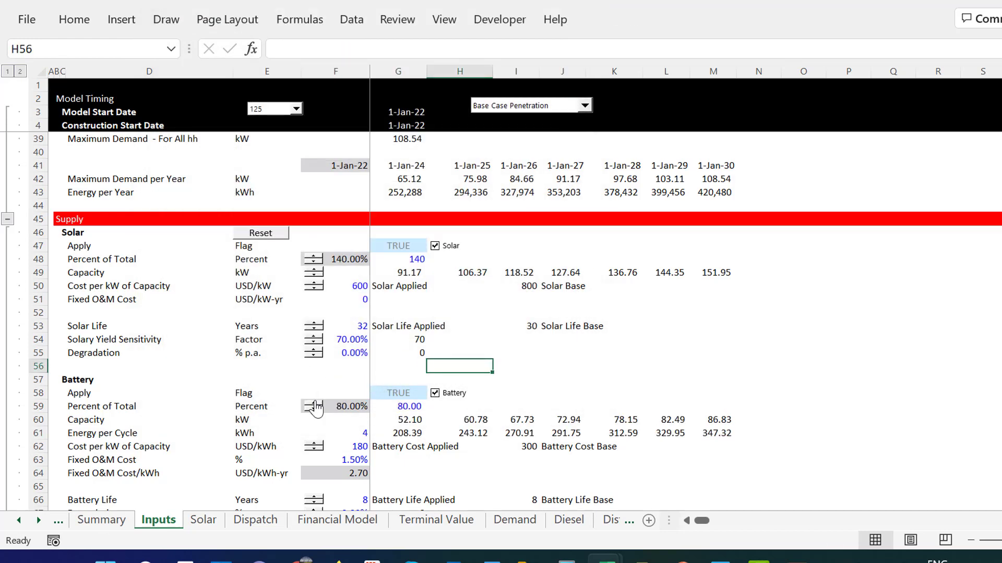
left_click(315, 403)
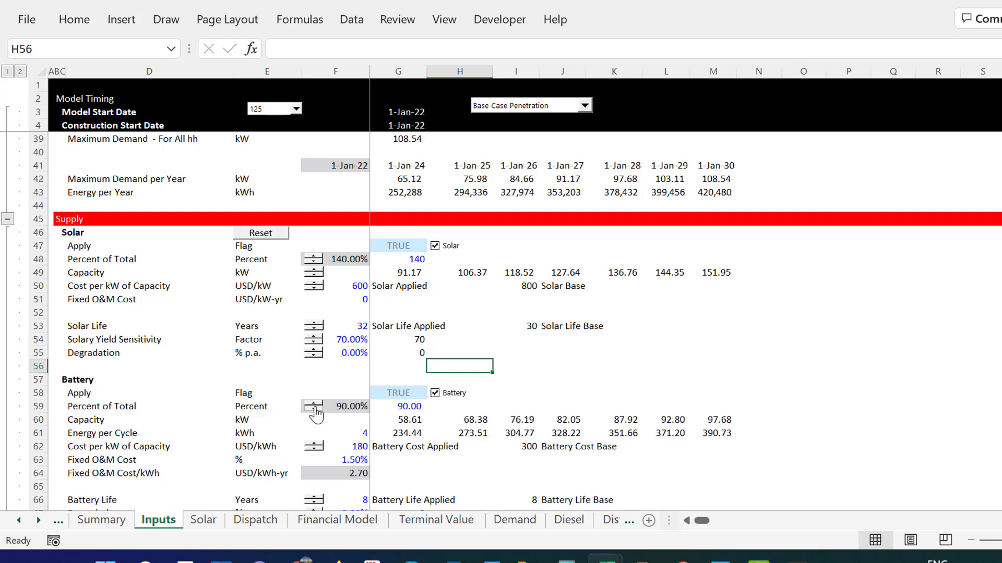
left_click(315, 409)
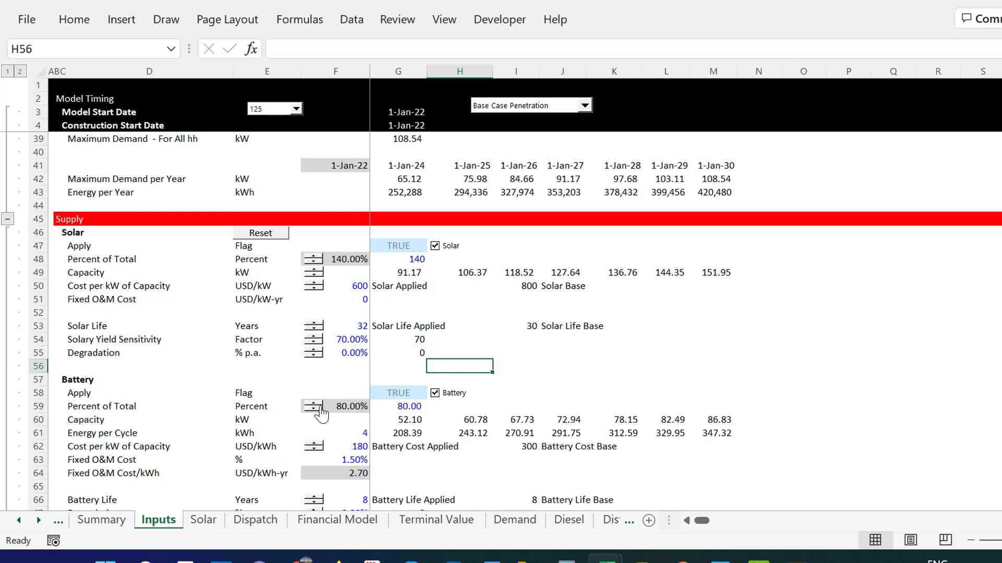
left_click(481, 398)
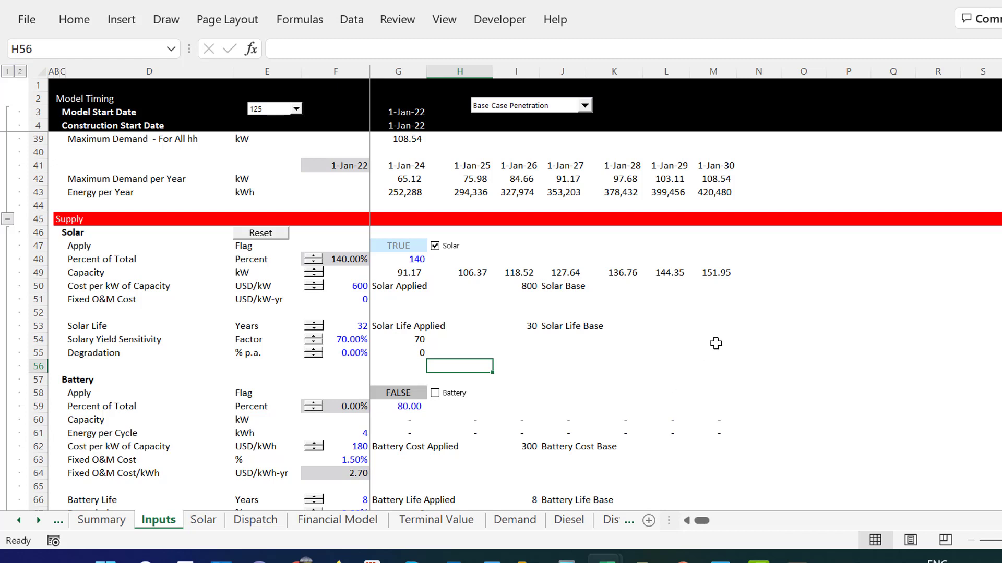
Examine the base input cells for solar life and solar cost, and the applied solar cost beside them.
left_click(535, 325)
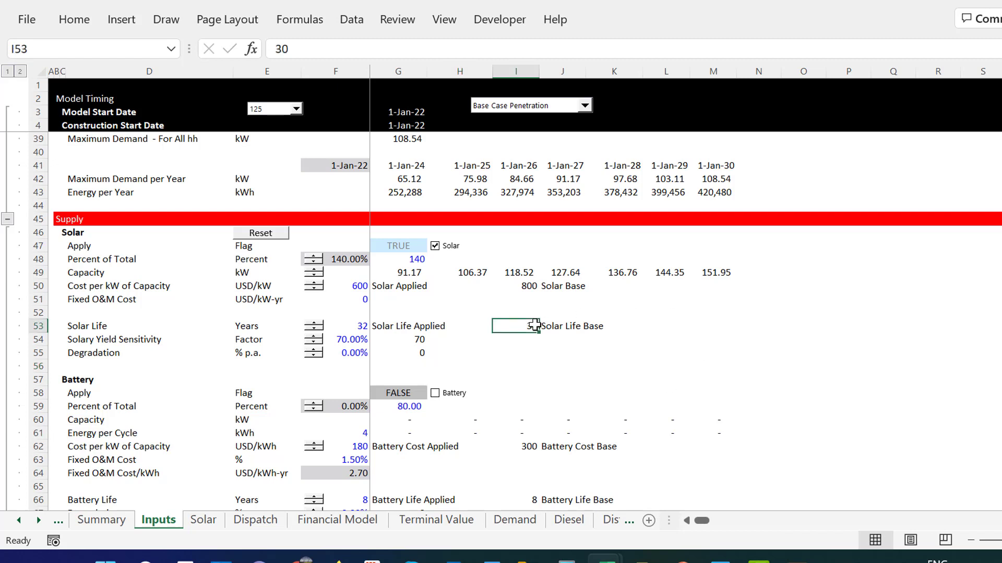
key("Up")
key("Up")
key("Up")
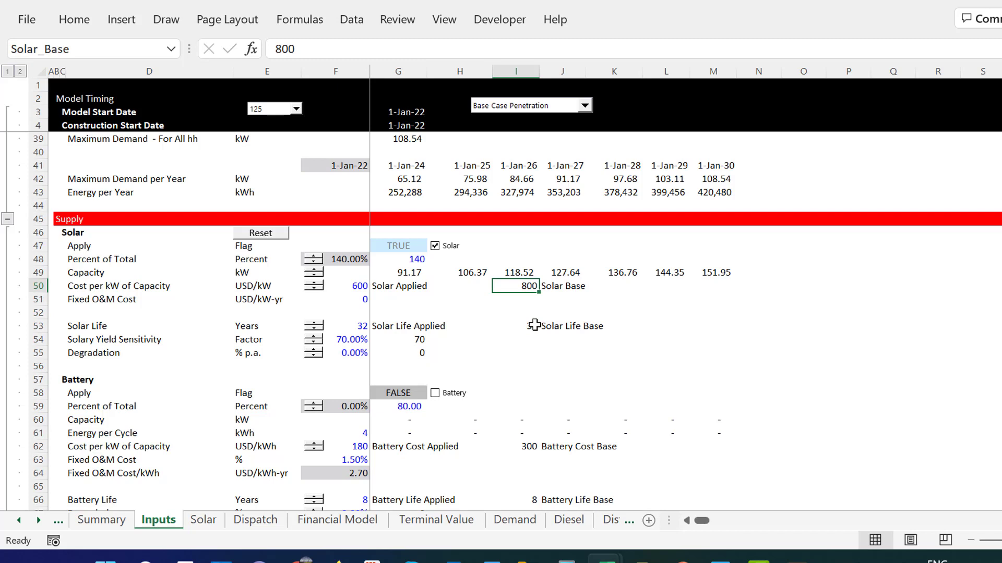
key("Left")
key("Left")
key("Left")
key("Right")
key("Right")
key("Right")
key("Left")
key("Left")
key("Left")
Examine the applied solar life, yield sensitivity and degradation inputs and their neighbouring cells in the Solar block.
key("Down")
key("Down")
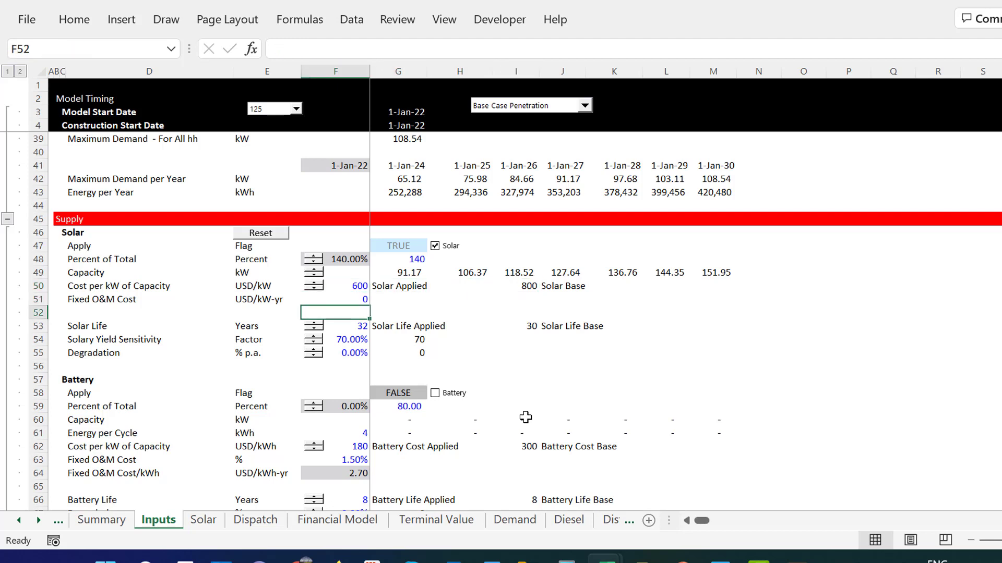
key("Down")
key("Right")
key("Right")
key("Left")
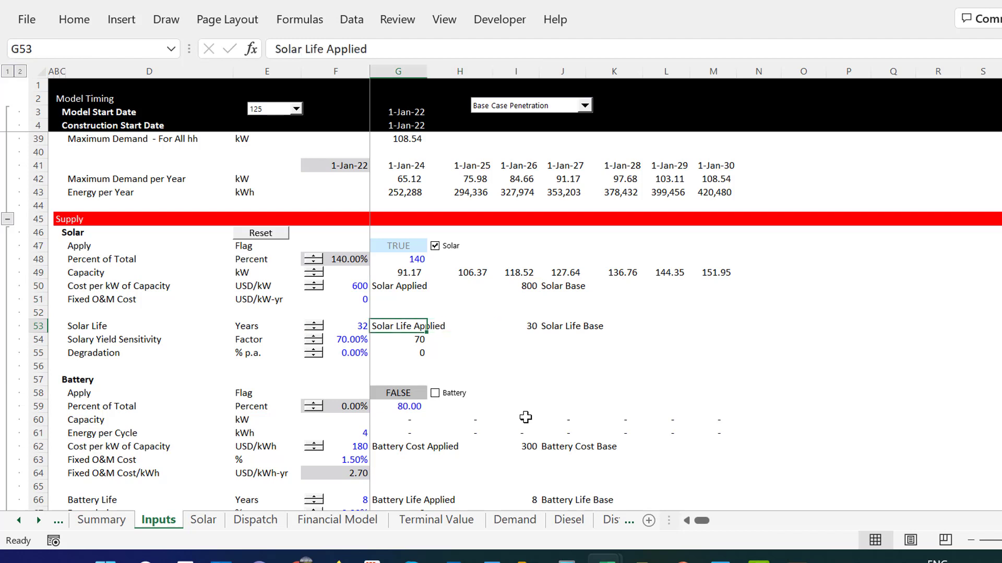
key("Down")
key("Down")
key("Down")
key("Up")
key("Up")
key("Up")
key("Up")
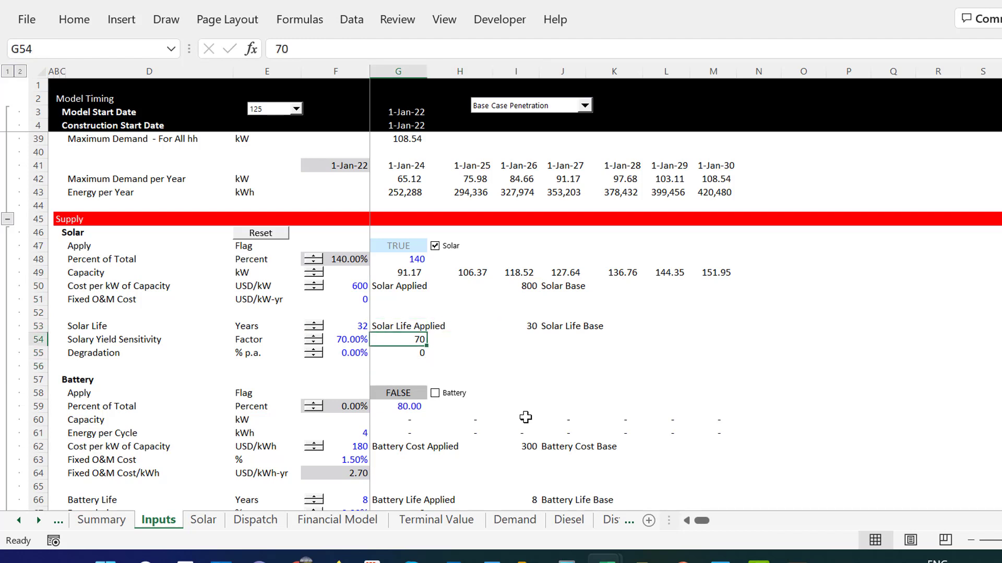
key("Up")
key("Up")
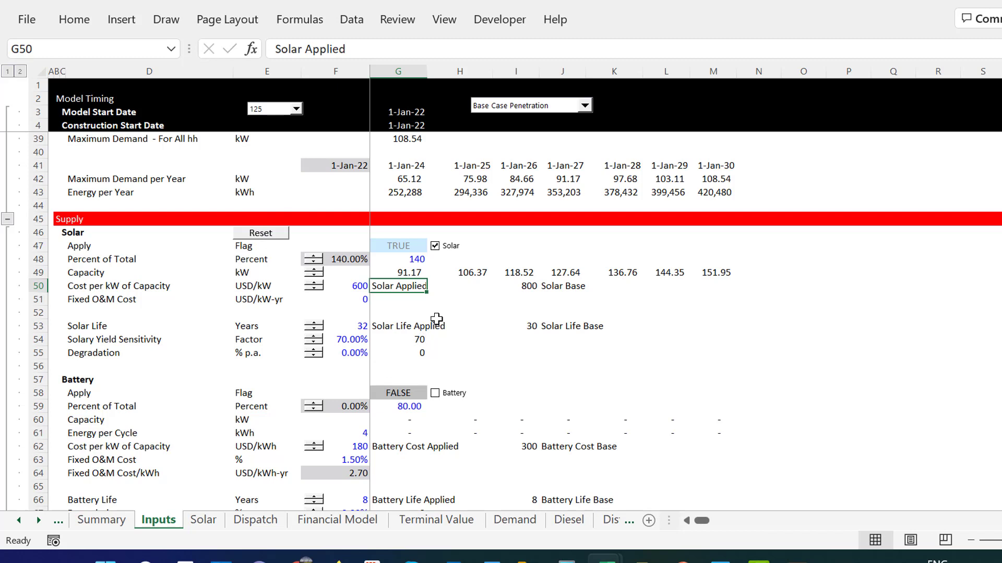
Compare the Solar_Base and Solar_Applied cost cells in row 50, and open the Summary sheet.
left_click(530, 284)
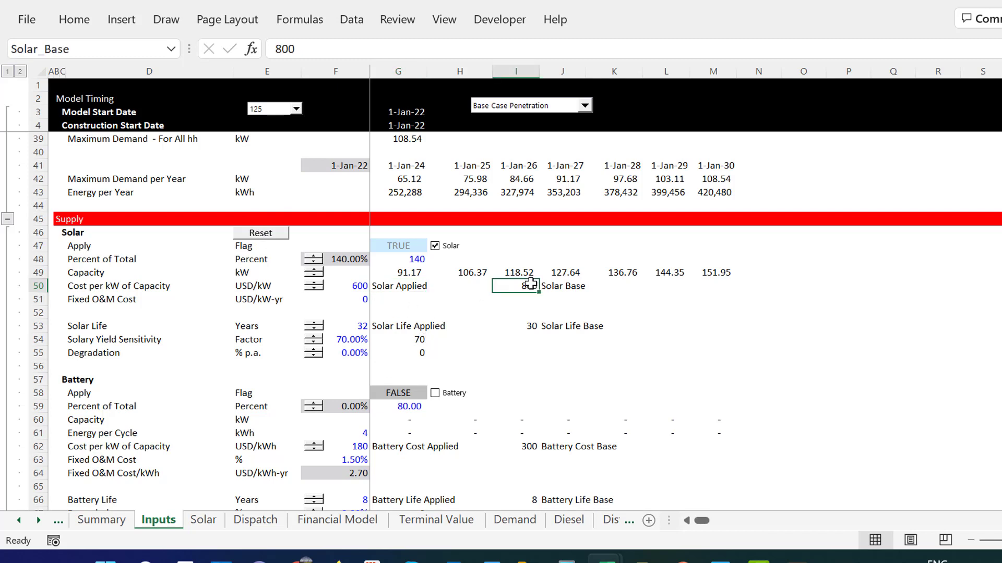
left_click(359, 285)
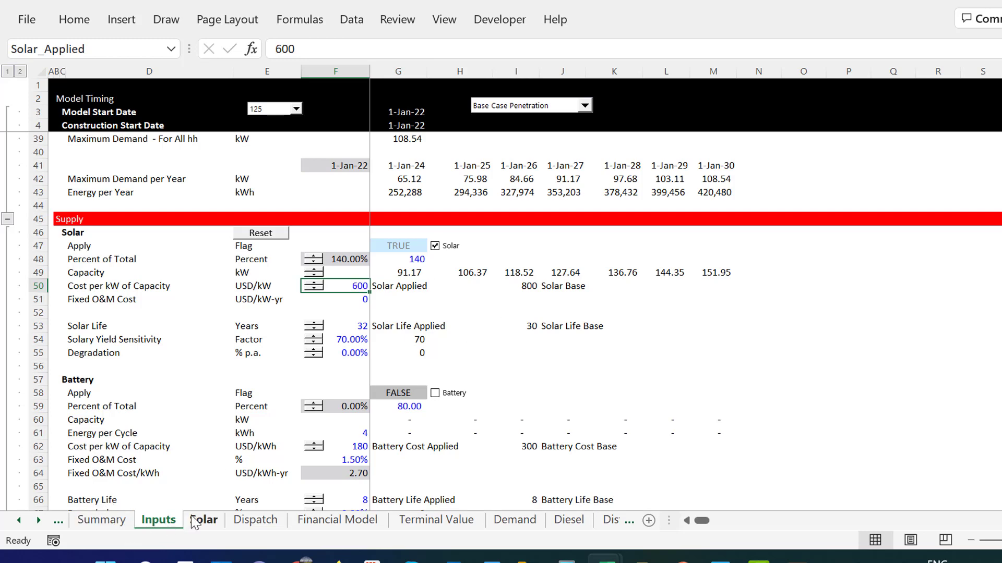
left_click(116, 521)
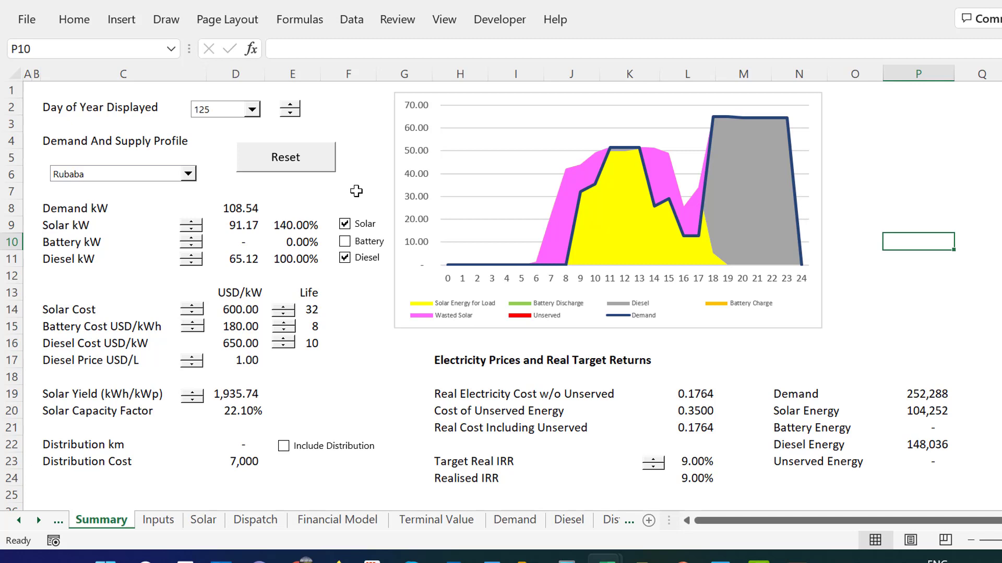
Raise the Solar kW percentage to 160% on the Summary sheet, and lower it back to 140%.
left_click(192, 224)
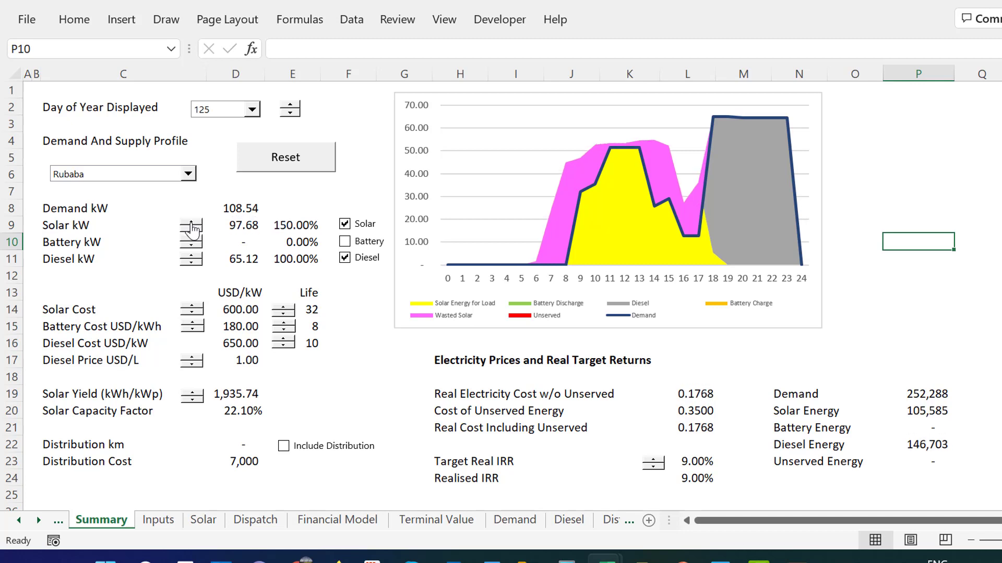
left_click(191, 224)
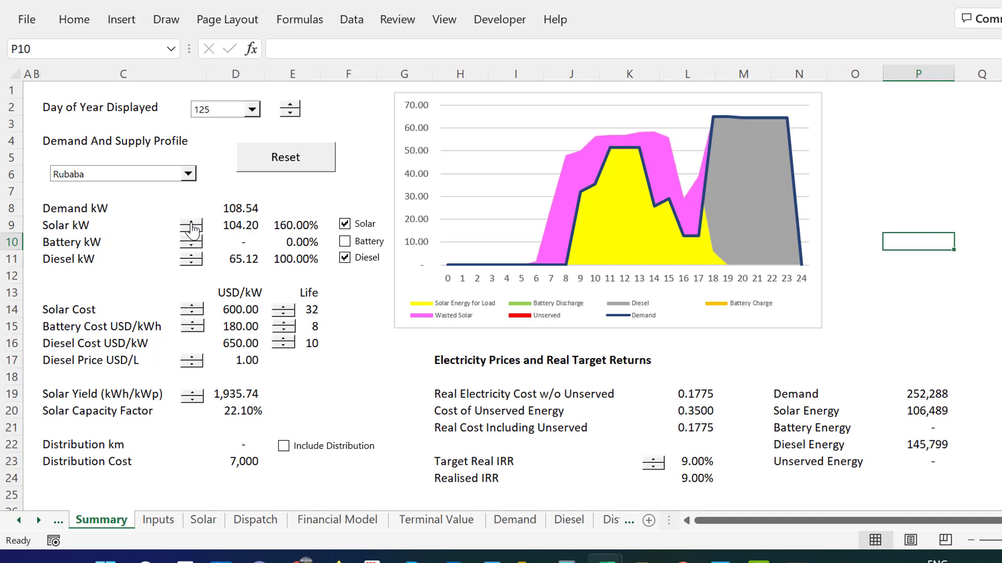
left_click(191, 230)
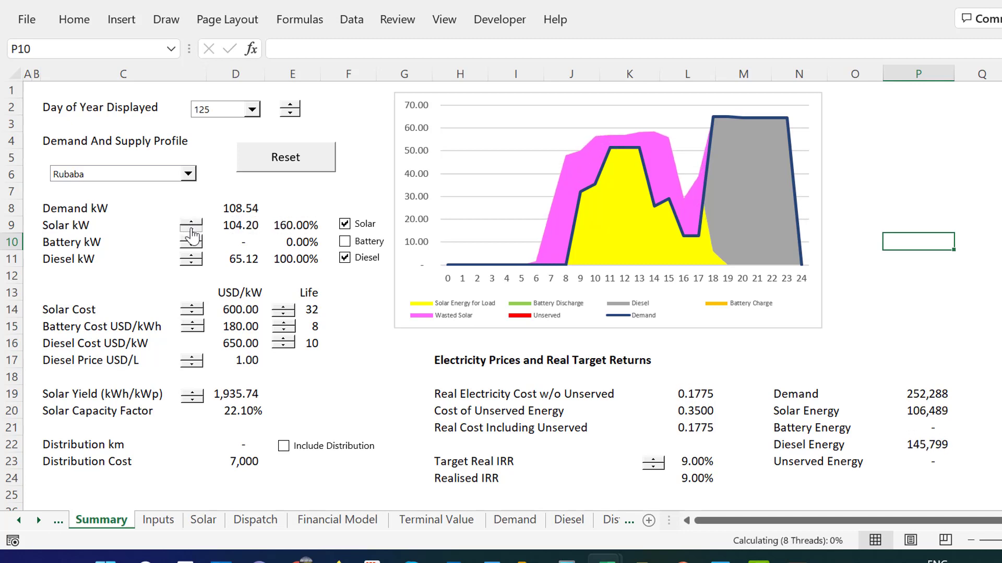
left_click(191, 230)
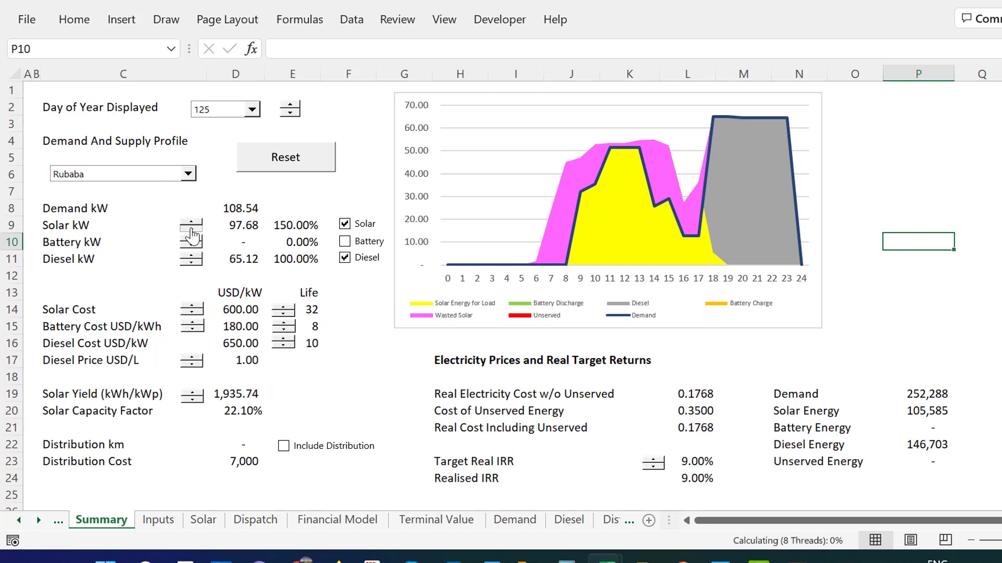
Switch on the Battery check box and raise the Solar kW percentage to 150%.
left_click(344, 242)
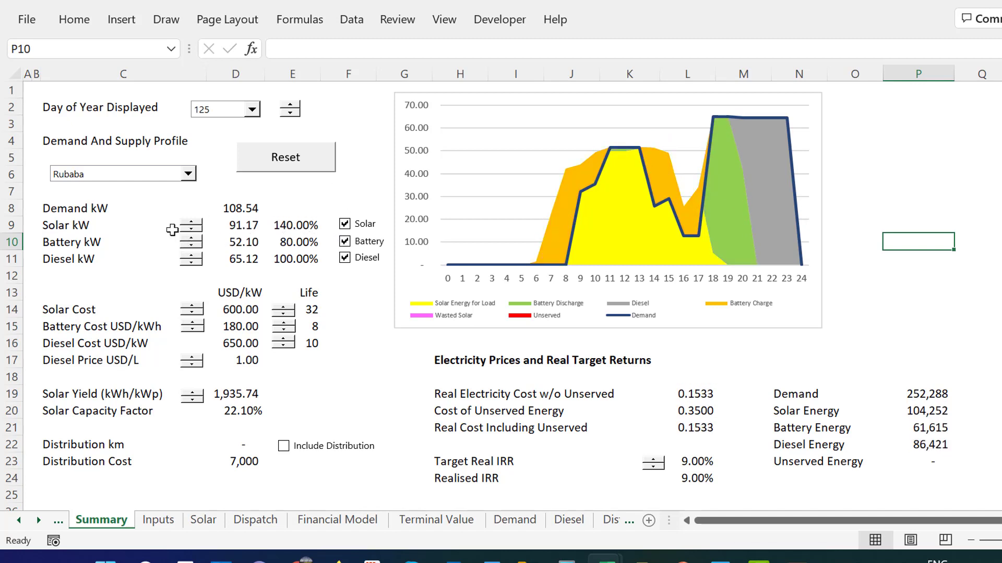
left_click(193, 222)
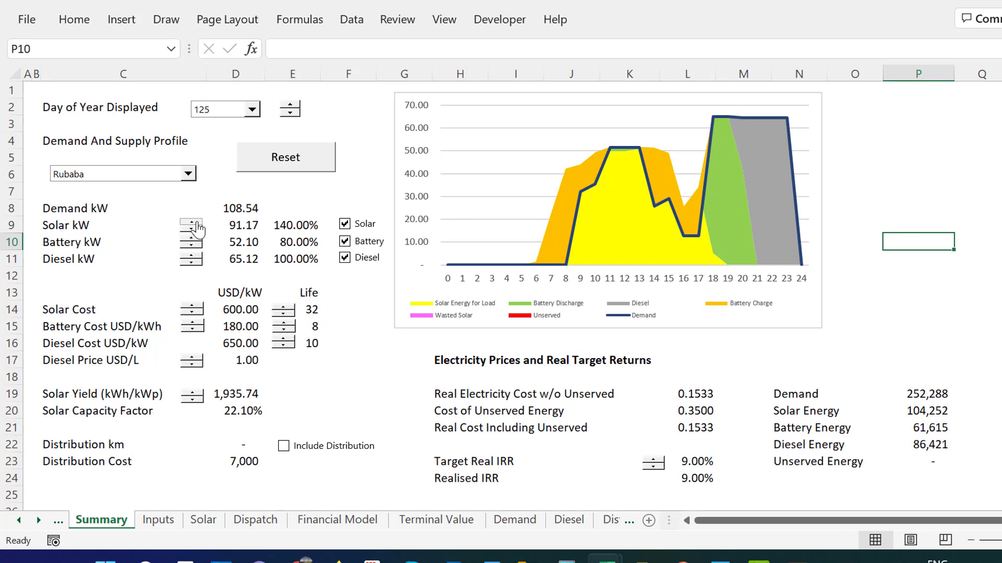
Set the Solar Cost to 700 USD/kW and the solar life to 31, and lower the Solar Yield to 1,659.21 kWh/kWp.
left_click(197, 304)
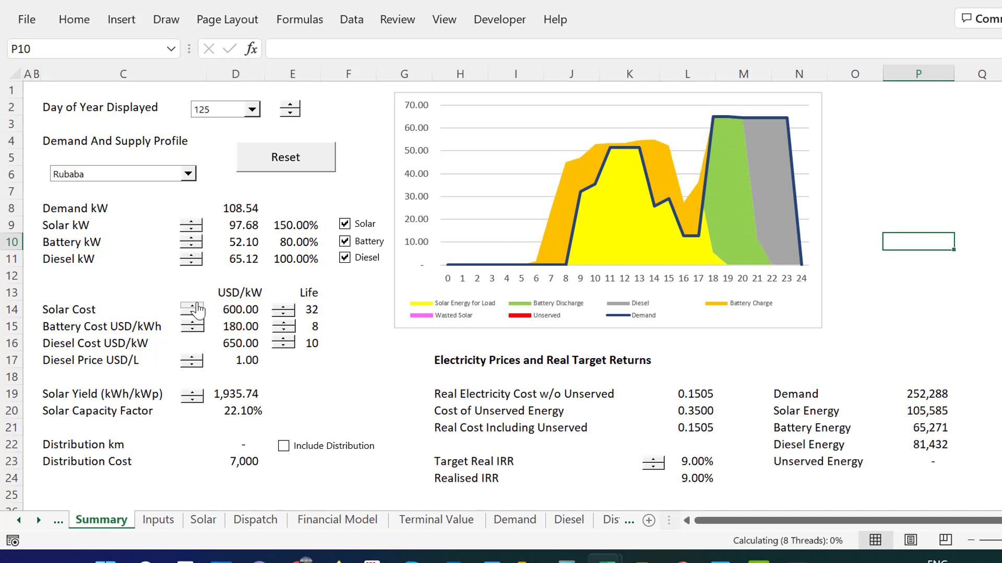
left_click(197, 307)
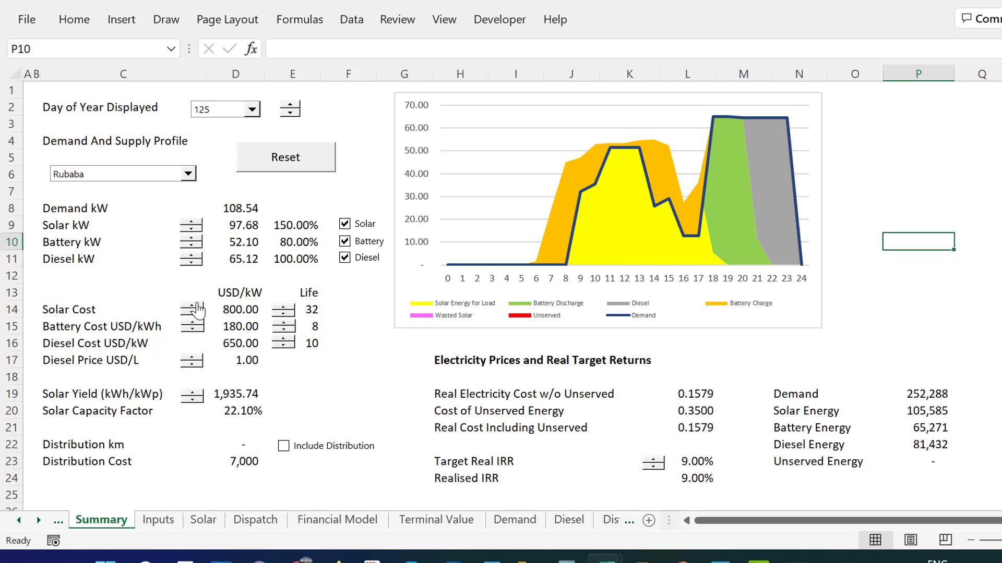
left_click(195, 312)
left_click(281, 313)
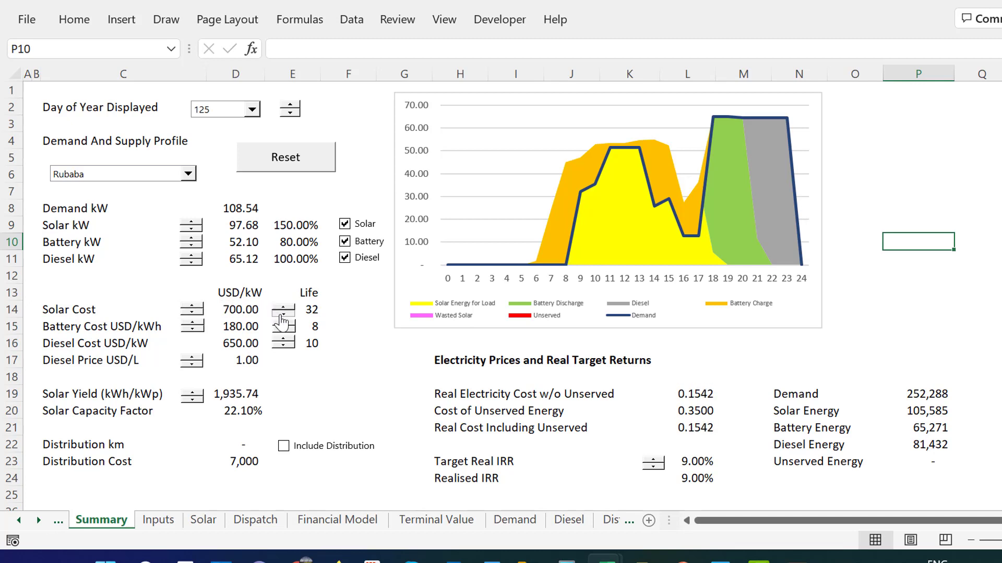
left_click(191, 400)
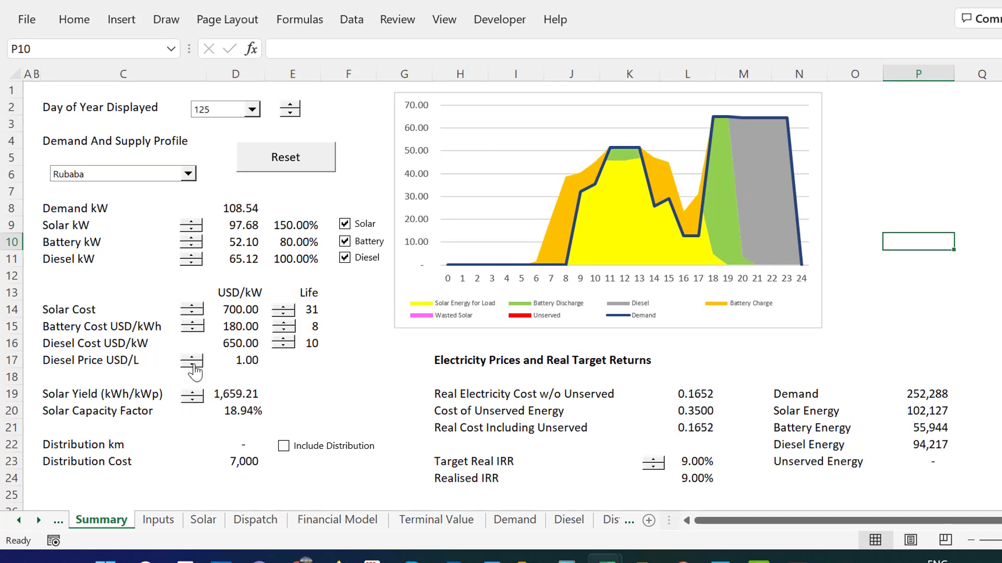
left_click(341, 278)
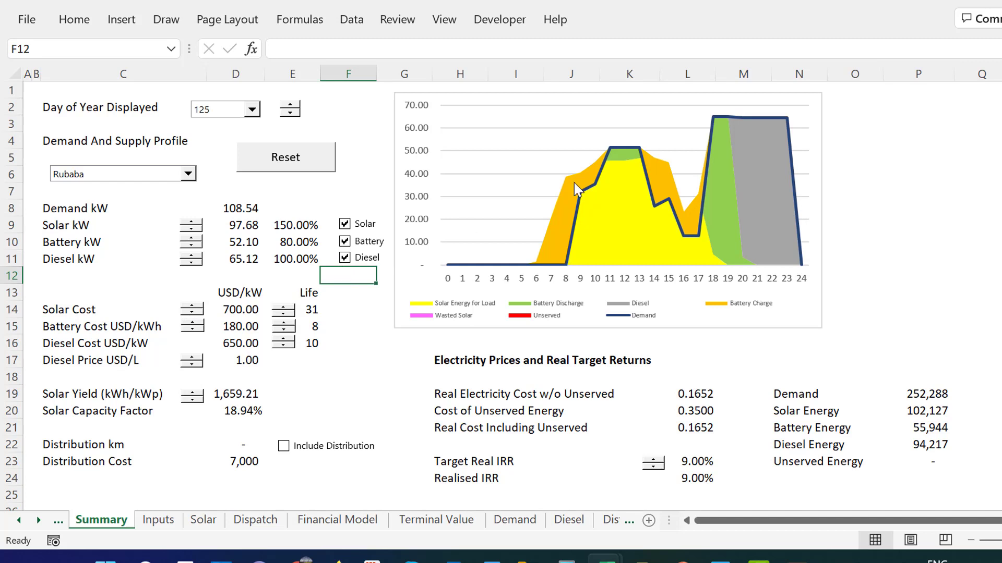
left_click(883, 111)
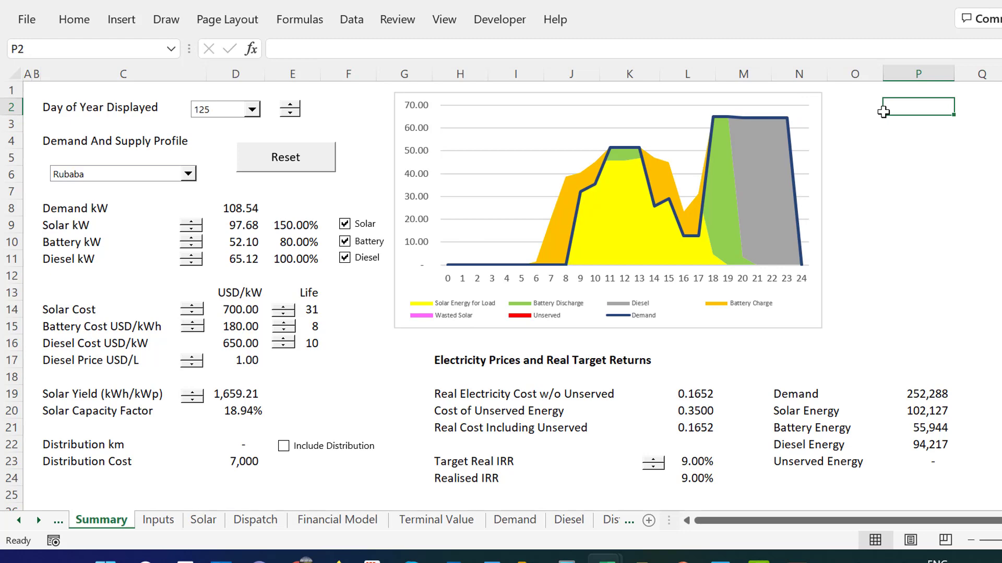
Add the heading "Short-cut" in cell E51 of the Class Notes sheet, below the Residual Values notes.
key("ctrl+Page_Up")
key("Page_Down")
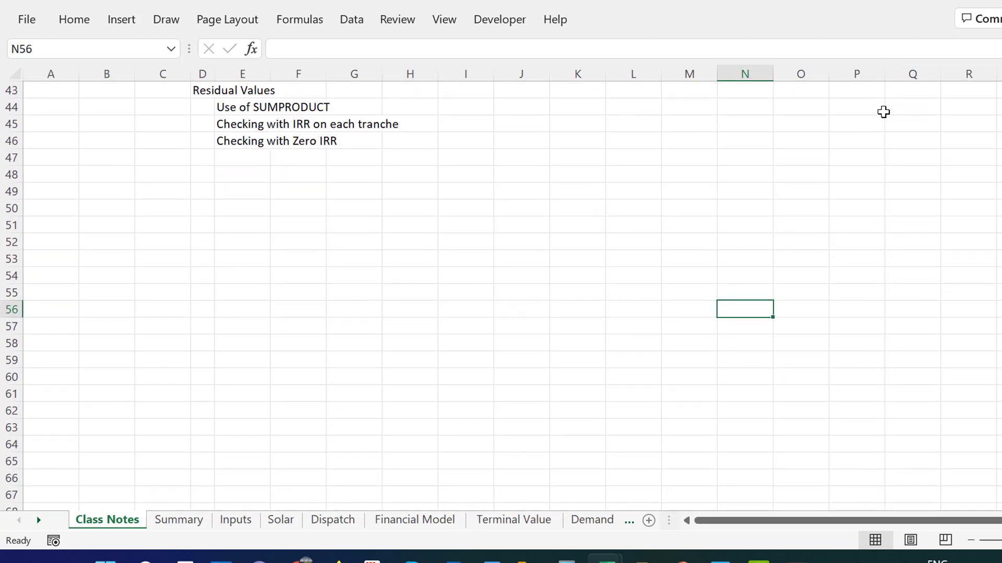
key("Left")
key("Left")
key("Left")
key("Left")
key("Left")
key("Left")
key("Left")
key("Left")
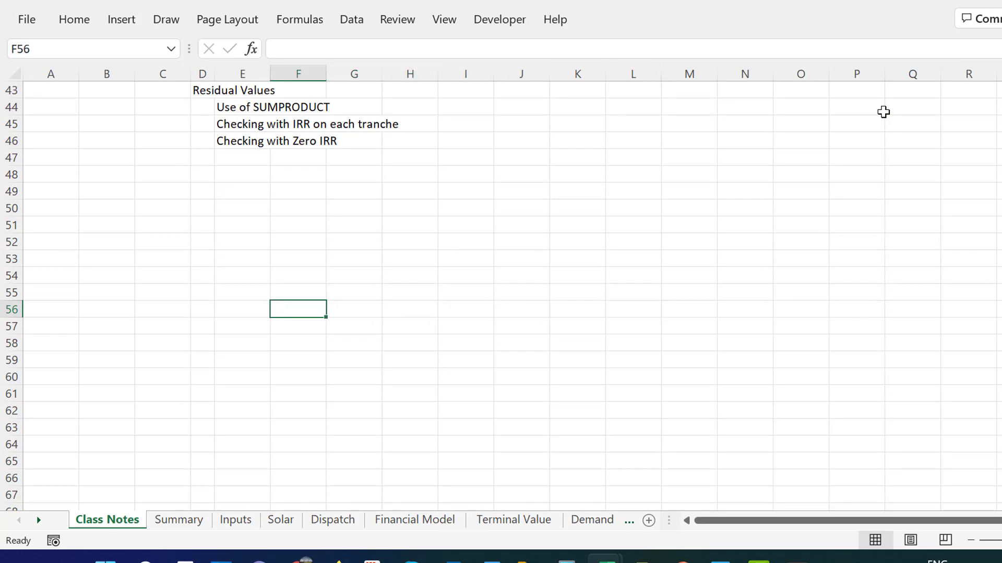
key("Left")
key("Up")
key("Up")
key("Up")
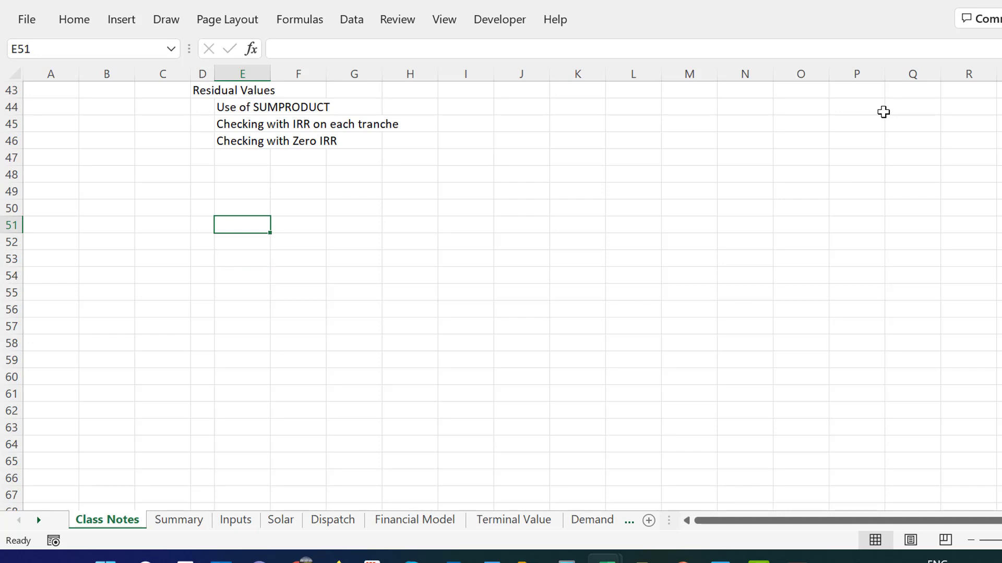
type("Short-")
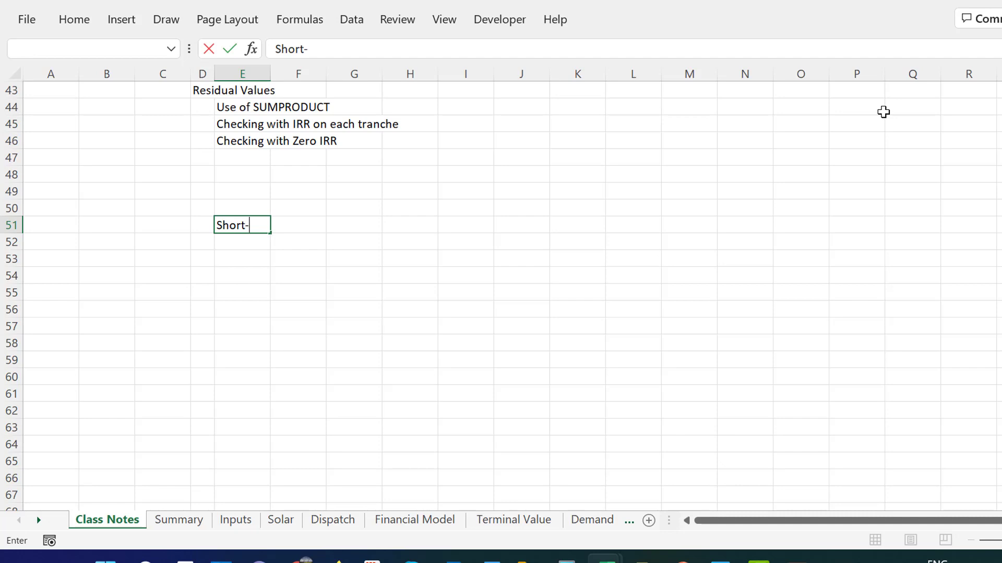
type("cut")
key("ctrl+Return")
Apply the Short Date number format to cell G51, beside the Short-cut heading.
key("Right")
key("Right")
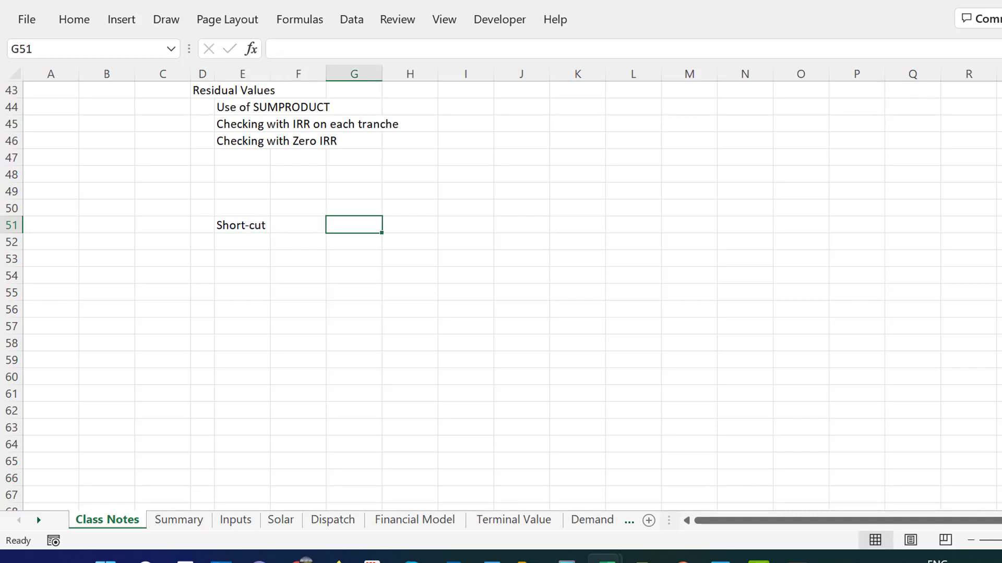
left_click(80, 13)
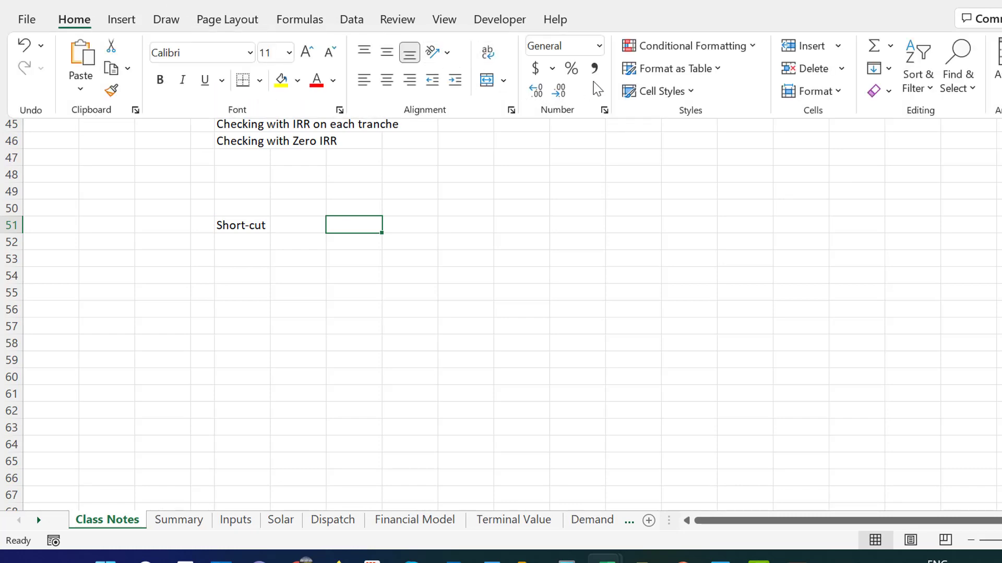
left_click(600, 48)
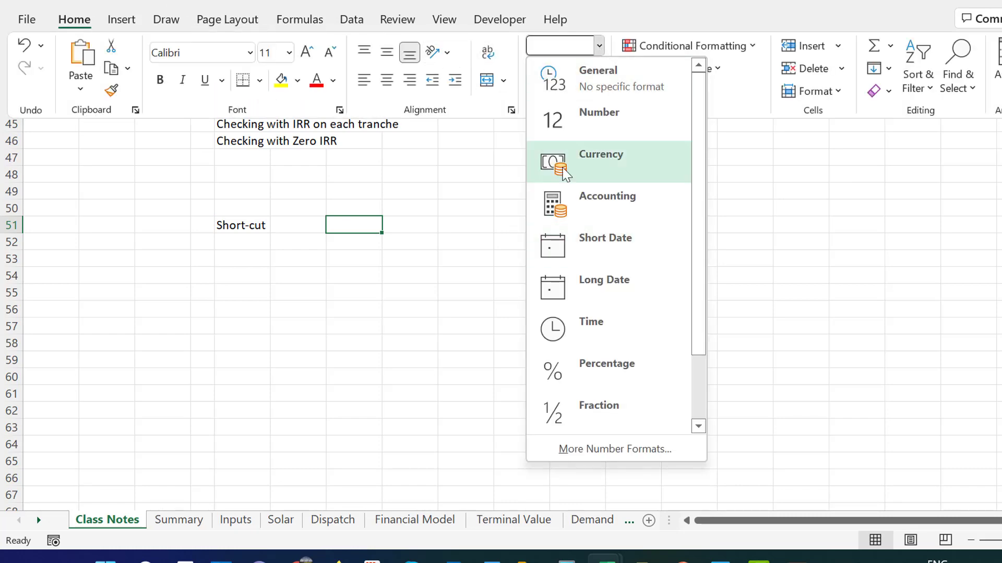
left_click(599, 263)
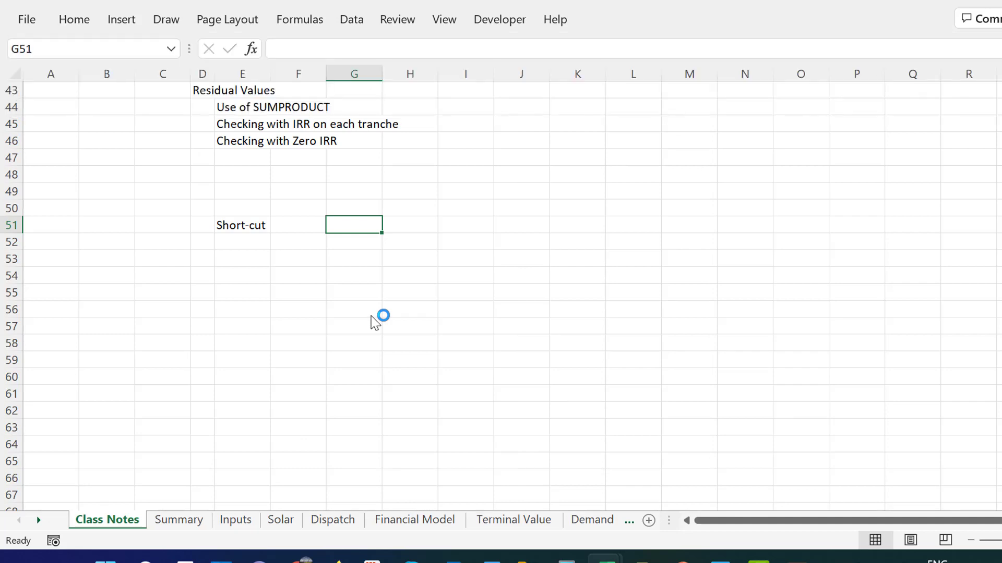
Enter the date 1/1/2022 in cell G51 and reformat it in day-month-year style as 1-Jan-22.
type("1/1/")
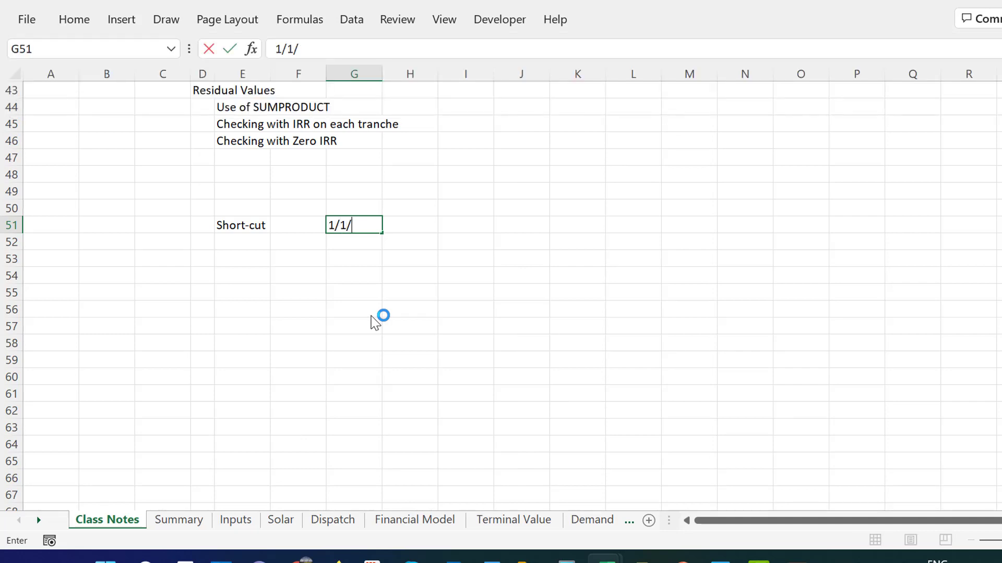
type("2020")
key("BackSpace")
type("2")
key("Return")
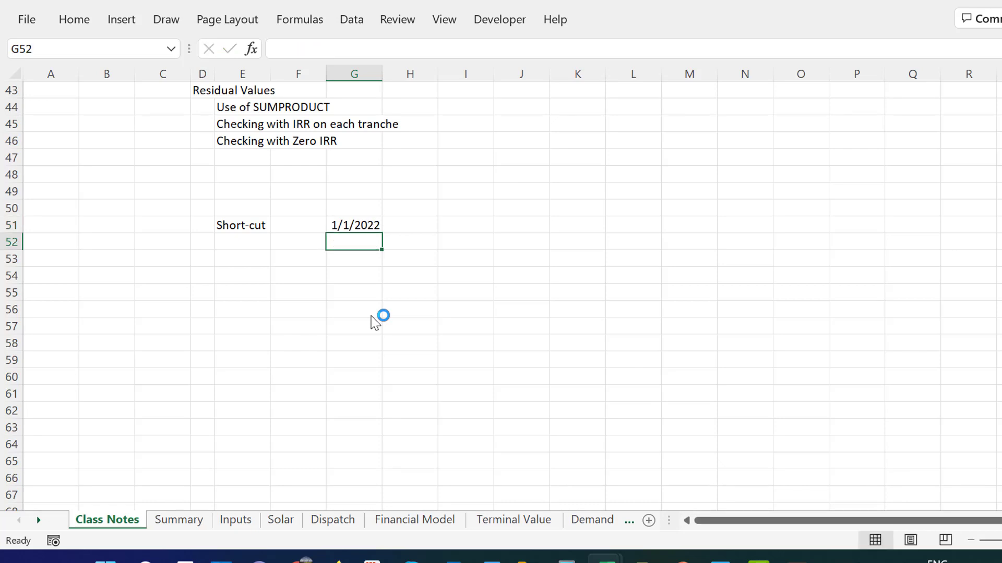
key("Up")
key("ctrl+shift+3")
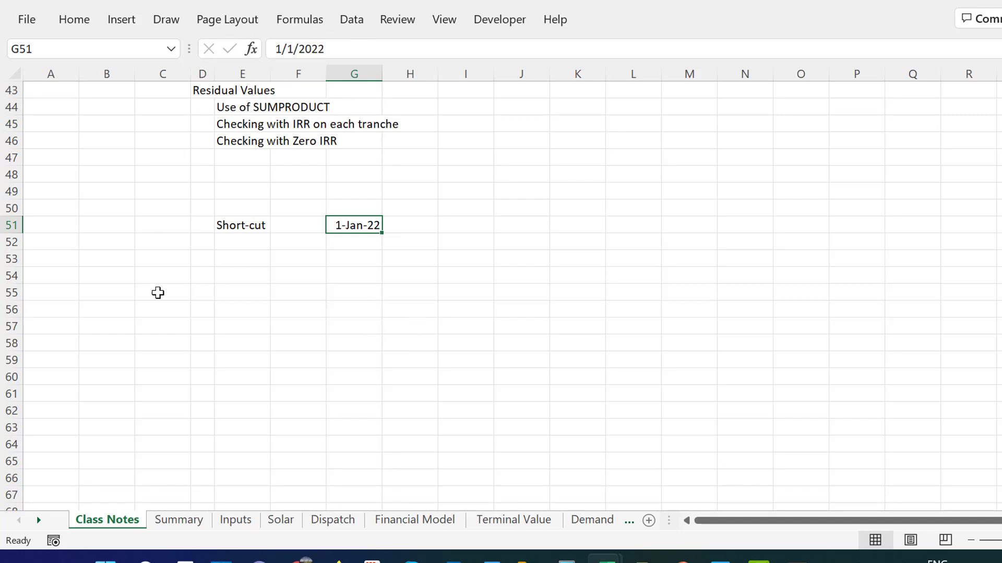
Start recording Macro1 in This Workbook with Ctrl+Shift+H as its shortcut key.
left_click(53, 541)
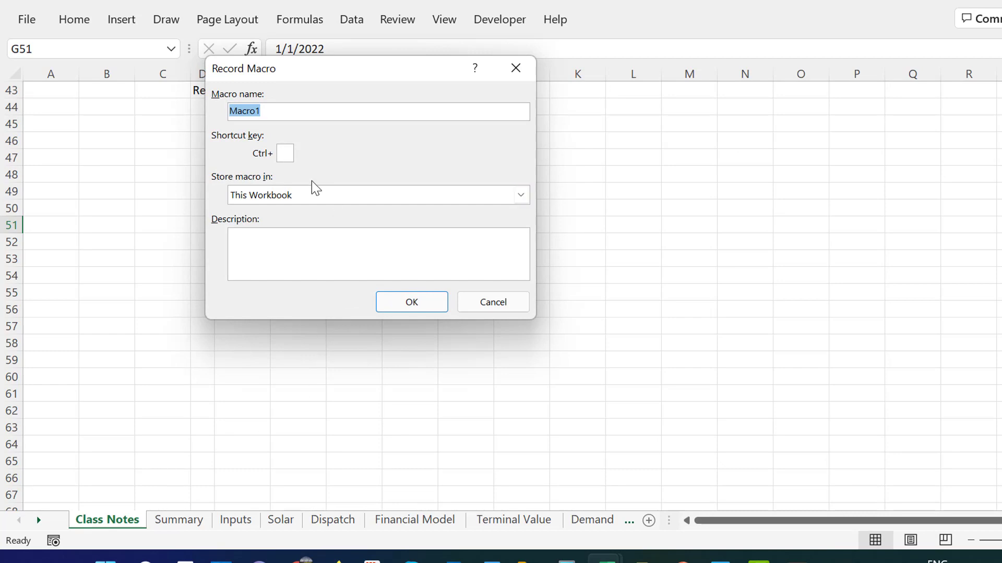
left_click(285, 151)
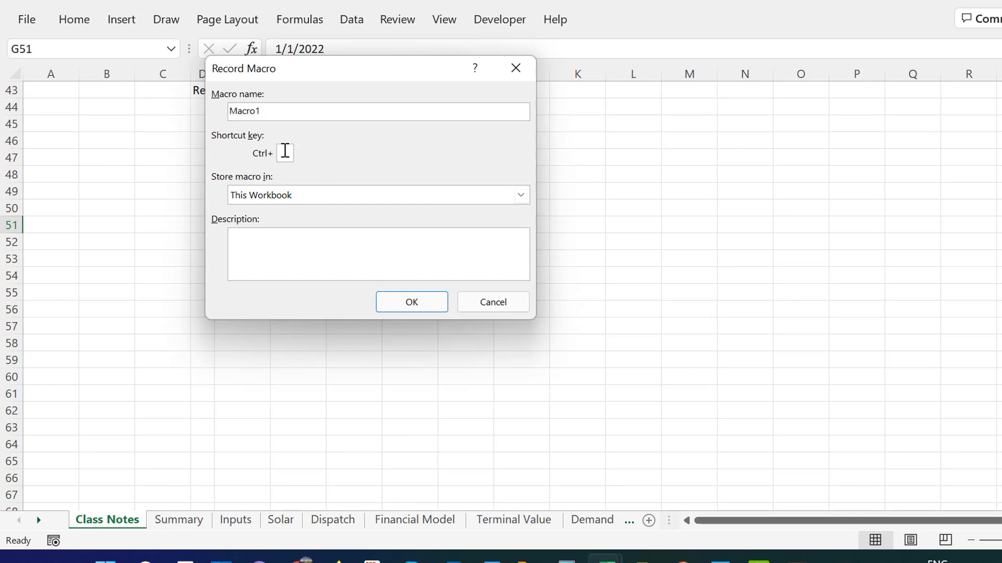
type("H")
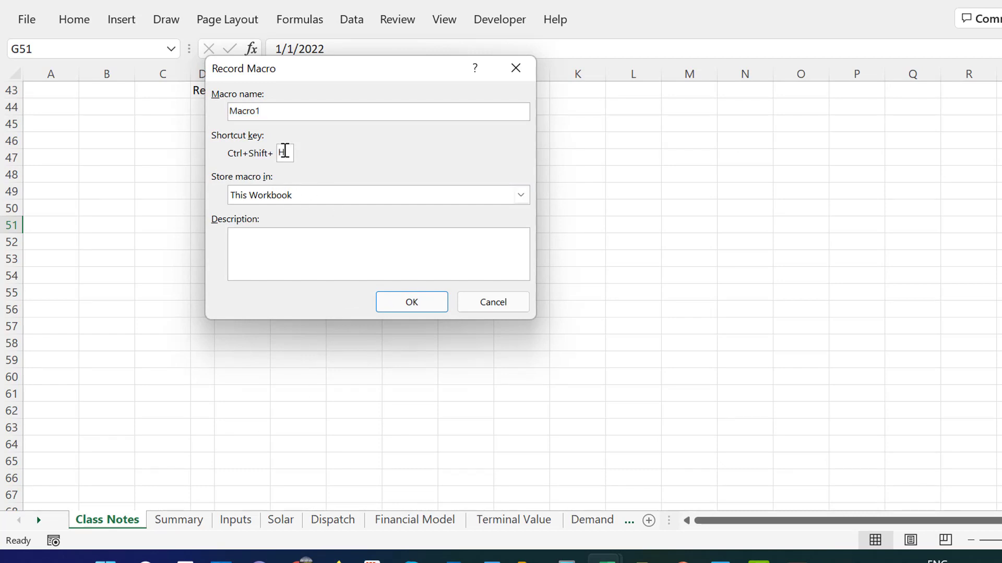
left_click(422, 303)
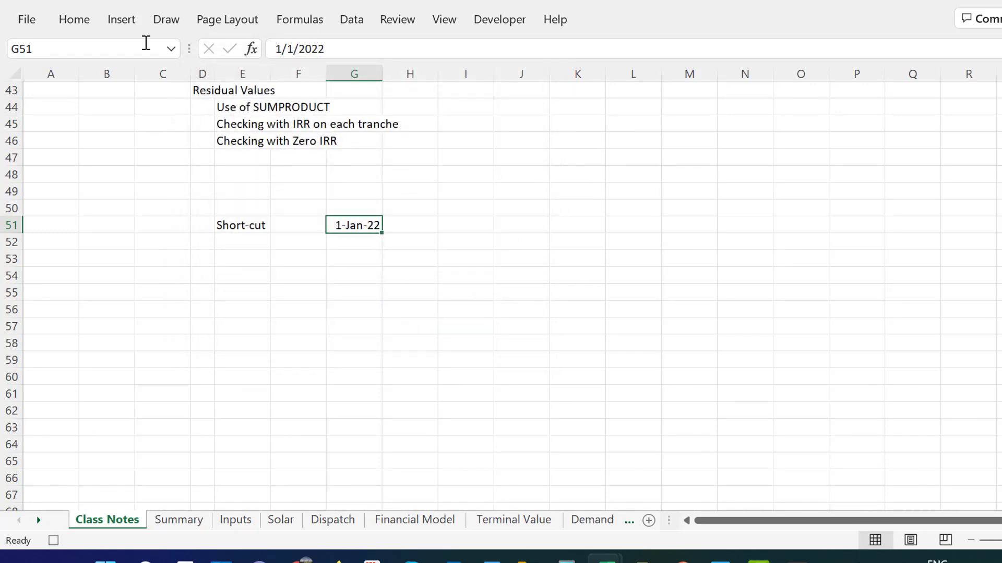
Record changing the date in cell G51 to the Short Date format, and stop the macro recording.
left_click(81, 22)
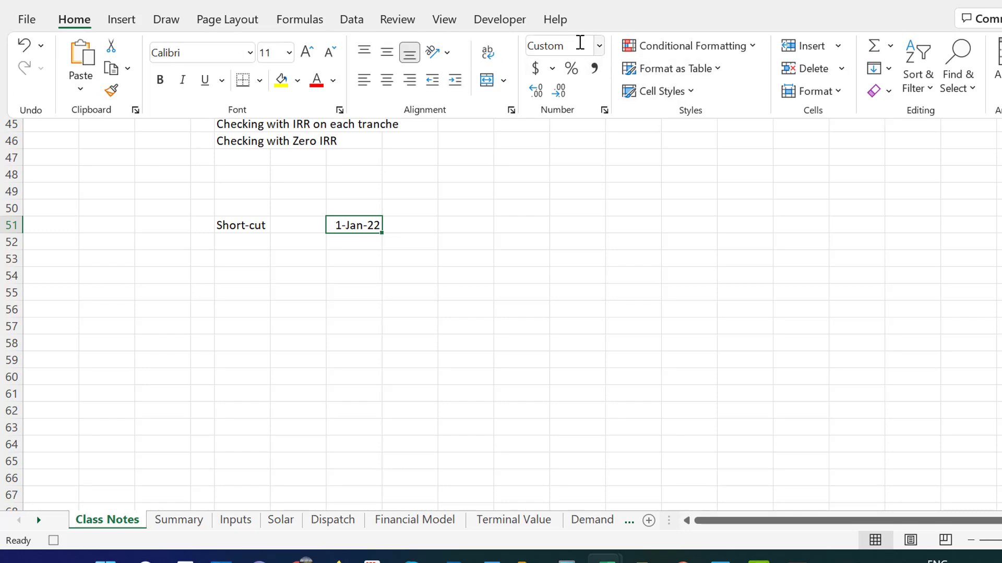
left_click(599, 45)
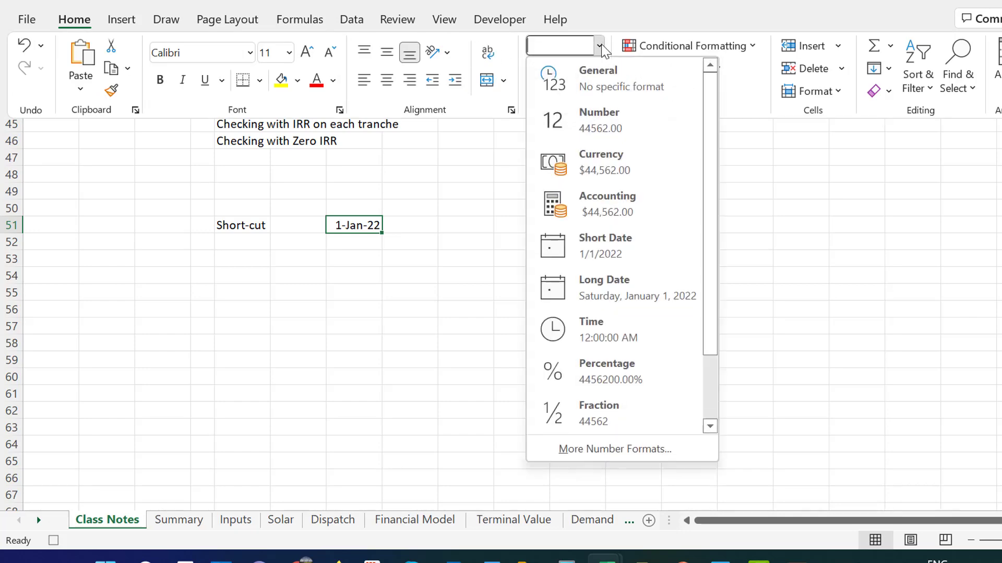
left_click(576, 241)
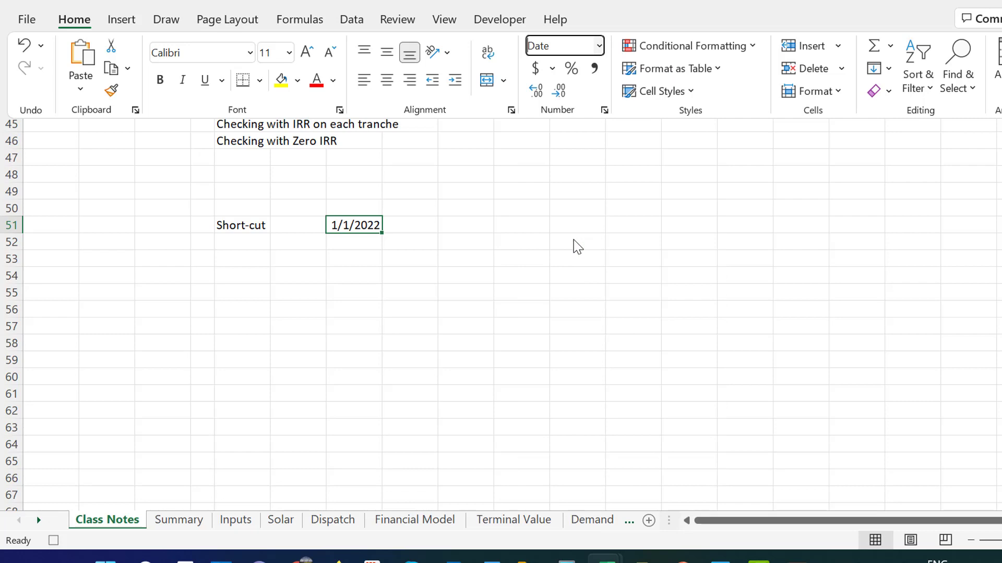
left_click(52, 541)
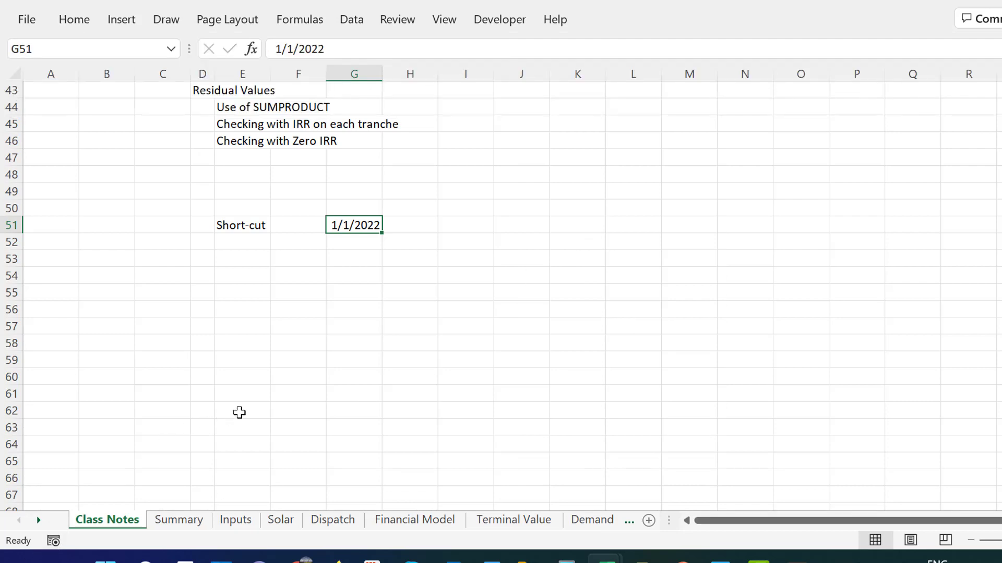
Add the note "Goal Seek" in cell E52, directly under the Short-cut heading.
key("Down")
key("Down")
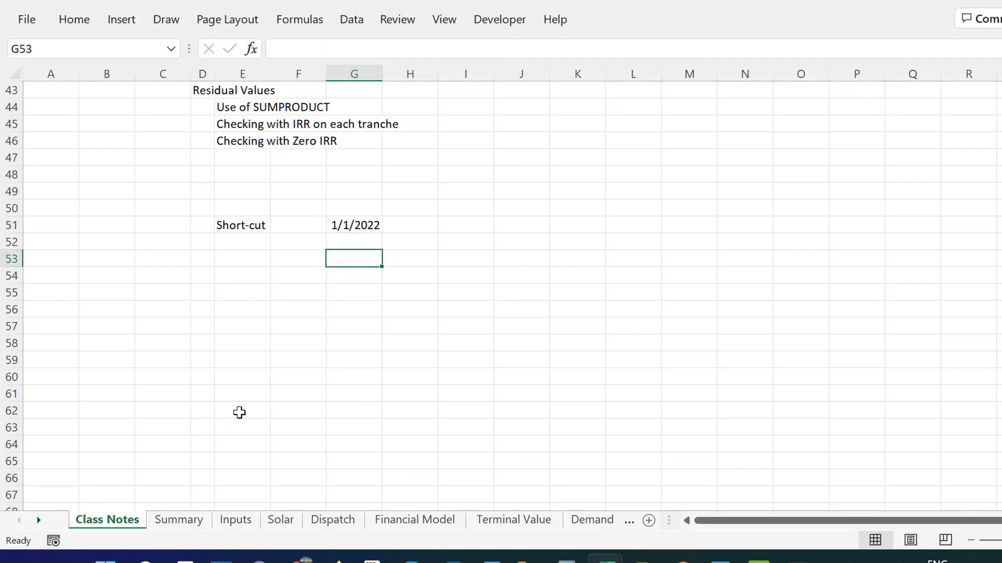
key("Up")
key("Left")
key("Left")
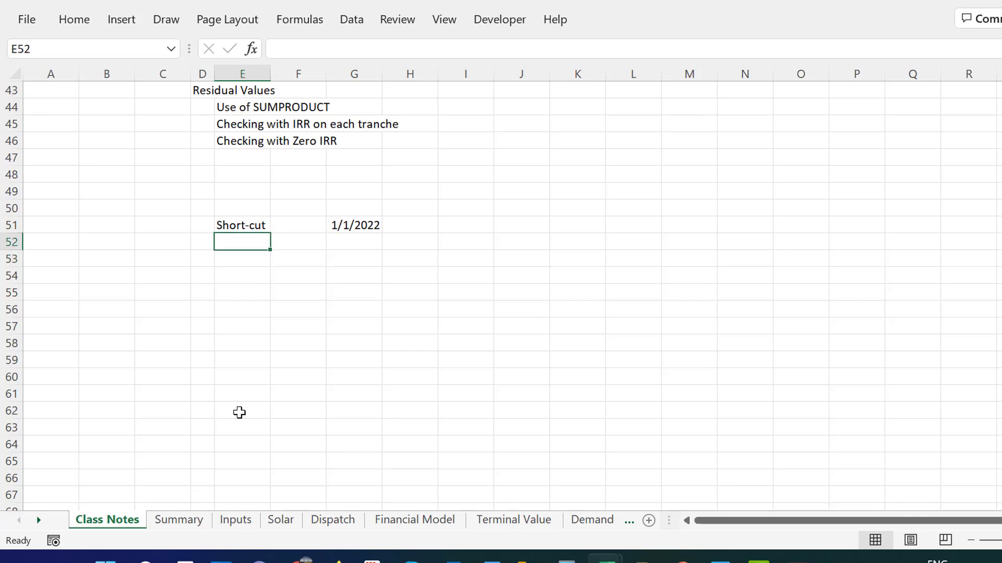
type("Goa")
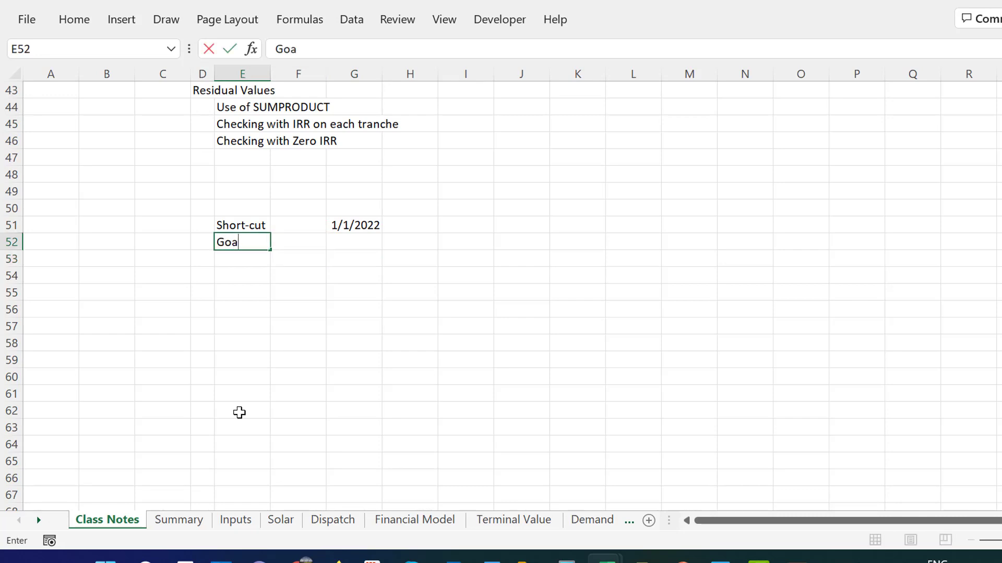
type("l Seek")
key("Return")
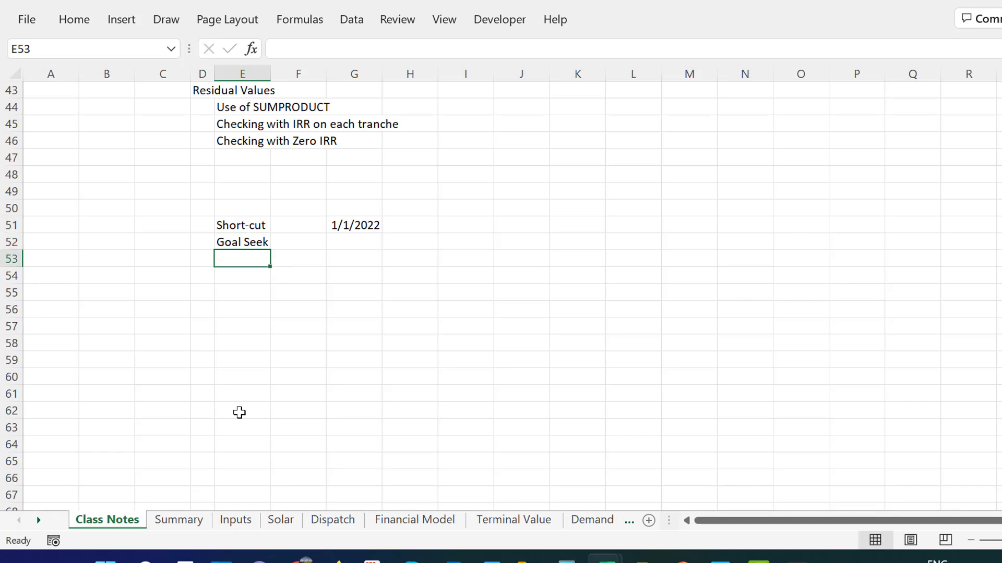
Add the notes "Monte Carlo" in cell E53 and "Data Table" in cell E54.
type("Mont")
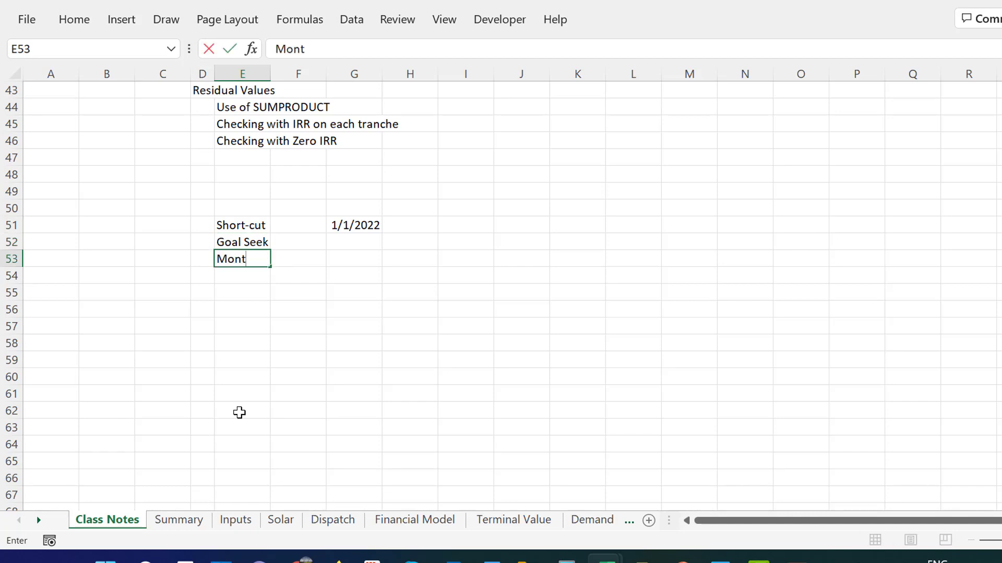
type("e Cal")
type("o")
key("BackSpace")
key("BackSpace")
type("rlow")
key("BackSpace")
key("Return")
type("Da")
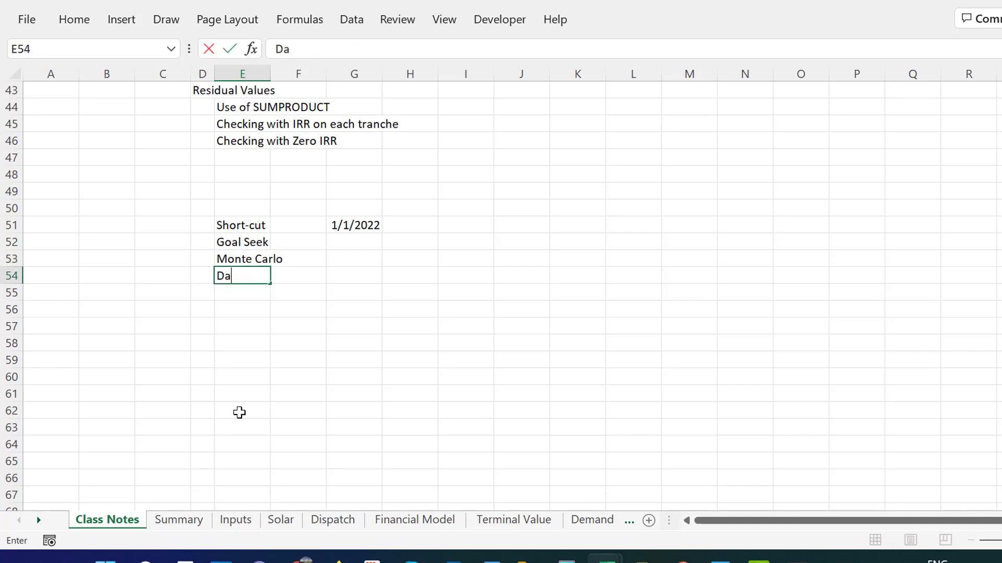
type("ta Table")
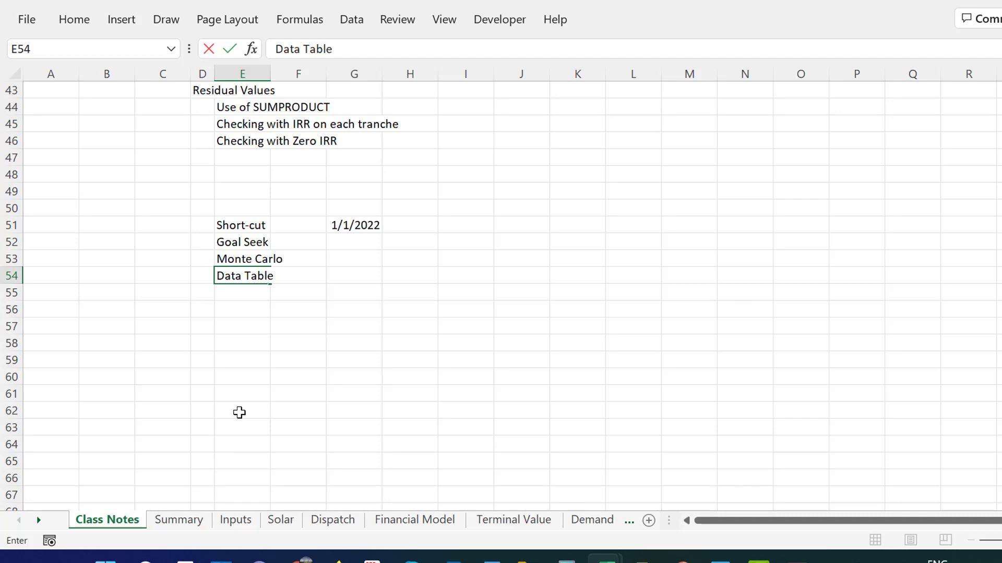
key("Return")
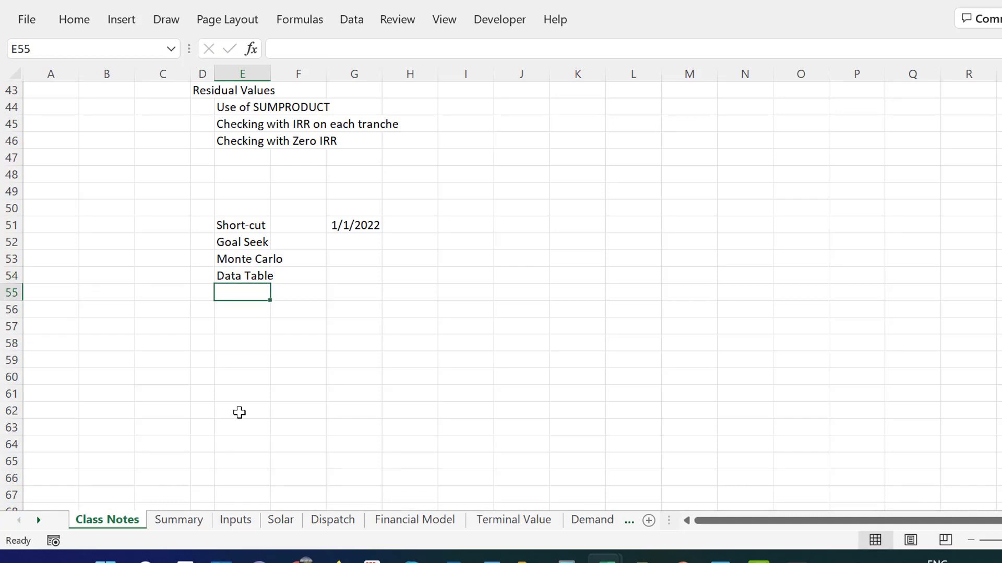
Add the note "Circular Reference" in cell E55, below the Data Table note.
type("Cir")
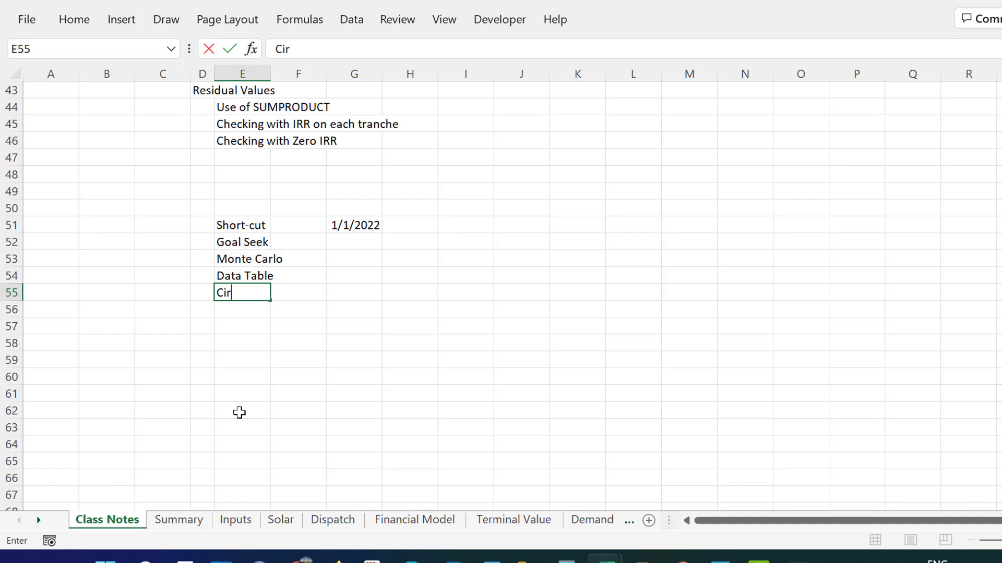
type("cular RE")
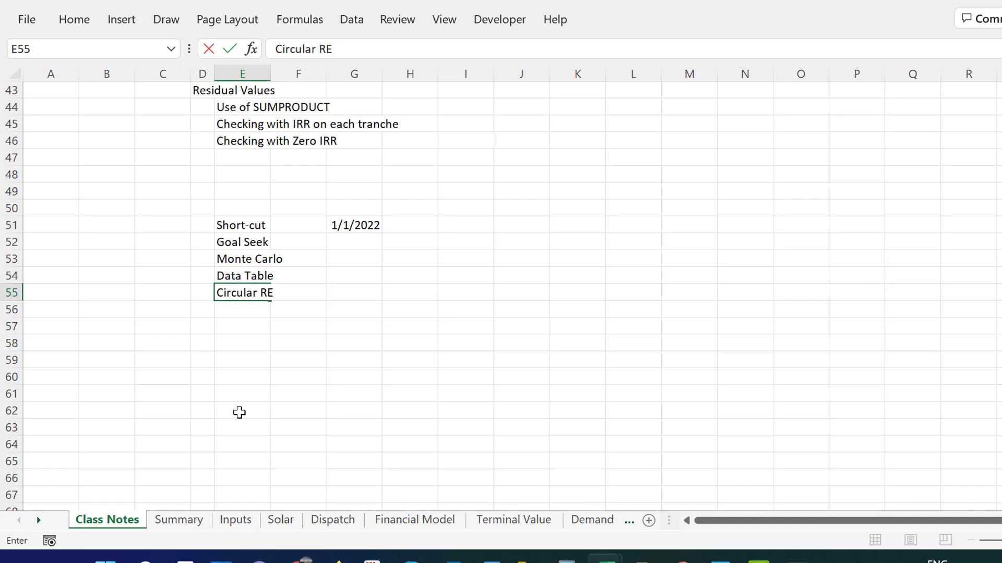
key("BackSpace")
type("fe")
key("BackSpace")
key("BackSpace")
type("eference")
key("Return")
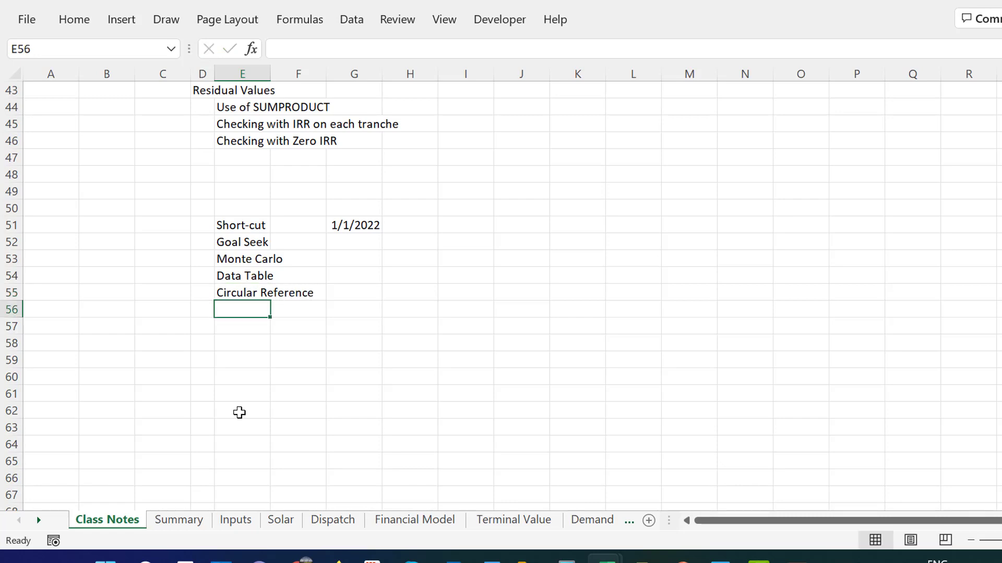
Add the note "Data Table and Circ" in cell E56.
type("Dta")
key("BackSpace")
key("BackSpace")
type("at")
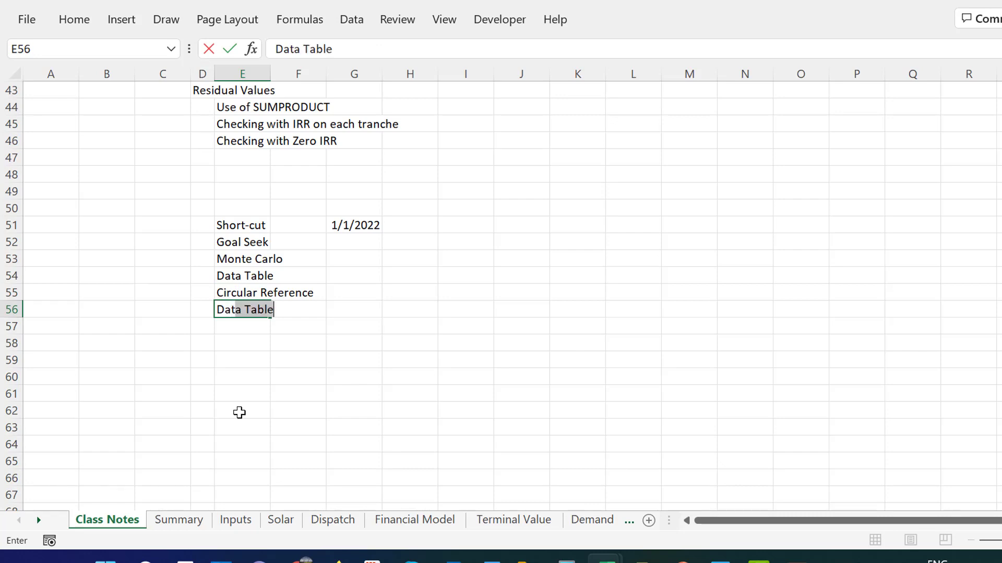
type("a Tabel a")
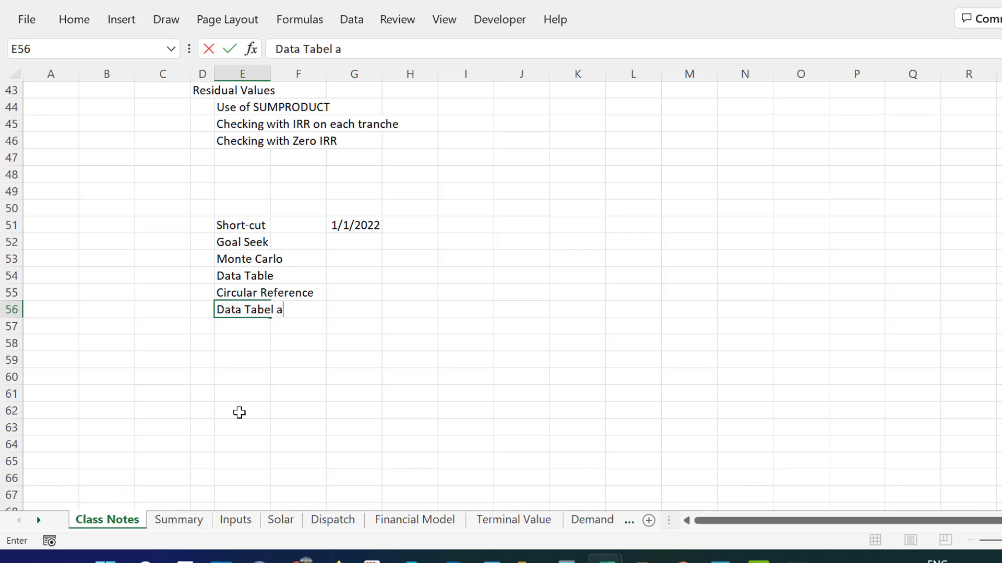
type("nd")
key("BackSpace")
key("BackSpace")
key("BackSpace")
key("BackSpace")
key("BackSpace")
key("BackSpace")
type("le and Cir")
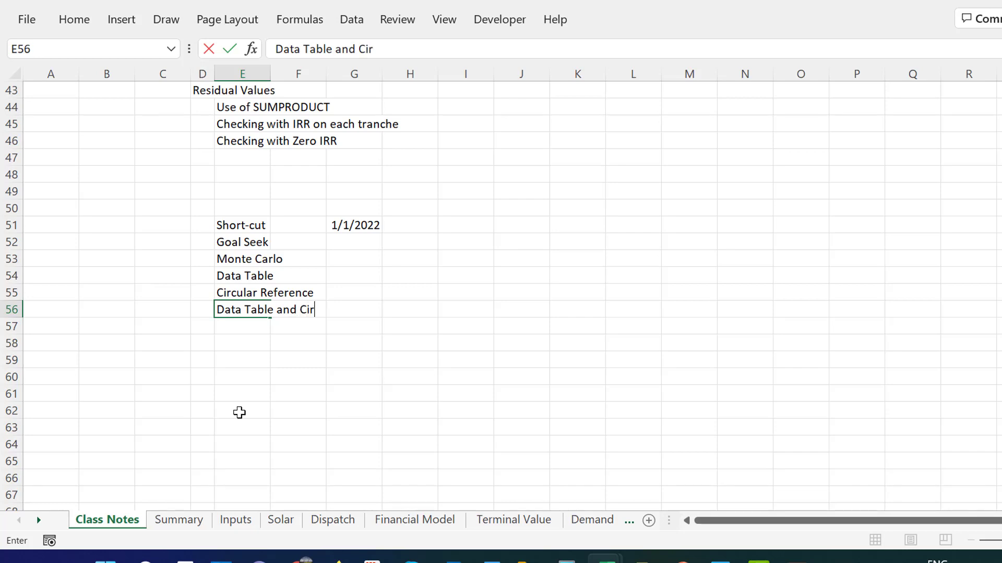
type("c")
key("Return")
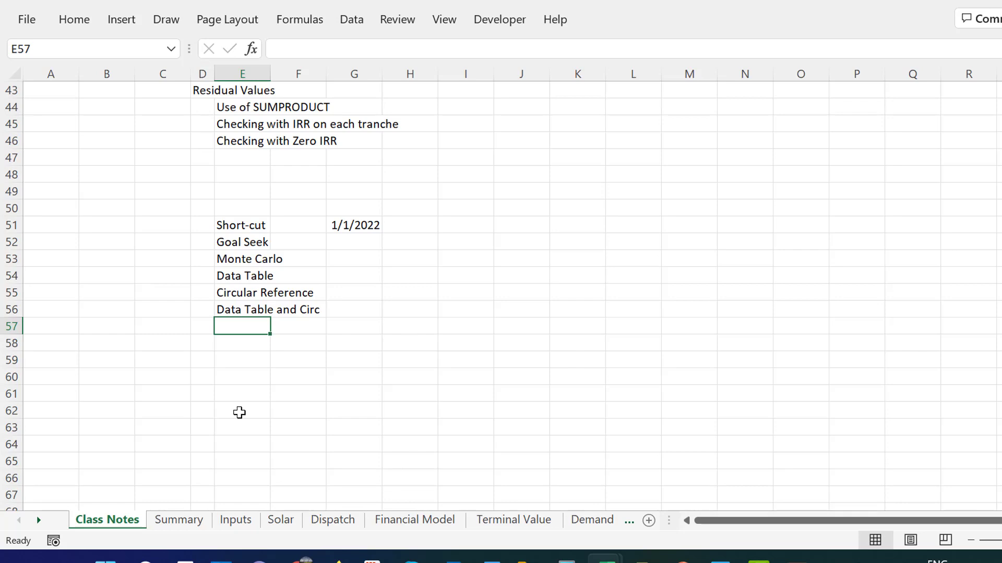
Add the notes "UDF" in cell E57 and "UDF for Circu" in cell E58.
type("UDF")
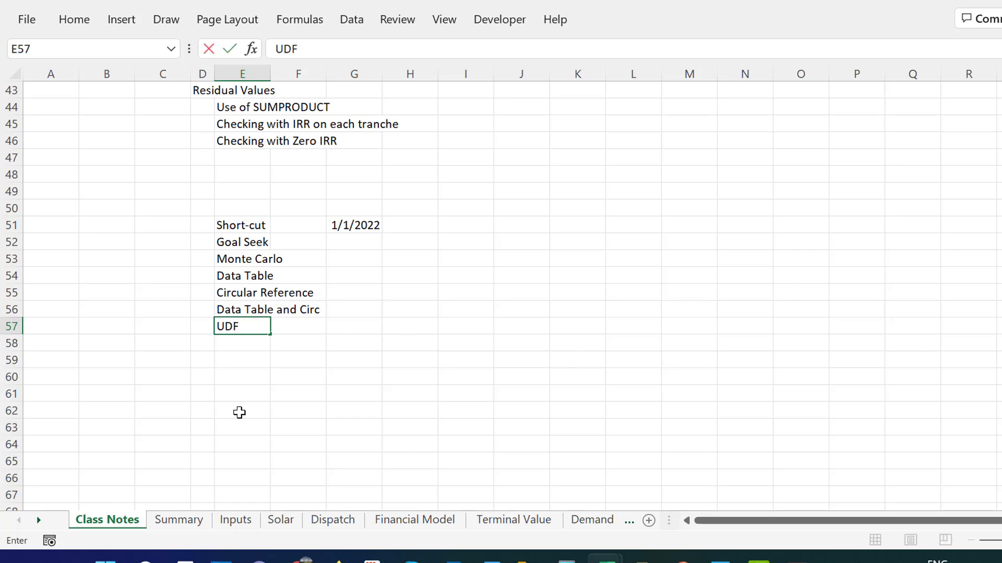
key("Return")
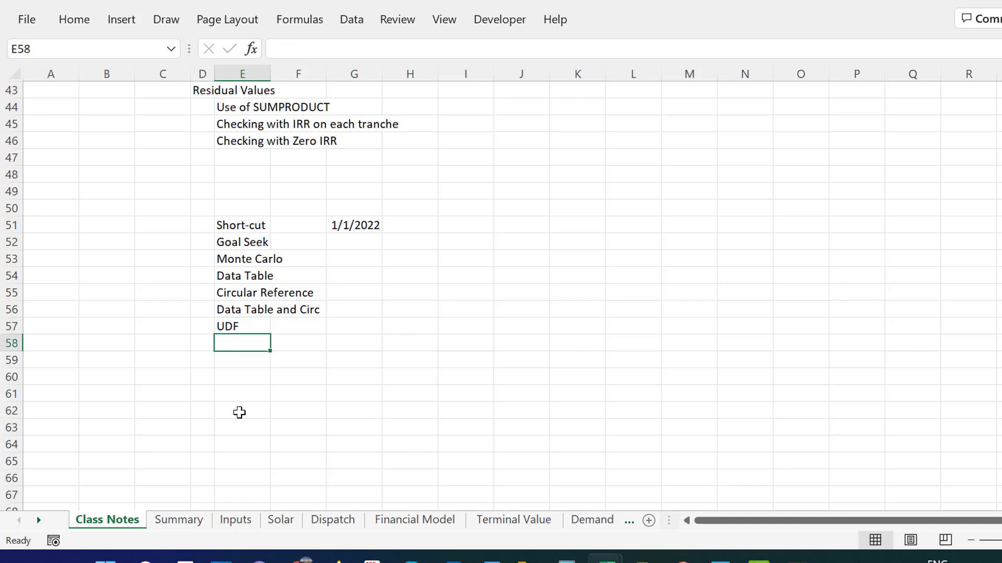
type("UDF")
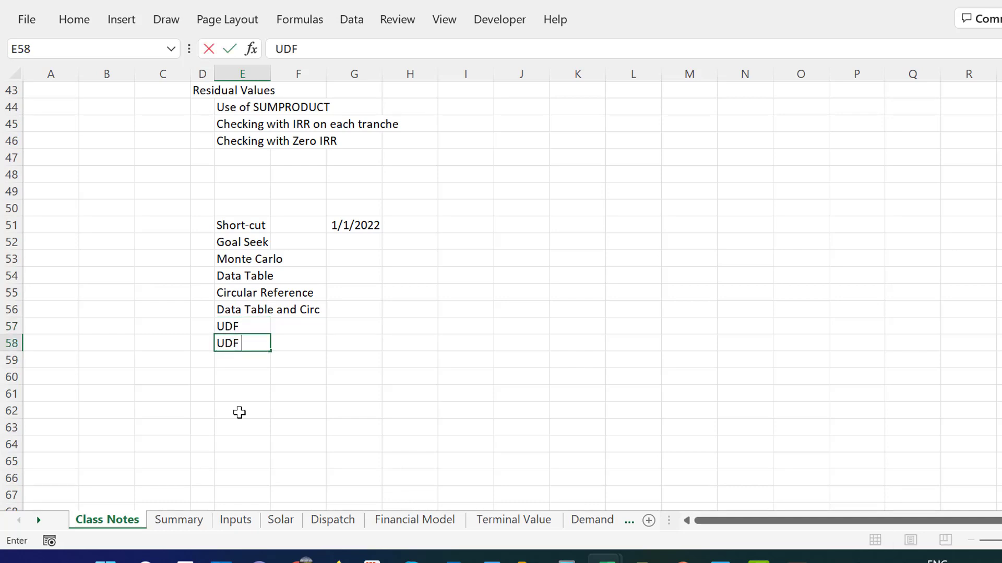
type(" for Circu")
key("Return")
key("Down")
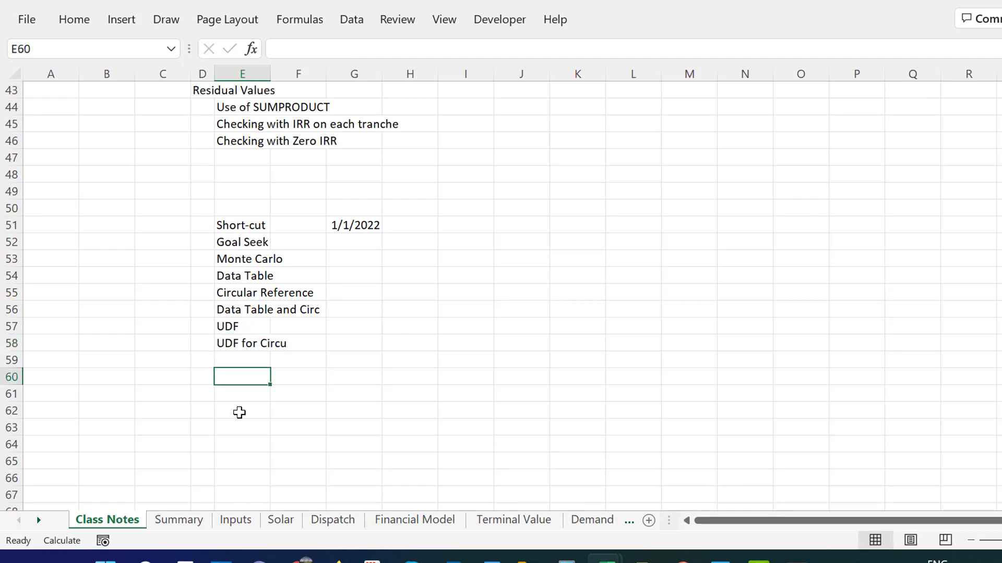
Return to the Short-cut note in E51, examine the Reset button and scenario controls on the Summary sheet, and come back to Class Notes.
key("Up")
key("Up")
key("Up")
key("ctrl+Up")
key("Up")
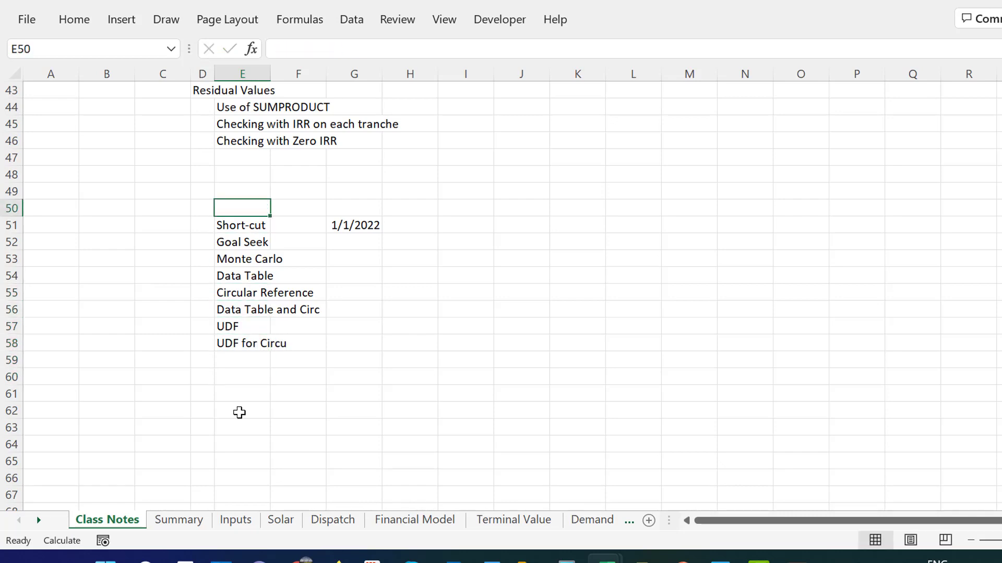
key("Down")
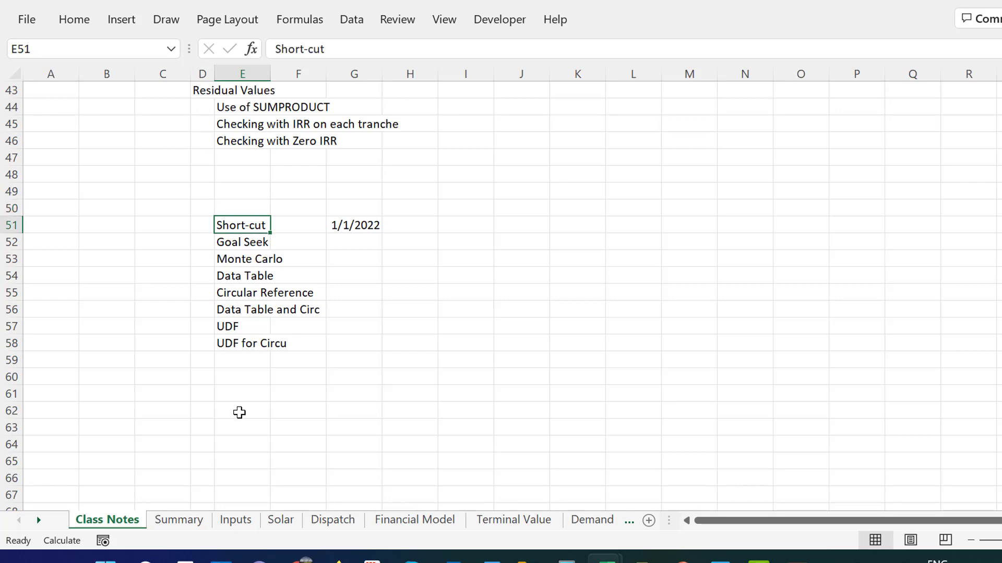
key("ctrl+Page_Down")
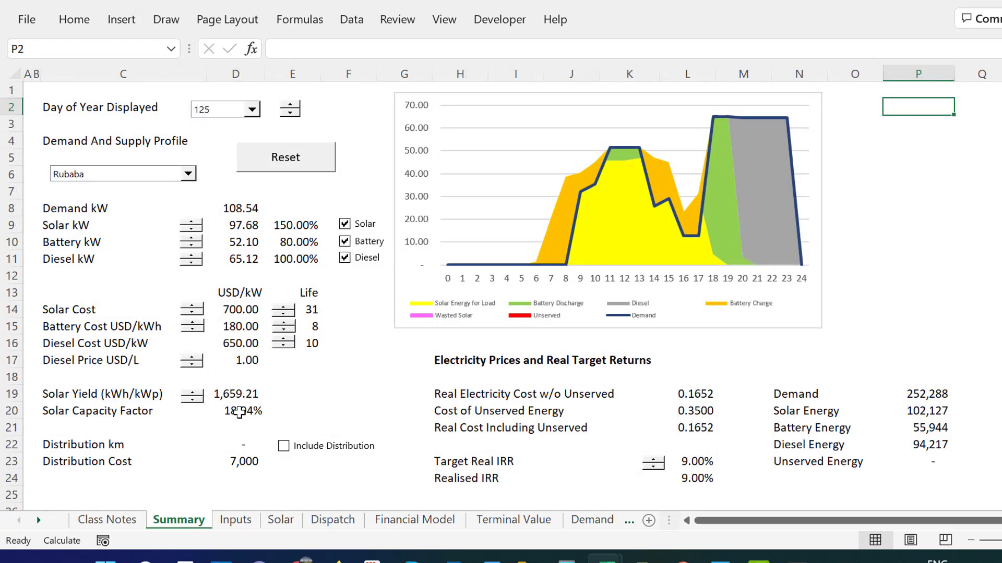
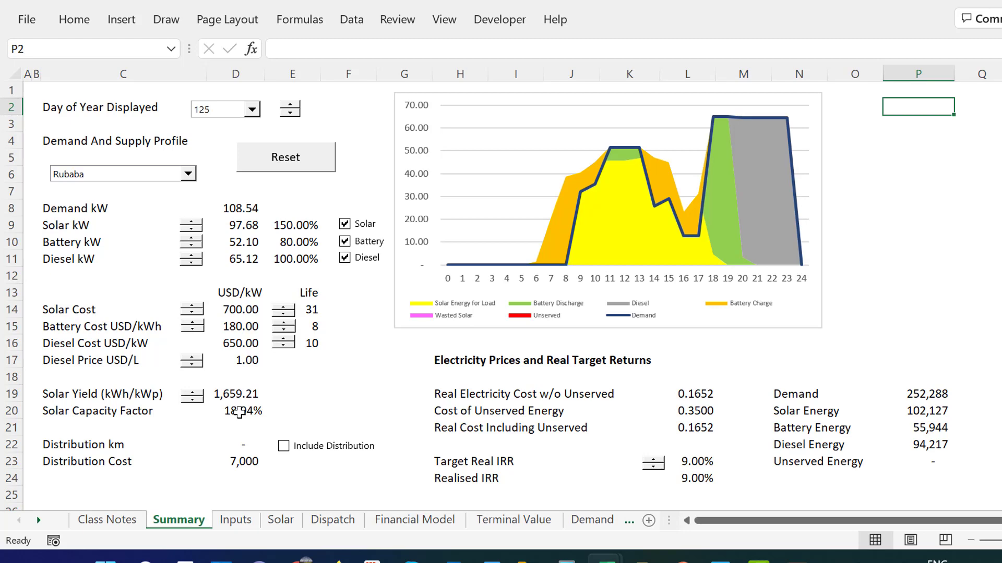
key("ctrl+Page_Up")
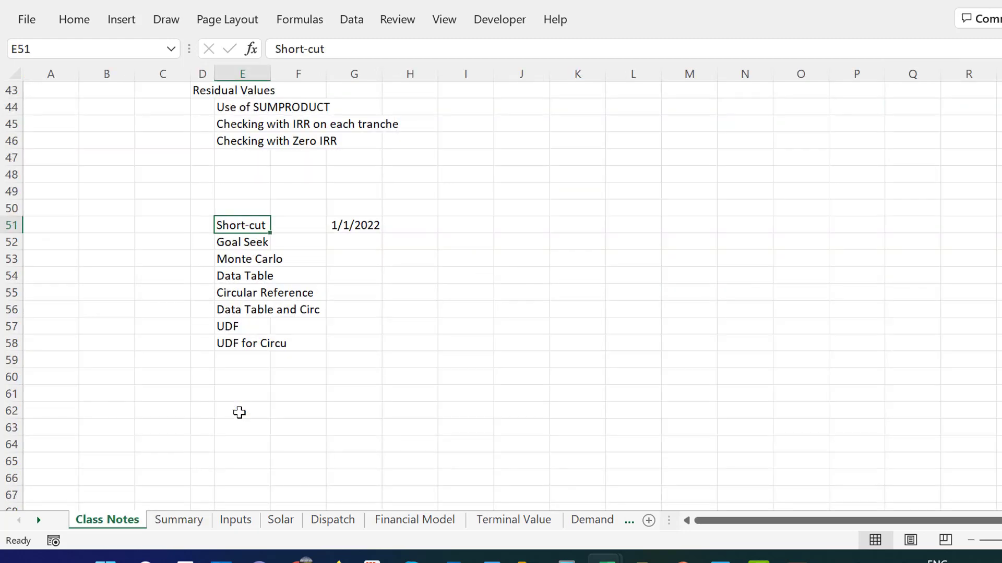
Insert a new row above the Goal Seek note and enter "Reset" in cell E52.
key("Down")
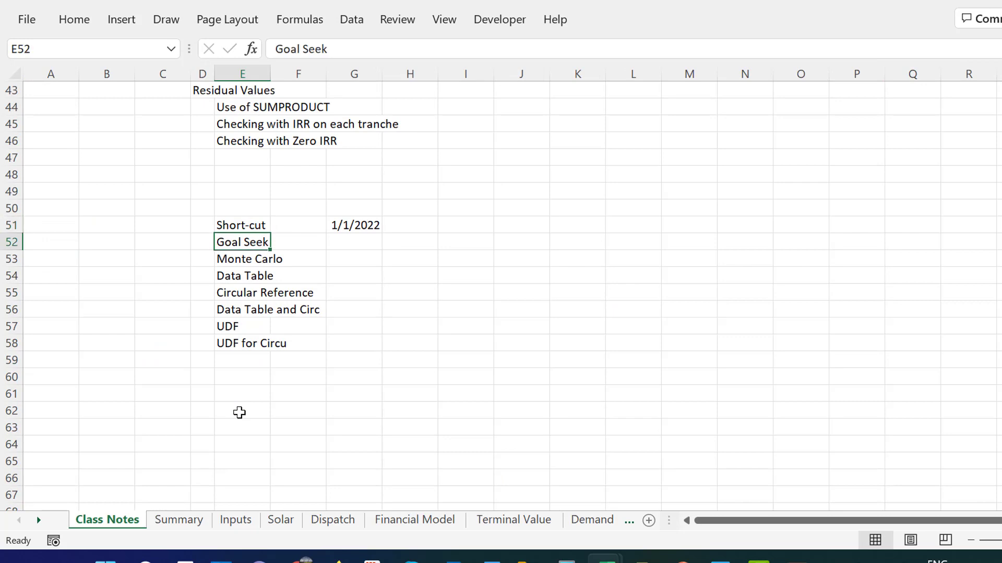
key("shift+space")
key("ctrl+shift+plus")
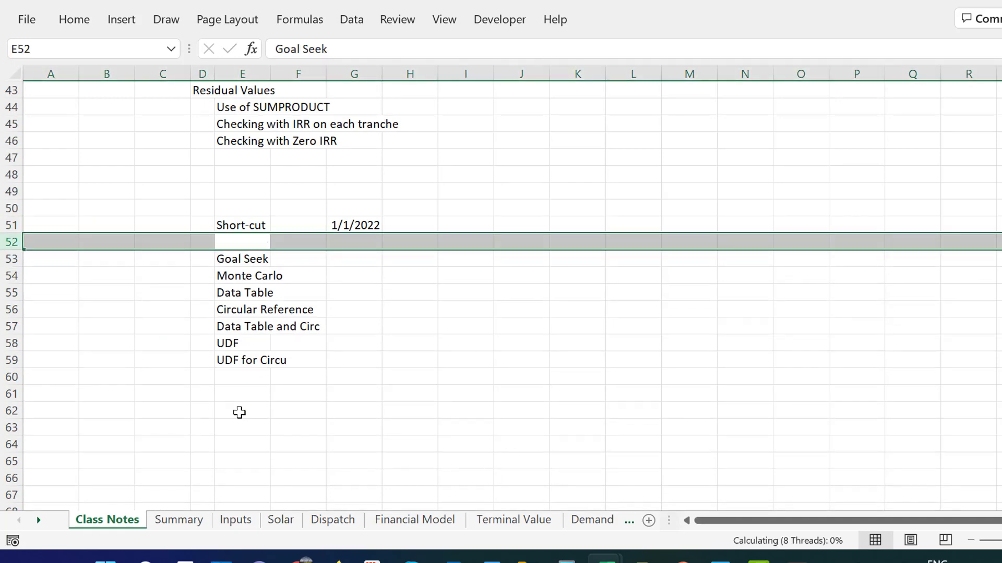
type("Reset")
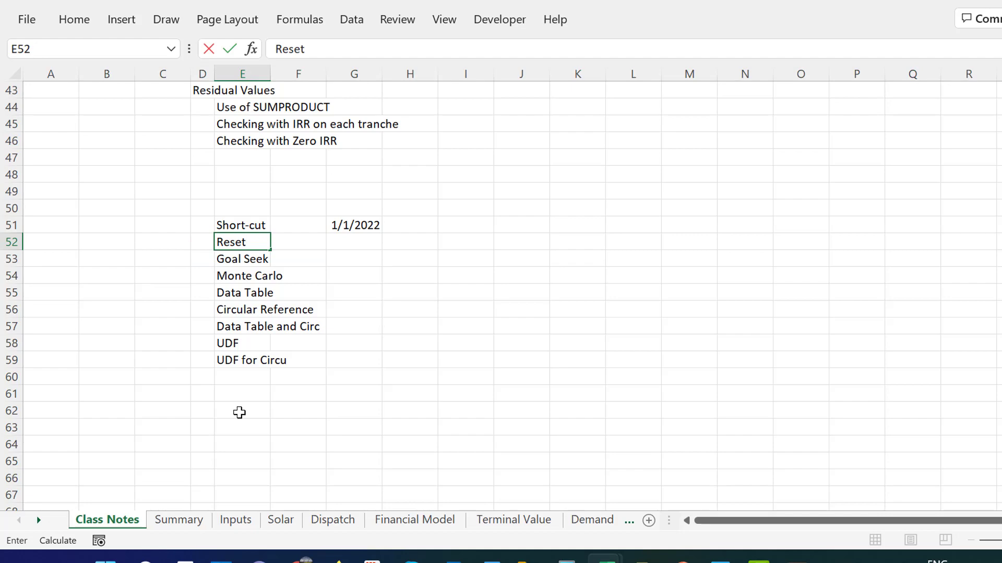
key("ctrl+Return")
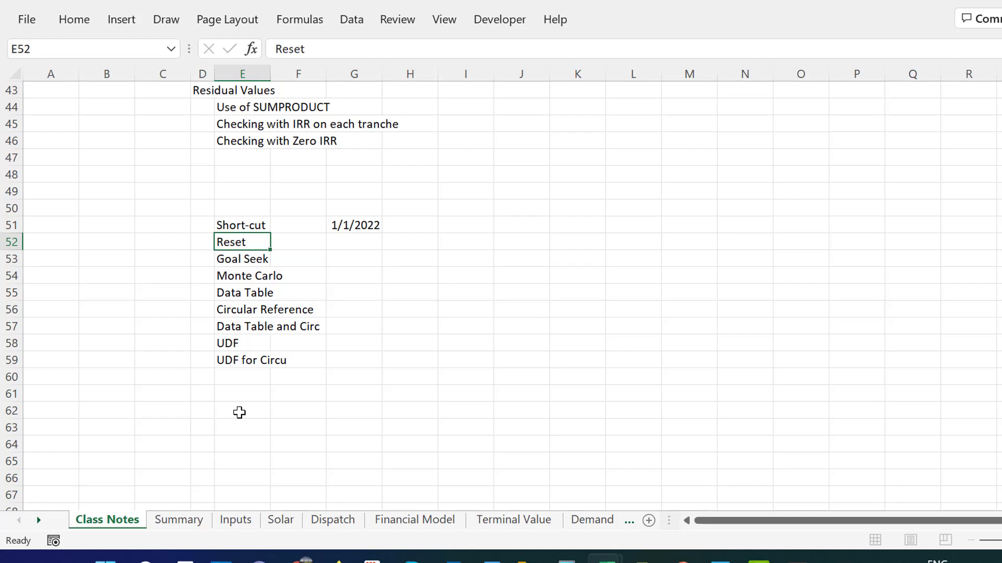
On the Inputs sheet, paste the list of all defined range names and their references starting in cell P48.
key("ctrl+Page_Down")
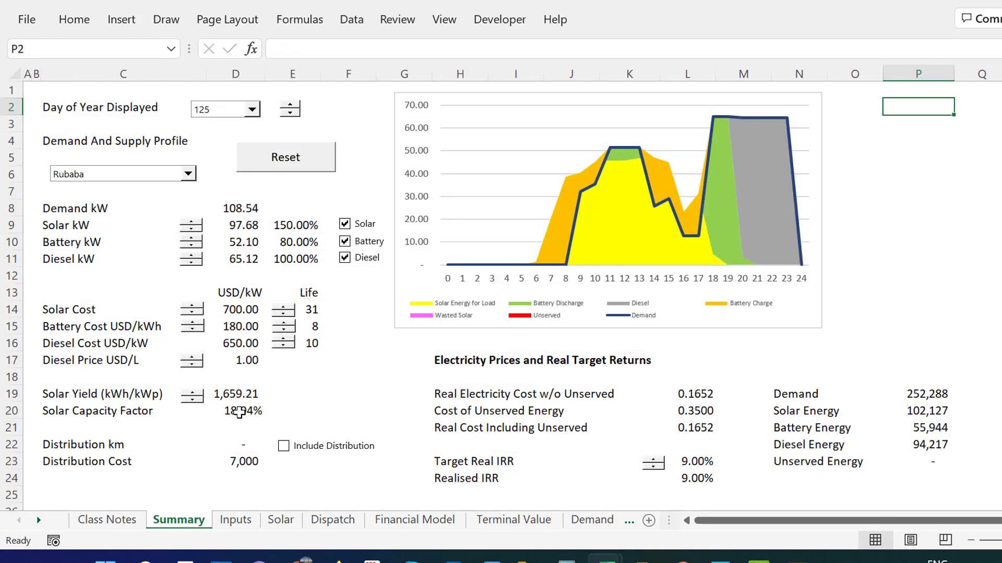
key("ctrl+Page_Down")
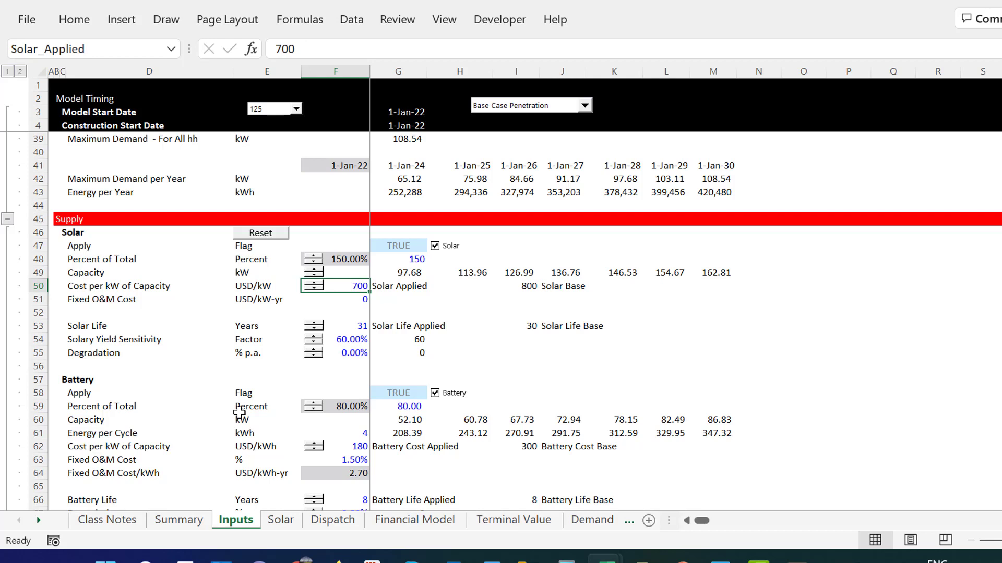
key("Left")
key("Right")
left_click(866, 263)
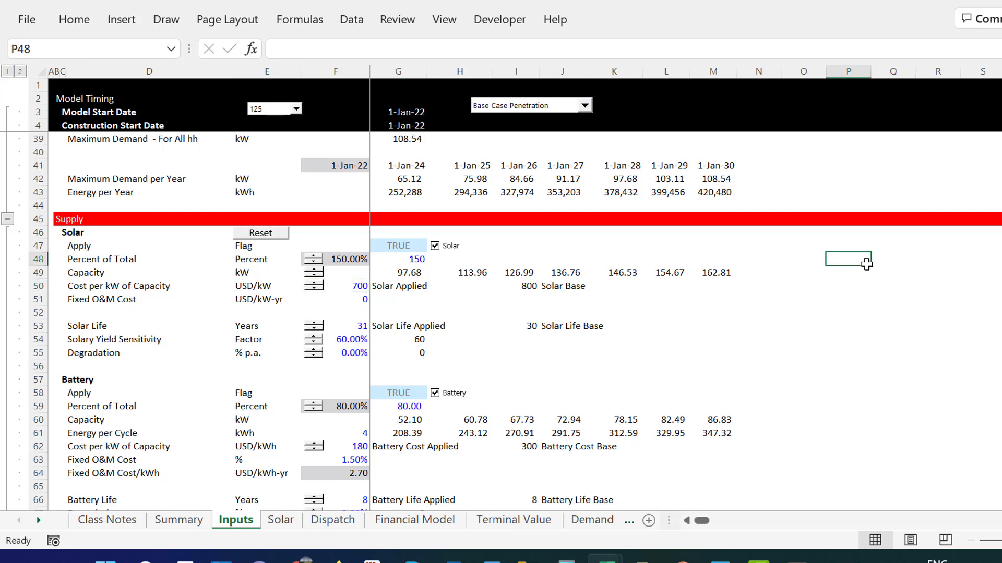
key("F3")
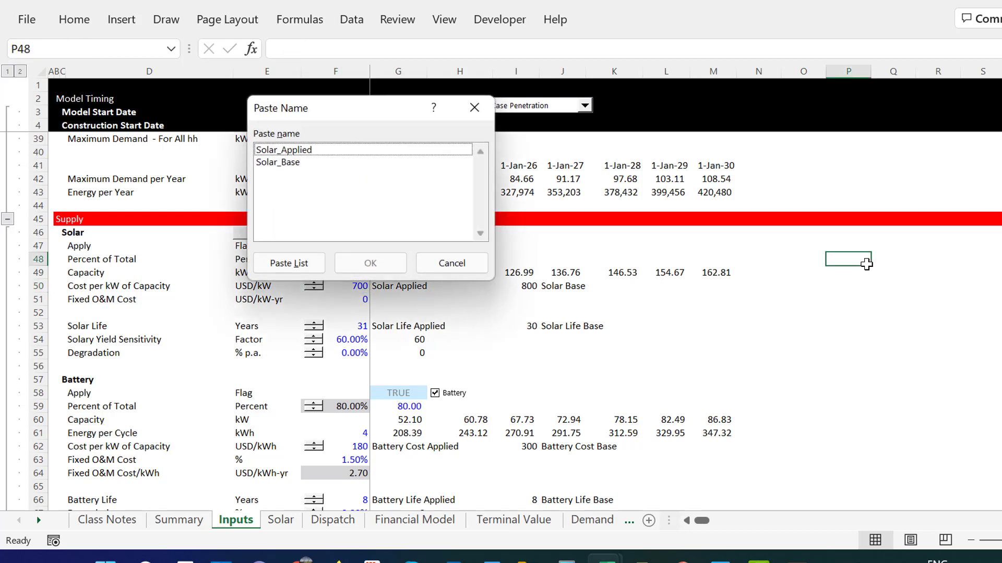
left_click(300, 265)
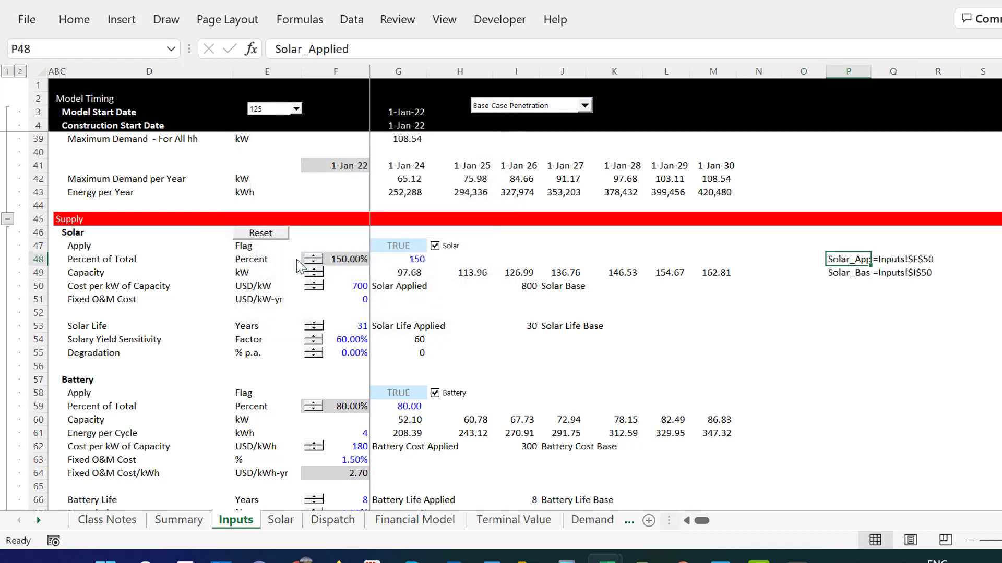
Clear the pasted list of range names and their cell references from P48:Q49 on the Inputs sheet.
key("Right")
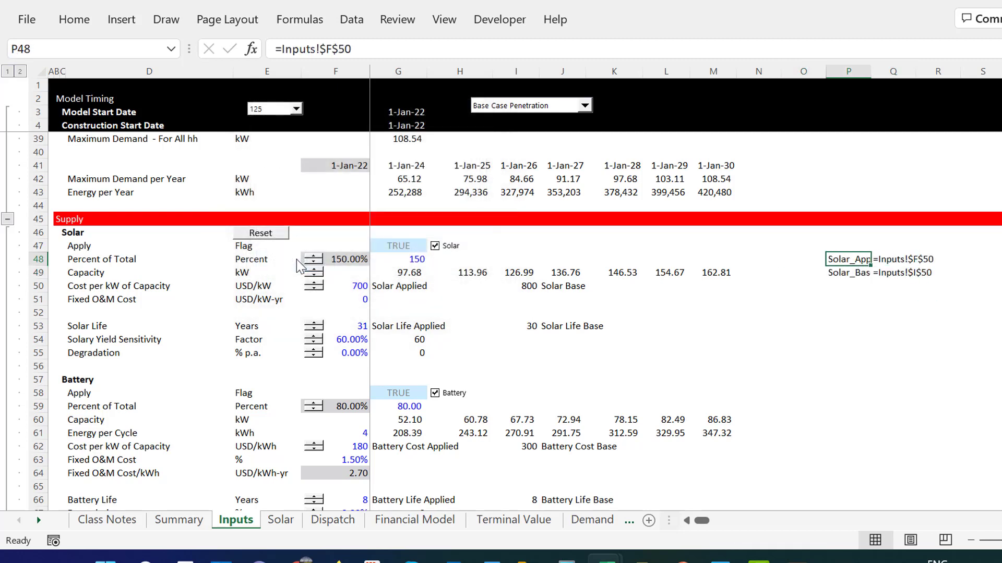
key("Left")
key("Right")
key("Right")
key("Left")
key("Left")
key("Left")
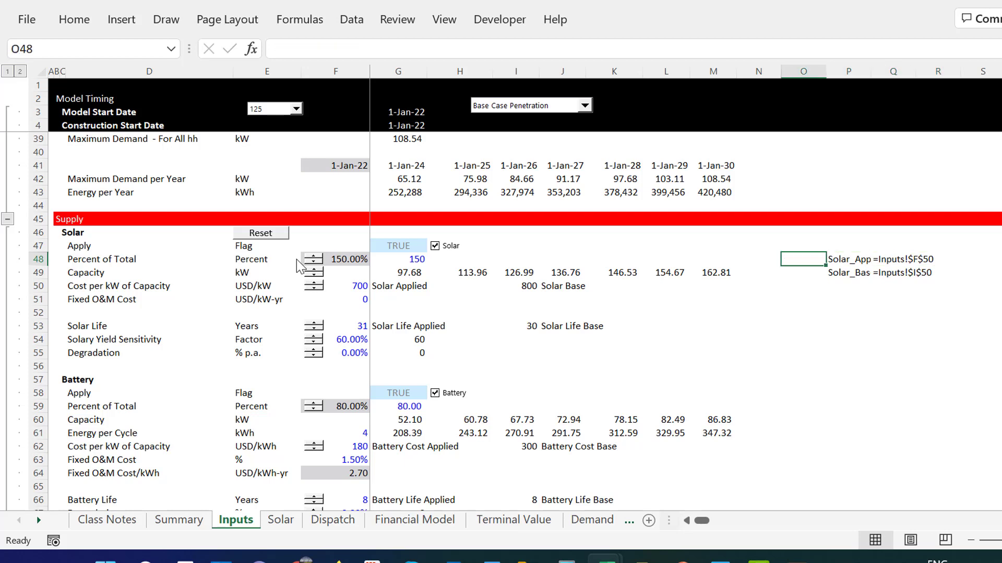
key("Right")
key("Right")
key("shift+Down")
key("Delete")
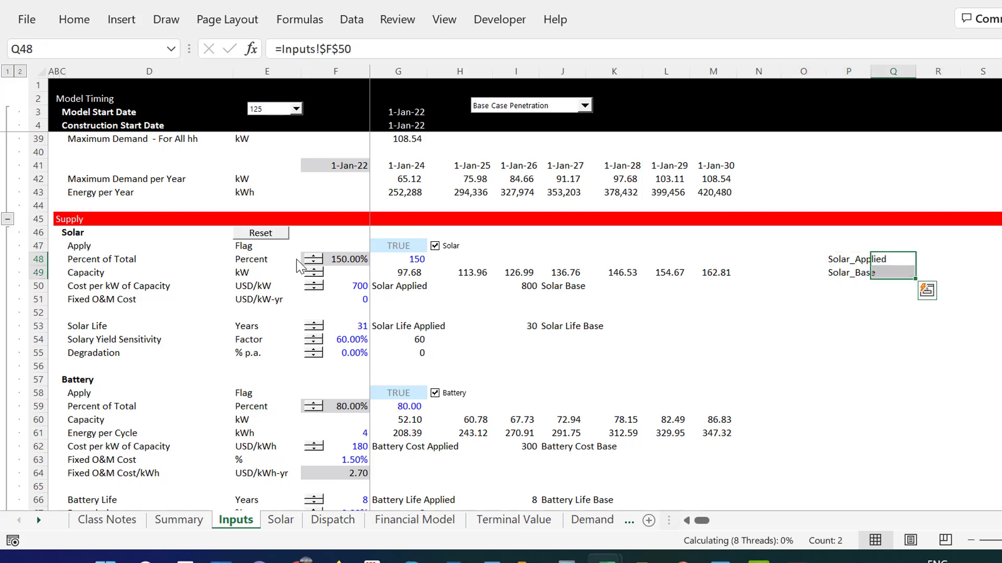
key("Left")
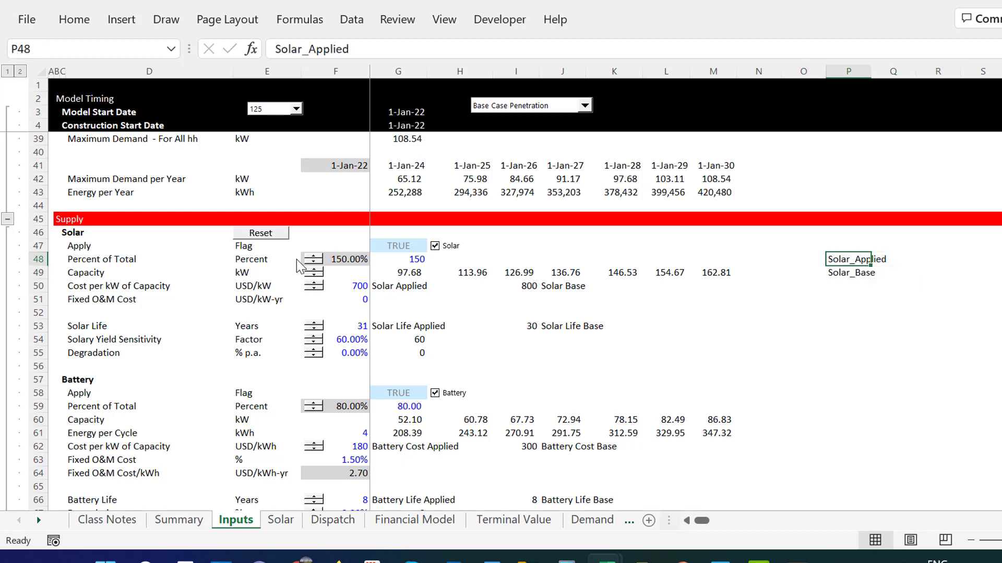
key("shift+Down")
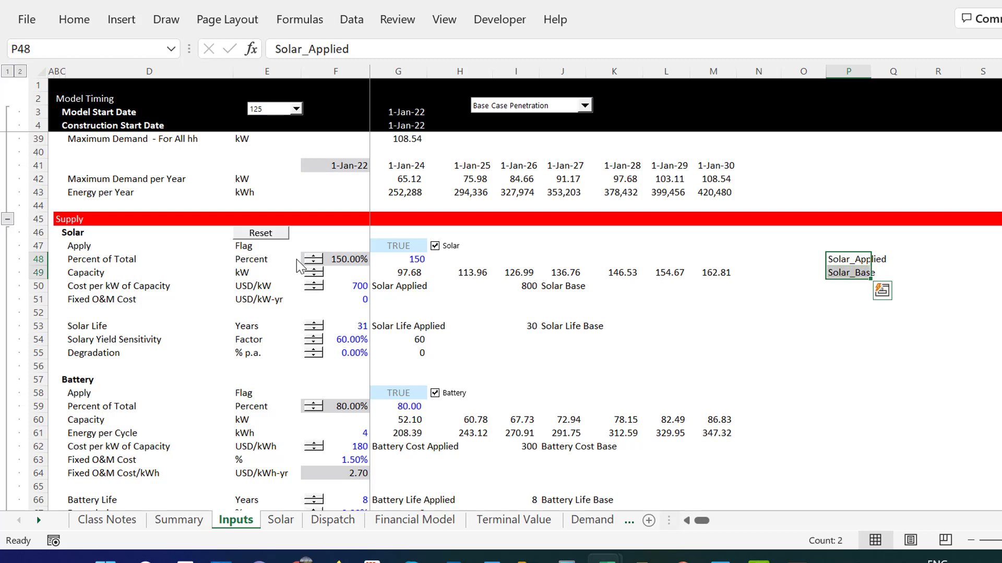
key("Delete")
key("Left")
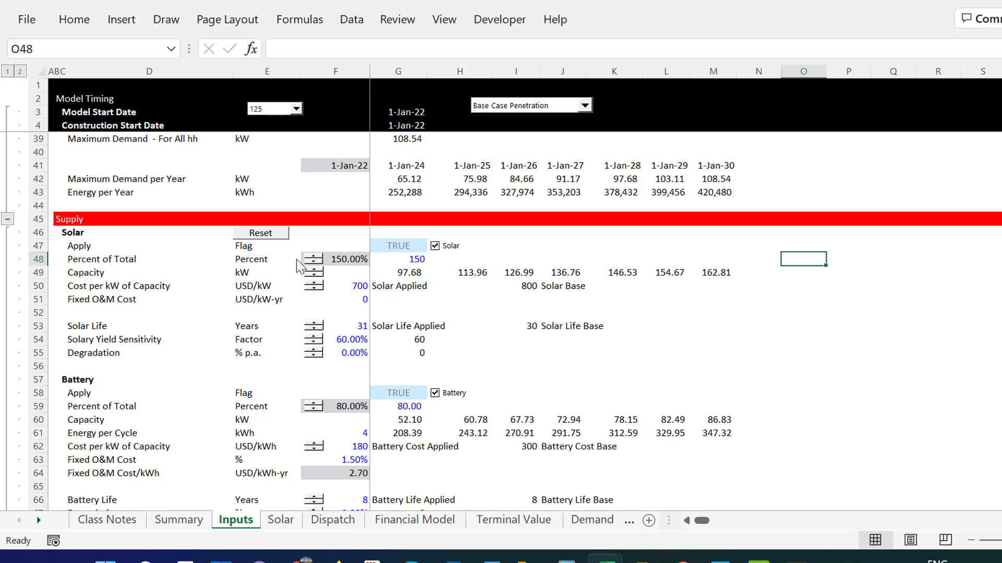
Set the Solar Base cost per kW of capacity in cell I50 to 650.
key("Left")
key("Left")
key("Left")
key("Left")
key("Left")
key("Left")
key("Left")
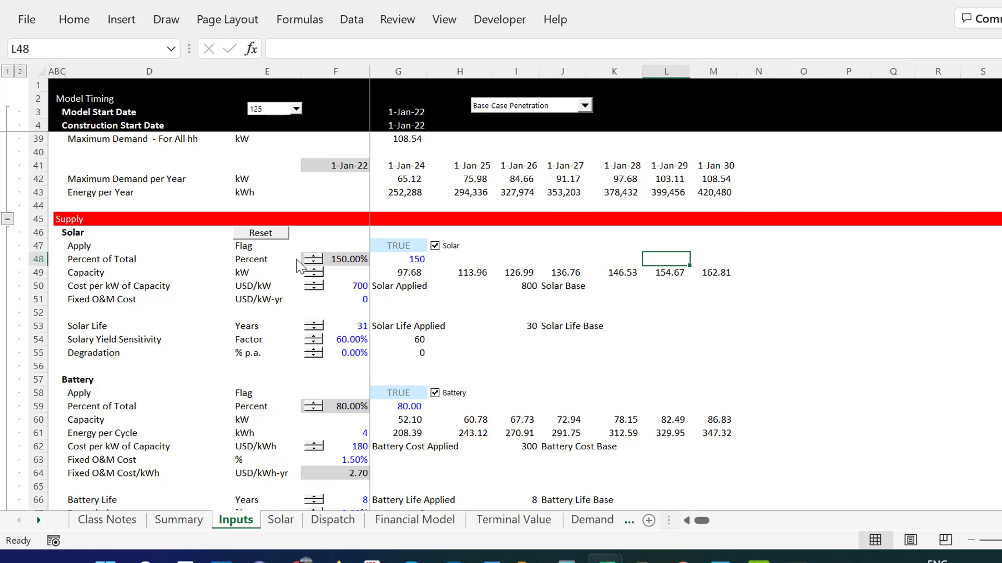
key("Down")
key("Down")
key("Left")
key("Left")
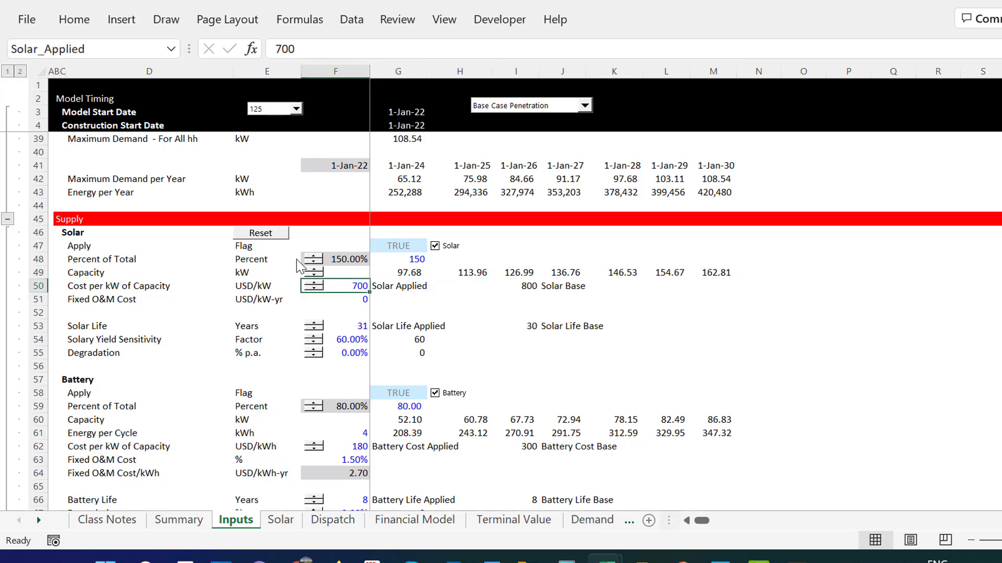
key("Right")
key("Right")
key("Right")
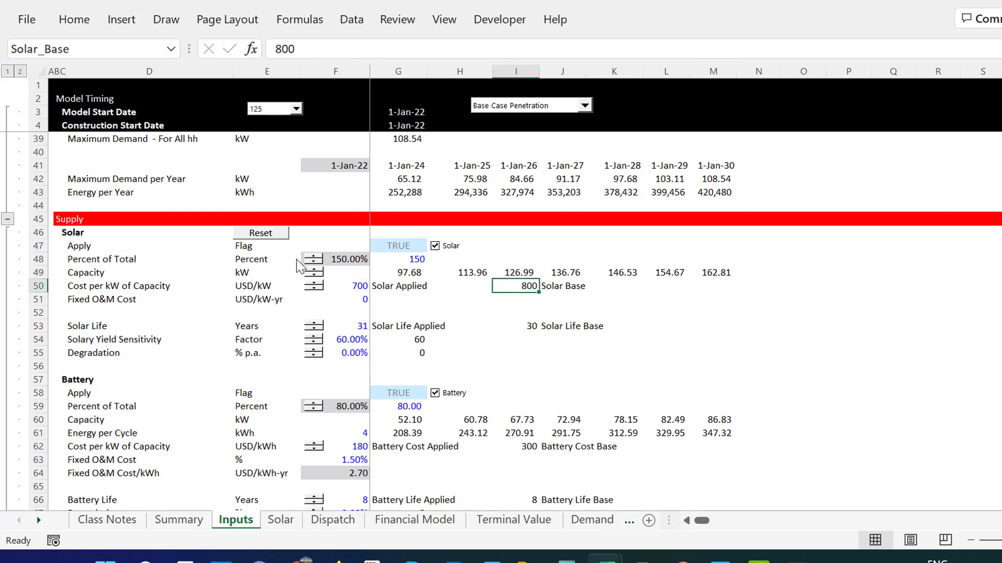
type("650")
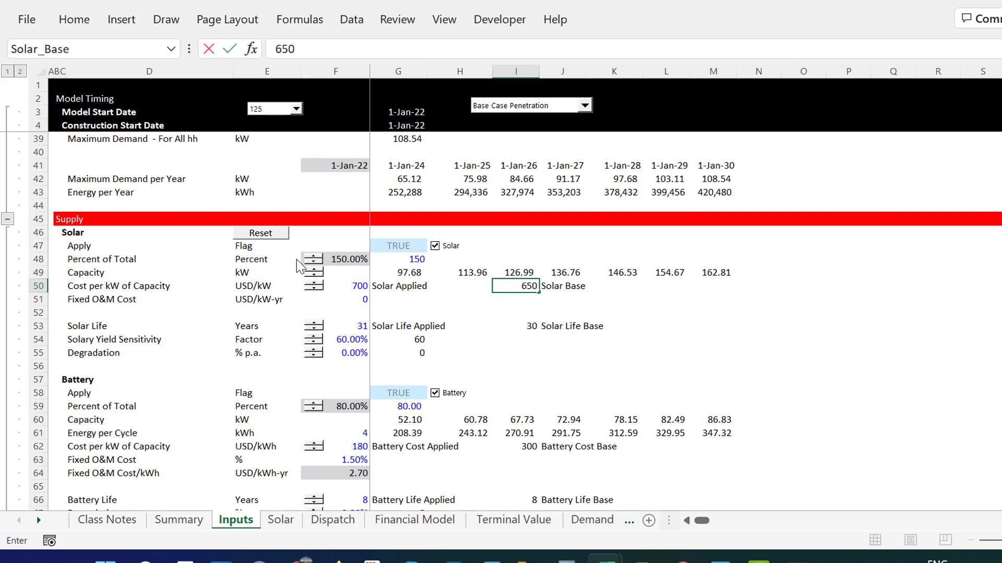
key("Return")
key("Up")
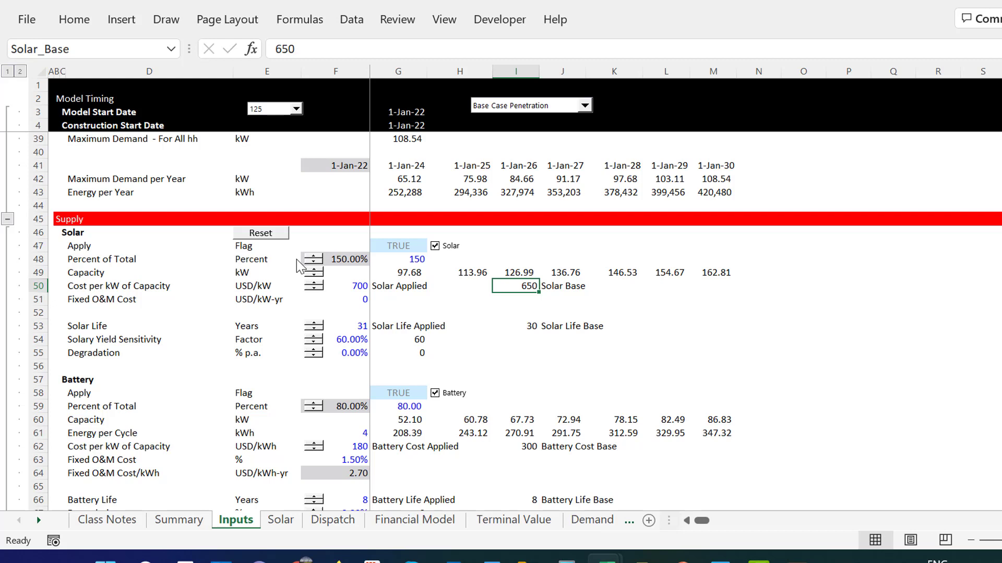
Compare the range names and values of the Solar Base cell I50 and the Solar Applied cell F50.
key("Right")
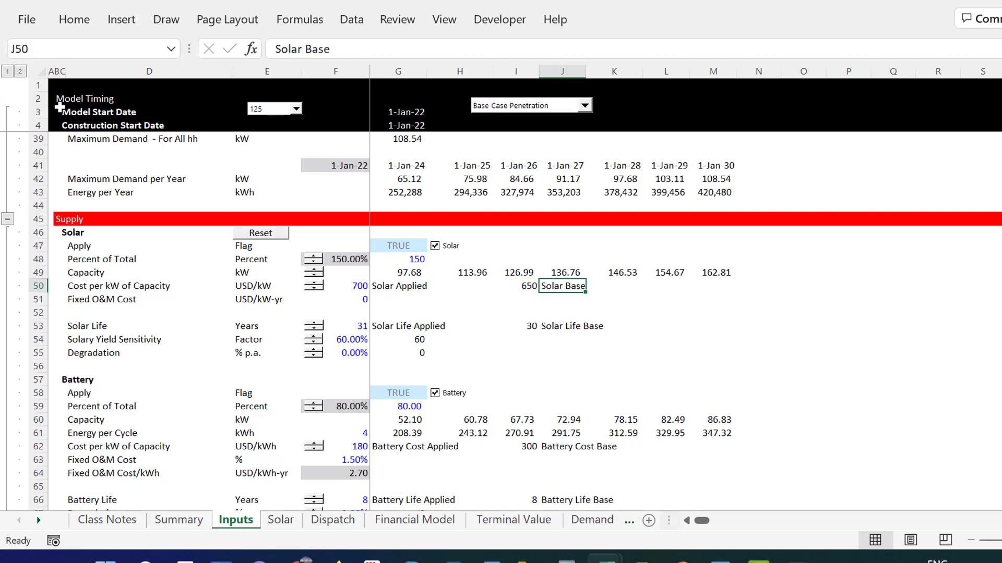
key("Left")
key("Left")
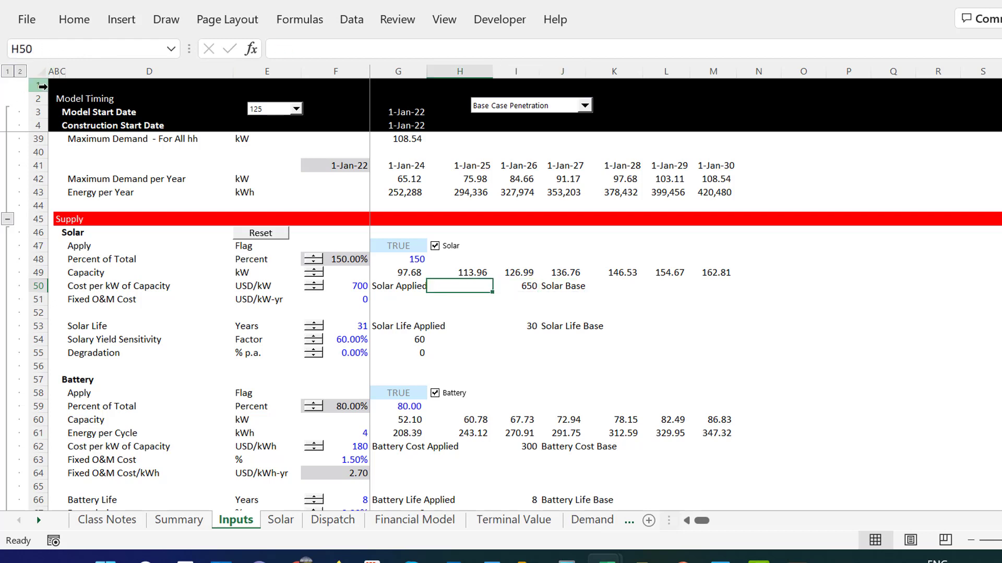
key("Right")
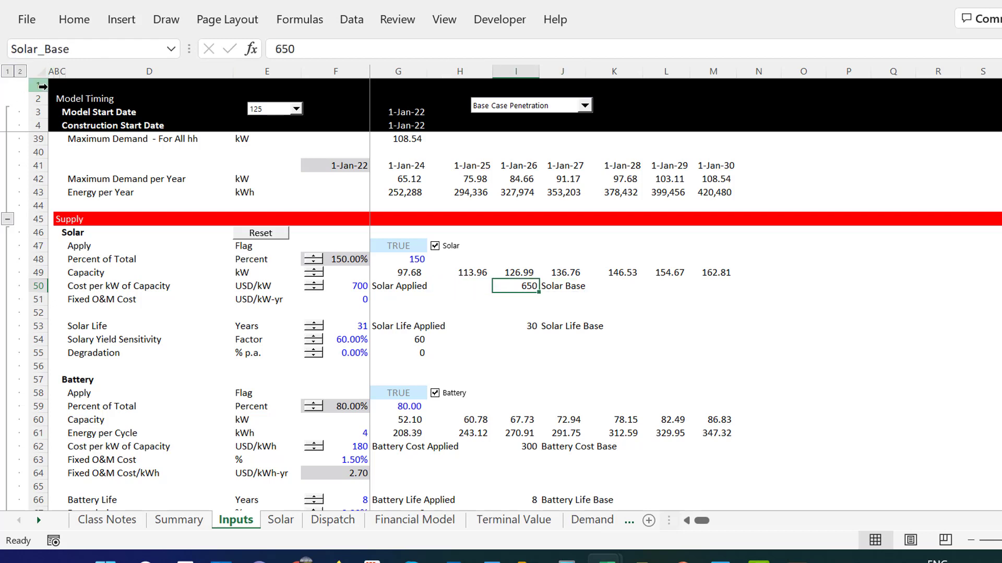
key("Left")
key("Left")
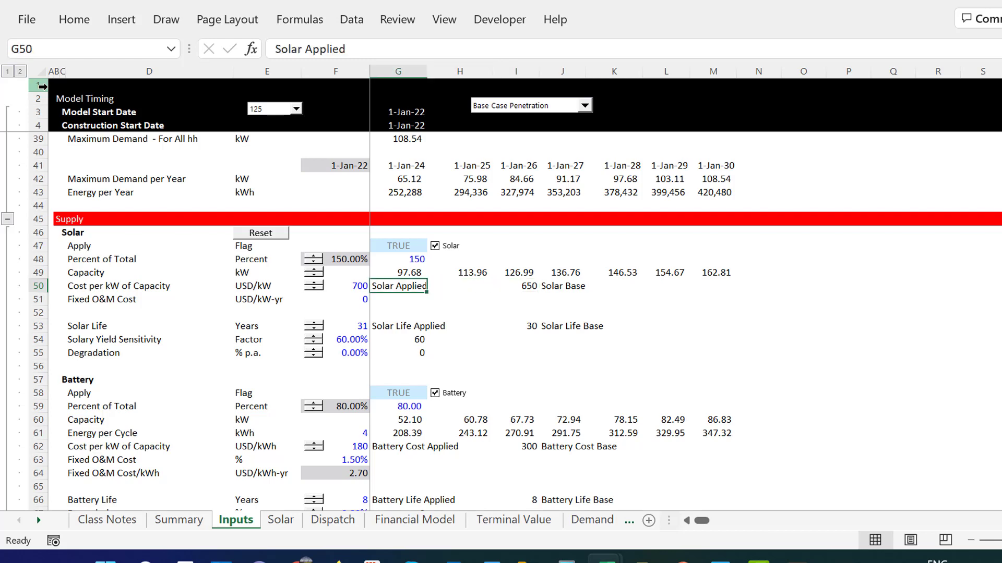
key("Left")
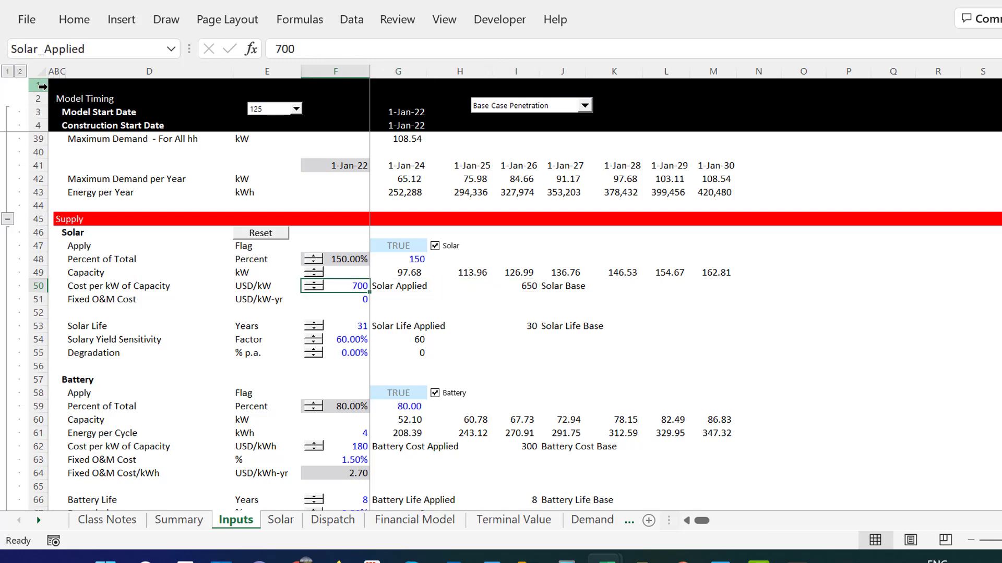
key("Right")
key("Right")
key("Right")
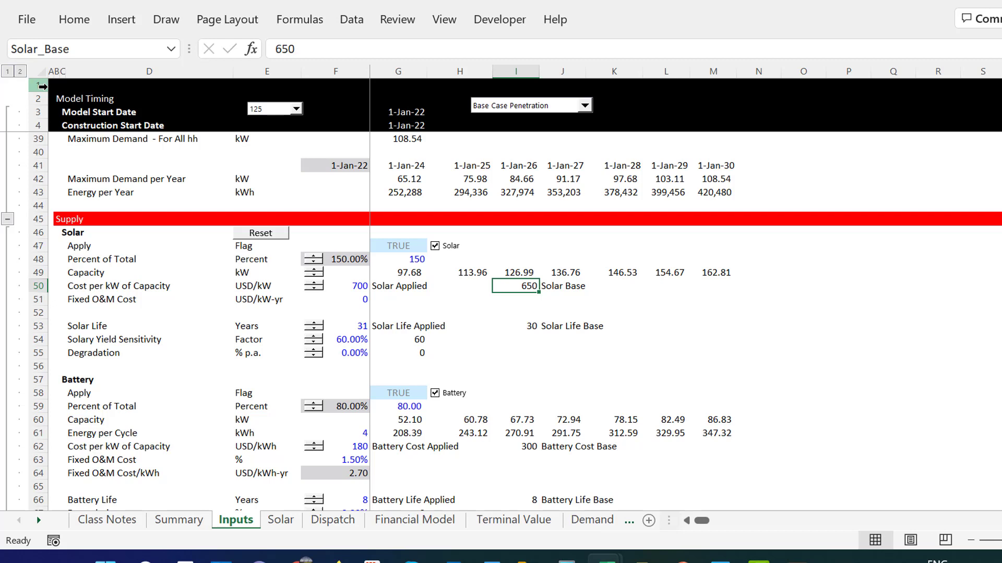
Insert a blank row above the solar Cost per kW of Capacity row, and undo the insertion.
key("shift+space")
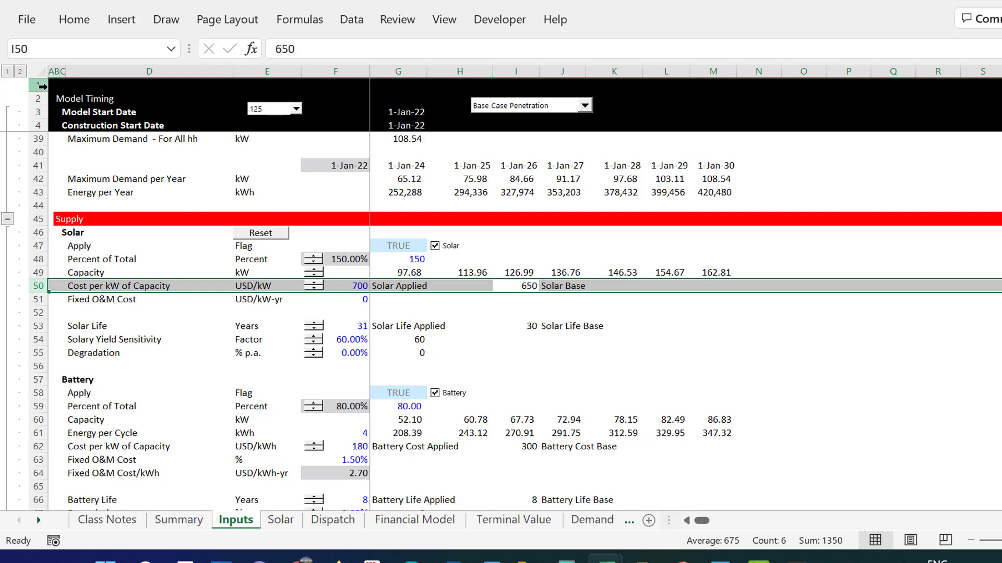
key("Up")
key("Down")
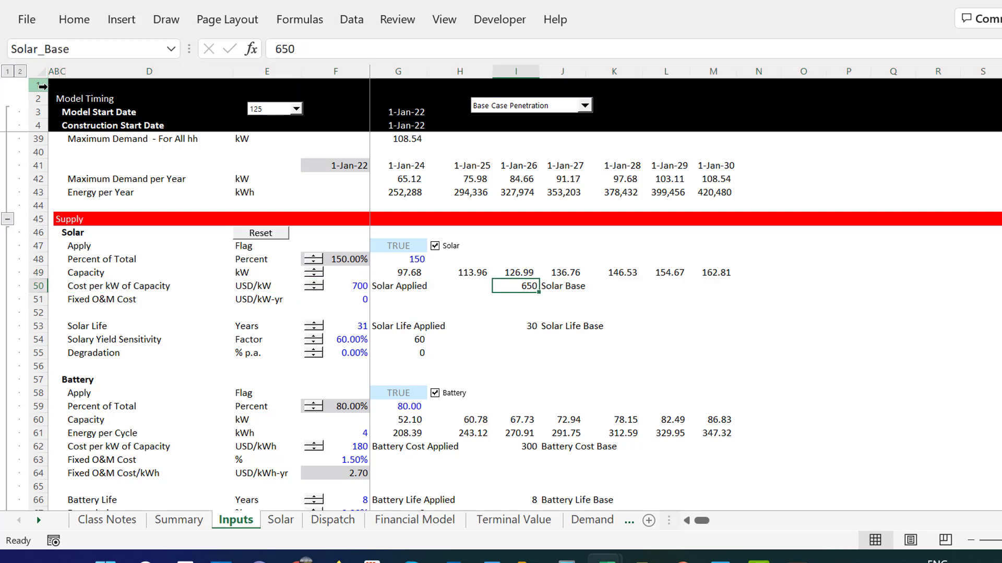
key("shift+space")
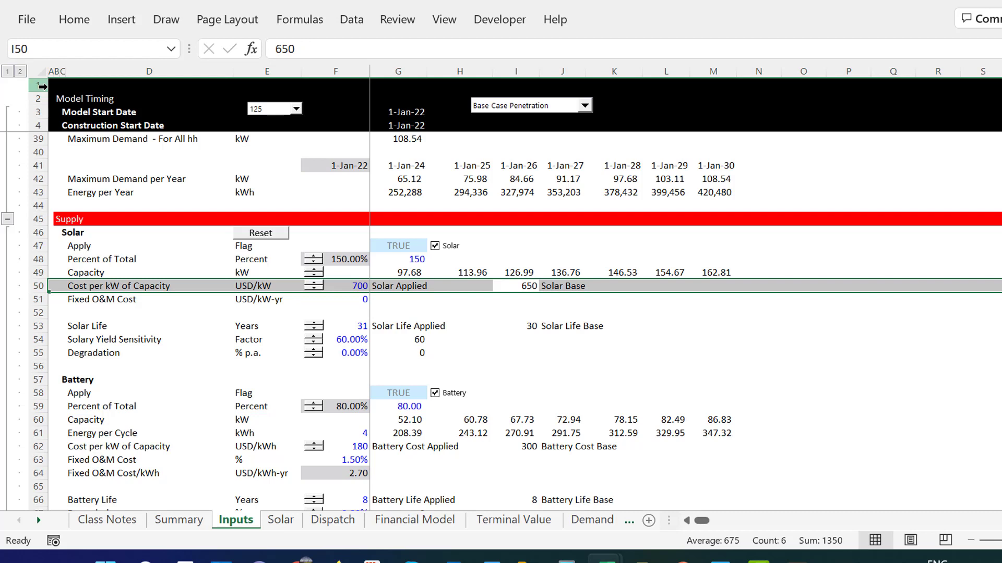
key("ctrl+shift+plus")
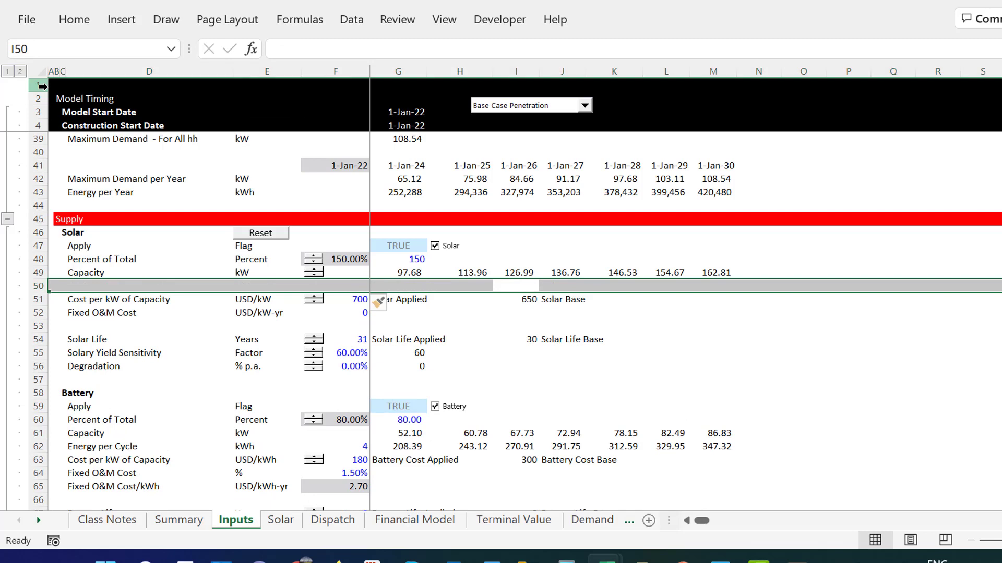
key("ctrl+z")
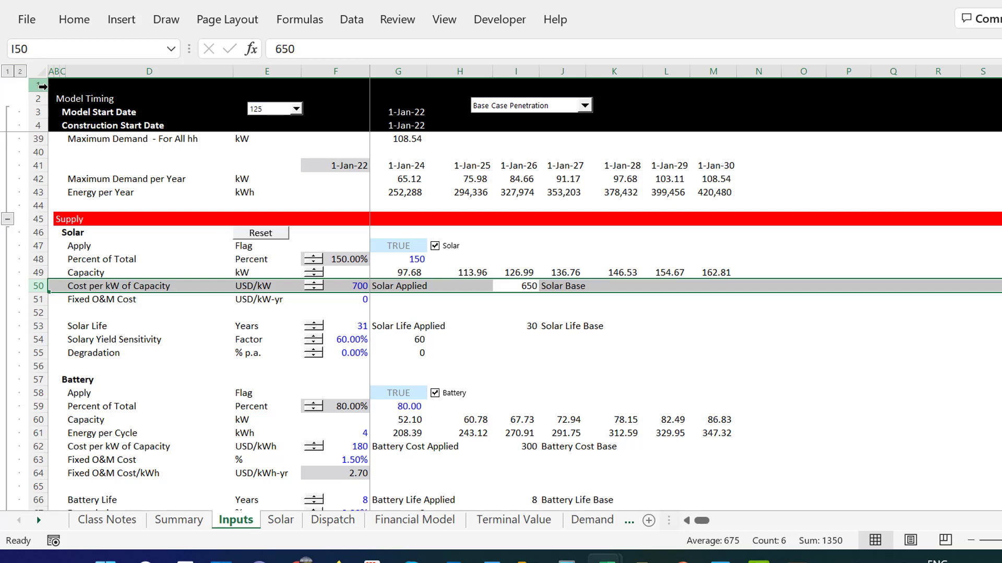
Review the solar cost cells I50 and F50, and check the workbook's defined names in the Name Manager.
left_click(483, 342)
key("Up")
key("Up")
key("Up")
key("Up")
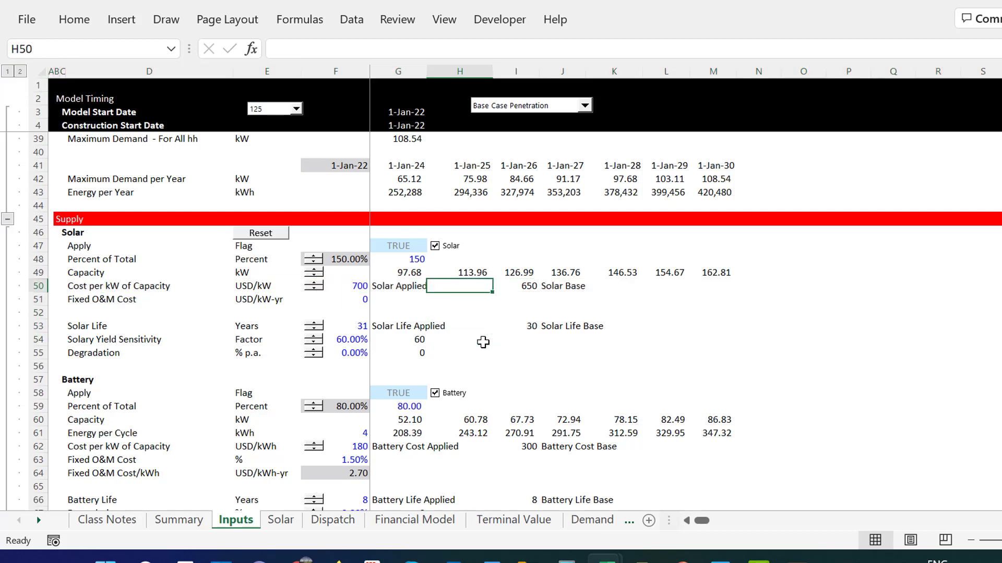
key("Right")
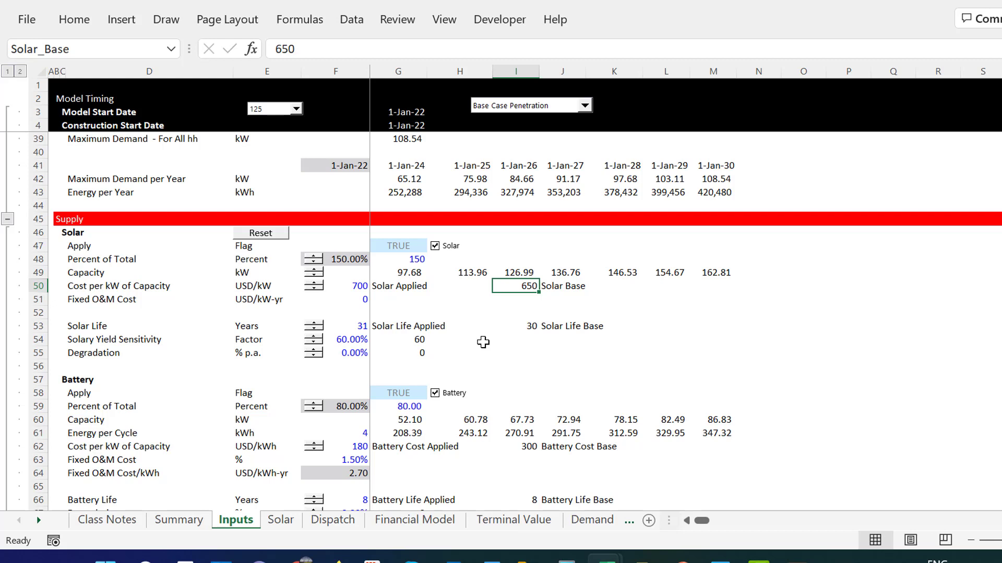
key("Left")
key("Left")
key("Left")
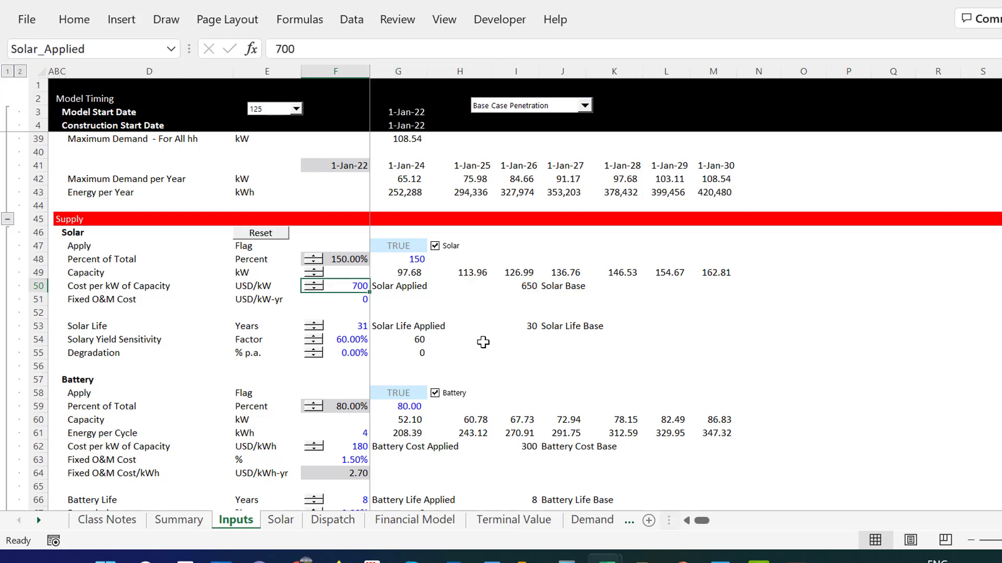
key("shift+Right")
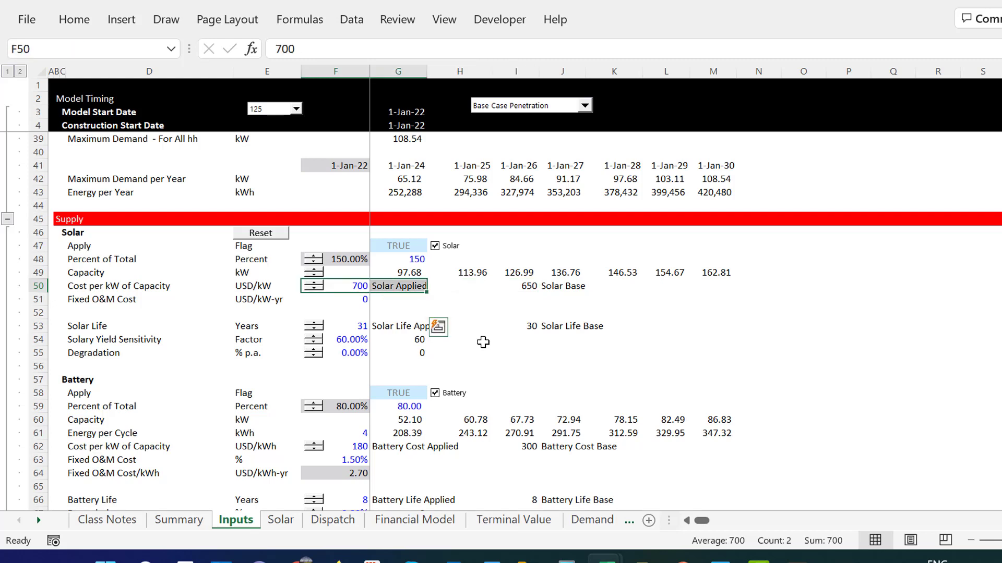
key("Left")
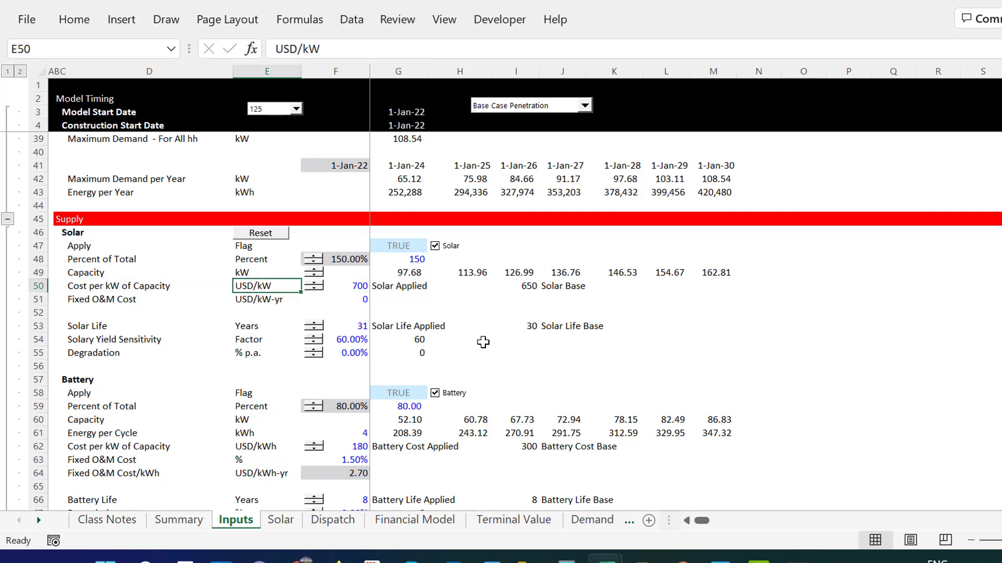
key("Right")
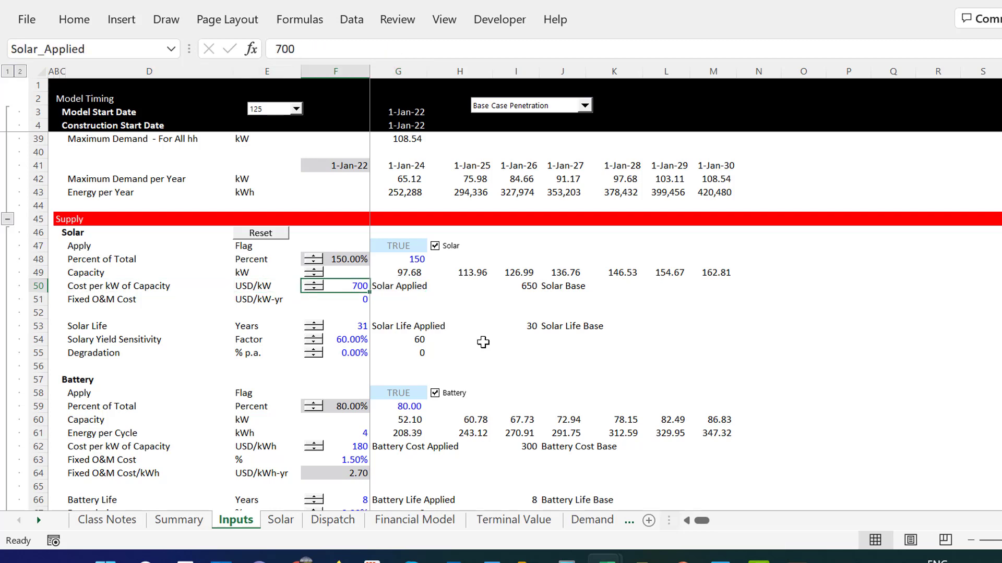
key("ctrl+F3")
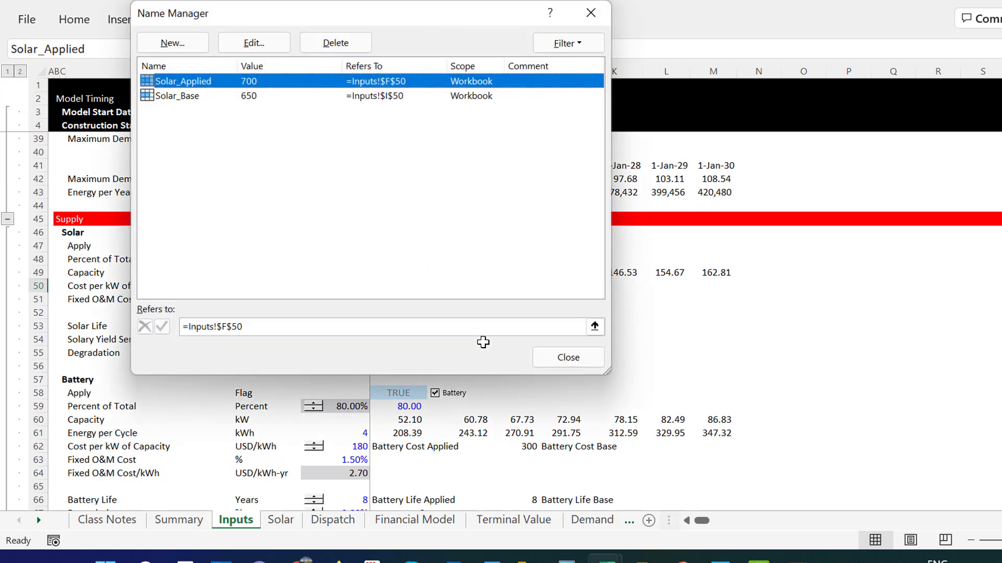
left_click(600, 2)
Create a range name for the applied solar cost in F50 from its Solar Applied label, using the right column.
key("Left")
key("Right")
key("shift+Right")
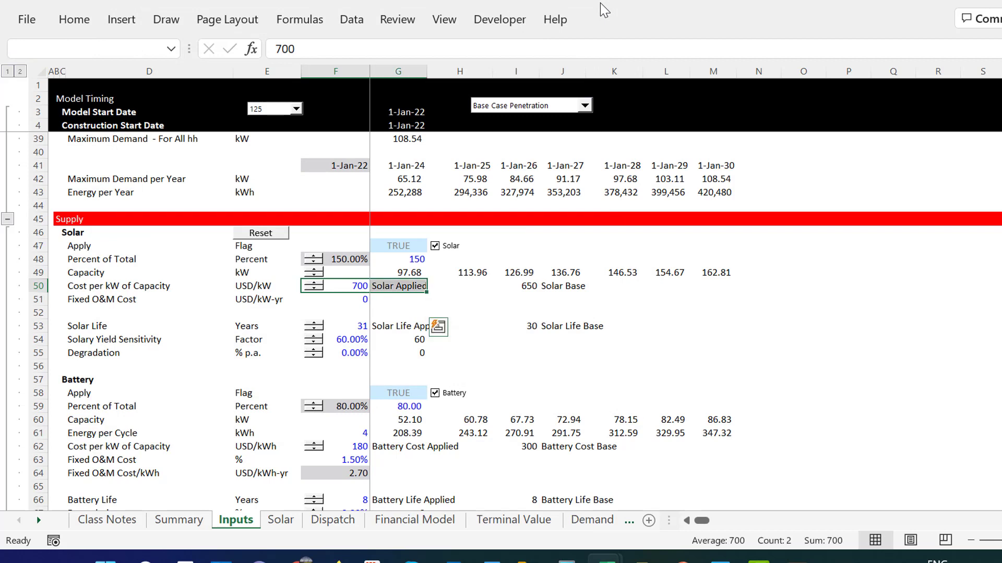
key("ctrl+shift+F3")
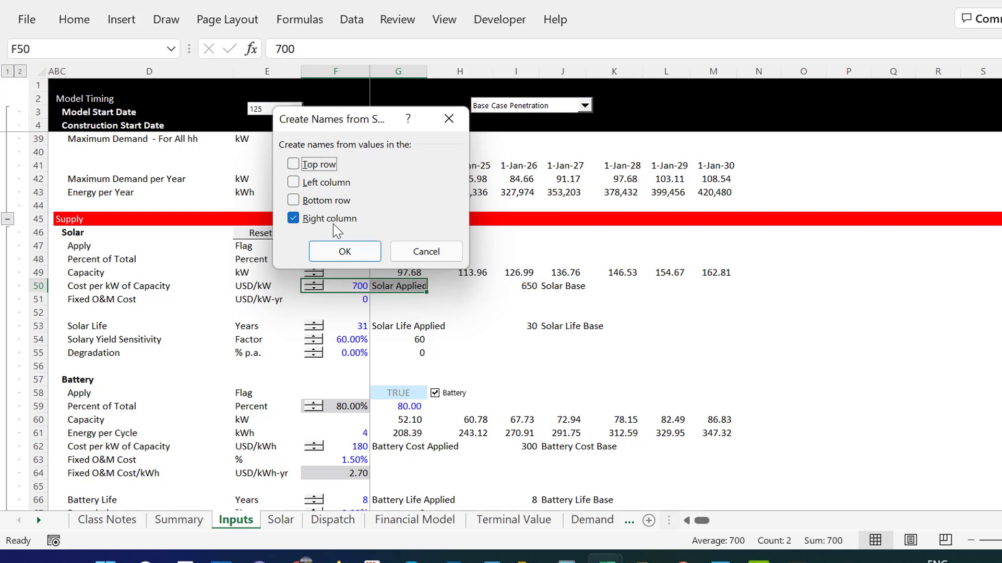
key("Return")
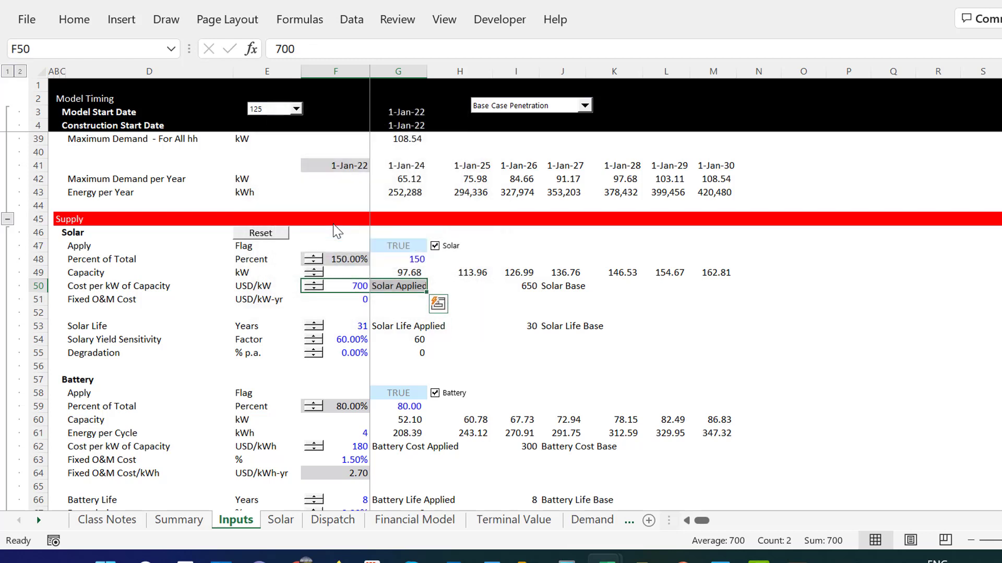
Create a range name for the base solar cost in I50 from its Solar Base label, using the right column.
key("Right")
key("Right")
key("Right")
key("shift+Right")
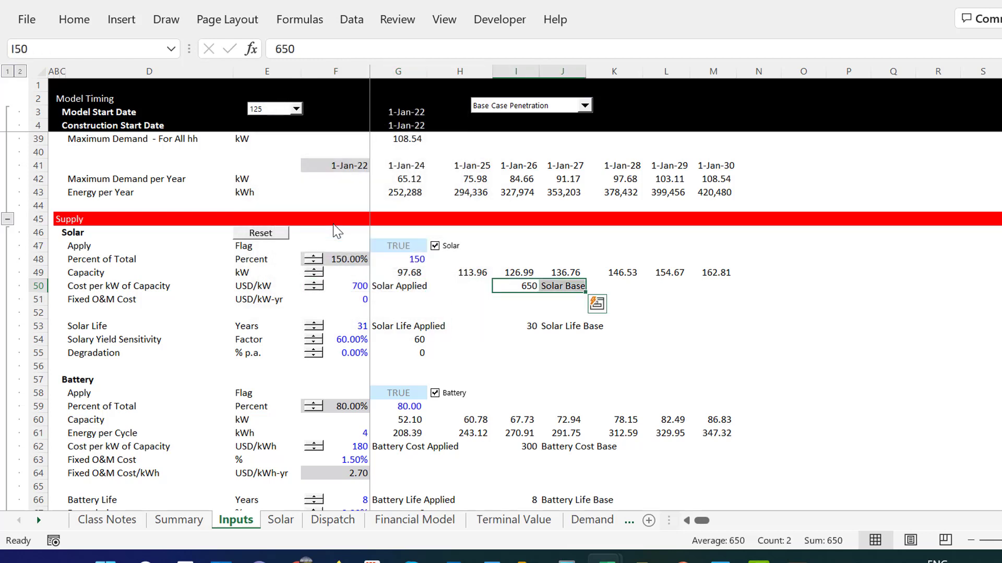
key("ctrl+shift+F3")
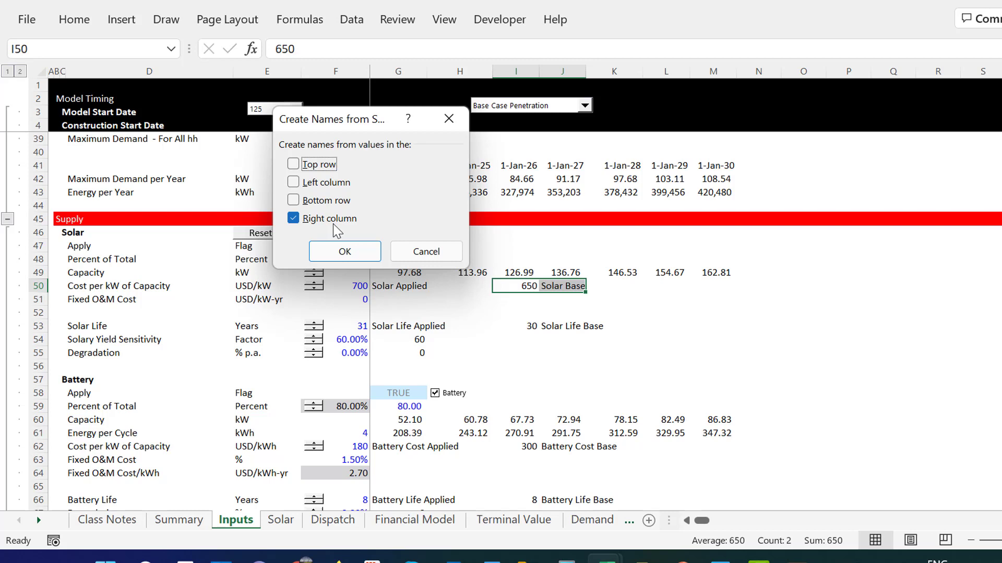
key("Return")
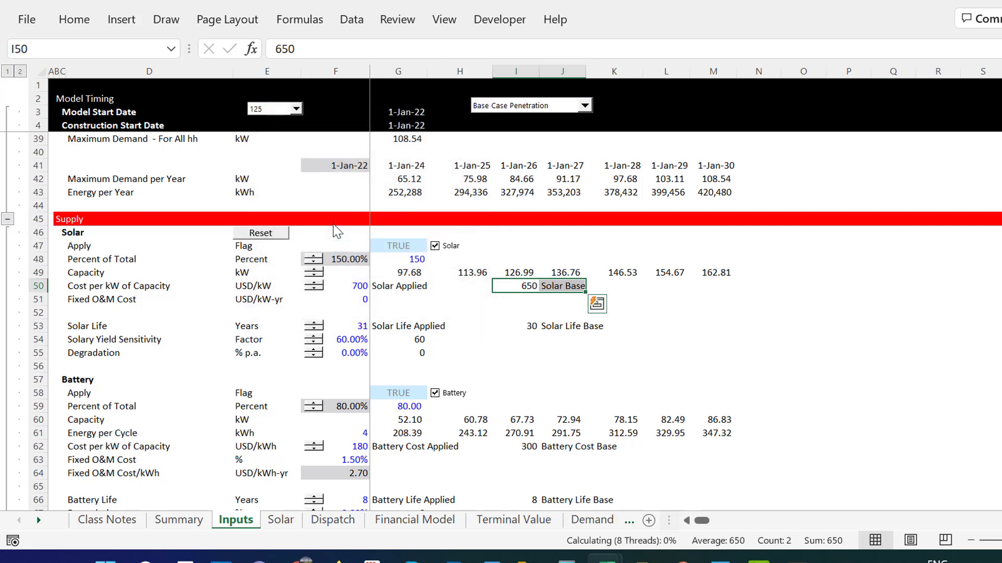
Name the applied solar life cell F53 from the Solar Life Applied label beside it.
key("Down")
key("Left")
key("Down")
key("Down")
key("Left")
key("Left")
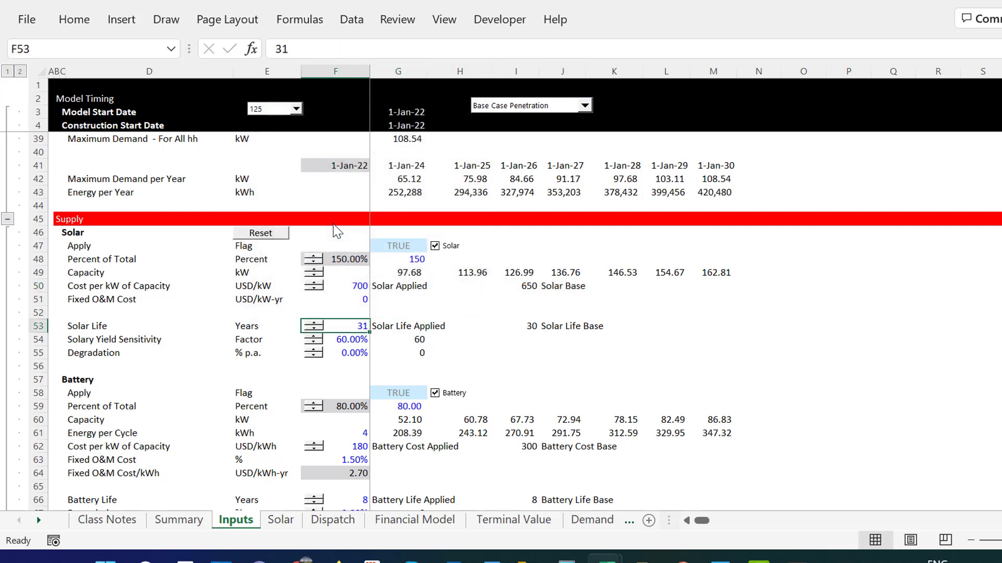
key("shift+Right")
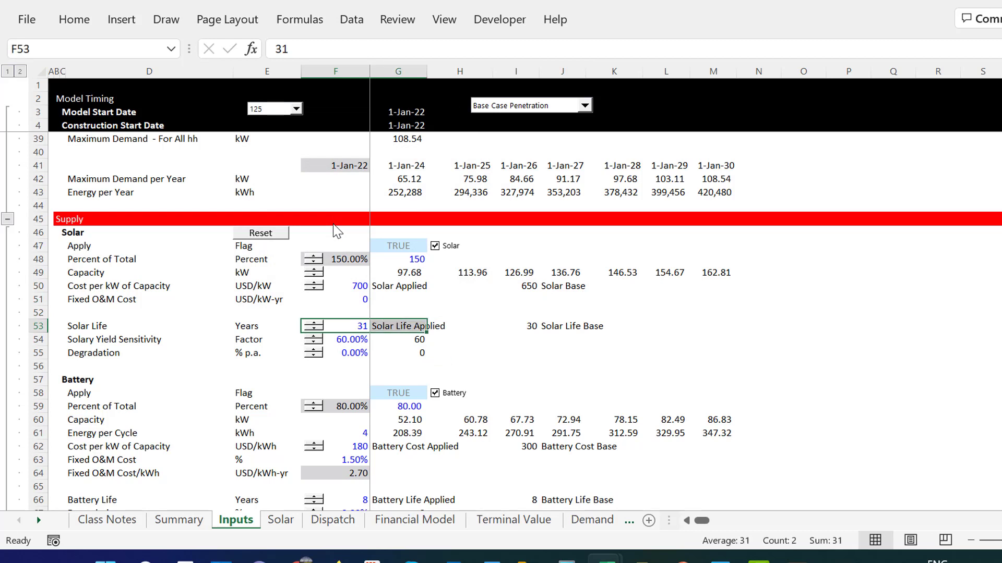
key("ctrl+shift+F3")
key("Return")
Name the base solar life cell I53 from its Solar Life Base label, using the right column.
key("Right")
key("Right")
key("Right")
key("shift+Right")
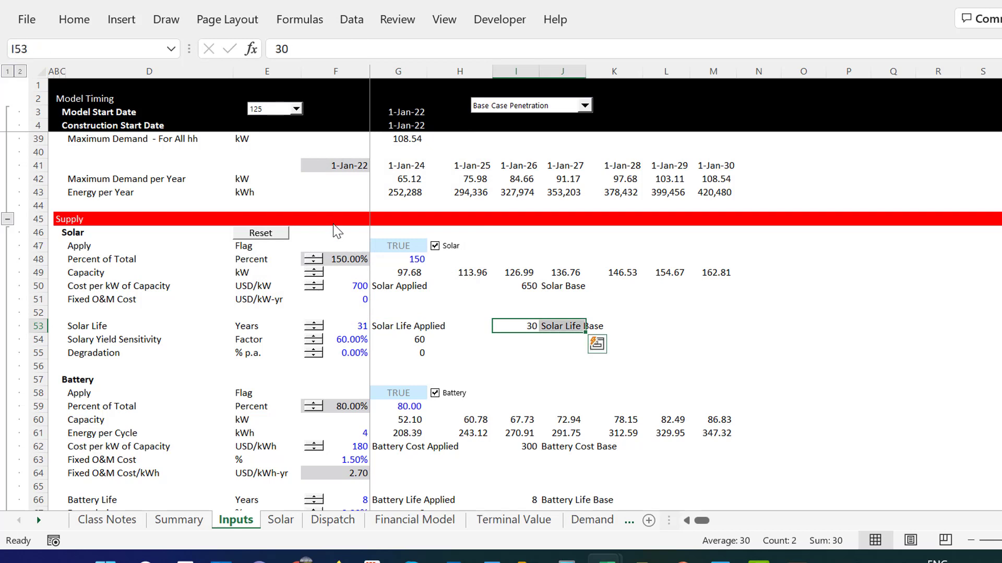
key("ctrl+shift+F3")
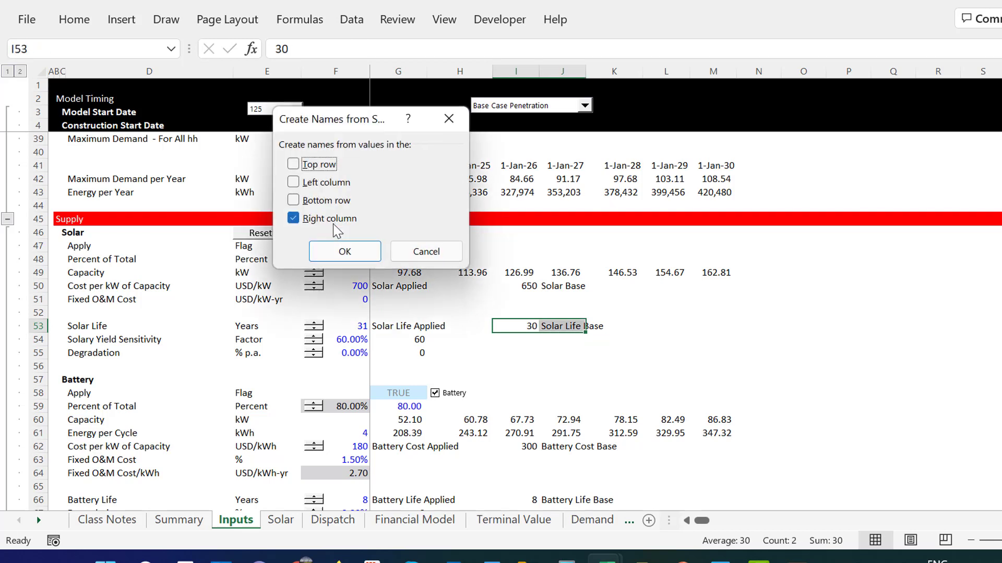
key("Return")
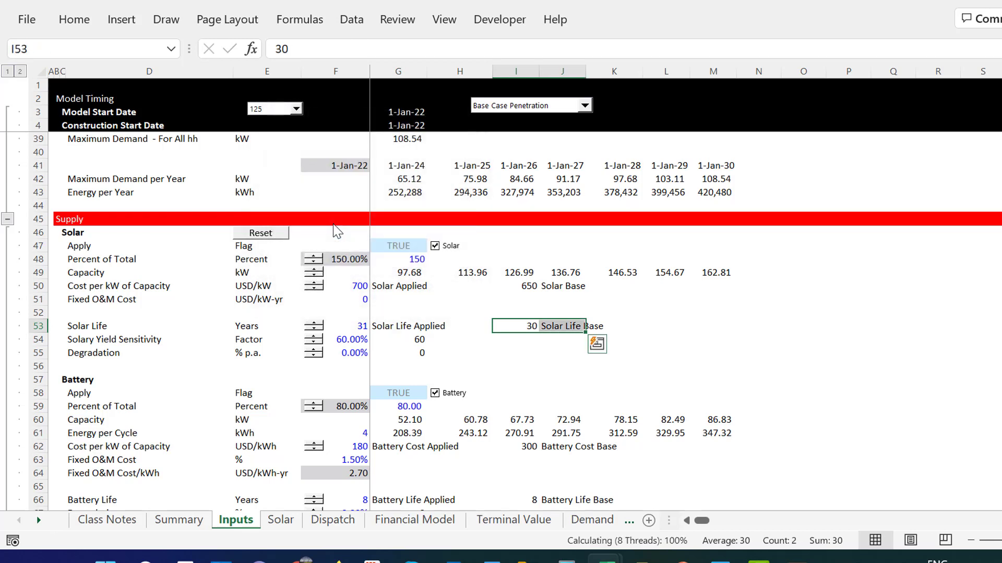
Create a range name for the applied battery cost in F62 from its Battery Cost Applied label, using the right column.
key("Down")
key("Down")
key("Down")
key("Down")
key("Down")
key("Down")
key("Down")
key("Down")
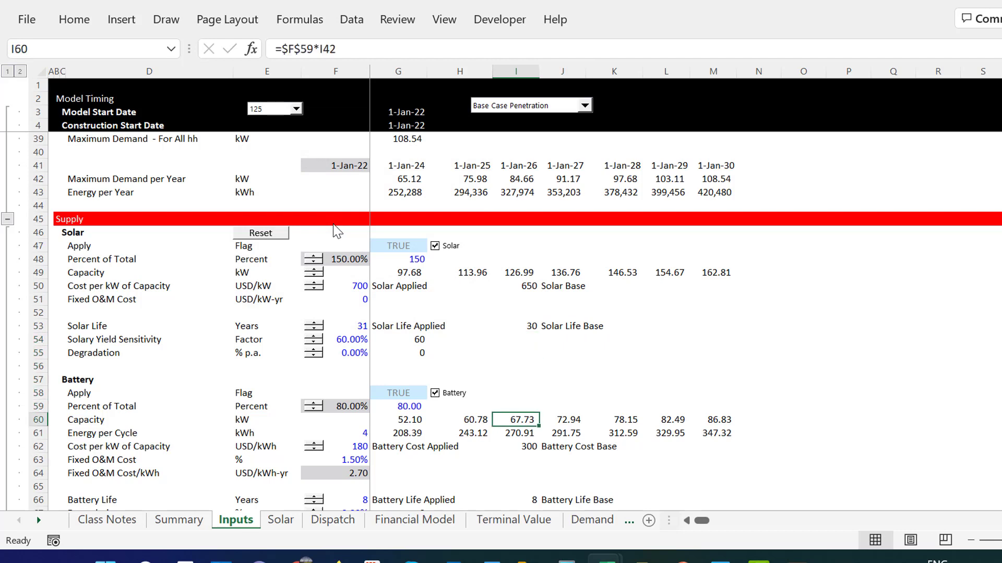
key("Left")
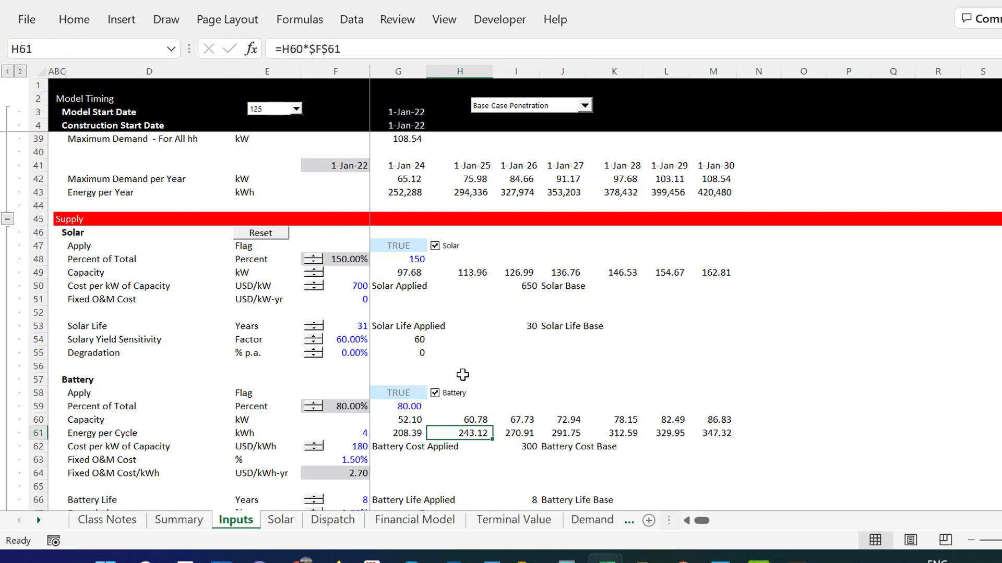
key("Left")
key("Left")
key("Down")
key("shift+Right")
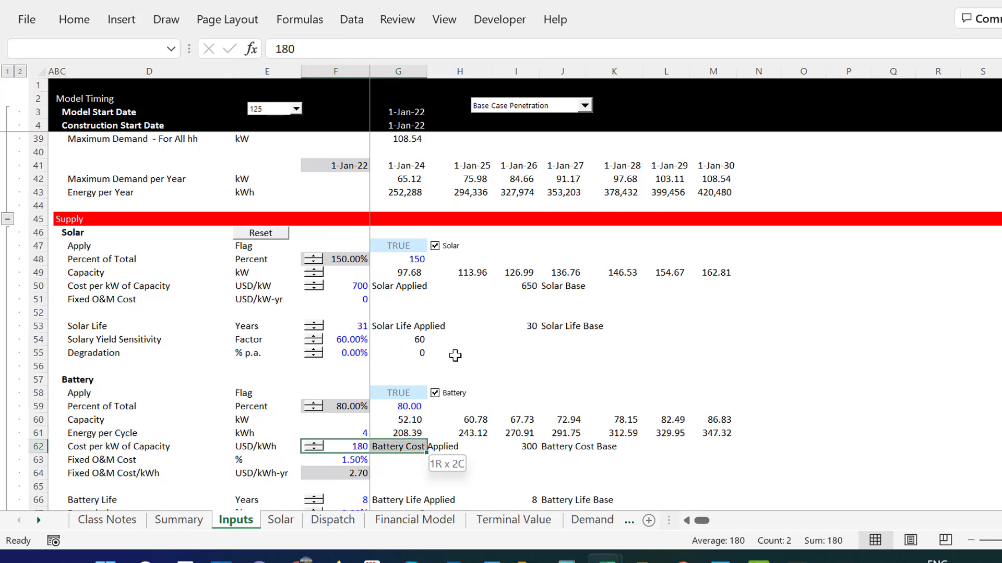
key("ctrl+shift+F3")
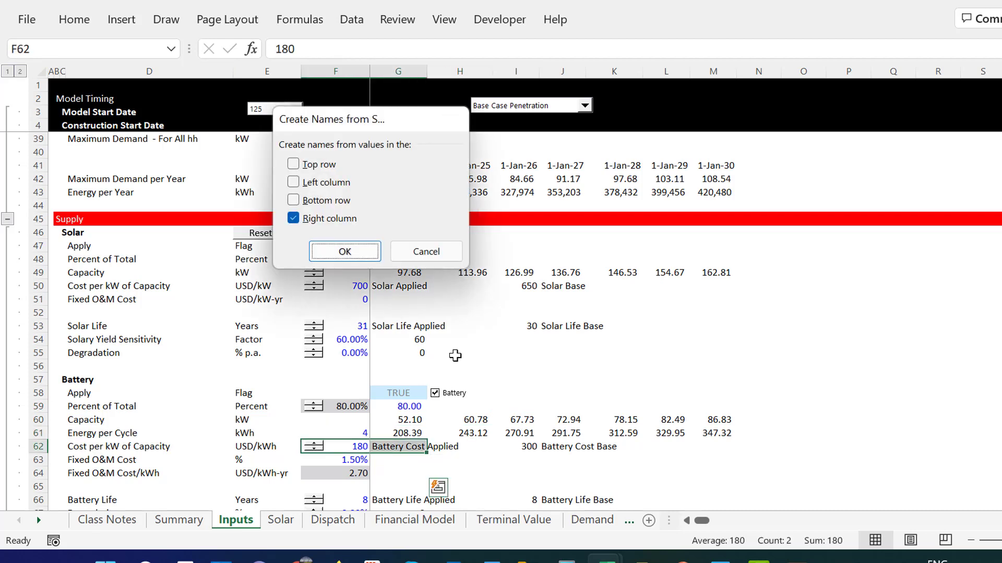
key("Return")
Create a range name for the base battery cost in I62 from its Battery Cost Base label.
key("Right")
key("Right")
key("Right")
key("shift+Right")
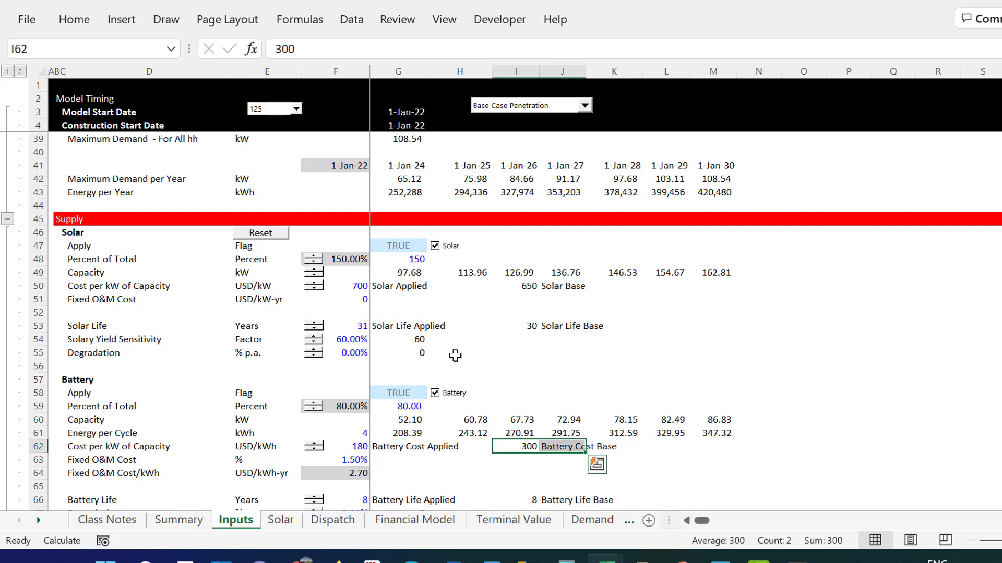
key("ctrl+shift+F3")
key("Return")
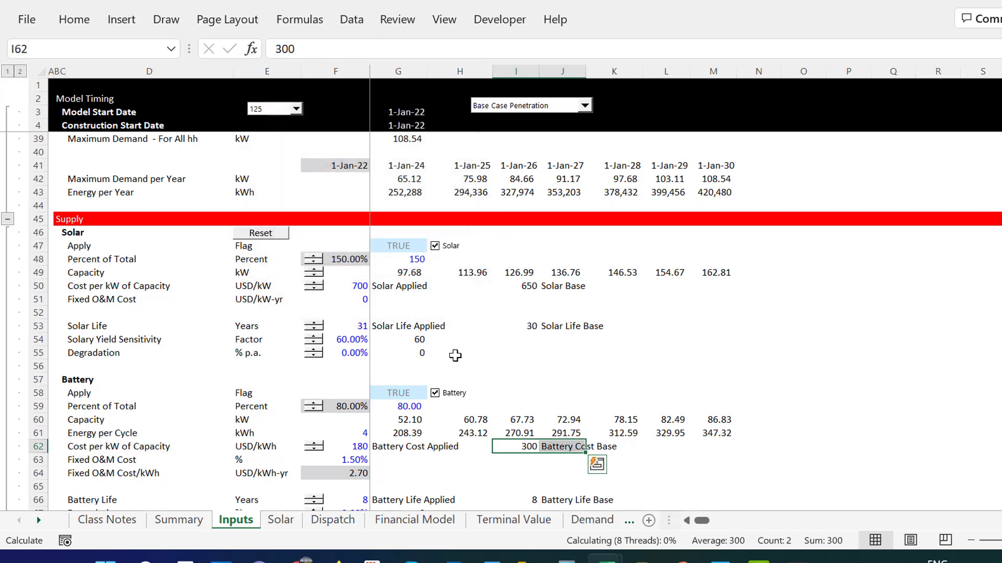
Name the applied battery life cell F66 from its Battery Life Applied label, using the right column.
key("Down")
key("Down")
key("Down")
key("Down")
key("Down")
key("Down")
key("Down")
key("Down")
key("Down")
key("Down")
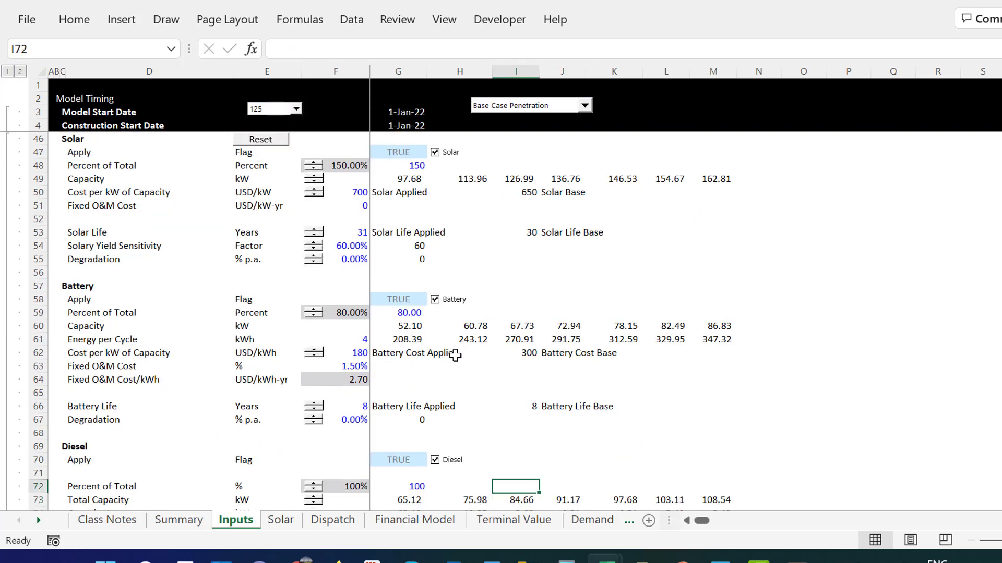
key("Up")
key("Up")
key("Up")
key("Up")
key("Up")
key("Up")
key("Left")
key("Left")
key("Left")
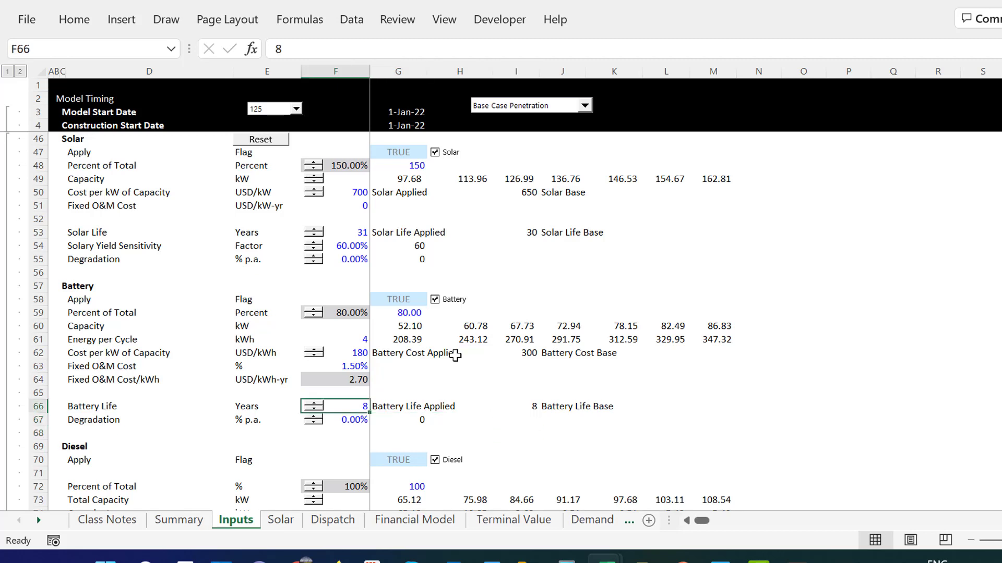
key("shift+Right")
key("ctrl+shift+F3")
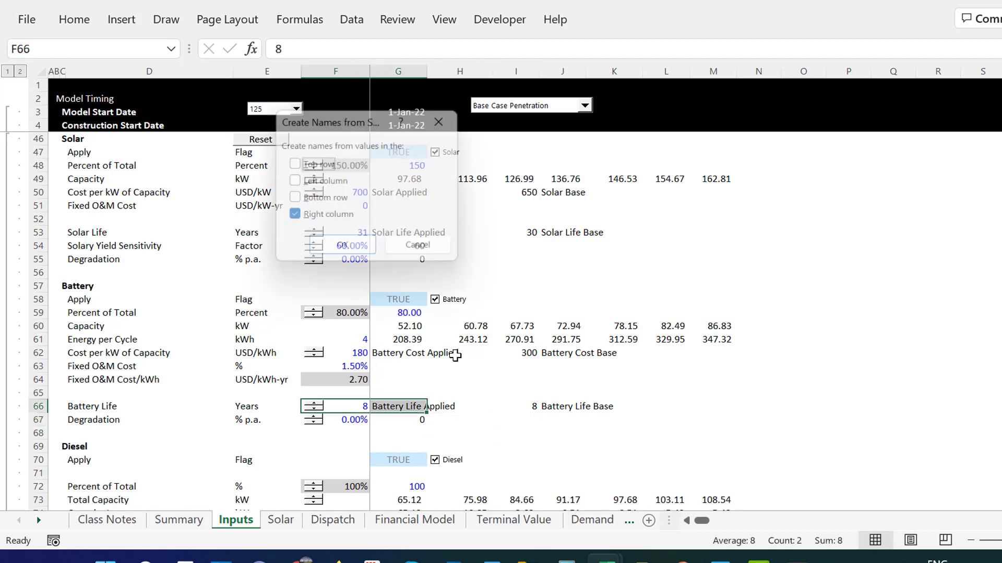
key("Return")
Name the base battery life cell I66 from its Battery Life Base label, using the right column.
key("Right")
key("Right")
key("Right")
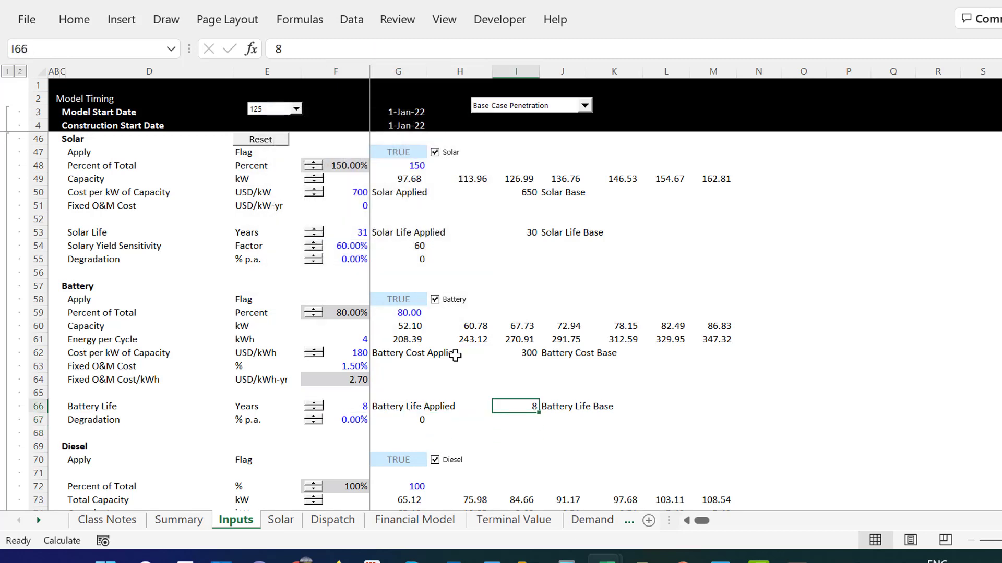
key("shift+Right")
key("ctrl+shift+F3")
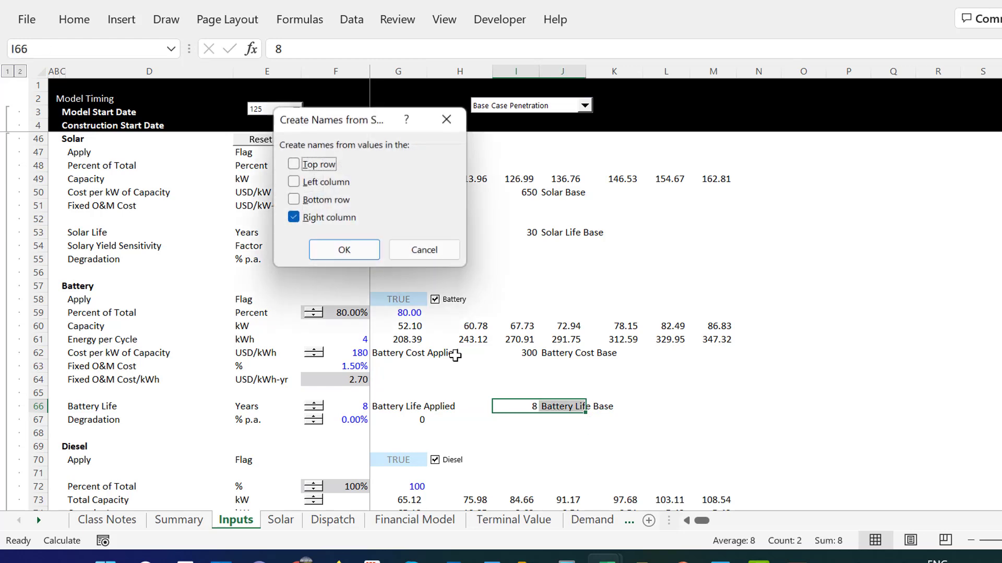
key("Return")
Create a range name for the applied diesel price in G80 from its Diesel Price Applied label, using the right column.
key("Down")
key("Down")
key("Down")
key("Down")
key("Down")
key("Down")
key("Down")
key("Down")
key("Down")
key("Down")
key("Down")
key("Down")
key("Down")
key("Down")
key("Down")
key("Down")
key("Down")
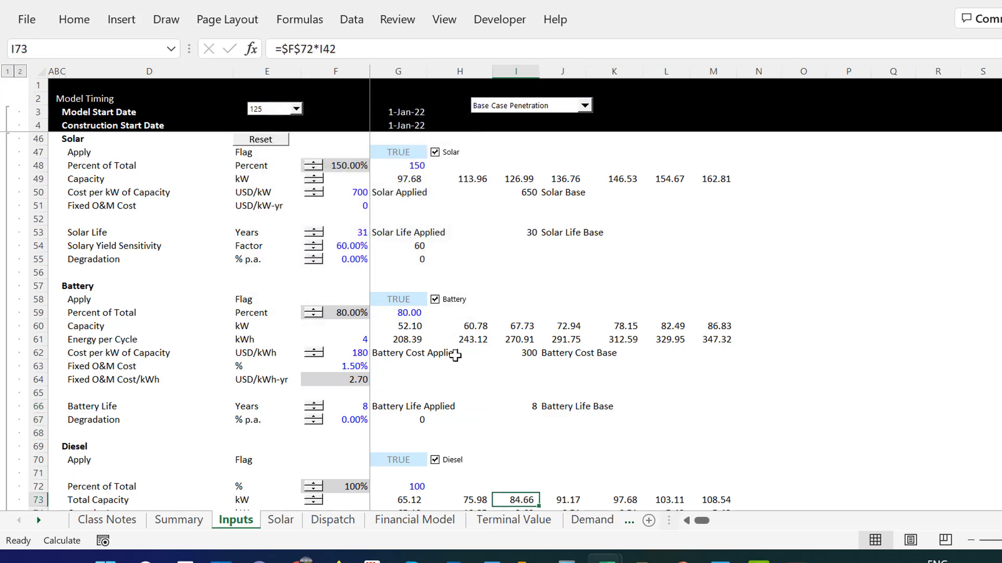
key("Up")
key("Up")
key("Up")
key("Left")
key("Left")
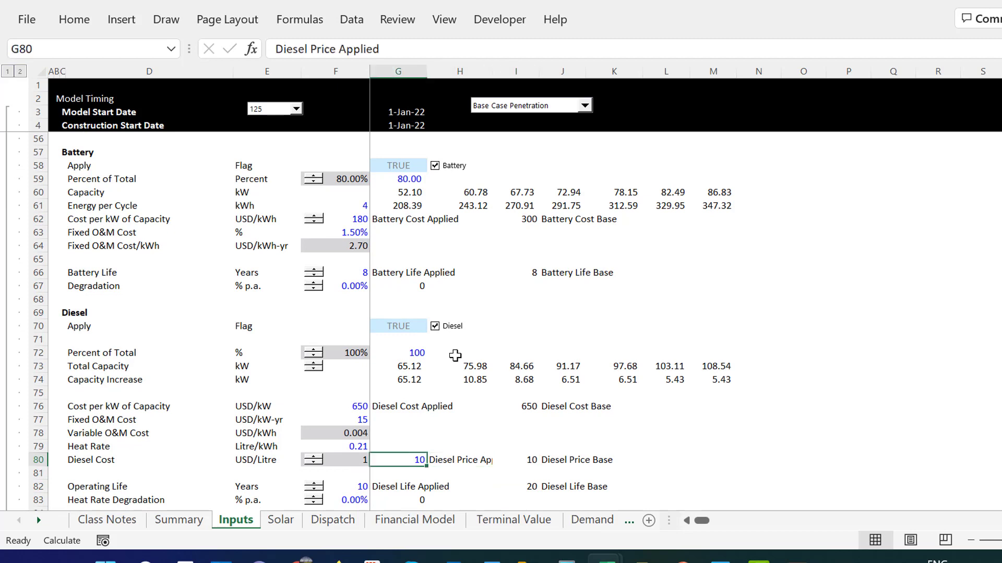
key("shift+Right")
key("ctrl+shift+F3")
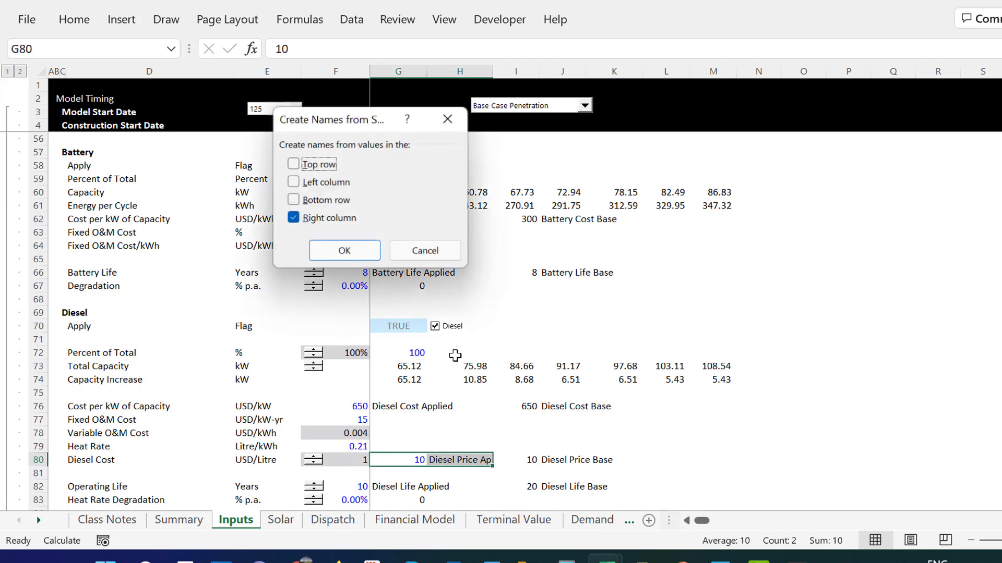
key("Return")
Create a range name for the base diesel price in I80 from its Diesel Price Base label, using the right column.
key("Right")
key("Right")
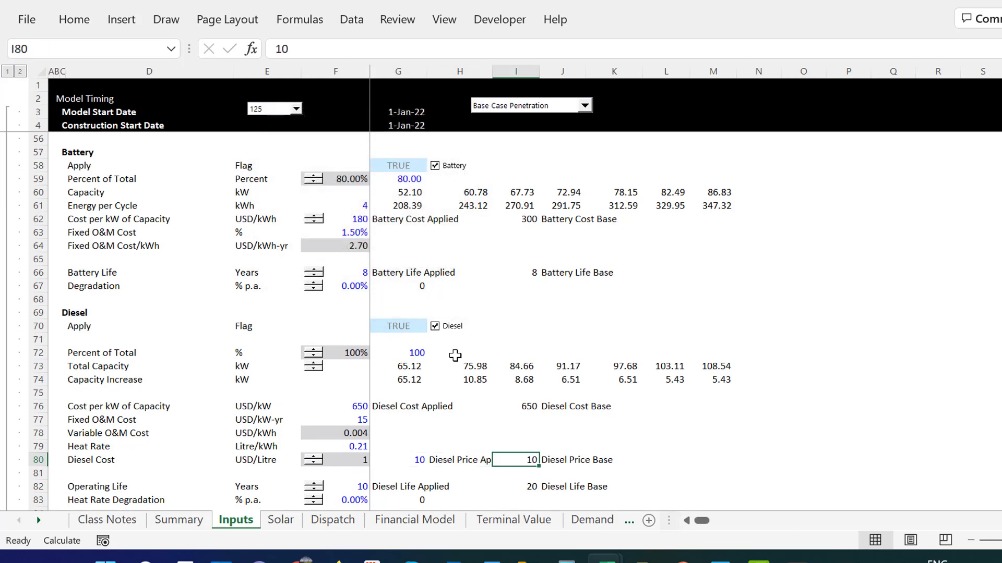
key("shift+Right")
key("ctrl+shift+F3")
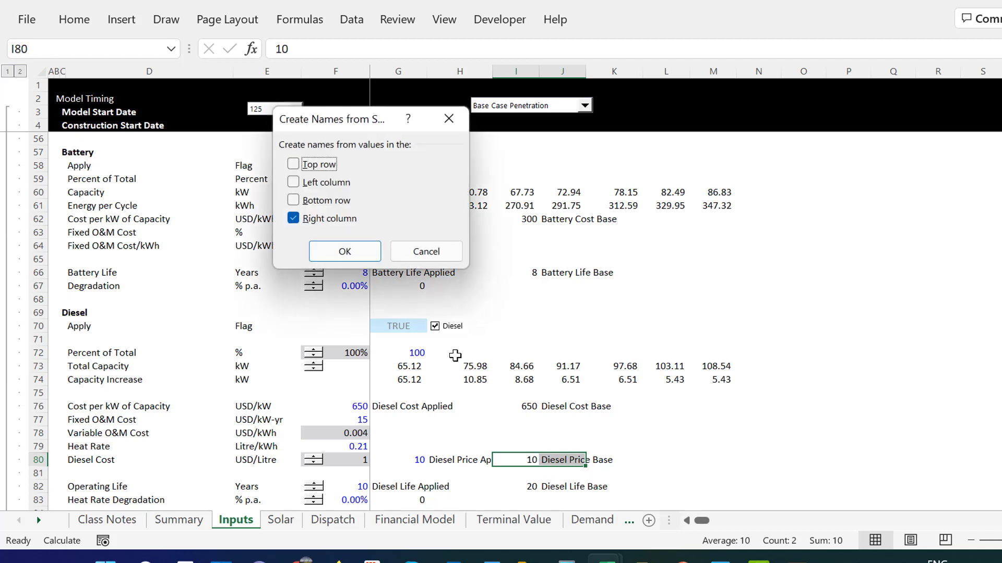
key("Return")
Name the applied diesel operating life cell F82 from the Diesel Life Applied label beside it.
key("Down")
key("Left")
key("Left")
key("Down")
key("Down")
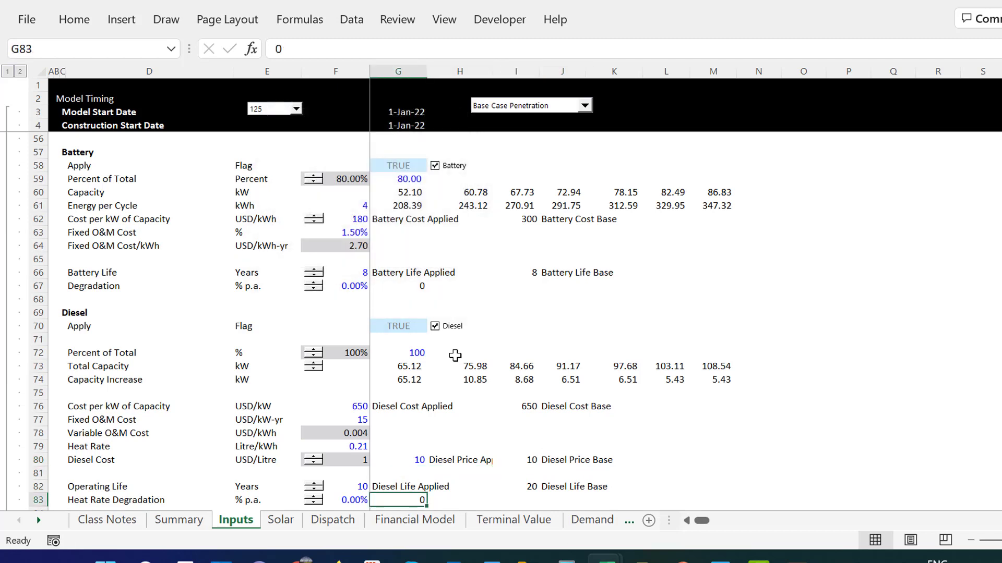
key("Left")
key("Up")
key("shift+Right")
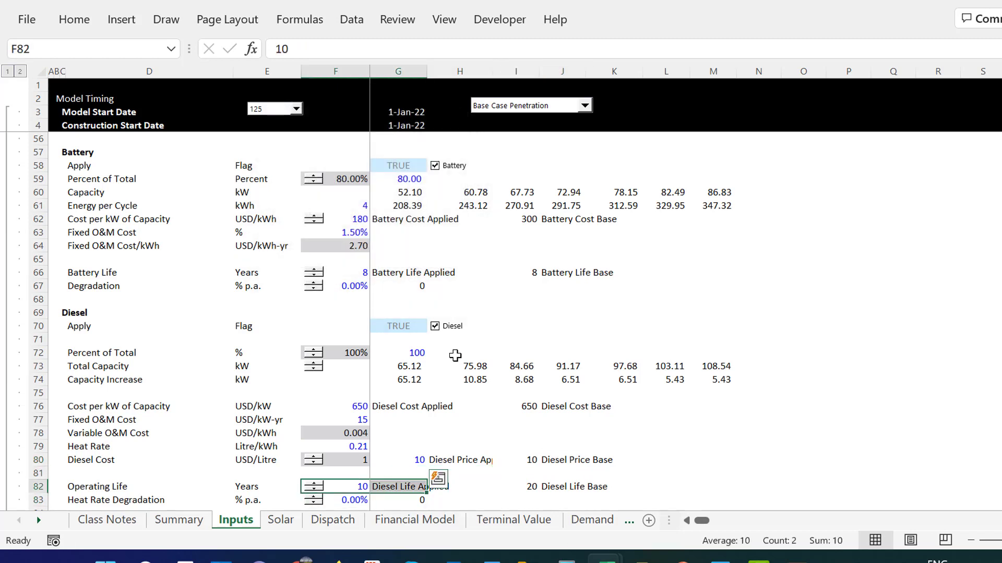
key("ctrl+shift+F3")
key("Return")
Name the base diesel operating life cell I82 from its Diesel Life Base label, using the right column.
key("Right")
key("Right")
key("Right")
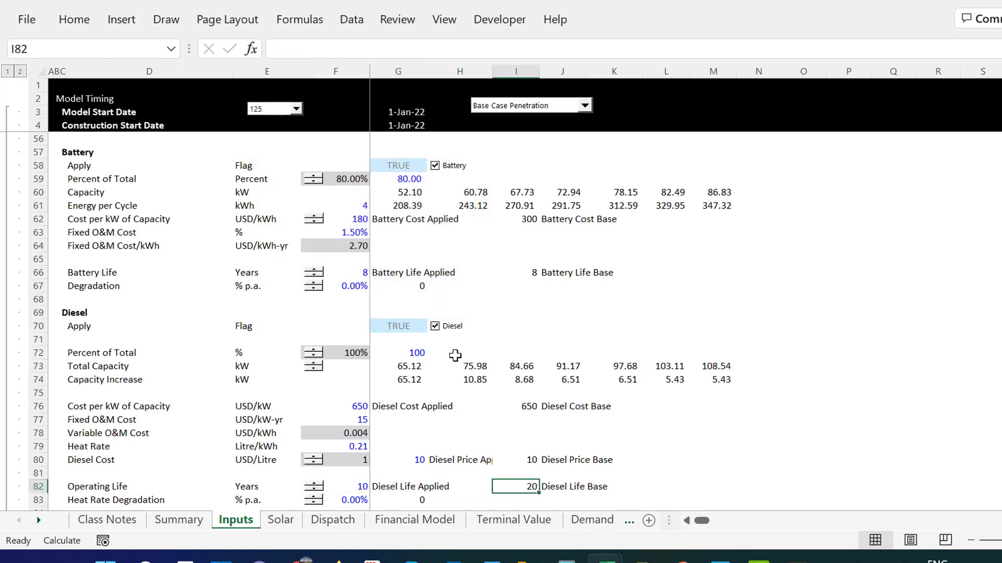
key("shift+Right")
key("ctrl+shift+F3")
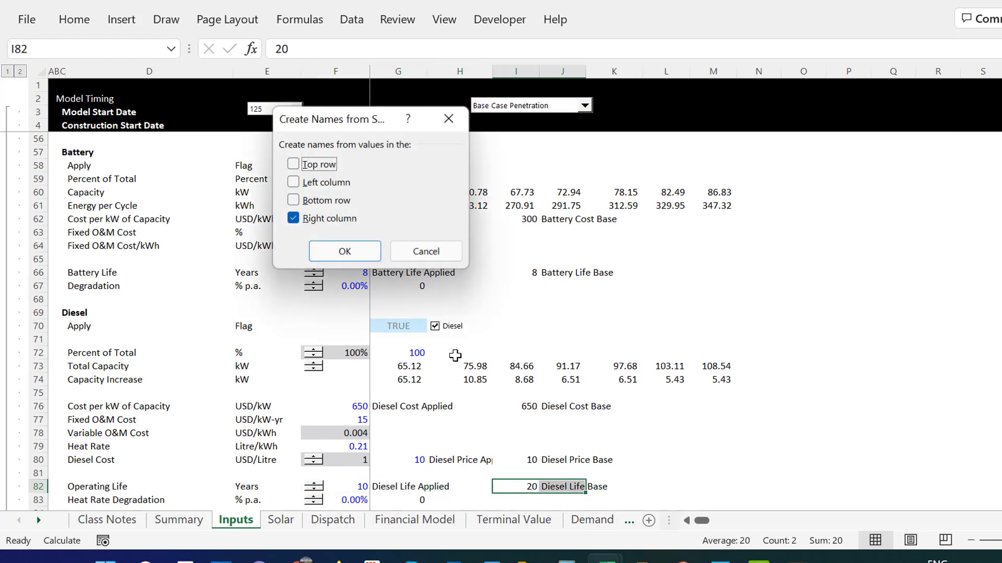
key("Return")
Look through the Distribution, Pricing and Financing inputs for further applied and base values, and return to the Demand section.
key("Down")
key("Down")
key("Down")
key("Down")
key("Down")
key("Down")
key("Down")
key("Down")
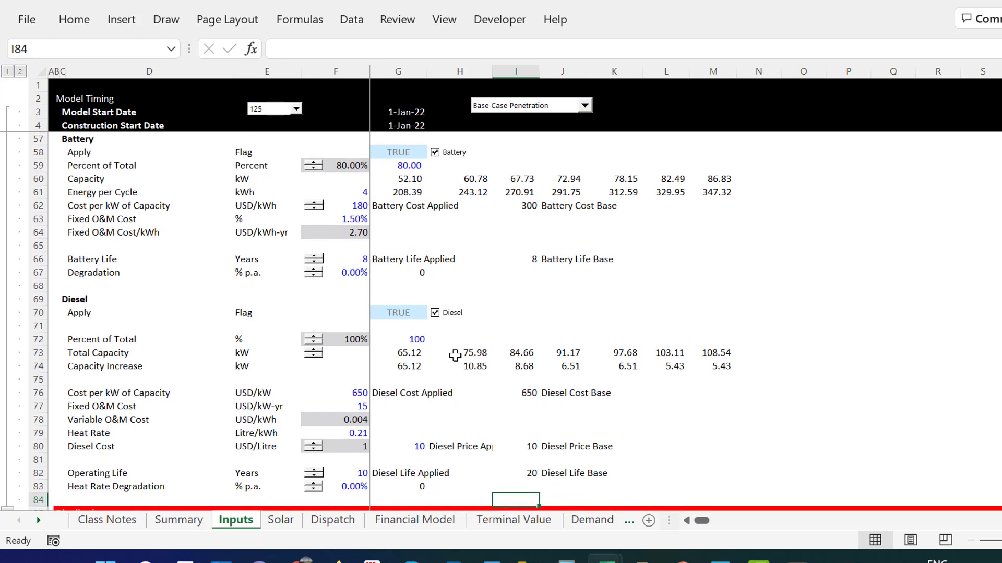
key("Down")
key("Down")
key("Down")
key("Down")
key("Down")
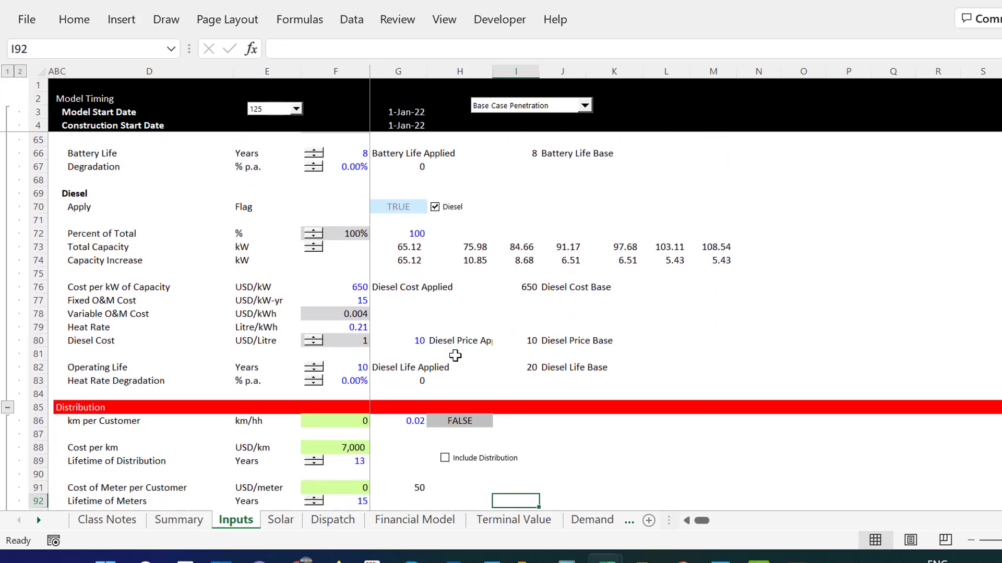
key("Up")
key("Up")
key("Down")
key("Down")
key("Down")
key("Down")
key("Down")
key("Down")
key("Down")
key("Down")
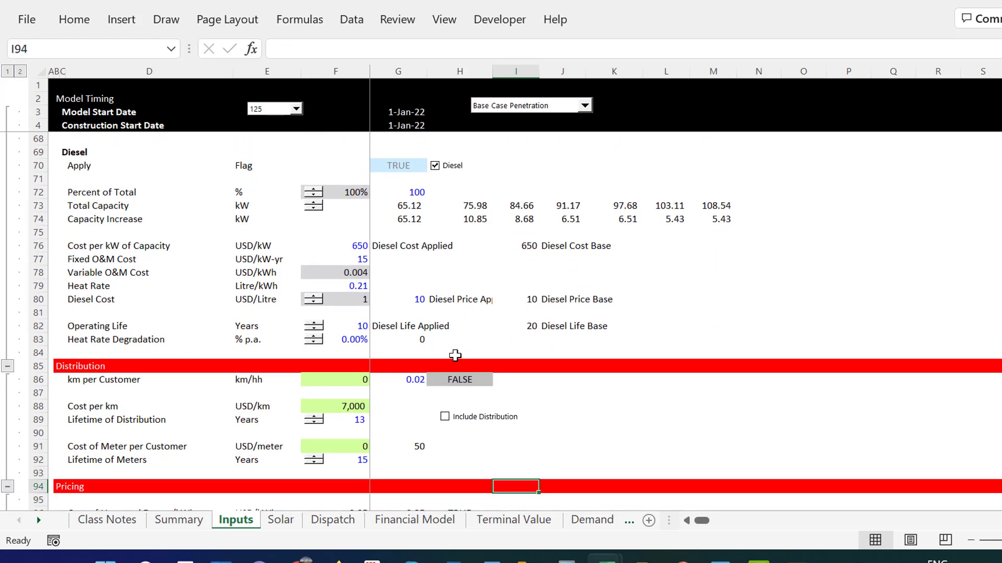
key("Down")
key("Down")
key("Down")
key("Down")
key("Down")
key("Down")
key("Down")
key("Down")
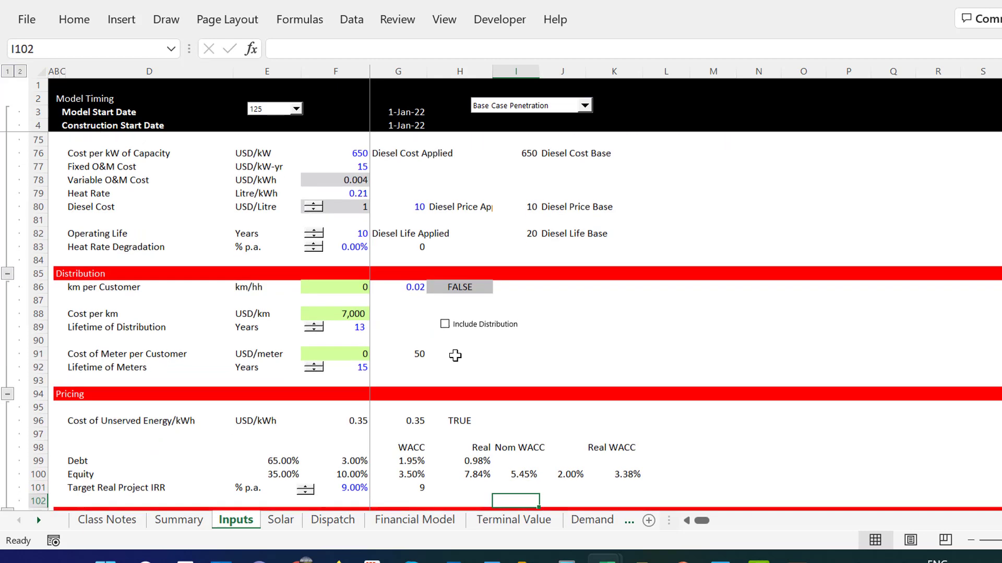
key("Down")
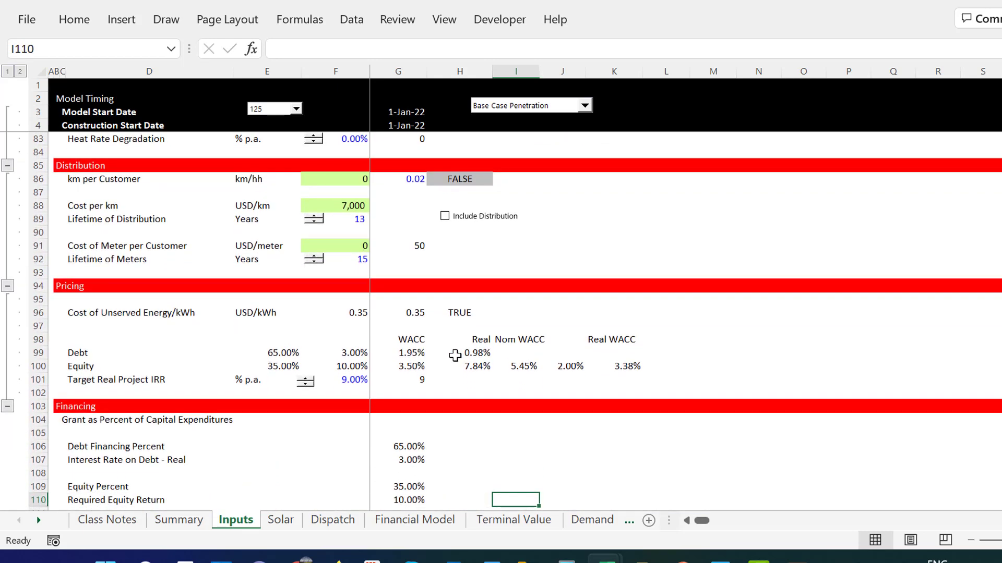
key("Page_Up")
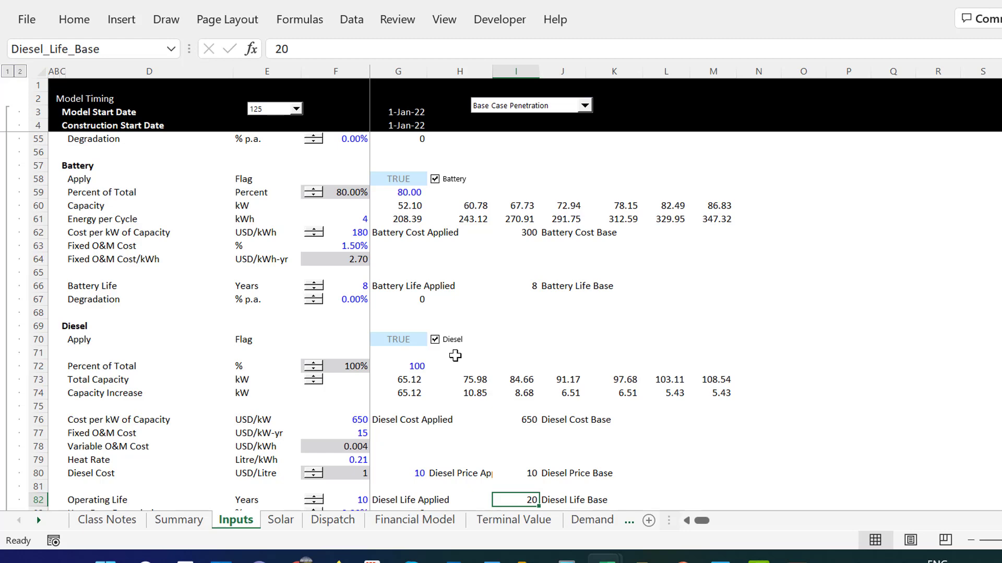
key("Page_Up")
key("Page_Up")
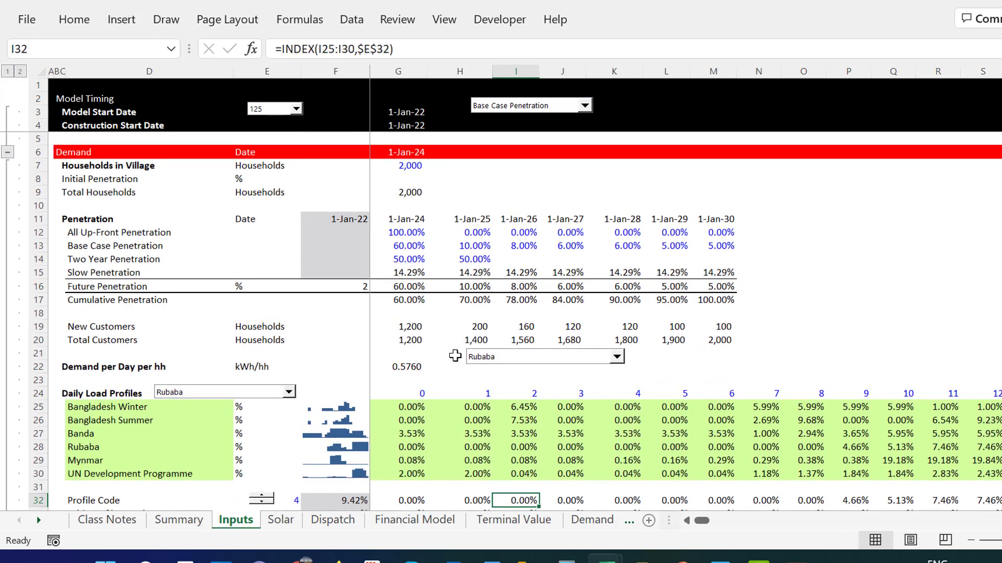
Open the Button19_Click macro assigned to the Summary sheet's Reset button for editing.
key("ctrl+Page_Up")
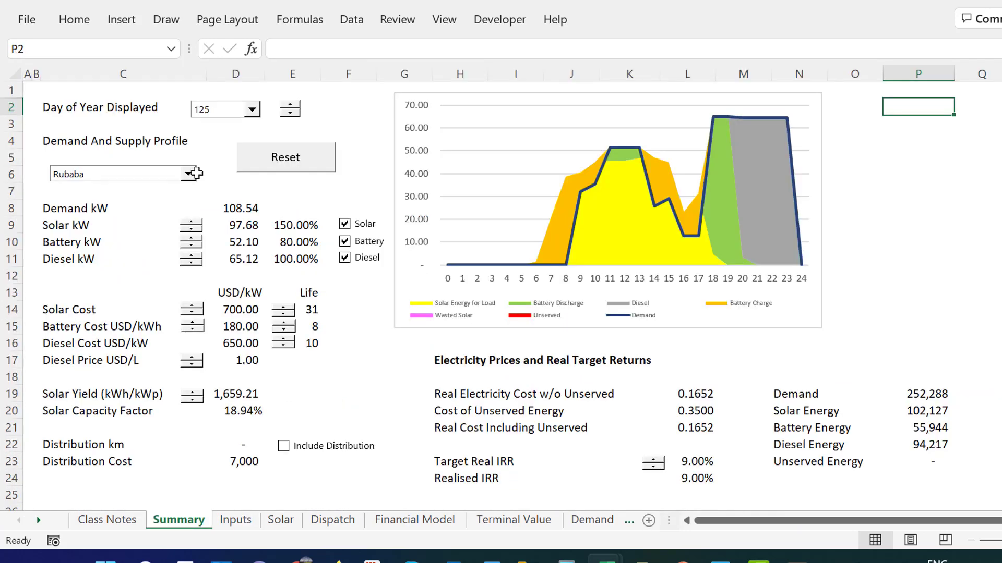
right_click(286, 162)
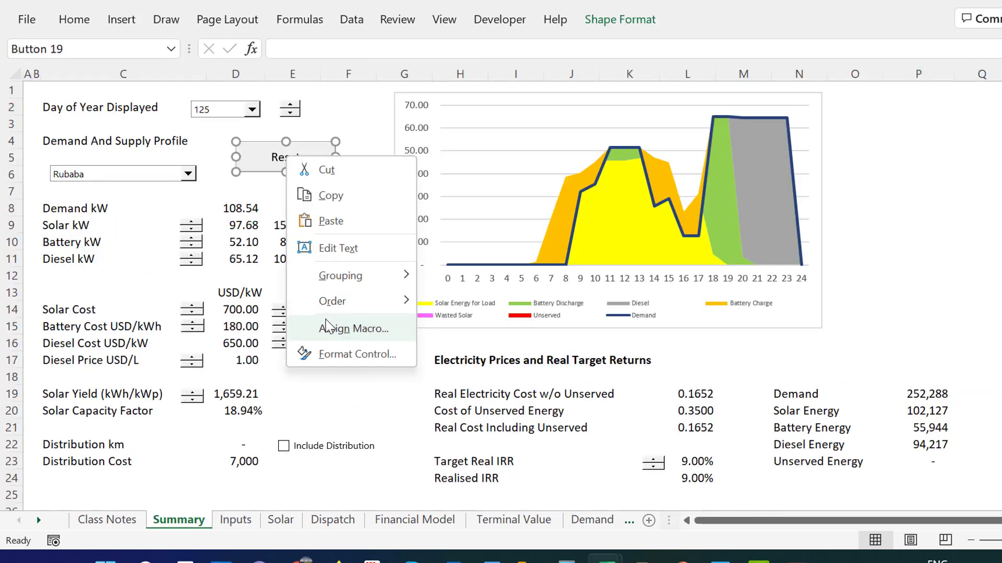
left_click(352, 328)
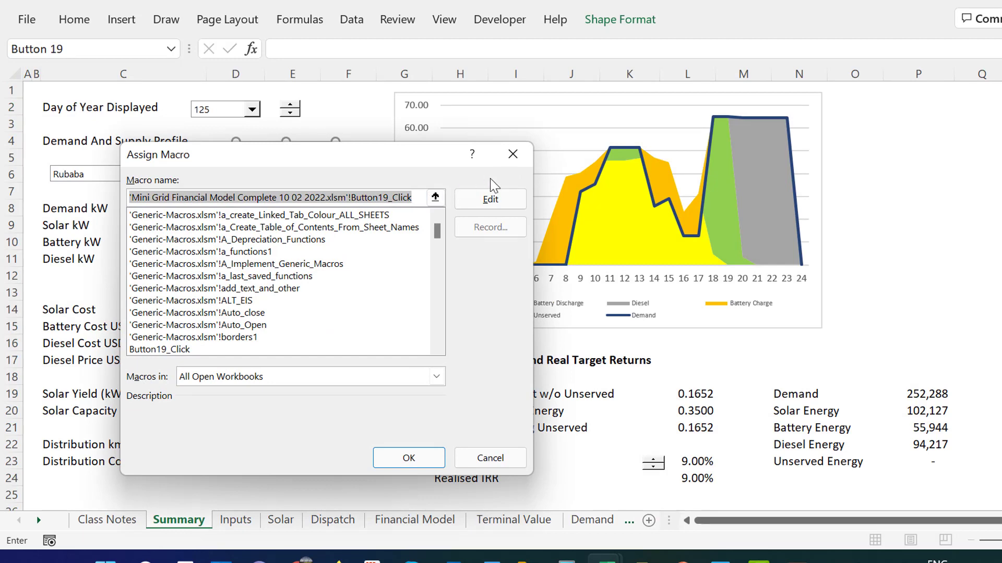
left_click(490, 201)
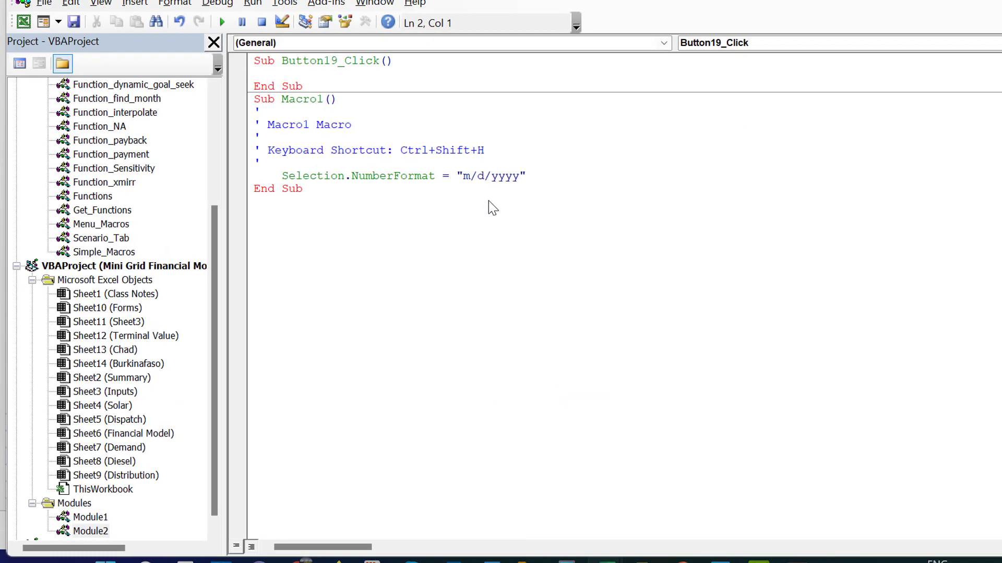
Insert blank lines between the Button19_Click and Macro1 procedures, and return to the Button19_Click declaration.
key("Down")
key("Down")
key("Return")
key("Return")
key("Return")
key("Return")
key("Return")
key("Return")
key("Return")
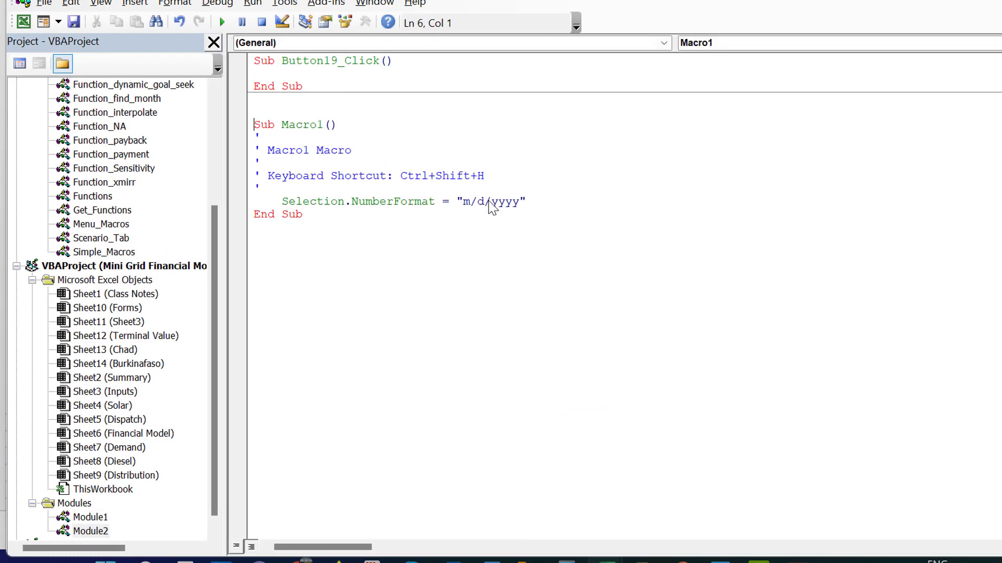
key("Return")
key("Return")
key("Return")
key("Up")
key("Up")
key("Up")
key("Up")
key("Up")
key("Up")
key("Up")
key("Up")
key("Up")
key("Up")
key("Up")
key("Up")
key("Up")
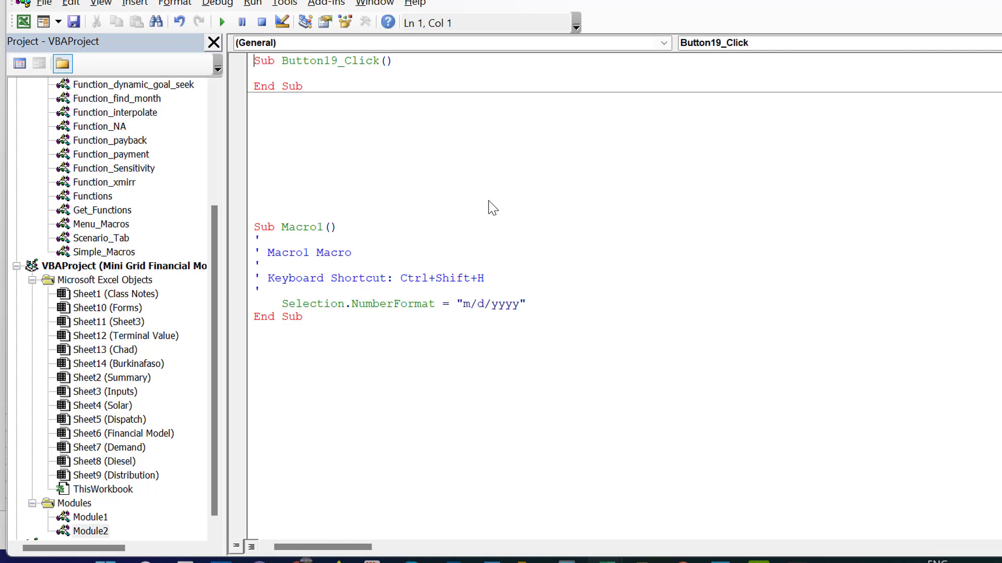
Insert two blank lines above the Button19_Click procedure and six more inside its body.
key("Return")
key("Return")
key("Down")
key("Down")
key("Down")
key("Up")
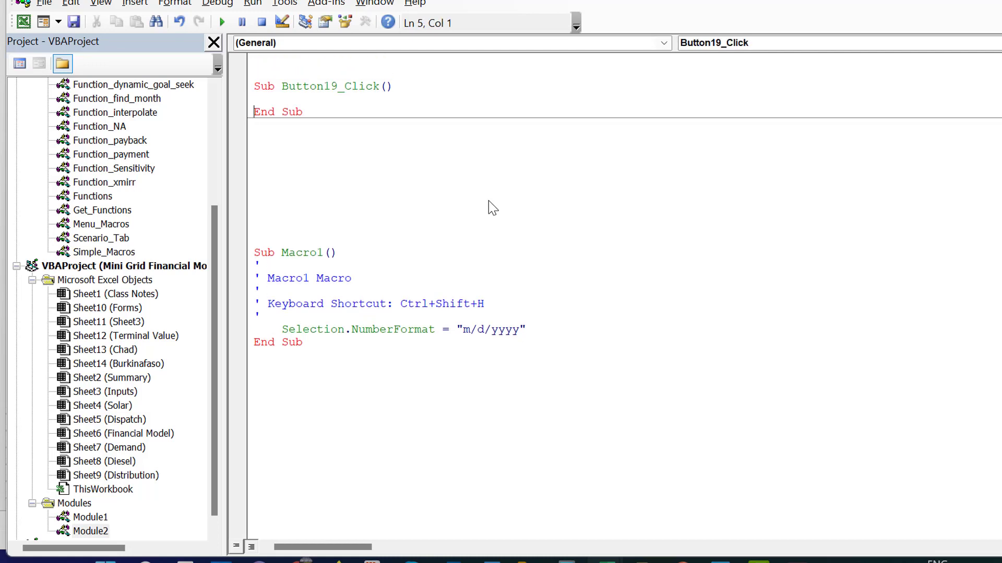
key("Return")
key("Return")
key("Return")
key("Return")
key("Return")
key("Return")
key("Up")
key("Up")
key("Up")
key("Up")
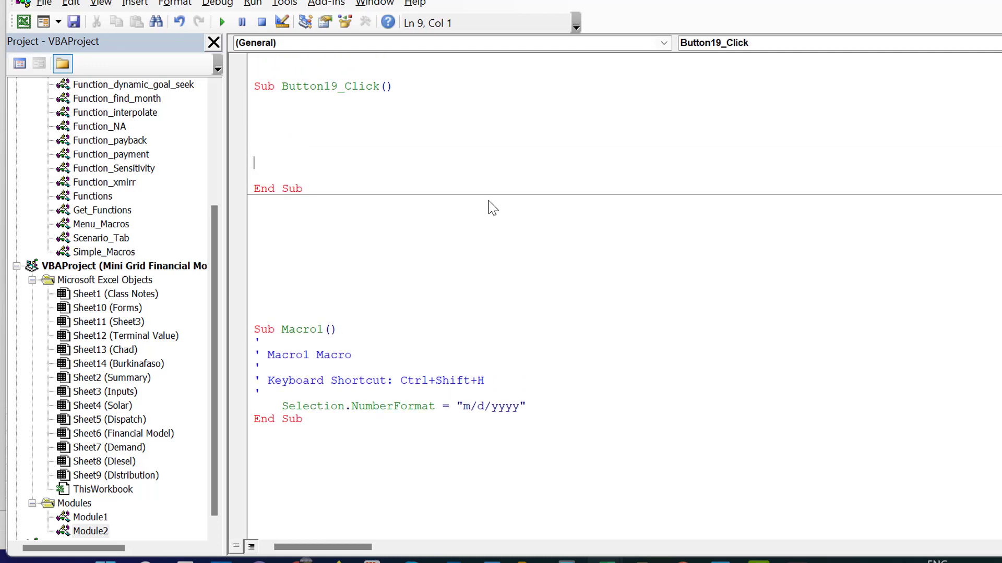
Start an assignment to the range "solar_applied" on the first body line of Button19_Click.
key("Up")
type("range(\"")
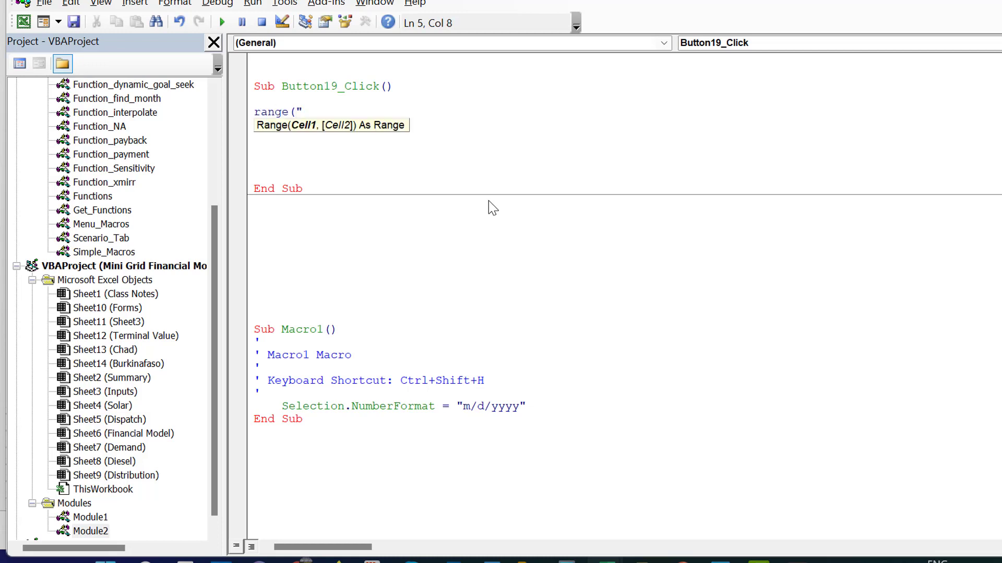
type("so")
type("lar_a")
type("pplie")
type("d)")
key("BackSpace")
type("\"")
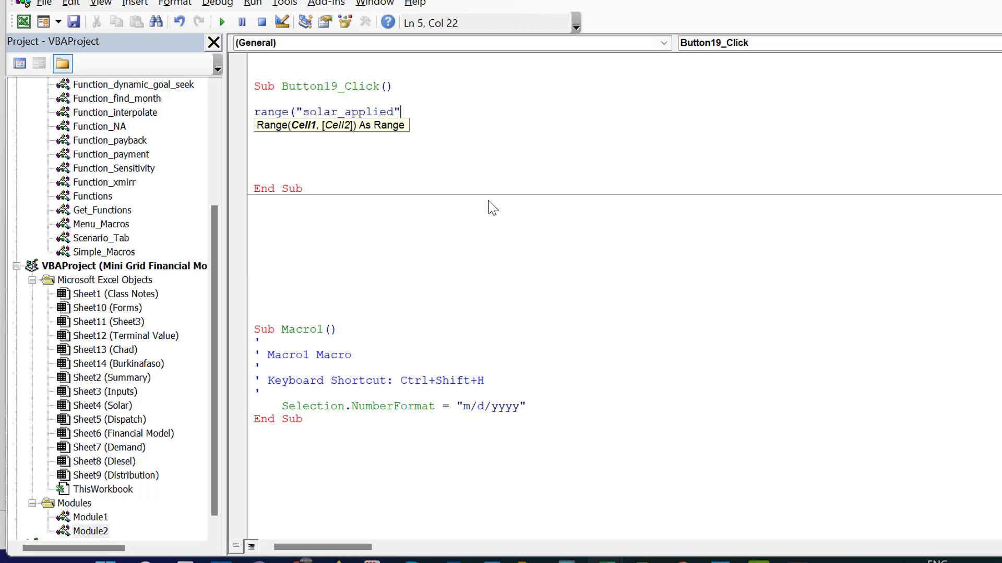
type(")")
key("BackSpace")
type(") = ")
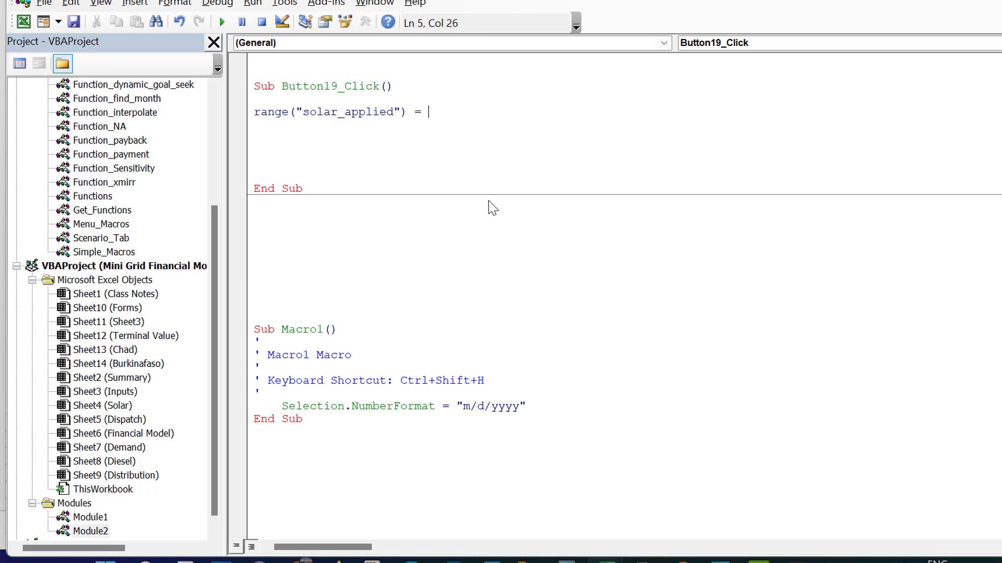
Complete the assignment with the Value property of the range "solar_base".
type("range(\"")
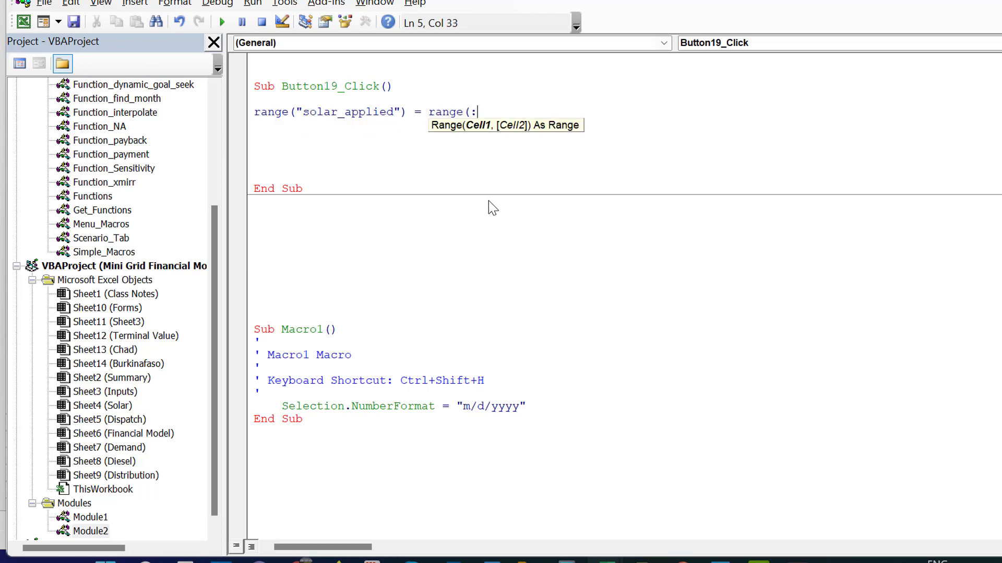
key("BackSpace")
type("\"s")
type("olar_ba")
type("se_")
key("BackSpace")
type("\").v")
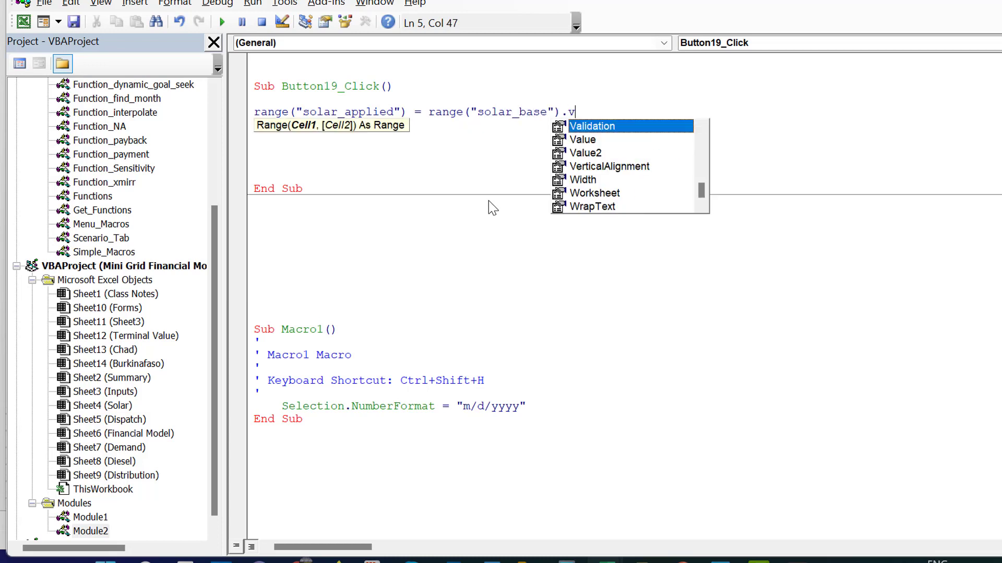
type("al")
key("Tab")
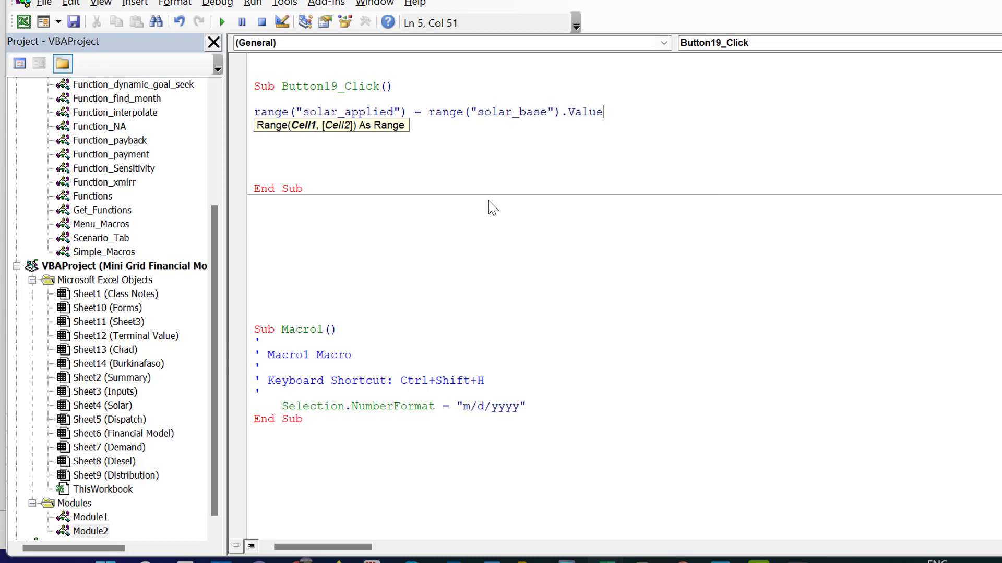
Add the Value property to the "solar_applied" range in front of the equals sign.
key("Left")
key("Left")
key("Left")
key("Left")
key("Left")
key("Left")
key("Left")
key("Left")
key("Left")
key("Left")
key("Left")
key("Left")
key("Left")
key("Left")
key("Left")
key("Left")
key("Left")
key("Left")
key("Left")
key("Left")
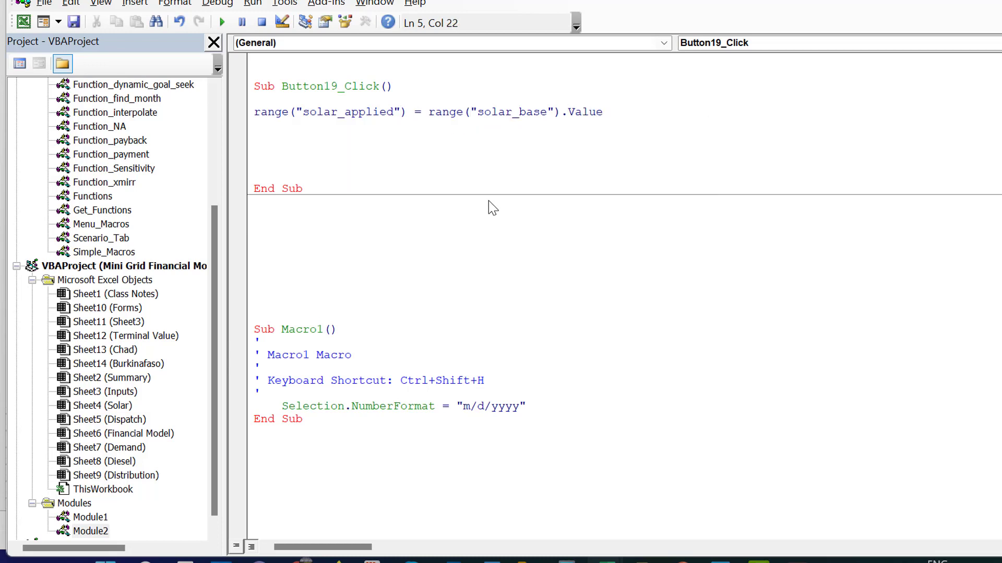
key("Right")
type(".val")
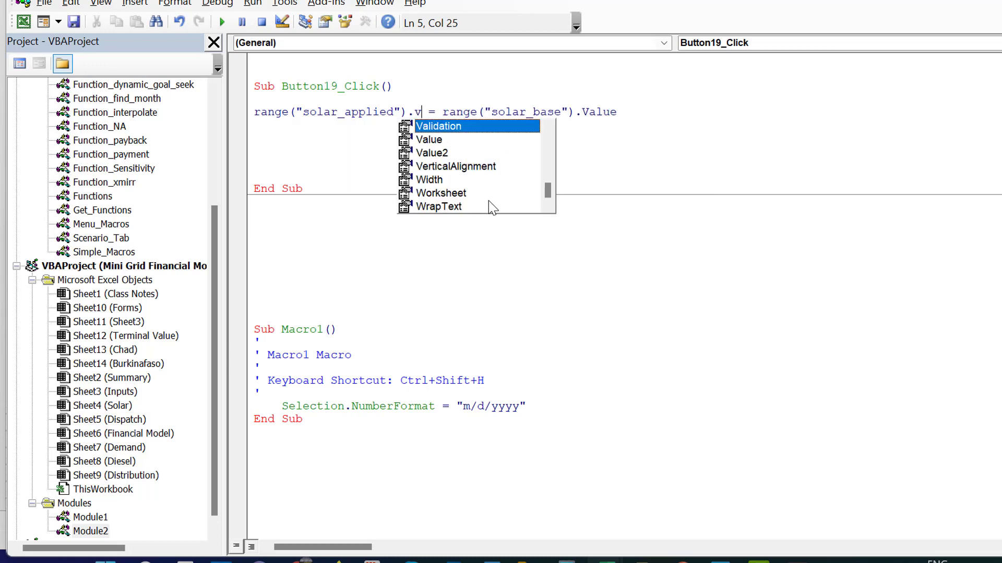
key("Tab")
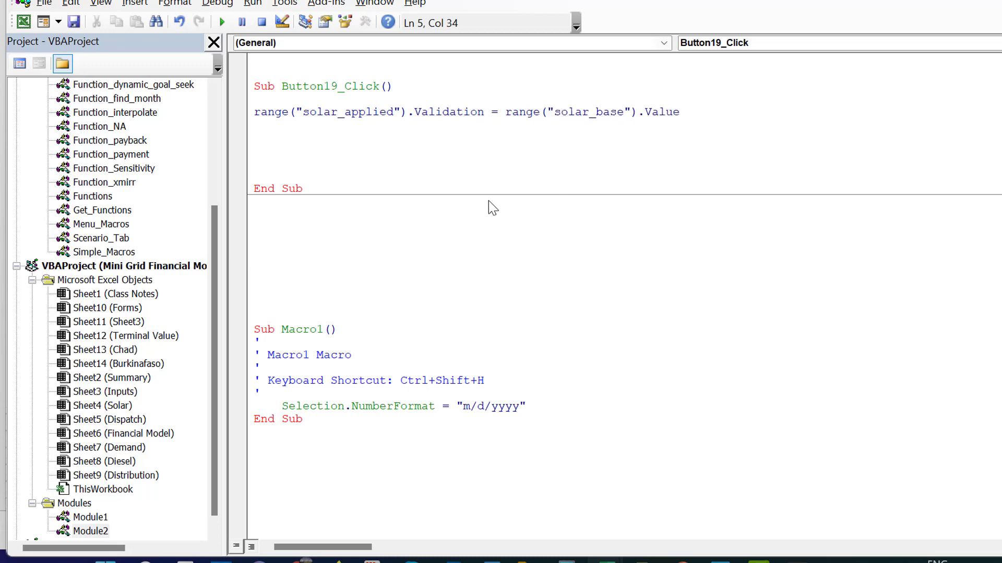
key("BackSpace")
key("BackSpace")
key("BackSpace")
key("BackSpace")
key("BackSpace")
key("BackSpace")
key("BackSpace")
key("BackSpace")
key("BackSpace")
key("BackSpace")
type("val")
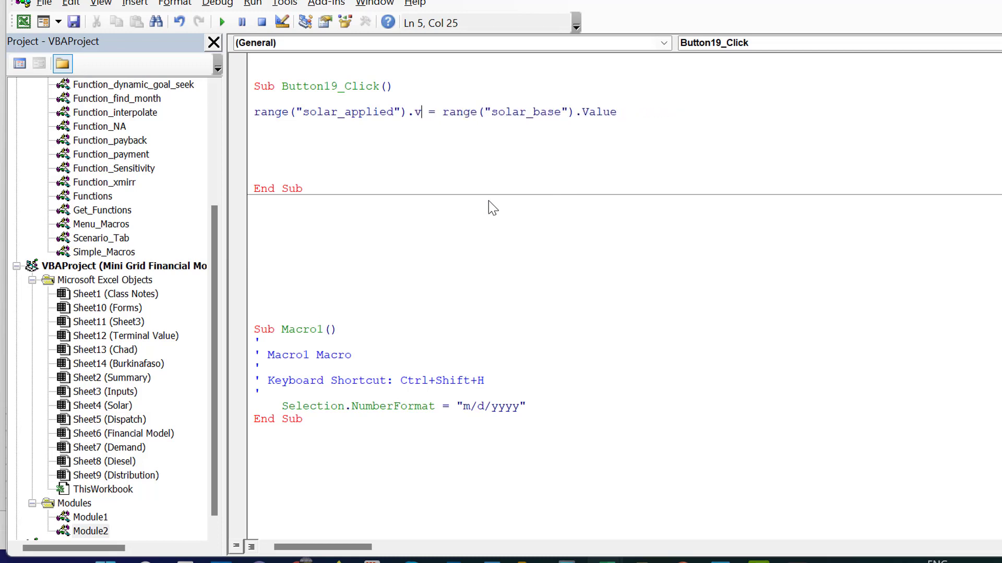
type("ue")
key("Down")
key("Down")
key("Down")
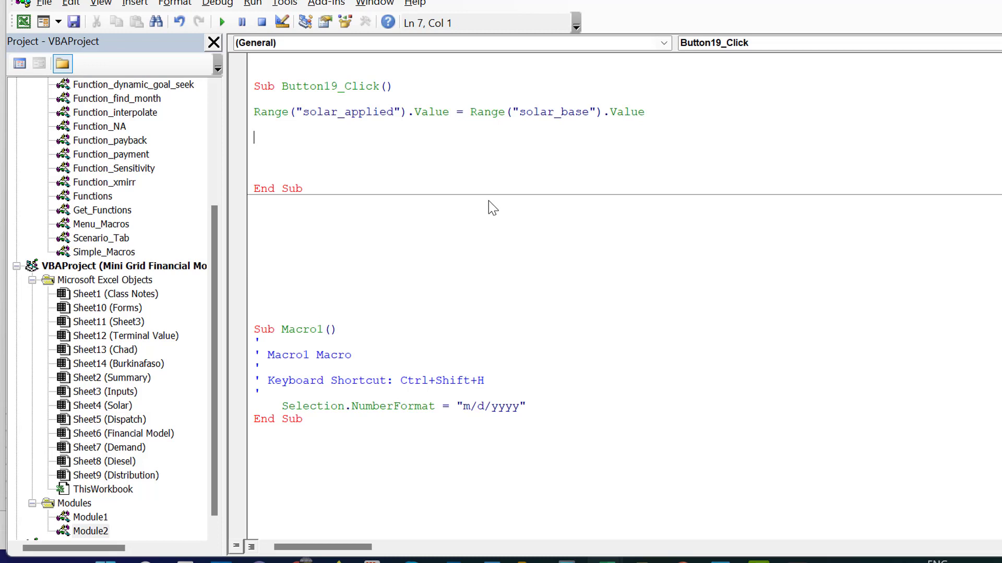
Insert one more blank line between the Button19_Click and Macro1 procedures.
key("Down")
key("Down")
key("Down")
key("Down")
key("Down")
key("Down")
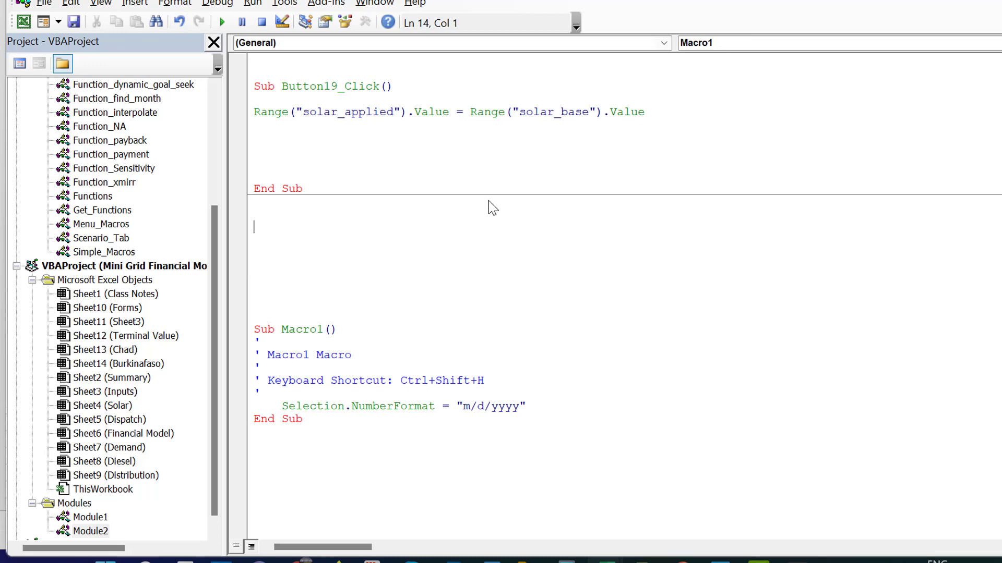
key("Down")
key("Down")
key("Down")
key("Down")
key("Down")
key("Down")
key("Down")
key("Down")
key("Down")
key("Down")
key("Down")
key("Down")
key("Down")
key("Up")
key("Up")
key("Up")
key("Up")
key("Up")
key("Up")
key("Up")
key("Up")
key("Up")
key("Up")
key("Up")
key("Up")
key("Up")
key("Up")
key("Up")
key("Up")
key("Up")
key("Down")
key("Down")
key("Down")
key("Return")
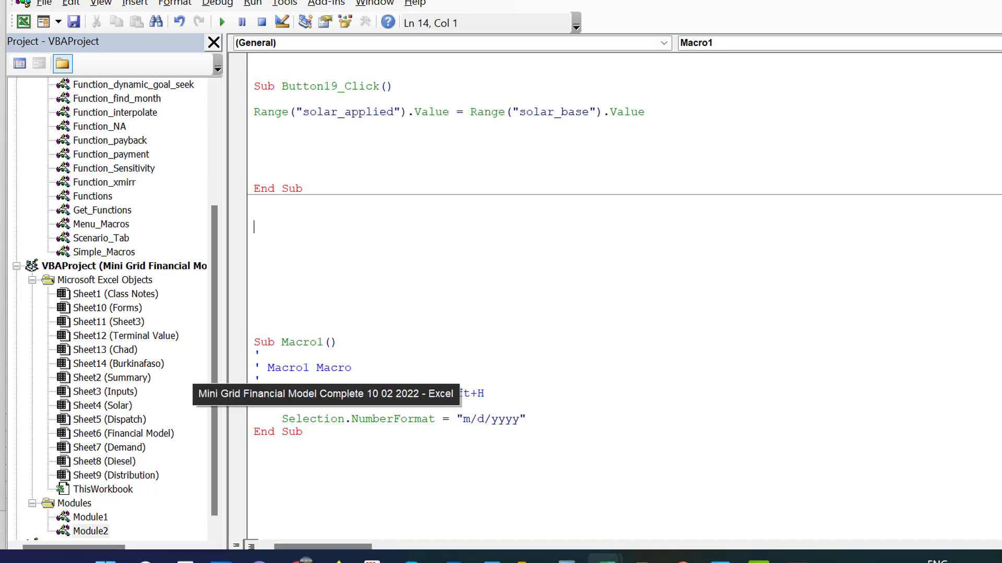
Switch to the Mini Grid Financial Model workbook in Excel, deselect the Reset button and go to the Class Notes sheet.
mouse_move(606, 561)
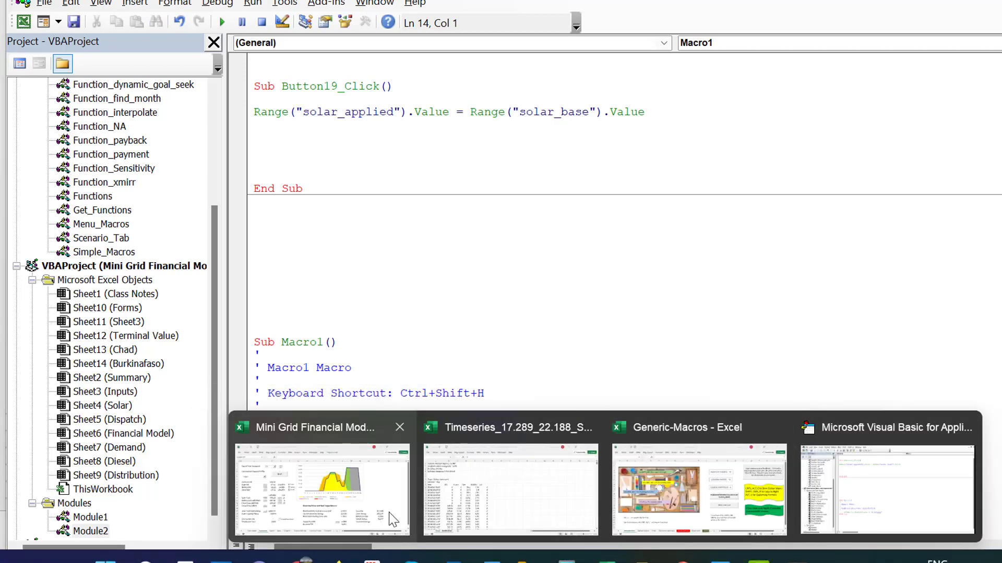
left_click(349, 511)
left_click(932, 207)
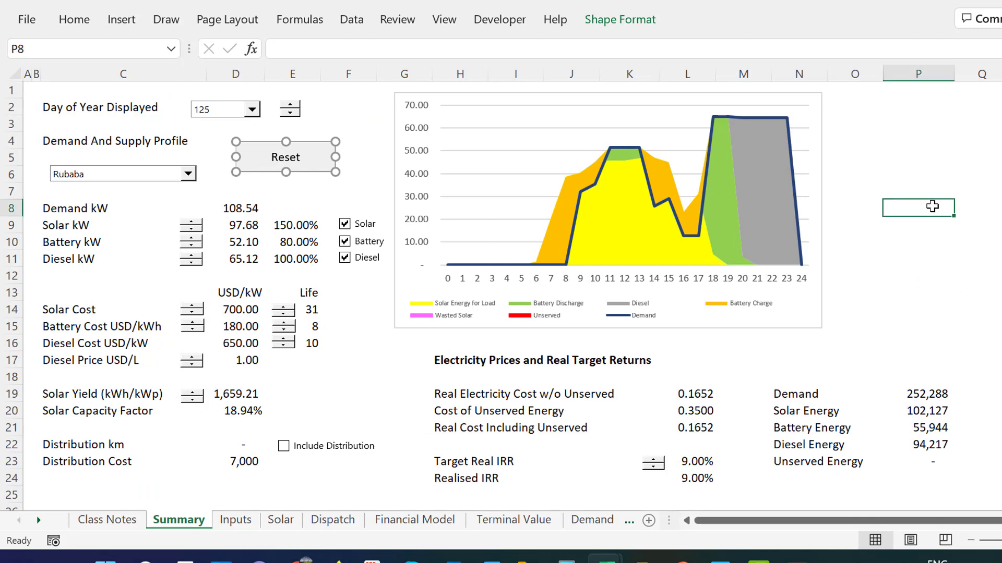
key("Right")
key("Right")
key("Left")
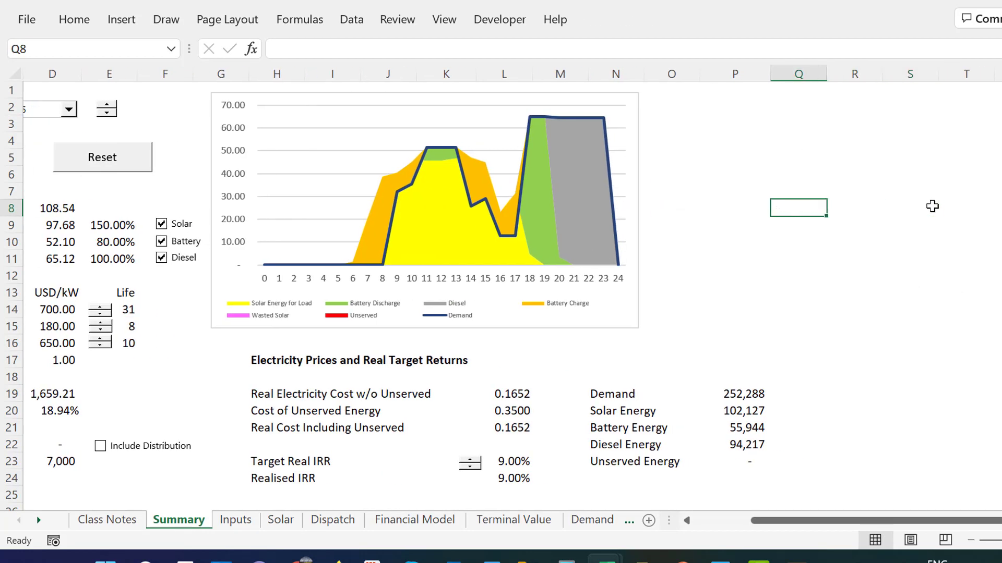
key("ctrl+Page_Up")
key("Page_Down")
key("Page_Up")
key("Right")
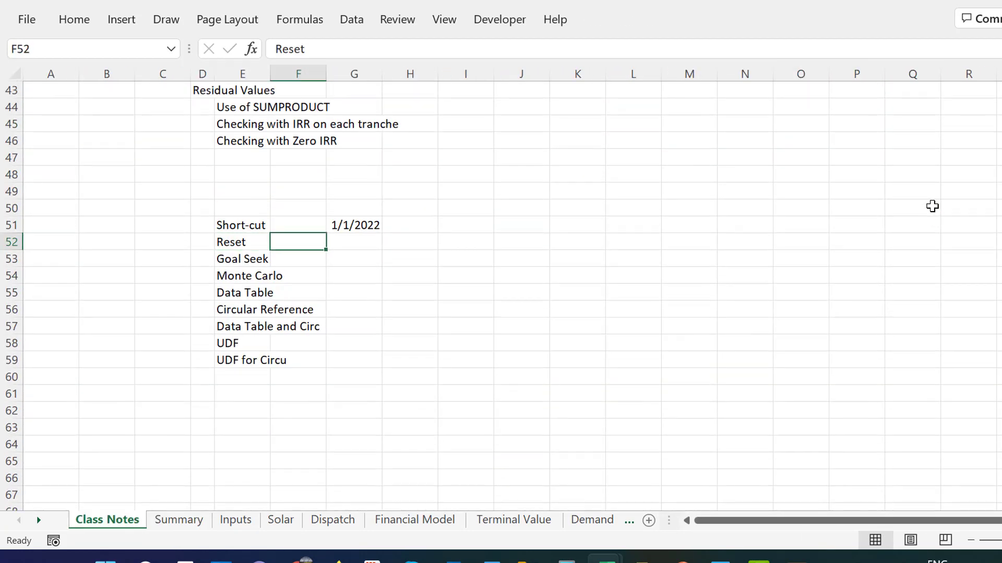
Paste the list of all defined range names into the Class Notes sheet, starting at cell K49.
key("Right")
key("Right")
key("Right")
key("Right")
key("Right")
key("Up")
key("Up")
key("Up")
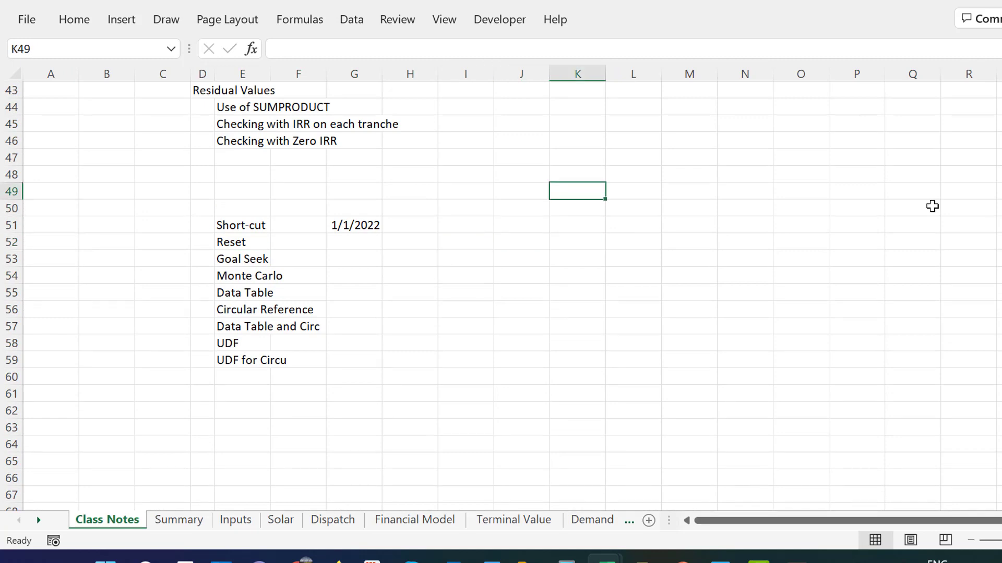
key("F3")
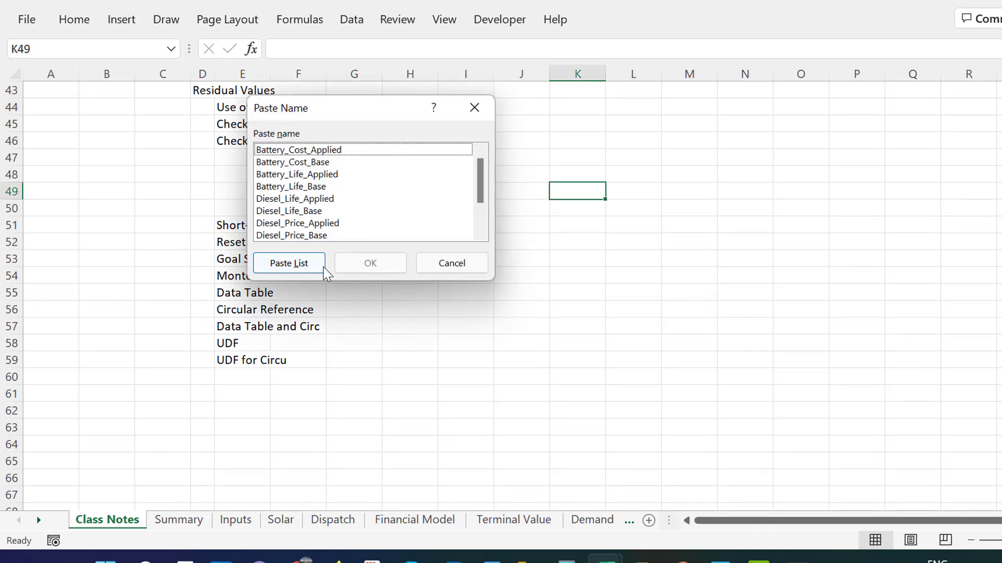
left_click(307, 267)
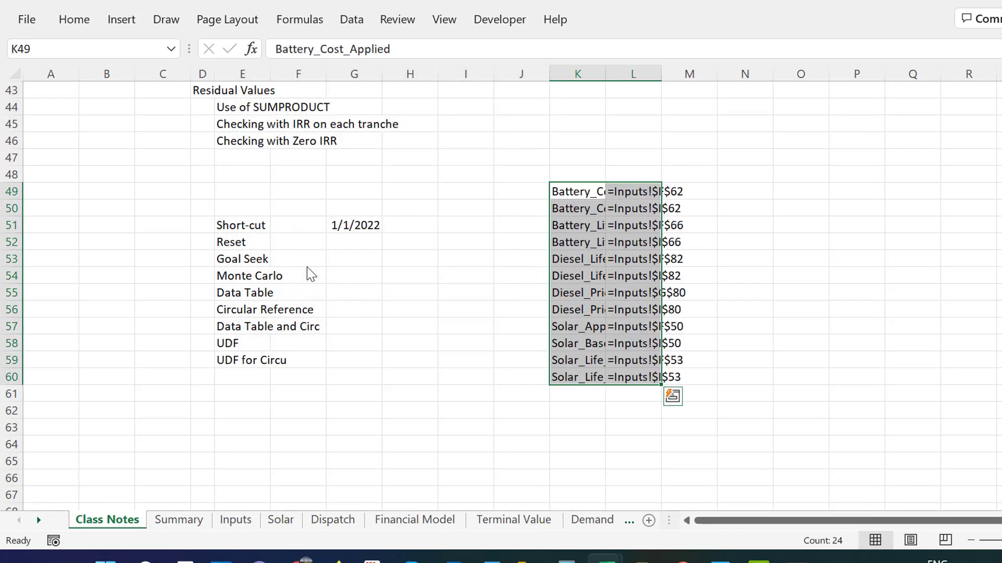
Clear the cell references in L49:L60 beside the pasted range names.
key("Right")
key("shift+Down")
key("shift+Down")
key("shift+Down")
key("shift+Down")
key("shift+Down")
key("shift+Down")
key("shift+Down")
key("shift+Down")
key("shift+Down")
key("shift+Down")
key("shift+Down")
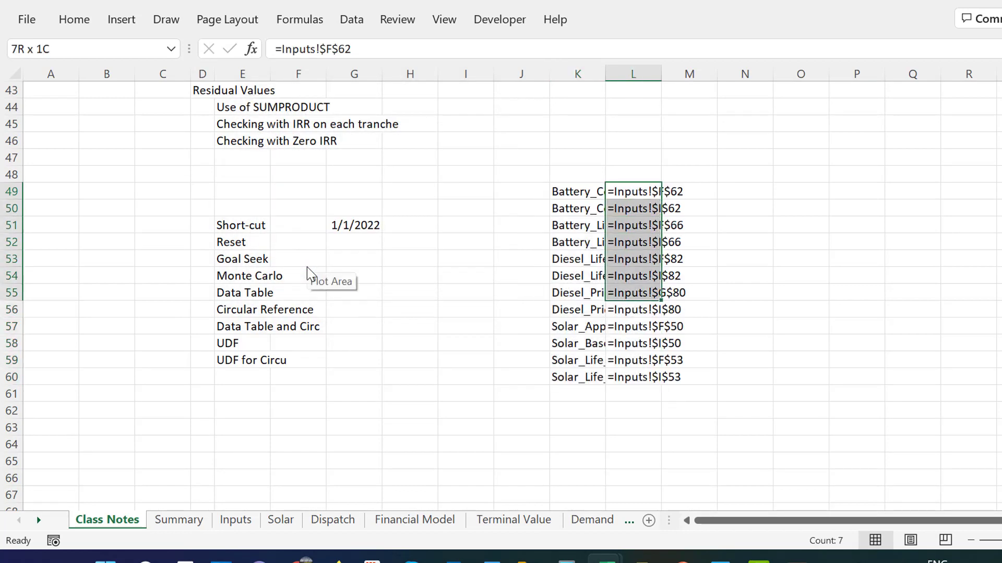
key("Left")
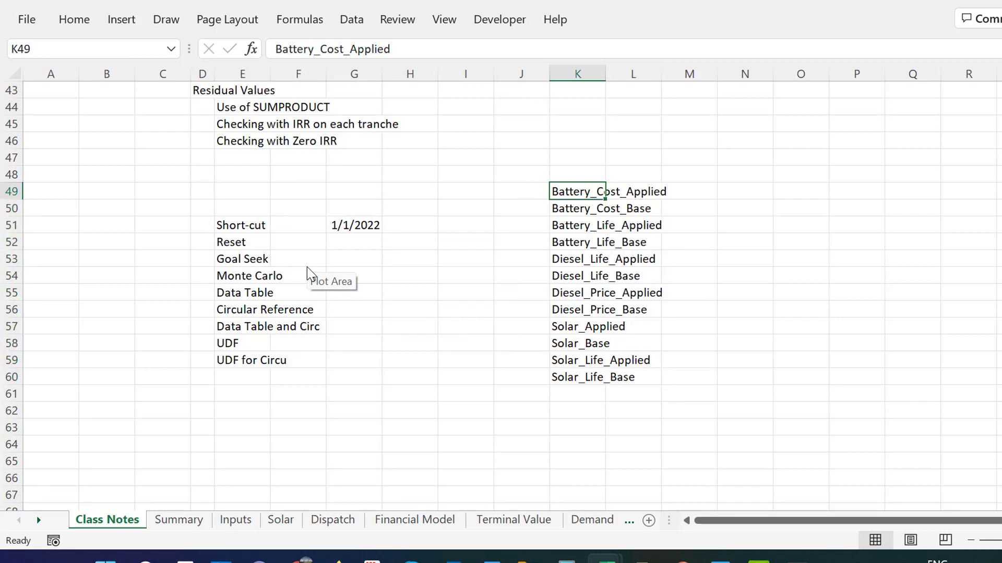
Copy the pasted range names in K49:L60 to the clipboard.
key("shift+Right")
key("shift+Down")
key("shift+Down")
key("shift+Down")
key("shift+Down")
key("shift+Down")
key("shift+Down")
key("shift+Down")
key("shift+Down")
key("shift+Down")
key("shift+Down")
key("shift+Down")
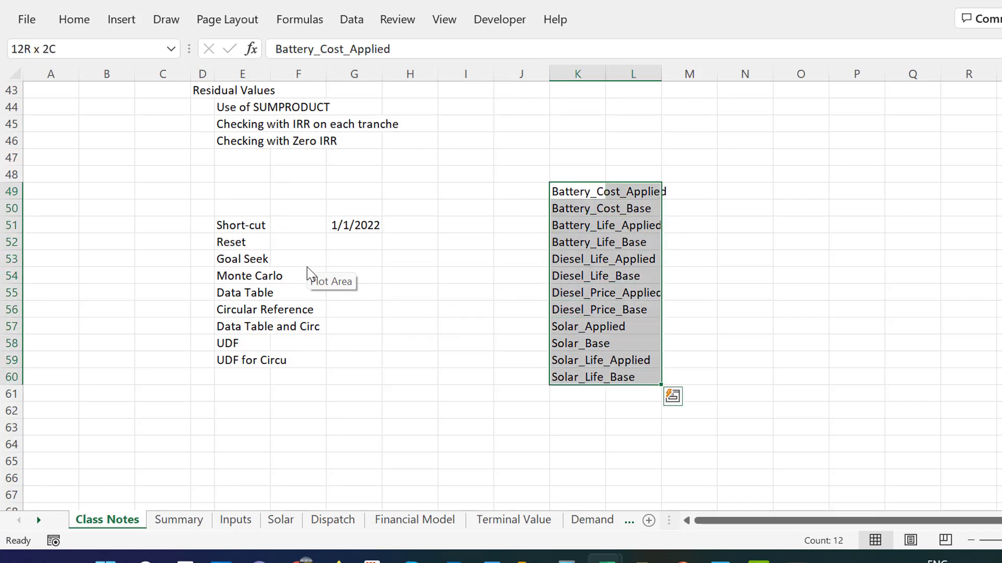
key("ctrl+c")
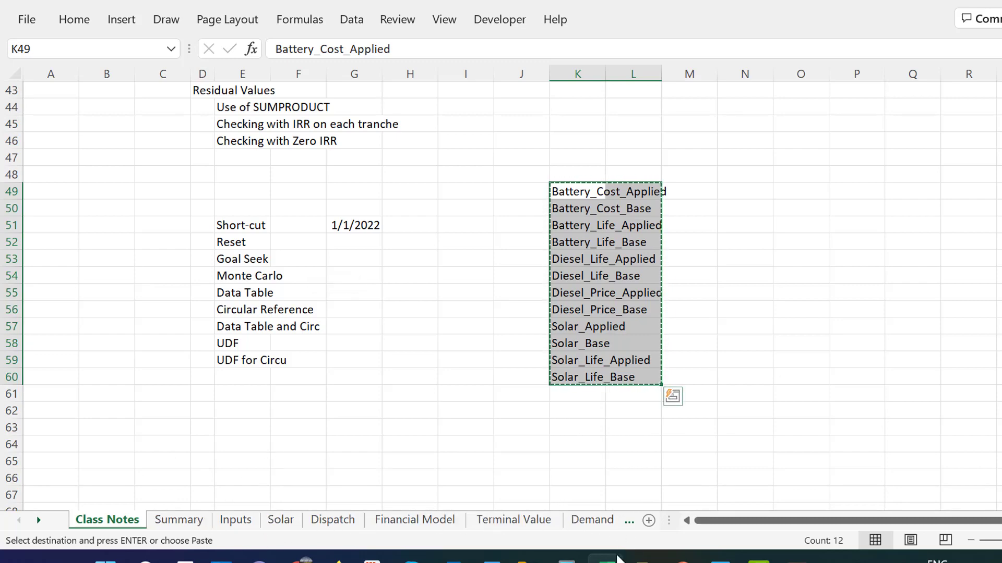
Switch to the Visual Basic editor and paste the copied range names below the End Sub of Button19_Click.
mouse_move(605, 559)
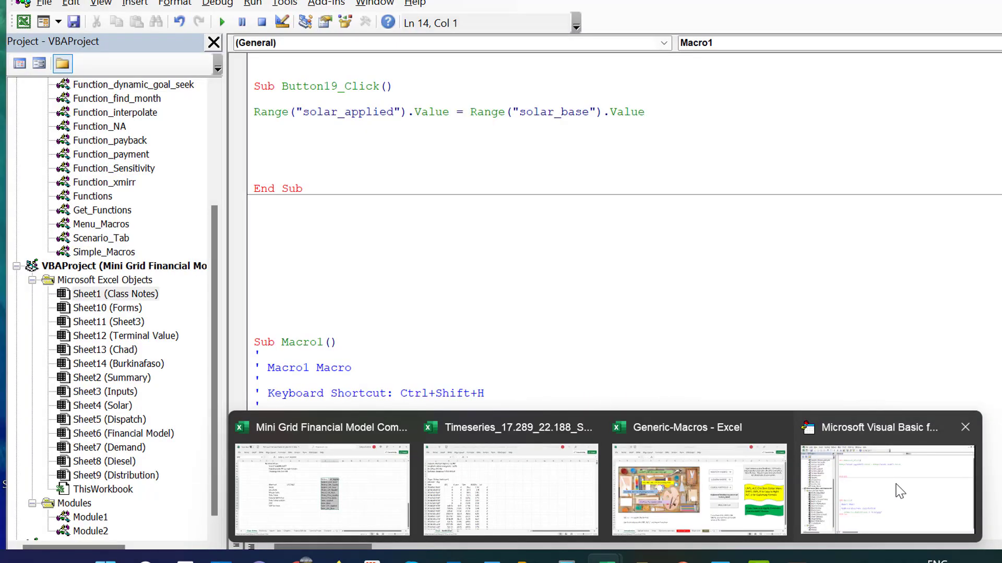
left_click(894, 487)
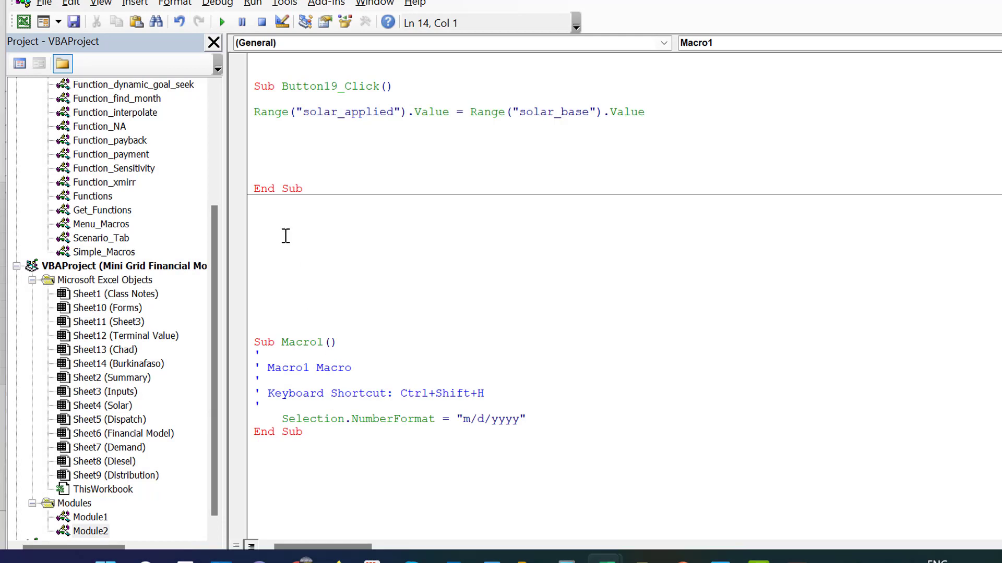
key("ctrl+v")
key("Up")
key("Up")
key("Up")
key("Up")
key("Up")
key("Up")
key("Up")
key("Up")
key("Up")
key("Up")
key("Up")
key("Up")
key("Up")
key("Up")
key("Up")
key("Up")
key("Up")
key("Up")
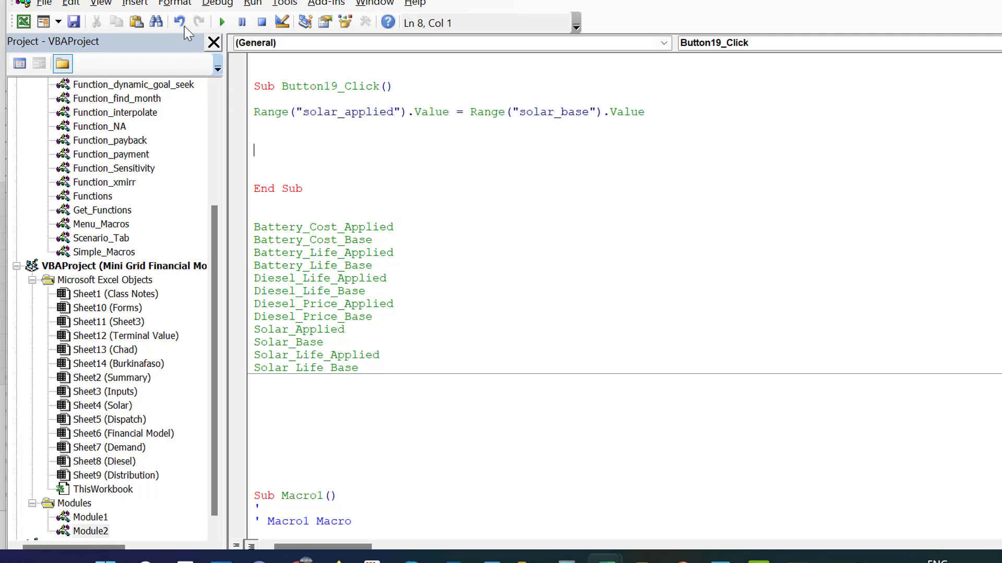
left_click(102, 5)
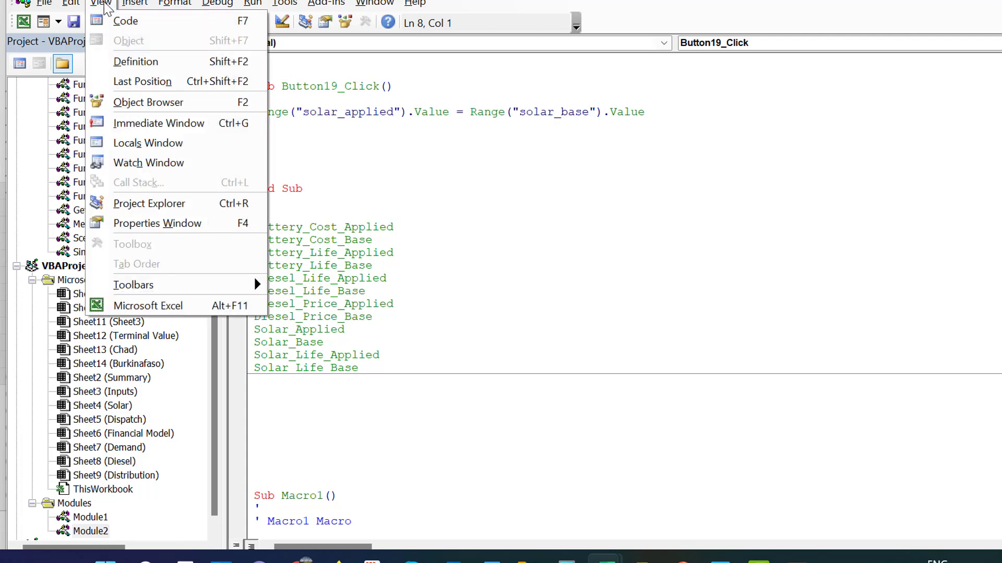
mouse_move(52, 4)
left_click(424, 126)
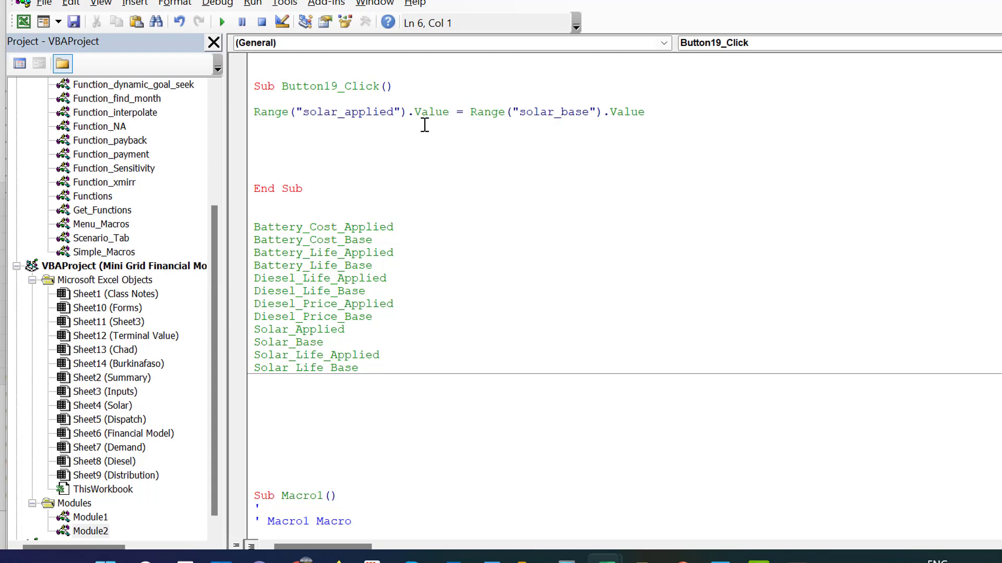
Delete the Solar_Applied and Solar_Base lines from the pasted list of range names.
key("Down")
key("Down")
key("Down")
key("Down")
key("Down")
key("Down")
key("Down")
key("Down")
key("Down")
key("Down")
key("Down")
key("Down")
key("Down")
key("Down")
key("Down")
key("Down")
key("shift+Down")
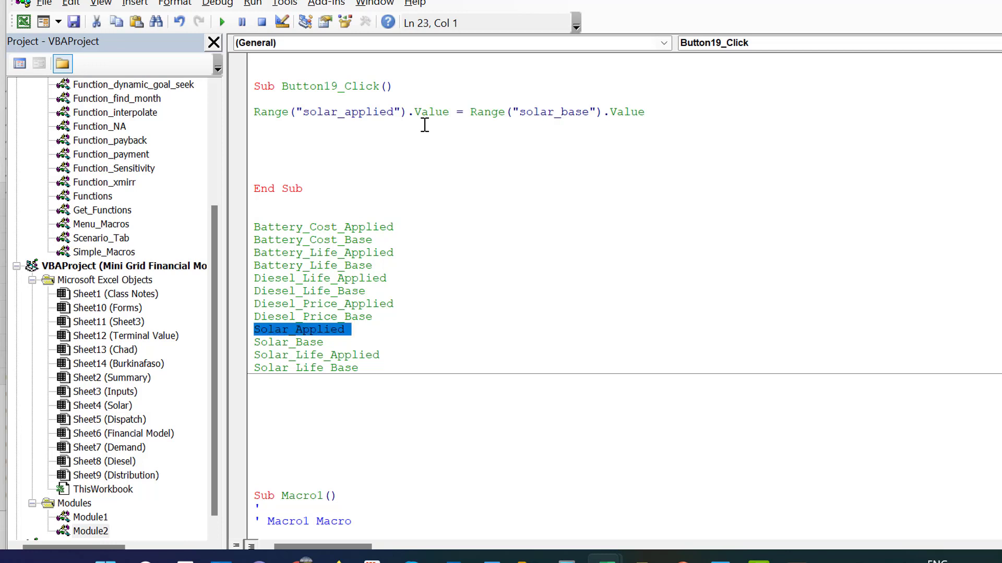
key("Right")
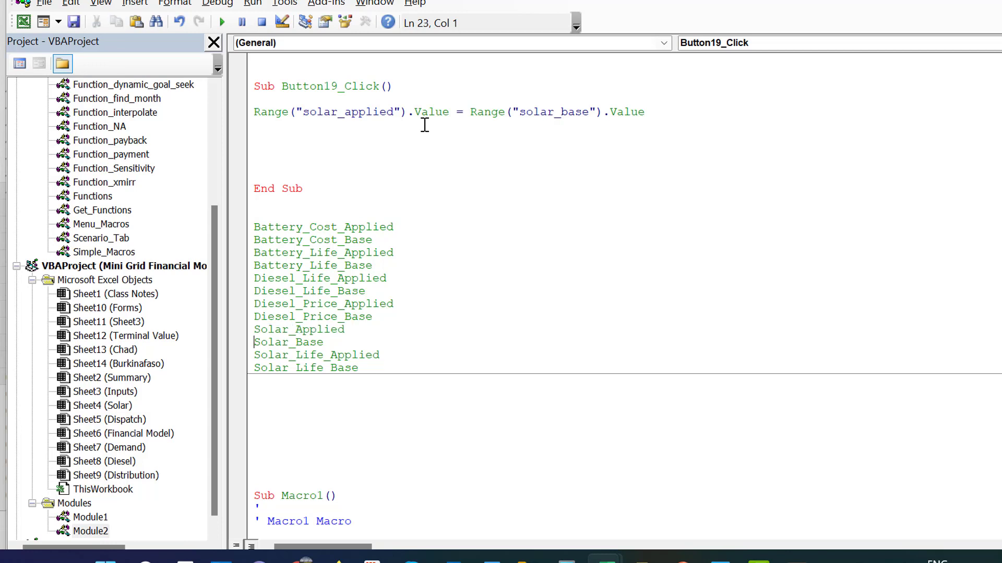
key("shift+Down")
key("Up")
key("Up")
key("shift+Down")
key("shift+Down")
key("Delete")
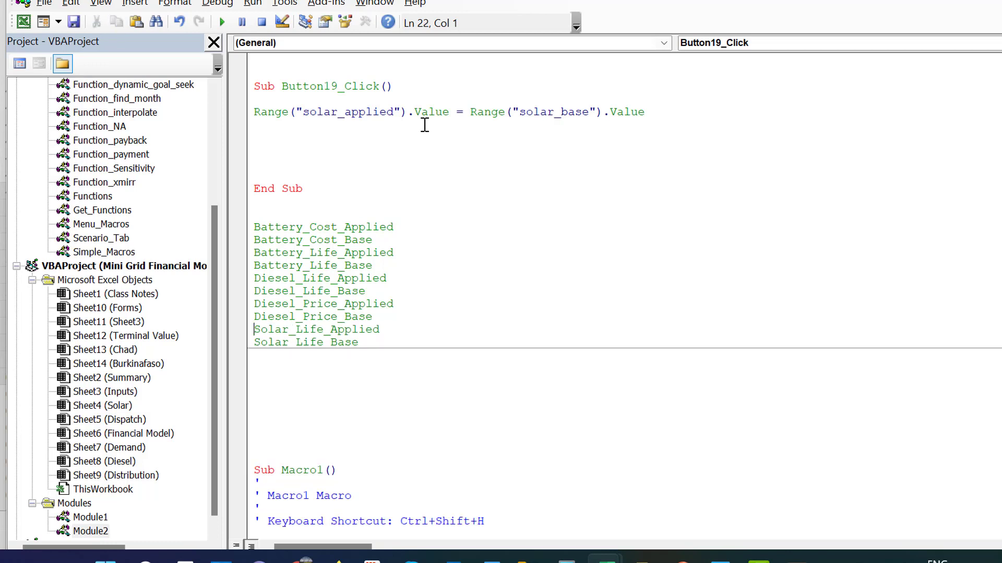
Copy the Solar_Life_Applied and Solar_Life_Base lines from the list into Button19_Click, below the solar_applied assignment.
key("shift+Down")
key("shift+Down")
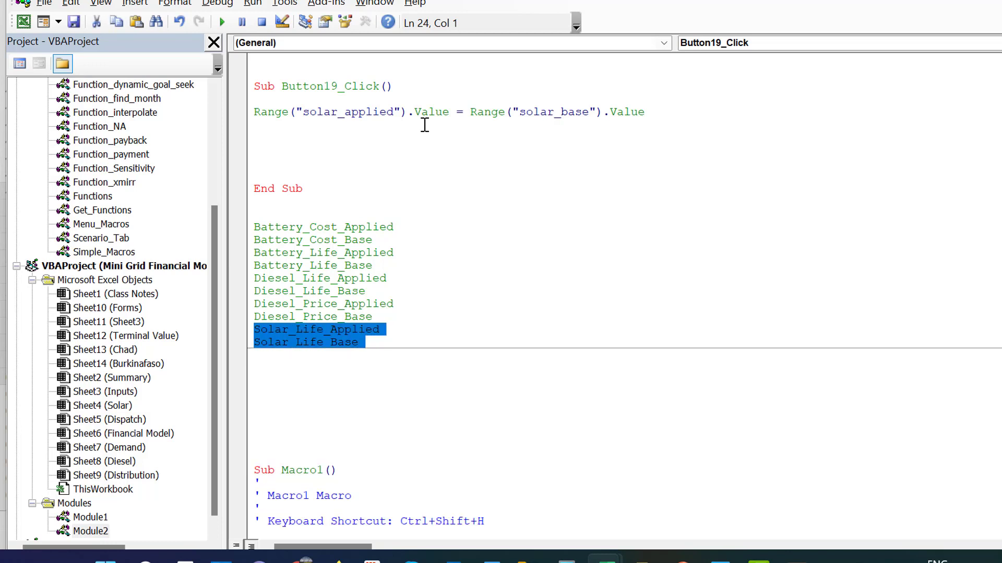
key("ctrl+c")
key("Up")
key("Up")
key("Up")
key("Up")
key("Up")
key("Up")
key("Up")
key("Up")
key("Up")
key("Up")
key("Up")
key("Up")
key("Up")
key("Up")
key("Up")
key("Up")
key("Up")
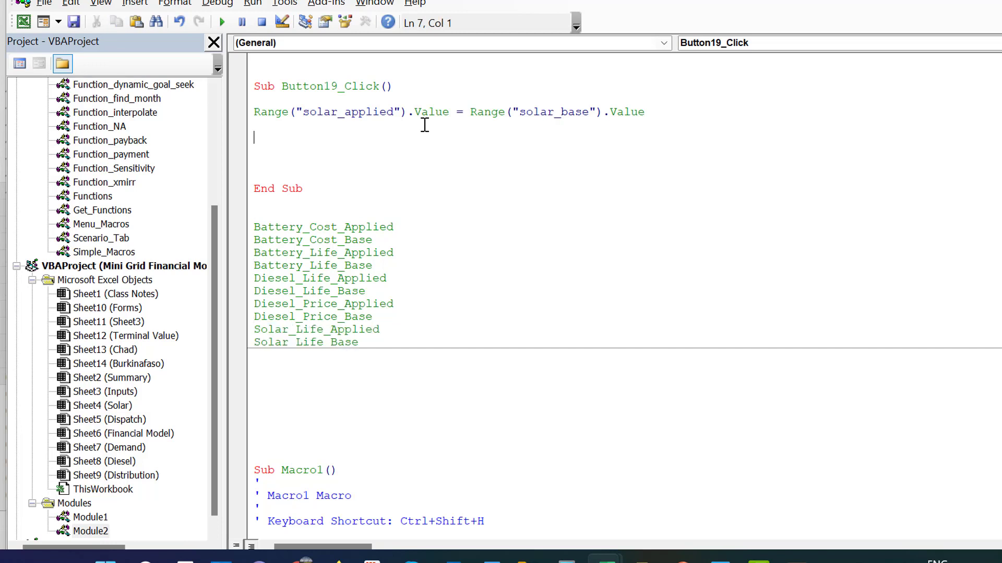
key("ctrl+v")
Duplicate the solar_applied assignment line directly beneath itself in Button19_Click.
key("Up")
key("Up")
key("Up")
key("Up")
key("shift+Down")
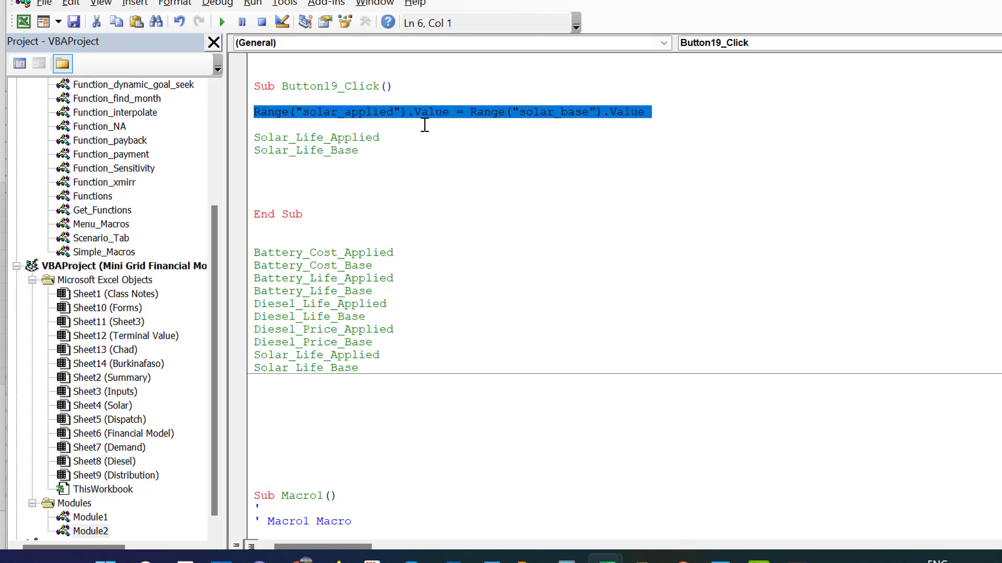
key("ctrl+c")
key("Left")
key("ctrl+v")
Move the Solar_Life_Applied name into the duplicated assignment line in place of solar_applied.
key("Down")
key("Down")
key("Down")
key("Down")
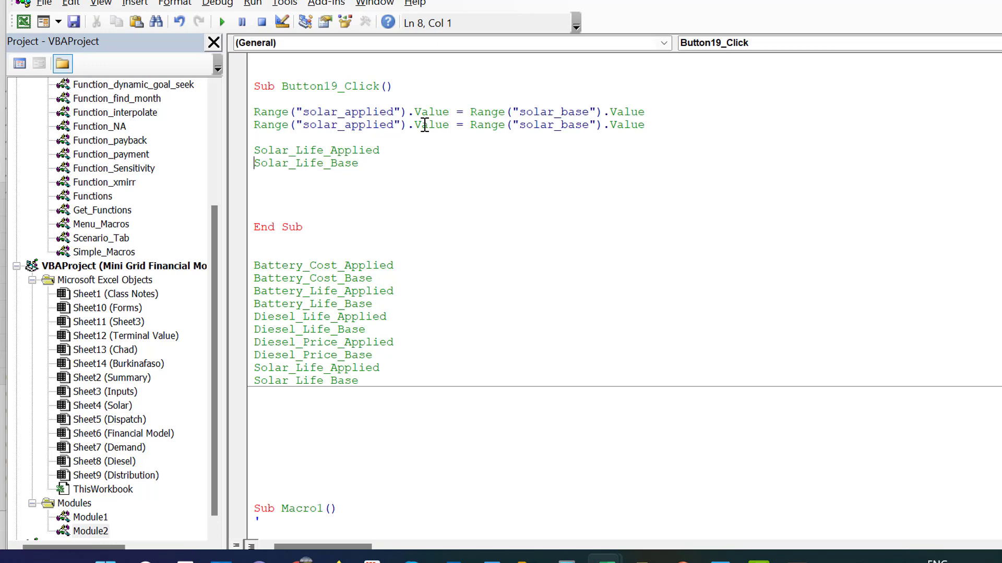
key("Up")
key("Up")
key("shift+Right")
key("shift+Right")
key("shift+Right")
key("shift+Right")
key("shift+Right")
key("shift+Right")
key("shift+Right")
key("shift+Right")
key("shift+Right")
key("shift+Right")
key("shift+Right")
key("shift+Right")
key("shift+Right")
key("shift+Right")
key("shift+Right")
key("shift+Right")
key("shift+Right")
key("shift+Right")
key("shift+Right")
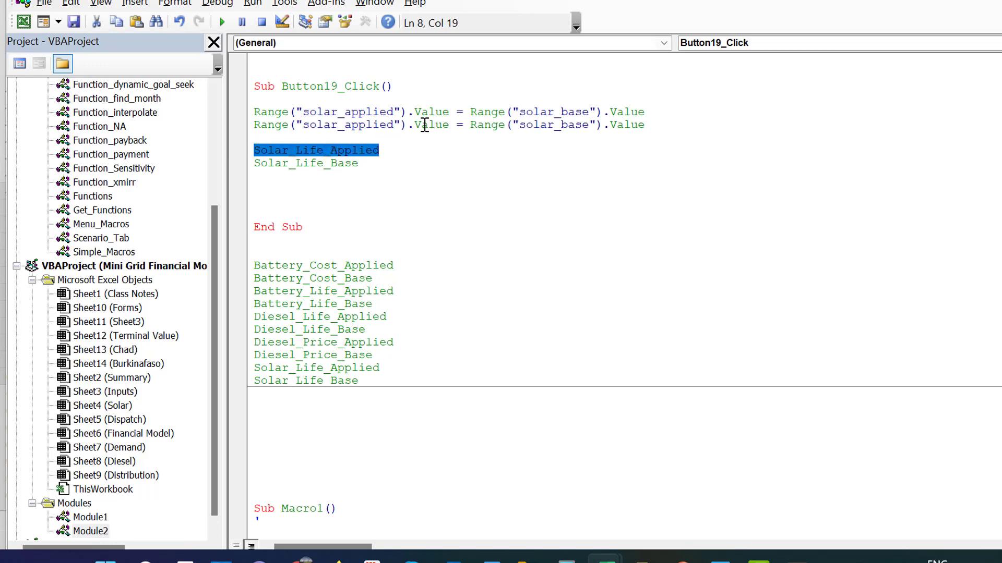
key("ctrl+x")
key("Up")
key("Up")
key("Right")
key("Right")
key("Right")
key("Right")
key("Right")
key("Right")
key("Right")
key("Right")
key("Right")
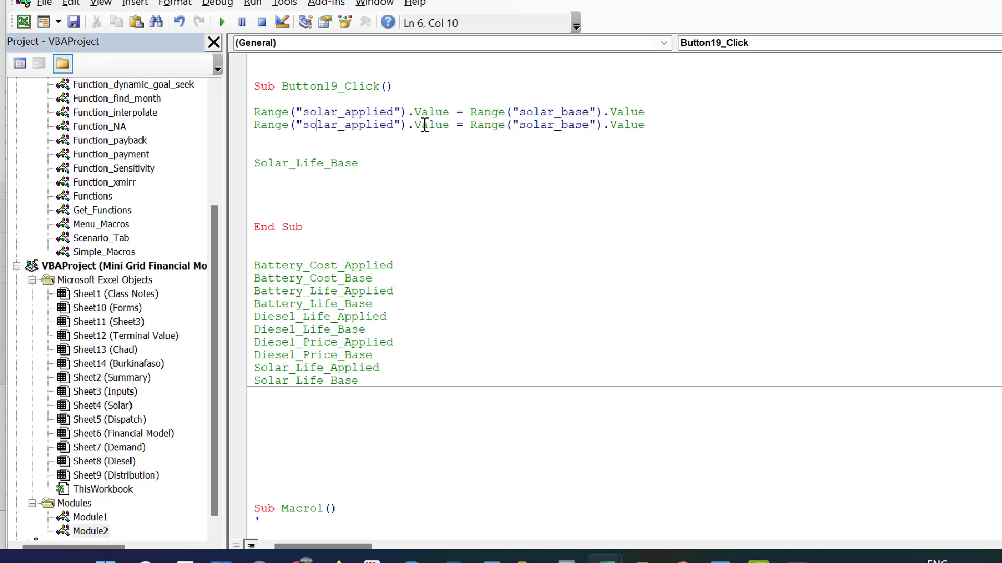
key("Left")
key("Left")
key("shift+Right")
key("shift+Right")
key("shift+Right")
key("shift+Right")
key("shift+Right")
key("shift+Right")
key("shift+Right")
key("shift+Right")
key("shift+Right")
key("shift+Right")
key("shift+Right")
key("shift+Right")
key("shift+Right")
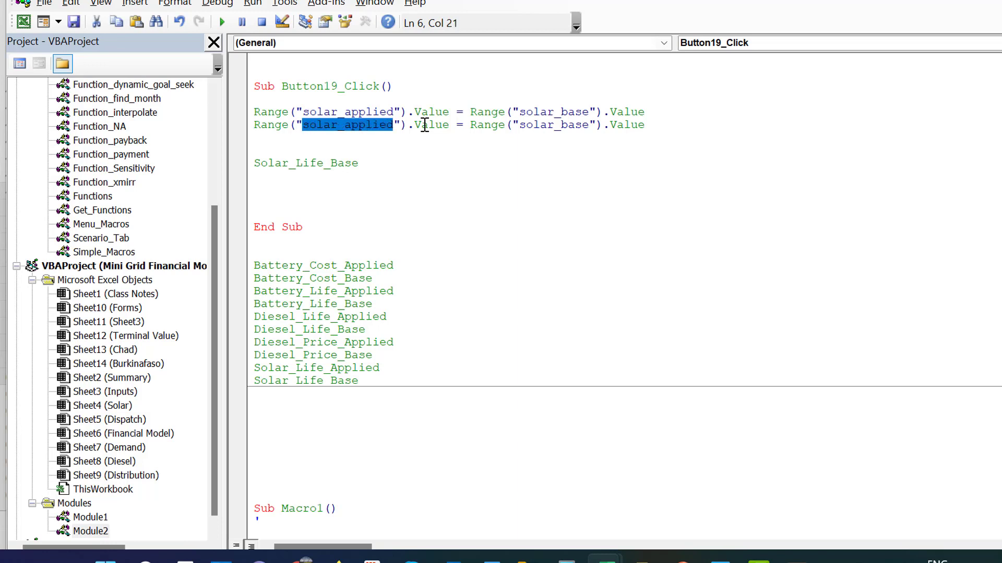
key("ctrl+v")
key("Down")
key("Down")
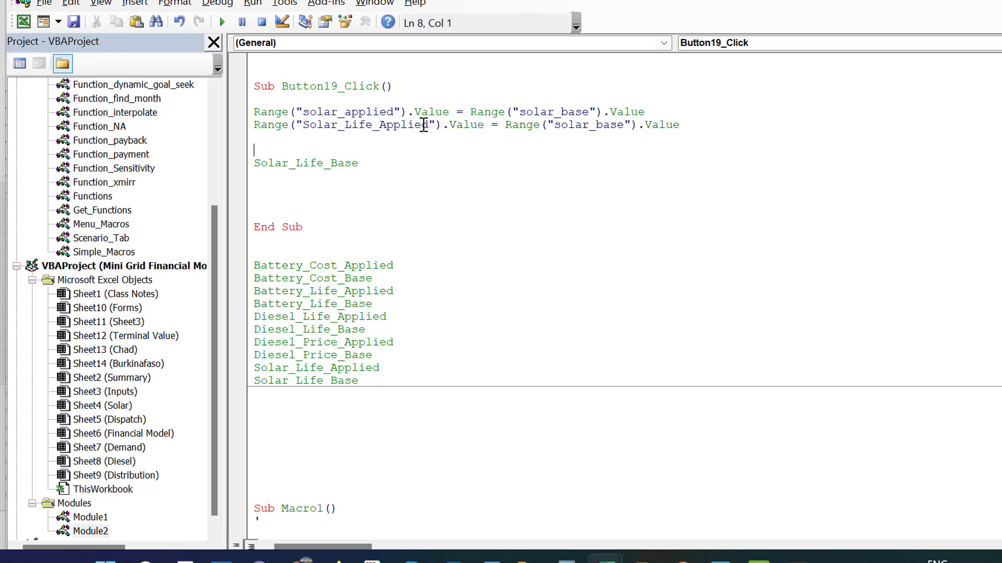
Move the Solar_Life_Base name into the second assignment line in place of solar_base.
key("Down")
key("shift+Right")
key("shift+Right")
key("shift+Right")
key("shift+Right")
key("shift+Right")
key("shift+Right")
key("shift+Right")
key("shift+Right")
key("shift+Right")
key("shift+Right")
key("shift+Right")
key("shift+Right")
key("shift+Right")
key("shift+Right")
key("shift+Right")
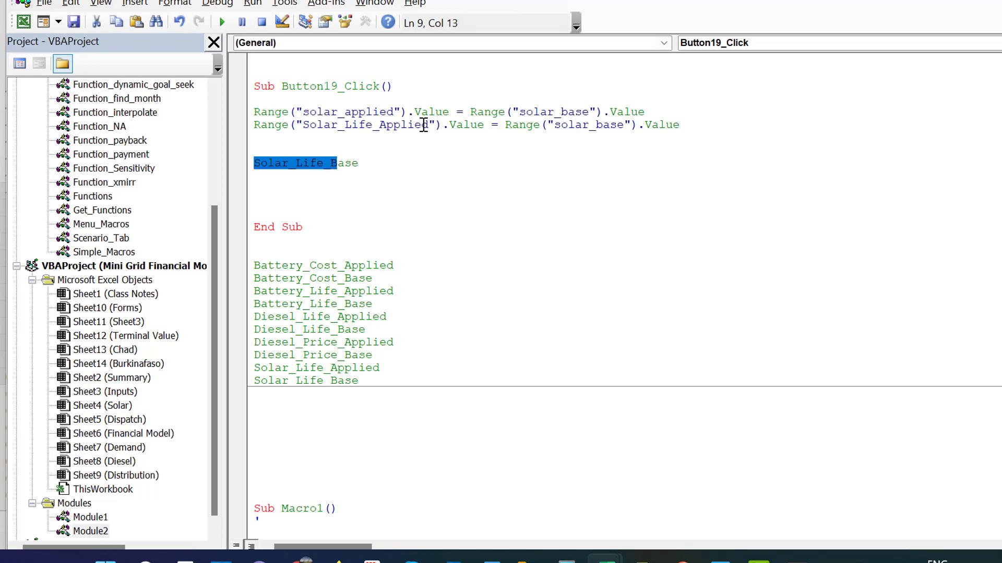
key("ctrl+x")
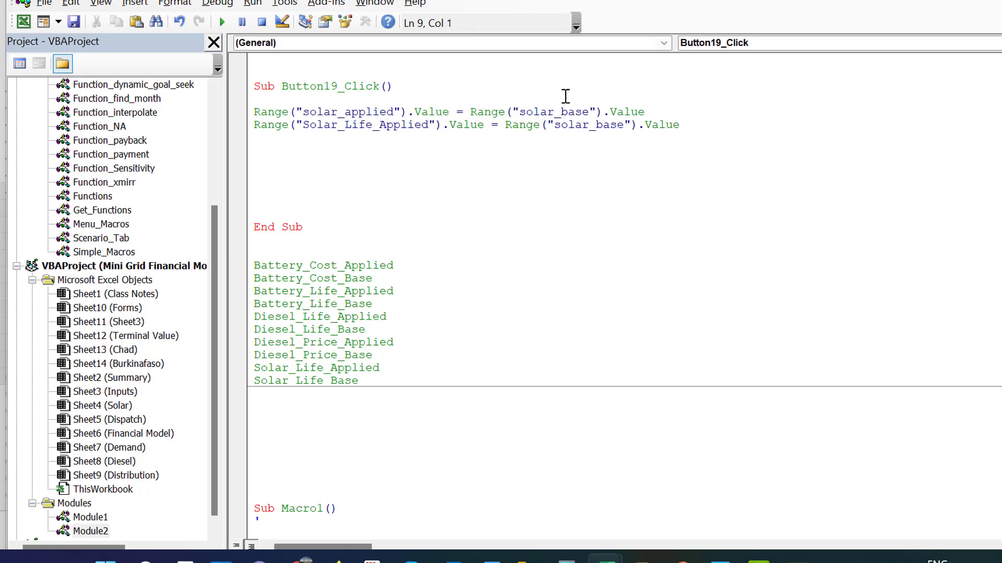
left_click(627, 125)
key("BackSpace")
key("BackSpace")
key("BackSpace")
key("BackSpace")
key("BackSpace")
key("BackSpace")
key("BackSpace")
key("BackSpace")
key("BackSpace")
key("BackSpace")
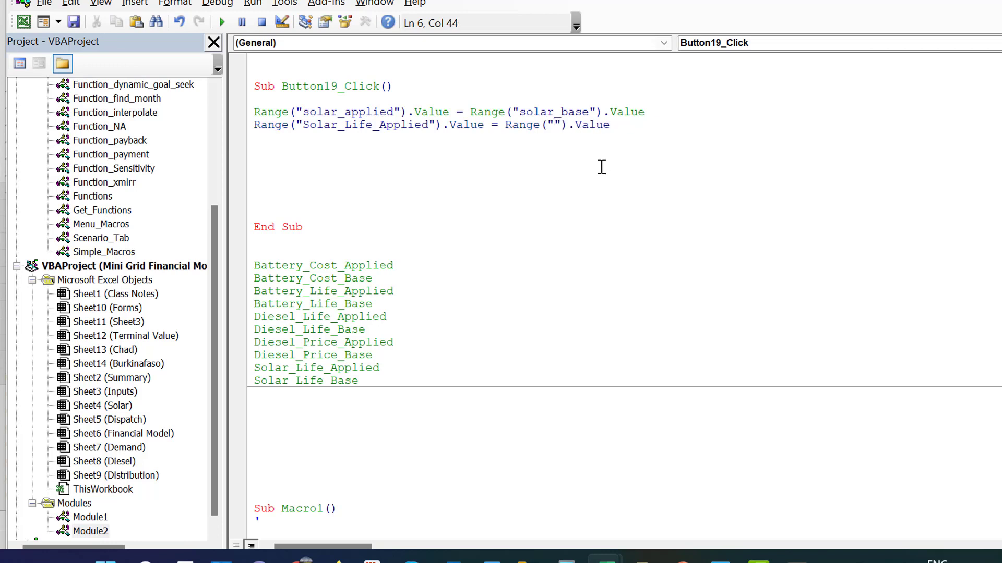
Insert Solar_Life_Base as the source range in the Solar_Life_Applied line and delete both Solar_Life names from the list below the macro.
key("ctrl+v")
key("Down")
key("Down")
key("Down")
key("Down")
key("Down")
key("Down")
key("Down")
key("Down")
key("Down")
key("Down")
key("Down")
key("Down")
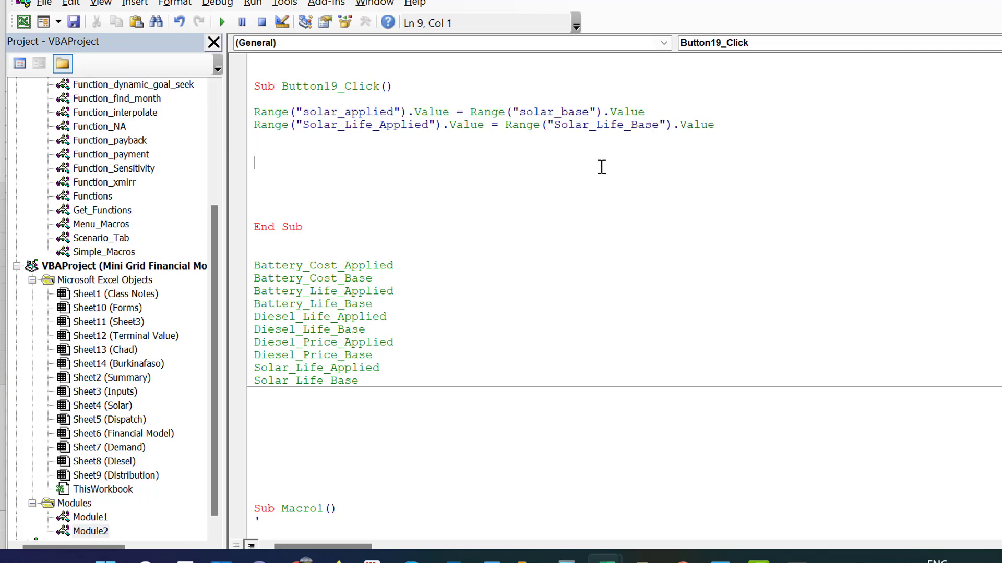
key("Up")
key("Down")
key("Down")
key("Down")
key("Down")
key("Down")
key("Down")
key("Down")
key("Down")
key("Down")
key("Up")
key("shift+Down")
key("shift+Down")
key("Delete")
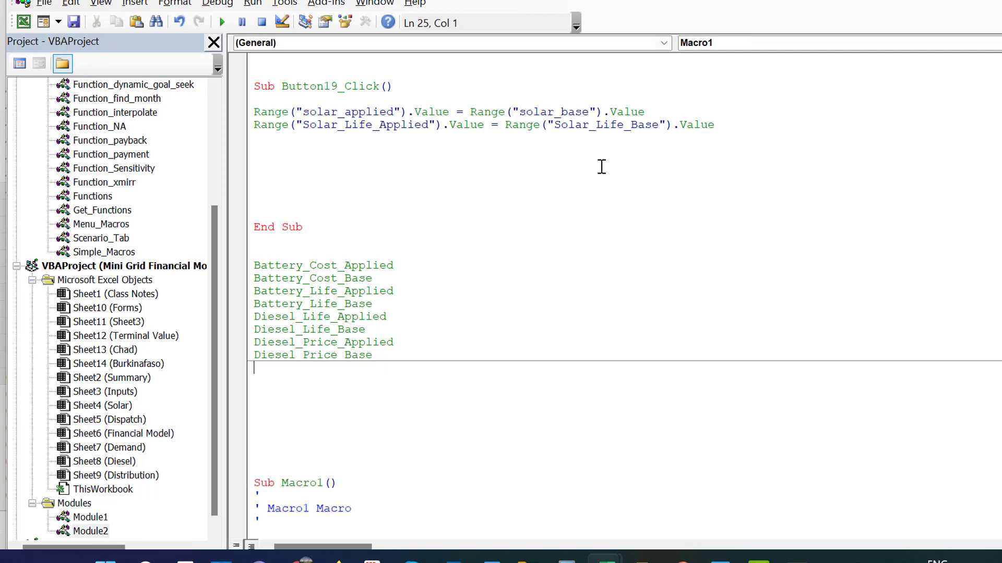
Move Diesel_Price_Applied and Diesel_Price_Base from the name list into the Button19_Click macro, below the assignment lines.
key("Up")
key("Up")
key("shift+Down")
key("shift+Down")
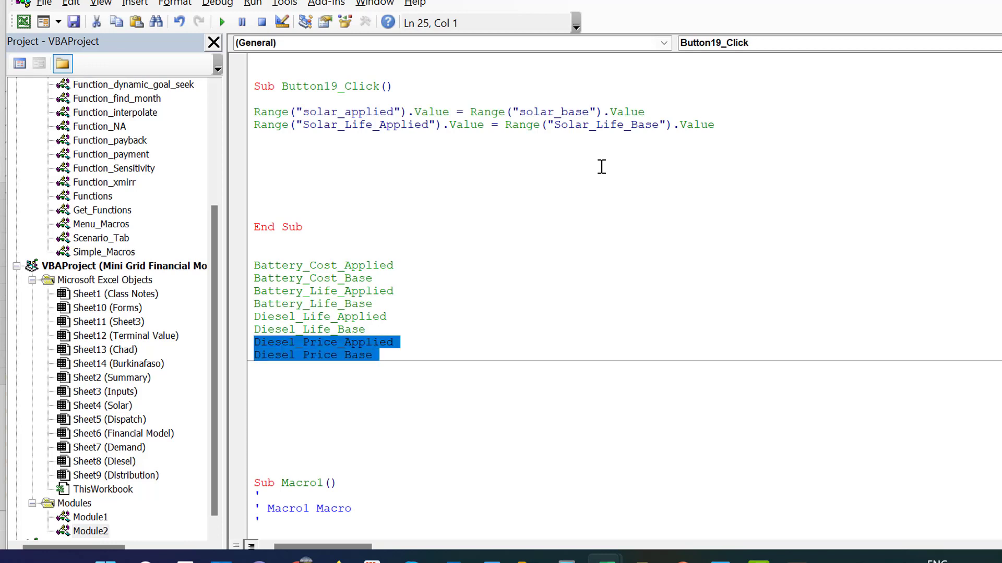
key("Delete")
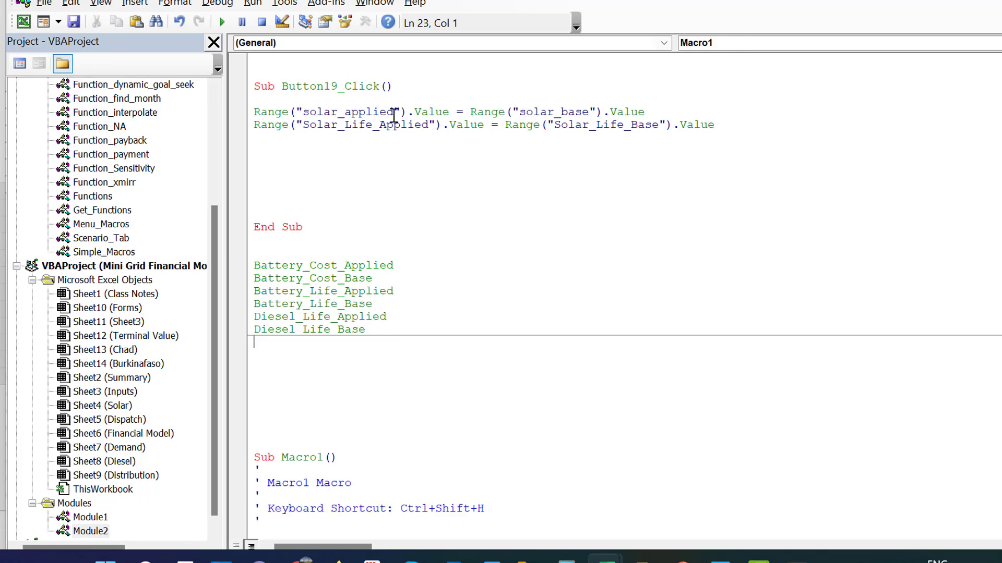
left_click(290, 154)
key("ctrl+v")
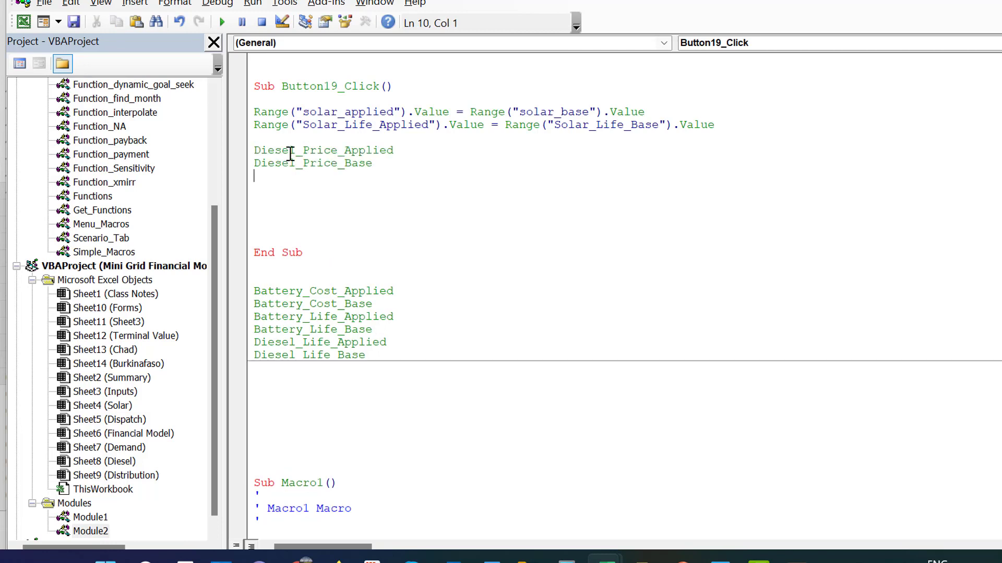
Duplicate the Solar_Life_Applied assignment line directly beneath itself in the Button19_Click macro.
key("Up")
key("Up")
key("Up")
key("Up")
key("shift+Down")
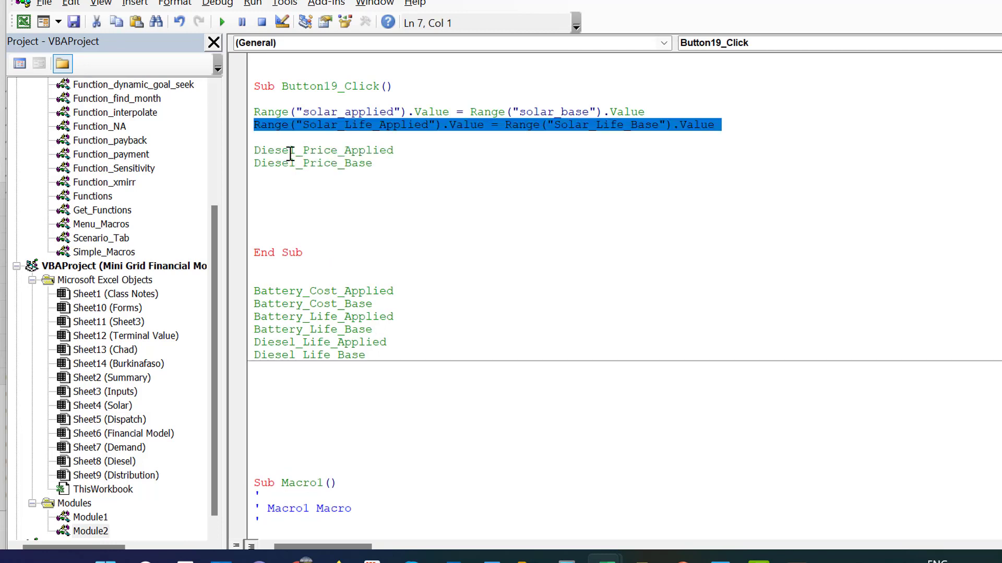
key("ctrl+c")
left_click(290, 154)
key("ctrl+v")
Replace Solar_Life_Applied in the duplicated line with Diesel_Price_Applied, cut from the loose names below it.
key("Down")
key("Down")
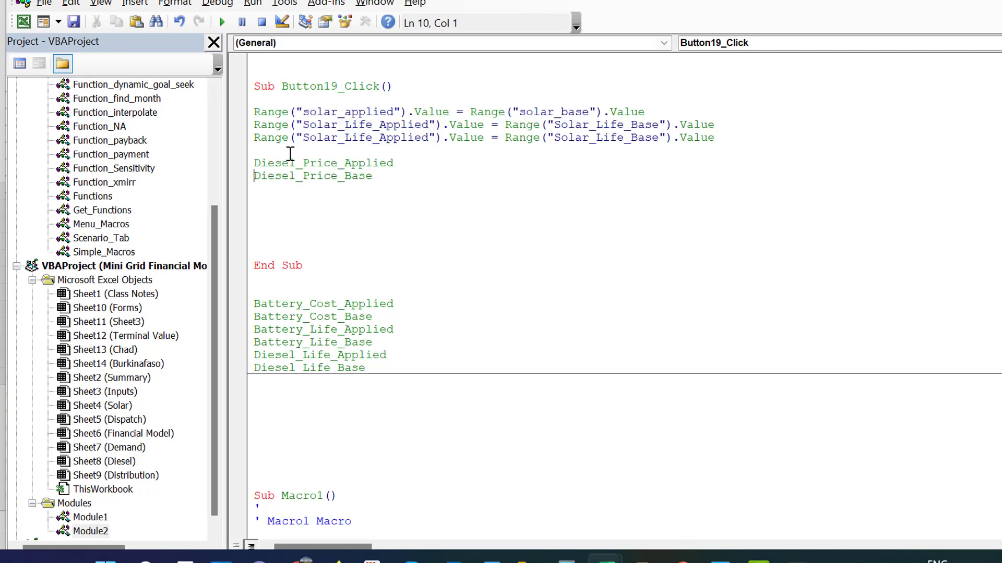
key("Up")
key("shift+Right")
key("shift+Right")
key("shift+Right")
key("shift+Right")
key("shift+Right")
key("shift+Right")
key("shift+Right")
key("shift+Right")
key("shift+Right")
key("shift+Right")
key("shift+Right")
key("shift+Right")
key("shift+Right")
key("shift+Right")
key("shift+Right")
key("shift+Right")
key("shift+Right")
key("shift+Right")
key("shift+Right")
key("shift+Right")
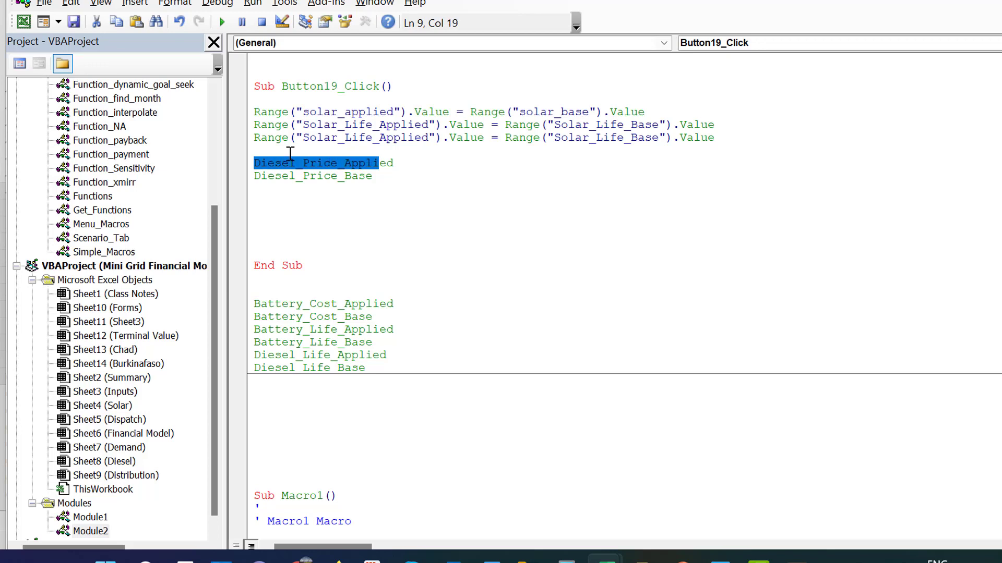
key("ctrl+x")
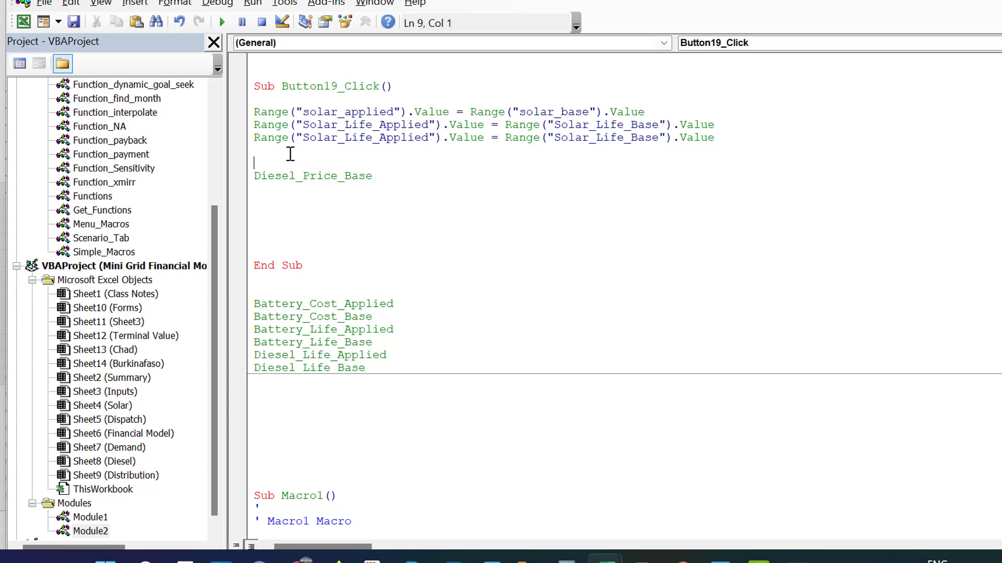
key("Up")
left_click(429, 138)
key("BackSpace")
key("BackSpace")
key("BackSpace")
key("BackSpace")
key("BackSpace")
key("BackSpace")
key("BackSpace")
key("BackSpace")
key("BackSpace")
key("BackSpace")
key("BackSpace")
key("BackSpace")
key("BackSpace")
key("BackSpace")
key("BackSpace")
key("BackSpace")
key("BackSpace")
key("BackSpace")
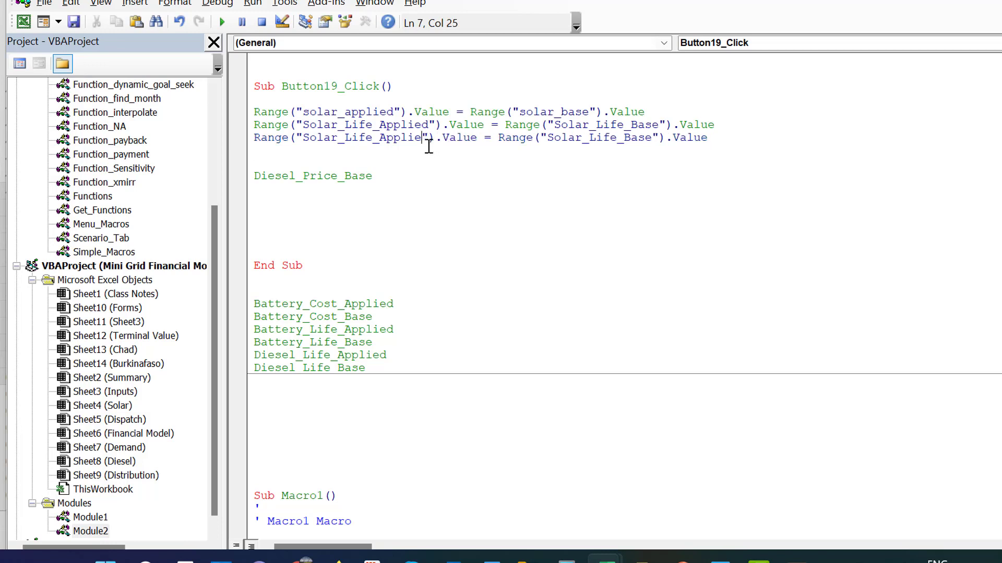
key("ctrl+v")
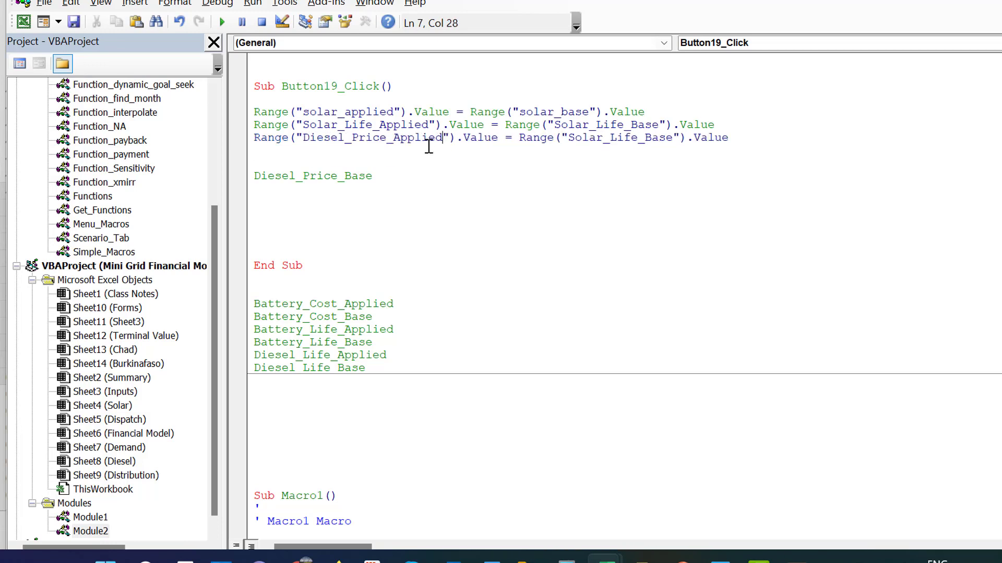
Cut the loose Diesel_Price_Base name and clear Solar_Life_Base from the source range of the Diesel_Price_Applied line.
key("shift+Left")
key("shift+Left")
key("shift+Left")
key("shift+Left")
key("shift+Left")
key("shift+Left")
key("shift+Left")
key("shift+Left")
key("shift+Left")
key("shift+Left")
key("shift+Left")
key("shift+Left")
key("shift+Left")
key("shift+Left")
key("shift+Left")
key("shift+Left")
key("shift+Left")
key("shift+Left")
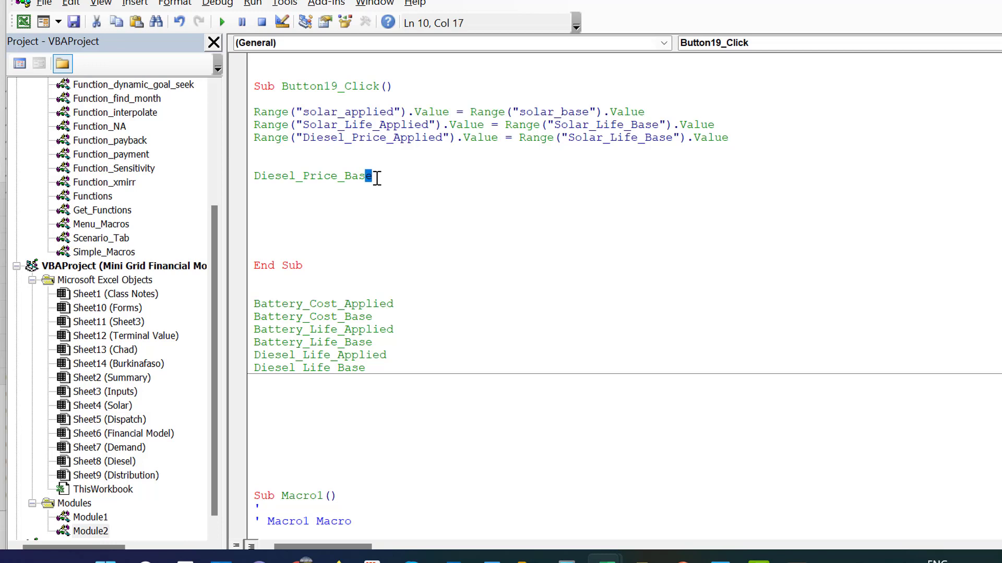
key("shift+Right")
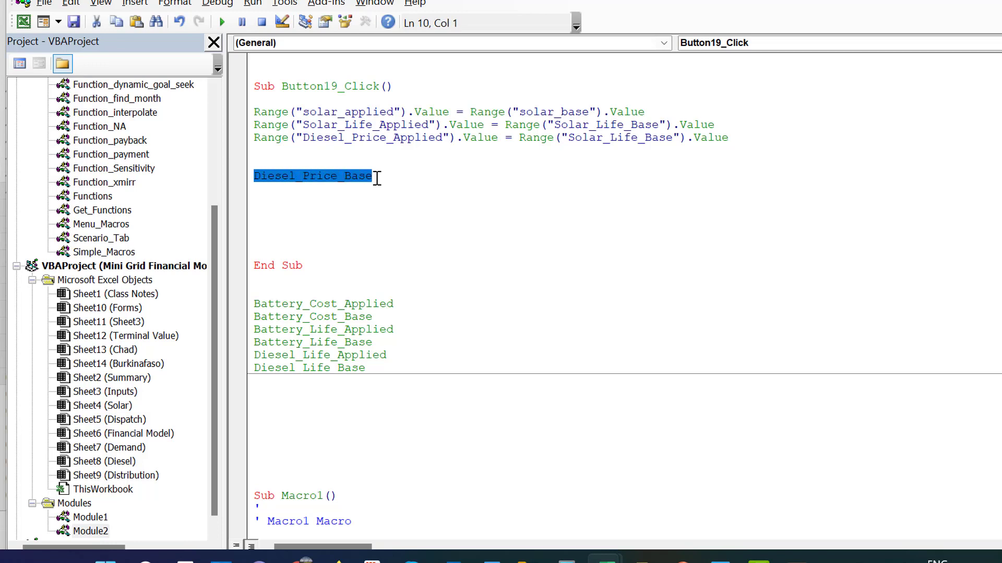
key("ctrl+x")
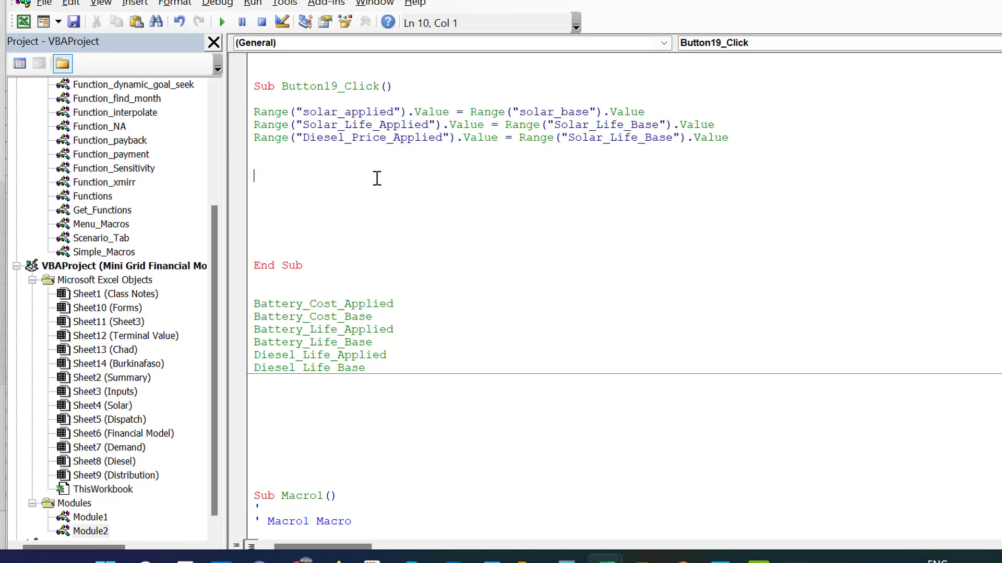
left_click(683, 137)
key("Left")
key("BackSpace")
key("BackSpace")
key("BackSpace")
key("BackSpace")
key("BackSpace")
key("BackSpace")
key("BackSpace")
key("BackSpace")
key("BackSpace")
key("BackSpace")
key("BackSpace")
key("BackSpace")
key("BackSpace")
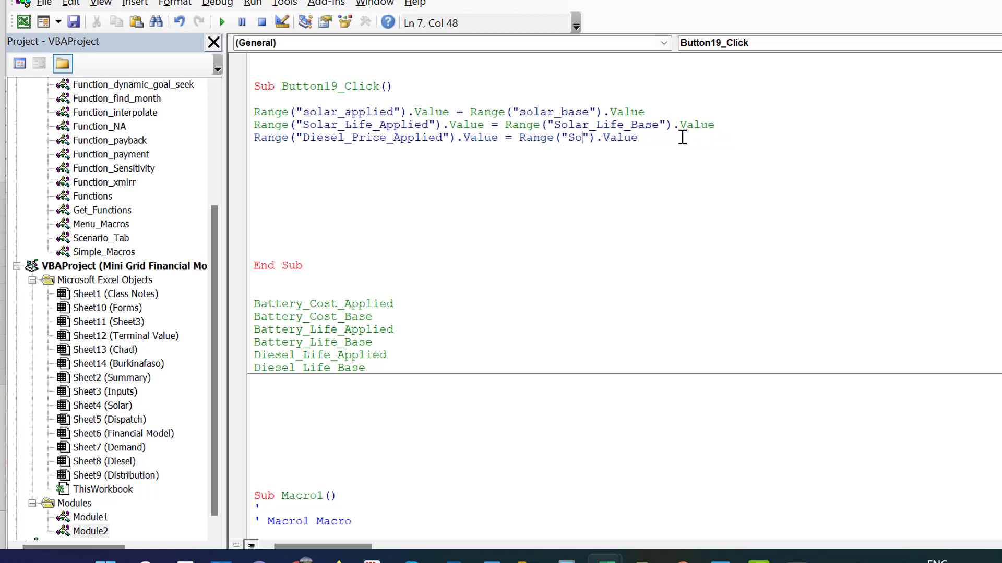
key("BackSpace")
key("BackSpace")
left_click(690, 155)
key("ctrl+v")
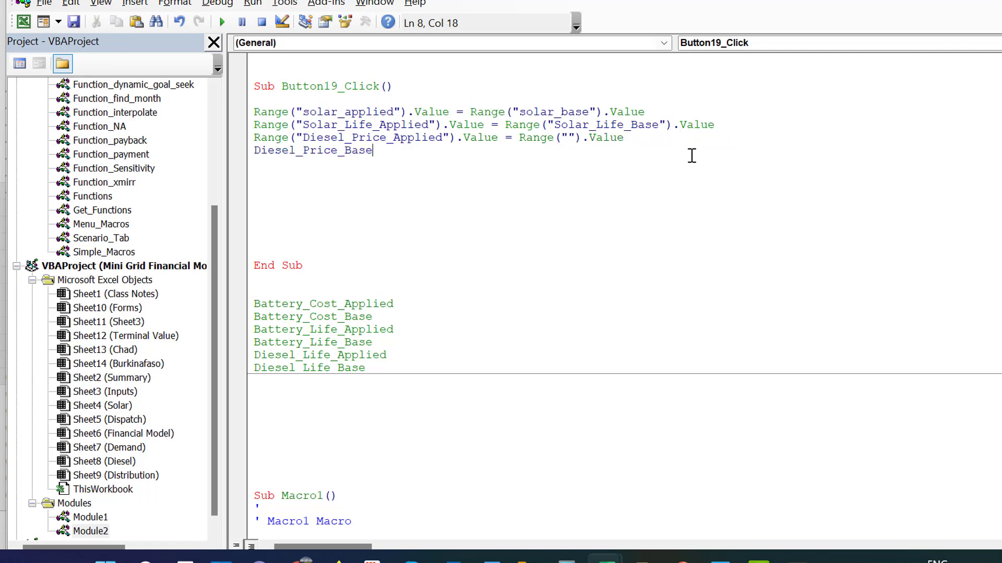
key("ctrl+z")
Insert the cut Diesel_Price_Base between the empty quotes as the source range of the Diesel_Price_Applied line.
key("Left")
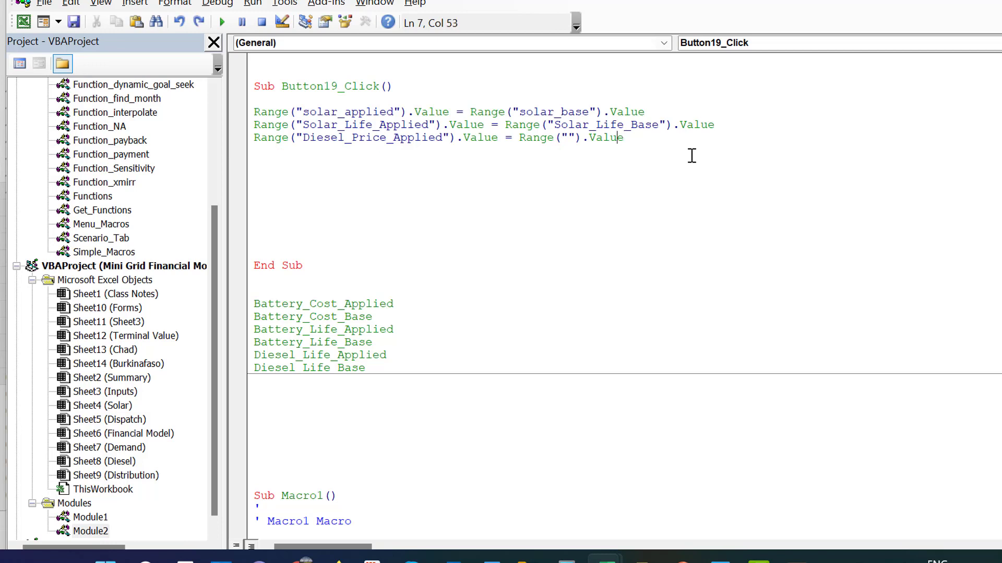
key("Left")
key("Left")
key("ctrl+v")
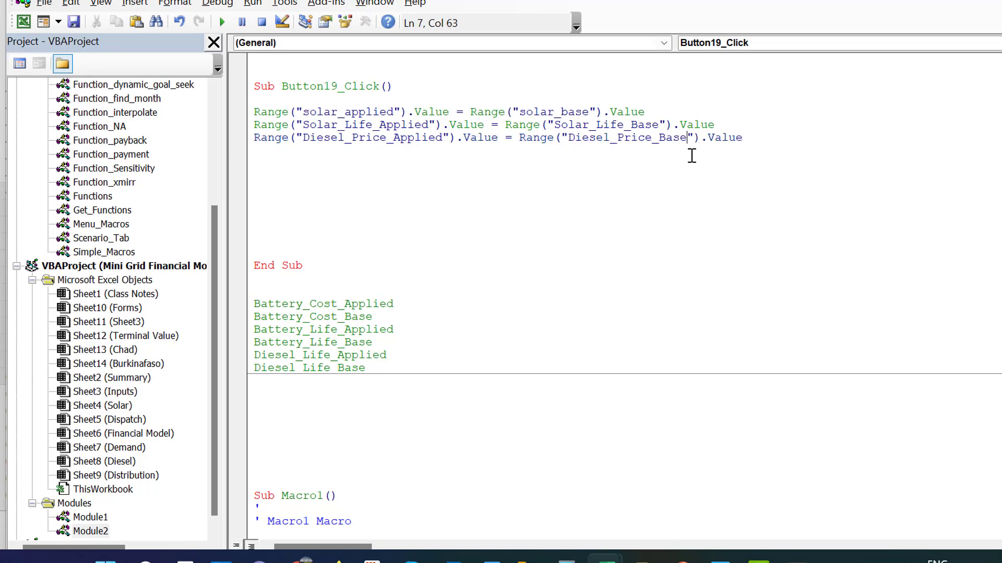
Duplicate the Diesel_Price_Applied assignment line directly beneath itself in the Button19_Click macro.
left_click(692, 156)
key("Down")
key("Down")
key("Down")
key("Down")
key("Down")
key("Down")
key("Down")
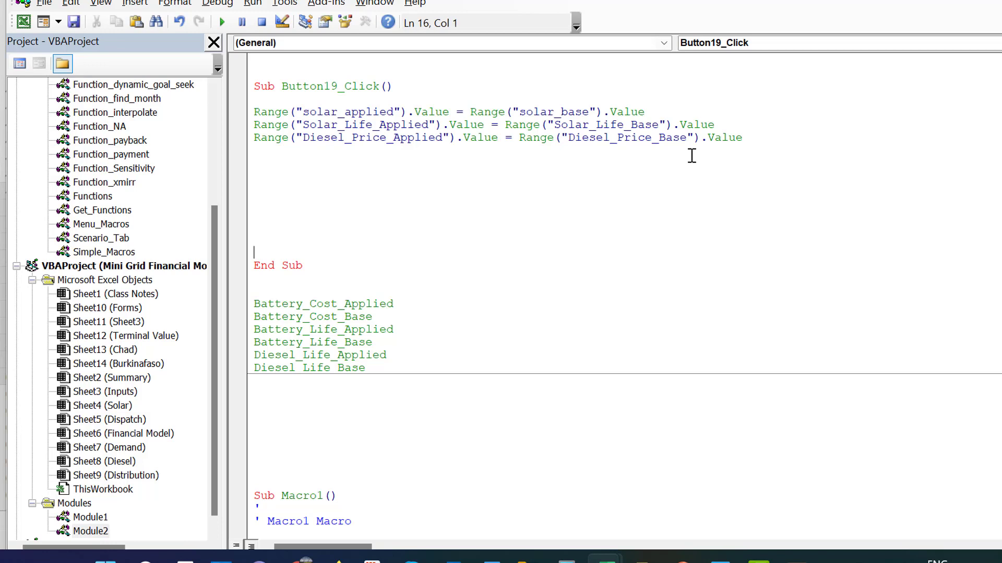
key("Up")
key("Up")
key("Up")
key("Up")
key("Up")
key("Up")
key("Up")
key("Up")
key("Up")
key("shift+Down")
key("Up")
key("Up")
key("Up")
key("Home")
key("Down")
key("shift+Down")
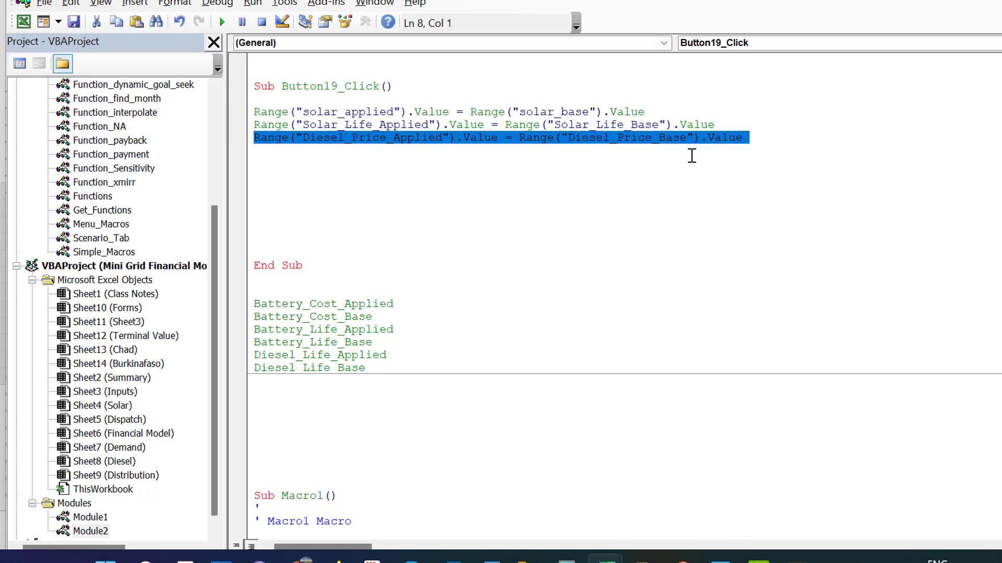
key("ctrl+c")
key("Down")
key("ctrl+v")
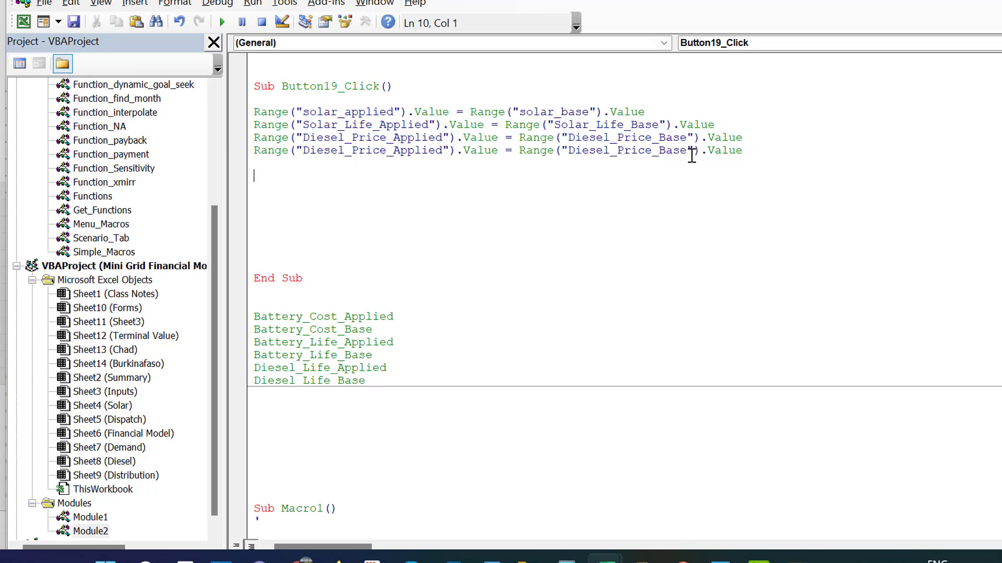
Copy the loose Diesel_Life_Applied name from the list below the Button19_Click macro.
key("Down")
key("Down")
key("Down")
key("Down")
key("Down")
key("Down")
key("Down")
key("Down")
key("Down")
key("Down")
key("Down")
key("Down")
key("Up")
key("Up")
key("Up")
key("Up")
key("shift+End")
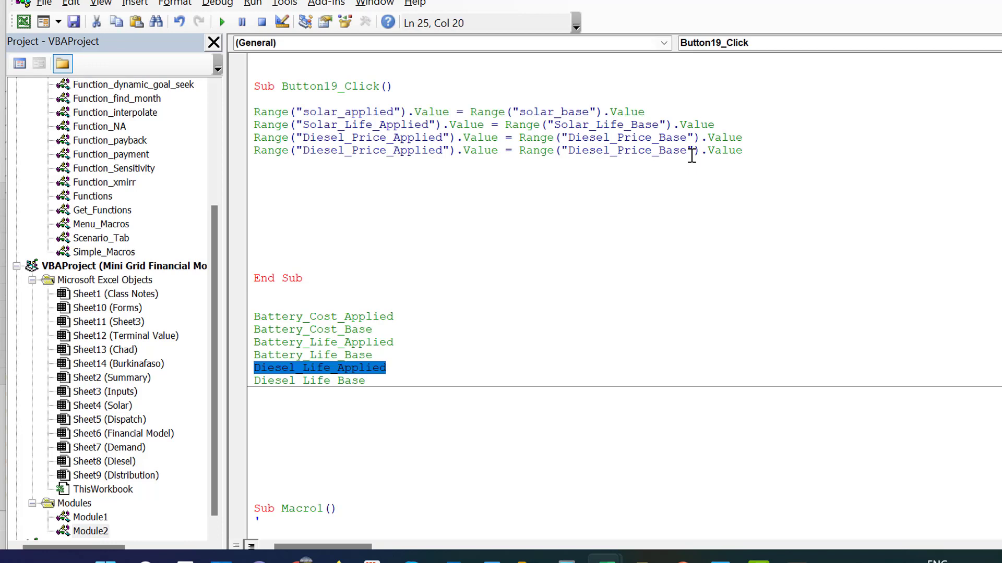
Clear the target range name between the quotes in the duplicated Diesel_Price_Applied line, leaving the quotes empty.
left_click(443, 150)
key("BackSpace")
key("BackSpace")
key("BackSpace")
key("BackSpace")
key("BackSpace")
key("BackSpace")
key("BackSpace")
key("BackSpace")
key("BackSpace")
key("BackSpace")
key("BackSpace")
key("BackSpace")
key("BackSpace")
key("BackSpace")
key("BackSpace")
key("BackSpace")
key("BackSpace")
key("BackSpace")
key("BackSpace")
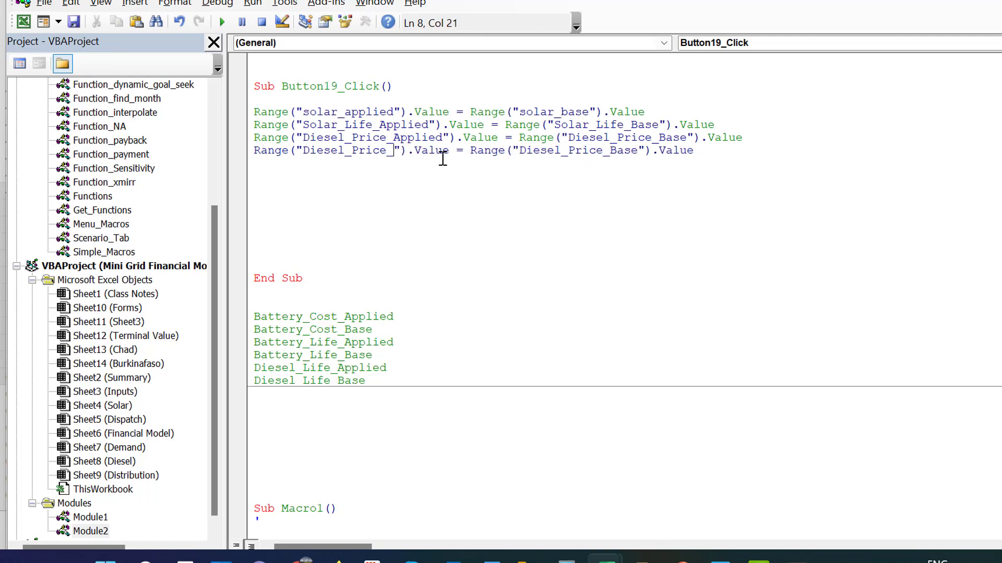
key("BackSpace")
key("Down")
key("ctrl+v")
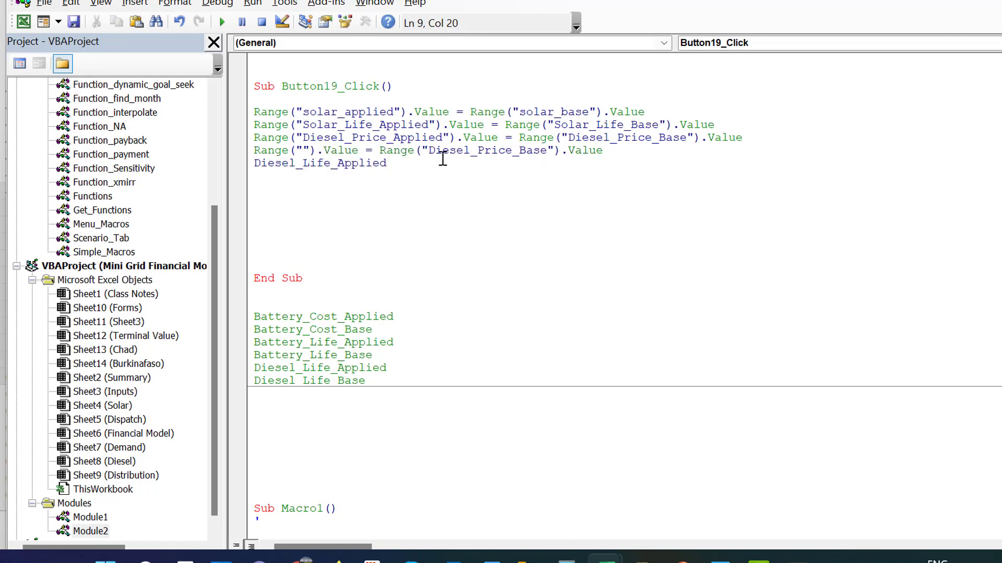
key("ctrl+z")
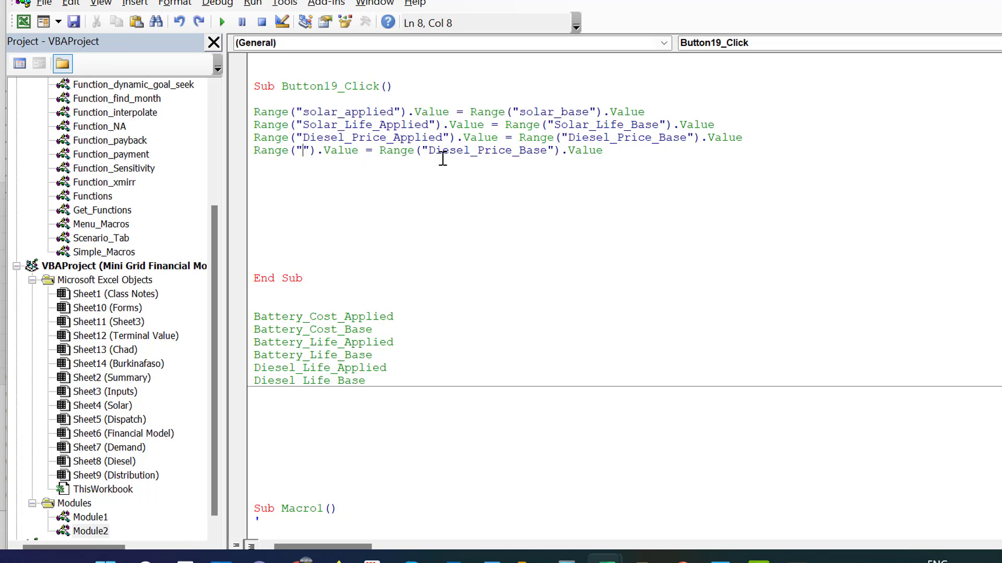
Insert the copied Diesel_Life_Applied between the empty quotes as the target range and cut the loose Diesel_Life_Base name.
key("ctrl+v")
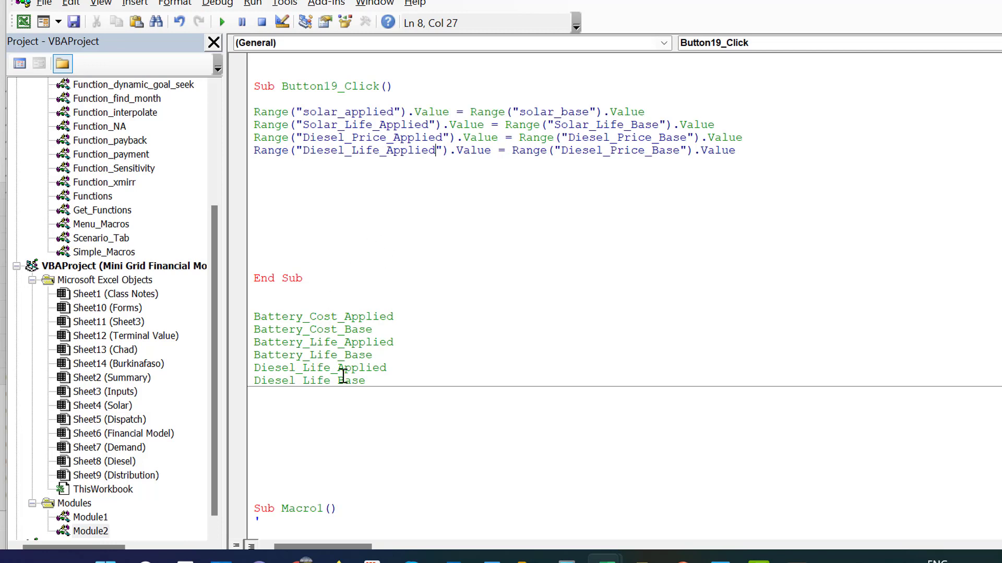
left_click(364, 380)
key("shift+Left")
key("shift+Left")
key("shift+Left")
key("shift+Left")
key("shift+Left")
key("shift+Left")
key("shift+Left")
key("shift+Left")
key("shift+Left")
key("shift+Left")
key("shift+Left")
key("shift+Left")
key("shift+Left")
key("shift+Left")
key("shift+Left")
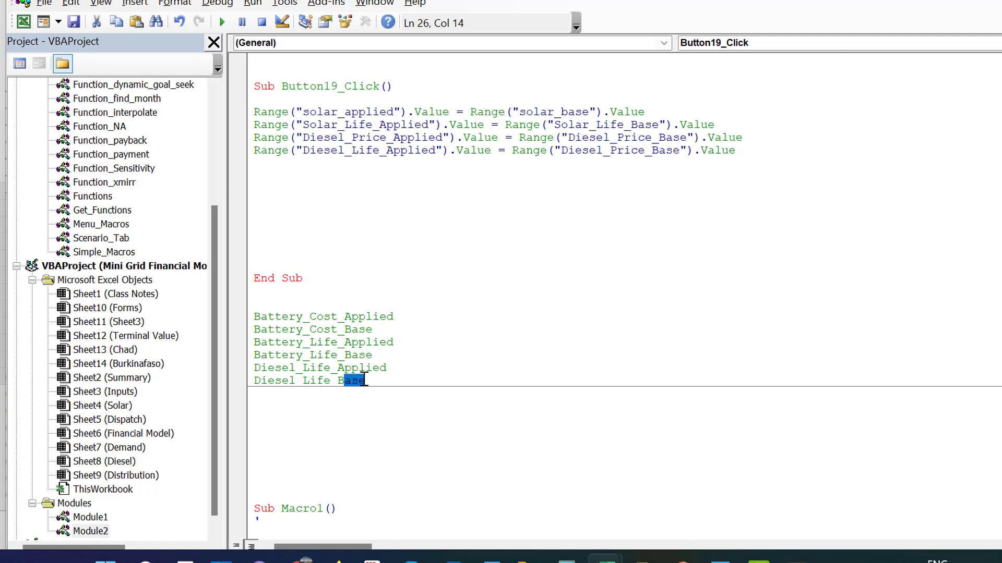
key("shift+Left")
key("ctrl+x")
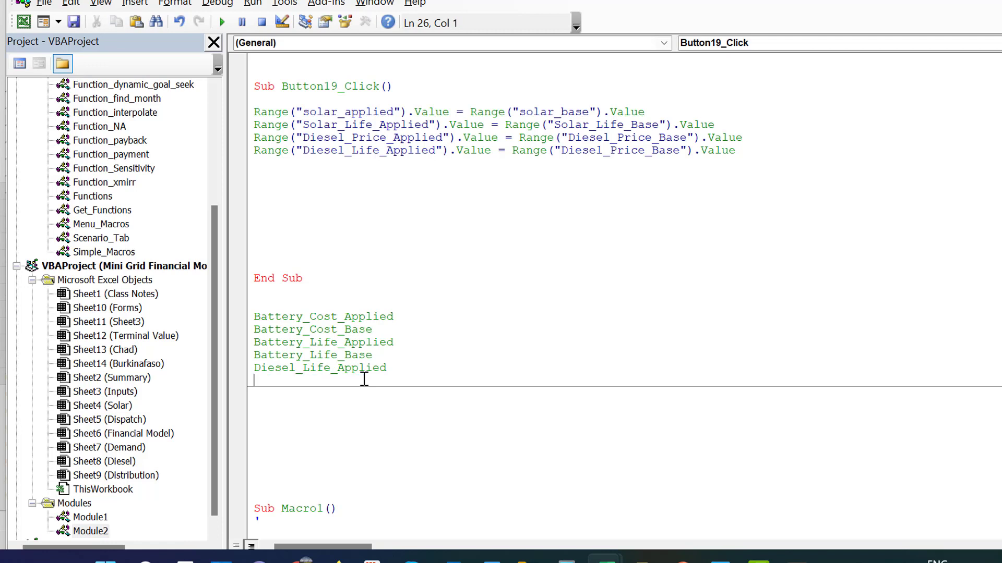
Clear the source range name between the quotes in the Diesel_Life_Applied line.
left_click(672, 149)
key("Right")
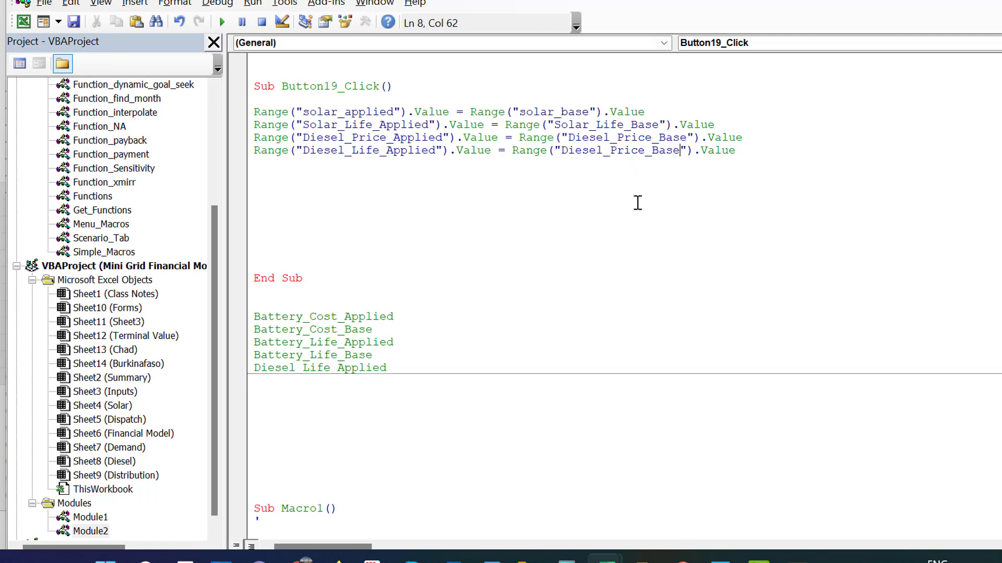
key("BackSpace")
key("BackSpace")
key("BackSpace")
key("BackSpace")
key("BackSpace")
key("BackSpace")
key("BackSpace")
key("BackSpace")
key("BackSpace")
key("BackSpace")
key("BackSpace")
key("BackSpace")
key("BackSpace")
key("BackSpace")
key("BackSpace")
key("BackSpace")
key("BackSpace")
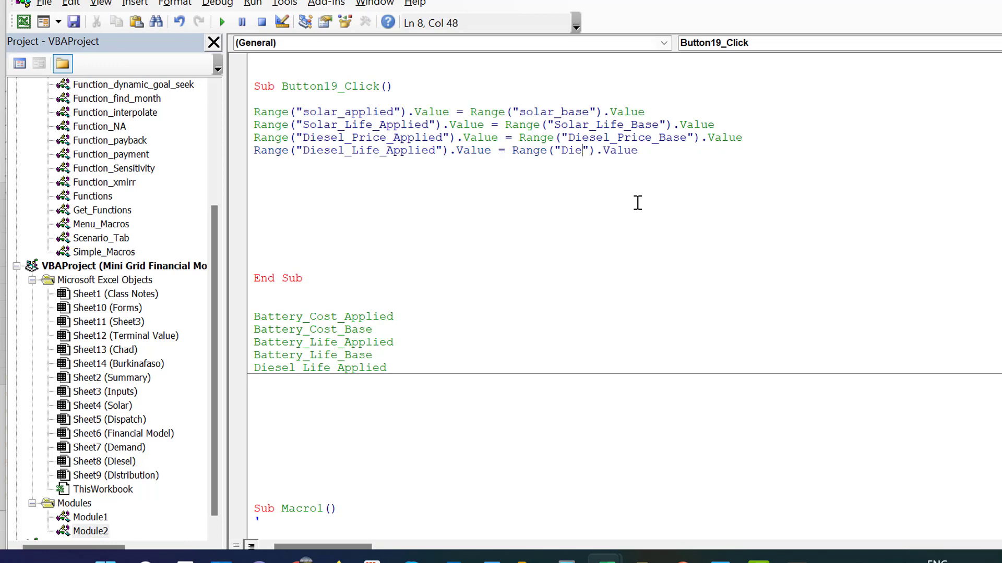
Insert the cut Diesel_Life_Base between the empty quotes as the source range of the Diesel_Life_Applied line.
left_click(637, 202)
key("ctrl+v")
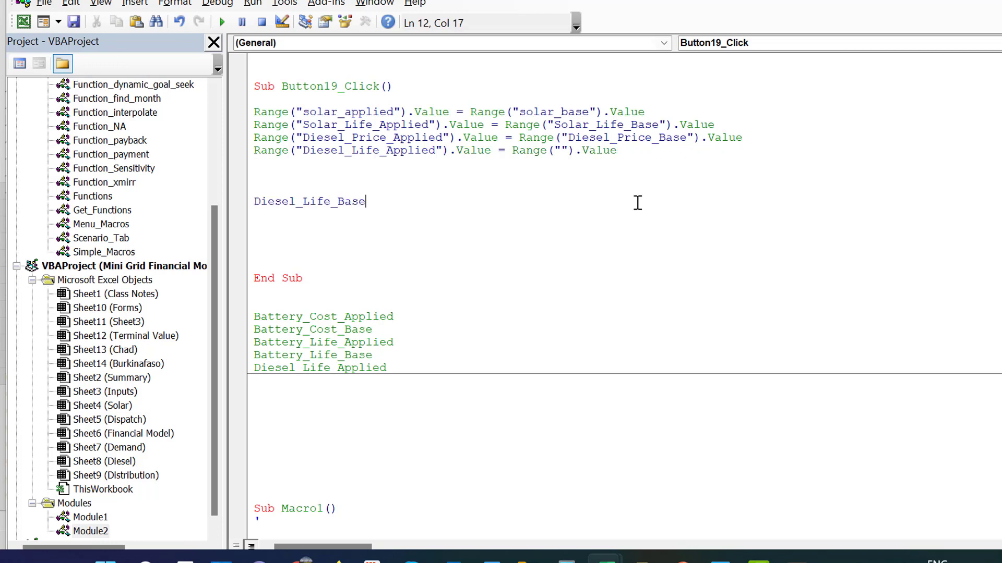
left_click(560, 152)
key("ctrl+v")
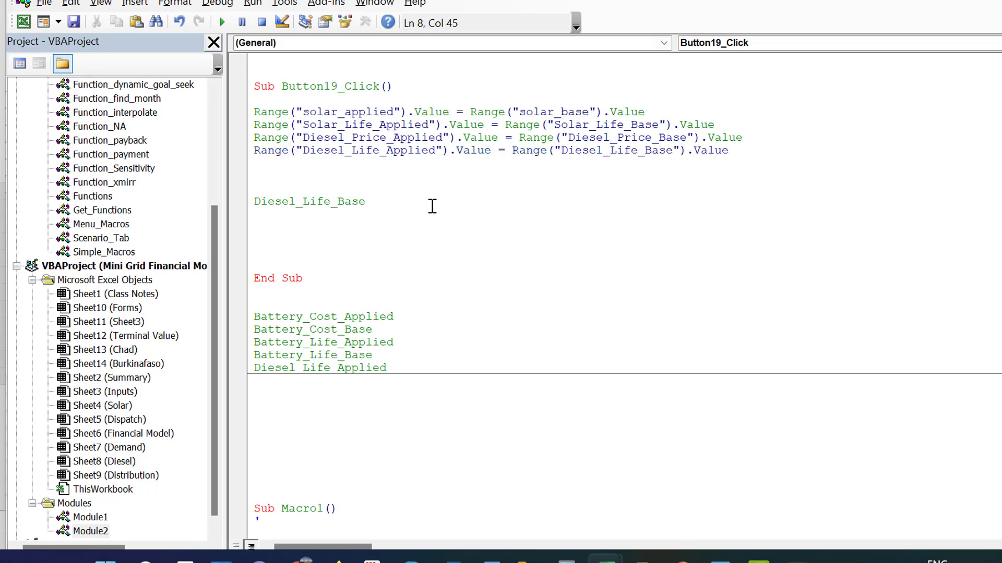
Delete the stray Diesel_Life_Base text from the blank lines inside the Button19_Click macro.
left_click(423, 209)
key("BackSpace")
key("BackSpace")
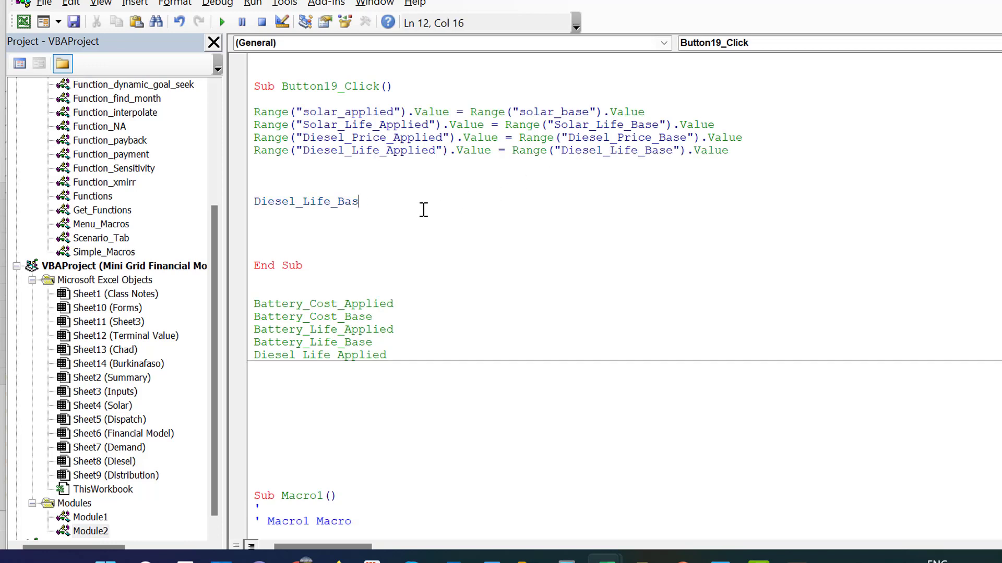
key("BackSpace")
key("BackSpace")
key("BackSpace")
key("BackSpace")
key("BackSpace")
key("BackSpace")
key("BackSpace")
key("BackSpace")
key("BackSpace")
key("BackSpace")
key("BackSpace")
key("BackSpace")
key("BackSpace")
key("BackSpace")
key("BackSpace")
key("BackSpace")
Cut the leftover Diesel_Life_Applied name from the end of the loose list below the macro.
key("Down")
key("Down")
key("Down")
key("Down")
key("Down")
key("Down")
key("Down")
key("Down")
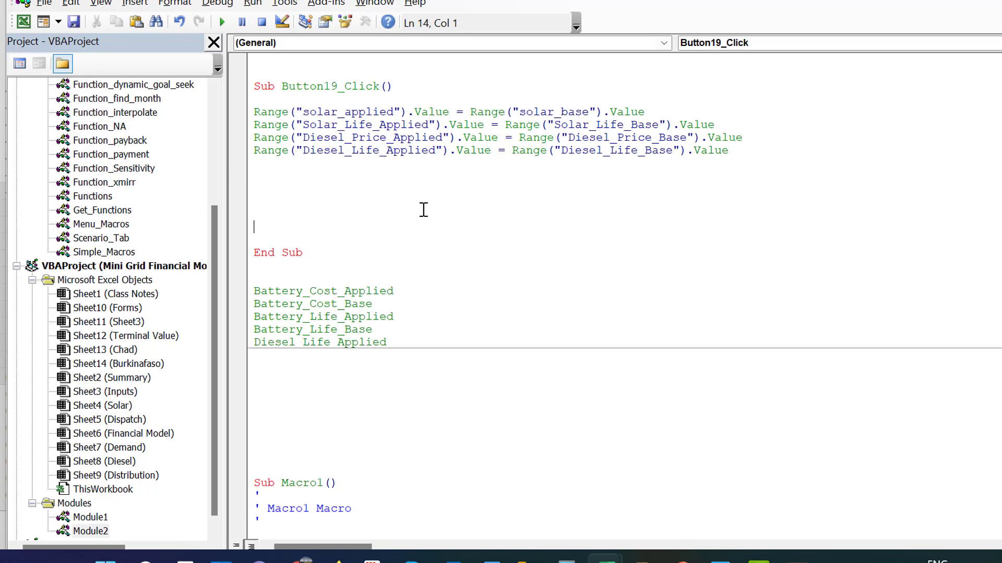
key("Down")
key("Down")
key("Down")
key("shift+Down")
key("ctrl+x")
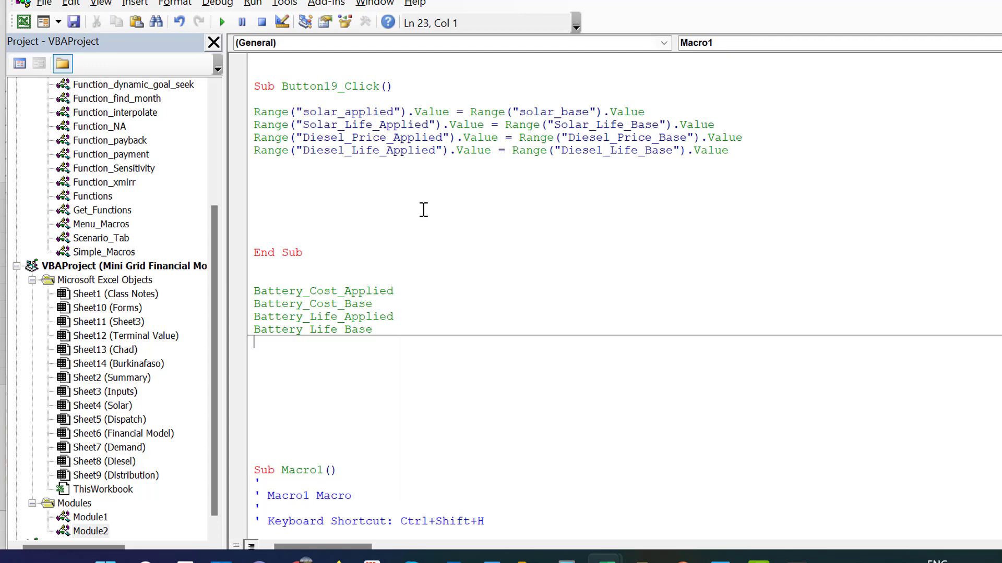
Duplicate the Diesel_Life_Applied assignment line directly beneath itself in the Button19_Click macro.
key("Up")
key("Up")
key("Up")
key("Up")
key("Up")
key("Up")
key("Up")
key("Up")
key("Up")
key("Up")
key("Up")
key("Up")
key("Up")
key("Up")
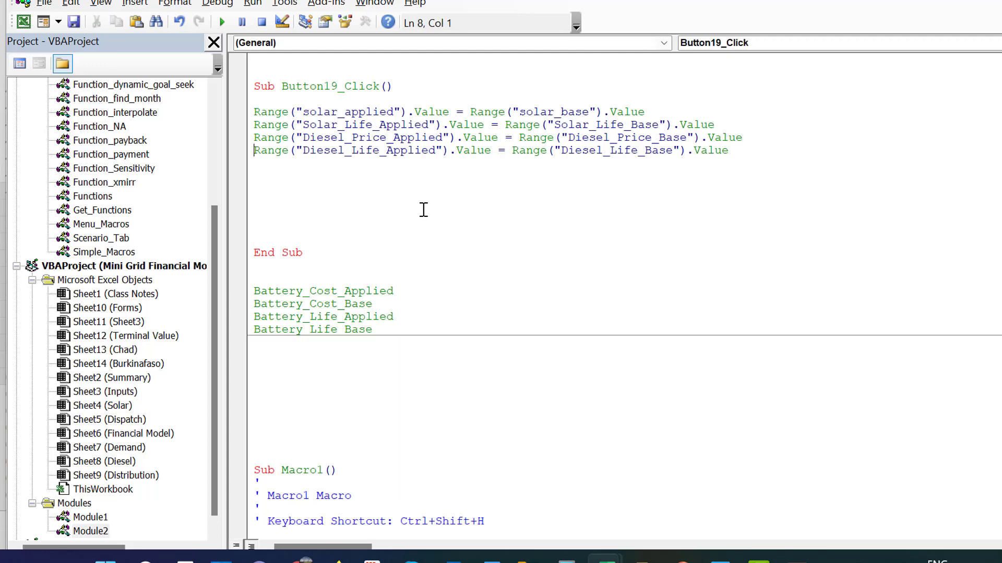
key("shift+Up")
key("ctrl+c")
key("ctrl+v")
key("ctrl+v")
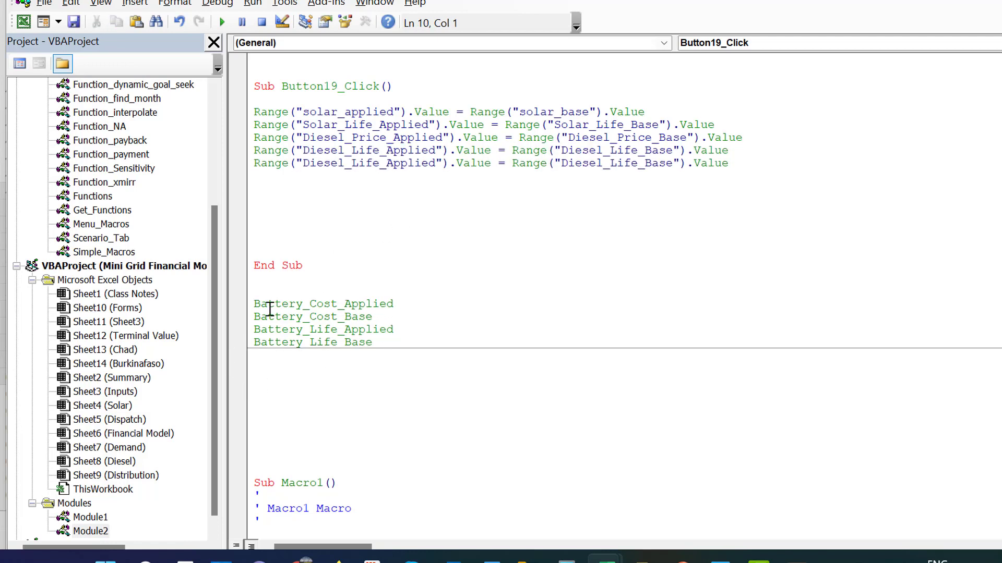
Cut the loose Battery_Cost_Applied name from the list below the Button19_Click macro.
key("shift+Right")
key("shift+Right")
key("shift+Right")
key("shift+Right")
key("shift+Right")
key("shift+Right")
key("shift+Right")
key("shift+Right")
key("shift+Right")
key("shift+Right")
key("shift+Right")
key("shift+Right")
key("shift+Right")
key("shift+Right")
key("shift+Right")
key("shift+Right")
key("shift+Right")
key("shift+Right")
key("shift+Right")
key("shift+Right")
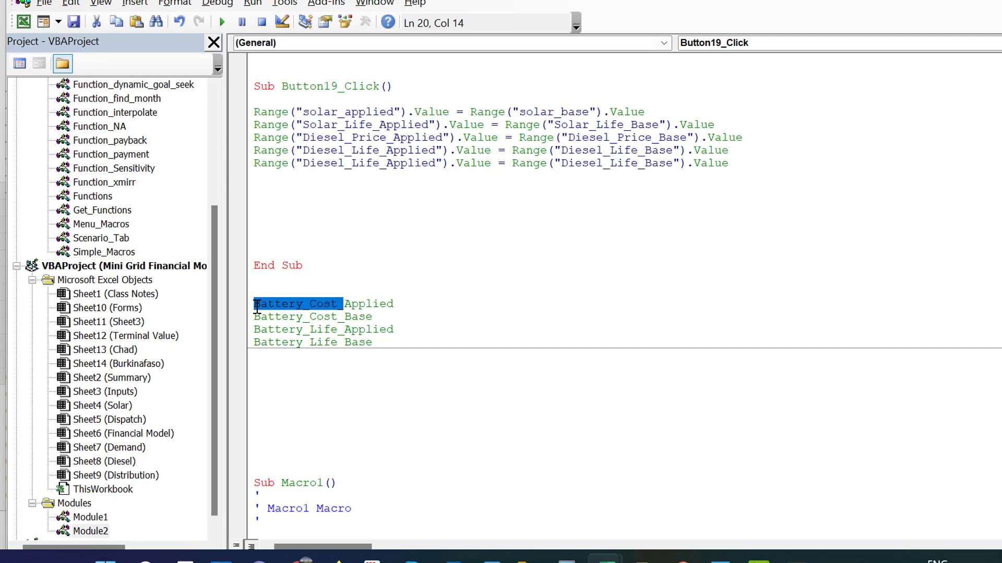
key("ctrl+x")
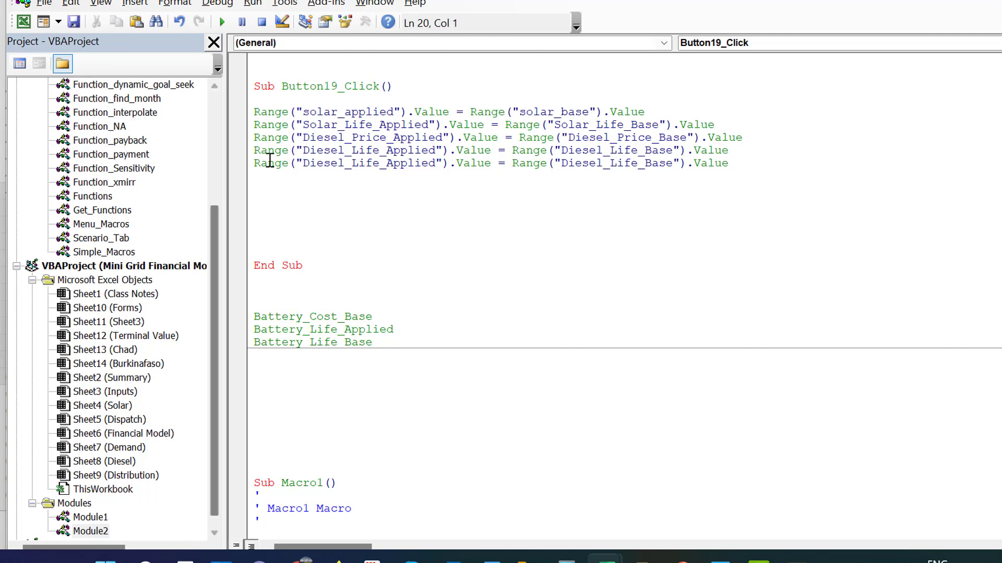
Replace the Diesel_Life_Applied name in the last assignment line of Button19_Click with the cut Battery_Cost_Applied name.
left_click(436, 163)
key("BackSpace")
key("BackSpace")
key("BackSpace")
key("BackSpace")
key("BackSpace")
key("BackSpace")
key("BackSpace")
key("BackSpace")
key("BackSpace")
key("BackSpace")
key("BackSpace")
key("BackSpace")
key("BackSpace")
key("BackSpace")
key("BackSpace")
key("BackSpace")
key("BackSpace")
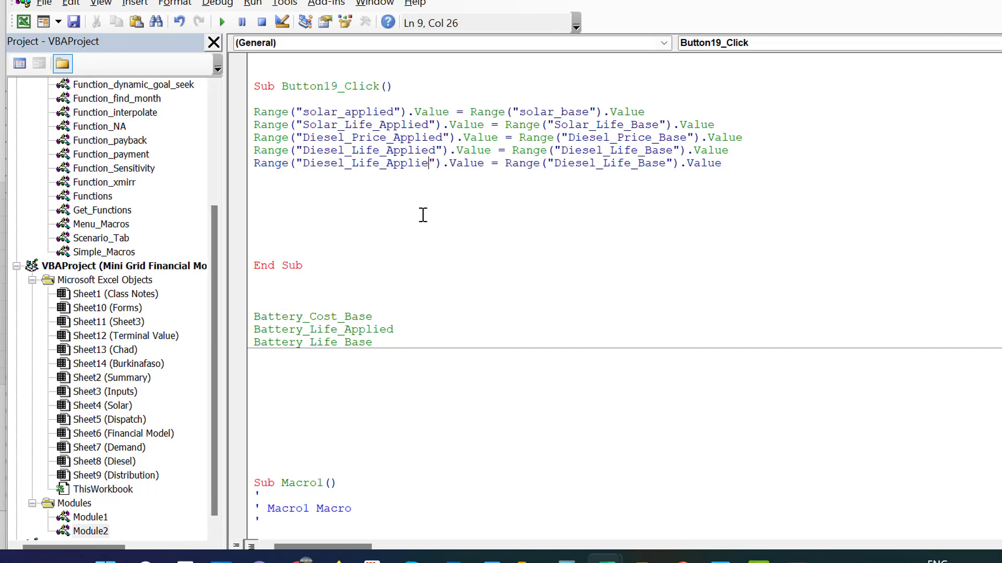
key("BackSpace")
key("BackSpace")
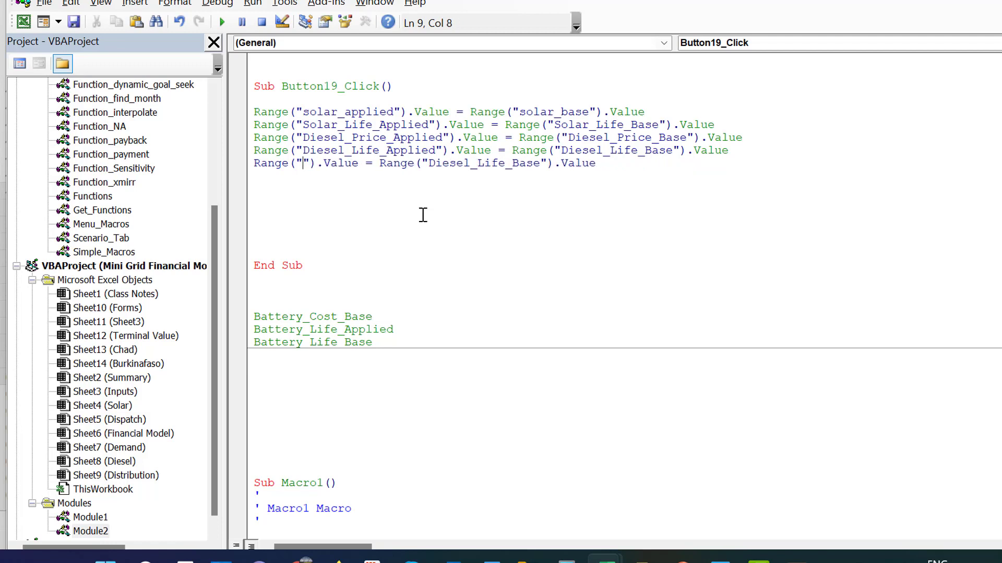
key("ctrl+v")
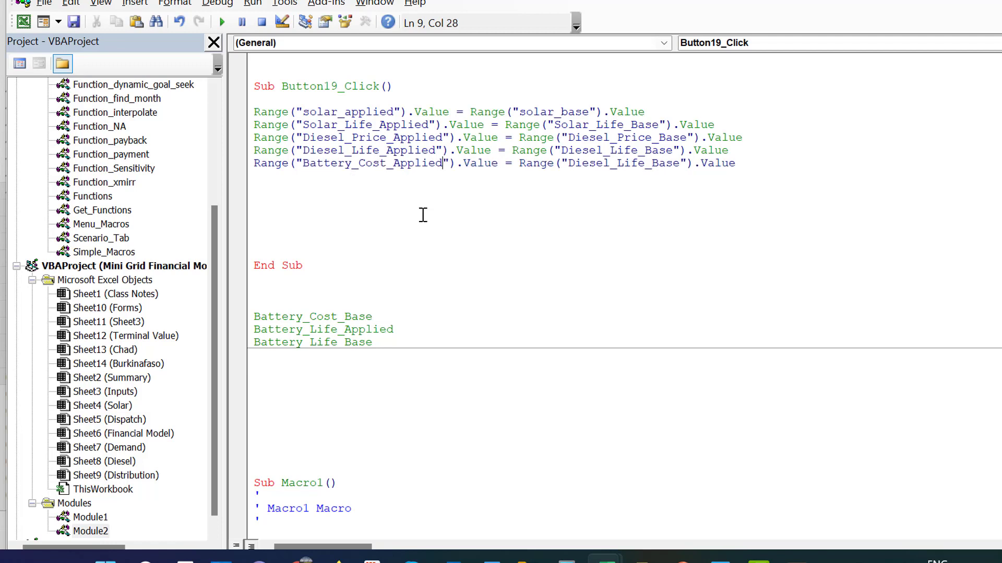
Cut the loose Battery_Cost_Base name from the list below the Button19_Click macro.
left_click(379, 317)
key("shift+Left")
key("shift+Left")
key("shift+Left")
key("shift+Left")
key("shift+Left")
key("shift+Left")
key("shift+Left")
key("shift+Left")
key("shift+Left")
key("shift+Left")
key("shift+Left")
key("shift+Left")
key("shift+Left")
key("shift+Left")
key("shift+Left")
key("shift+Left")
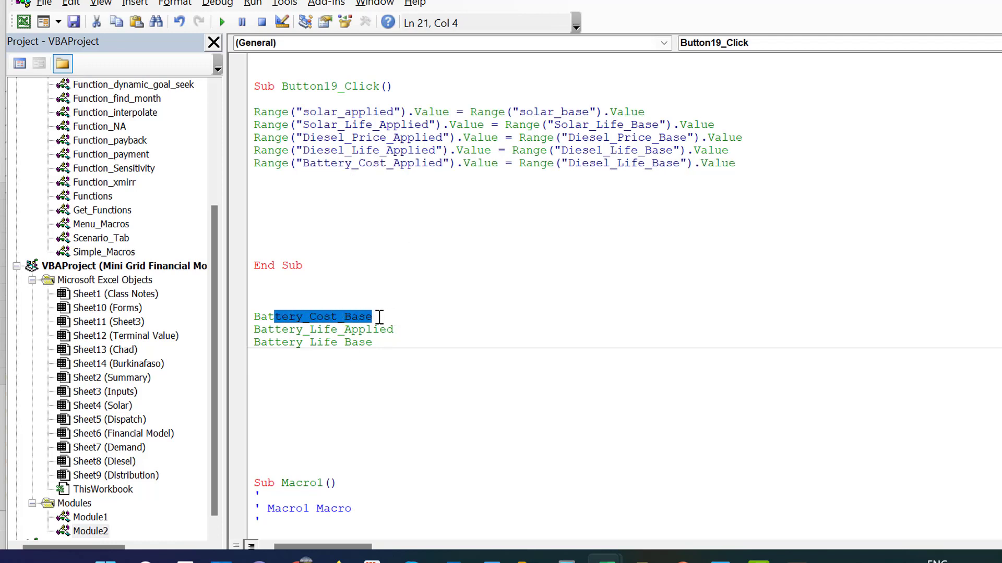
key("shift+Left")
key("ctrl+x")
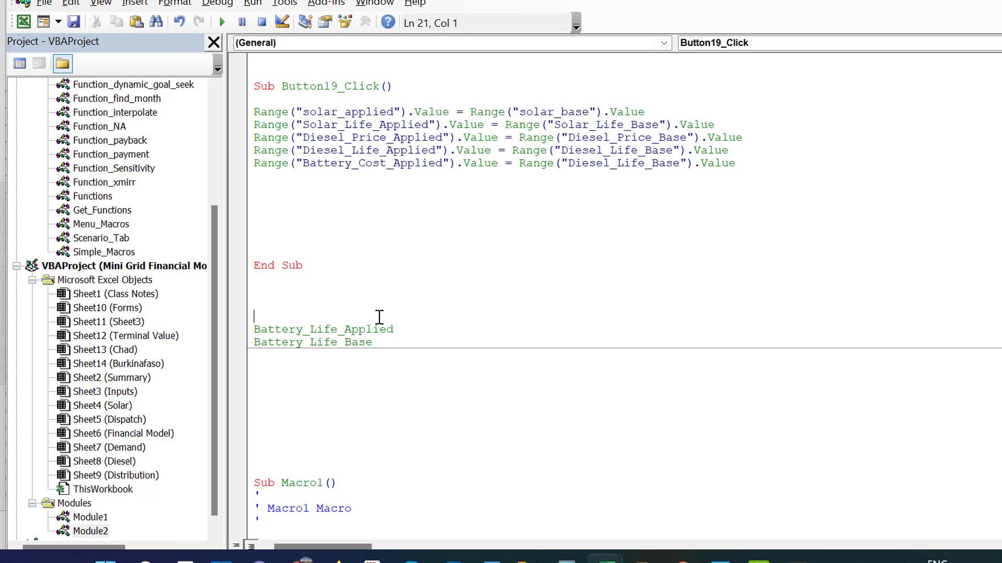
Replace Diesel_Life_Base in the Battery_Cost_Applied assignment line with the cut Battery_Cost_Base name.
left_click(683, 165)
key("BackSpace")
key("BackSpace")
key("BackSpace")
key("BackSpace")
key("BackSpace")
key("BackSpace")
key("BackSpace")
key("BackSpace")
key("BackSpace")
key("BackSpace")
key("BackSpace")
key("BackSpace")
key("BackSpace")
key("BackSpace")
key("BackSpace")
key("BackSpace")
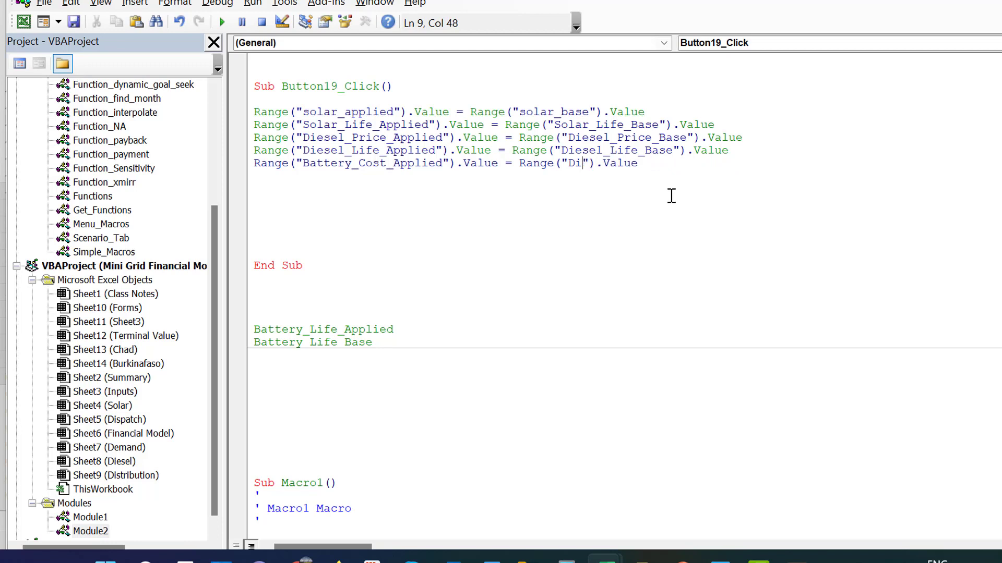
key("ctrl+v")
Duplicate the Battery_Cost_Applied assignment line directly beneath itself in the Button19_Click macro.
key("Down")
key("Down")
key("Down")
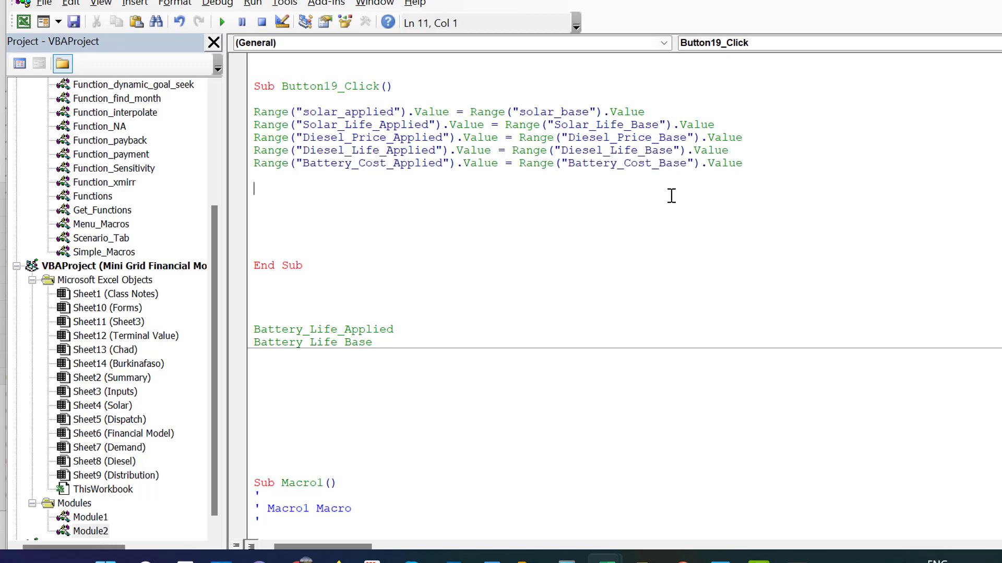
key("Down")
key("Down")
key("Down")
key("Down")
key("Down")
key("Down")
key("Down")
key("shift+Down")
key("shift+Down")
key("Up")
key("Up")
key("Up")
key("Up")
key("Up")
key("Up")
key("Up")
key("Up")
key("Up")
key("Up")
key("Up")
key("Up")
key("Up")
key("Up")
key("Up")
key("shift+Down")
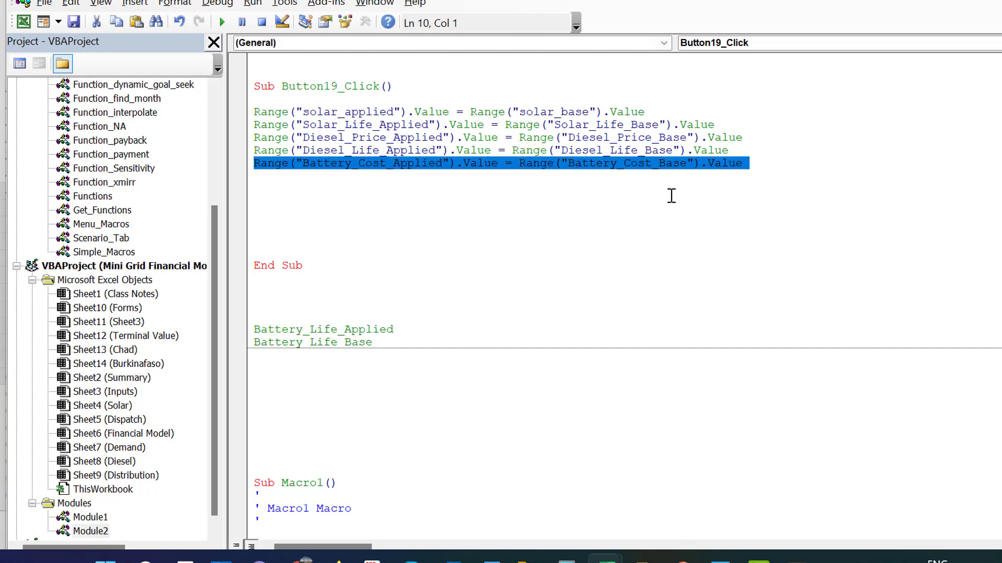
key("ctrl+c")
key("Right")
key("ctrl+v")
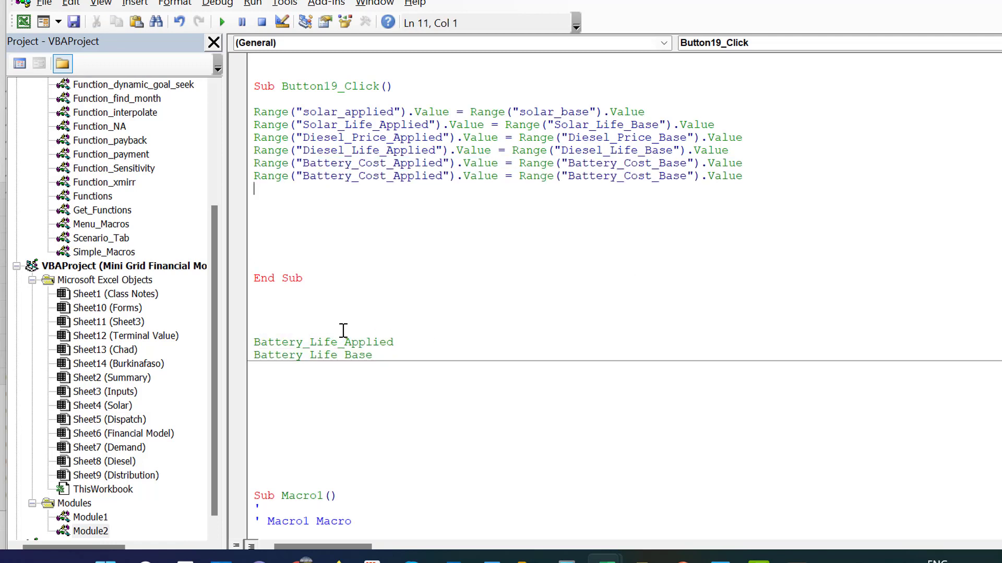
Cut the loose Battery_Life_Applied name from the list below the Button19_Click macro.
left_click(400, 338)
key("shift+Left")
key("shift+Left")
key("shift+Left")
key("shift+Left")
key("shift+Left")
key("shift+Left")
key("shift+Left")
key("shift+Left")
key("shift+Left")
key("shift+Left")
key("shift+Left")
key("shift+Left")
key("shift+Left")
key("shift+Left")
key("shift+Left")
key("shift+Left")
key("shift+Left")
key("shift+Left")
key("shift+Left")
key("shift+Left")
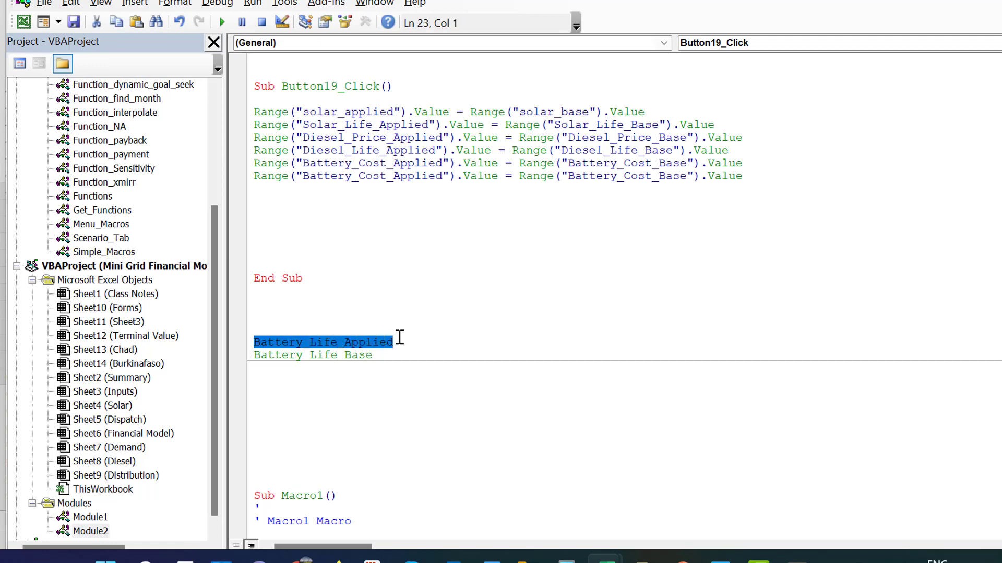
key("ctrl+x")
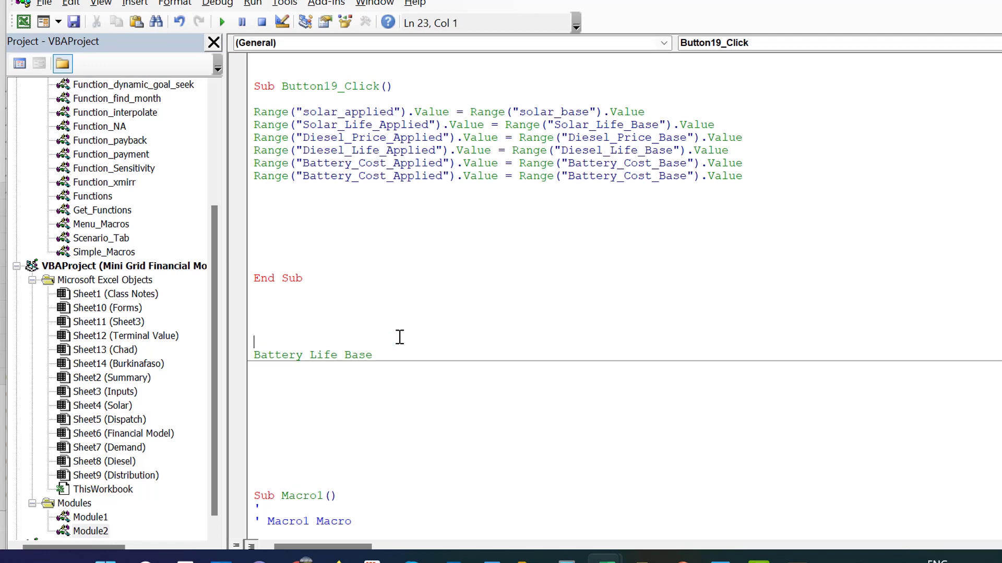
Replace Battery_Cost_Applied in the duplicated last assignment line with the cut Battery_Life_Applied name.
left_click(444, 175)
key("BackSpace")
key("BackSpace")
key("BackSpace")
key("BackSpace")
key("BackSpace")
key("BackSpace")
key("BackSpace")
key("BackSpace")
key("BackSpace")
key("BackSpace")
key("BackSpace")
key("BackSpace")
key("BackSpace")
key("BackSpace")
key("BackSpace")
key("BackSpace")
key("BackSpace")
key("BackSpace")
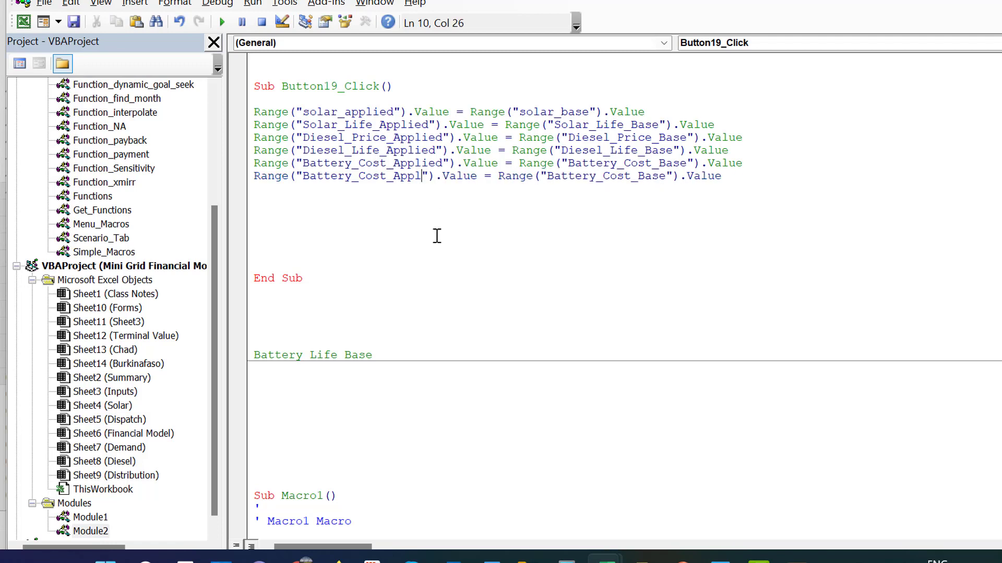
key("BackSpace")
key("BackSpace")
key("ctrl+v")
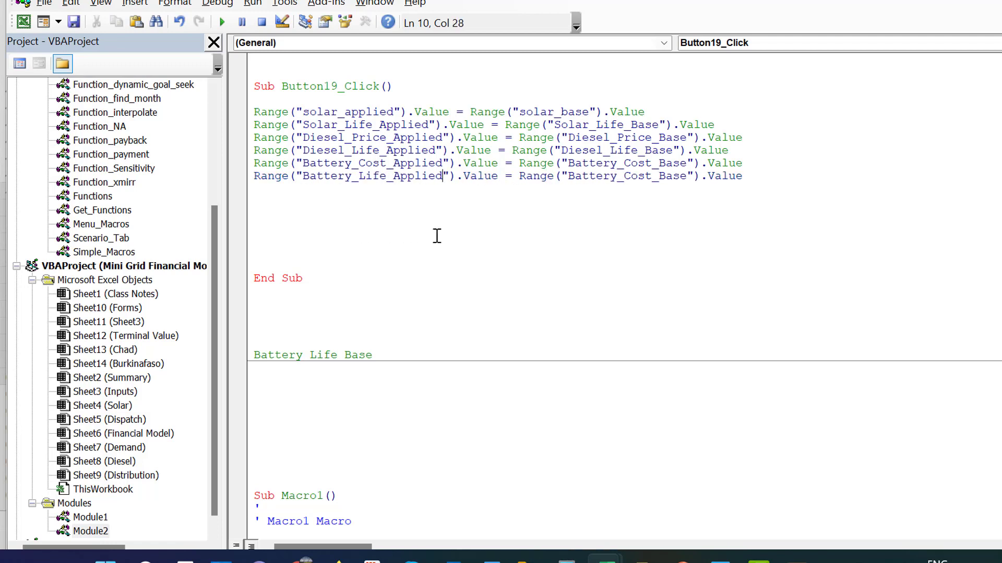
Cut the remaining Battery_Life_Base name from below the macro and place the cursor after Battery_Cost_Base in the last assignment line.
left_click(379, 358)
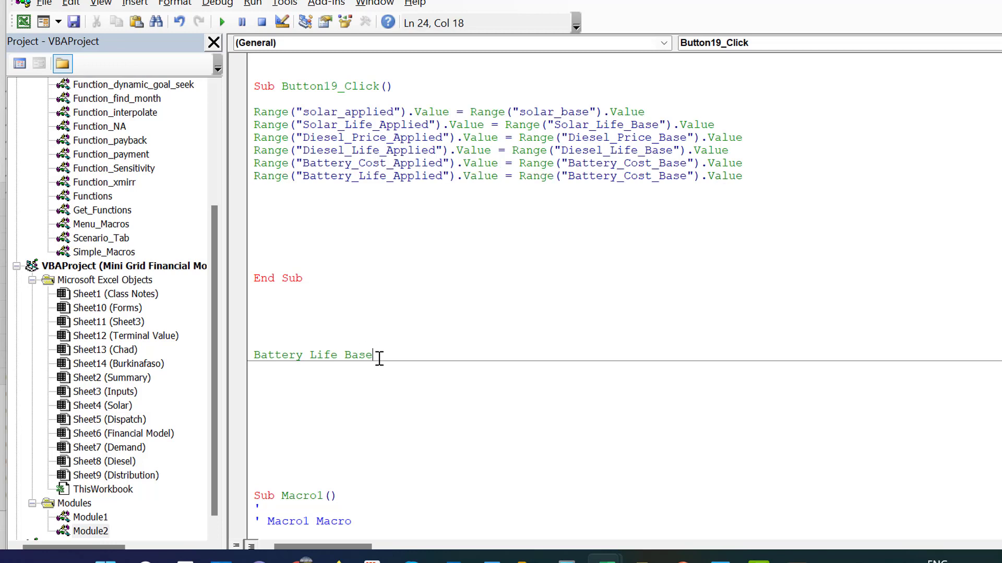
key("shift+Left")
key("shift+Left")
key("shift+Left")
key("shift+Left")
key("shift+Left")
key("shift+Left")
key("shift+Left")
key("shift+Left")
key("shift+Left")
key("shift+Left")
key("shift+Left")
key("shift+Left")
key("shift+Left")
key("shift+Left")
key("shift+Left")
key("shift+Left")
key("shift+Left")
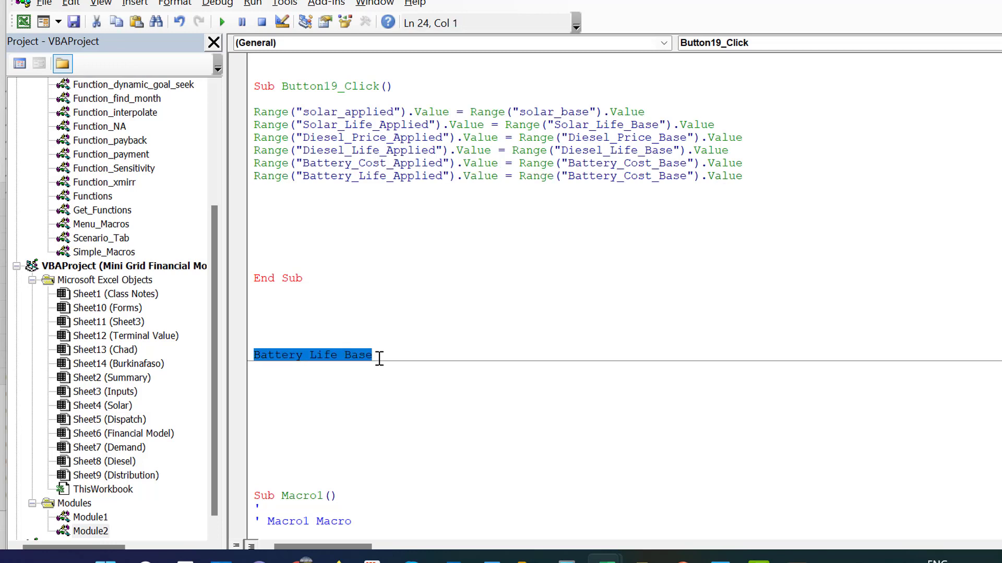
key("ctrl+x")
left_click(689, 177)
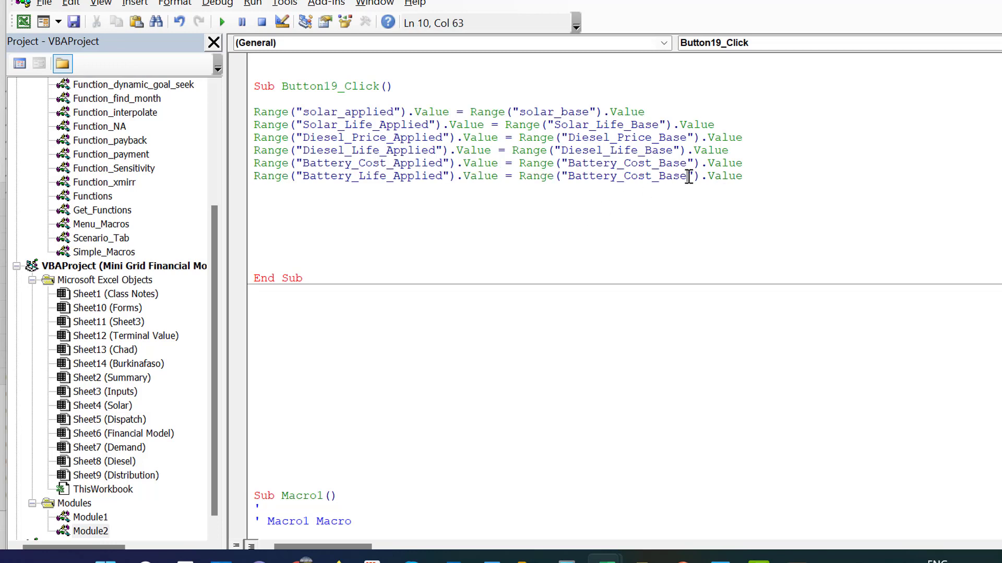
Clear the Battery_Cost_Base name from the source Range of the last assignment line in the Button19_Click macro.
key("BackSpace")
key("BackSpace")
key("BackSpace")
key("BackSpace")
key("BackSpace")
key("BackSpace")
key("BackSpace")
key("BackSpace")
key("BackSpace")
key("BackSpace")
key("BackSpace")
key("BackSpace")
key("BackSpace")
key("BackSpace")
key("BackSpace")
key("BackSpace")
key("BackSpace")
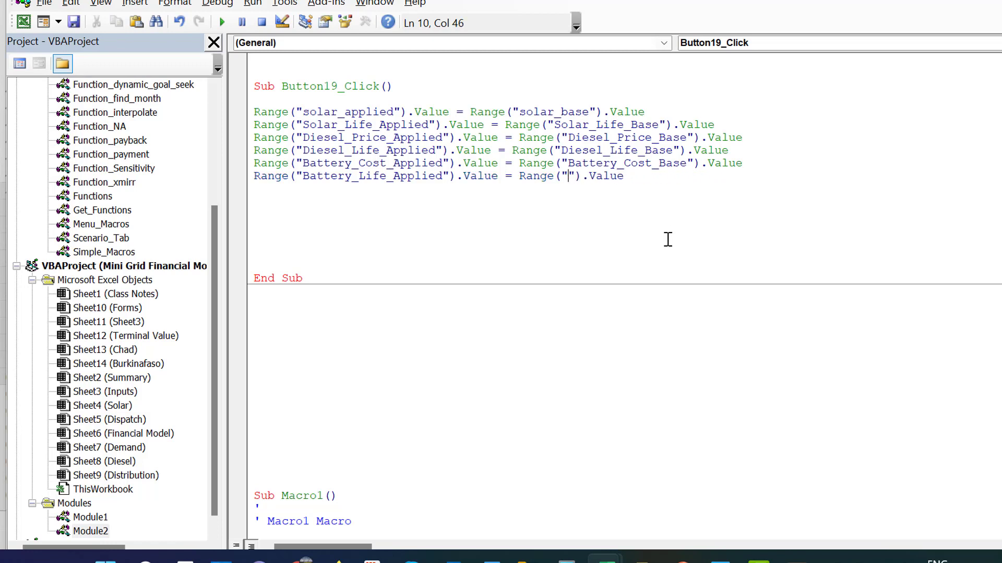
left_click(668, 239)
key("ctrl+v")
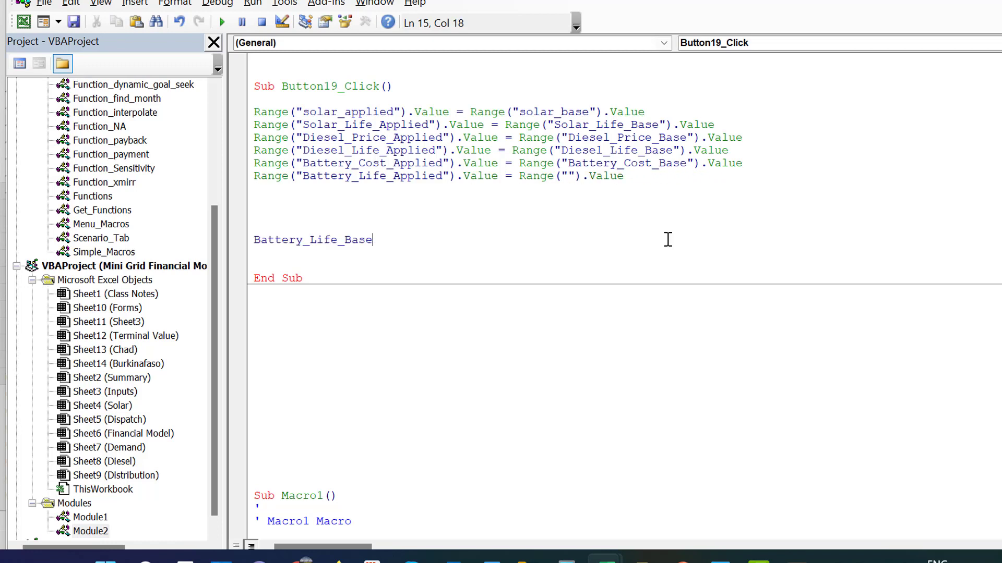
key("shift+Left")
key("shift+Left")
key("shift+Left")
key("shift+Left")
key("shift+Left")
key("shift+Left")
key("shift+Left")
key("shift+Left")
key("shift+Left")
key("shift+Left")
key("shift+Left")
key("shift+Left")
key("shift+Left")
key("shift+Left")
key("shift+Left")
key("shift+Left")
key("shift+Left")
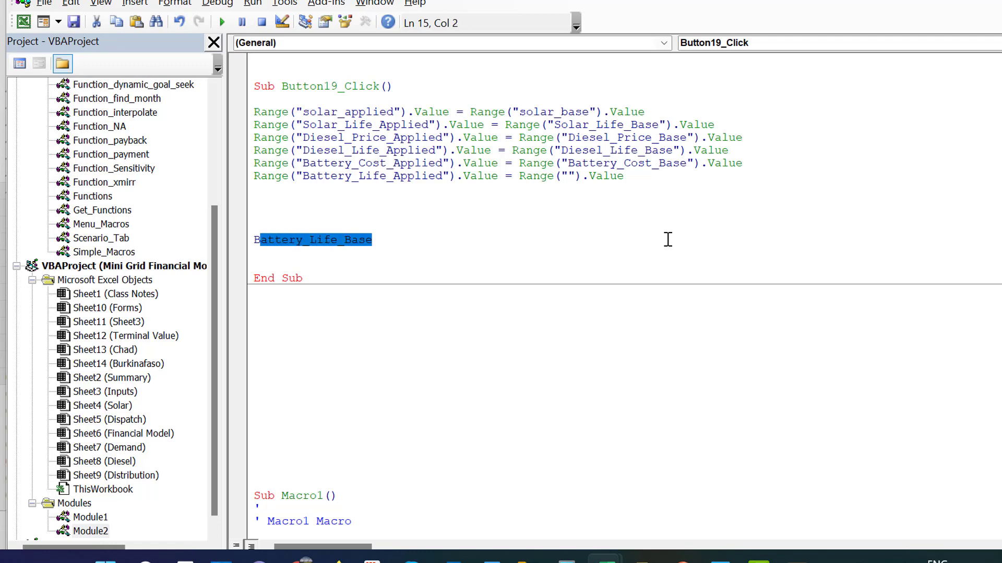
key("ctrl+x")
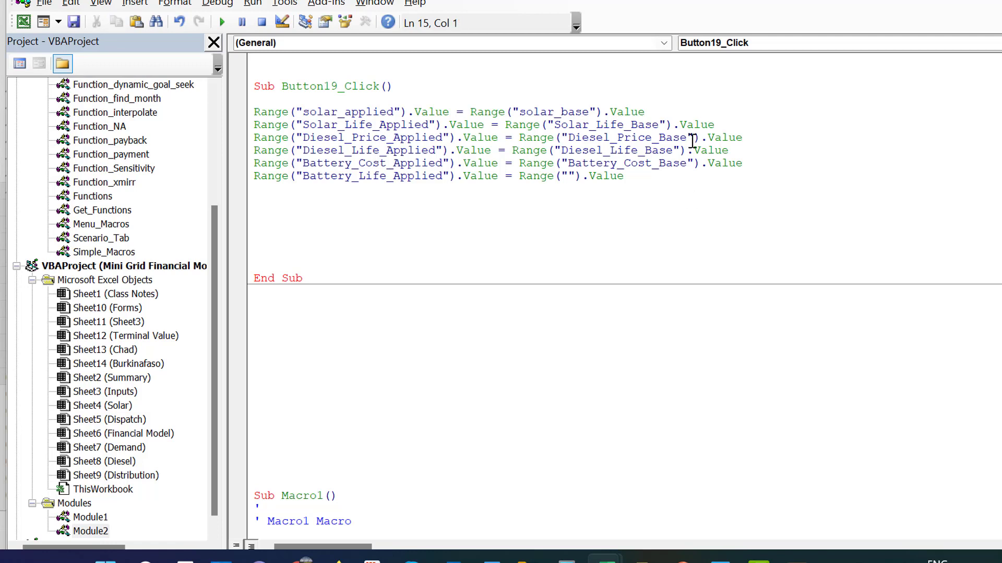
Insert the cut Battery_Life_Base name into the source Range of the last assignment line and dismiss the compile error.
left_click(566, 175)
key("ctrl+v")
key("Down")
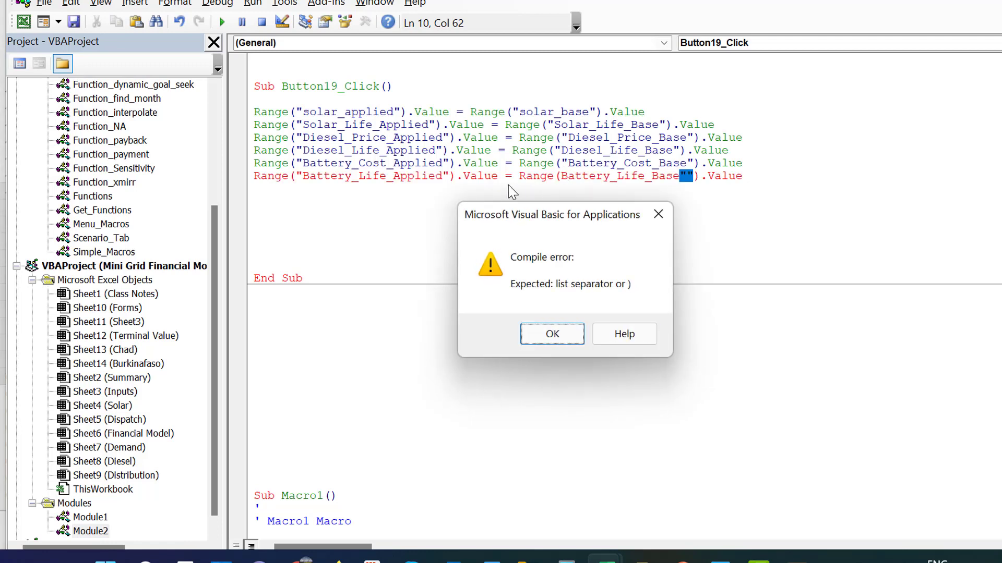
key("Right")
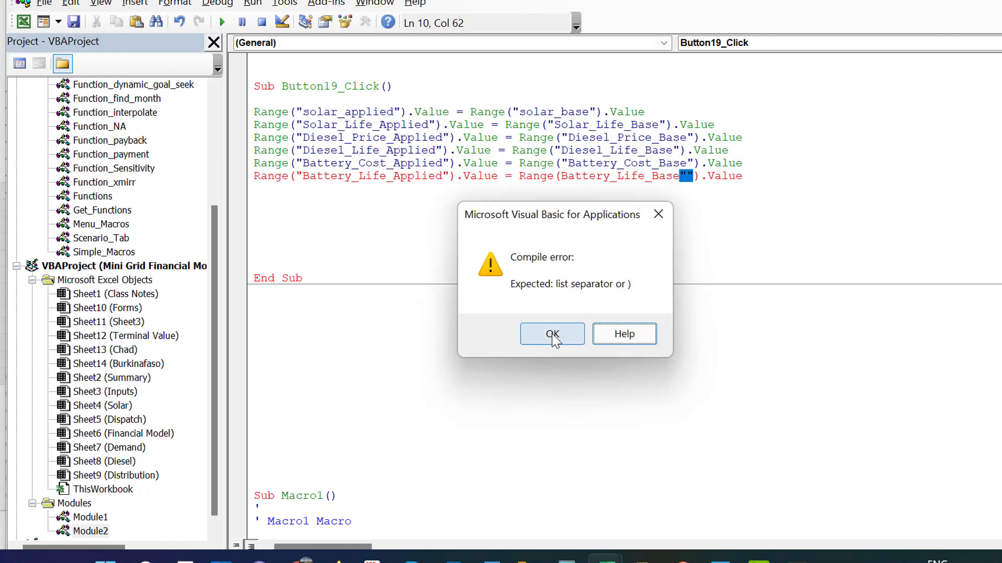
left_click(553, 336)
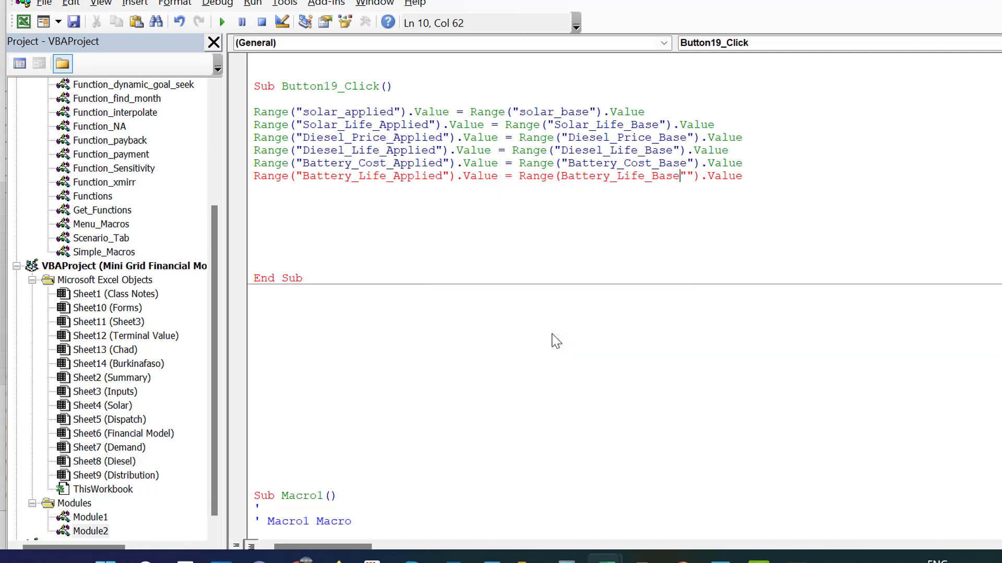
Remove the extra quote after Battery_Life_Base and add an opening quote before it in the last assignment line.
key("BackSpace")
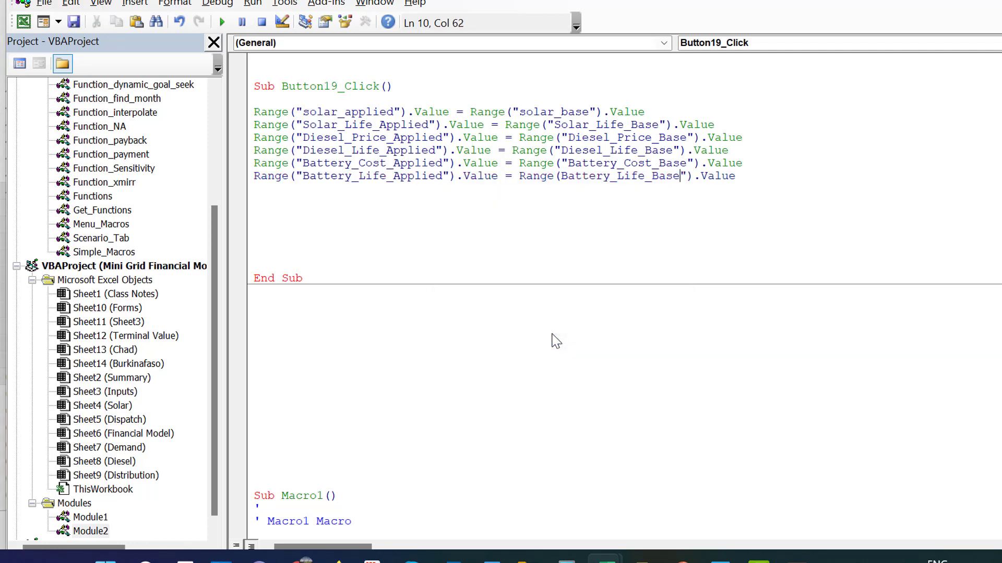
key("Left")
key("Left")
key("Left")
key("Left")
key("Left")
key("Left")
key("Left")
key("Left")
key("Left")
key("Left")
key("Left")
key("Left")
key("Left")
key("Left")
key("Left")
key("Left")
type("\"")
Delete the surplus blank lines between the last assignment and End Sub in the Button19_Click macro.
key("Down")
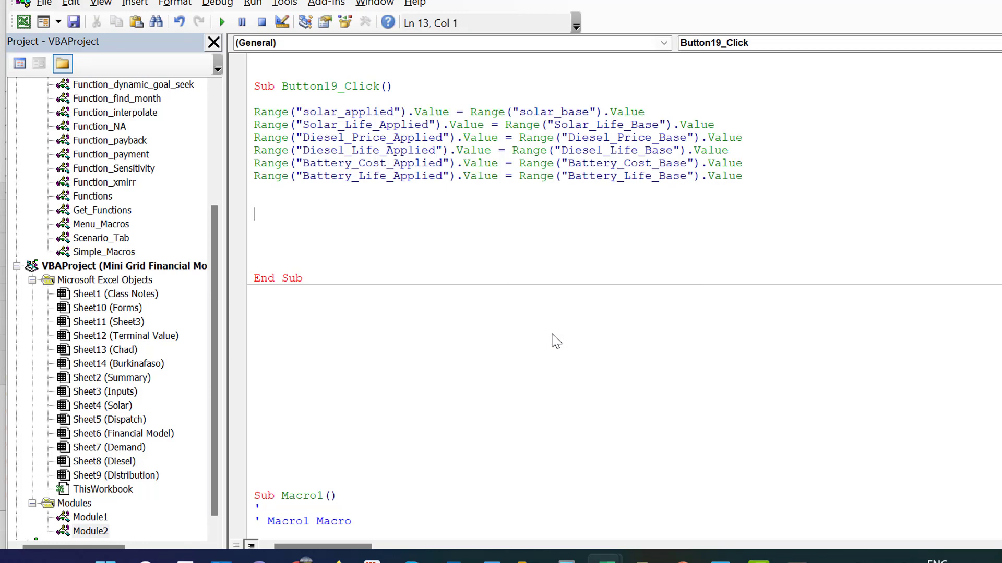
key("Down")
key("Down")
key("Down")
key("BackSpace")
key("BackSpace")
key("BackSpace")
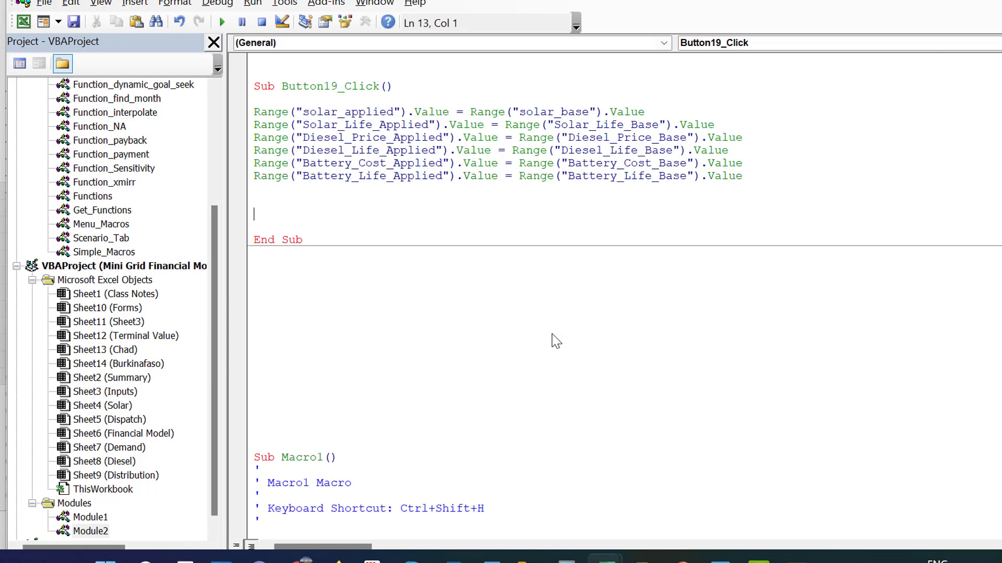
key("BackSpace")
key("BackSpace")
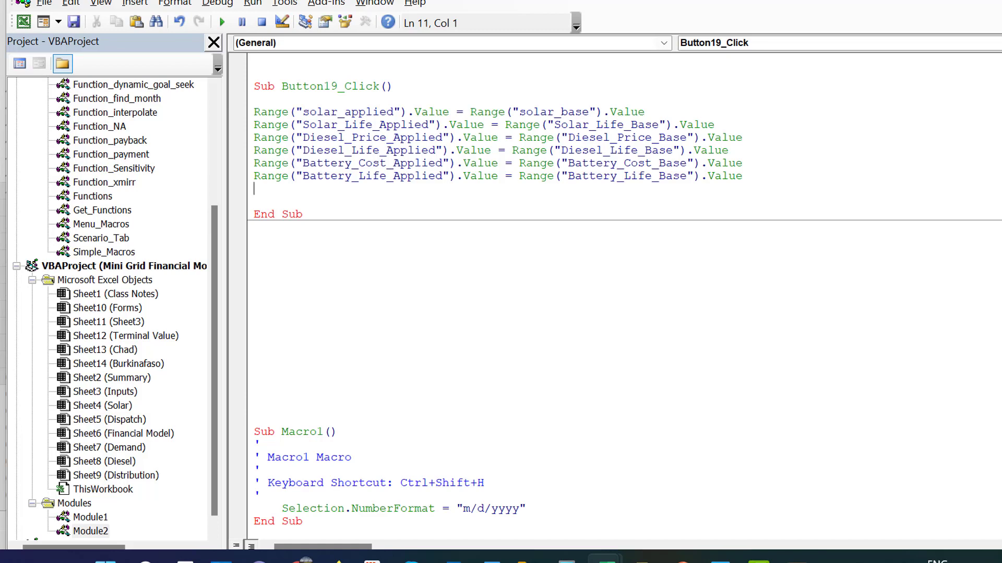
Switch to the workbook's Summary sheet and run the Reset macro from its control there.
key("alt+F11")
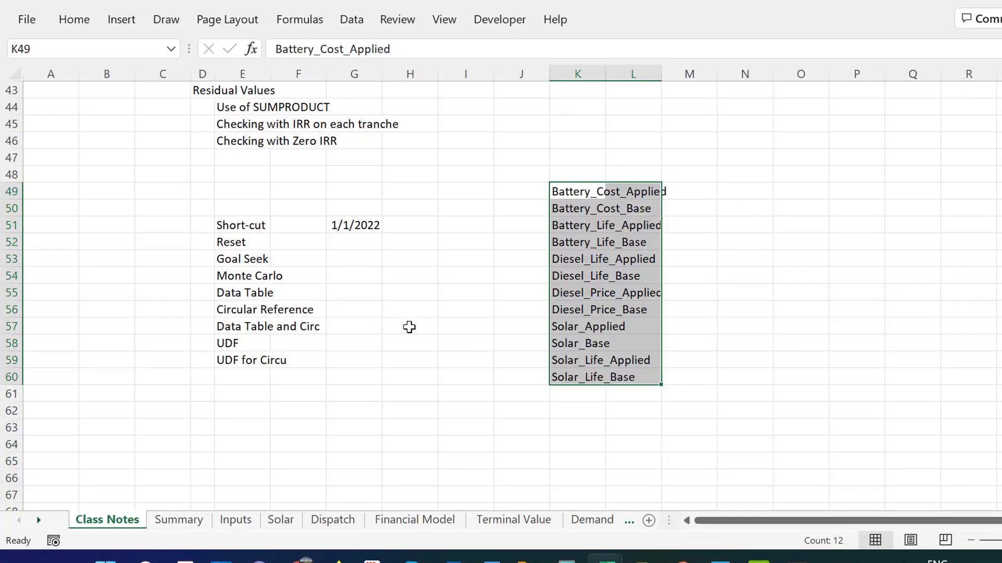
left_click(409, 327)
key("ctrl+Page_Down")
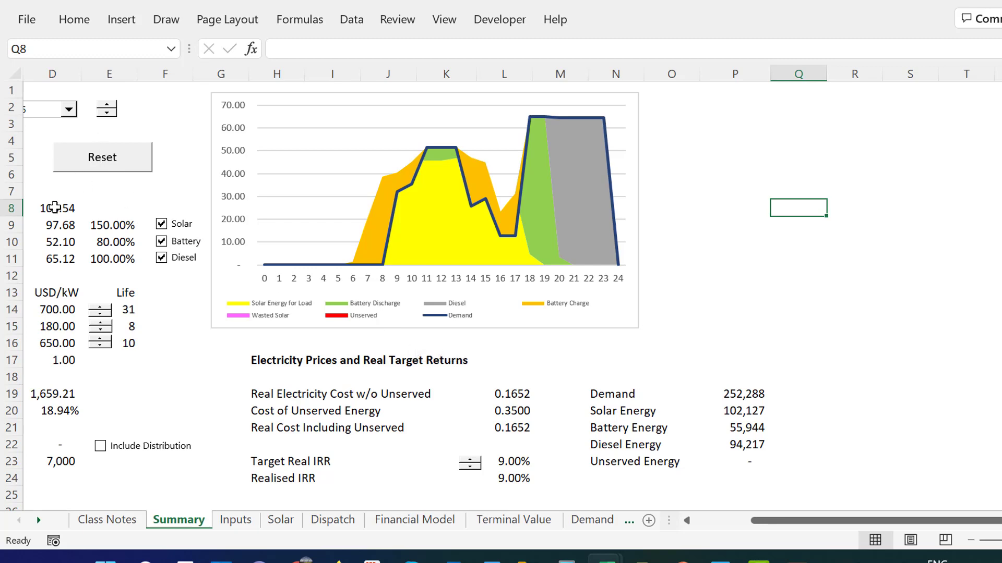
left_click(55, 207)
key("Left")
key("Left")
key("Left")
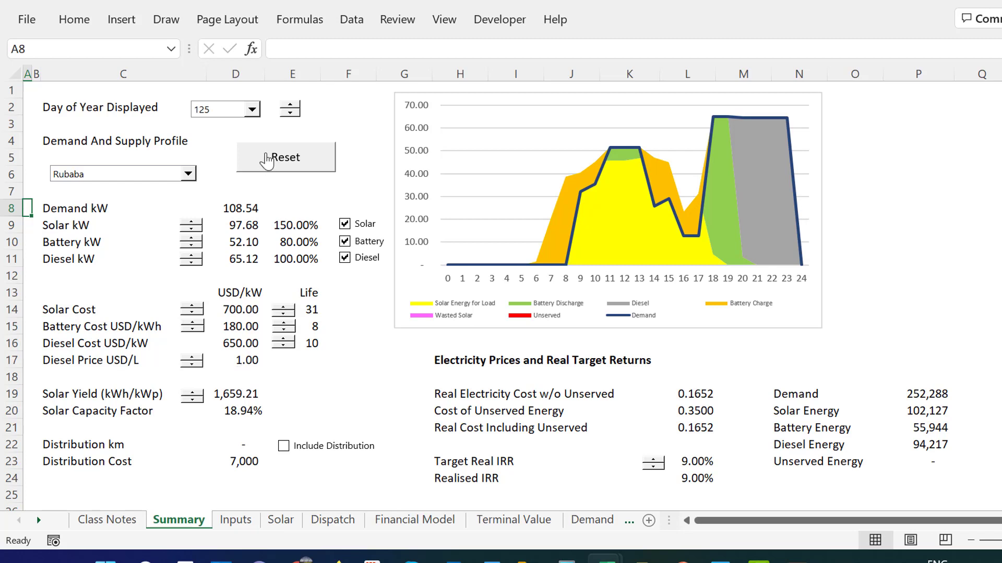
left_click(284, 172)
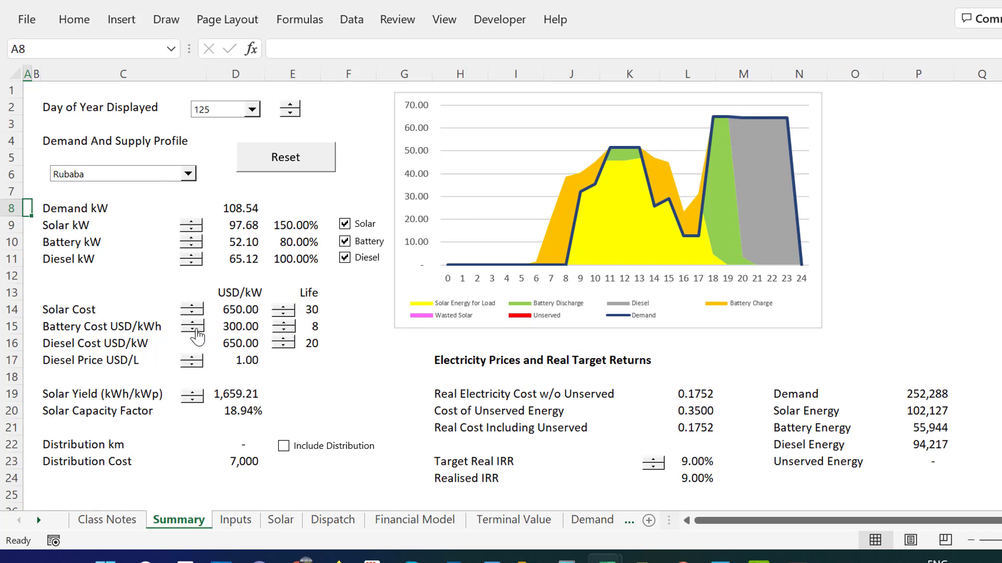
Lower the battery cost on the Summary sheet to 160 USD/kWh.
left_click(194, 331)
left_click(195, 331)
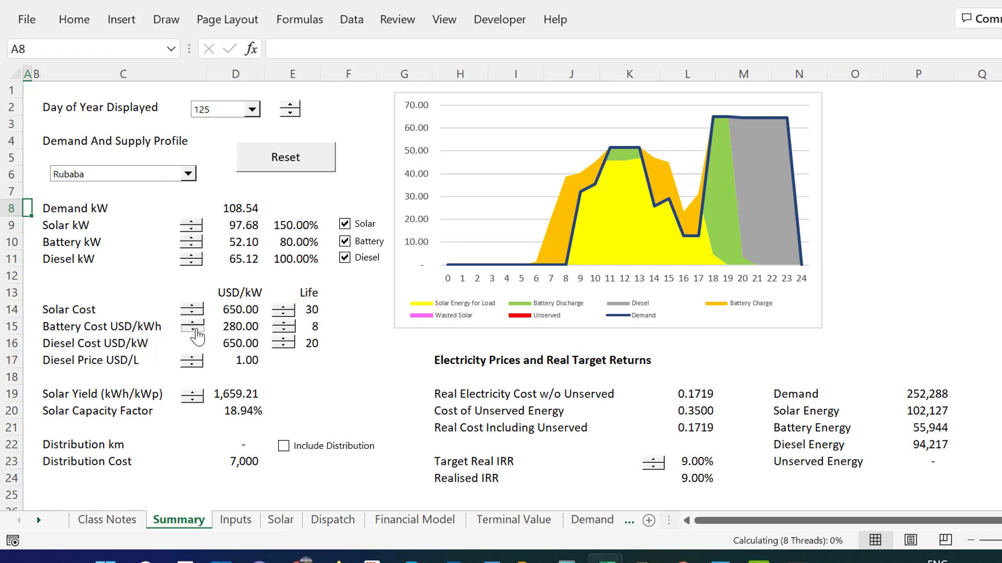
left_click(194, 331)
left_click(194, 330)
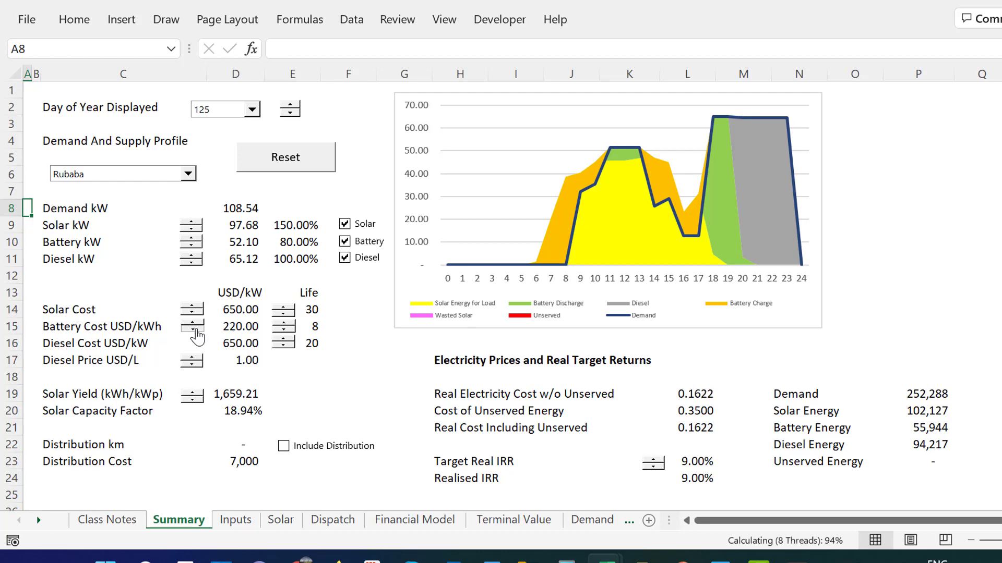
left_click(195, 331)
left_click(195, 330)
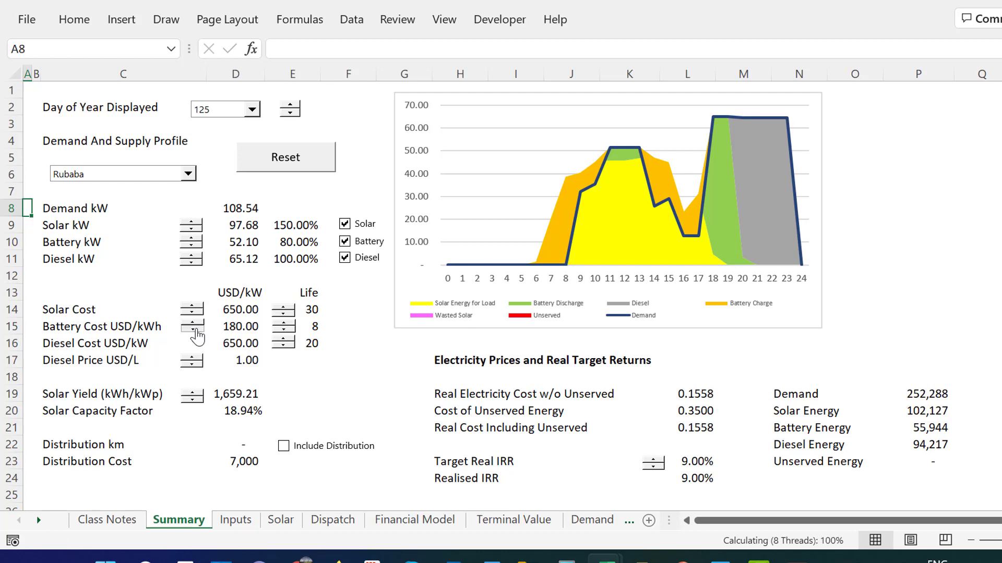
left_click(194, 331)
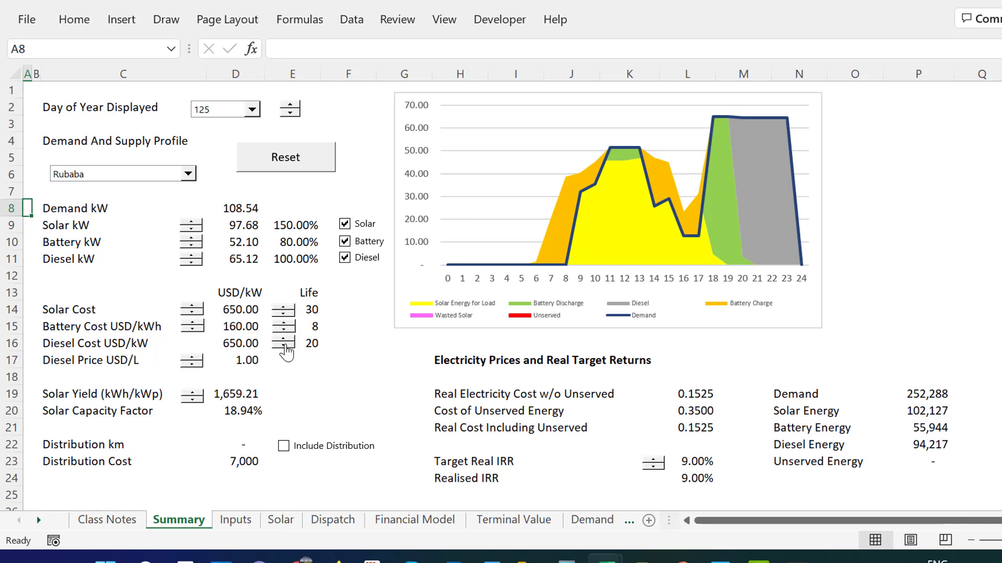
Raise the battery life to 12 on the Summary sheet and run the Reset macro to test it.
left_click(290, 329)
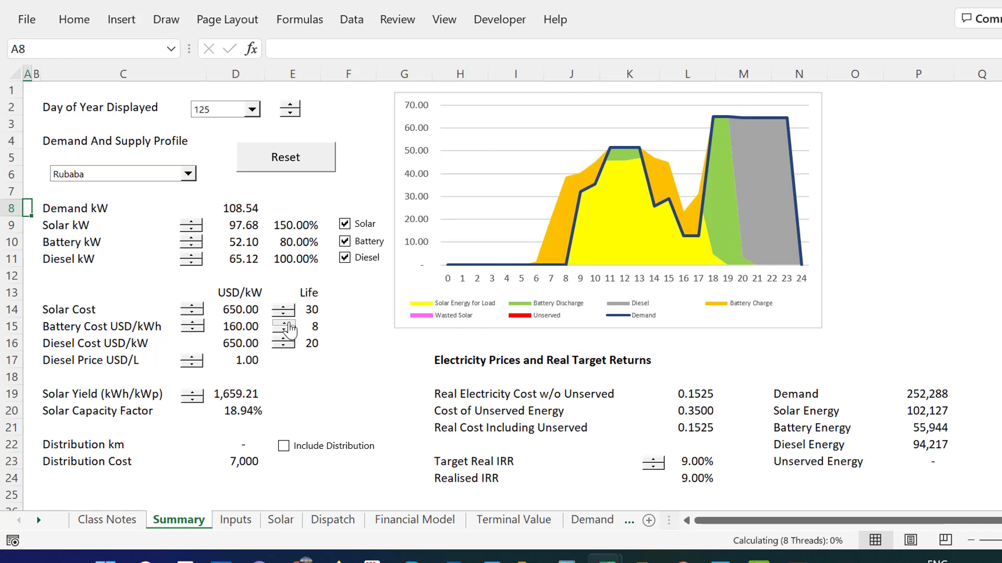
left_click(289, 326)
left_click(289, 326)
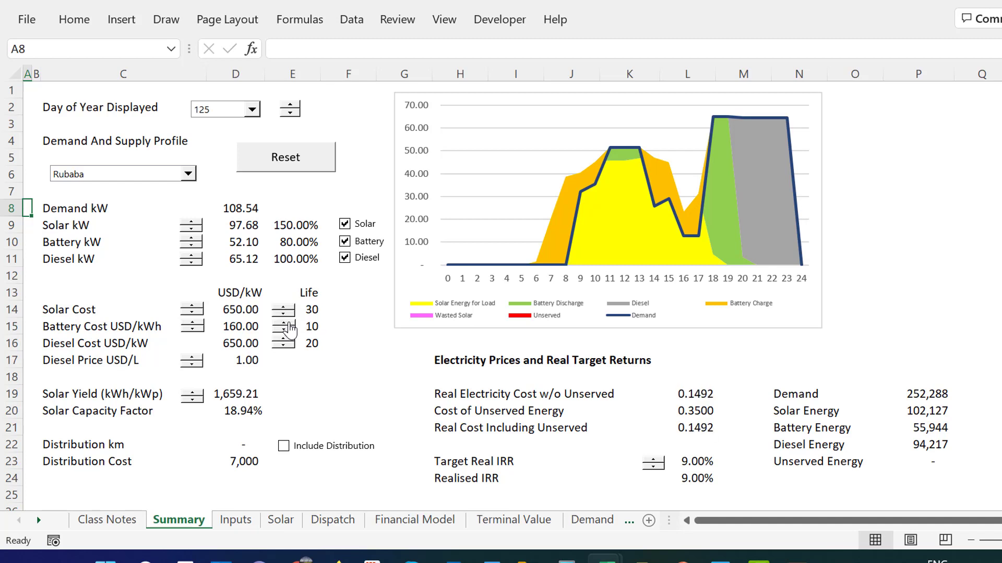
left_click(289, 326)
left_click(290, 326)
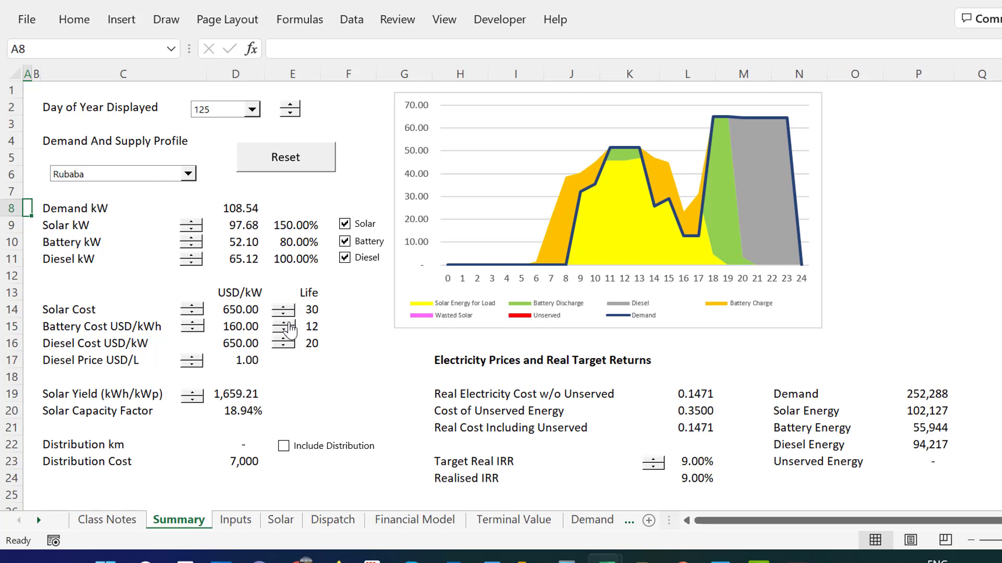
left_click(288, 164)
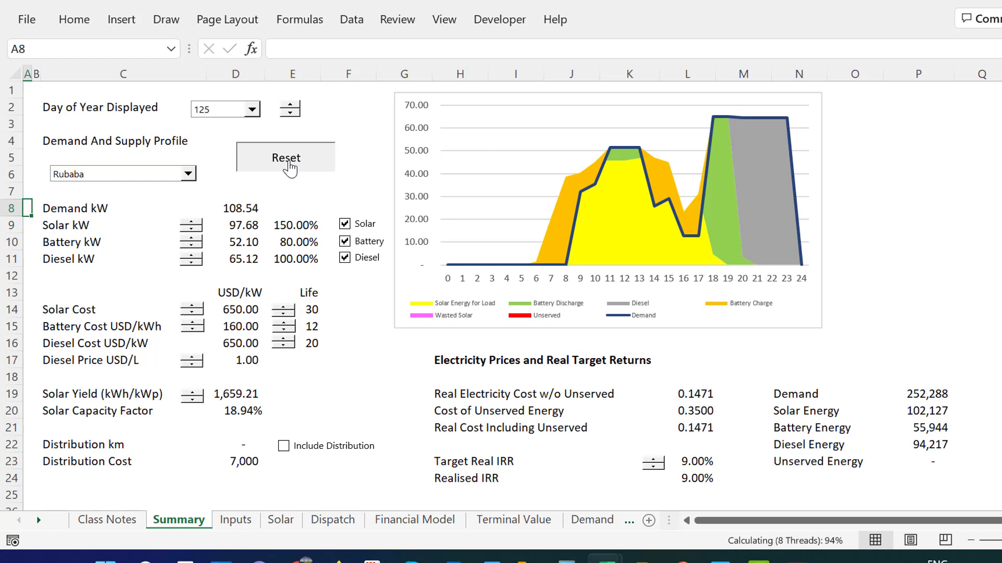
left_click(289, 168)
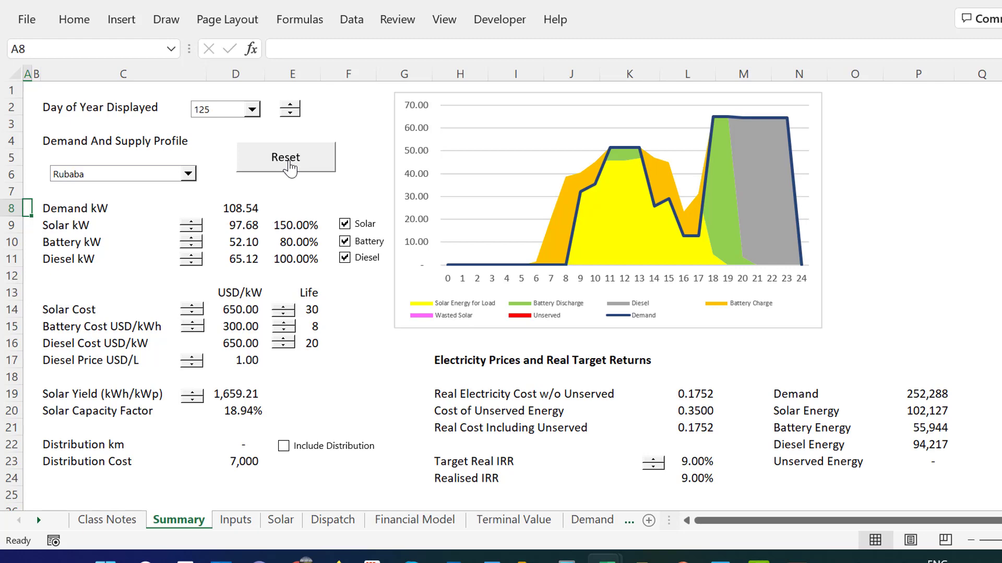
Open the macro assigned to the Reset control for editing and add blank lines above its first assignment.
right_click(290, 168)
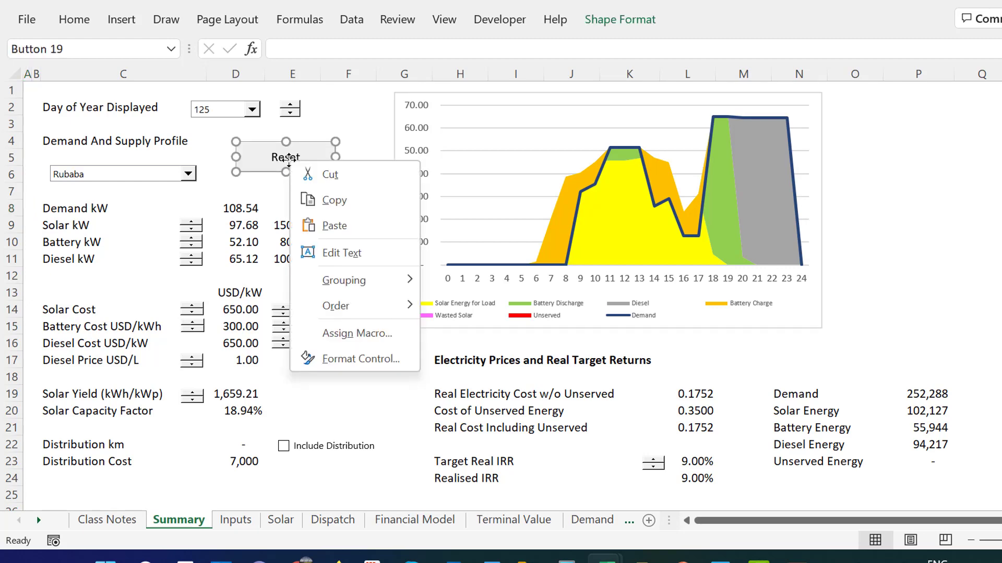
left_click(331, 337)
left_click(501, 214)
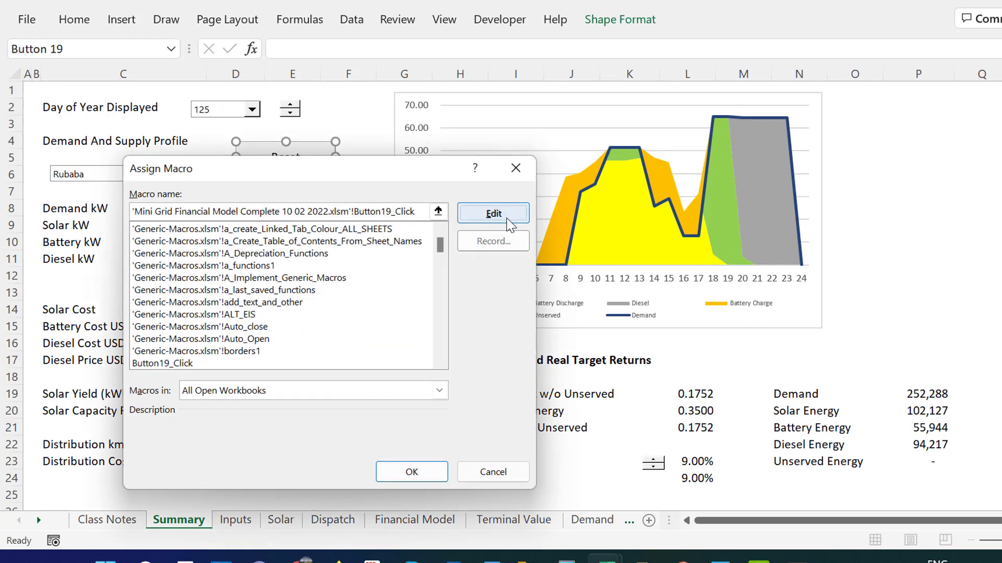
key("Return")
key("Return")
key("Return")
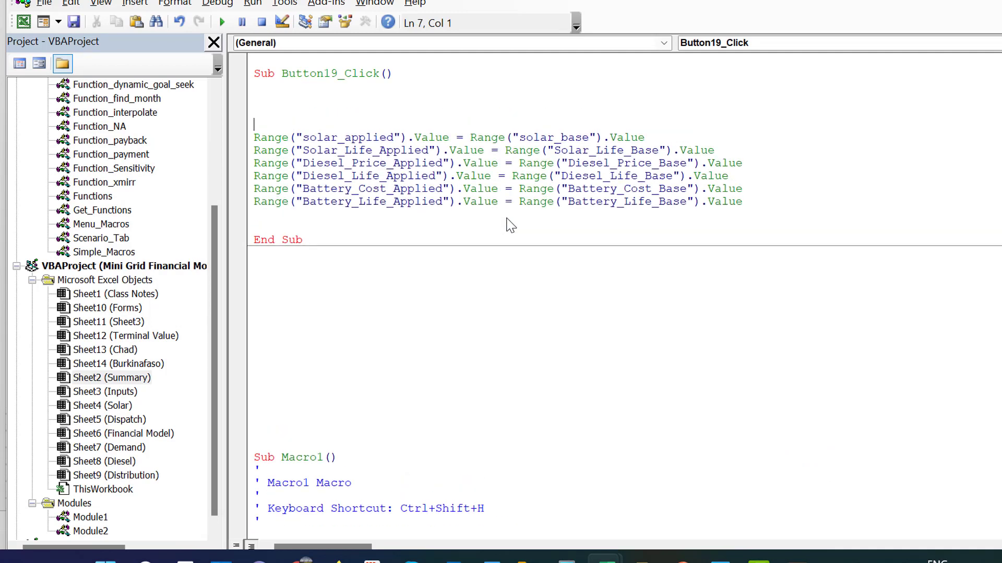
Add the line calc_status = Application.Calculation above the range assignments in the Button19_Click macro.
key("Up")
key("Up")
type("c")
key("BackSpace")
type("calc_state")
key("BackSpace")
type("us = al")
type("l")
key("BackSpace")
key("BackSpace")
type("pplication.c")
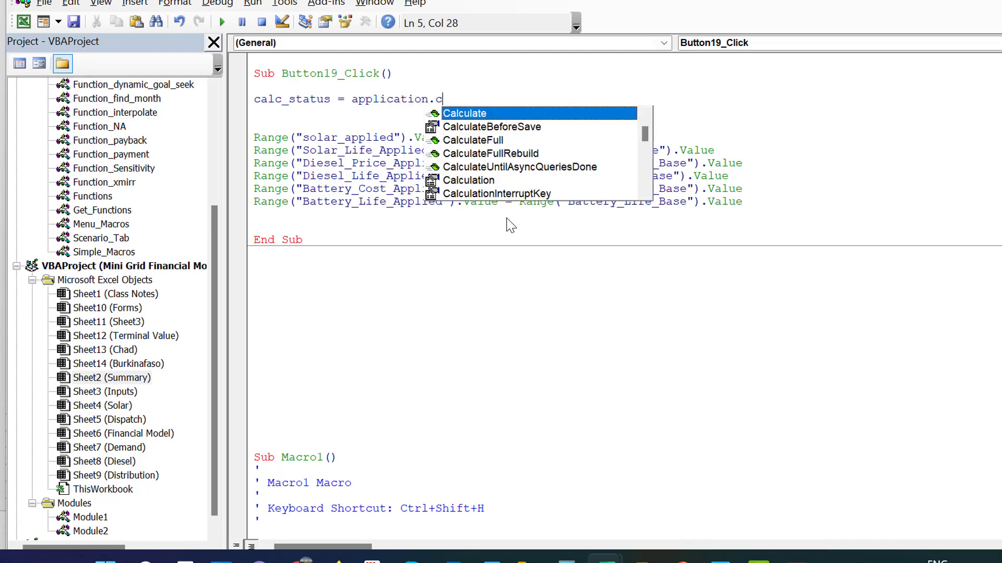
key("Down")
key("Down")
key("Down")
key("Down")
key("Down")
key("Tab")
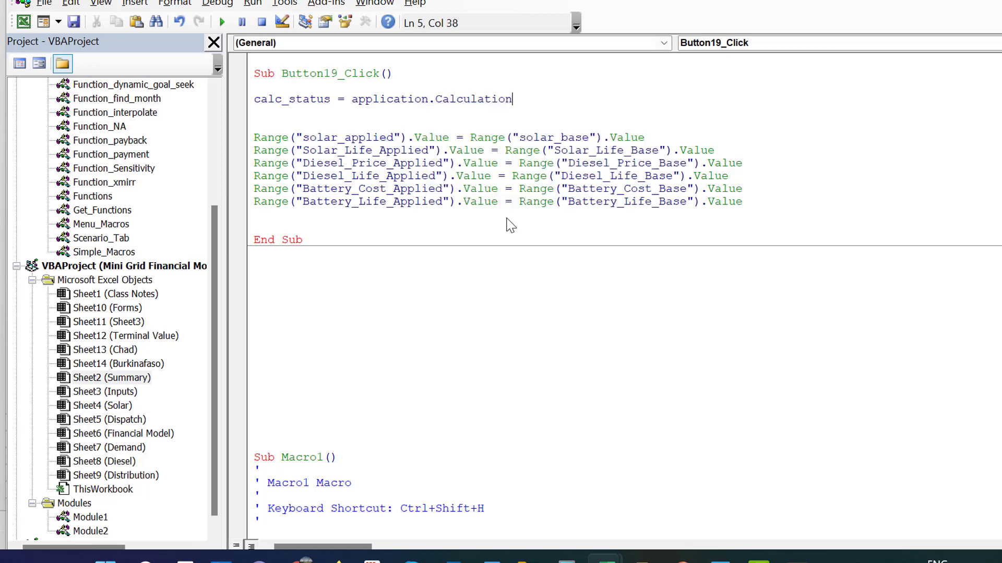
key("Return")
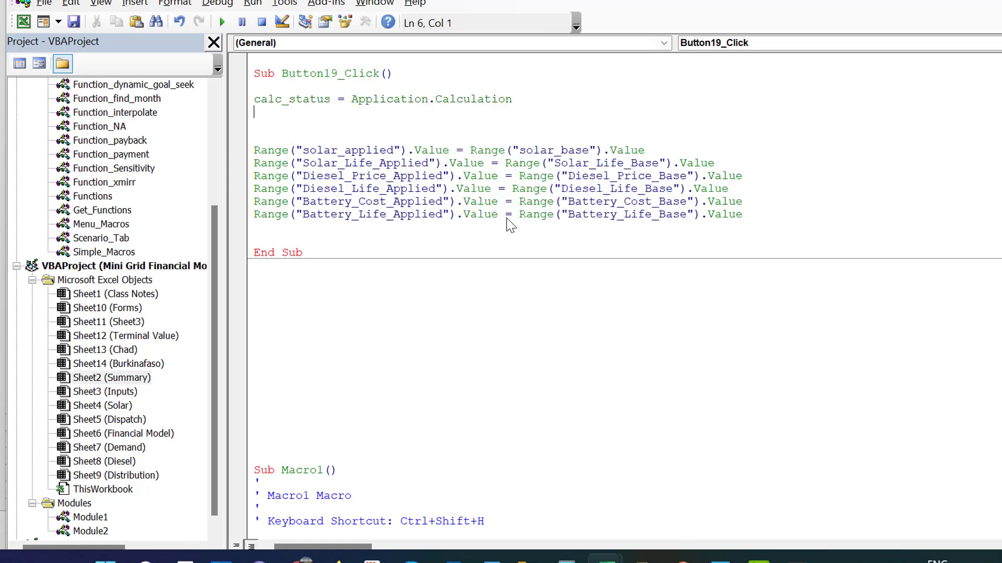
Duplicate the calc_status = Application.Calculation line directly beneath itself.
key("shift+Up")
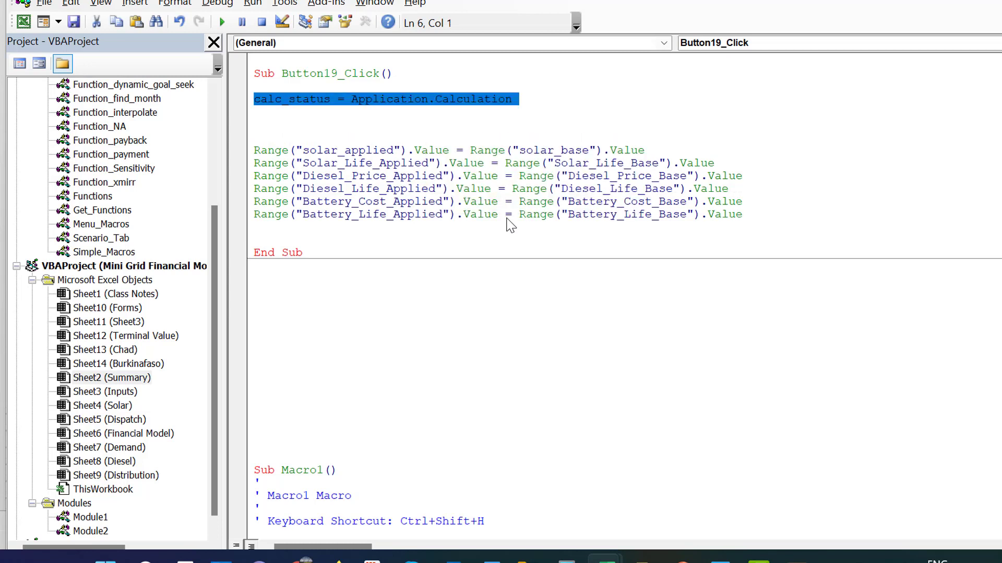
key("ctrl+x")
key("ctrl+v")
key("ctrl+v")
key("Up")
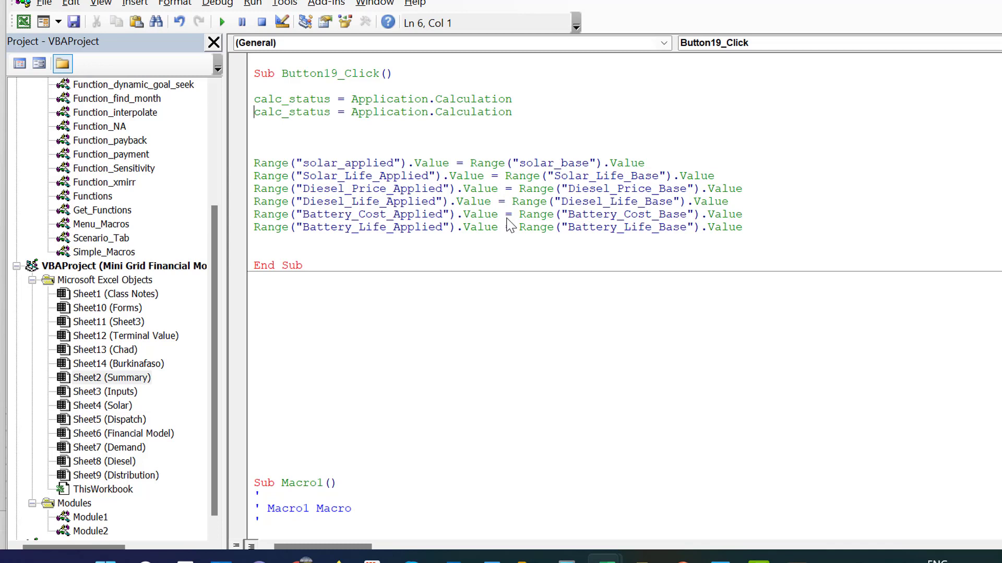
Change the duplicated line in the Button19_Click macro to Application.Calculation = xlCalculationManual.
key("Delete")
key("Delete")
key("Delete")
key("Delete")
key("Delete")
key("Delete")
key("Delete")
key("Delete")
key("Delete")
key("Delete")
key("Delete")
key("Delete")
key("Delete")
key("Delete")
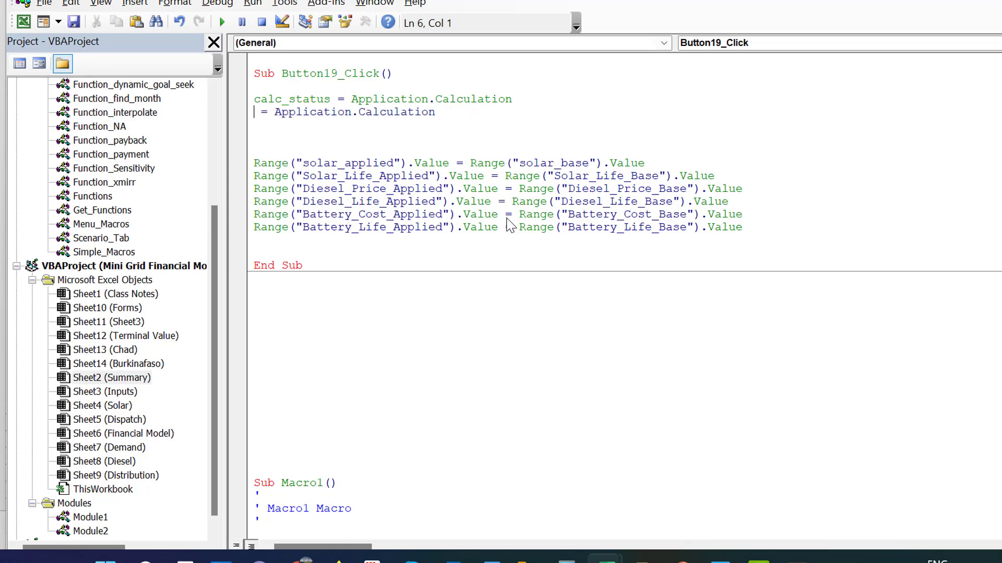
key("End")
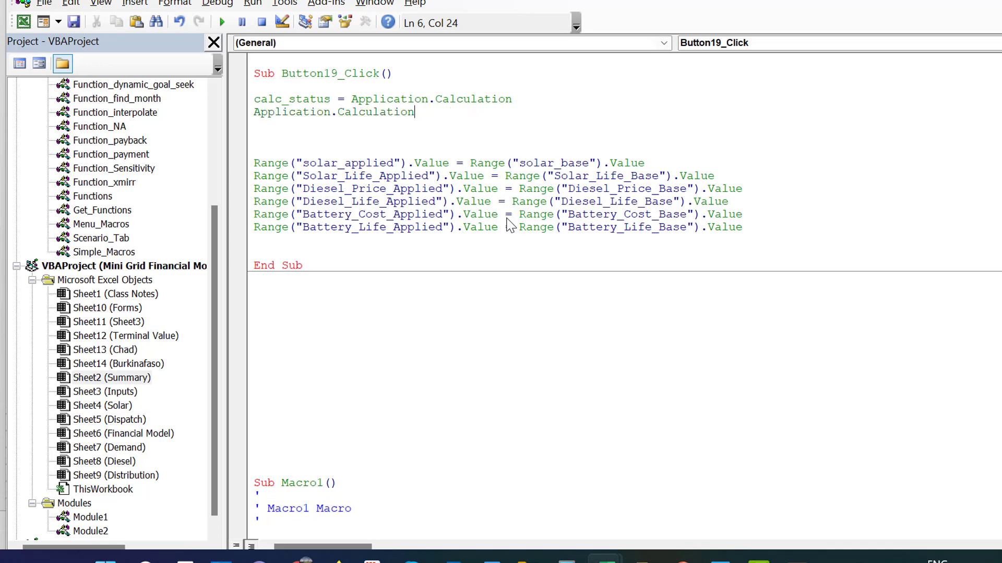
type("=")
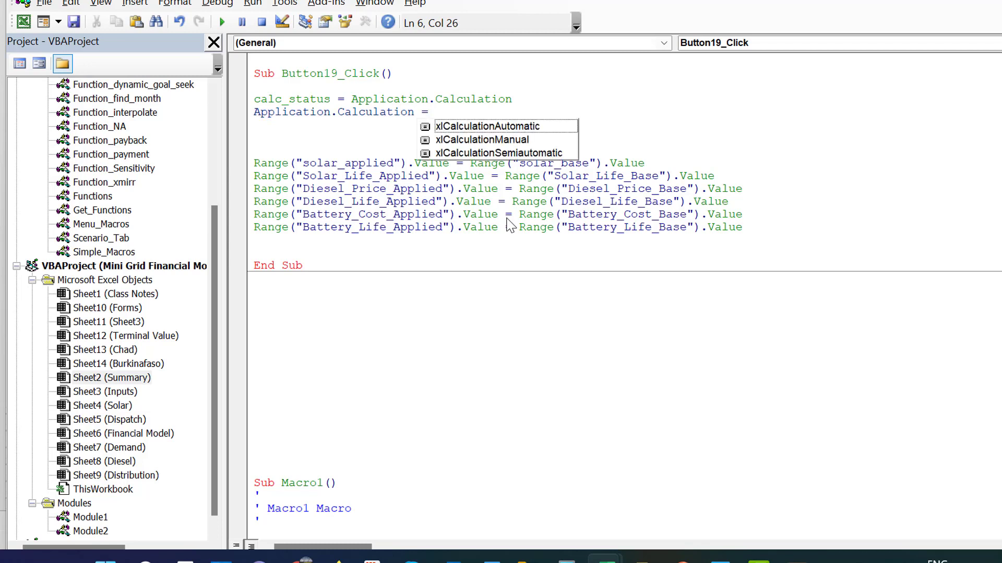
key("Down")
key("Return")
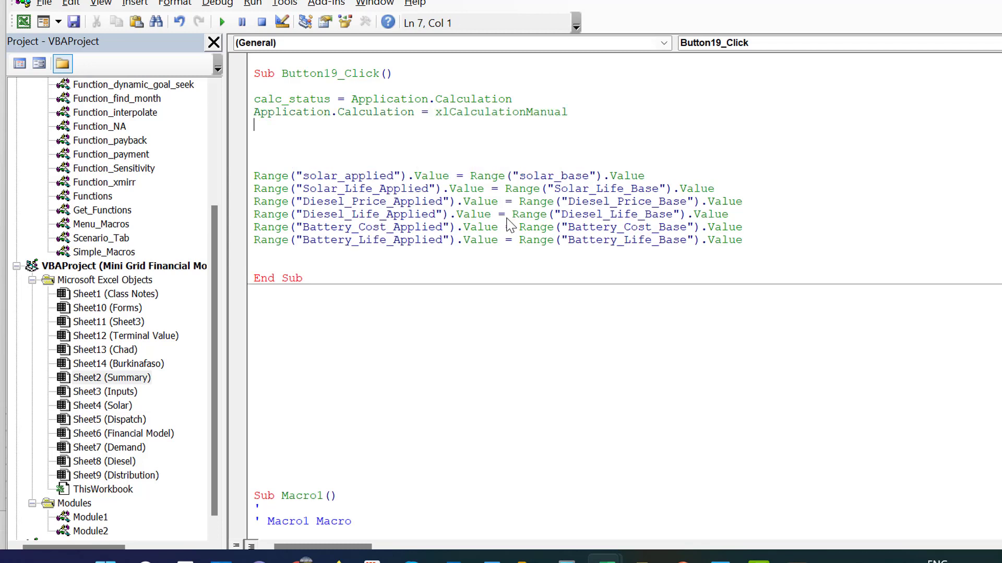
Copy the calc_status and Application.Calculation lines to below the last range assignment, before End Sub.
key("Up")
key("Up")
key("shift+Down")
key("shift+Down")
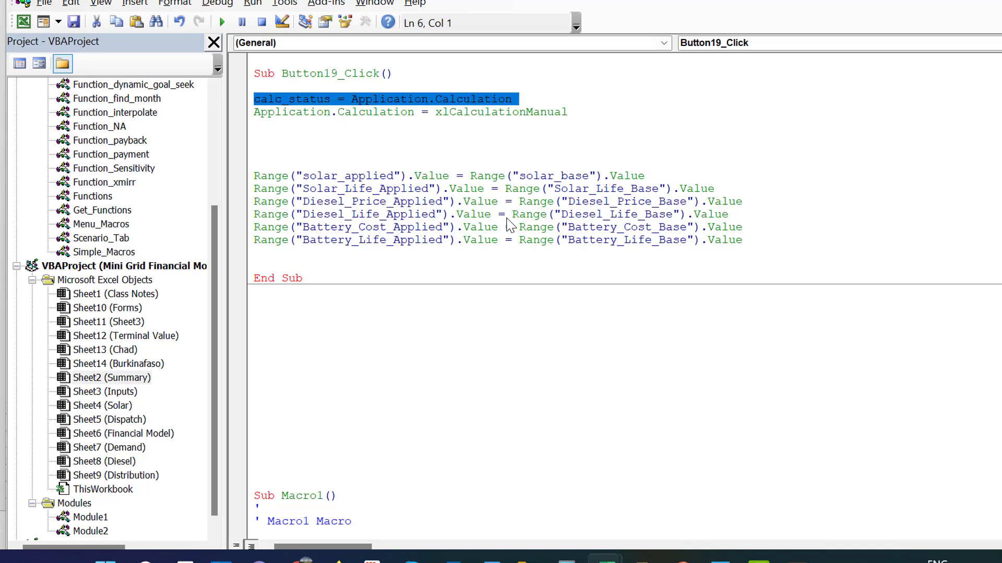
key("Down")
key("Down")
key("Down")
key("Down")
key("Down")
key("Down")
key("Down")
key("Down")
key("Down")
key("Down")
key("Down")
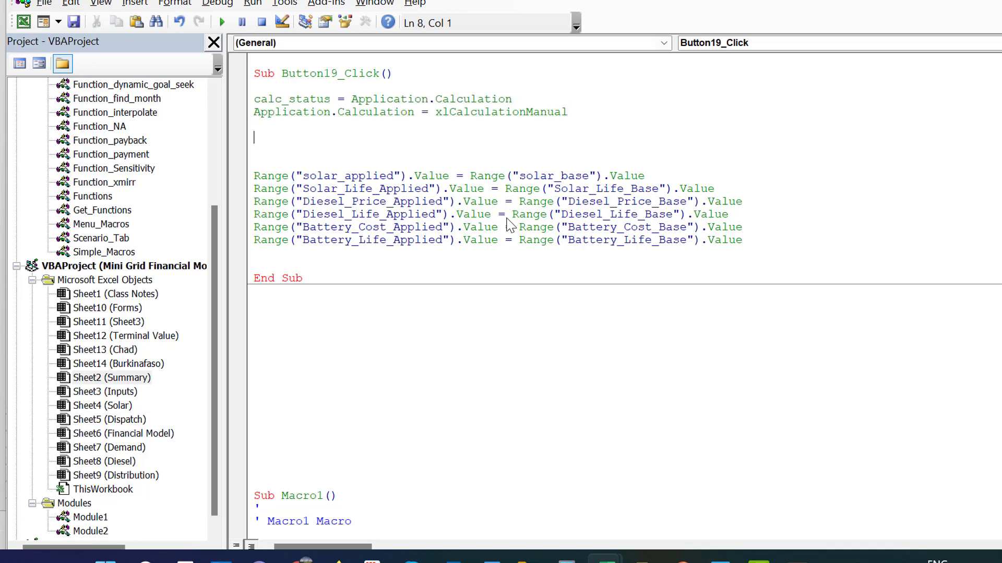
key("Return")
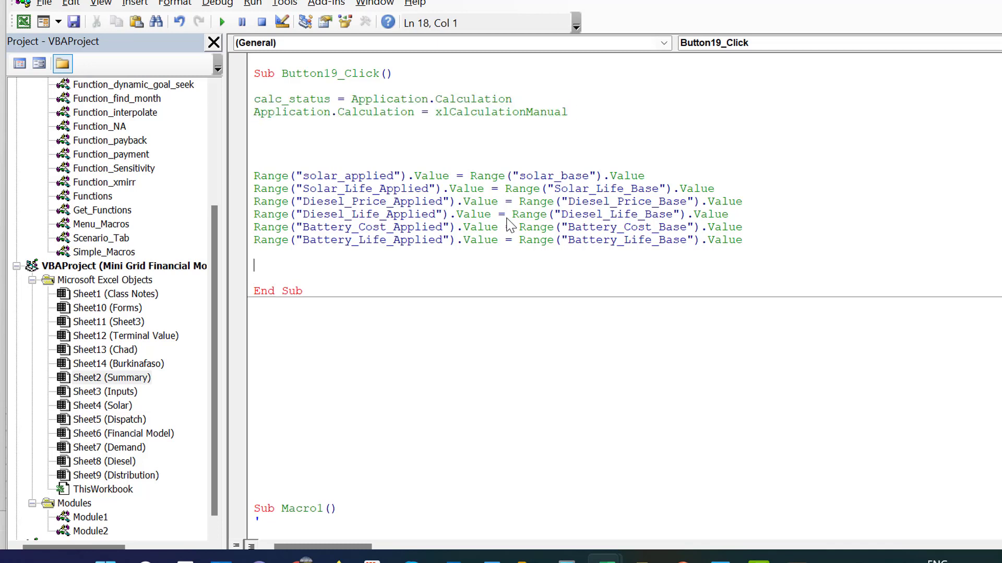
key("ctrl+v")
Delete the copied calc_status = Application.Calculation line beneath the range assignments.
key("Up")
key("Up")
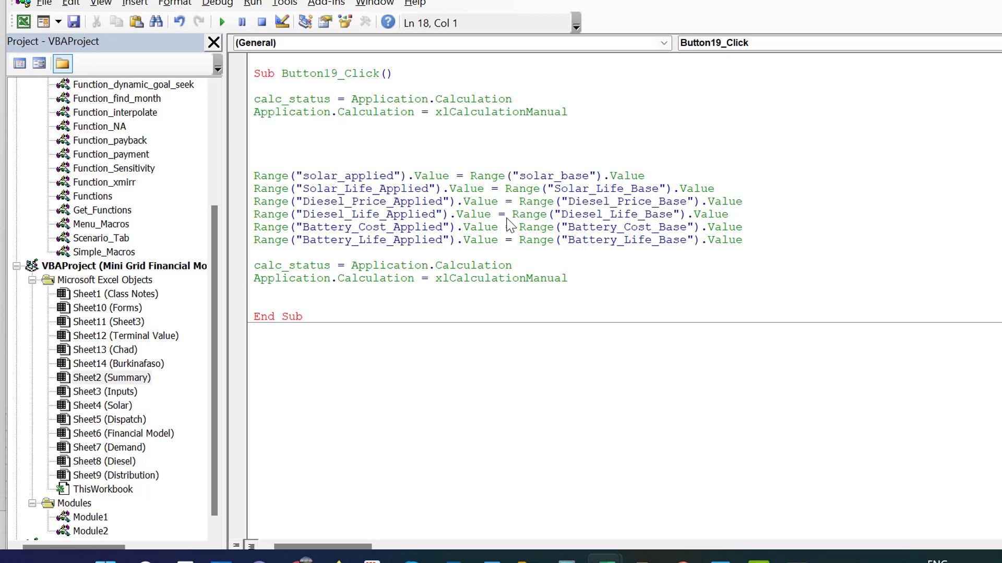
key("shift+Down")
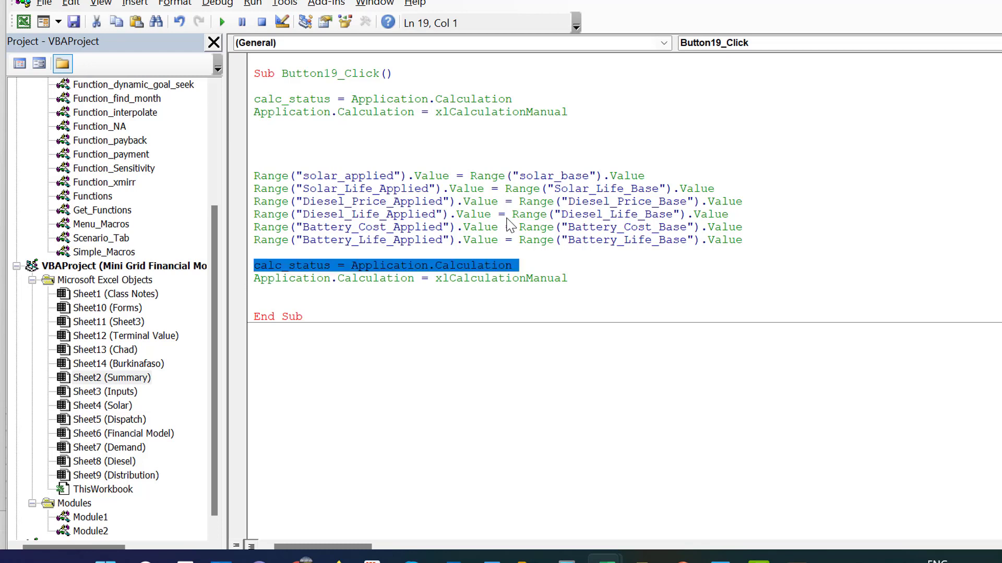
key("Delete")
Change the remaining copied line above End Sub to Application.Calculation = calc_status.
key("Right")
key("Right")
key("Right")
key("Right")
key("Right")
key("Right")
key("Right")
key("Right")
key("Right")
key("Right")
key("Right")
key("Right")
key("Right")
key("Right")
key("Right")
key("Right")
key("Right")
key("Right")
key("Right")
key("Right")
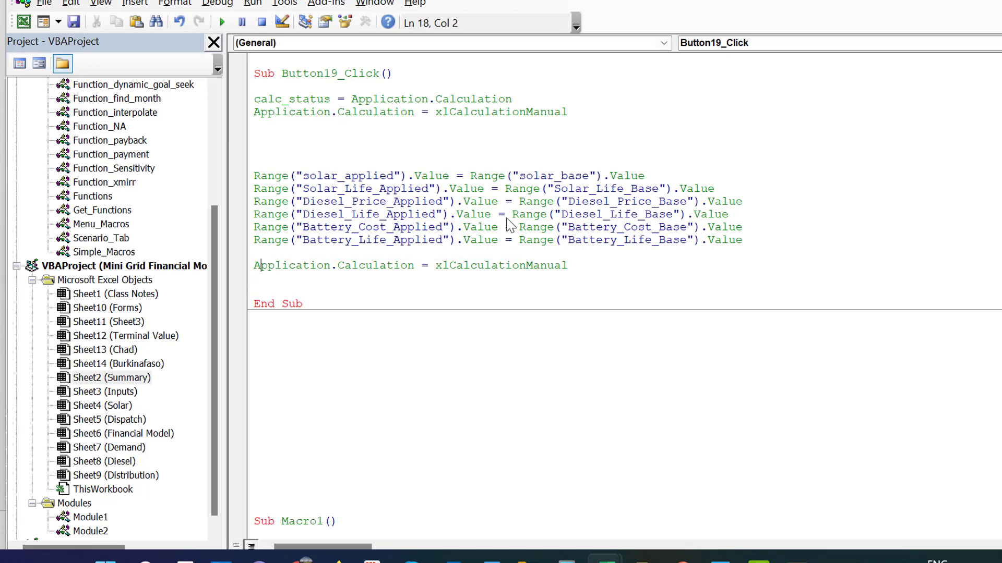
key("Left")
key("Left")
key("Left")
key("Left")
key("Left")
key("Left")
key("Left")
key("Left")
key("Left")
key("Left")
key("Left")
key("Right")
key("Right")
key("Right")
key("Right")
key("Right")
key("Right")
key("Right")
key("Right")
key("Right")
key("Right")
key("Right")
key("BackSpace")
key("BackSpace")
key("BackSpace")
key("BackSpace")
key("BackSpace")
key("BackSpace")
key("BackSpace")
key("BackSpace")
key("BackSpace")
key("BackSpace")
key("BackSpace")
key("BackSpace")
key("BackSpace")
key("BackSpace")
key("BackSpace")
key("BackSpace")
key("BackSpace")
key("BackSpace")
key("BackSpace")
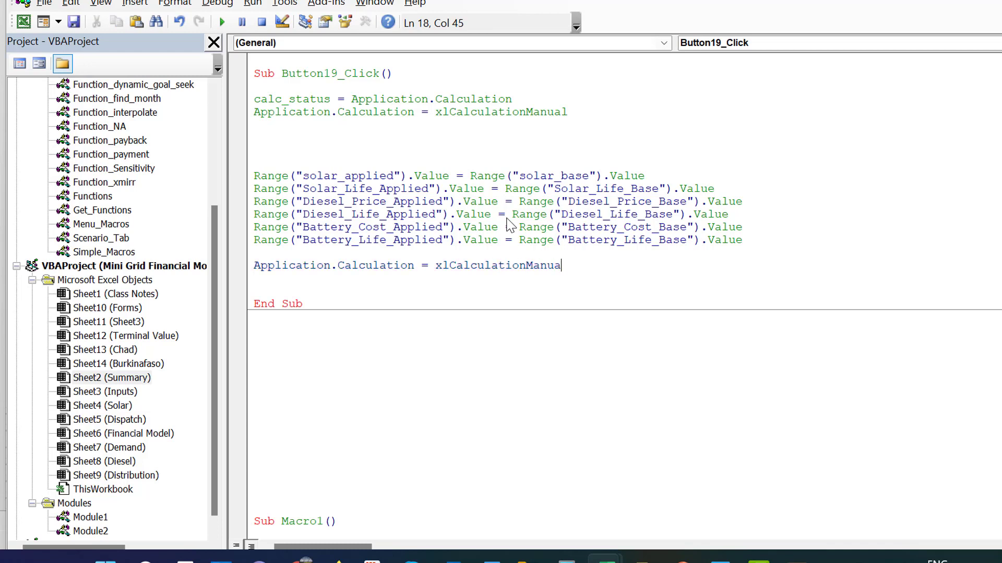
type("cac")
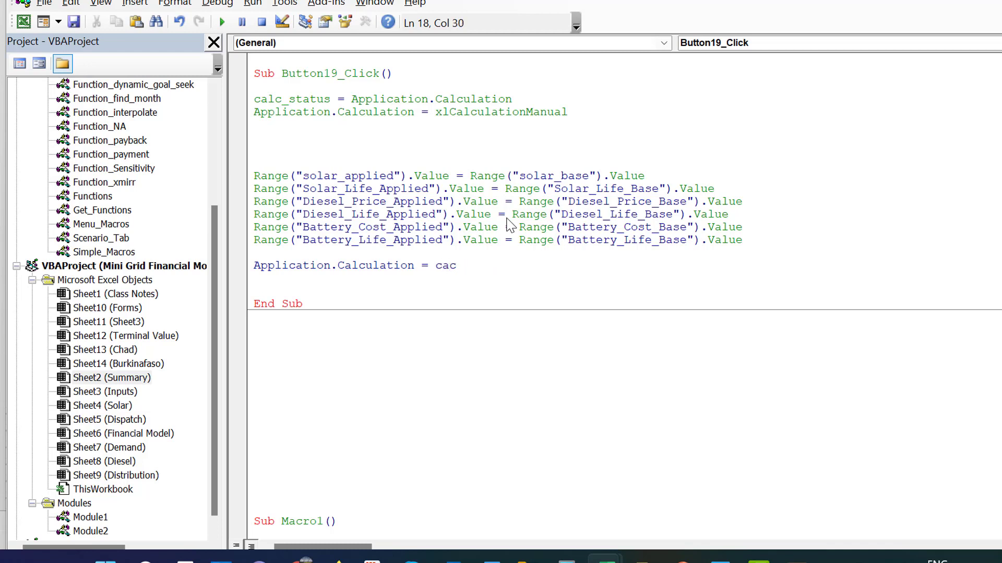
key("BackSpace")
type("lc_status")
key("Up")
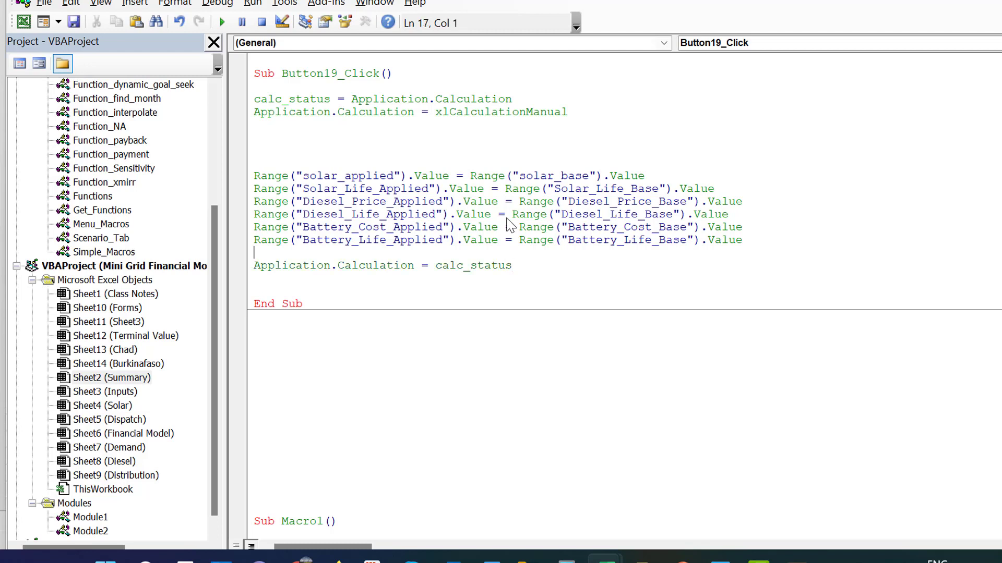
Remove the extra blank lines above the solar_applied assignment, leaving one blank line.
left_click(527, 142)
key("Down")
key("Down")
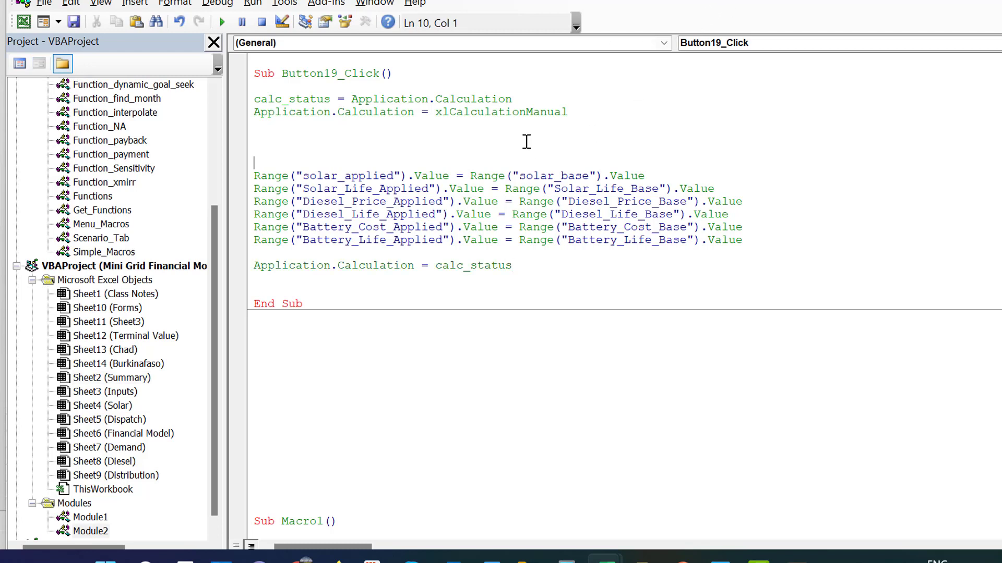
key("BackSpace")
key("BackSpace")
key("BackSpace")
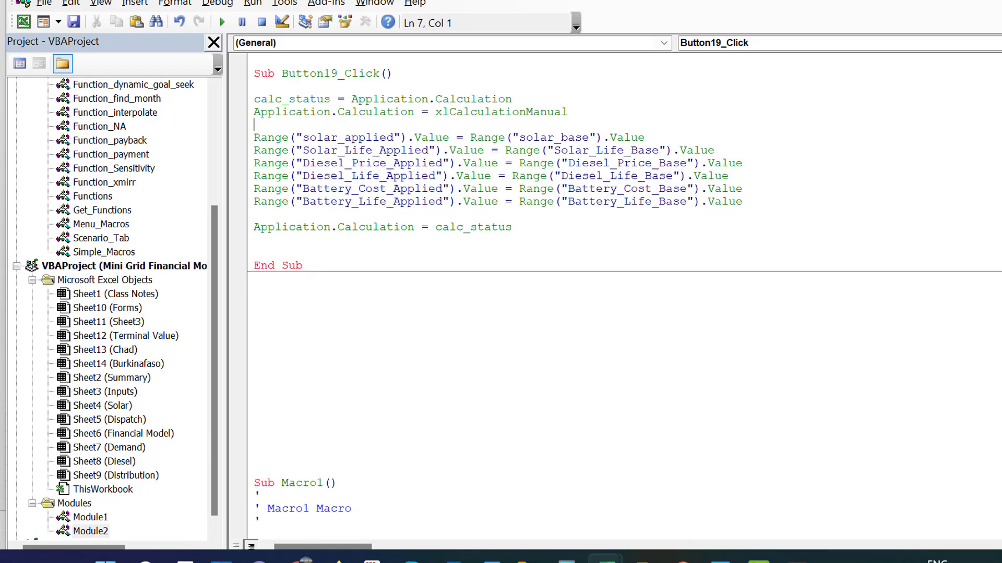
Return to the workbook's Summary sheet, deselect the Reset control and lower the solar life to 28.
key("alt+F11")
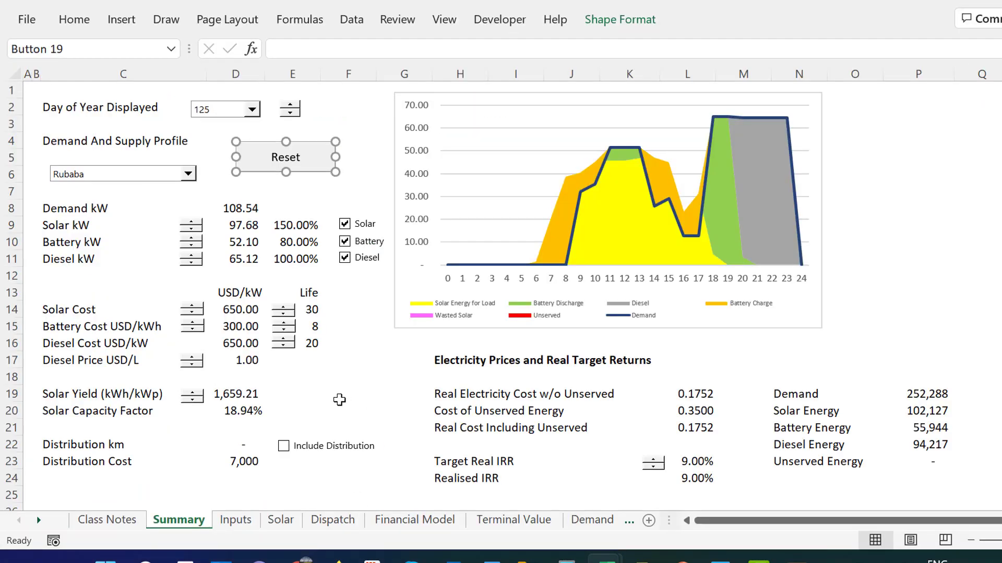
left_click(383, 363)
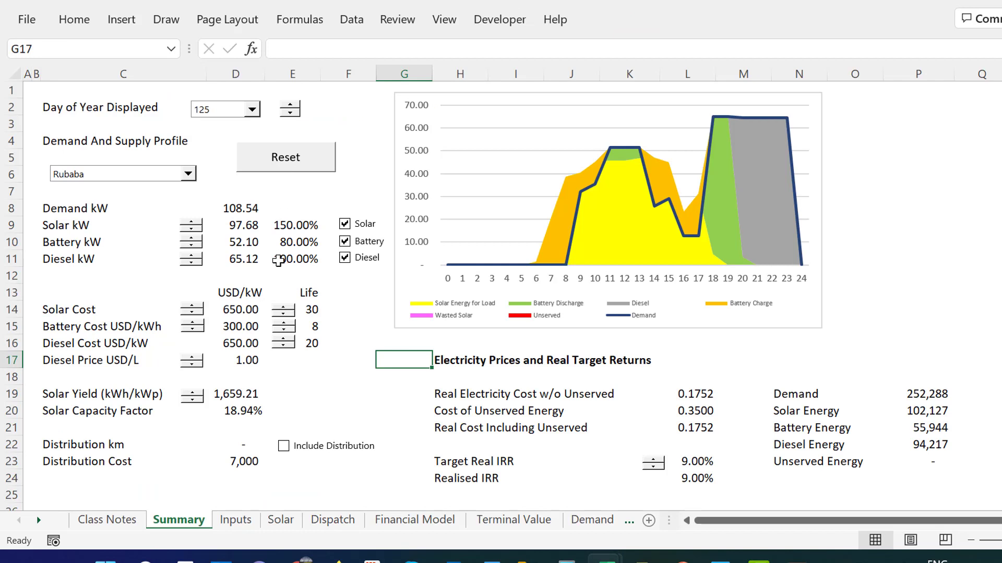
left_click(287, 315)
left_click(285, 315)
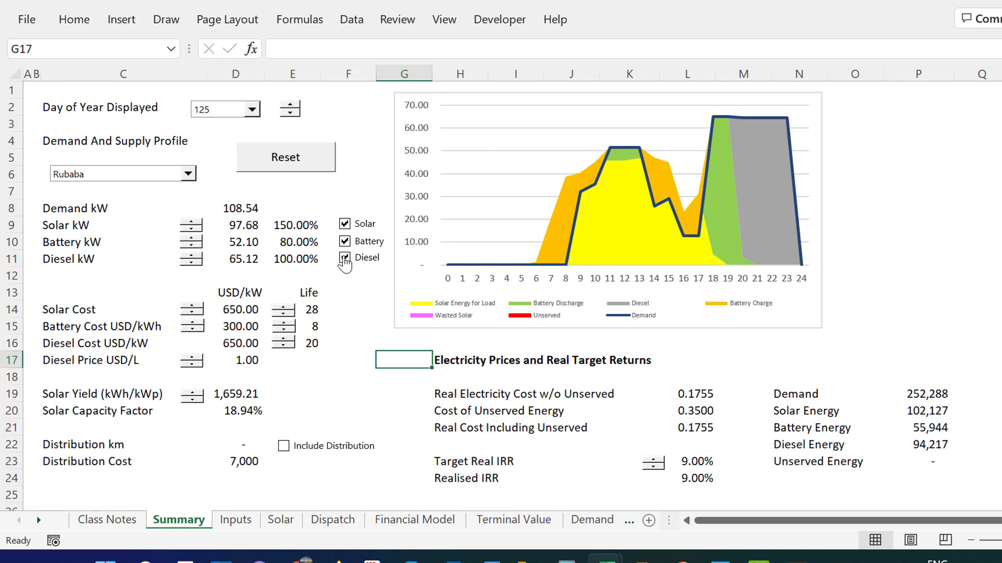
Lower the battery capacity to 40% and then raise it to 50%.
left_click(192, 246)
left_click(192, 246)
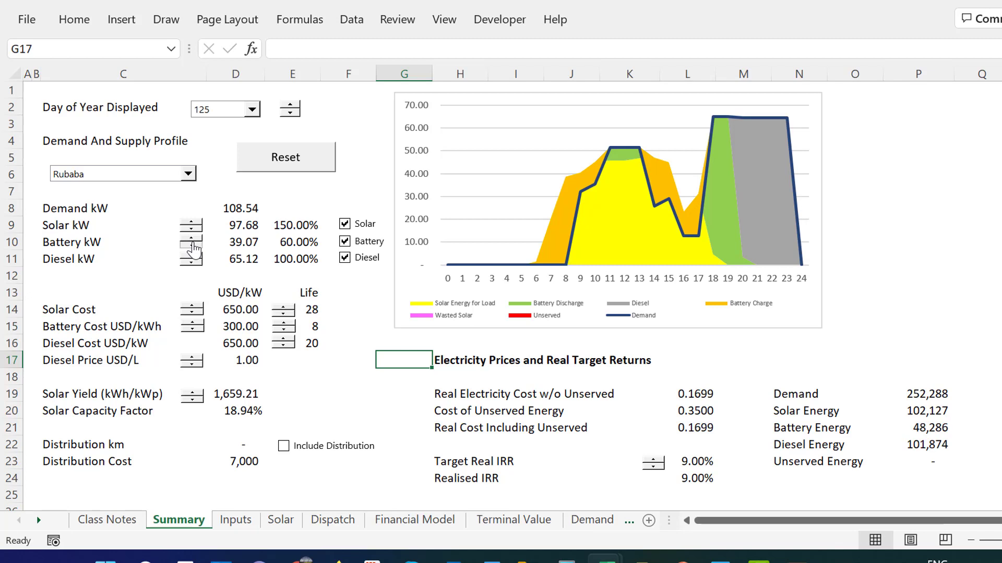
left_click(192, 246)
left_click(192, 247)
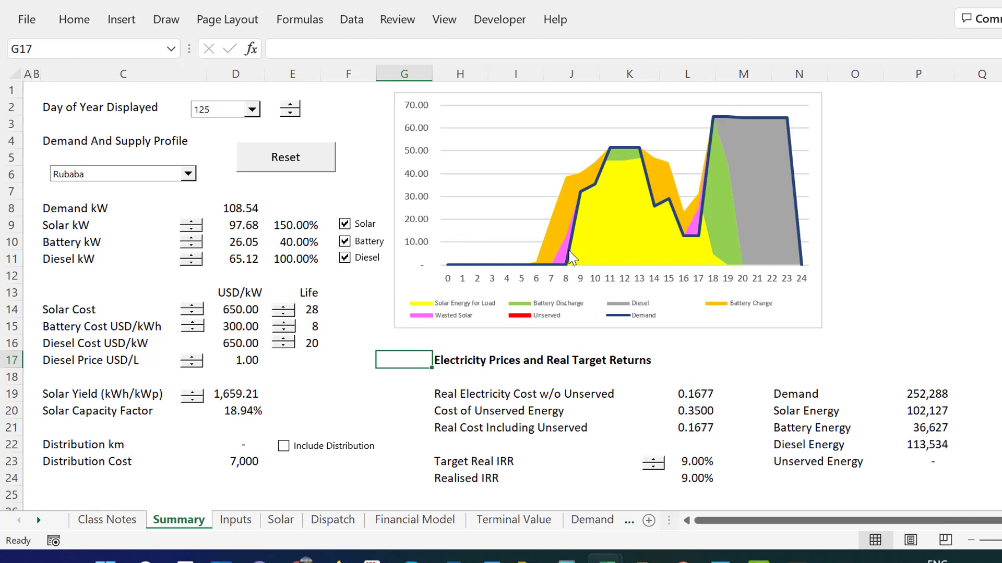
left_click(191, 239)
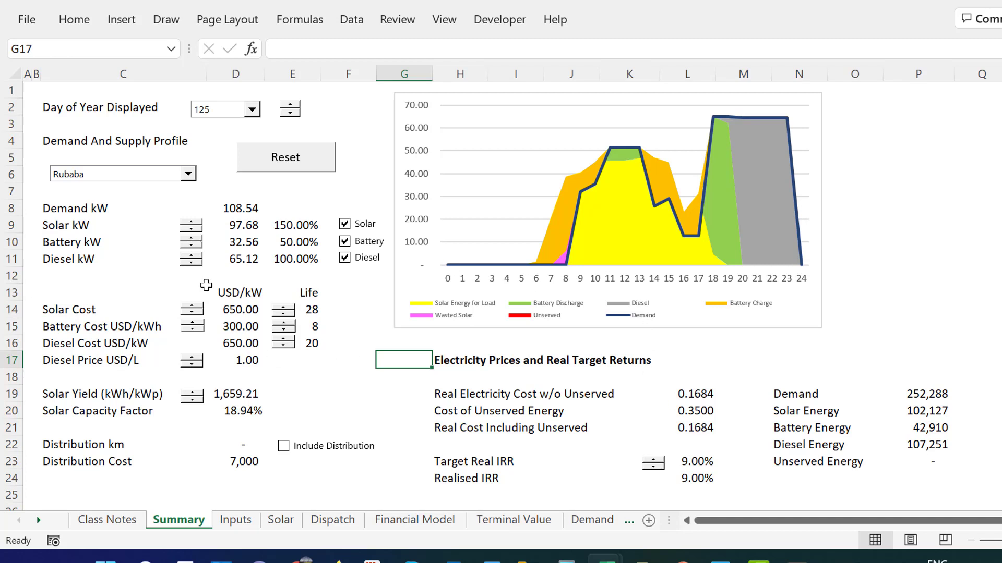
Lower the diesel capacity to 60% and bring it back up to 100%.
left_click(191, 262)
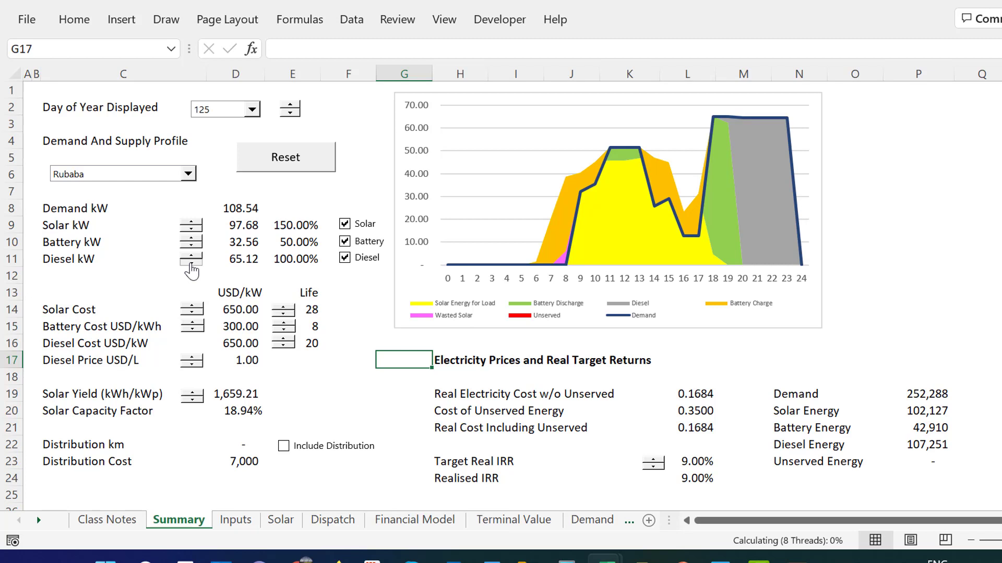
left_click(191, 262)
left_click(191, 263)
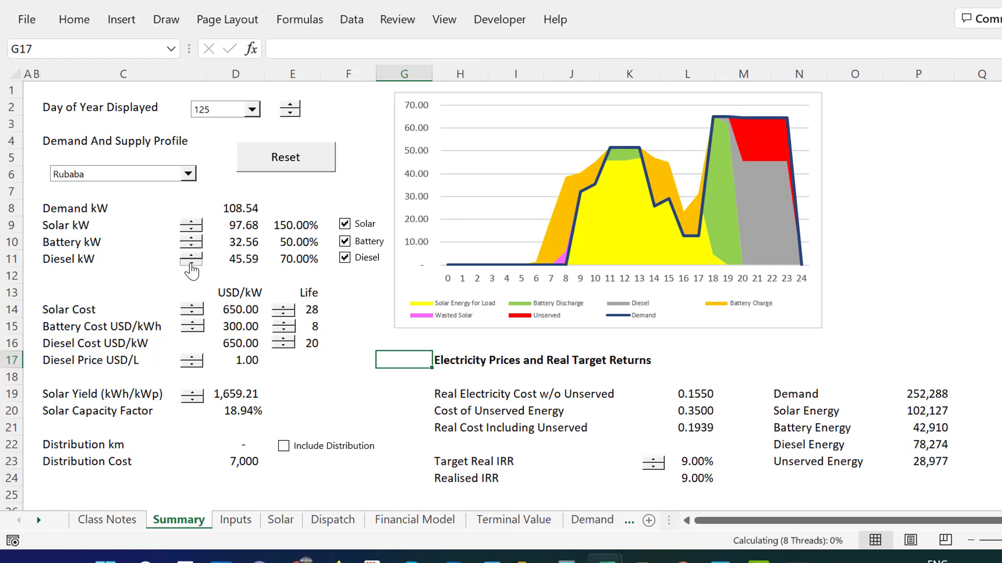
left_click(191, 262)
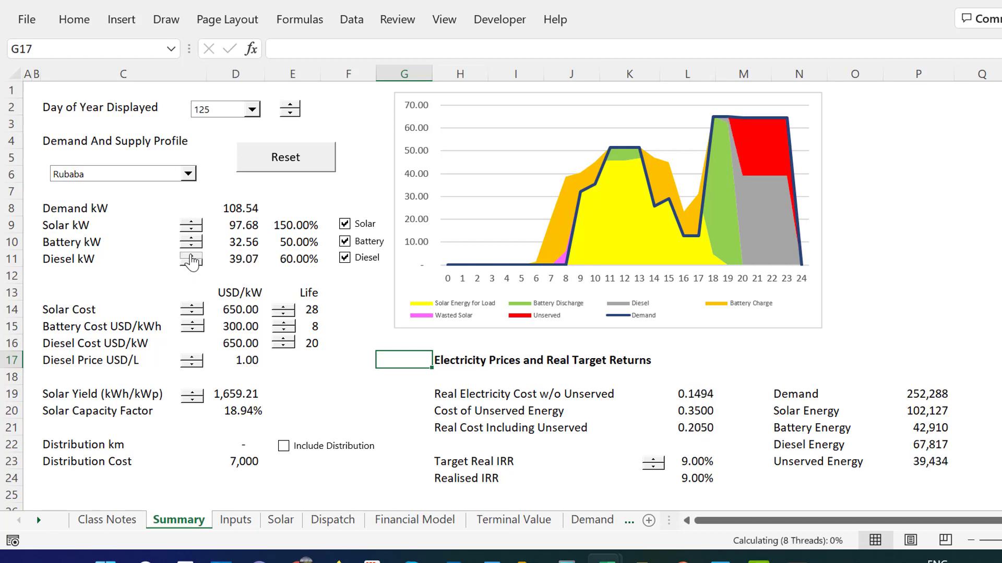
left_click(191, 256)
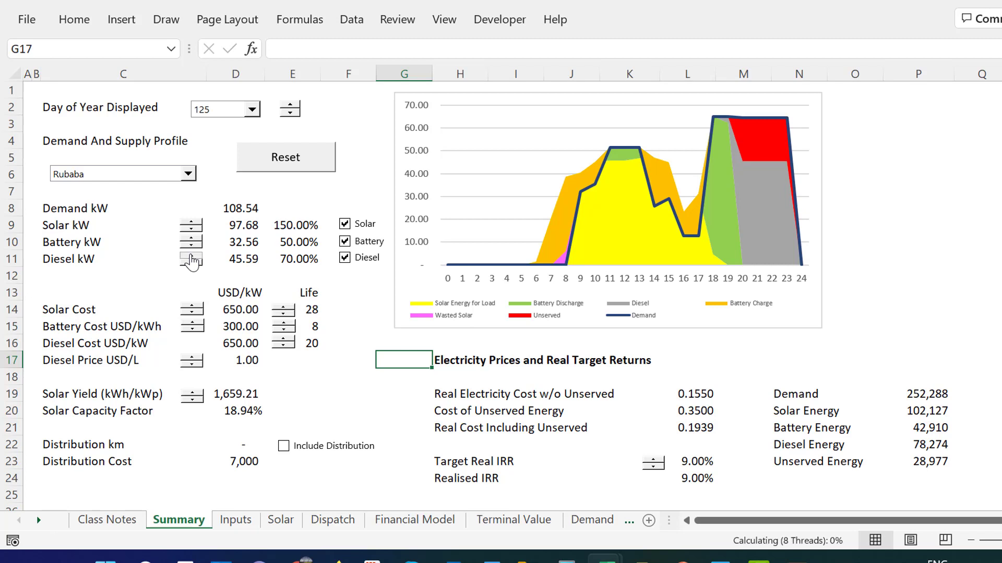
left_click(191, 255)
left_click(191, 255)
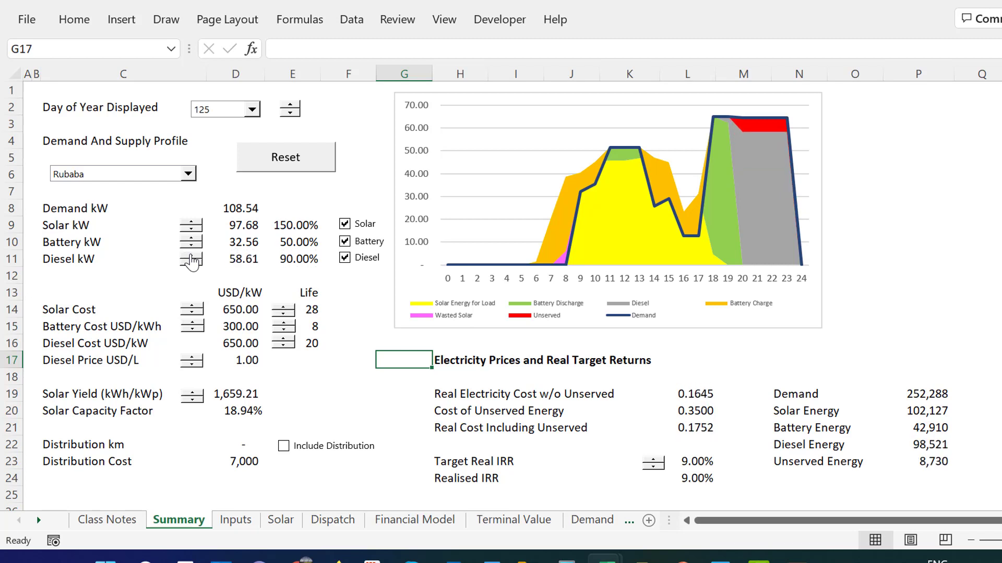
left_click(191, 255)
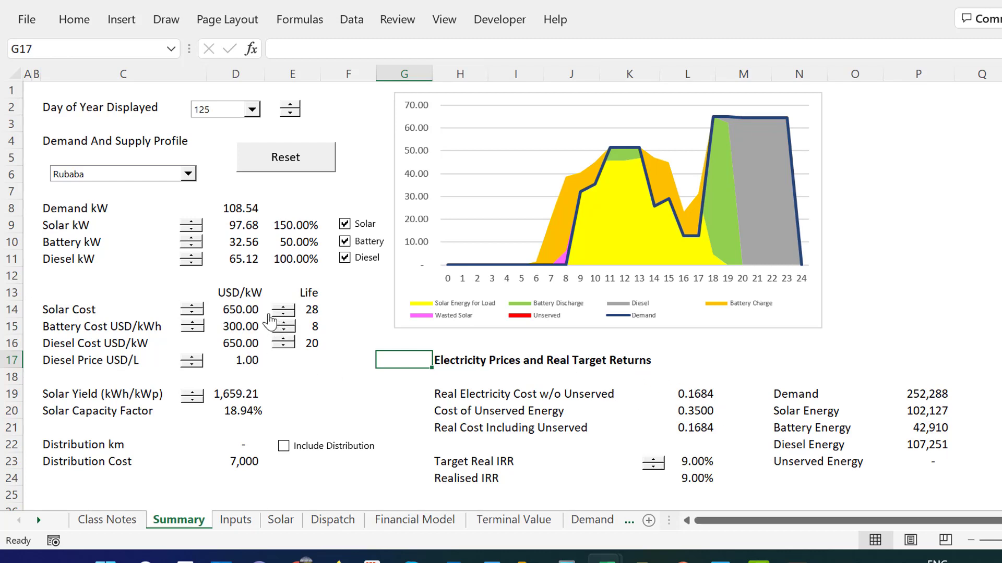
Set the battery cost to 240 USD/kWh and the battery life to 12.
left_click(193, 331)
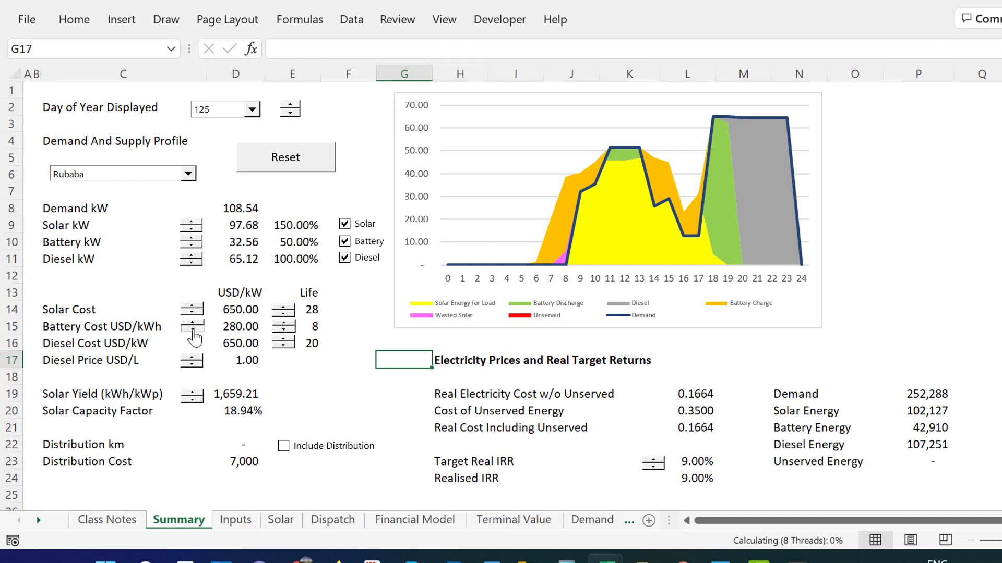
left_click(193, 331)
left_click(193, 331)
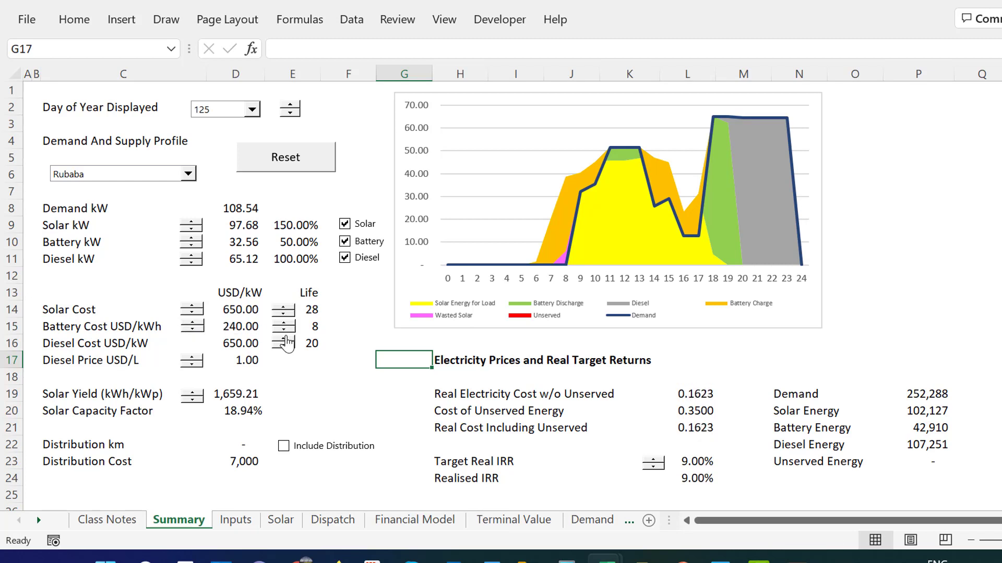
left_click(286, 323)
left_click(287, 323)
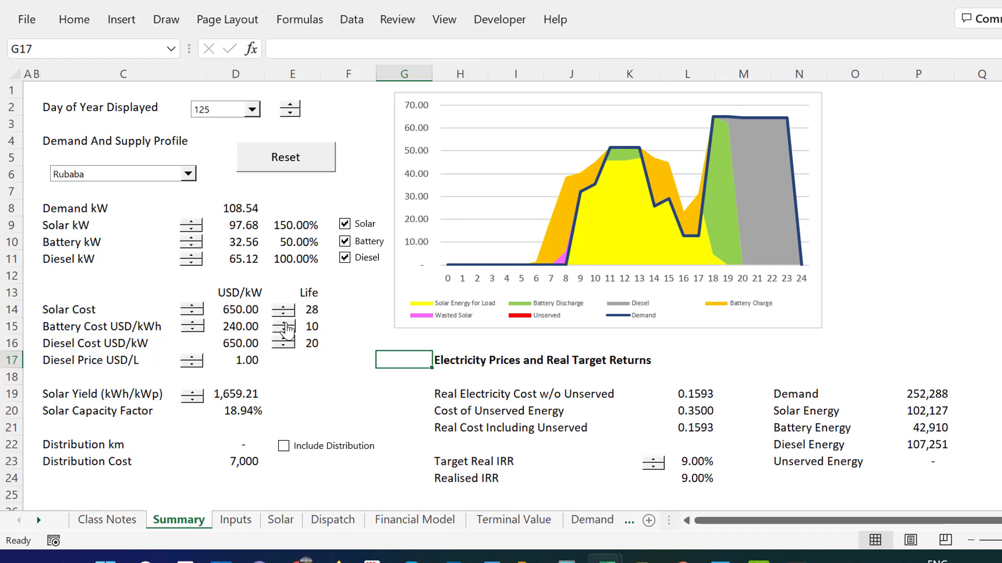
left_click(287, 323)
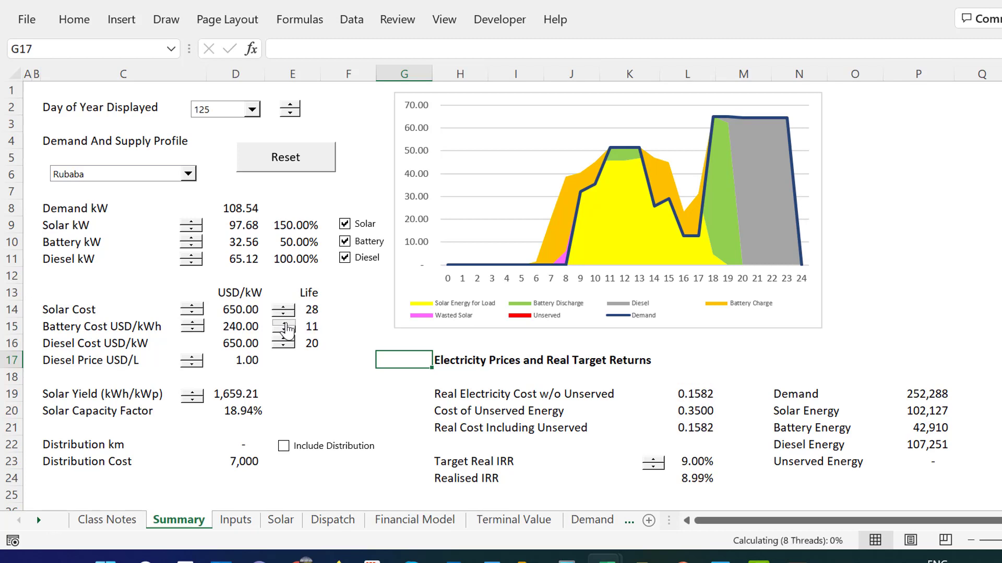
left_click(286, 324)
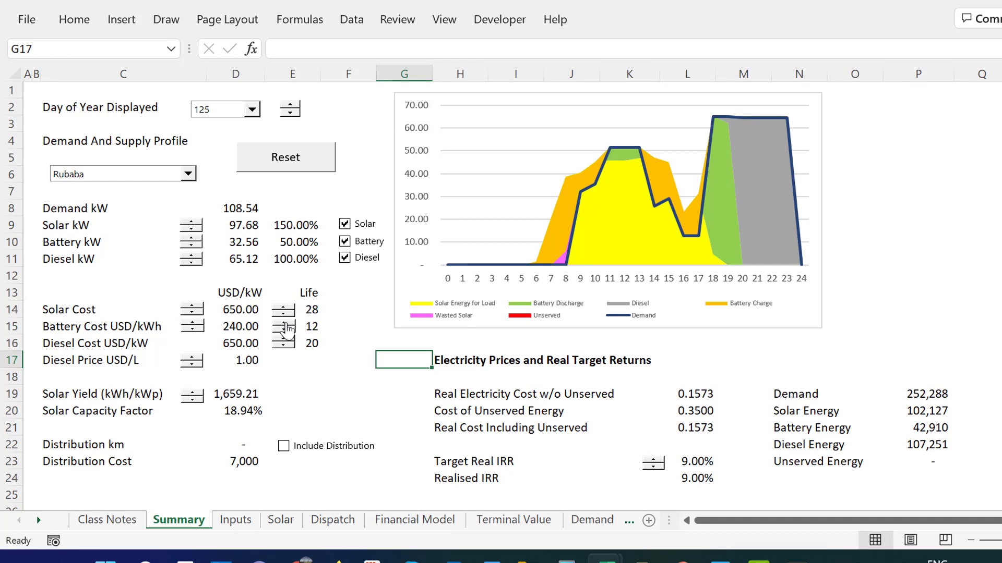
left_click(346, 376)
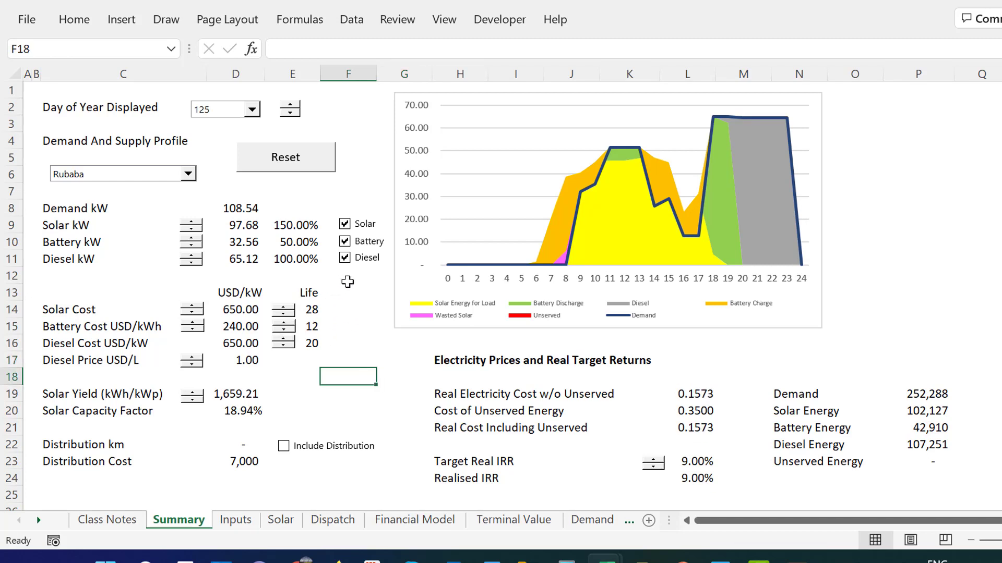
Exclude the battery from the supply mix, keep diesel included, and lower the solar capacity to 140%.
left_click(344, 253)
left_click(343, 244)
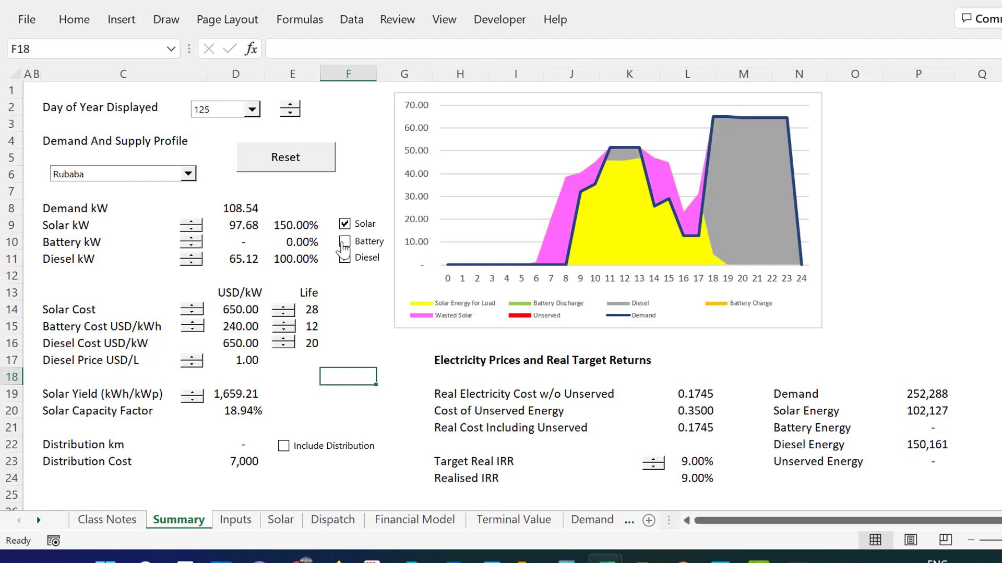
left_click(345, 257)
left_click(195, 230)
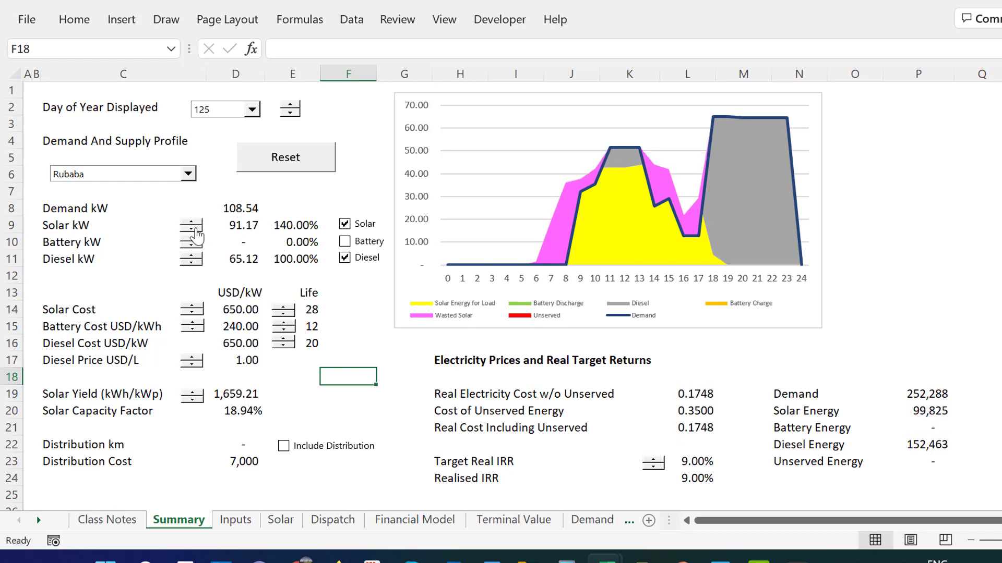
Lower the solar capacity step by step to 100% and raise it back to 140%.
left_click(195, 230)
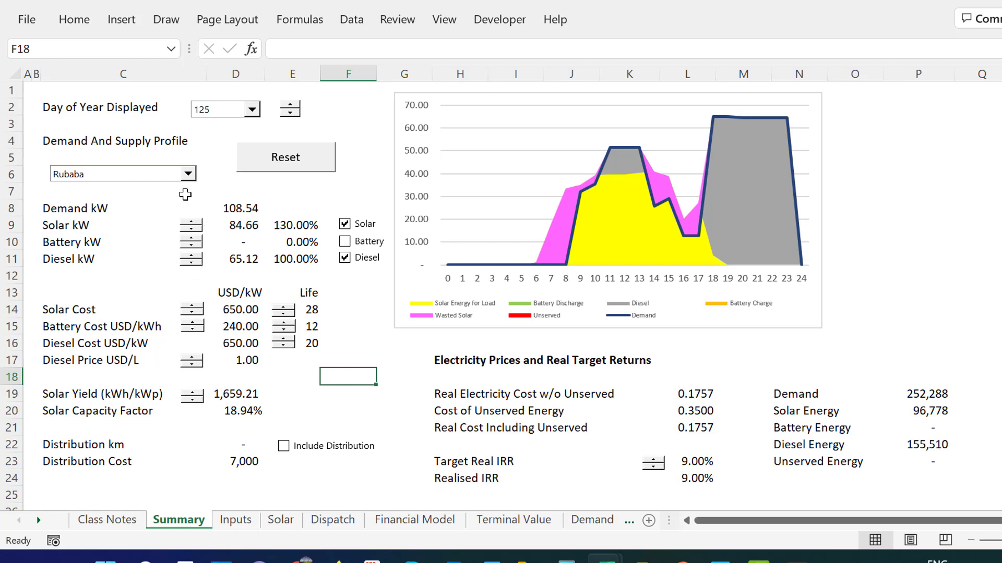
left_click(190, 230)
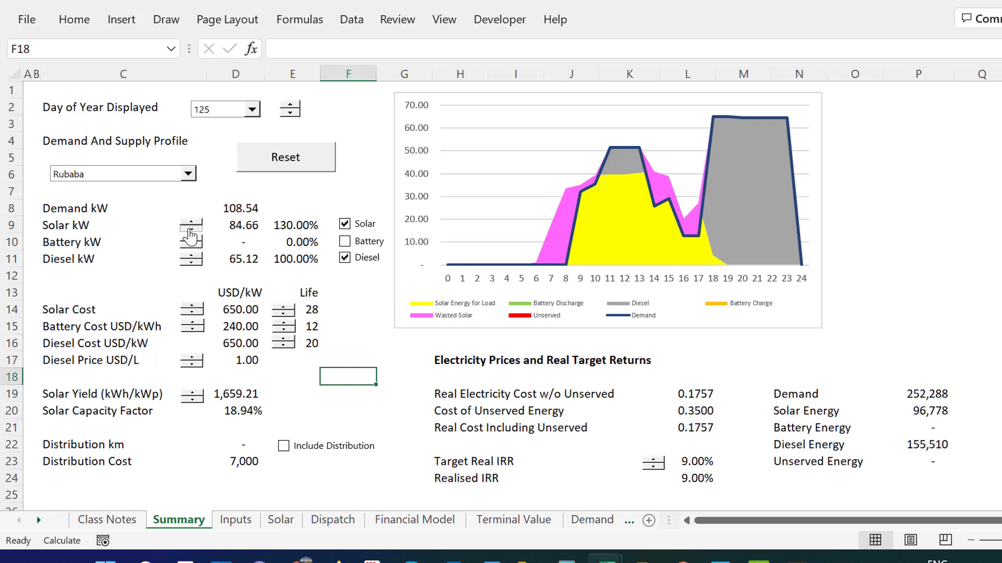
left_click(189, 230)
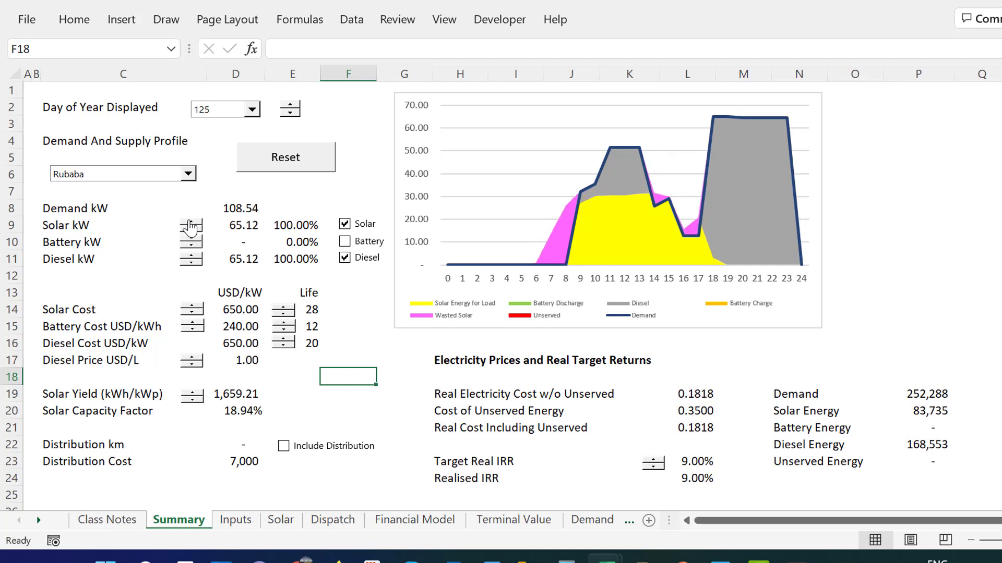
left_click(190, 222)
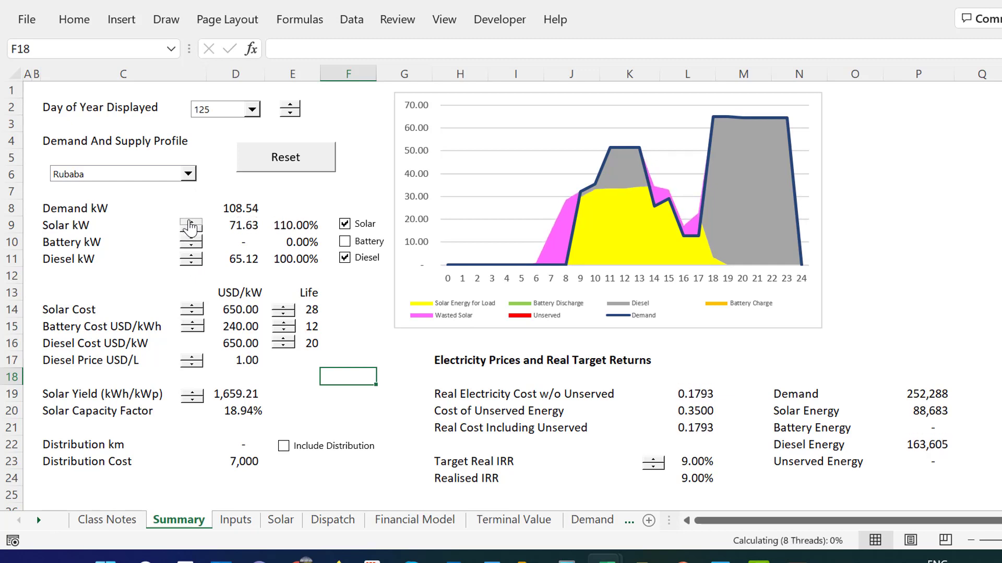
left_click(190, 223)
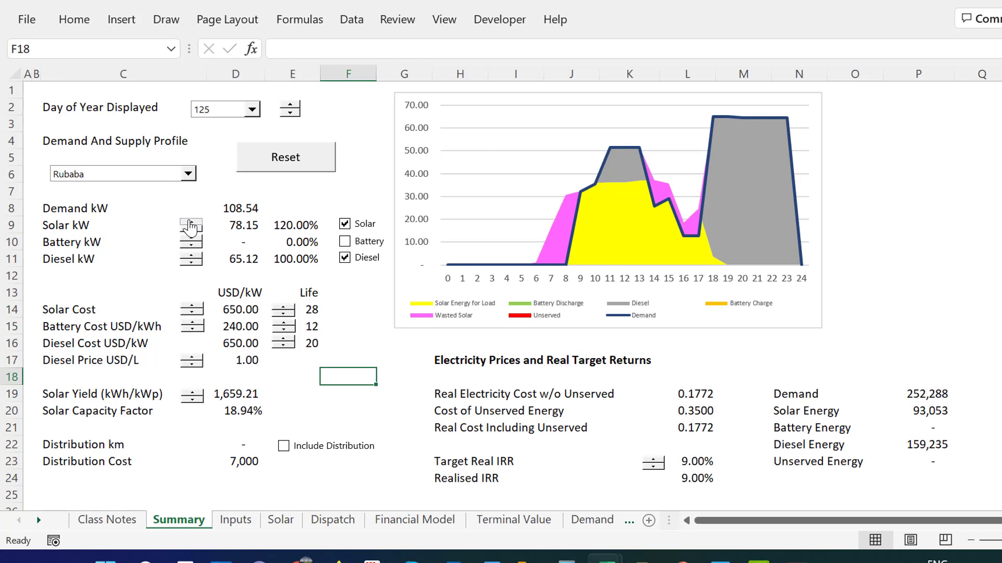
left_click(189, 223)
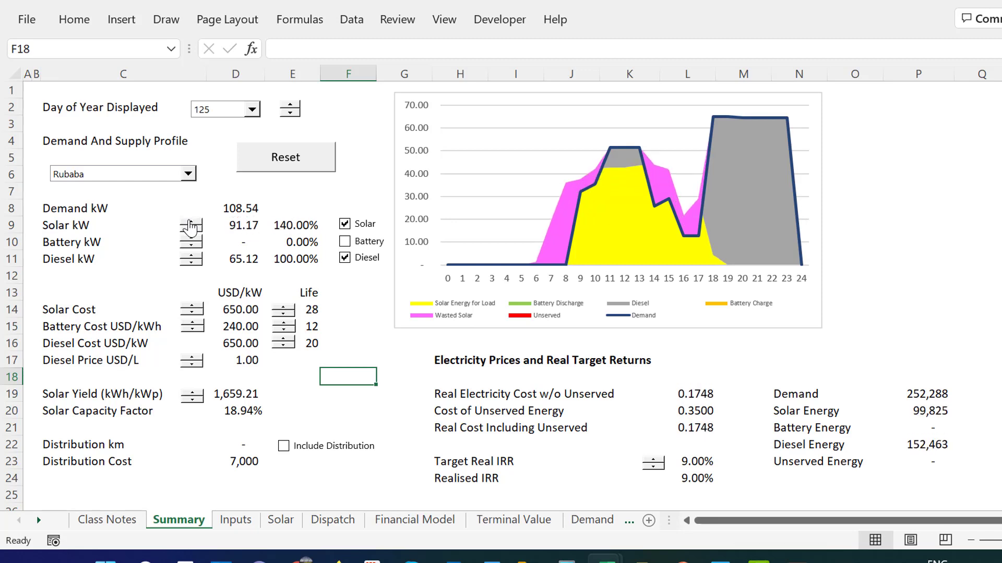
Reset the cost and life assumptions on the Summary sheet to their base values.
left_click(285, 156)
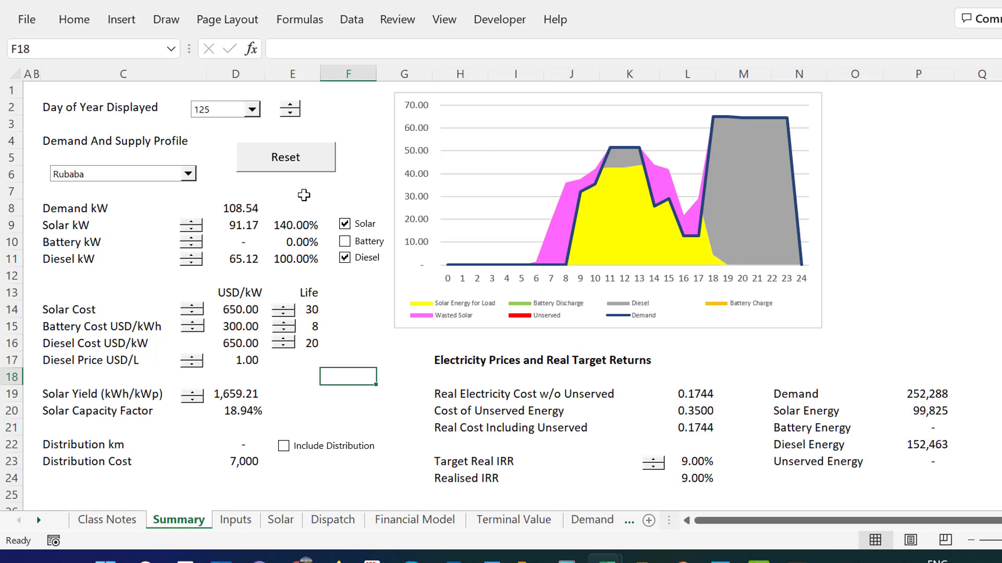
Examine the hourly radiation and temperature data from its first rows on the Solar sheet, and return to the Summary sheet.
key("ctrl+Page_Down")
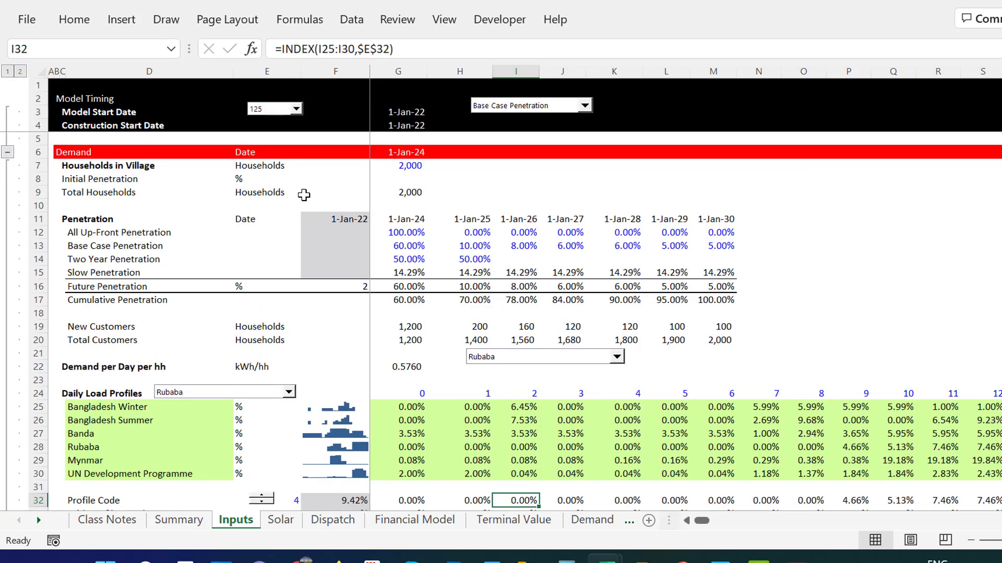
key("ctrl+Page_Down")
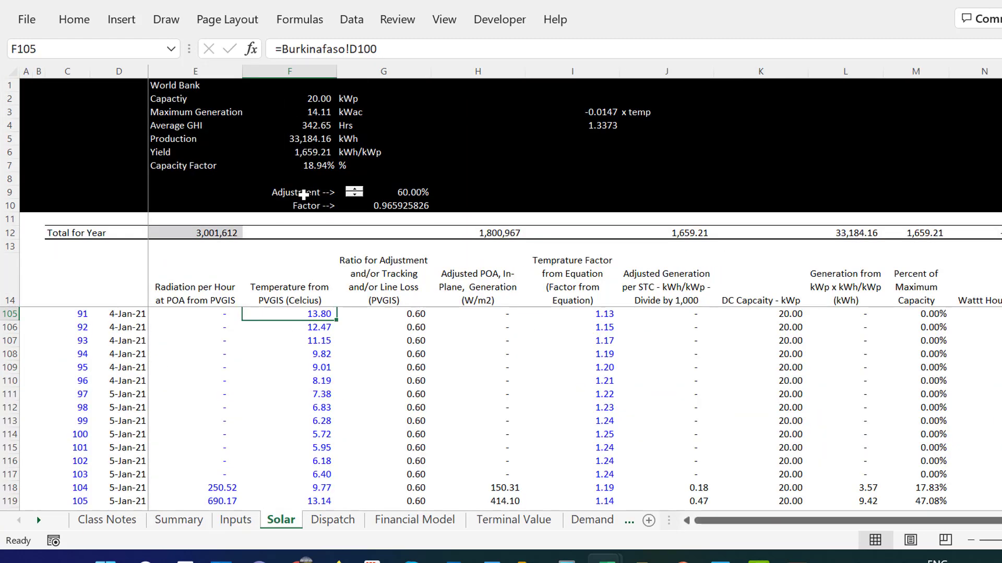
key("Page_Up")
key("Page_Up")
key("Page_Up")
key("Page_Up")
key("Page_Up")
key("Page_Up")
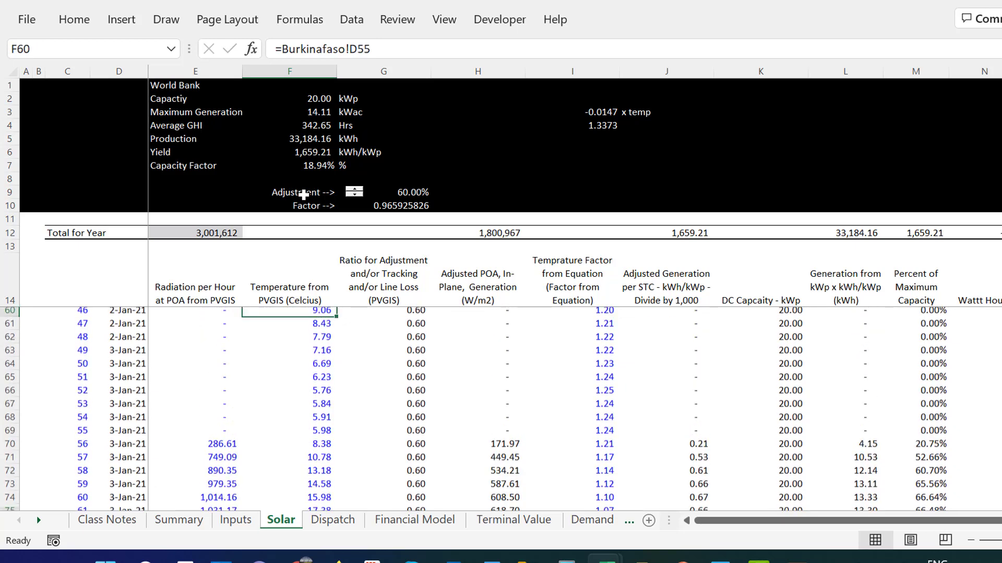
key("Left")
key("Up")
key("Left")
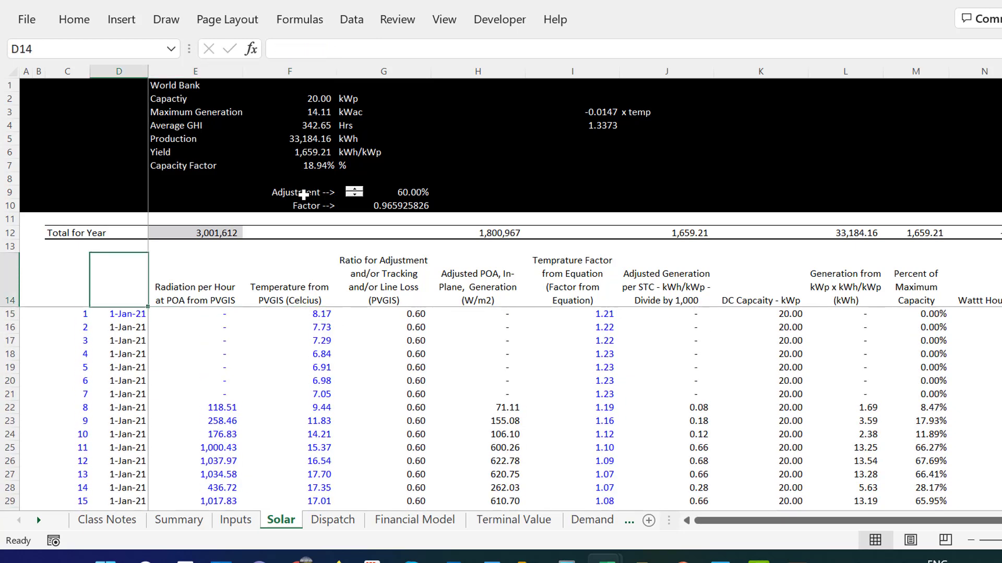
key("Right")
key("Down")
key("Page_Down")
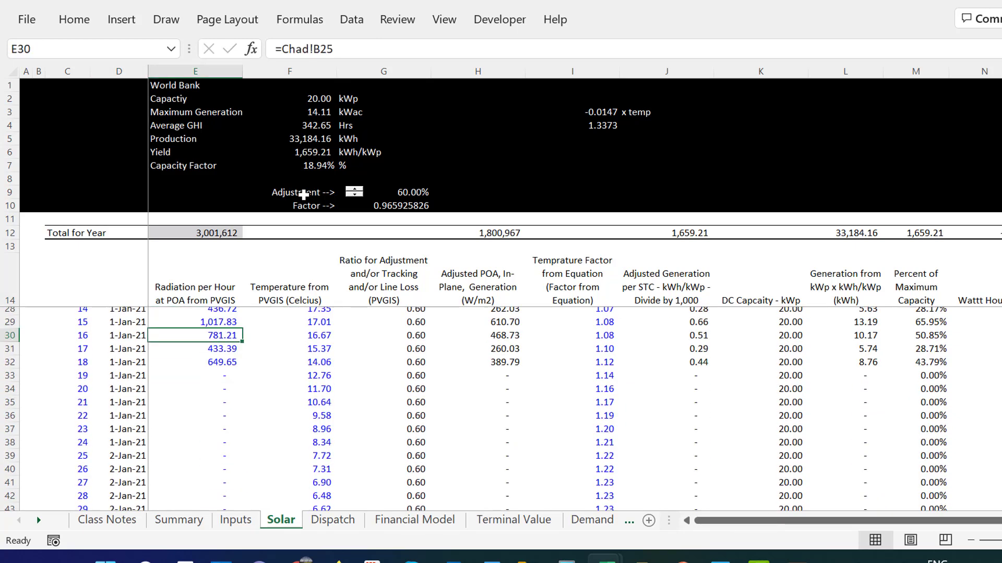
key("Page_Up")
key("ctrl+Page_Up")
key("ctrl+Page_Up")
key("ctrl+Page_Up")
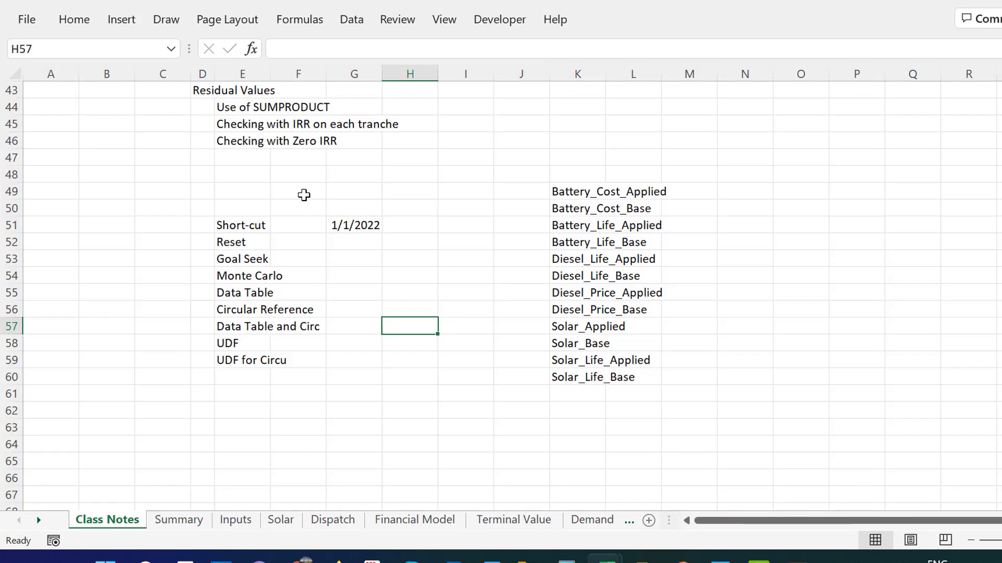
key("ctrl+Page_Down")
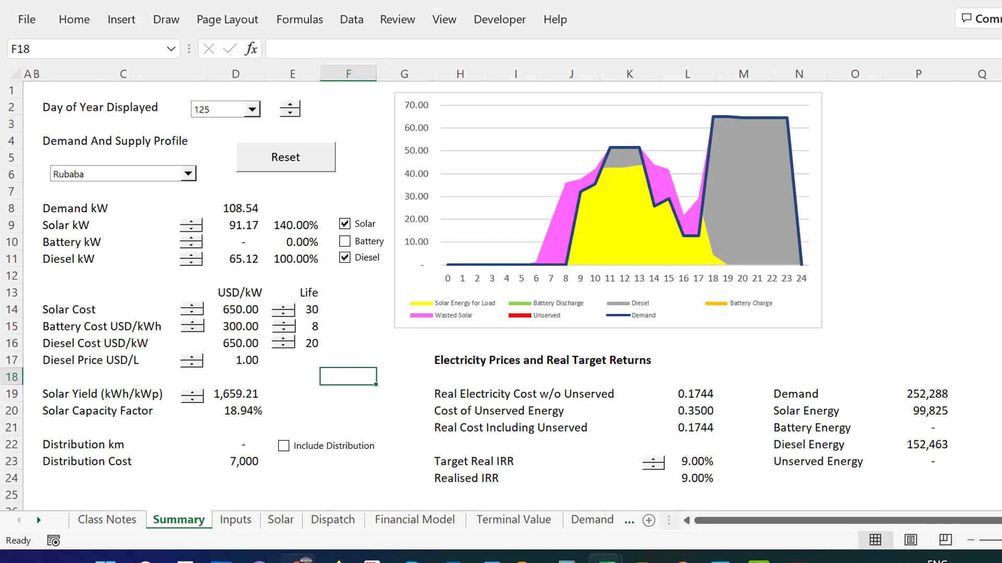
Switch to the PVGIS site in the browser, select the location 14.358, -9.063 and choose inclined-axis mounting for hourly radiation data.
mouse_move(297, 556)
left_click(256, 490)
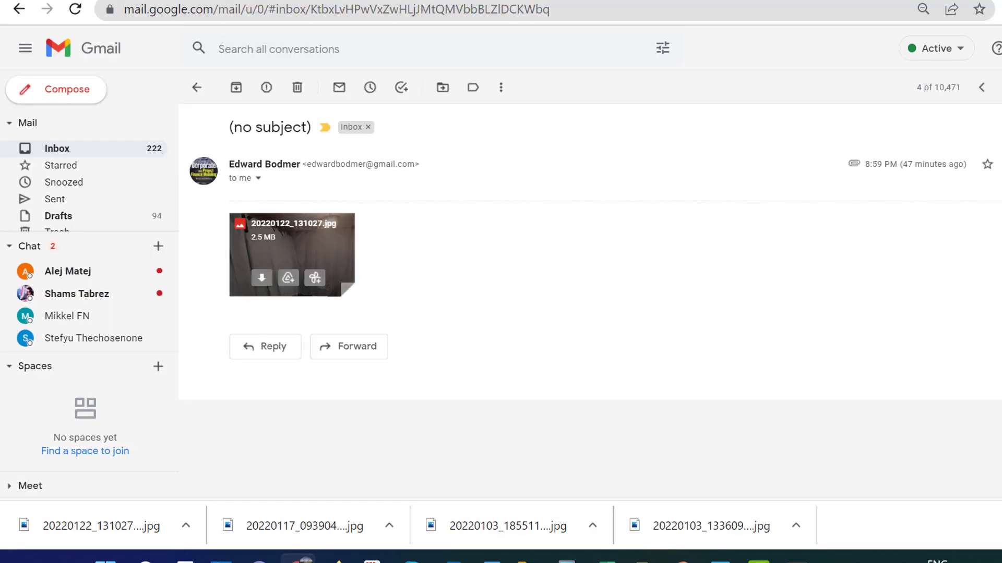
key("ctrl+Tab")
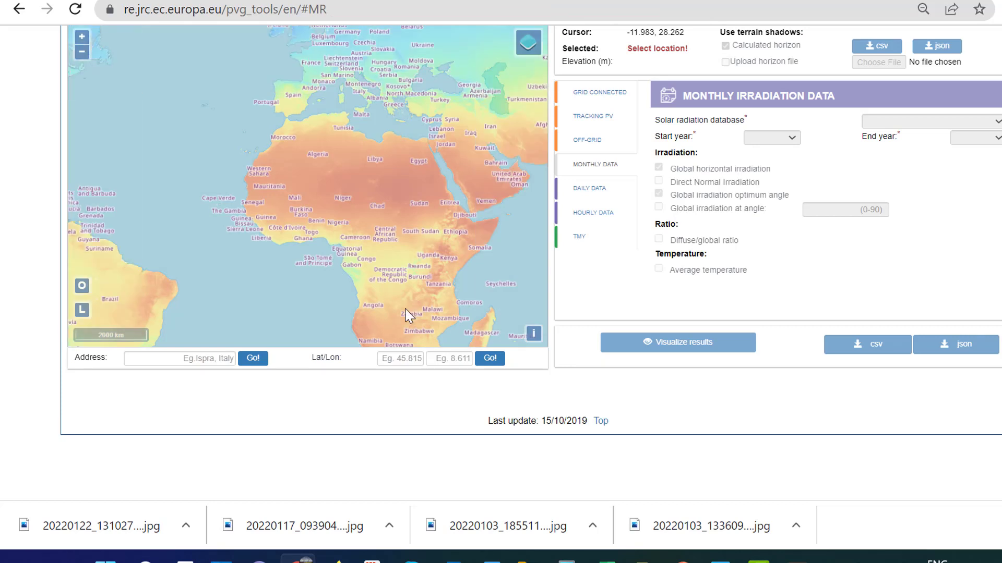
left_click(274, 207)
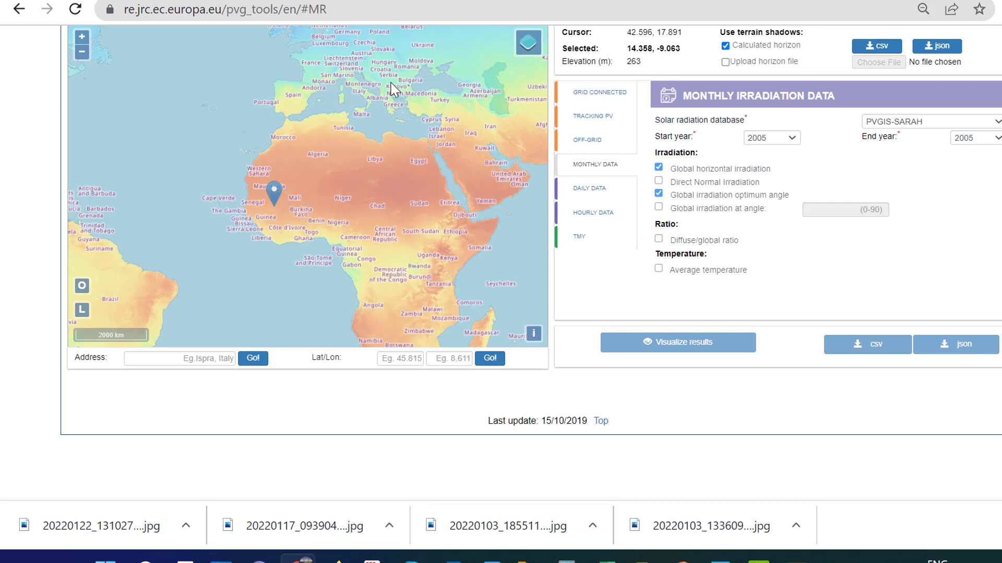
left_click(591, 219)
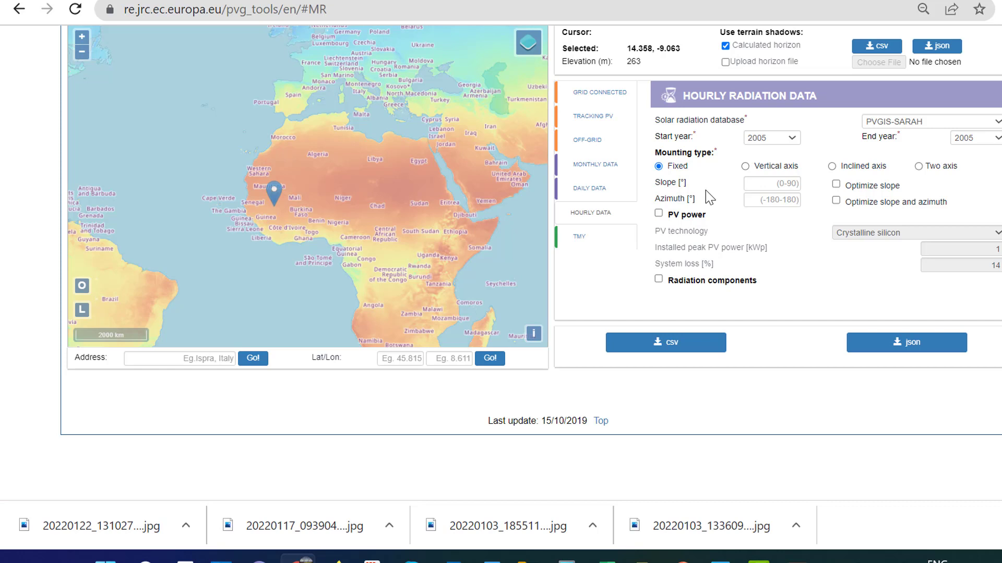
left_click(832, 167)
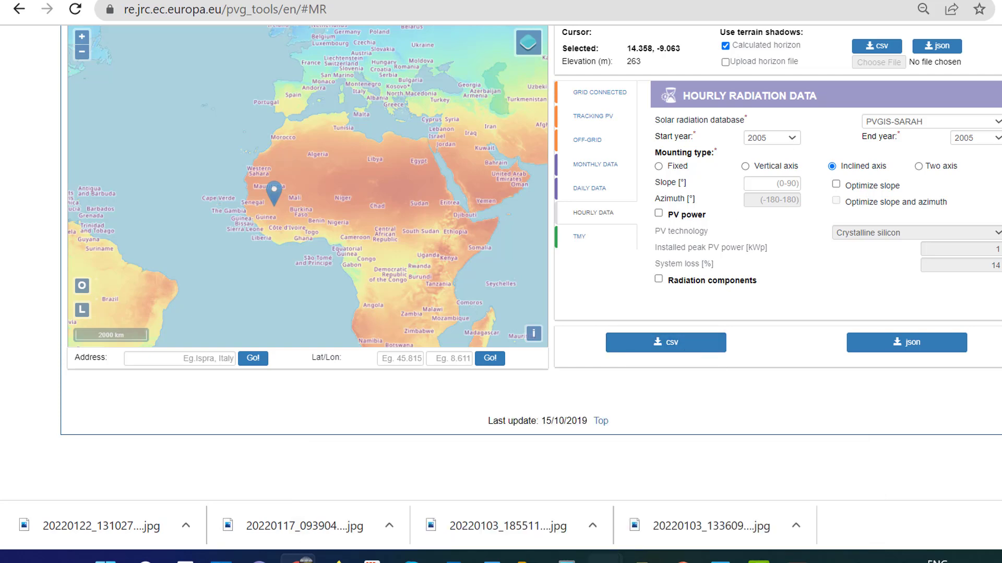
Switch to the Timeseries workbook in Excel, inspect the hourly PVGIS data on the Chad sheet, and return to the mini-grid model.
mouse_move(607, 557)
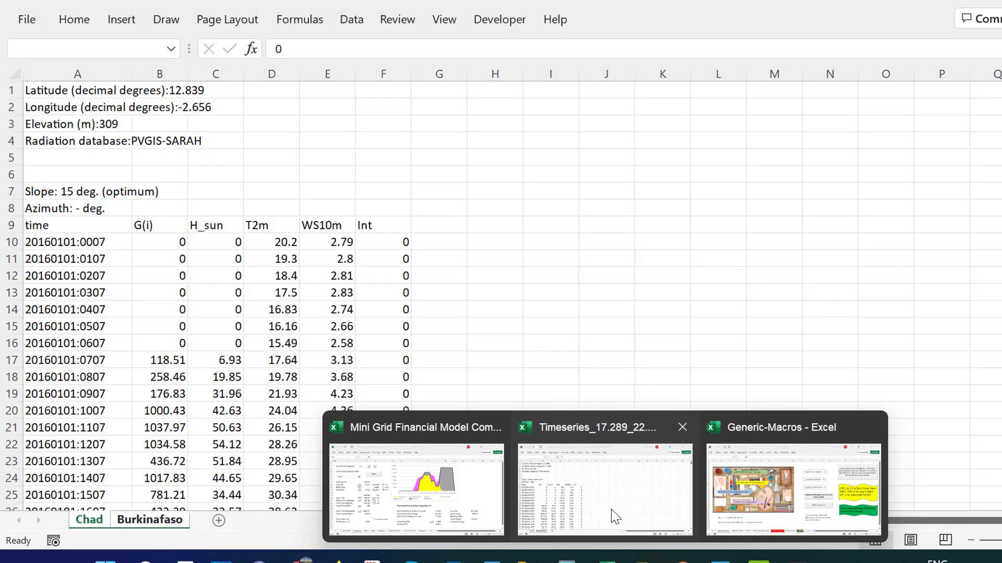
left_click(615, 517)
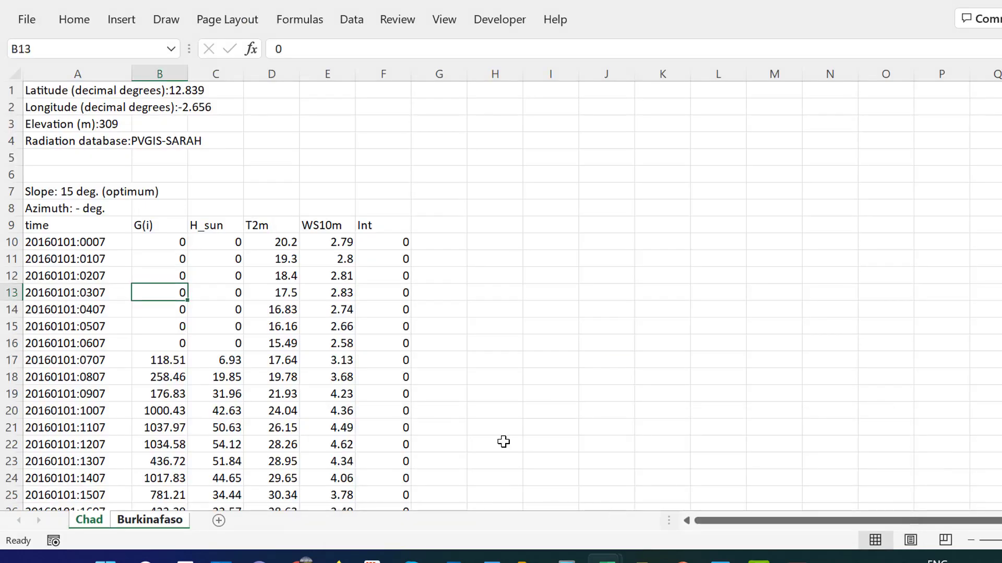
left_click(211, 273)
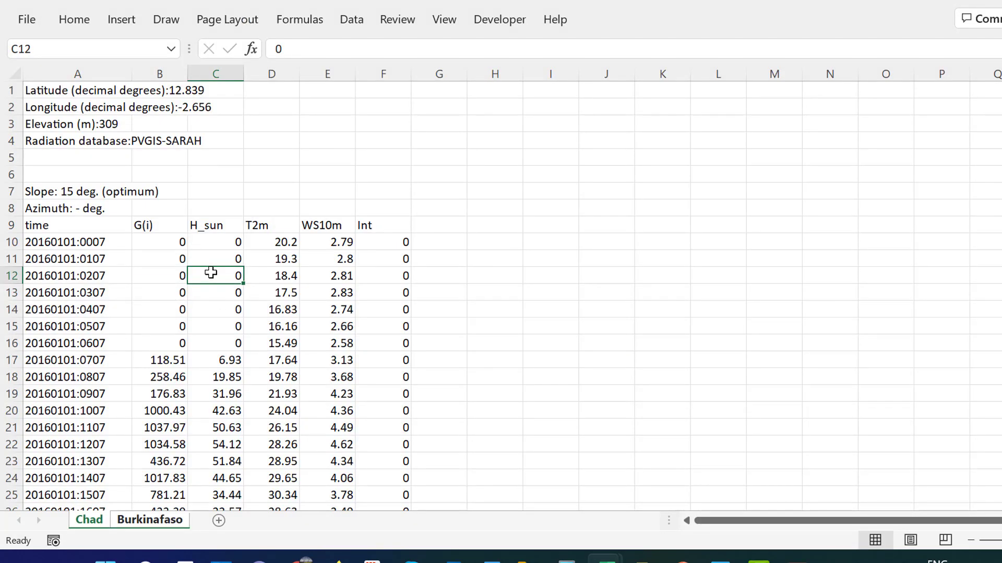
key("ctrl+Tab")
key("ctrl+Tab")
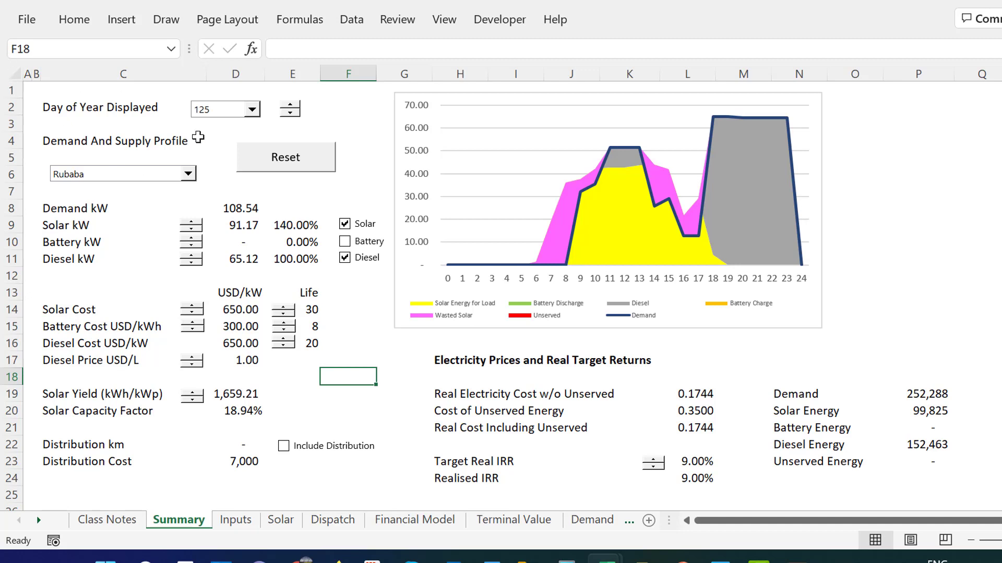
Set the day of year displayed in the demand and supply chart to 136.
left_click(225, 110)
key("Down")
key("Down")
key("Down")
key("Down")
key("Down")
key("Down")
key("Down")
key("Down")
key("Down")
key("Down")
key("Down")
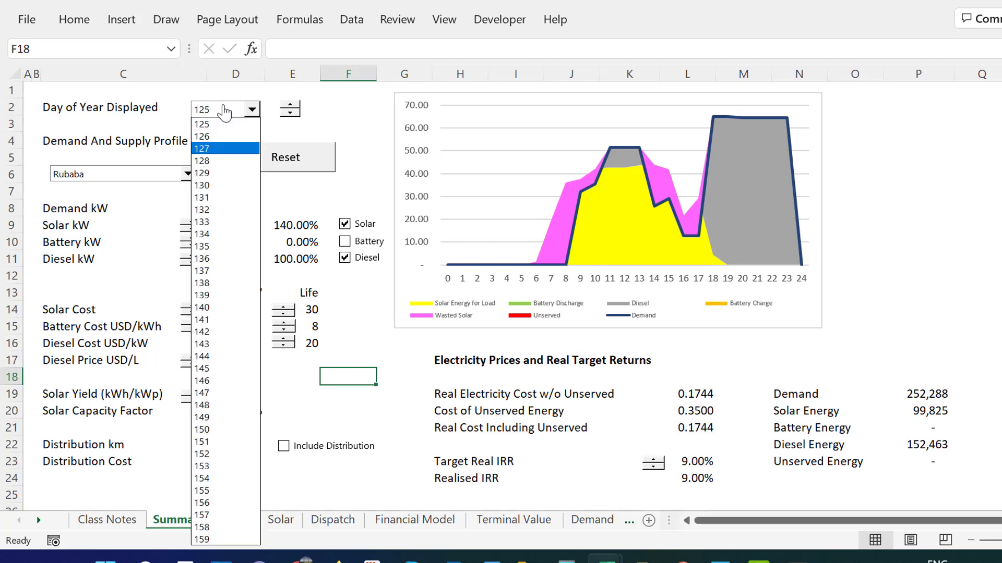
key("Return")
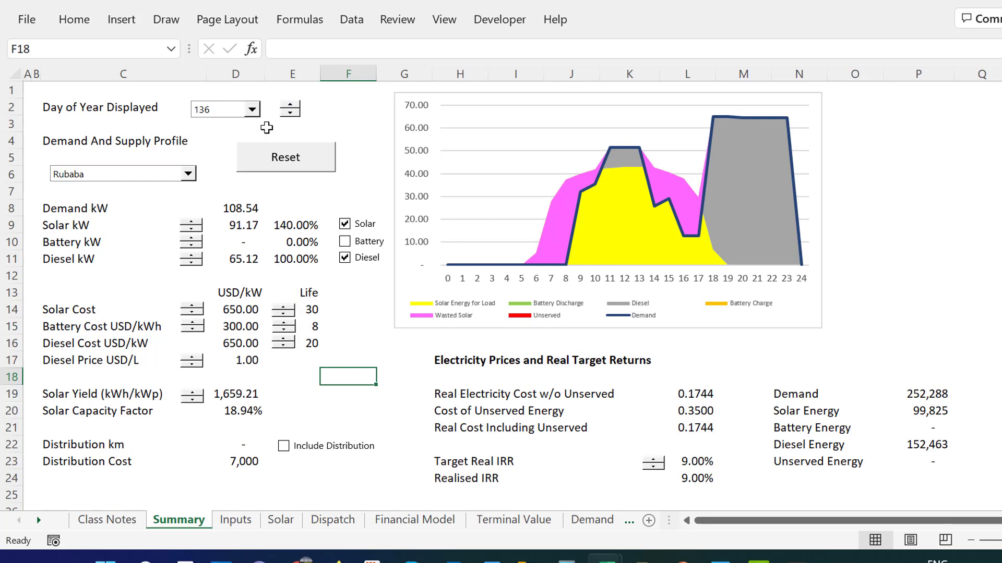
Advance the displayed day of year one day at a time to 140.
left_click(316, 119)
left_click(293, 107)
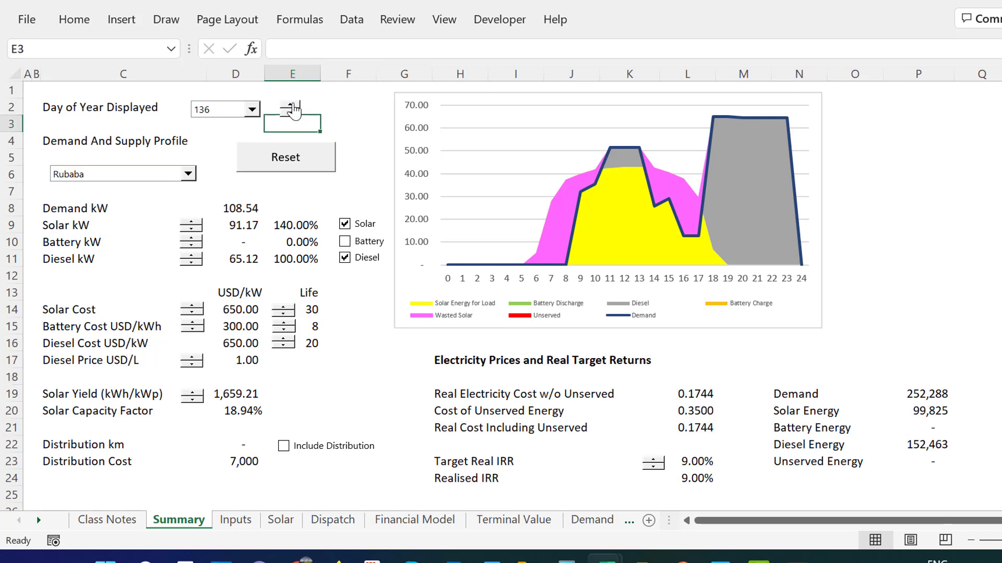
left_click(292, 106)
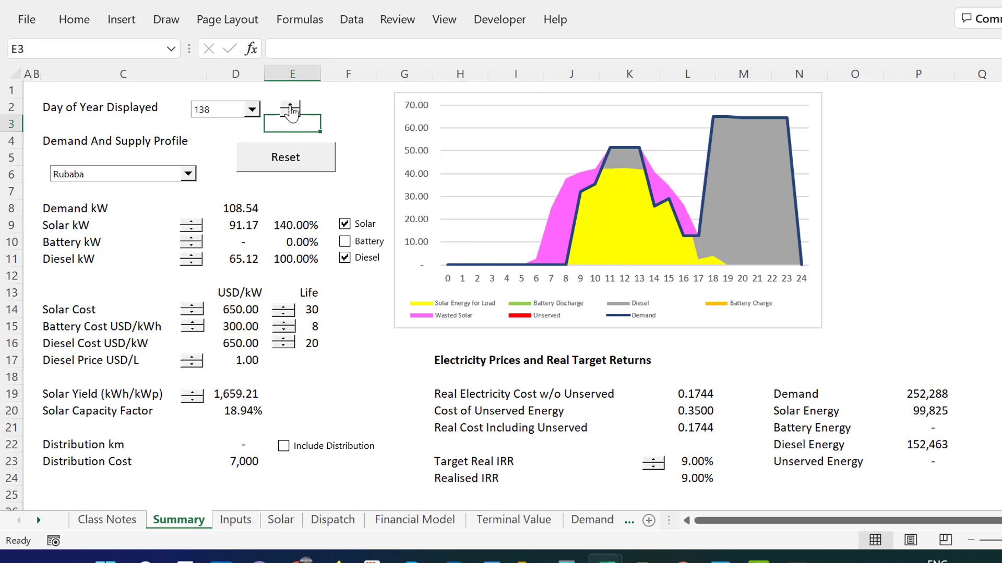
left_click(290, 106)
left_click(291, 107)
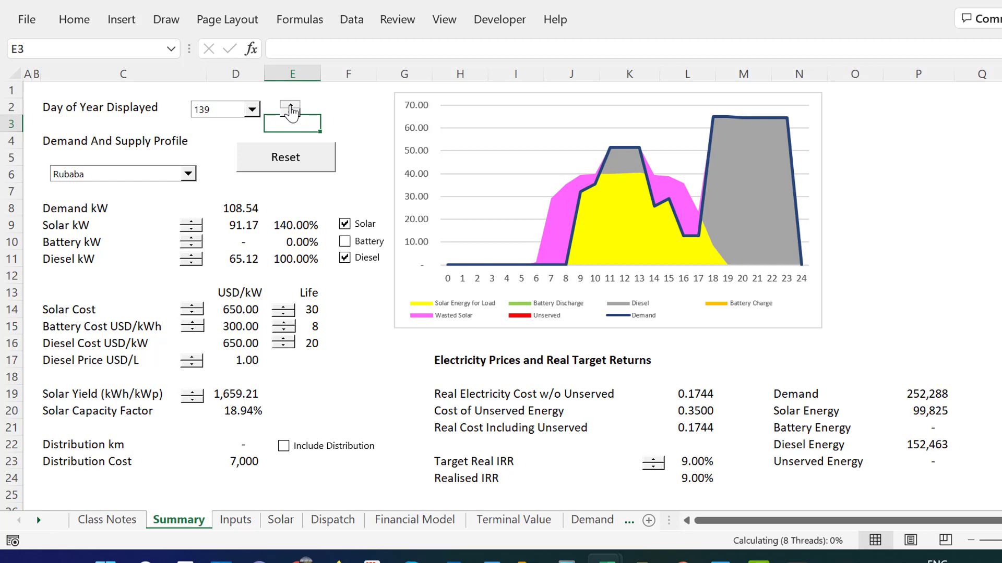
Raise the solar capacity in 10% increments to 210%.
left_click(192, 223)
left_click(192, 222)
left_click(192, 222)
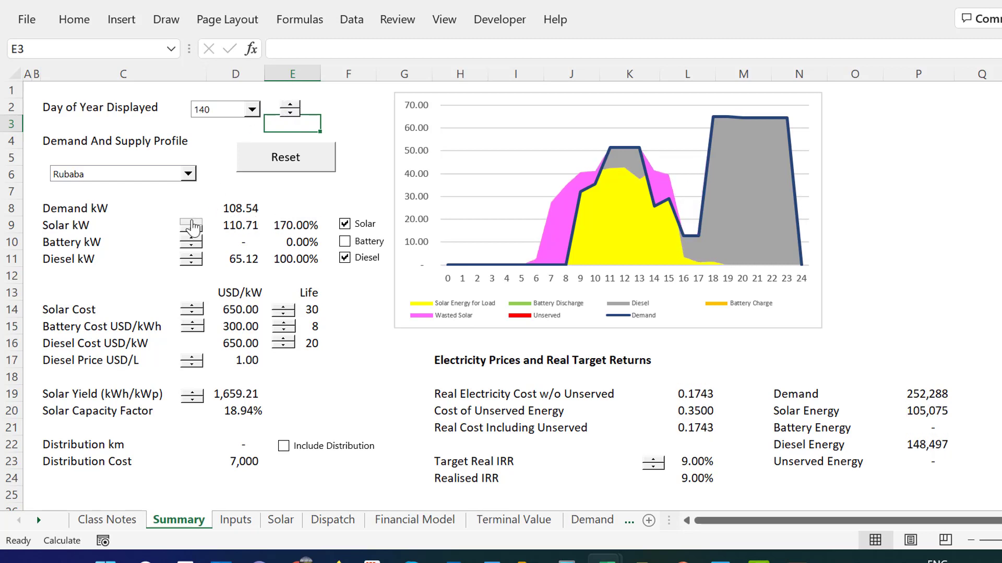
left_click(192, 222)
left_click(192, 222)
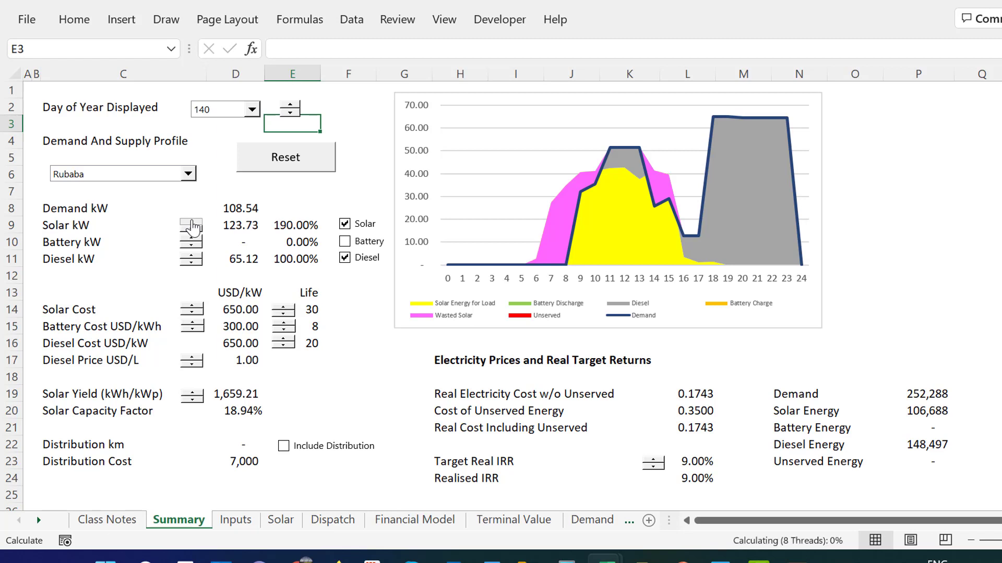
left_click(192, 222)
left_click(192, 222)
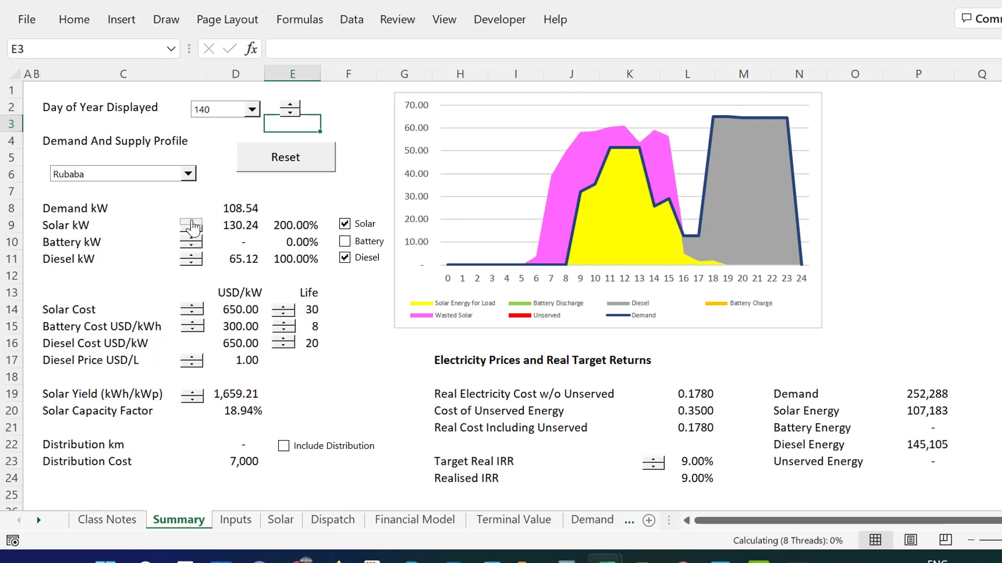
Advance the displayed day of year one day at a time to 145.
left_click(290, 107)
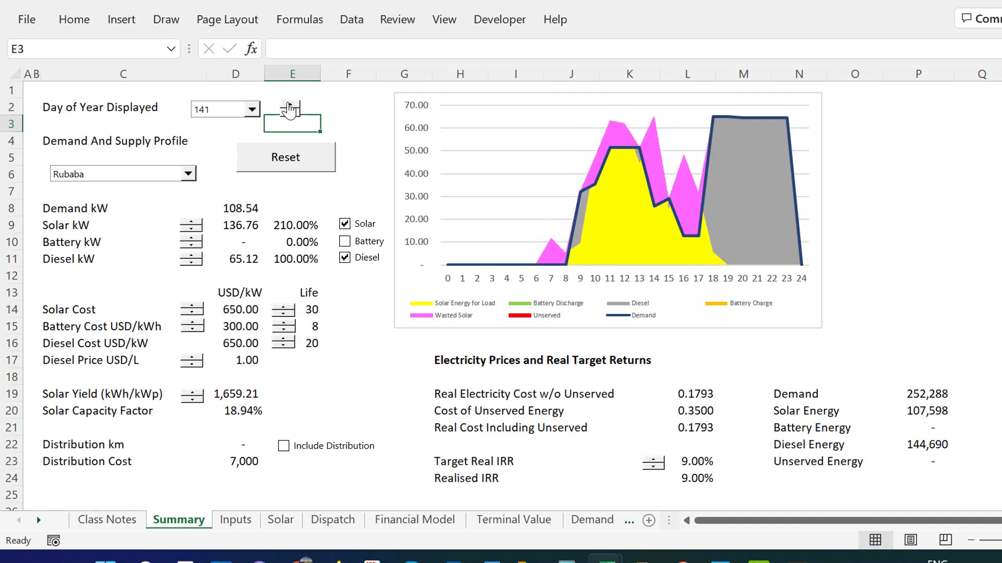
left_click(289, 107)
left_click(289, 107)
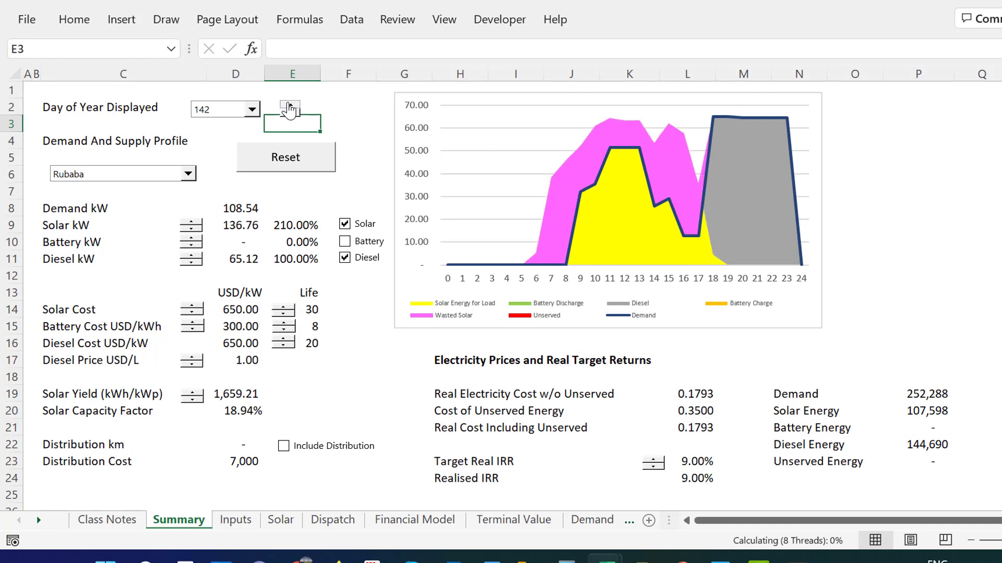
left_click(289, 107)
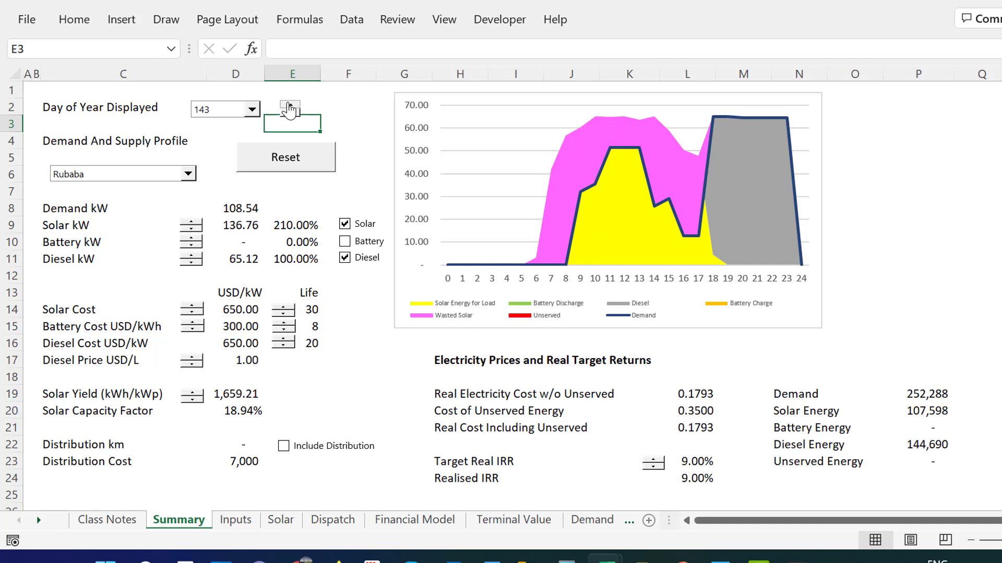
left_click(289, 107)
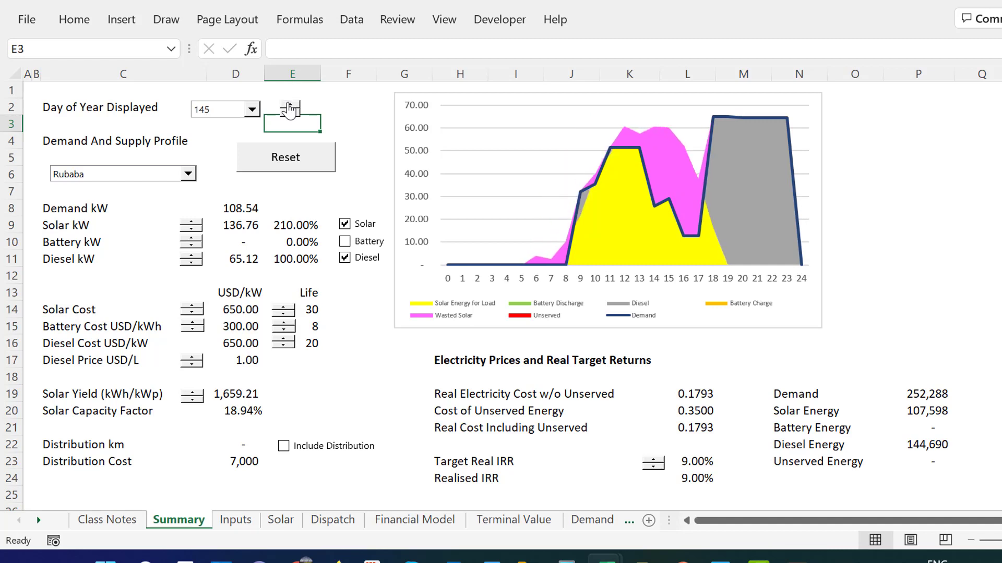
Advance the displayed day of year one day at a time to 151 and check the real electricity cost figures.
left_click(290, 107)
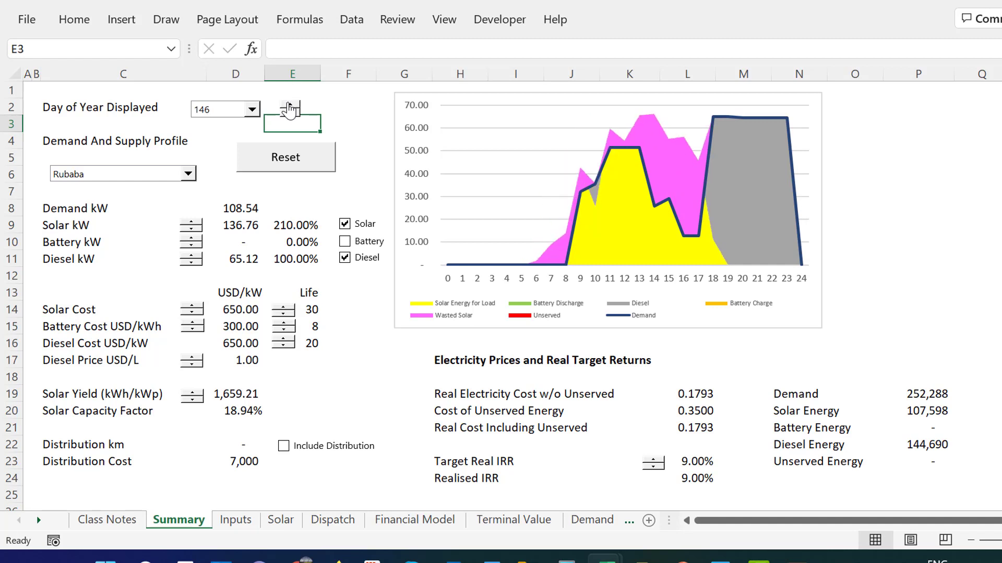
left_click(289, 107)
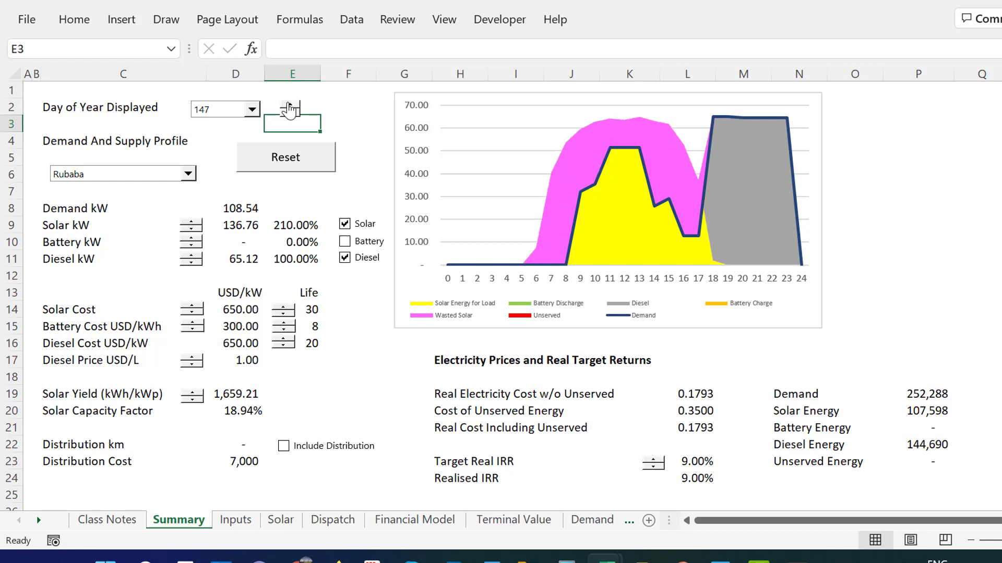
left_click(289, 107)
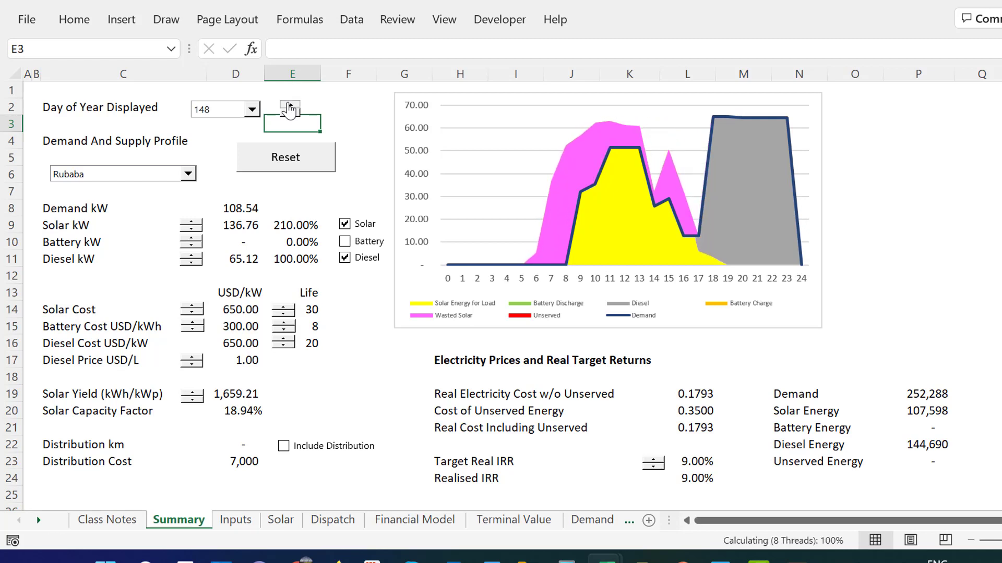
left_click(290, 107)
left_click(290, 107)
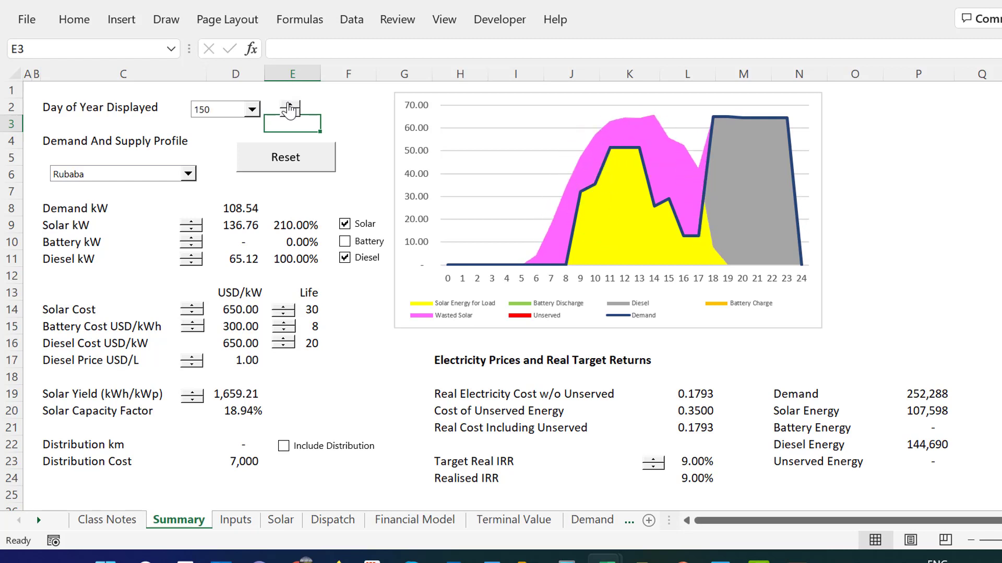
left_click(290, 107)
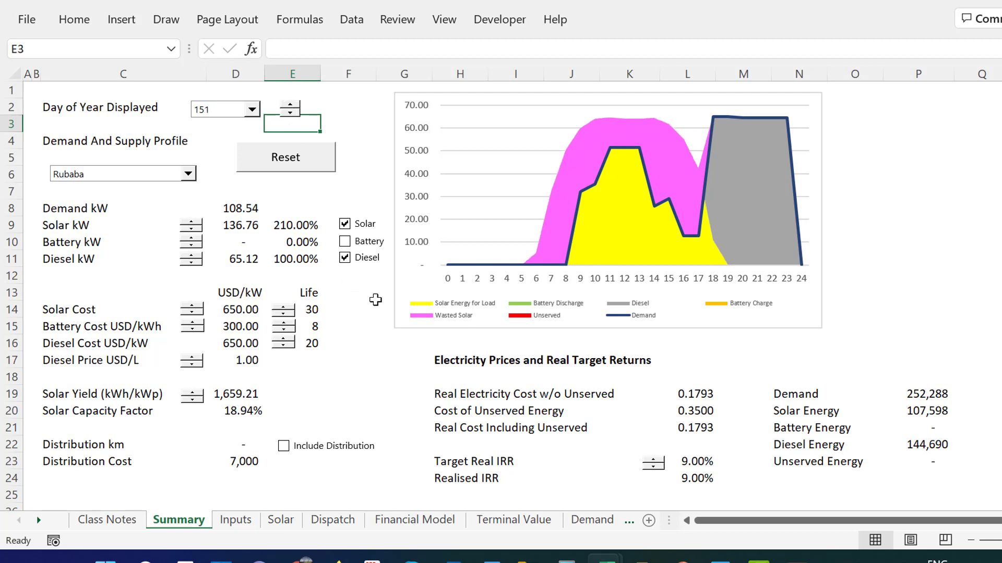
left_click(654, 411)
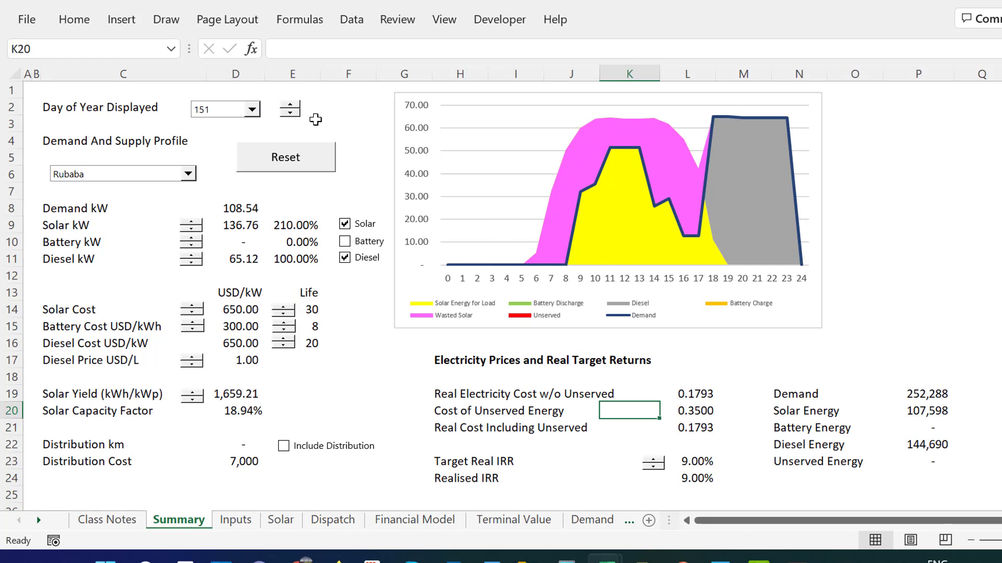
Advance the day of year displayed in the demand and supply chart to 156.
left_click(293, 106)
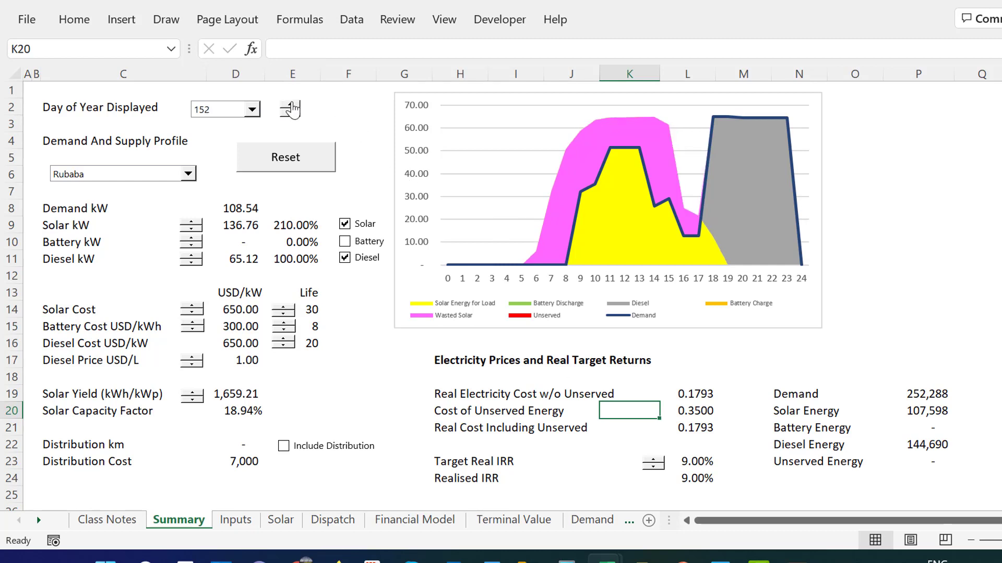
left_click(292, 106)
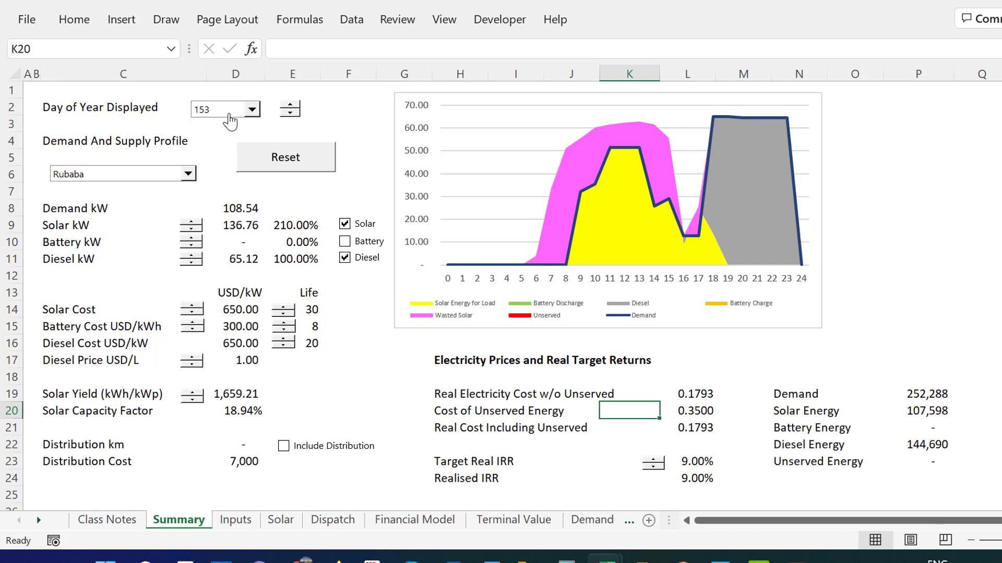
left_click(244, 111)
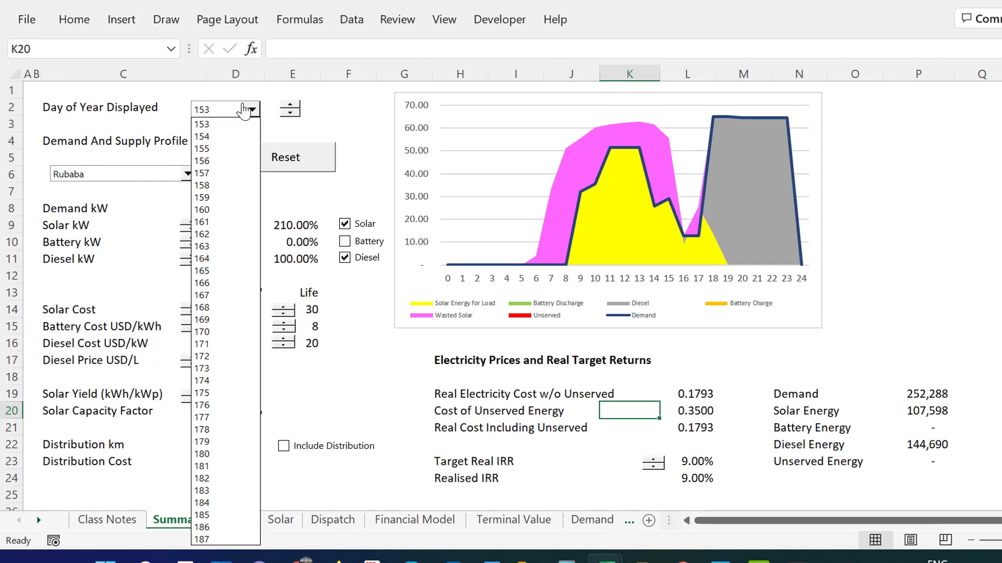
left_click(244, 110)
key("Down")
key("Down")
key("Down")
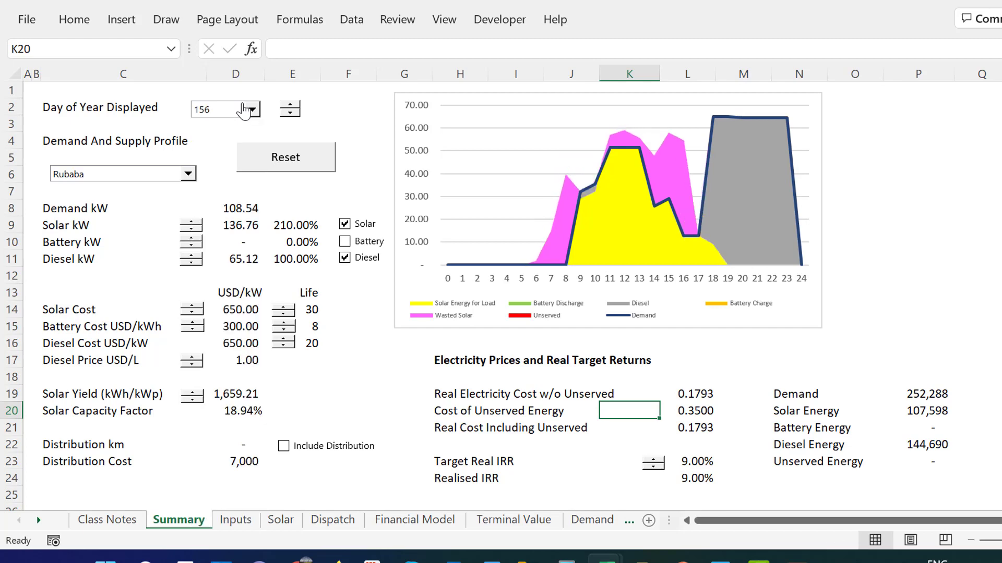
Browse through the Inputs, Solar and Financial Model sheets and end on the Dispatch sheet.
key("ctrl+Page_Down")
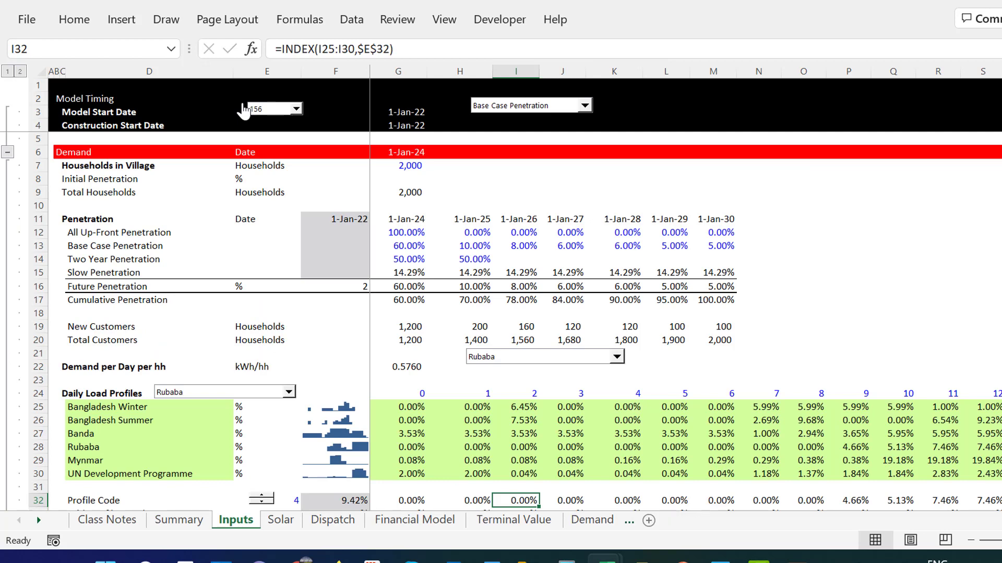
key("ctrl+Page_Down")
key("ctrl+Page_Down")
key("ctrl+Page_Down")
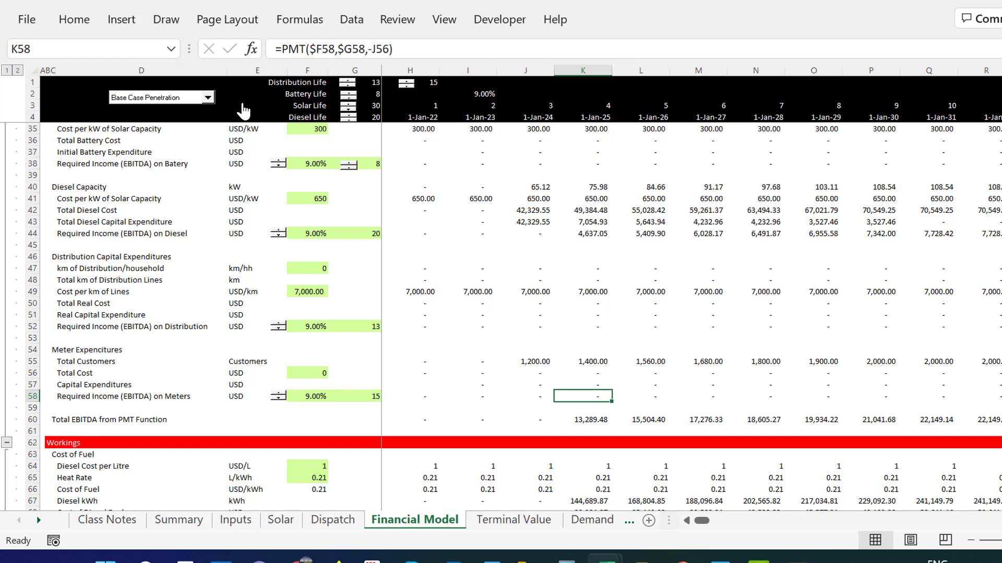
key("ctrl+Page_Up")
key("ctrl+Page_Up")
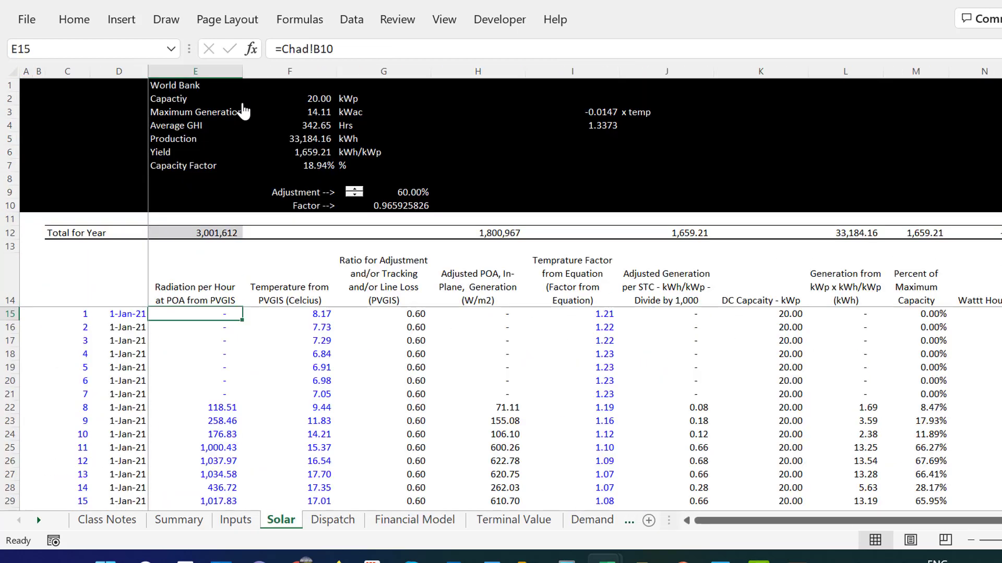
key("ctrl+Page_Down")
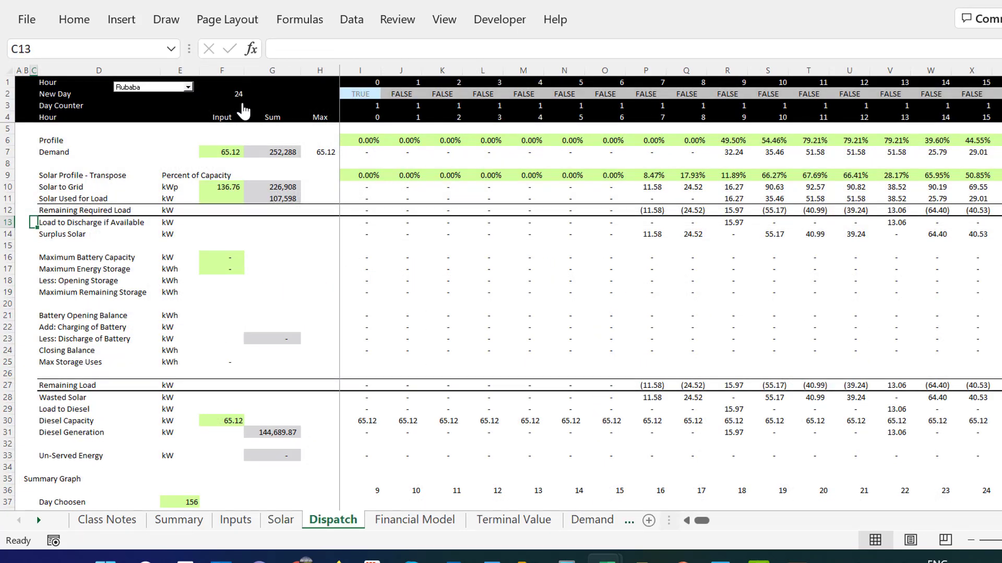
Examine the hourly demand, solar and remaining load calculations across the first three days of the Dispatch sheet.
key("Right")
key("Right")
key("Right")
key("Right")
key("Right")
key("Right")
key("Right")
key("Right")
key("Right")
key("Right")
key("Right")
key("Right")
key("Right")
key("Right")
key("Right")
key("Right")
key("Right")
key("Right")
key("Right")
key("Right")
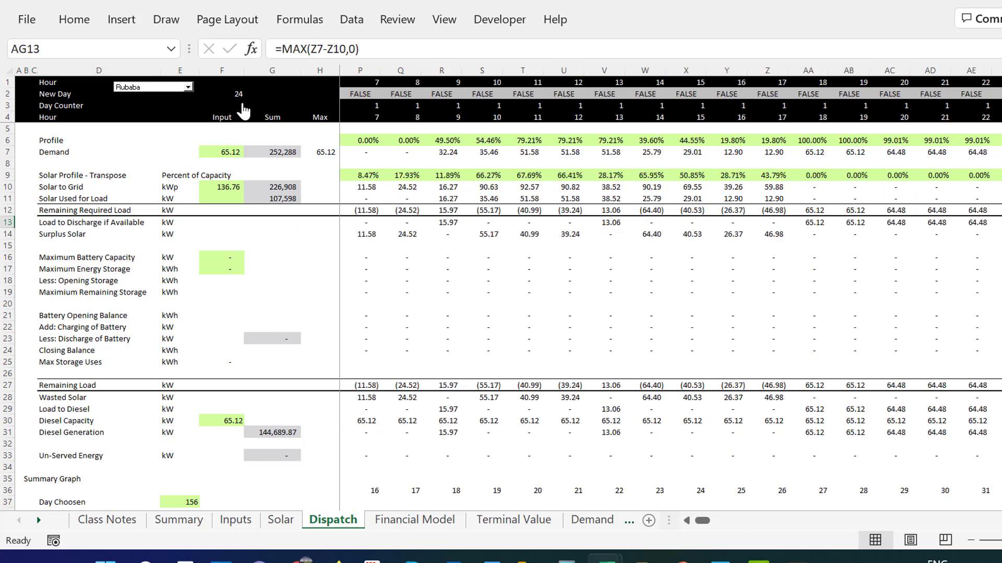
key("Right")
key("Right")
key("Right")
key("Right")
key("Right")
key("Right")
key("Right")
key("Right")
key("Right")
key("Right")
key("Right")
key("Right")
key("Right")
key("Right")
key("Right")
key("Right")
key("Right")
key("Right")
key("Right")
key("Right")
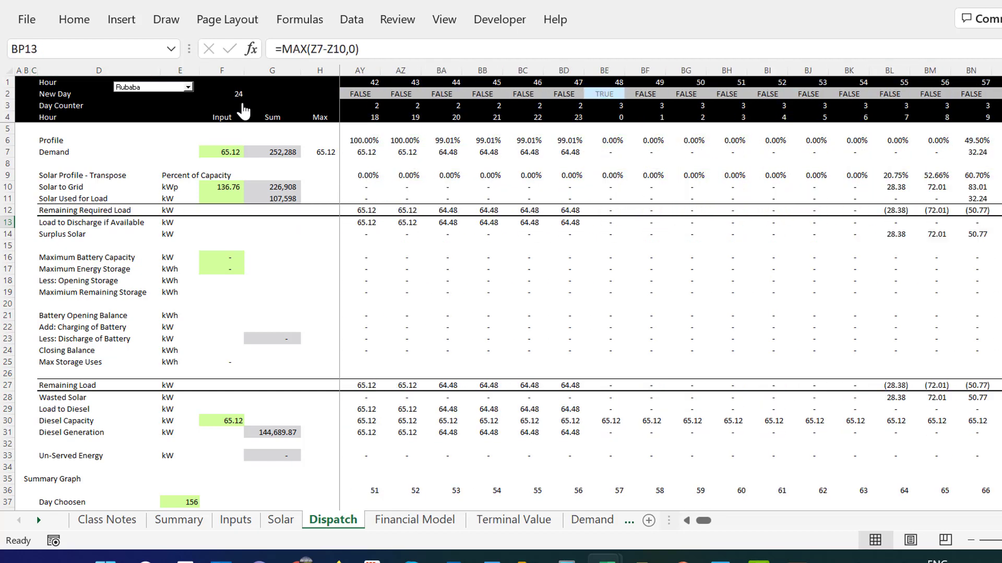
key("Up")
key("Right")
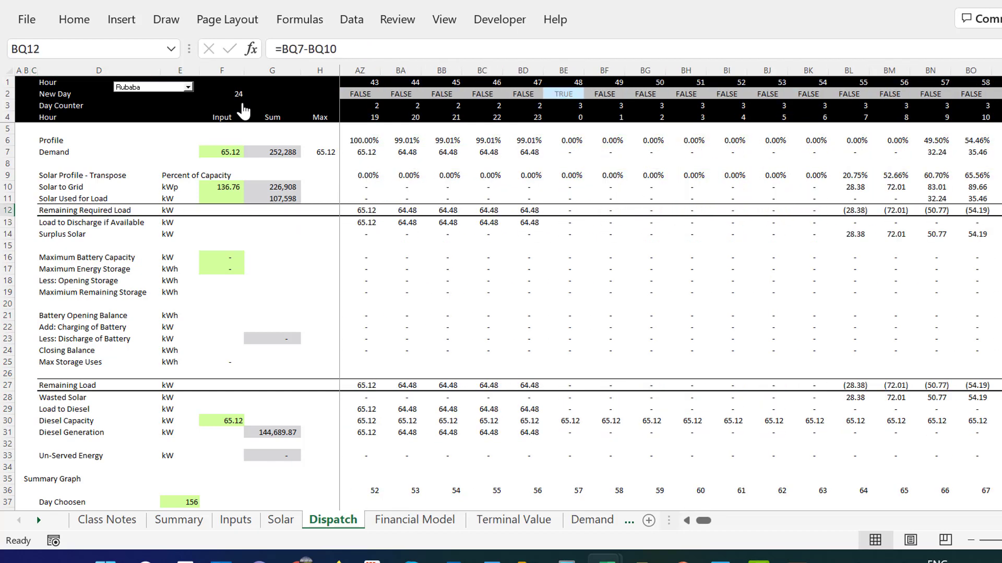
Select the full Hour row from I1 to the end of the year to check its extent, and return to I1.
left_click(369, 88)
key("ctrl+Left")
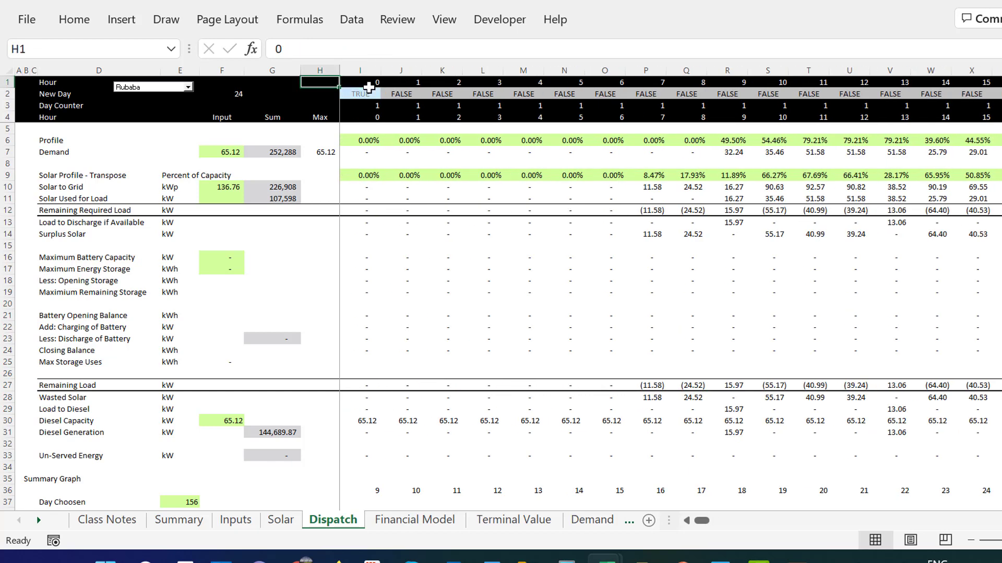
key("ctrl+shift+Right")
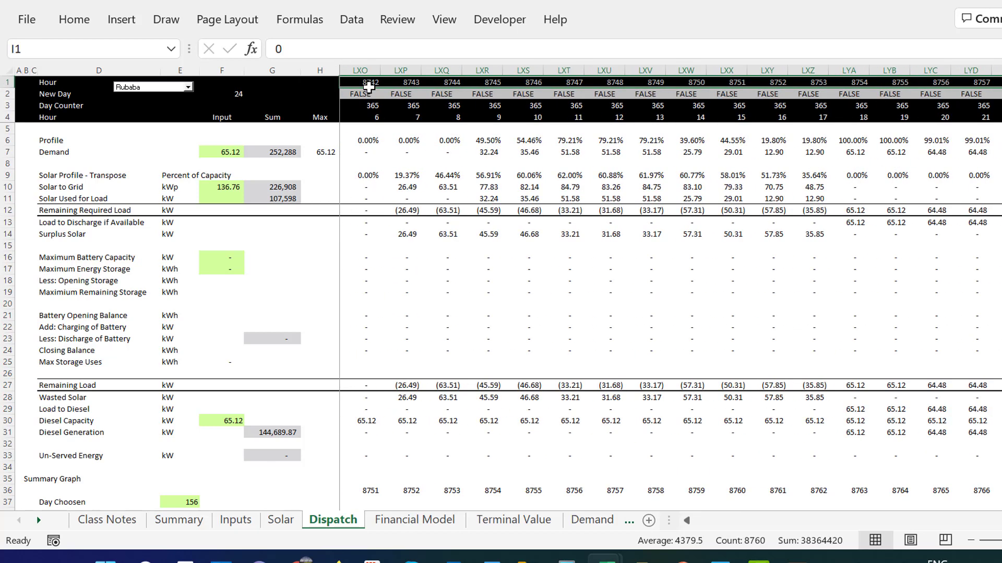
key("ctrl+Home")
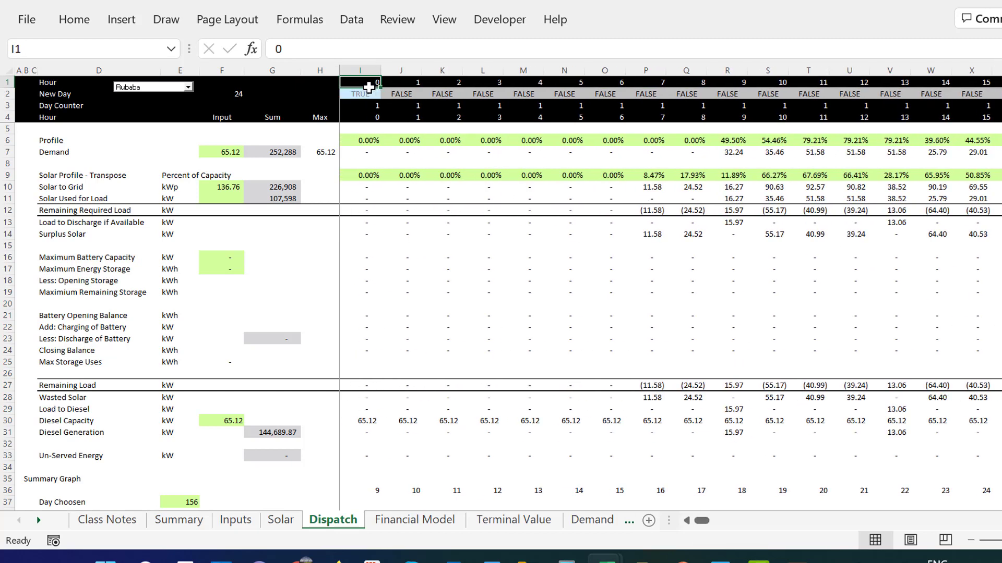
Inspect the New Day test formula in I2 and the Day Counter formula in J3.
key("Down")
key("Down")
key("Up")
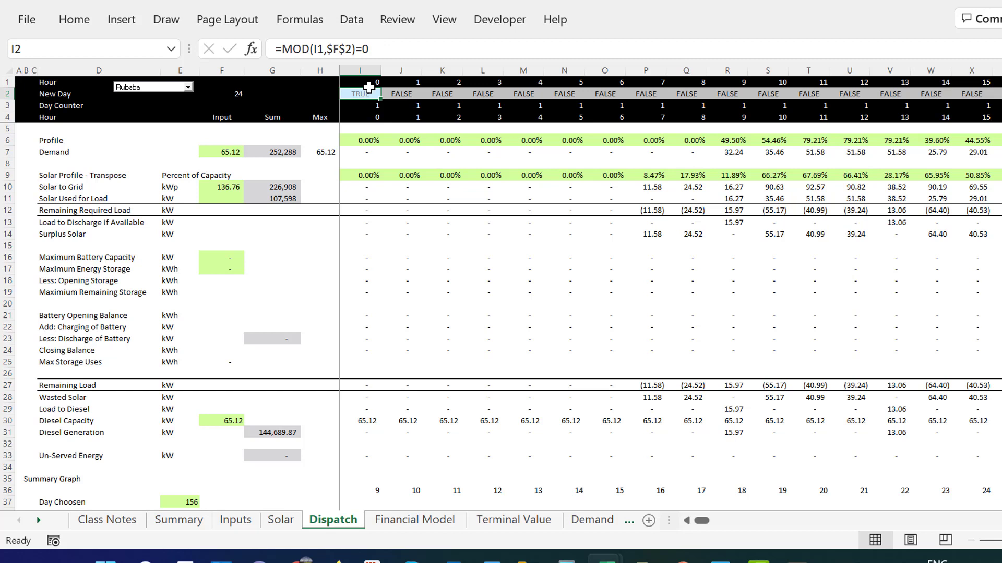
key("Left")
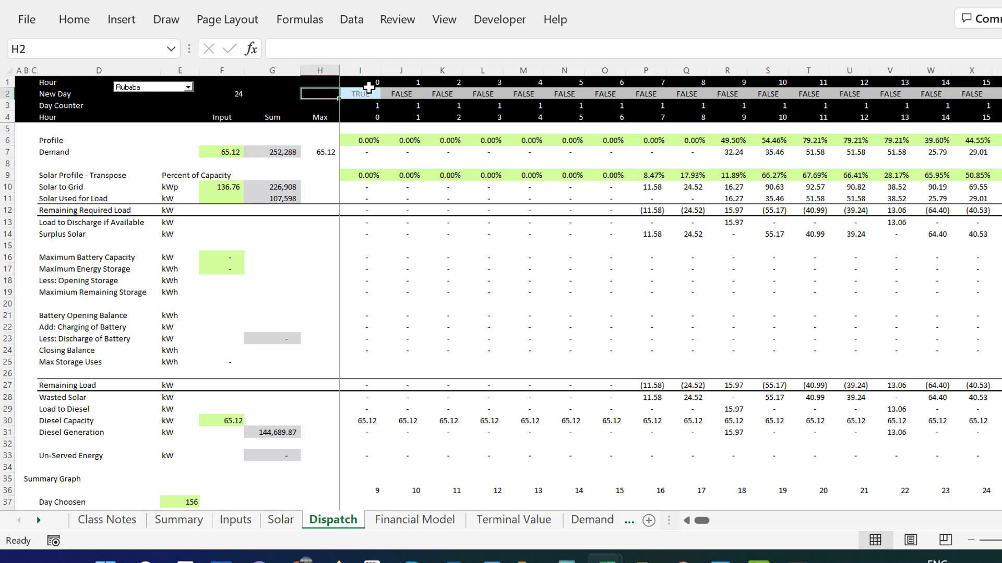
key("Right")
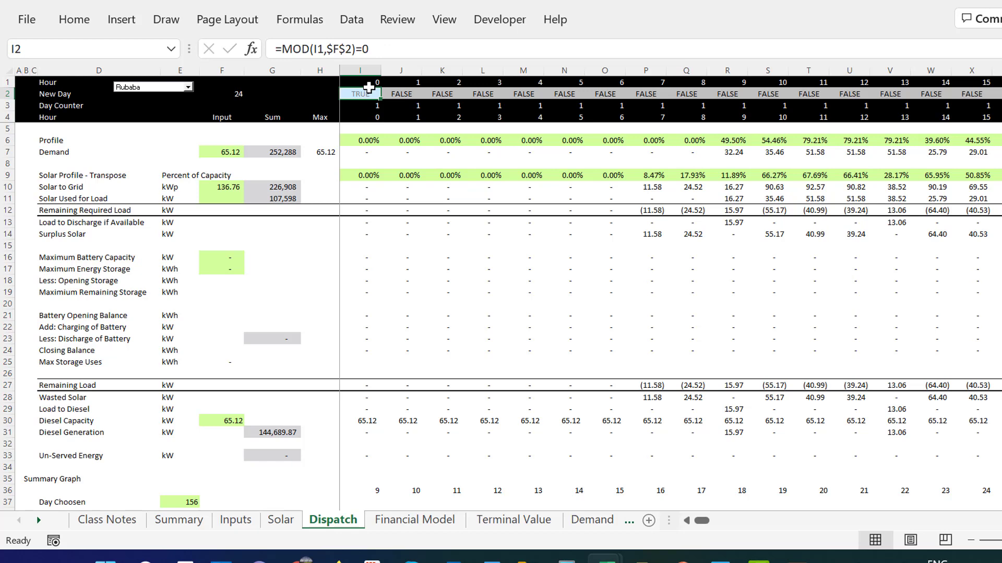
key("Up")
key("Down")
key("Right")
key("Down")
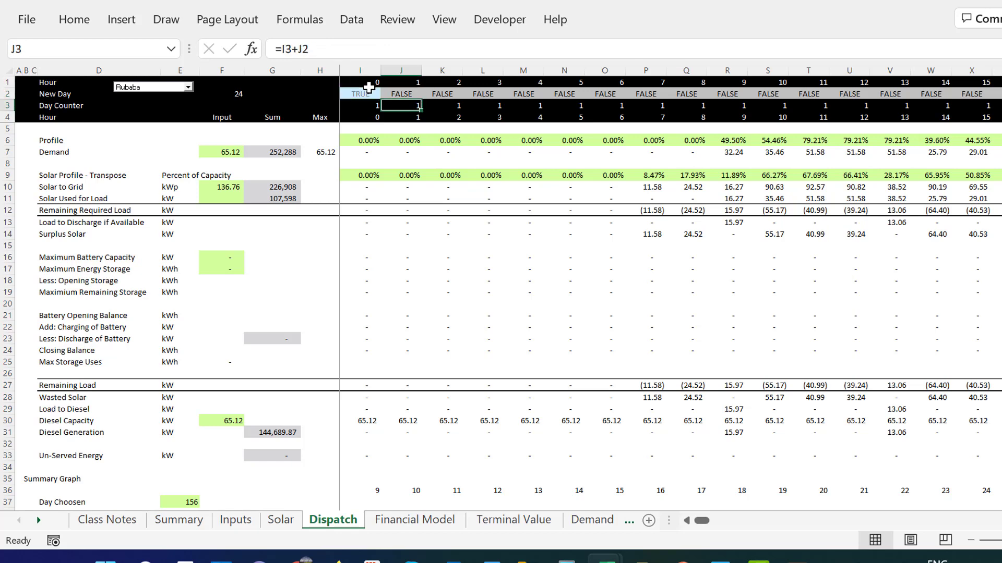
Follow the Day Counter in row 3 across the hourly columns into the third day.
key("Right")
key("Right")
key("Right")
key("Right")
key("Right")
key("Right")
key("Right")
key("Right")
key("Right")
key("Right")
key("Right")
key("Right")
key("Right")
key("Right")
key("Right")
key("Right")
key("Right")
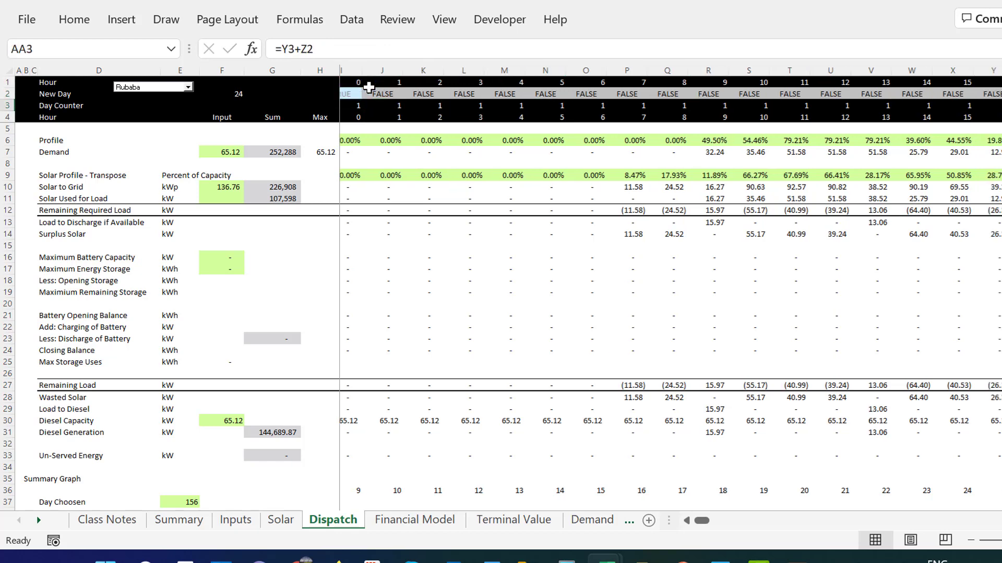
key("Right")
key("Right")
key("Right")
key("Right")
key("Right")
key("Right")
key("Right")
key("Right")
key("Right")
key("Right")
key("Right")
key("Right")
key("Right")
key("Right")
key("Right")
key("Right")
key("Right")
key("Right")
key("Right")
key("Right")
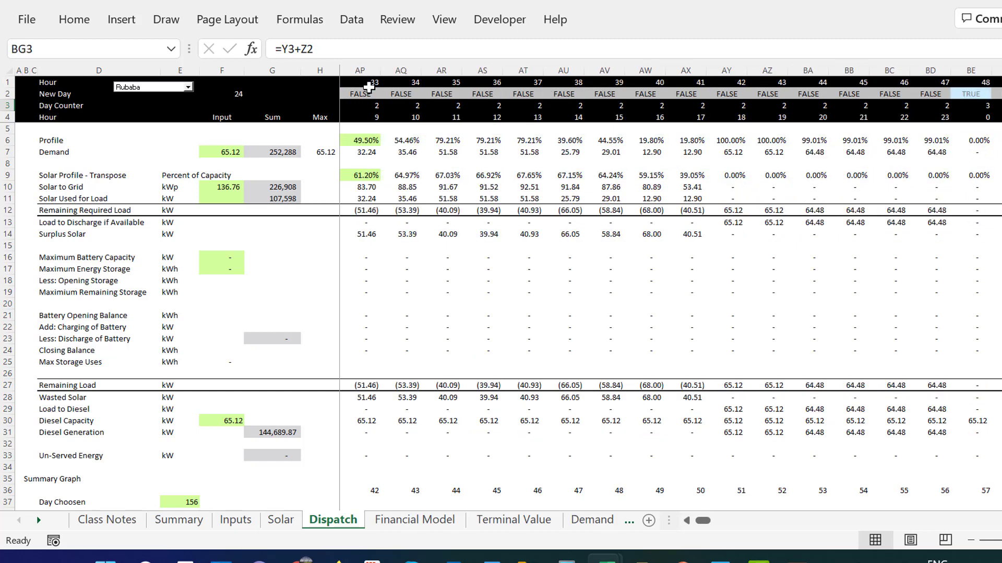
key("Right")
key("Right")
key("Right")
key("Right")
key("Right")
key("Right")
key("Right")
key("Right")
key("Right")
key("Right")
key("Right")
key("Right")
key("Right")
key("Right")
key("Right")
key("Right")
key("Right")
Move back along the hourly columns and inspect the hour-of-day formula in BT4.
key("Left")
key("Left")
key("Left")
key("Left")
key("Left")
key("Left")
key("Left")
key("Left")
key("Left")
key("Left")
key("Left")
key("Left")
key("Left")
key("Left")
key("Left")
key("Left")
key("Left")
key("Left")
key("Left")
key("Left")
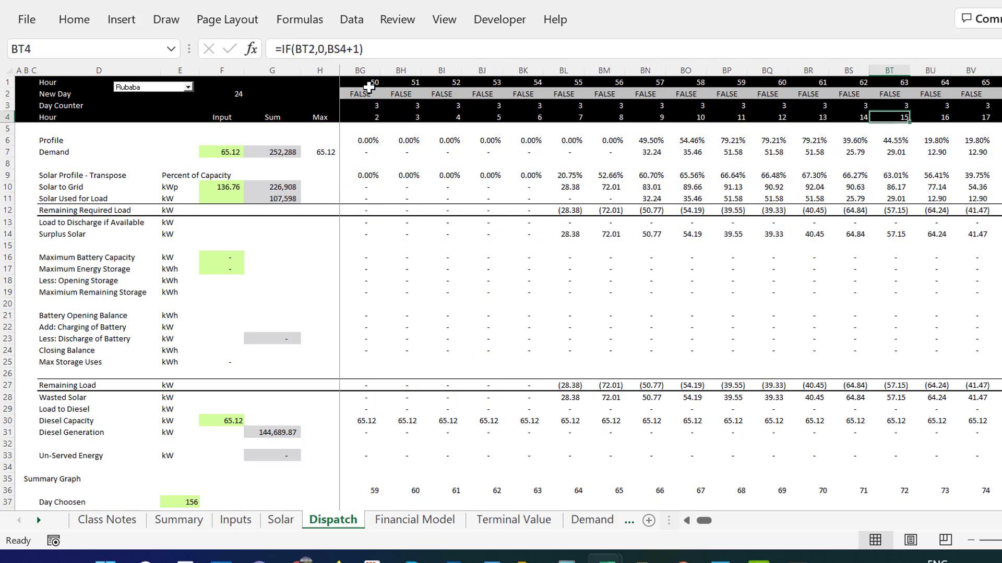
Move back along row 4 and inspect the hour-of-day formula in AG4, at the start of the second day.
key("Left")
key("Left")
key("Left")
key("Left")
key("Left")
key("Left")
key("Left")
key("Left")
key("Left")
key("Left")
key("Left")
key("Left")
key("Left")
key("Left")
key("Left")
key("Left")
key("Left")
key("Left")
key("Left")
key("Left")
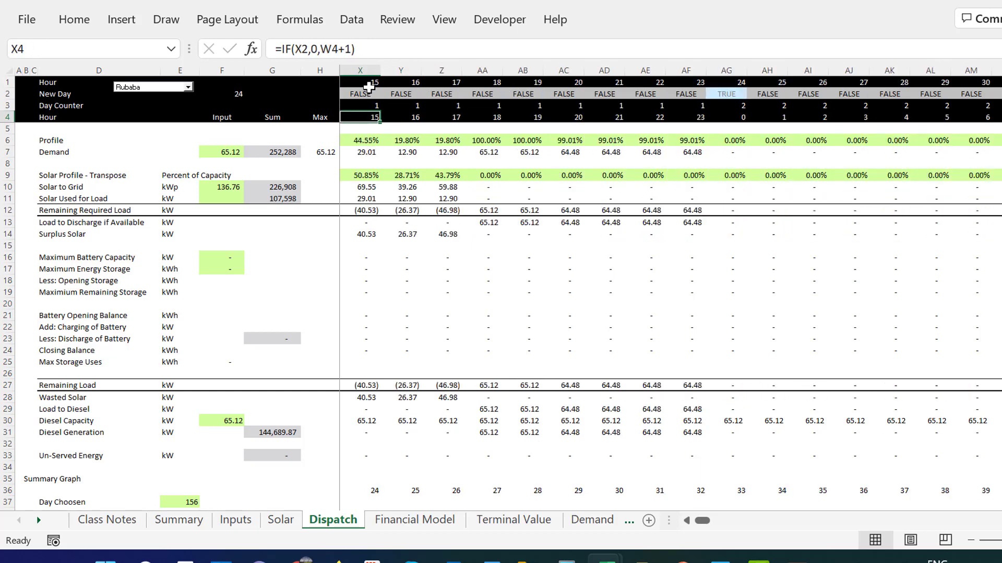
key("Right")
key("Right")
key("Right")
key("Right")
key("Right")
key("Right")
key("Right")
key("Right")
key("Right")
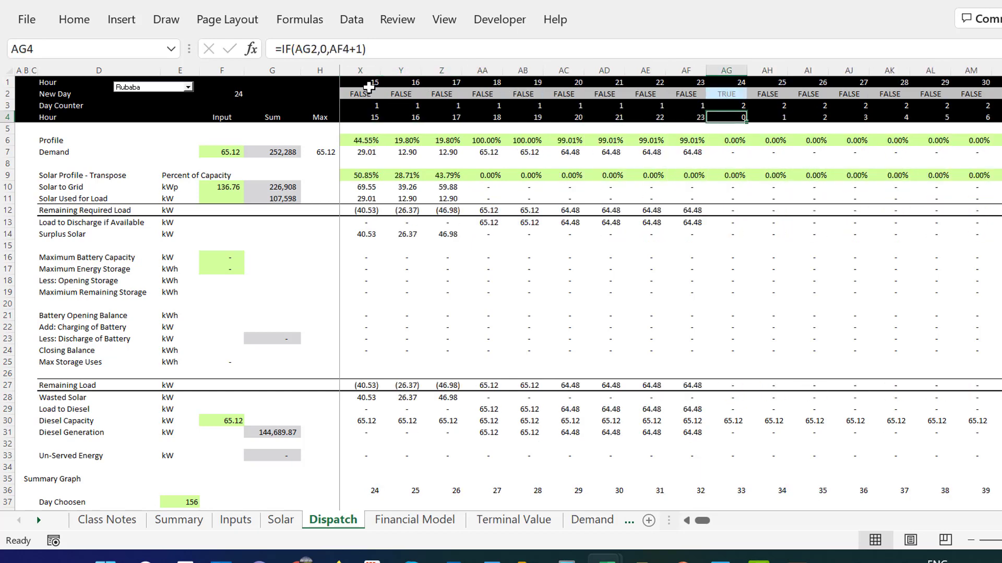
Return to the first hourly column and inspect the hour-of-day formula in I4 and the Day Counter formula in I3.
key("Left")
key("Left")
key("Left")
key("Left")
key("Left")
key("Left")
key("Left")
key("Left")
key("Left")
key("Left")
key("Left")
key("Left")
key("Left")
key("Left")
key("Left")
key("Left")
key("Left")
key("Left")
key("Left")
key("Left")
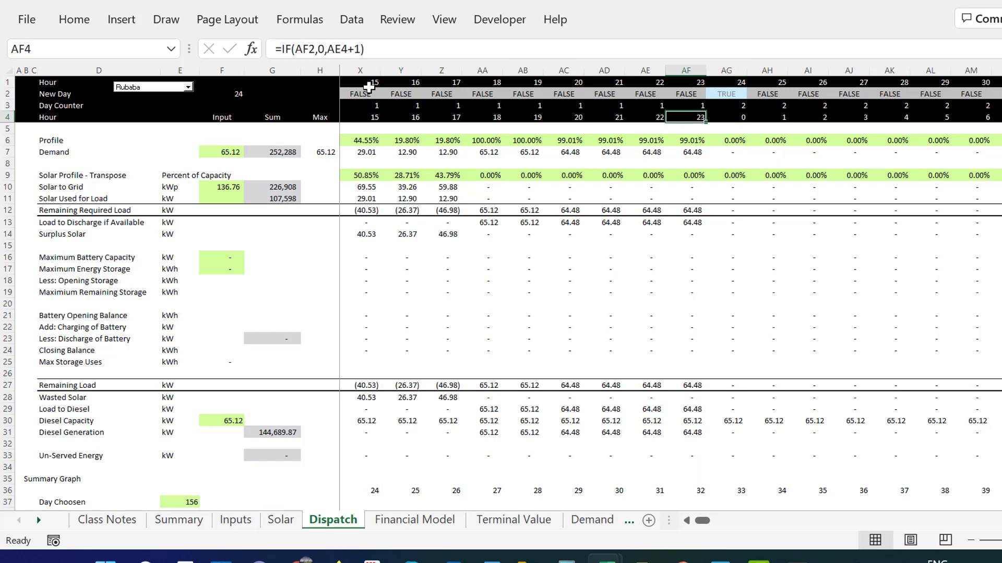
key("Left")
key("Left")
key("Left")
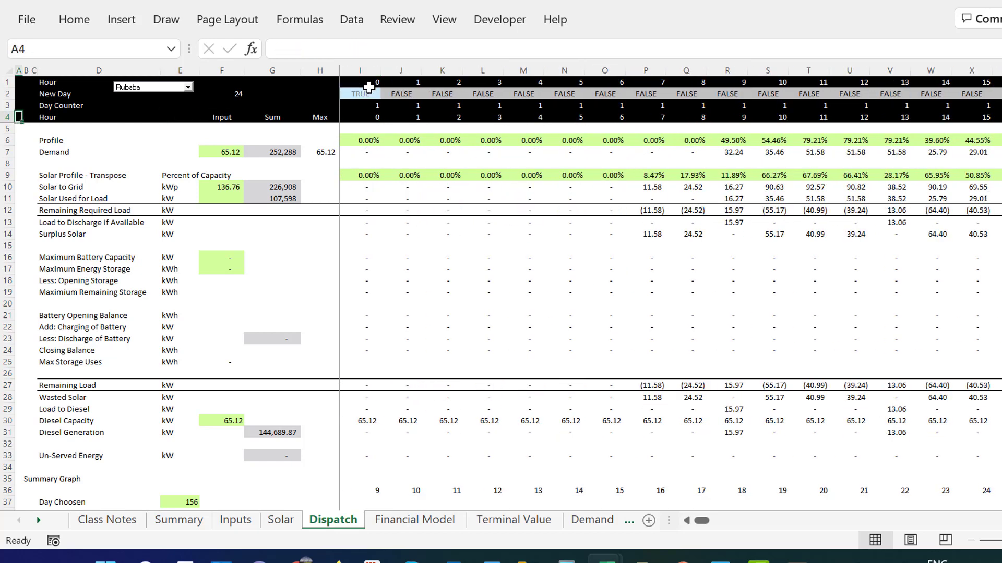
key("Right")
key("Right")
key("Right")
key("Right")
key("Right")
key("Right")
key("Right")
key("Right")
key("Right")
key("Right")
key("Left")
key("Left")
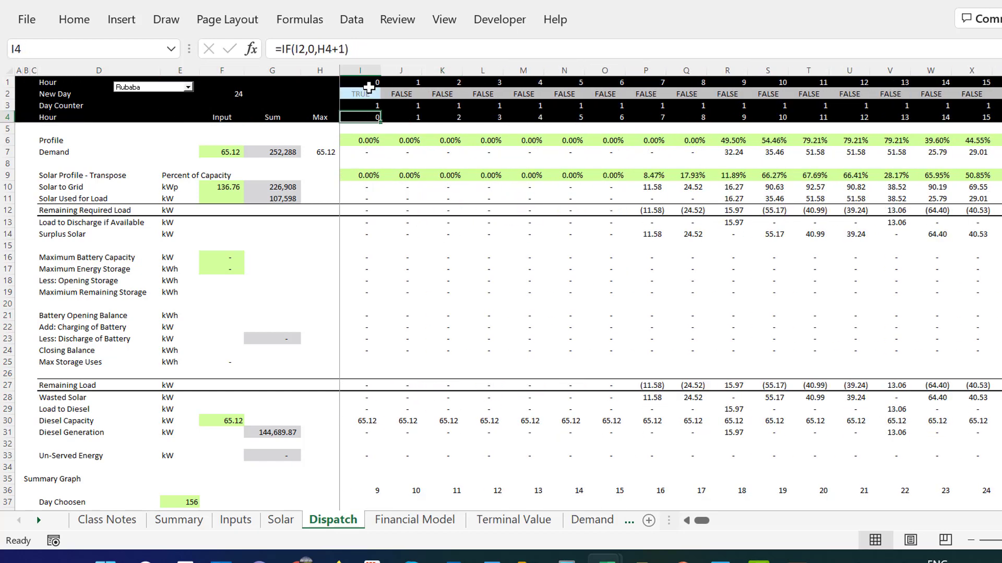
key("Up")
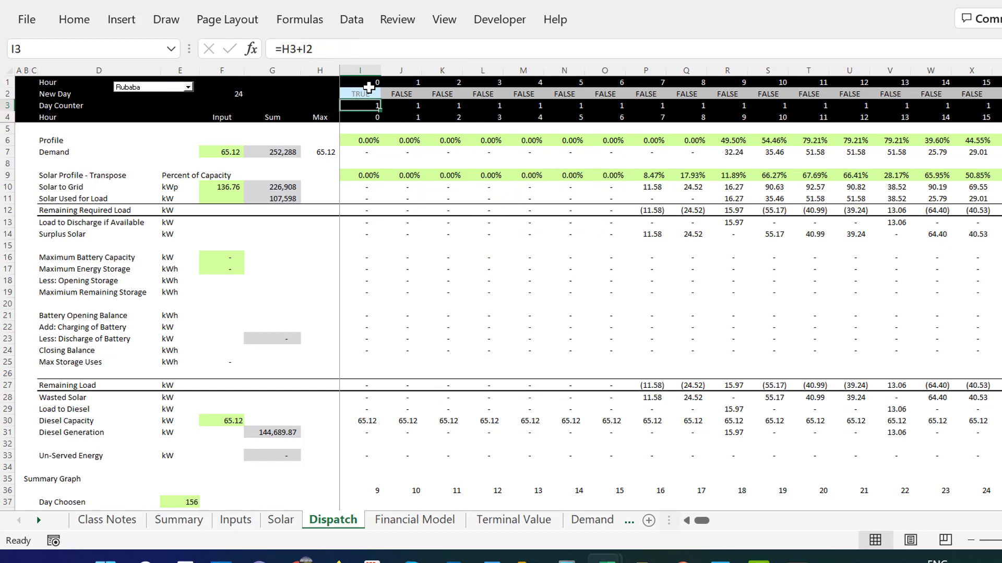
Look down column I through the demand, solar, battery and diesel rows to below the Summary Graph section.
key("Down")
key("Down")
key("Down")
key("Down")
key("Down")
key("Down")
key("Down")
key("Down")
key("Down")
key("Down")
key("Down")
key("Down")
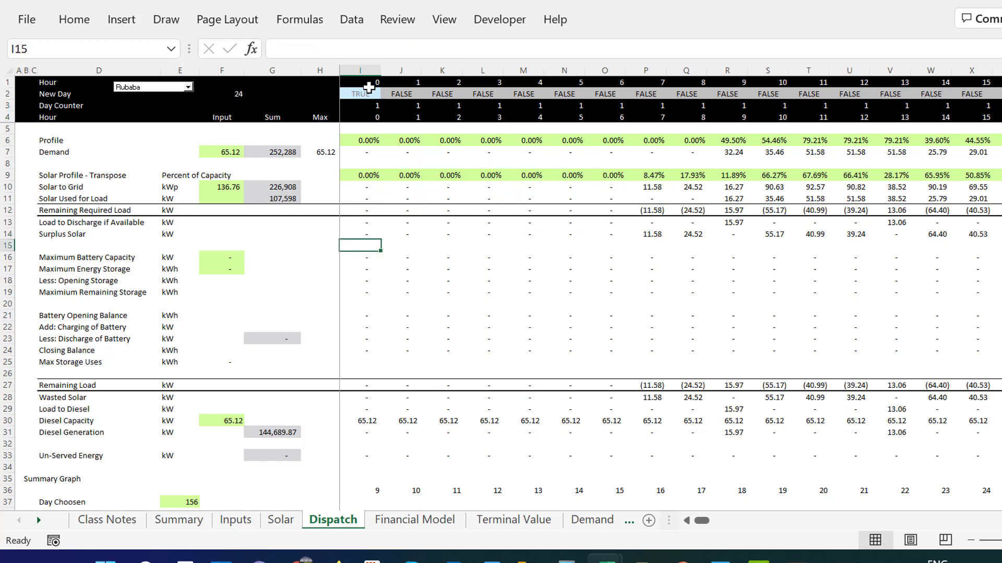
key("Down")
key("Down")
key("Down")
key("Down")
key("Down")
key("Down")
key("Down")
key("Down")
key("Down")
key("Down")
key("Down")
key("Down")
key("Down")
key("Down")
key("Down")
key("Down")
key("Down")
key("Down")
key("Down")
key("Down")
key("Down")
key("Down")
key("Down")
key("Down")
key("Down")
key("Down")
key("Down")
key("Down")
key("Down")
key("Down")
key("Down")
key("Down")
key("Down")
key("Down")
key("Down")
key("Down")
key("Down")
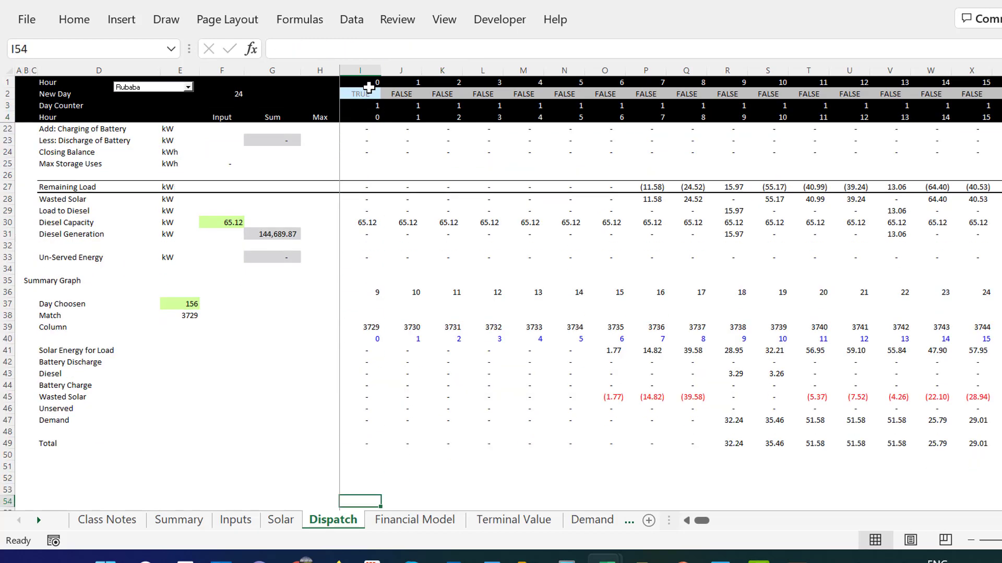
Go back up column I through the dispatch rows and inspect the Remaining Required Load formula in I12.
key("Up")
key("Page_Up")
key("Up")
key("Up")
key("Up")
key("Up")
key("Up")
key("Up")
key("Up")
key("Up")
key("Up")
key("Up")
key("Up")
key("Up")
key("Up")
key("Up")
key("Up")
key("Up")
key("Up")
key("Up")
key("Up")
key("Up")
key("Up")
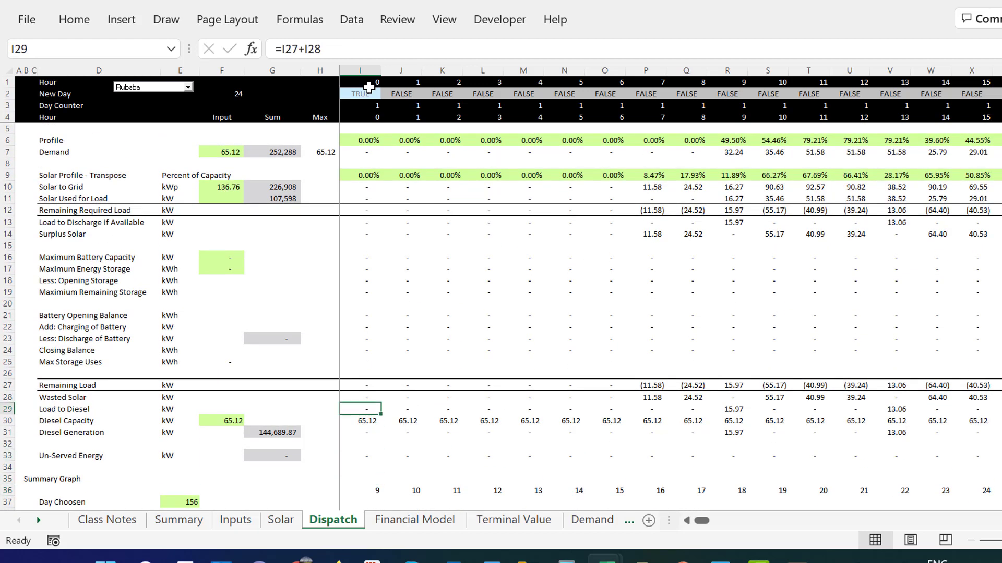
key("Down")
key("Down")
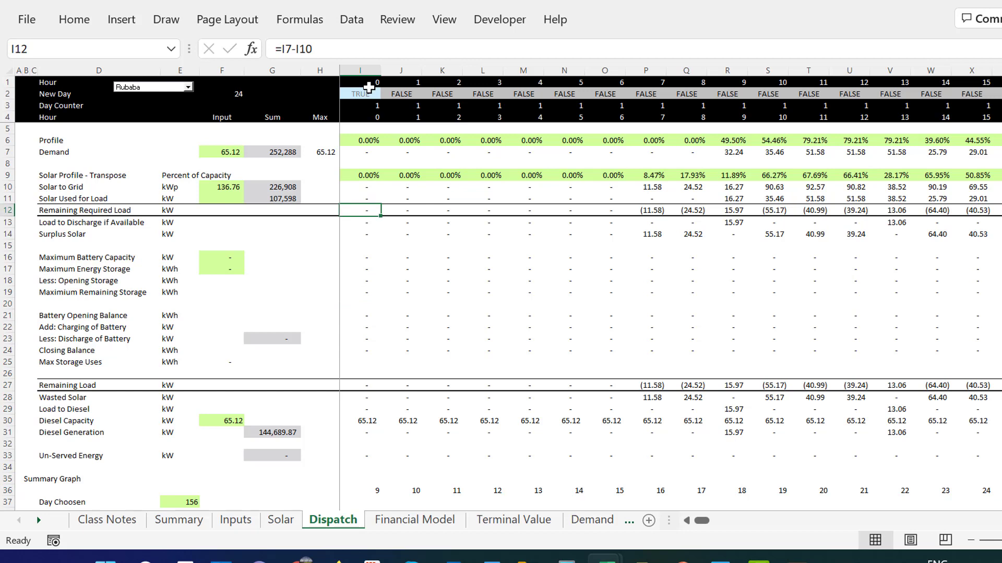
Look down column I to the Maximum Remaining Storage row and across row 19 past the start of the second day.
key("Down")
key("Down")
key("Down")
key("Down")
key("Down")
key("Down")
key("Down")
key("Right")
key("Right")
key("Right")
key("Right")
key("Right")
key("Right")
key("Right")
key("Right")
key("Right")
key("Right")
key("Right")
key("Right")
key("Right")
key("Right")
key("Right")
key("Right")
key("Right")
key("Right")
key("Right")
key("Right")
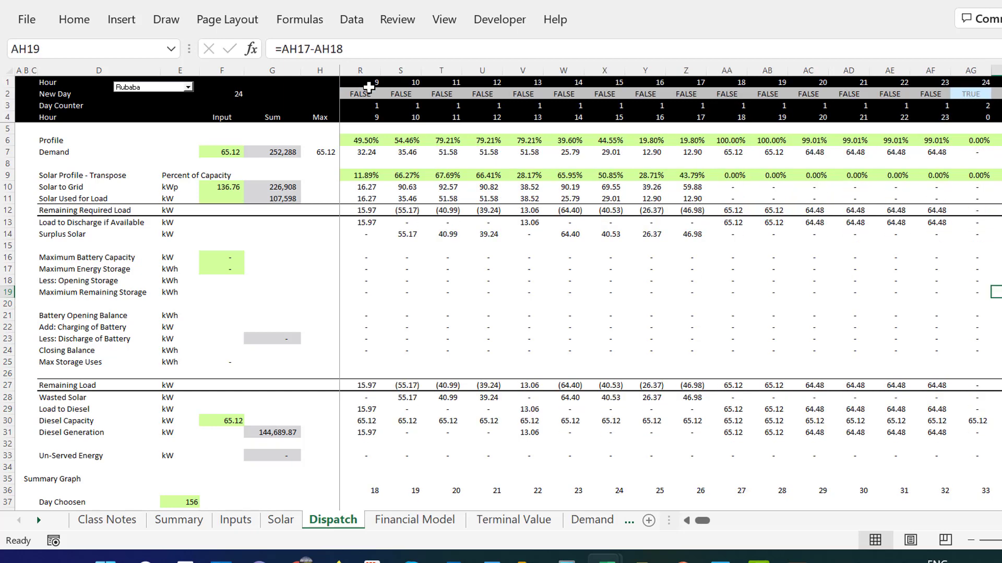
Move back along row 19 toward the first hourly columns.
key("Left")
key("Left")
key("Left")
key("Left")
key("Left")
key("Left")
key("Left")
key("Left")
key("Left")
key("Left")
key("Left")
key("Left")
key("Left")
key("Left")
key("Left")
key("Left")
key("Left")
key("Left")
key("Left")
key("Left")
Go back to the Summary sheet and include the battery in the supply mix.
key("ctrl+Page_Up")
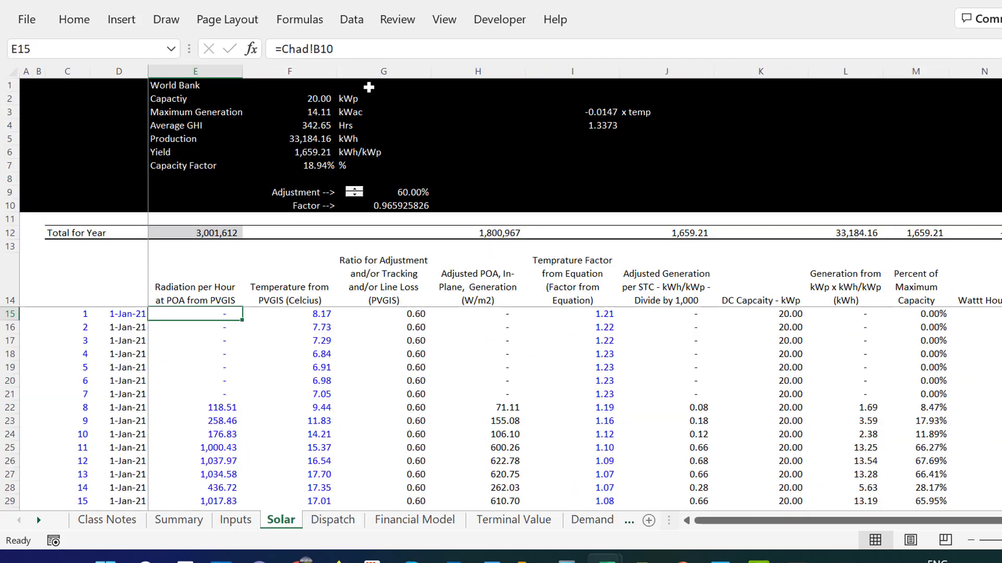
key("ctrl+Page_Up")
key("ctrl+Page_Up")
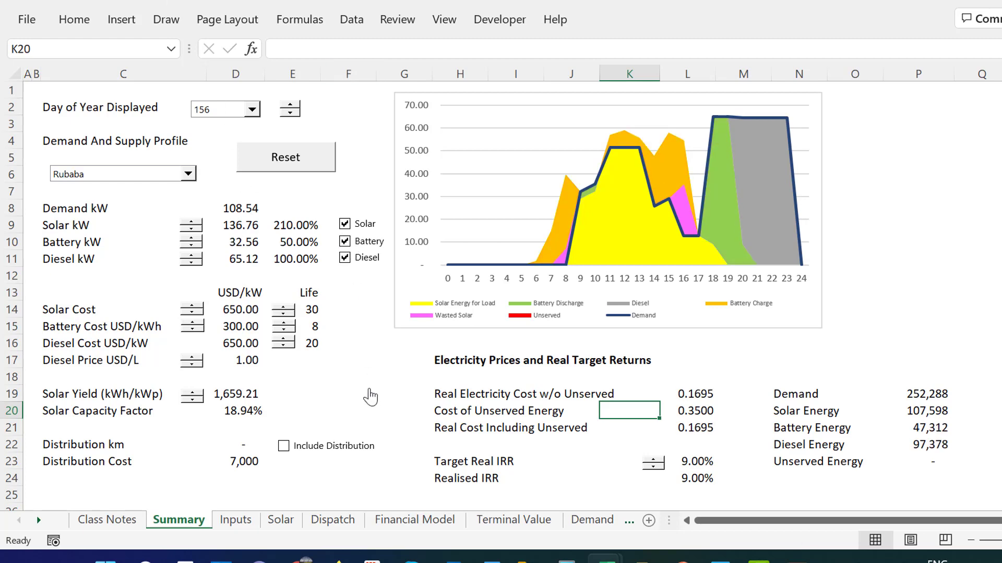
Return to the Dispatch sheet and look down through the battery and diesel rows to below the Summary Graph section.
key("ctrl+Page_Down")
key("ctrl+Page_Down")
key("ctrl+Page_Down")
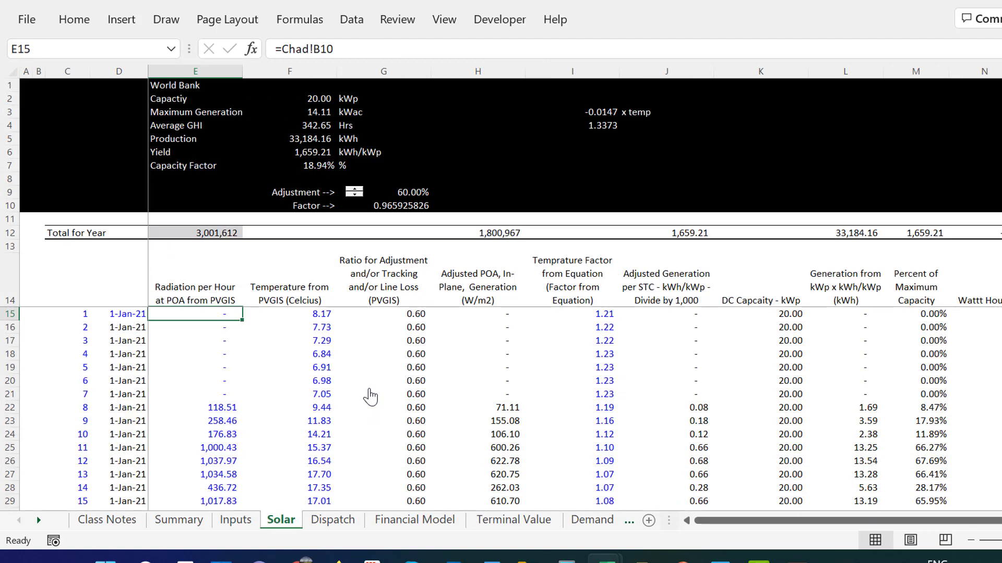
key("ctrl+Page_Down")
key("ctrl+Page_Up")
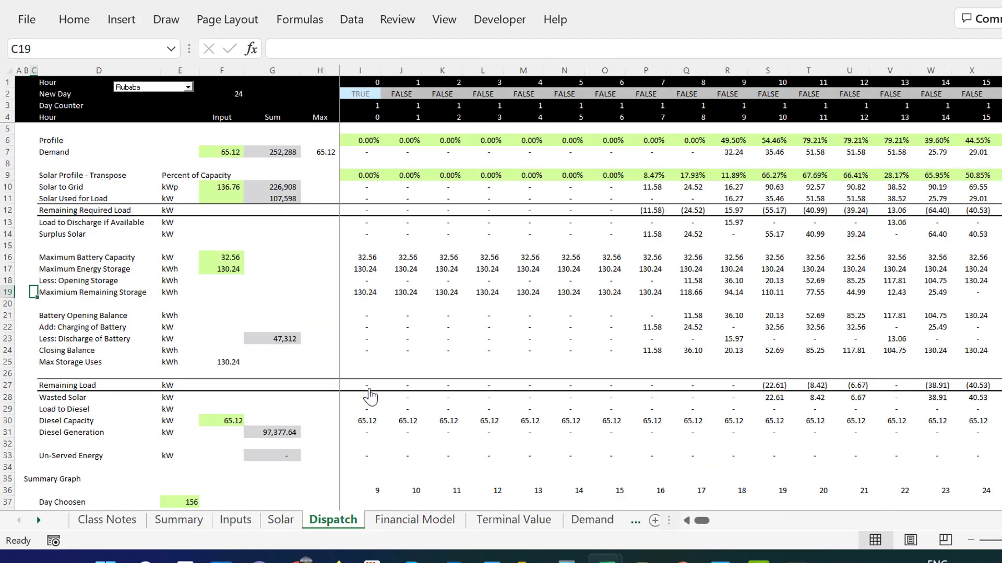
key("Down")
key("Down")
key("Down")
key("Down")
key("Down")
key("Down")
key("Down")
key("Down")
key("Down")
key("Down")
key("Down")
key("Down")
key("Down")
key("Down")
key("Down")
key("Down")
key("Down")
key("Down")
key("Down")
key("Down")
key("Down")
key("Down")
key("Down")
key("Down")
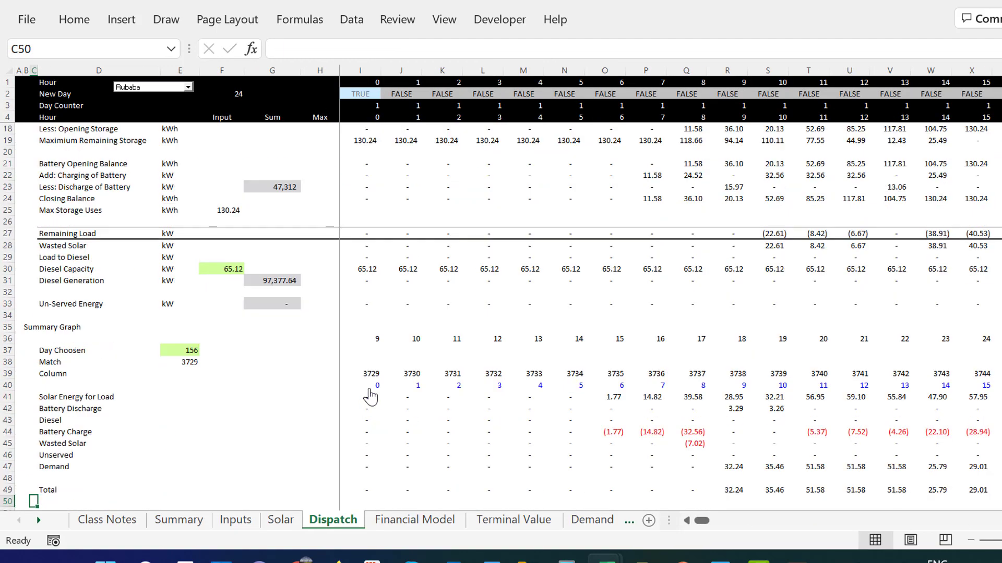
Move up to the Day Choosen row in the Summary Graph section and inspect the formula in E37.
key("Up")
key("Up")
key("Up")
key("Up")
key("Up")
key("Up")
key("Up")
key("Up")
key("Up")
key("Up")
key("Up")
key("Up")
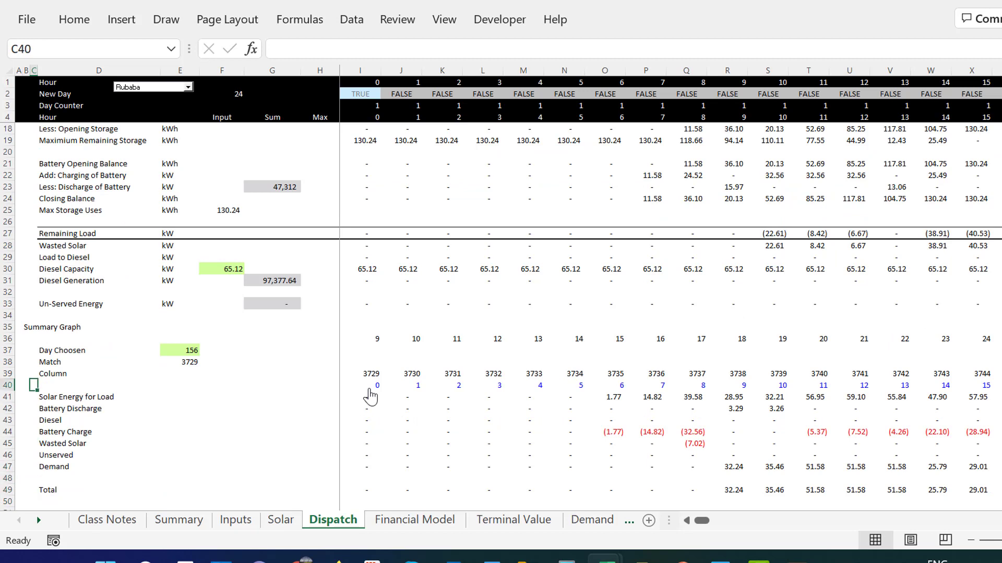
key("Right")
key("Up")
key("Right")
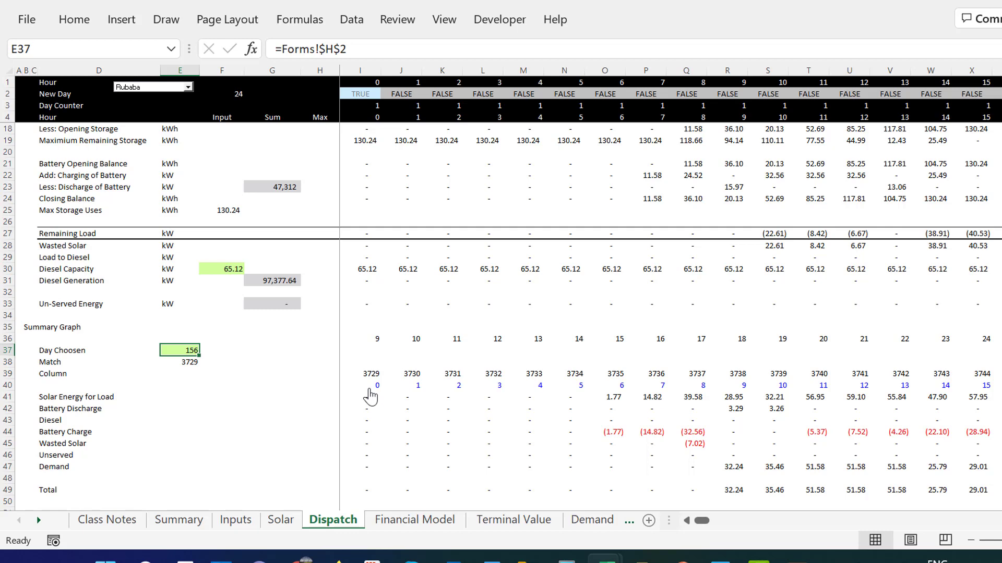
Look back up column E from Day Choosen through the diesel and battery rows to the Surplus Solar row.
key("Up")
key("Up")
key("Up")
key("Up")
key("Up")
key("Up")
key("Up")
key("Up")
key("Up")
key("Up")
key("Up")
key("Up")
key("Up")
key("Up")
key("Up")
key("Up")
key("Up")
key("Up")
key("Up")
key("Up")
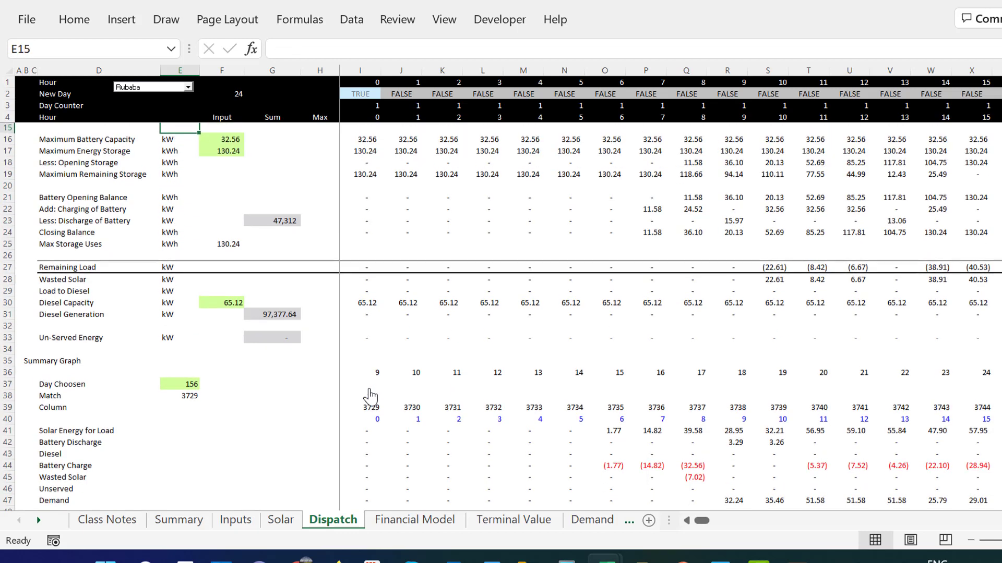
key("Up")
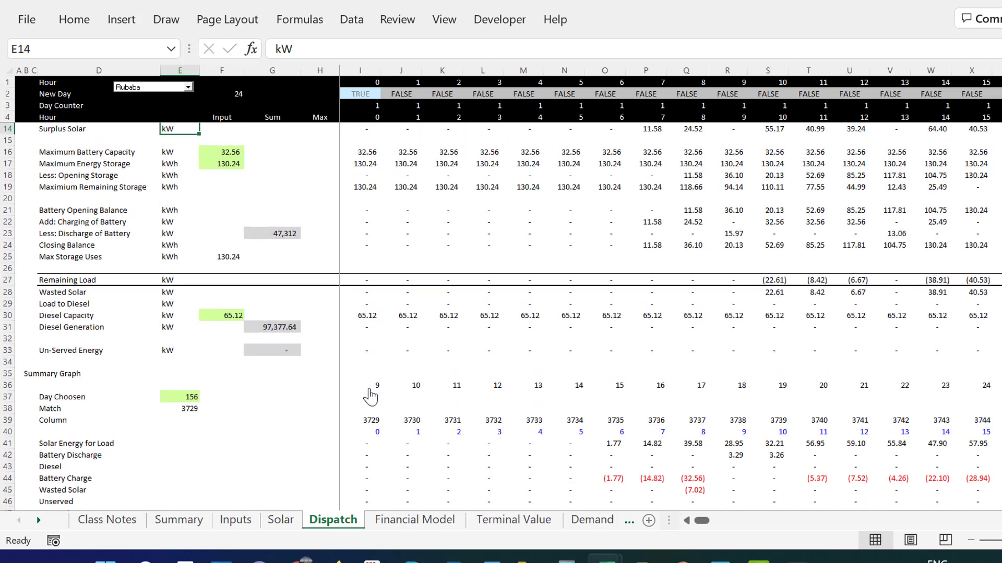
Insert a blank row above the Hour row, directly below the Day Counter row.
left_click(355, 109)
key("Down")
key("shift+space")
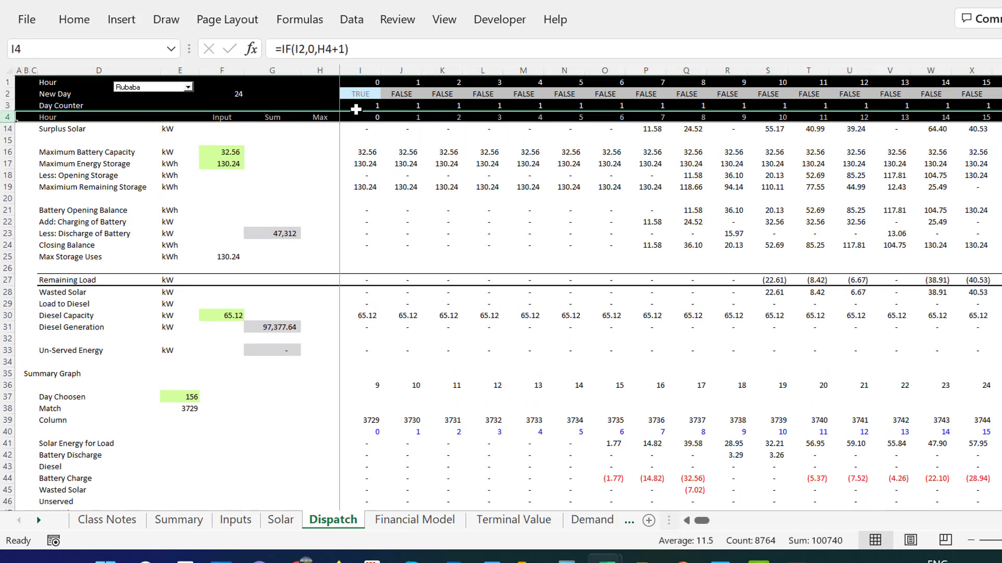
scroll(355, 109, "up", 3)
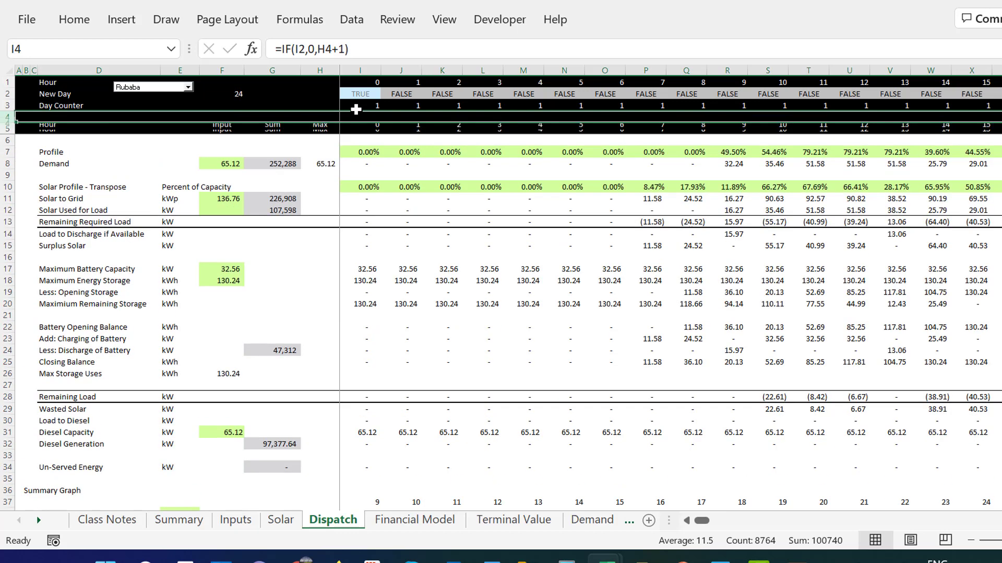
key("ctrl+shift+plus")
Label the new row 4 as Date in cell D4.
key("Left")
key("Left")
key("Left")
key("Left")
key("Left")
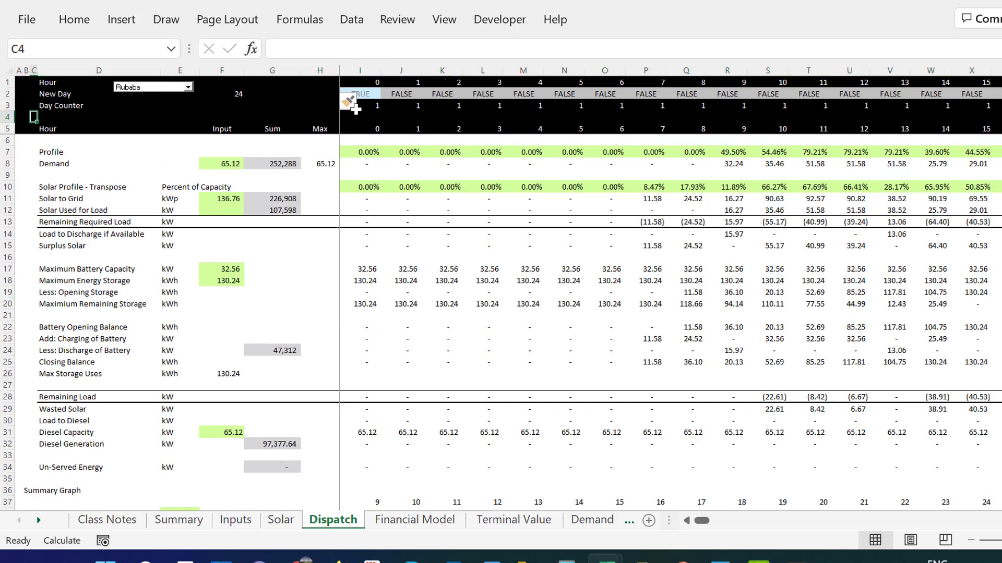
type("Date")
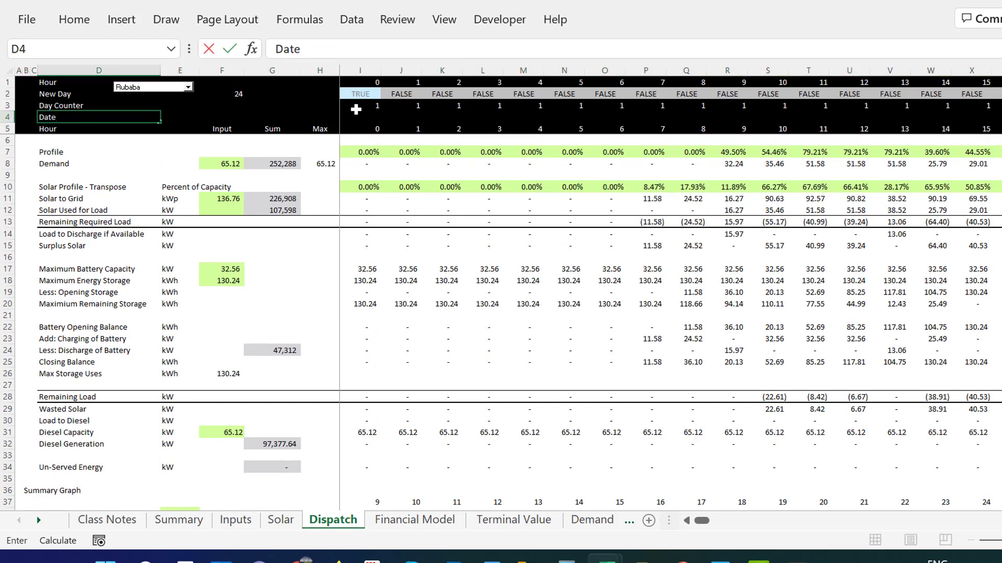
key("Return")
Enter 1/1/2022 as the starting date in I4 and format it to display as 1-Jan-22.
key("Right")
key("Right")
key("Right")
key("Right")
key("Right")
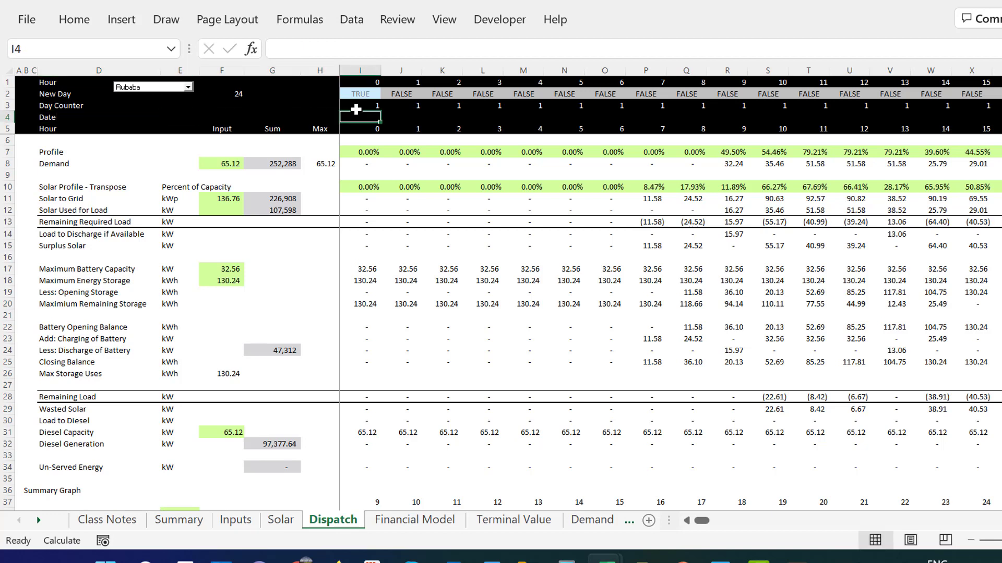
type("1/1")
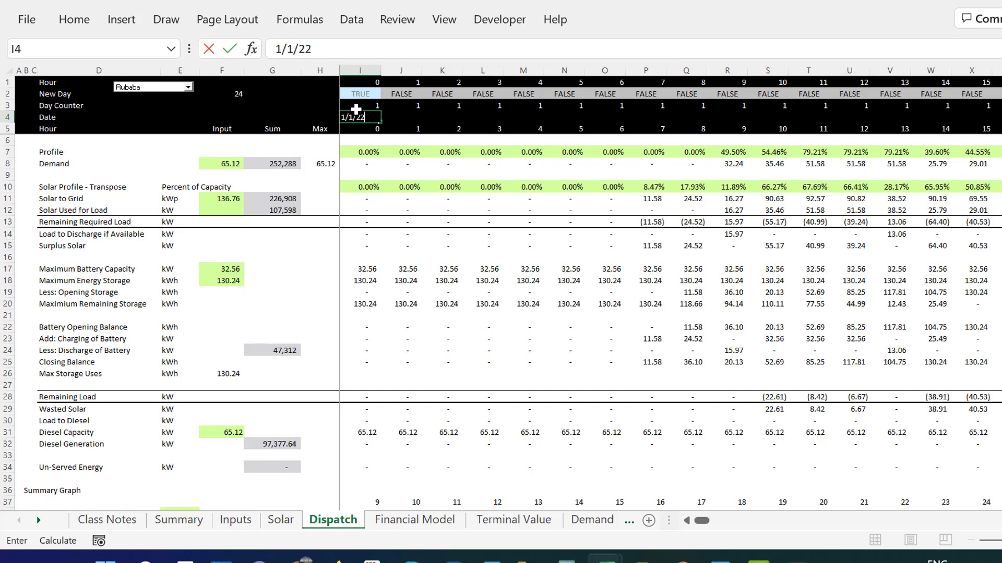
type("/2022")
key("Return")
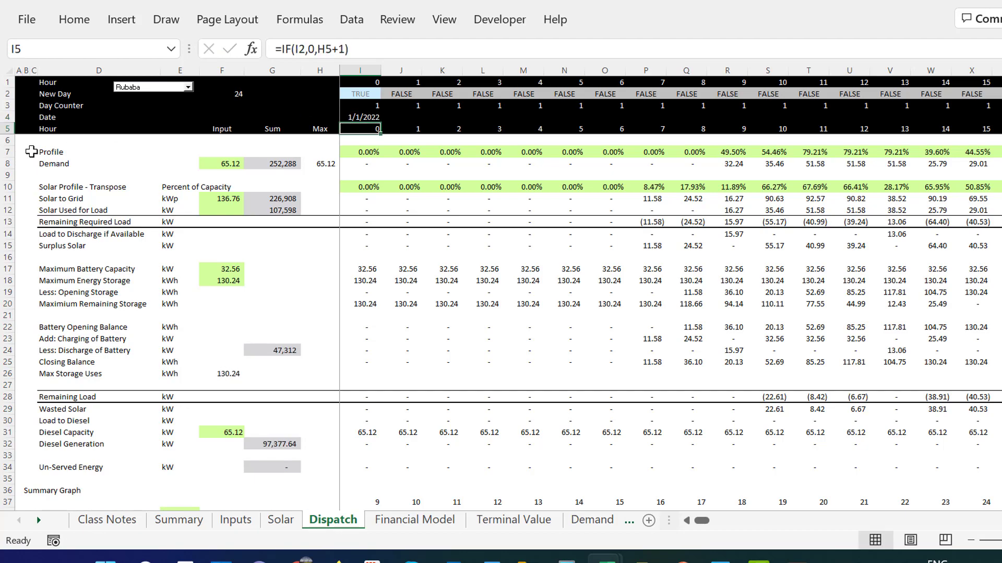
key("Up")
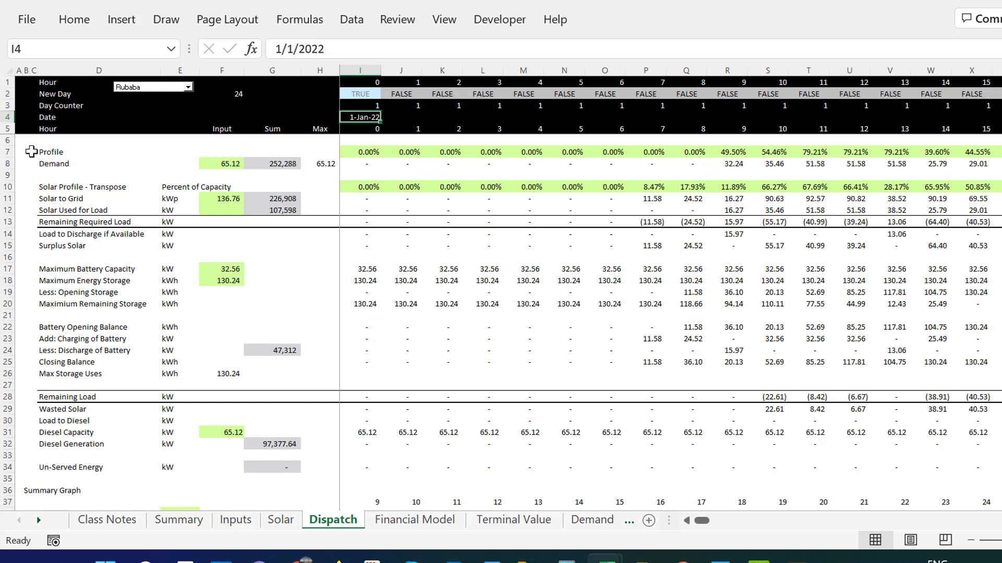
Enter the formula =I4+1/24 in J4 to advance the date by one hour.
key("Right")
type("=")
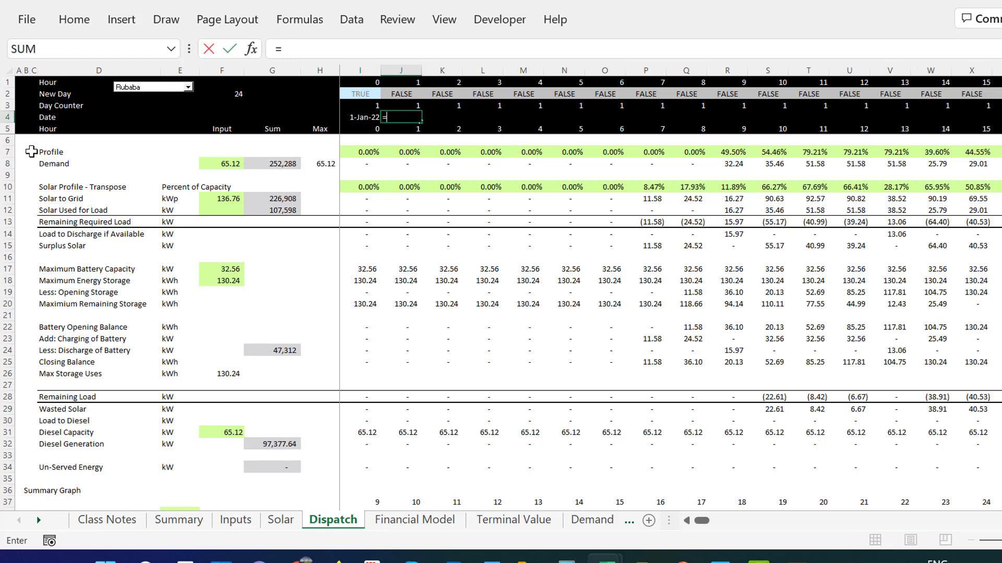
key("Left")
type("+")
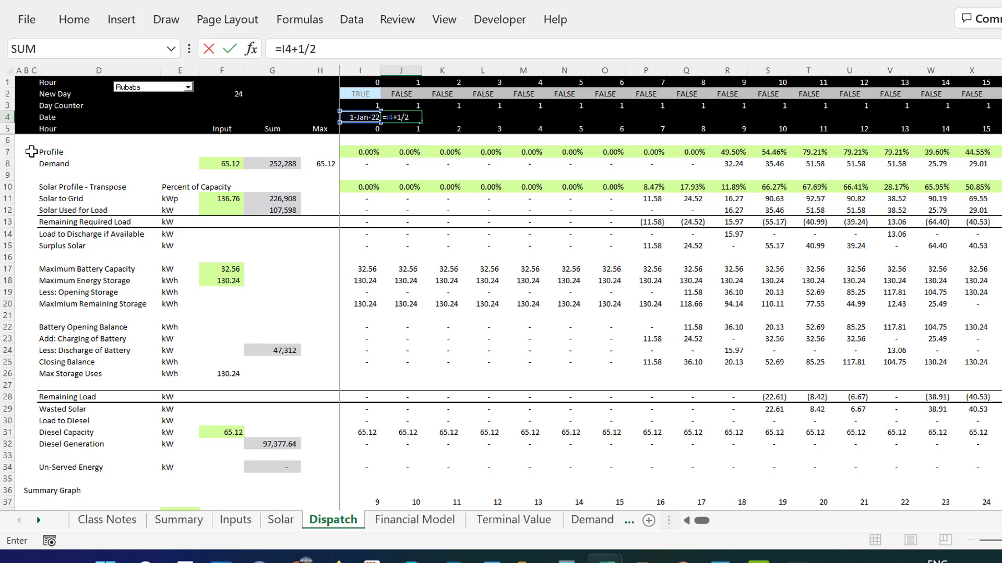
type("1/24")
key("Return")
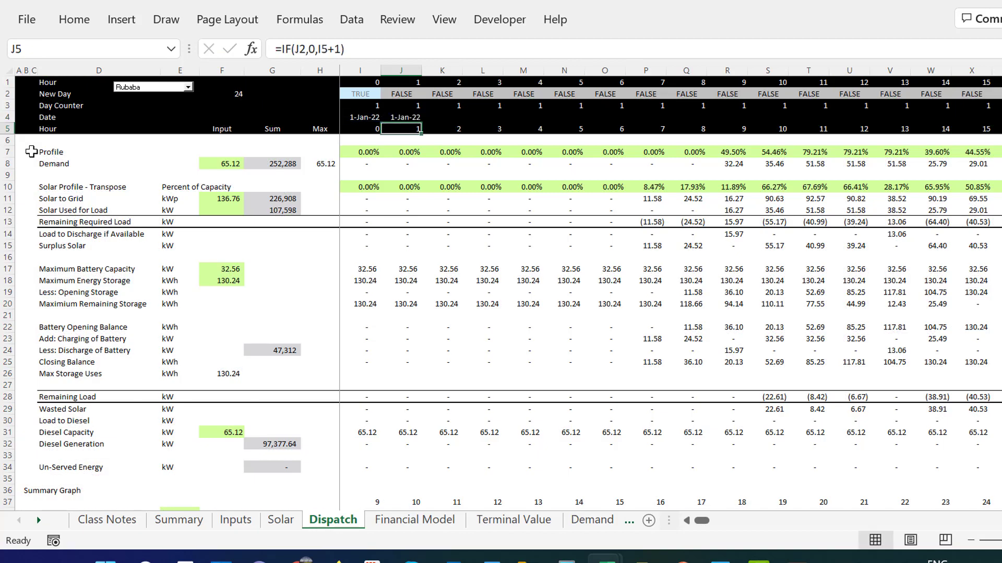
key("Up")
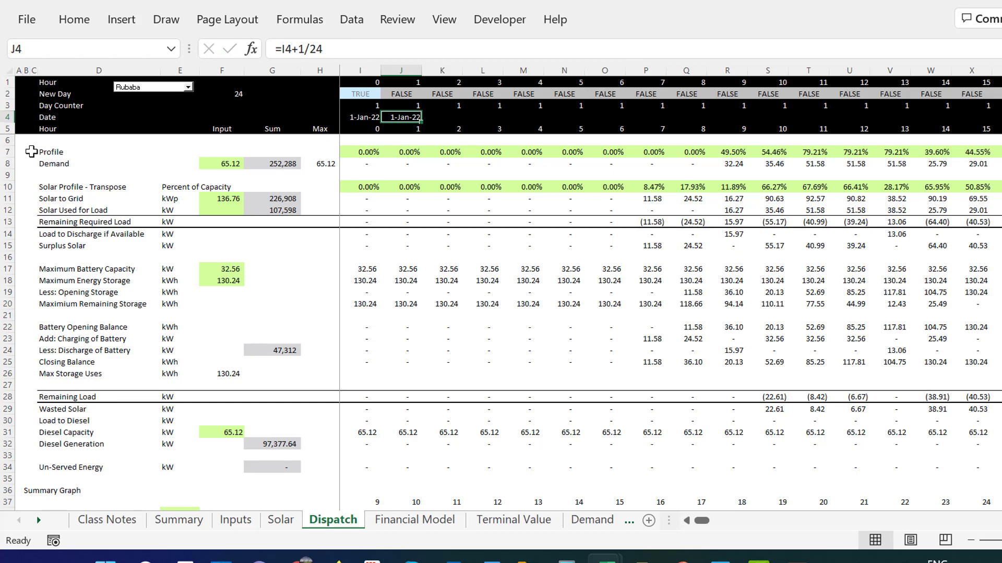
Copy the hourly date formula from J4 across row 4 through the last hour of the Dispatch timeline.
key("ctrl+shift+Right")
key("ctrl+r")
Check the dates along row 4 from the first hours through to the last hour of the year.
key("Right")
key("Right")
key("Right")
key("Right")
key("Right")
key("Right")
key("Right")
key("Right")
key("Right")
key("Right")
key("Right")
key("Right")
key("Right")
key("Right")
key("Right")
key("Right")
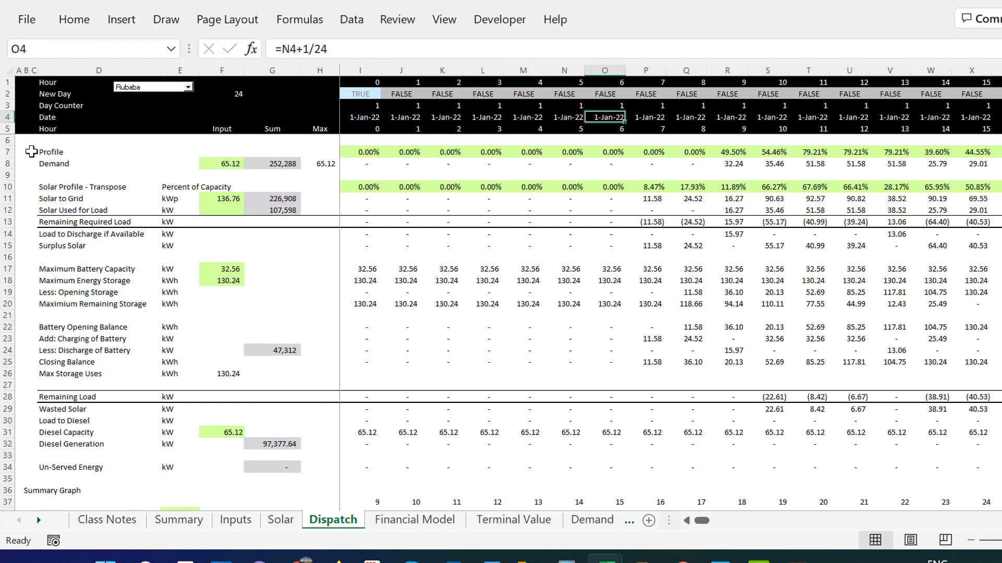
key("Right")
key("Right")
key("Right")
key("Right")
key("Right")
key("Right")
key("Right")
key("Right")
key("Right")
key("Right")
key("Right")
key("Right")
key("Right")
key("Right")
key("Right")
key("ctrl+Right")
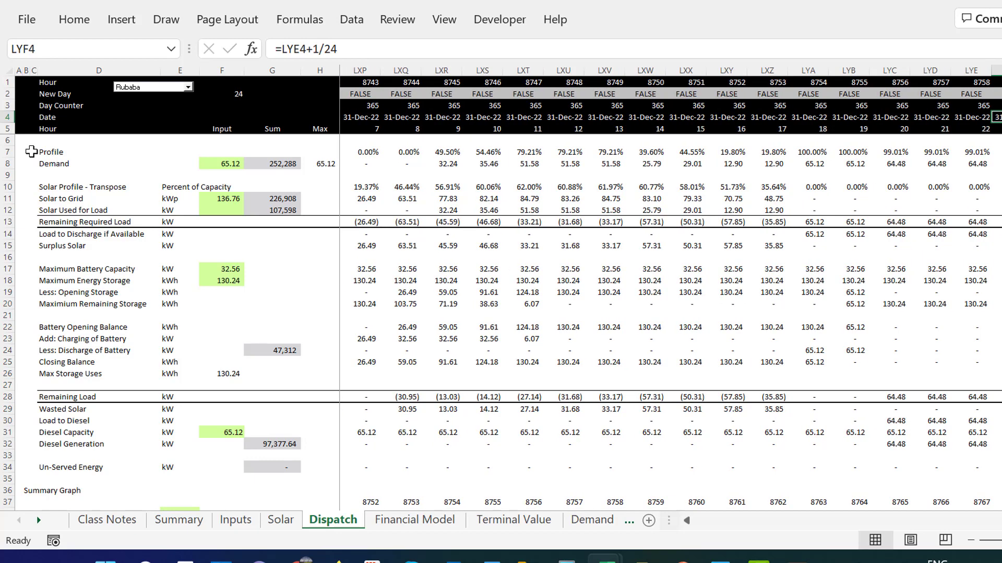
key("ctrl+Left")
key("Left")
key("Left")
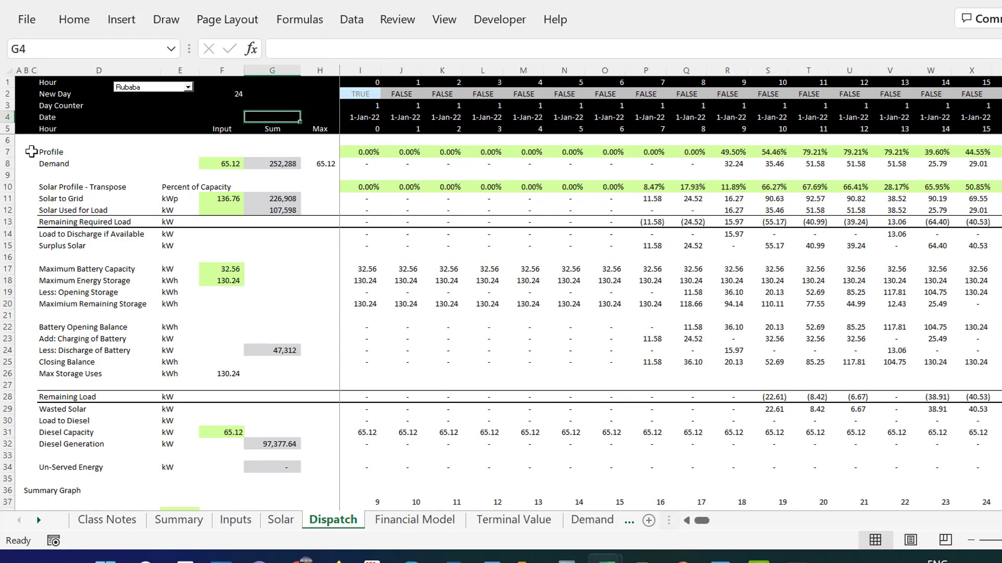
Review the Dispatch rows from the timing header down to the Summary Graph section.
key("Home")
key("Down")
key("Down")
key("Down")
key("Down")
key("Down")
key("Down")
key("Down")
key("Down")
key("Down")
key("Down")
key("Down")
key("Down")
key("Down")
key("Down")
key("Down")
key("Down")
key("Down")
key("Down")
key("Down")
key("Down")
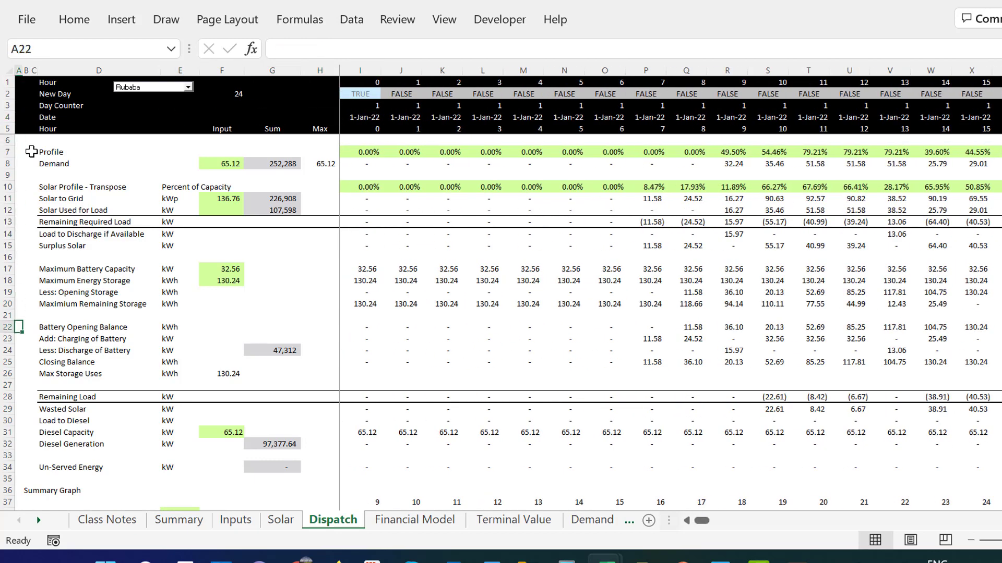
key("Down")
key("Down")
key("Down")
key("Down")
key("Down")
key("Down")
key("Down")
key("Down")
key("Down")
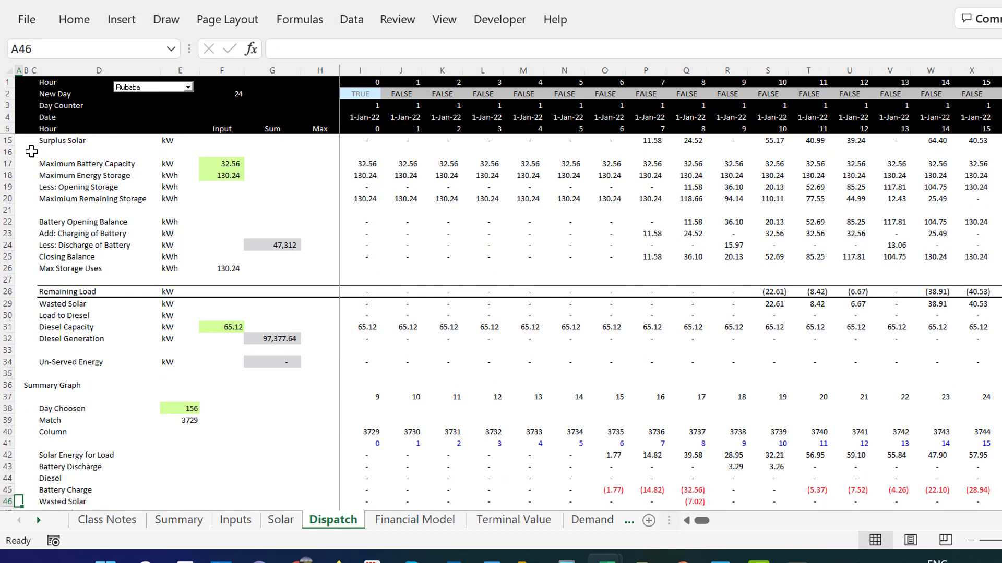
key("Up")
key("Up")
key("Up")
key("Up")
key("Up")
key("Up")
key("Up")
key("Up")
key("Up")
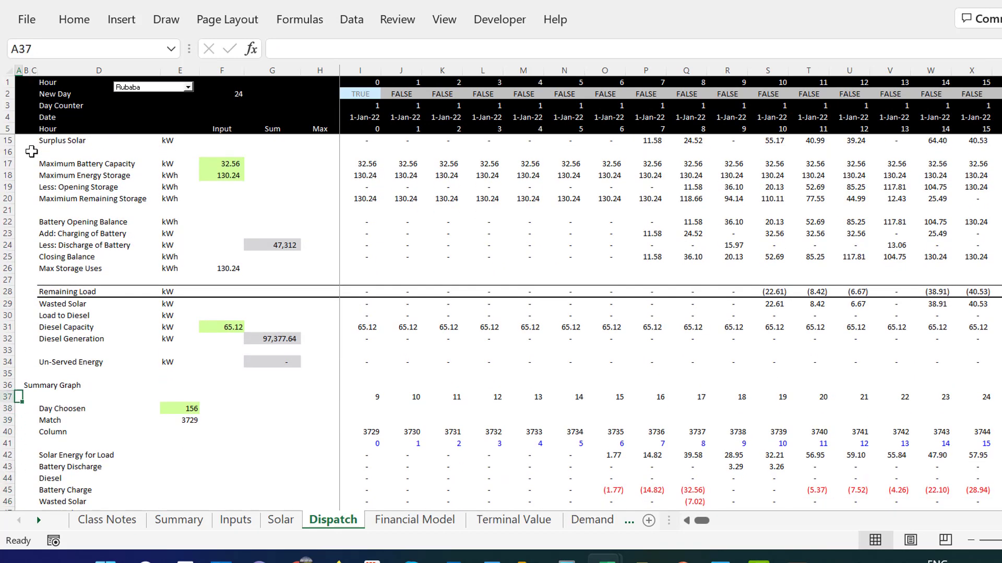
Trace the Day Choosen value in E38 to its source cell H2 on the Forms sheet.
key("Down")
key("Right")
key("Right")
key("Right")
key("Right")
key("Right")
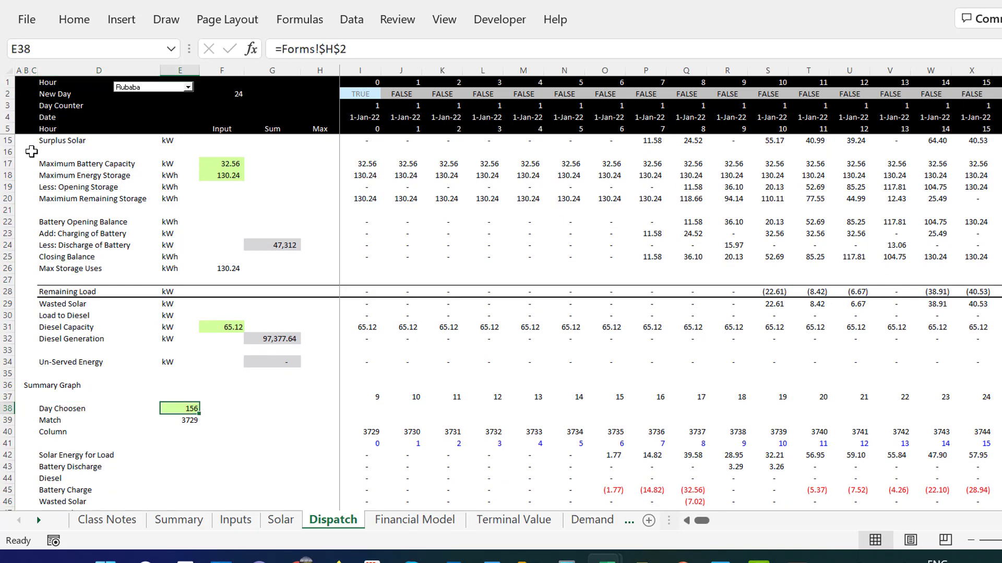
key("Right")
key("Right")
key("Right")
key("Up")
key("Left")
key("Left")
key("Left")
key("Left")
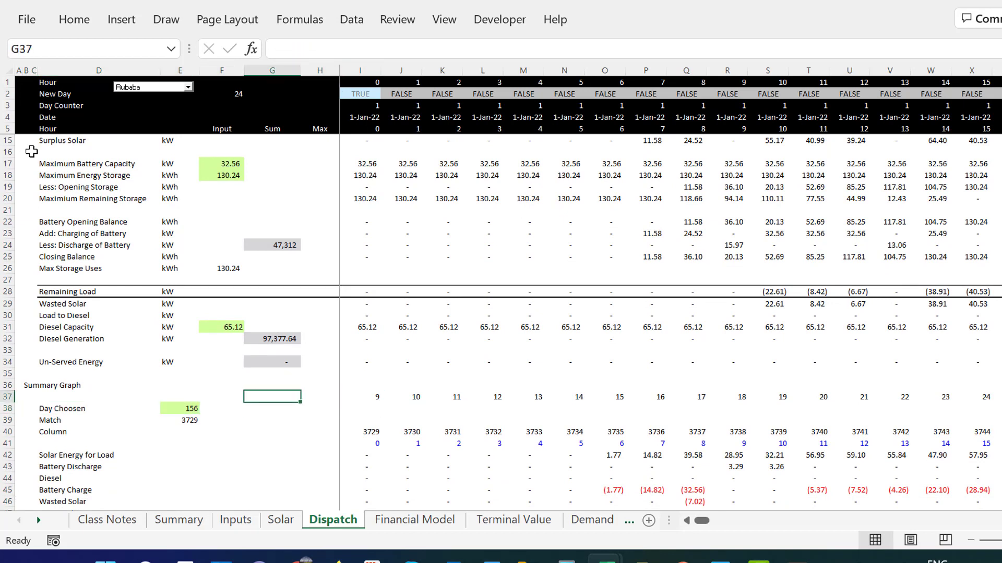
key("Down")
key("Left")
key("Right")
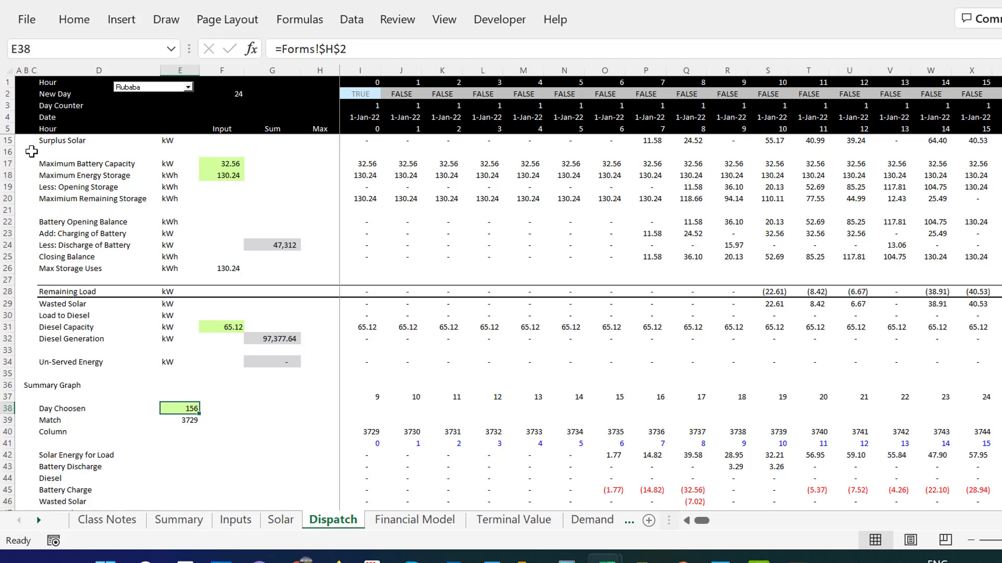
key("ctrl+bracketleft")
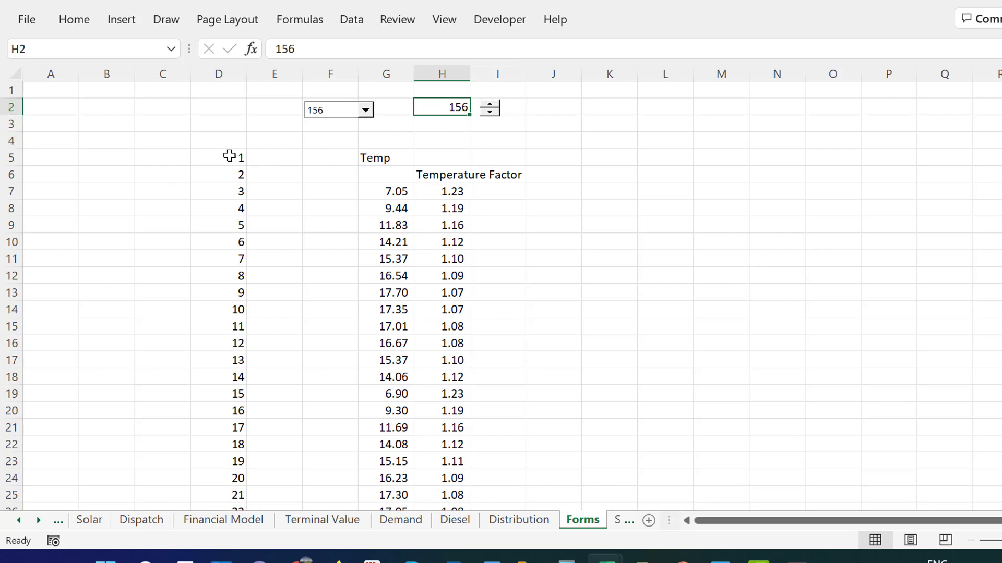
Examine the extent of the day-number list that starts in D5 on the Forms sheet.
left_click(232, 158)
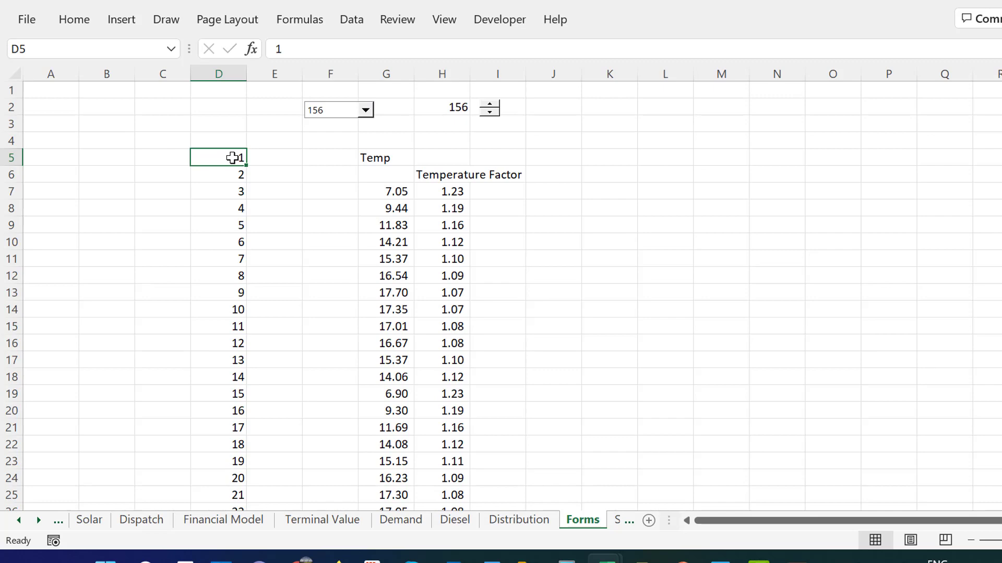
key("ctrl+shift+Down")
key("Up")
key("Up")
key("Up")
key("Up")
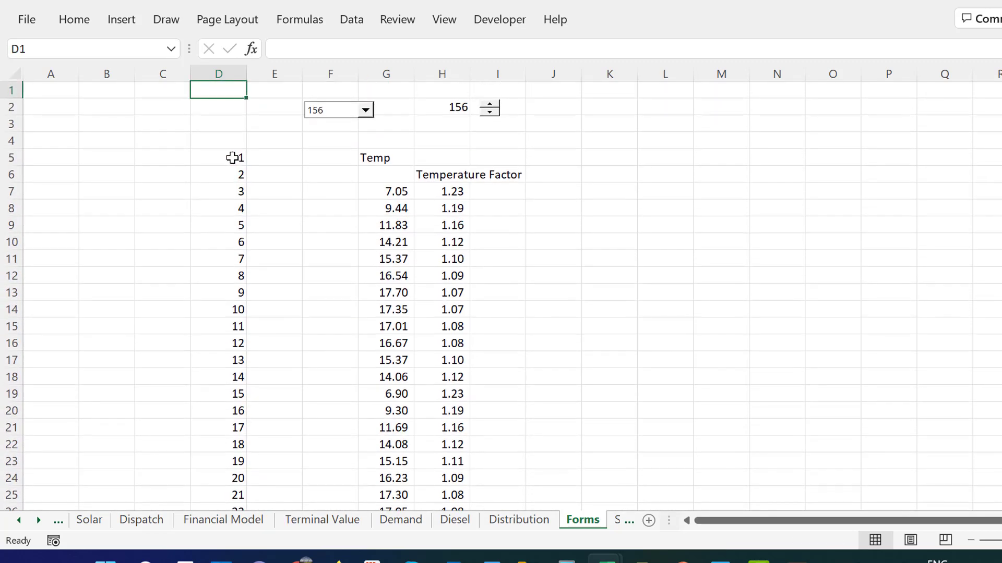
Inspect the spinner's control settings for its minimum, maximum, increment and cell link.
right_click(490, 121)
left_click(531, 284)
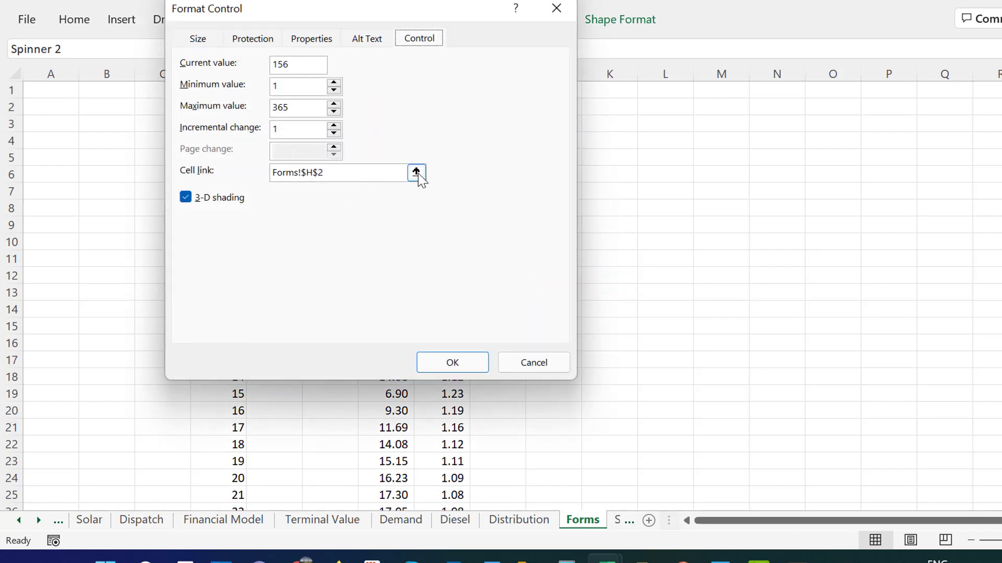
left_click(459, 360)
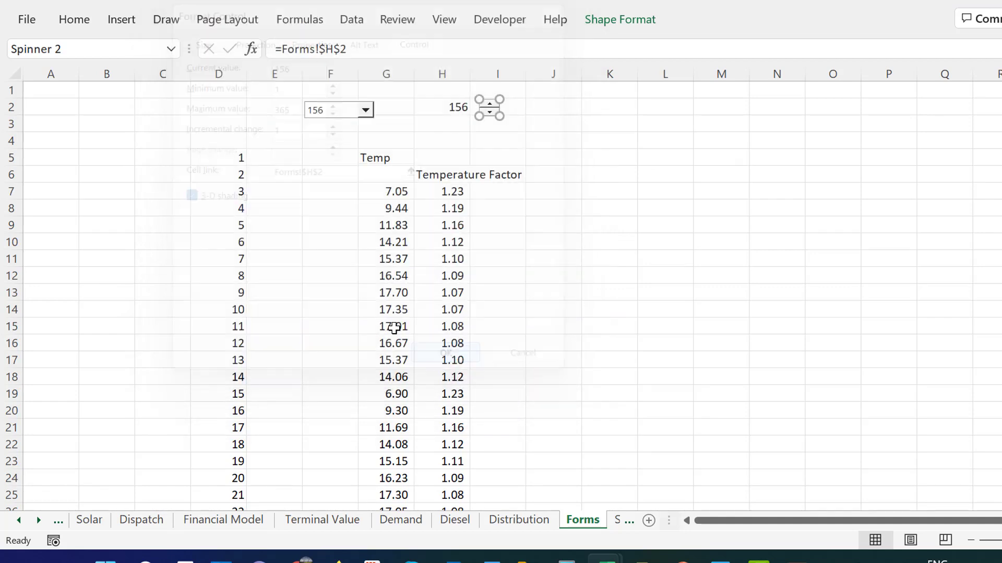
Inspect the day drop-down's control settings, checking its input range and cell link, and leave them as they are.
left_click(360, 125)
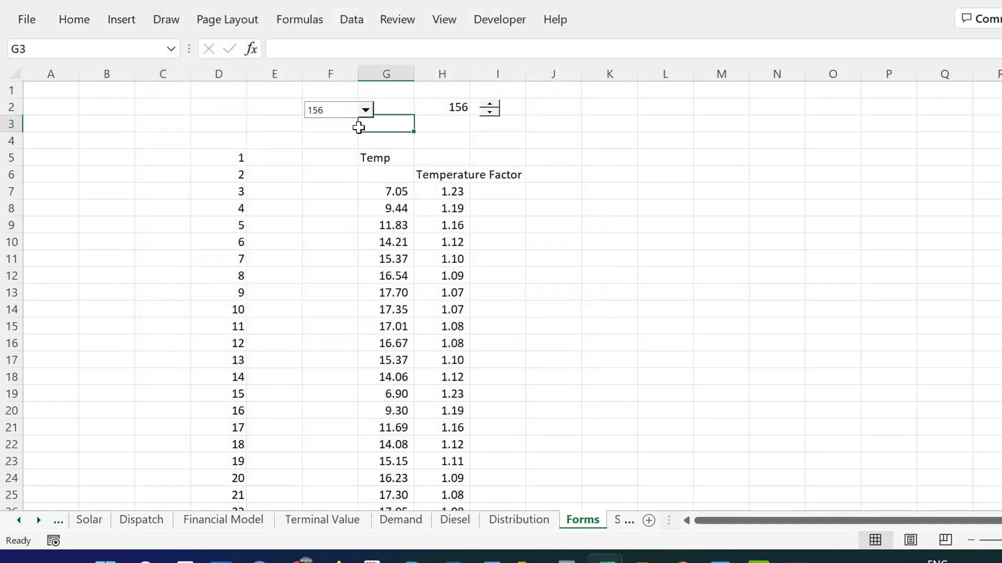
right_click(330, 119)
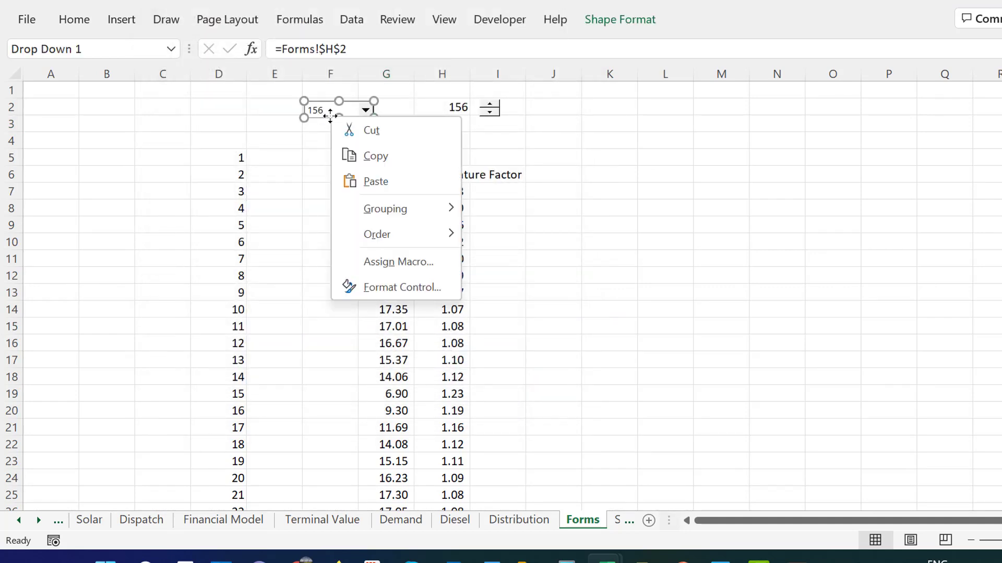
left_click(387, 292)
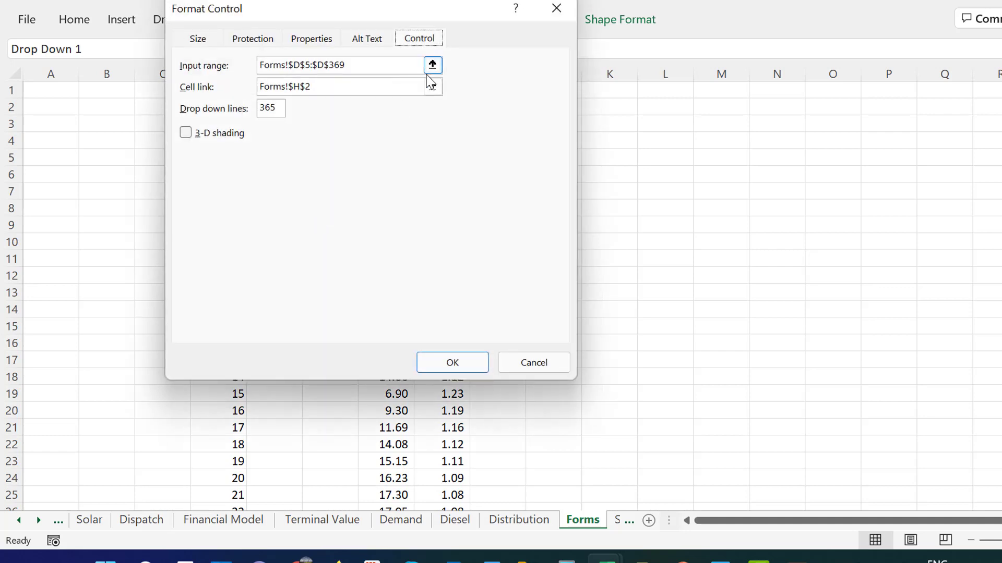
left_click(432, 65)
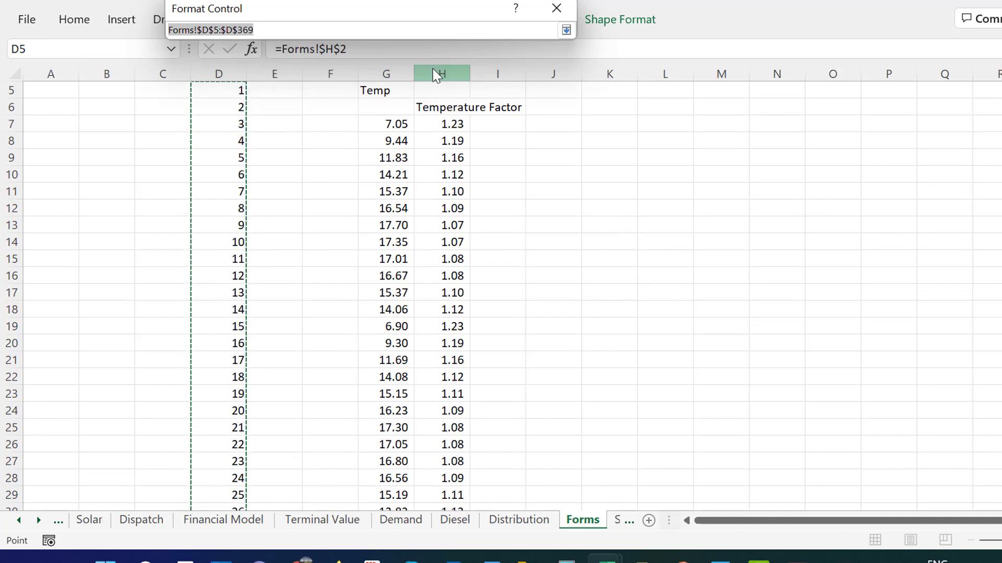
left_click(565, 33)
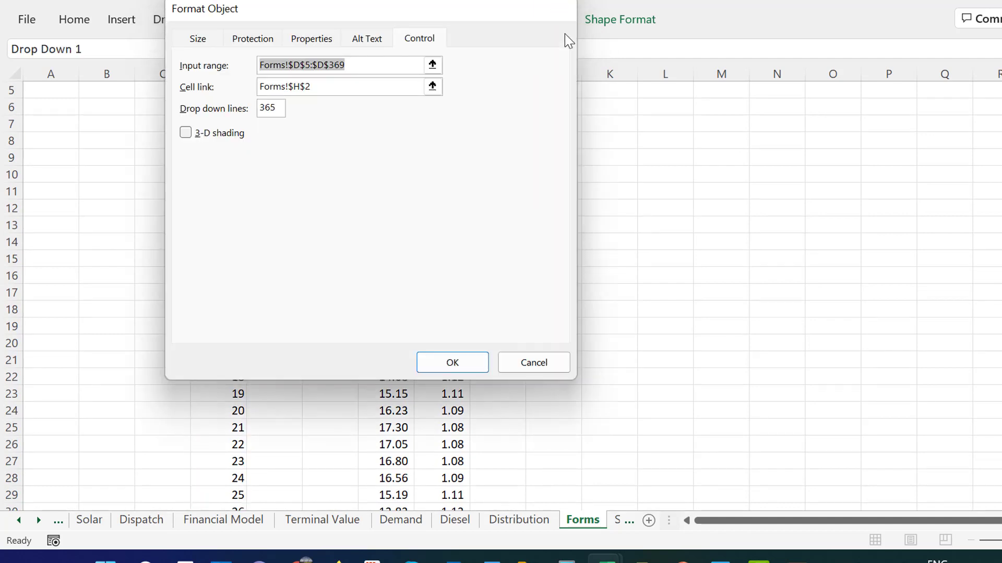
key("Escape")
key("Escape")
Enter 1/1/2022 in C5 beside the first day number and format it to display as 1-Jan-22.
key("Left")
key("Left")
key("Left")
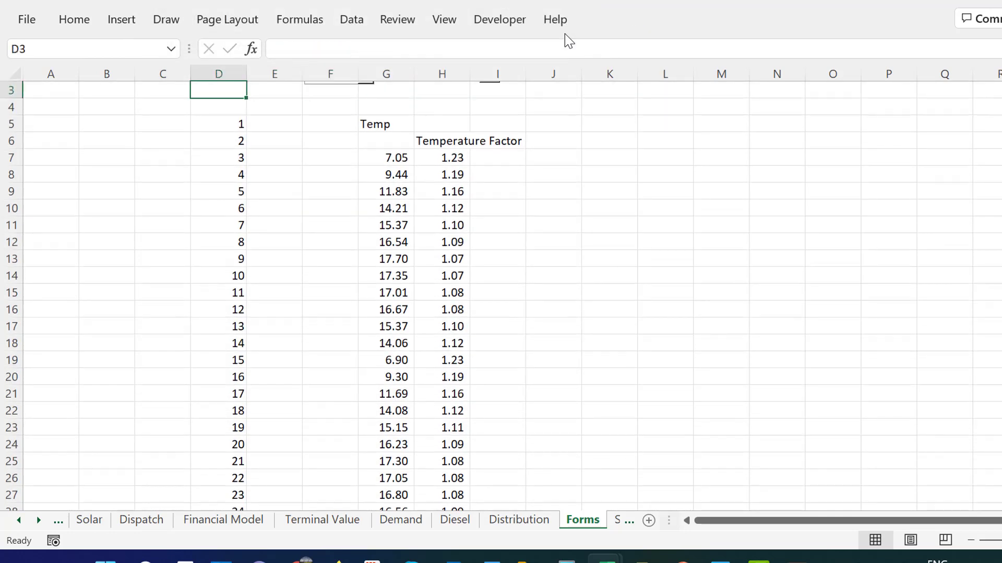
key("Down")
key("Down")
key("Left")
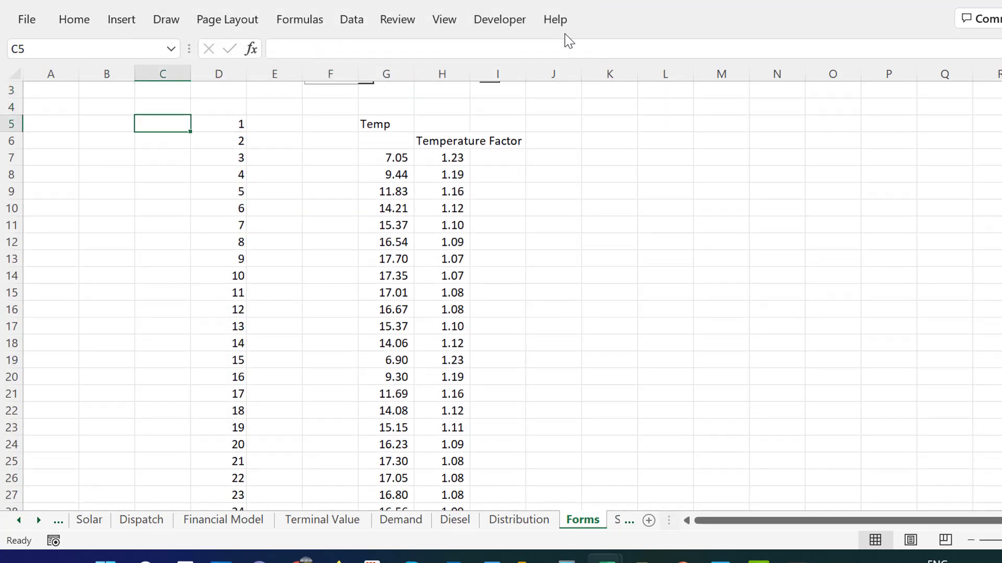
type("1/1/2022")
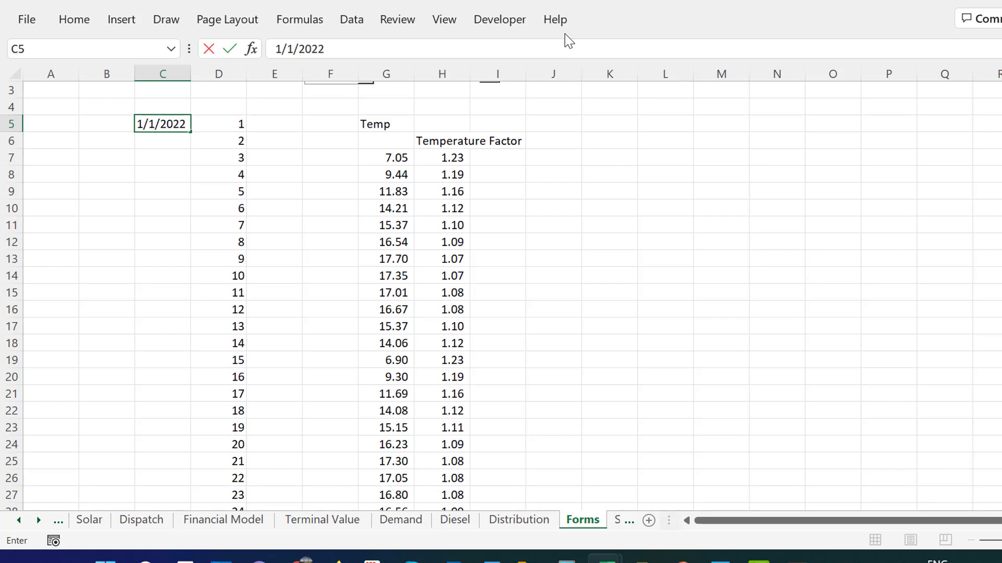
key("Return")
key("Up")
key("ctrl+shift+3")
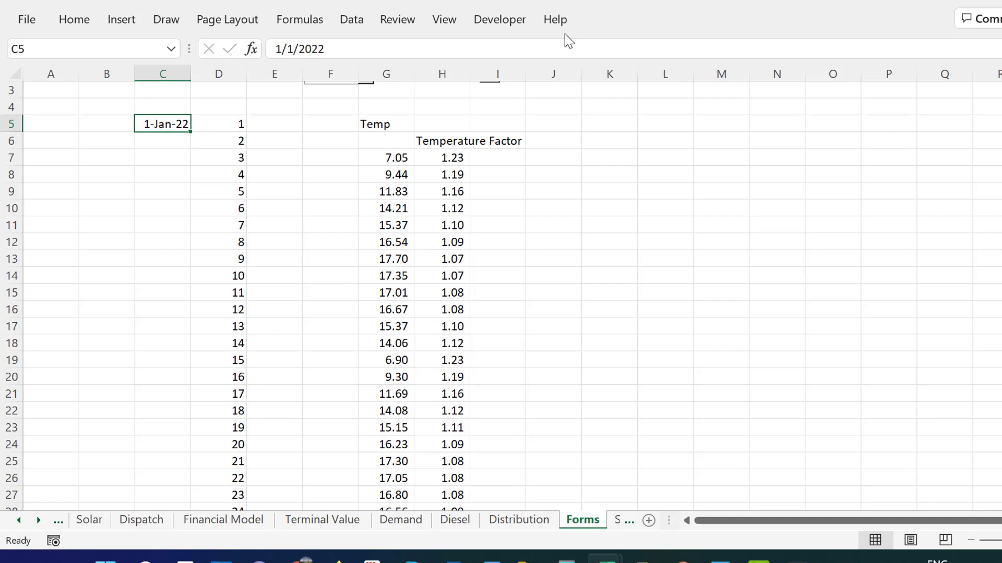
Enter the formula =C5+1 in C6 to advance the date by one day.
key("Down")
type("=")
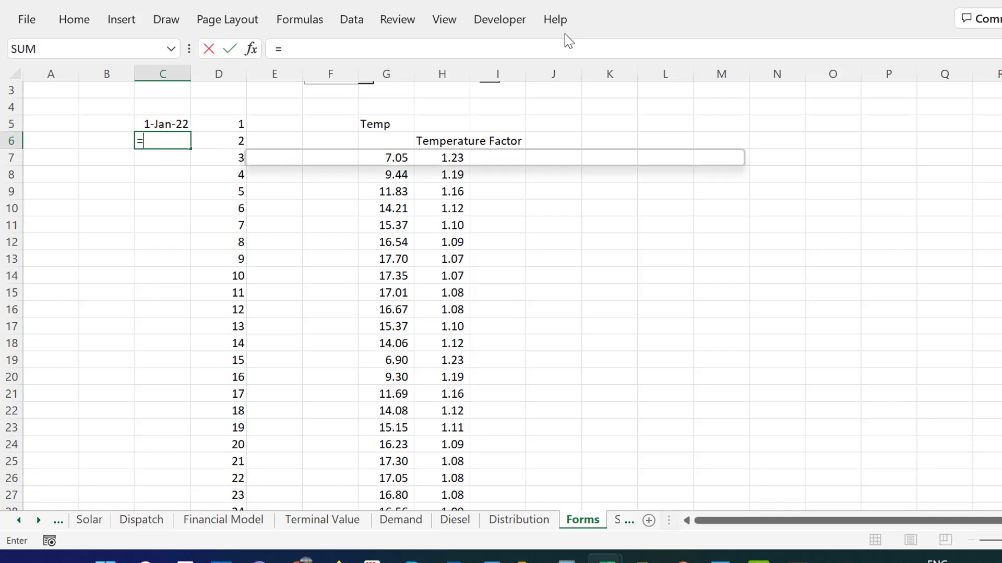
type("e")
key("Escape")
key("Escape")
type("=")
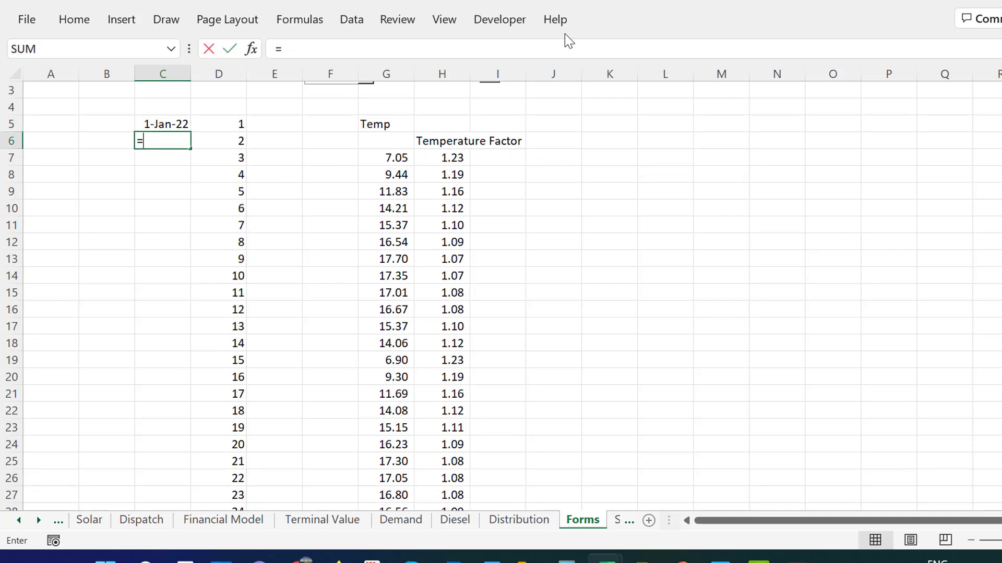
key("Up")
type("+")
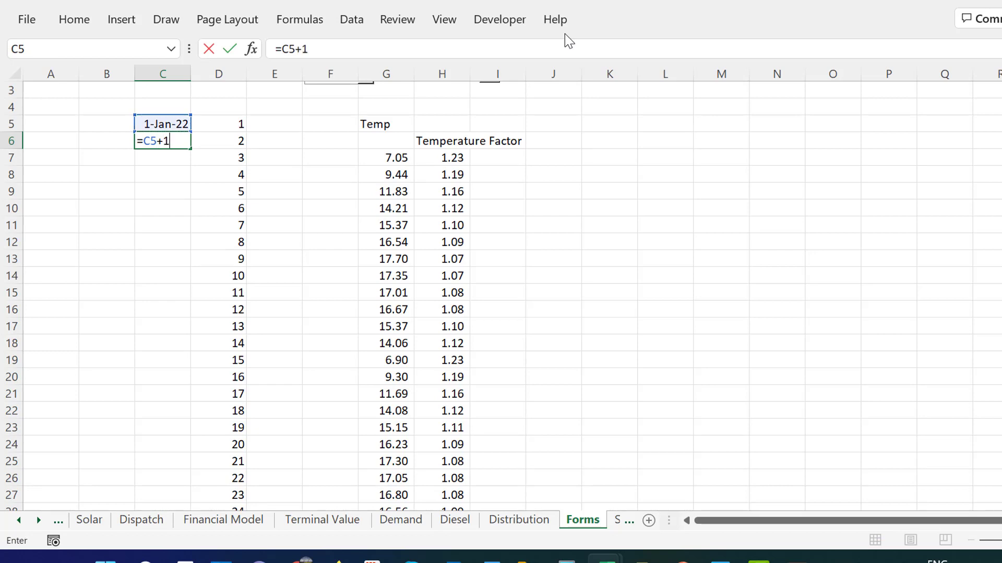
key("Return")
key("Up")
key("shift+Down")
key("shift+Down")
key("shift+Down")
key("shift+Down")
key("shift+Down")
key("shift+Down")
key("shift+Down")
key("shift+Down")
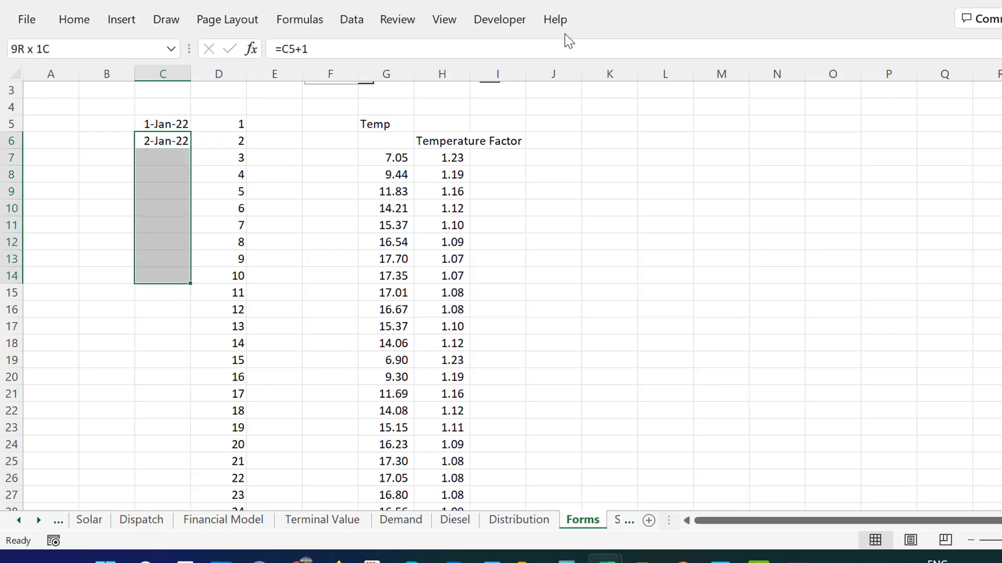
key("shift+Down")
key("shift+Down")
key("shift+Down")
key("shift+Down")
key("shift+Down")
key("shift+Down")
key("shift+Down")
key("shift+Down")
key("shift+Down")
key("shift+Down")
key("shift+Down")
key("shift+Down")
key("shift+Down")
key("shift+Down")
key("shift+Down")
key("shift+Down")
key("shift+Down")
key("shift+Down")
key("shift+Down")
key("shift+Down")
key("shift+Down")
key("shift+Down")
key("shift+Down")
key("shift+Down")
key("shift+Down")
key("shift+Down")
key("shift+Down")
key("shift+Down")
key("shift+Down")
key("shift+Down")
key("shift+Down")
key("shift+Down")
key("shift+Down")
key("shift+Down")
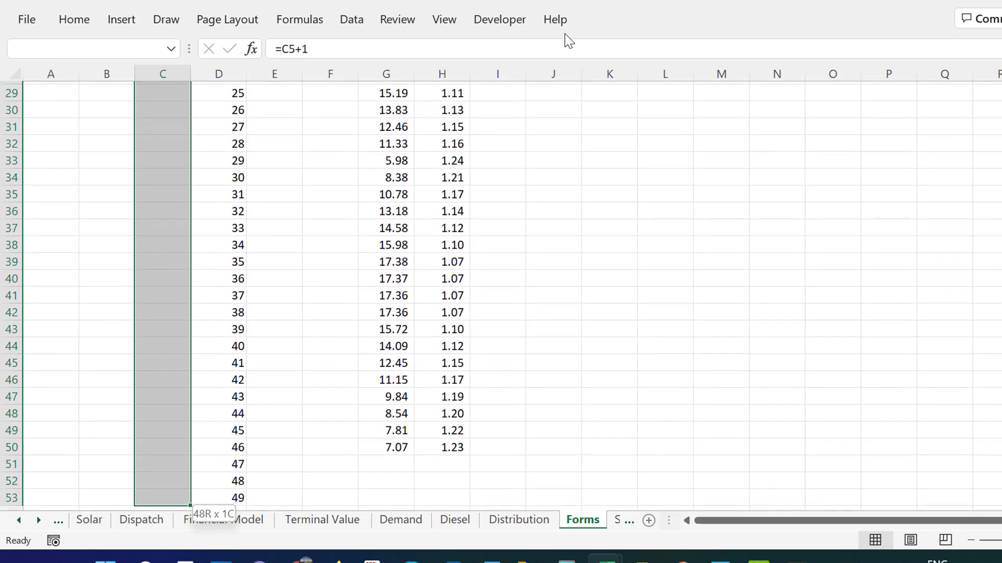
key("ctrl+Down")
key("Up")
Fill the date formula in C6 down column C beside all the day numbers, through row 369.
key("ctrl+Up")
key("Up")
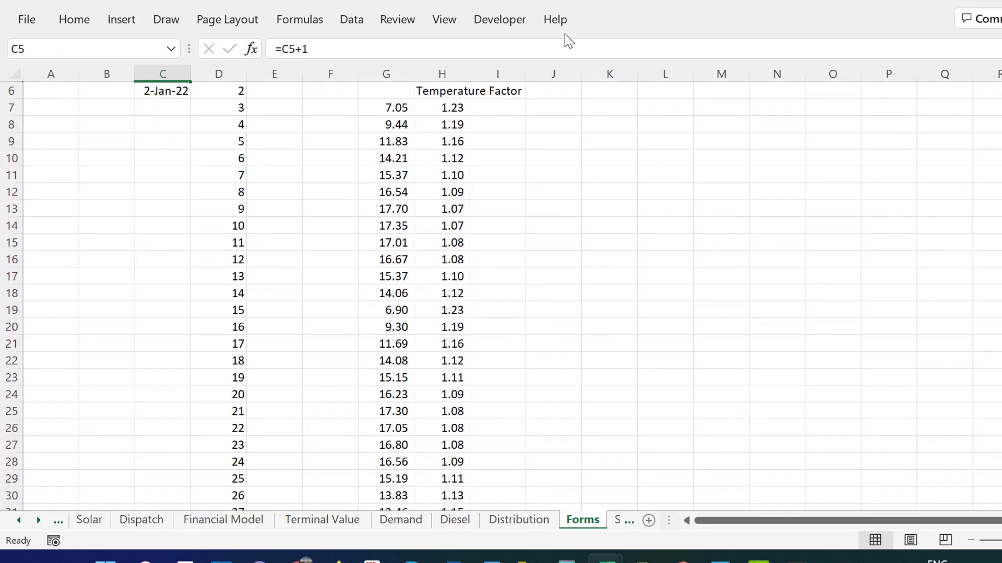
key("Down")
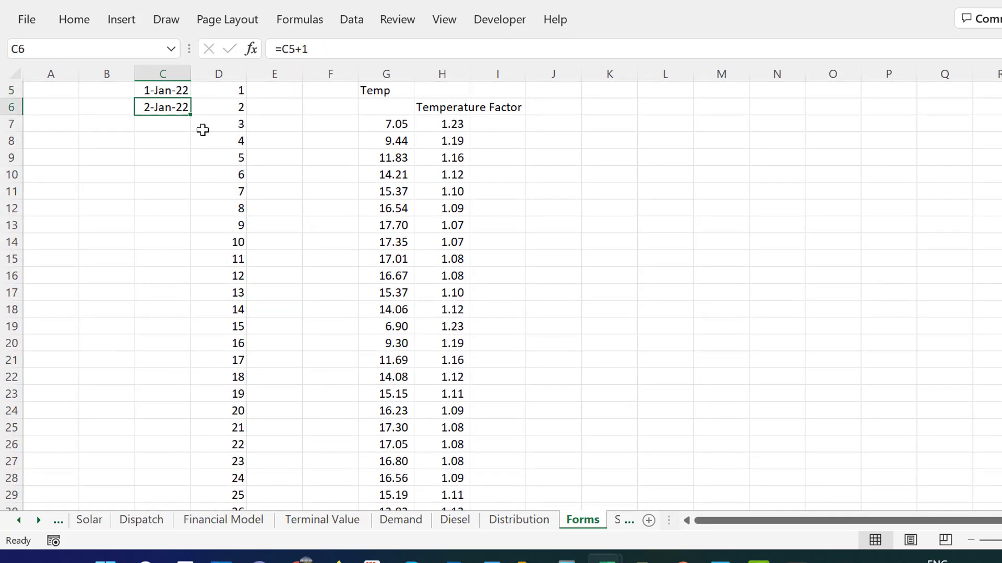
double_click(191, 114)
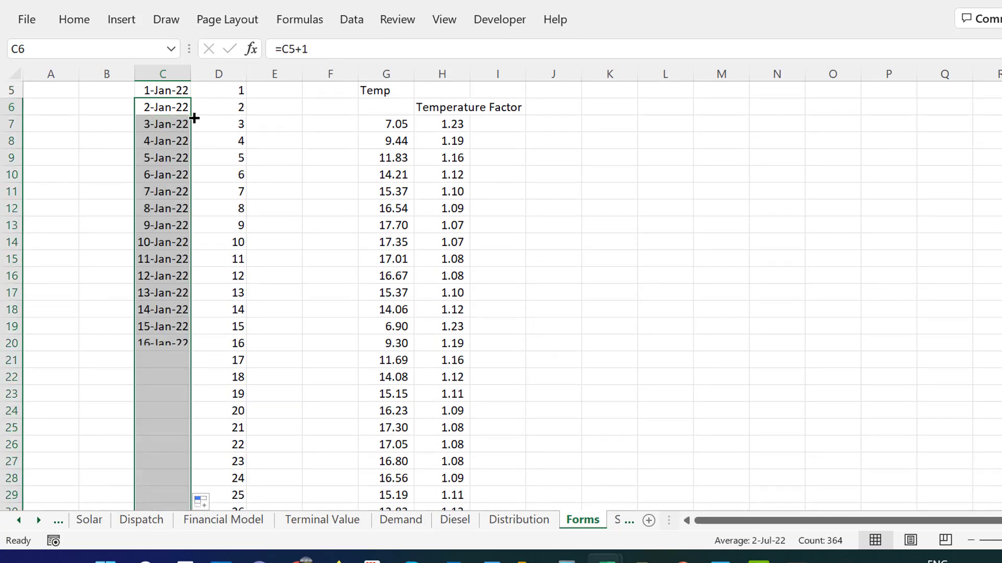
Duplicate the day-number drop-down control and place the copy at D2.
key("Up")
key("Up")
key("Up")
key("Up")
key("Up")
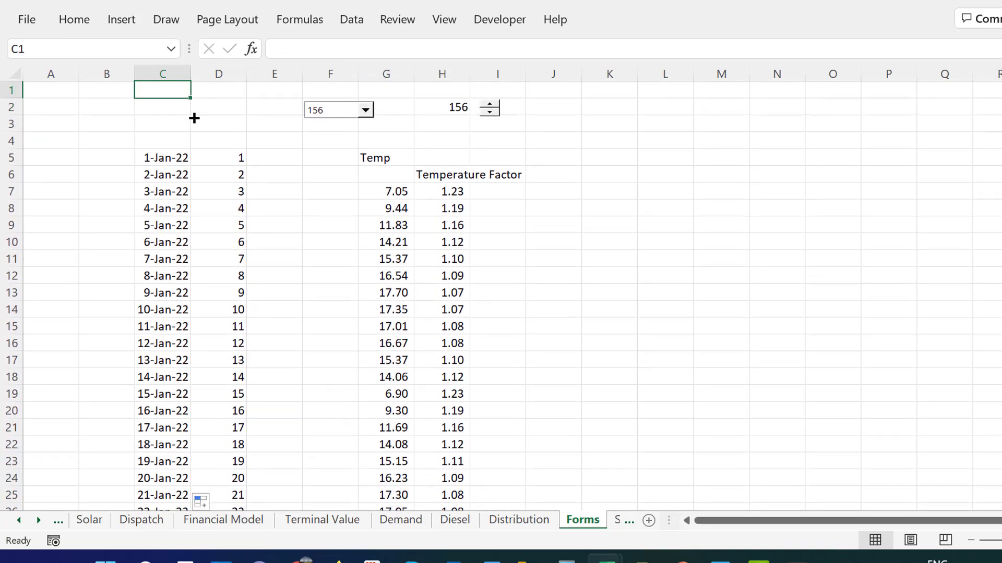
right_click(320, 112)
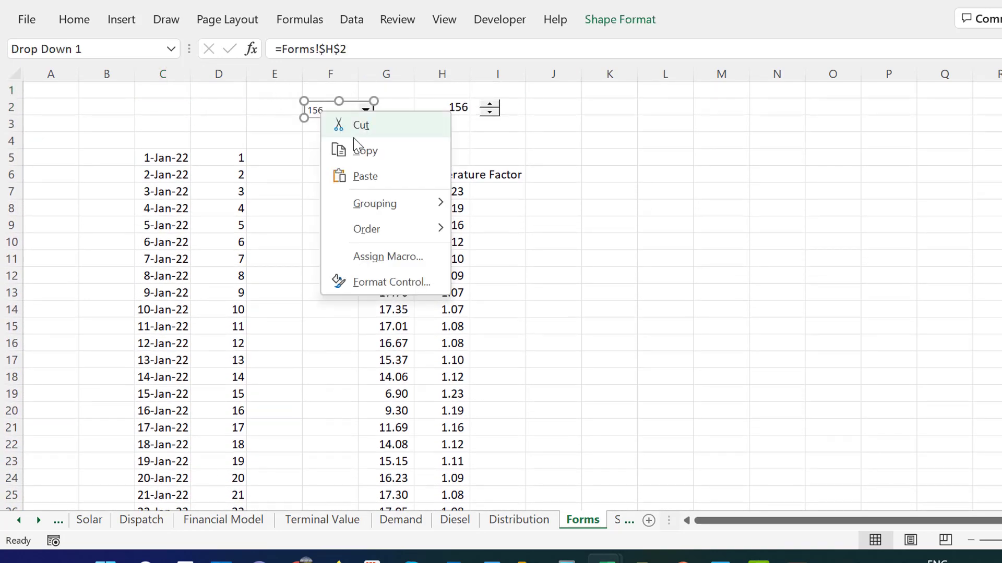
left_click(362, 150)
left_click(219, 111)
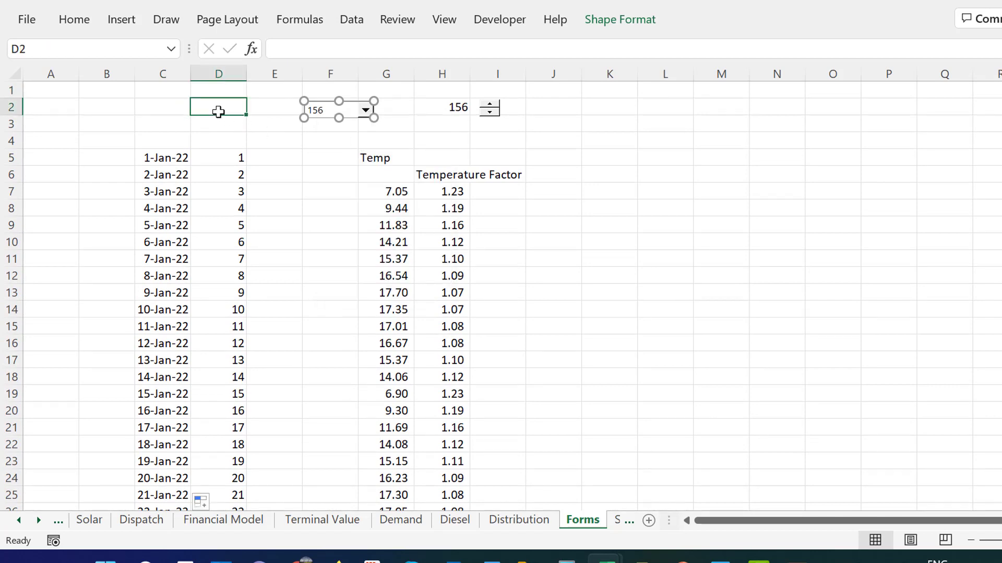
key("ctrl+v")
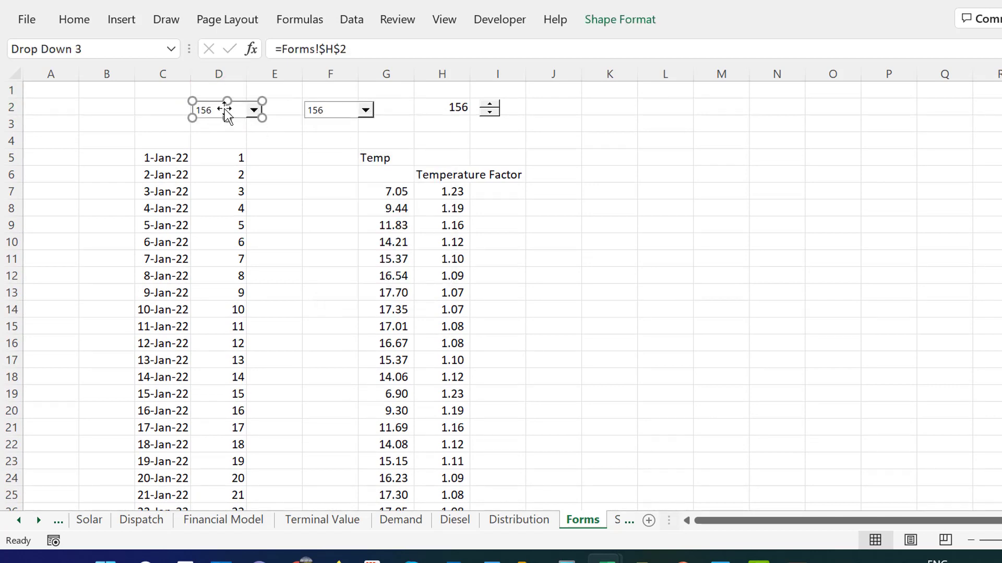
Set the copied drop-down's input range to the date list $C$5:$C$369.
right_click(226, 108)
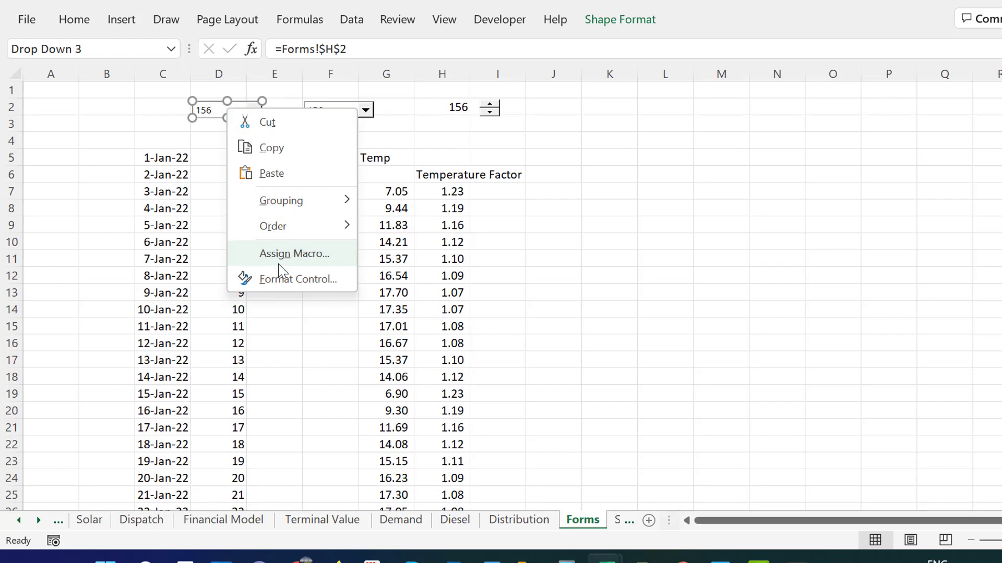
left_click(263, 278)
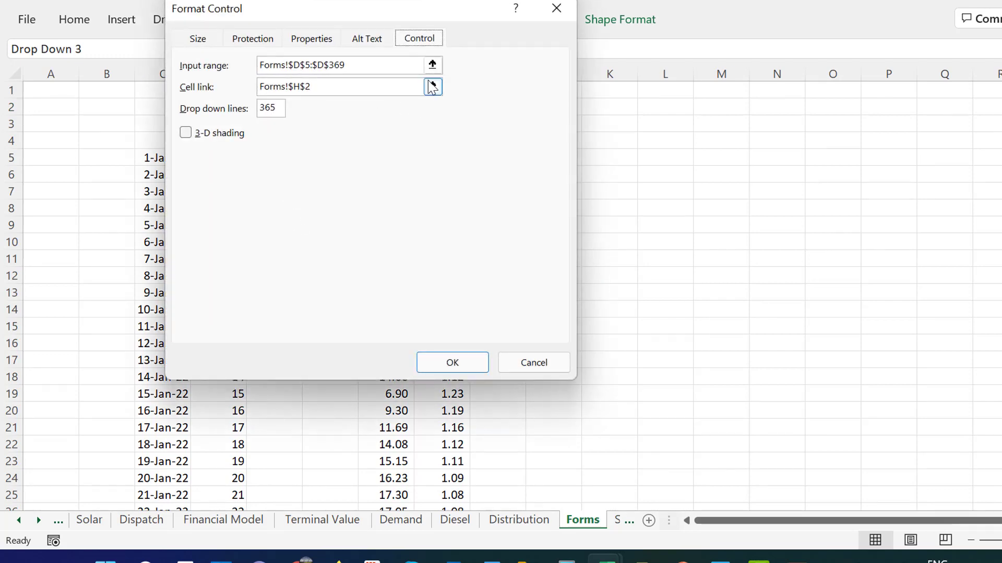
left_click(432, 65)
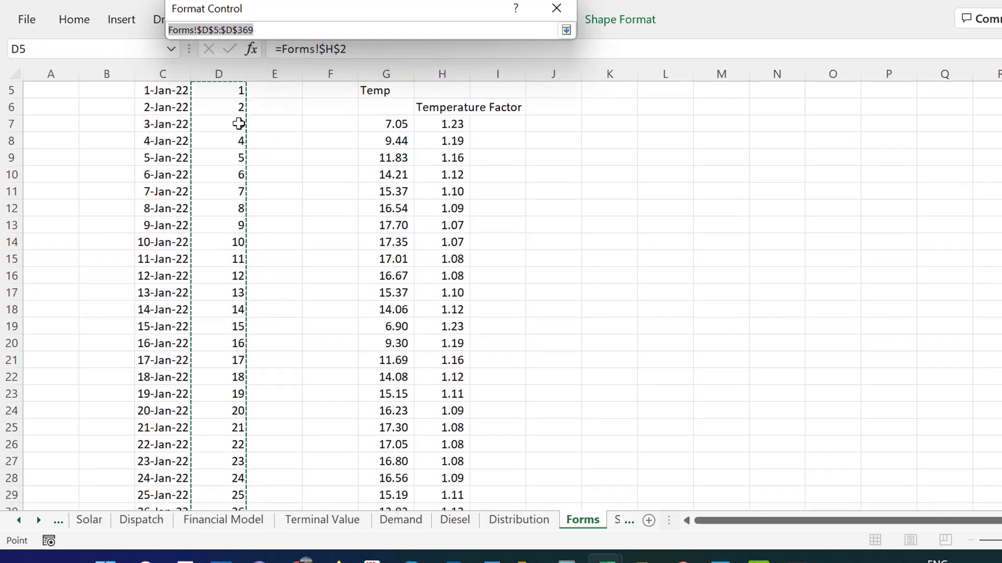
left_click(175, 84)
left_click_drag(174, 85, 161, 481)
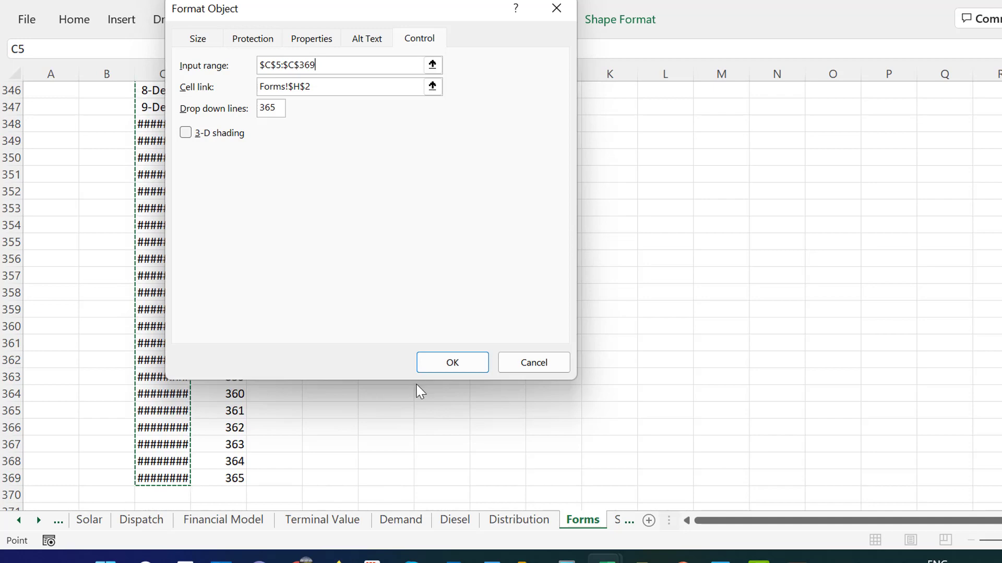
left_click(469, 362)
left_click(328, 251)
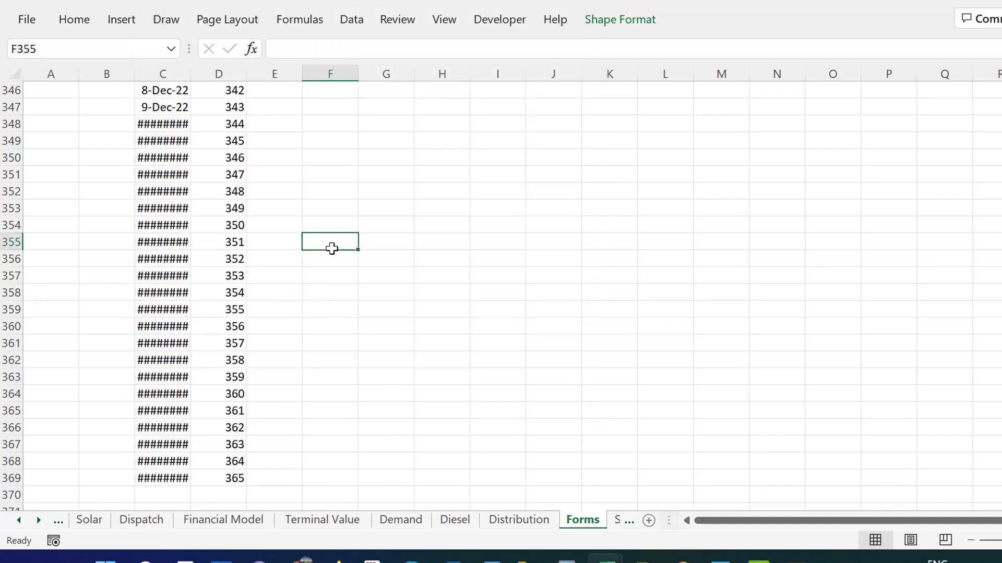
Widen column C to fit the full dates, and pick 9-Jun-22 in the new date drop-down.
left_click_drag(191, 76, 204, 77)
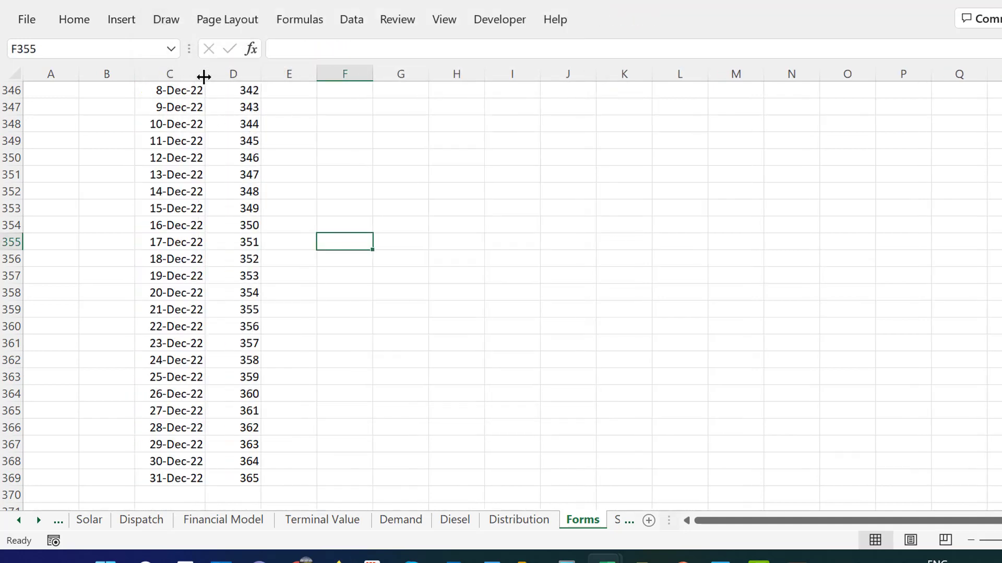
key("Up")
key("Up")
key("ctrl+Up")
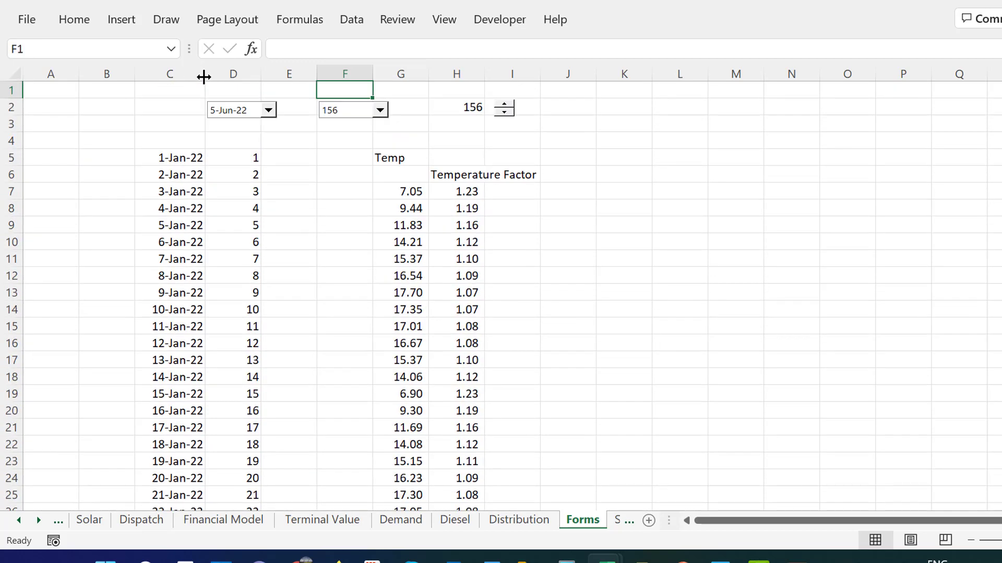
left_click(234, 110)
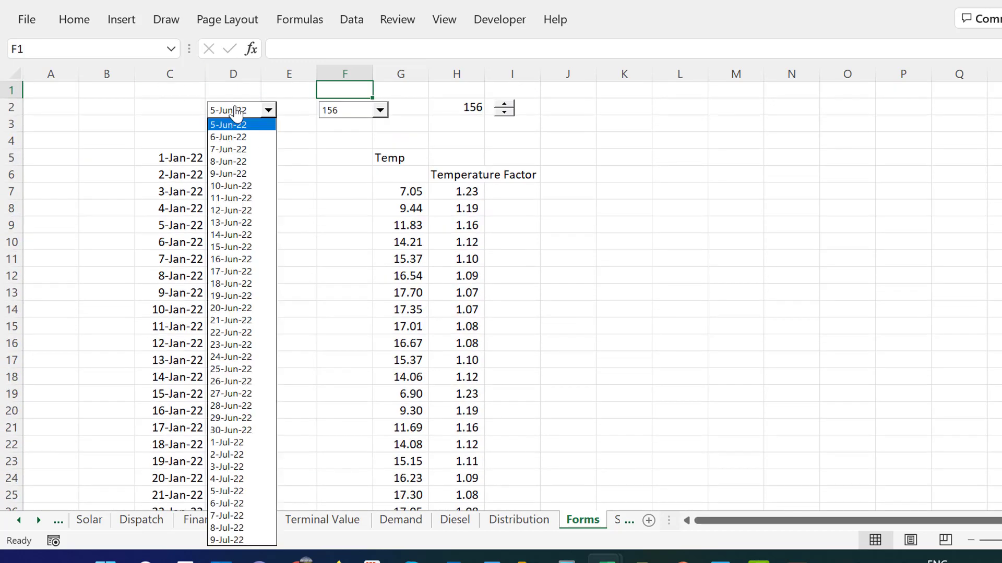
left_click(233, 176)
right_click(232, 178)
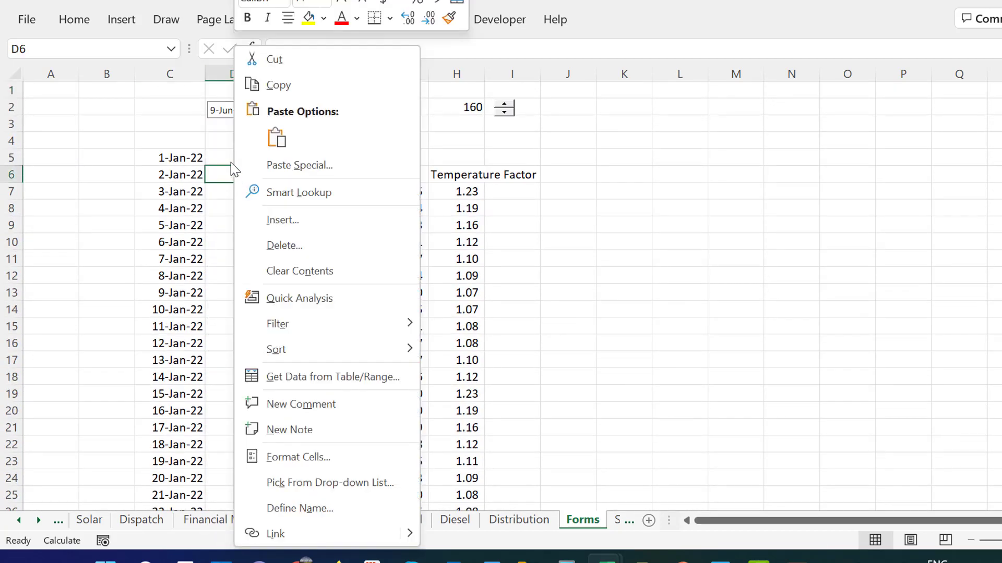
key("Escape")
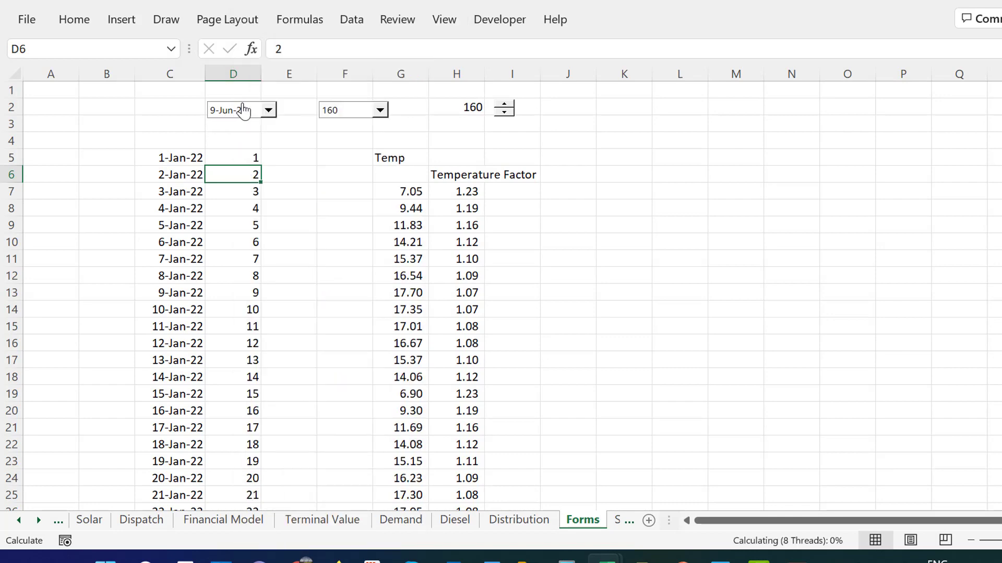
Set the date drop-down's input range to Forms!$C$5:$C$369 so that it includes the sheet name.
right_click(242, 102)
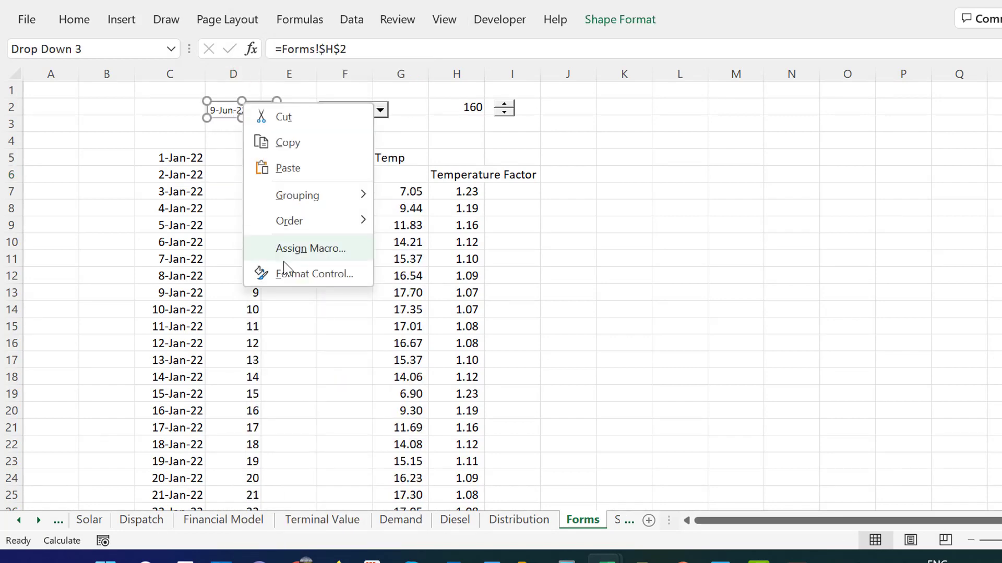
left_click(290, 275)
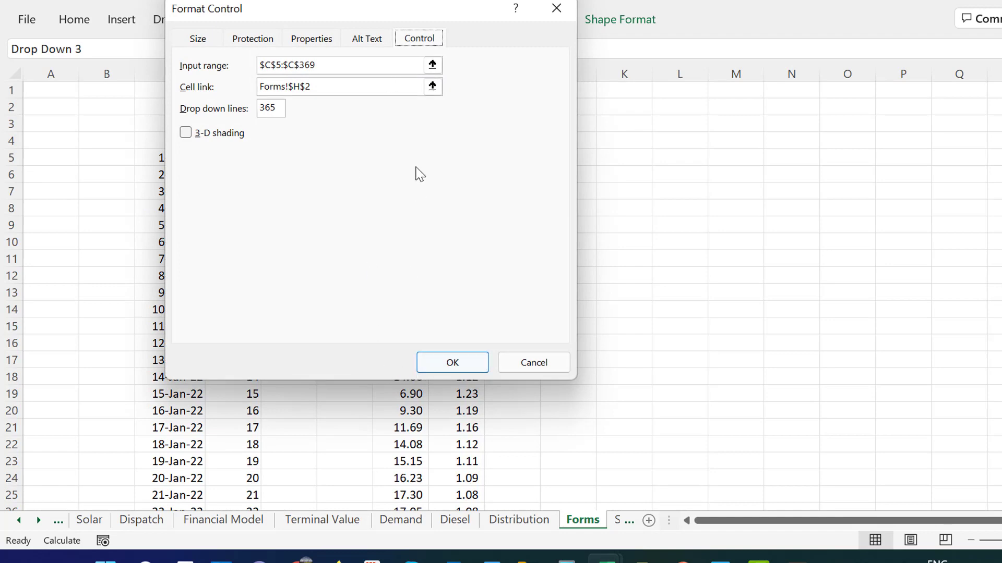
left_click(432, 65)
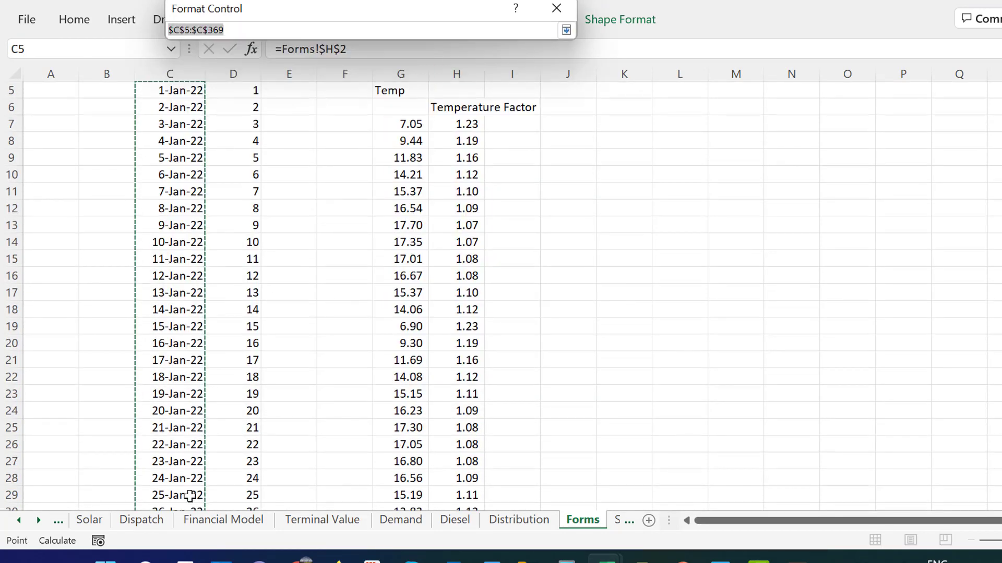
left_click(514, 520)
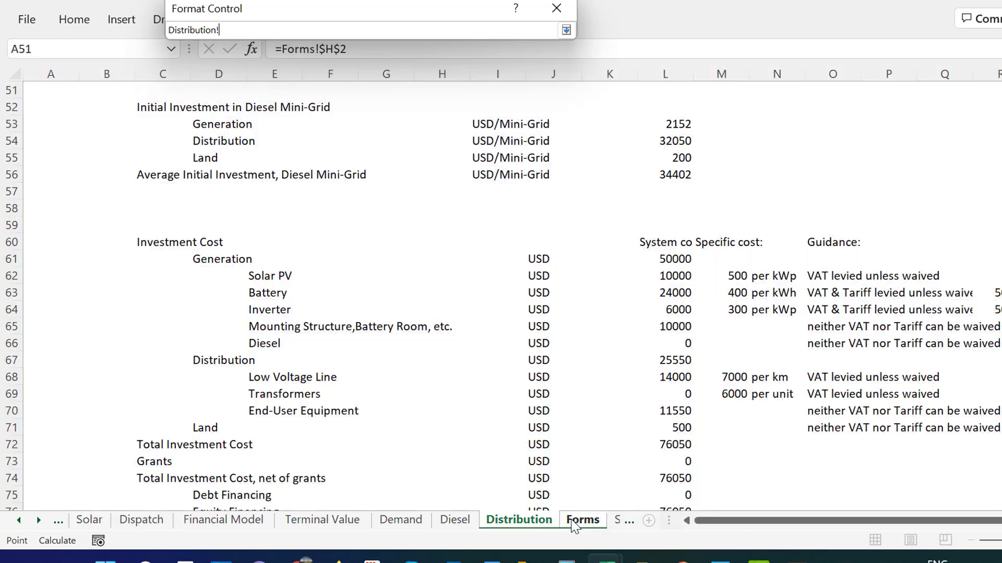
left_click(582, 520)
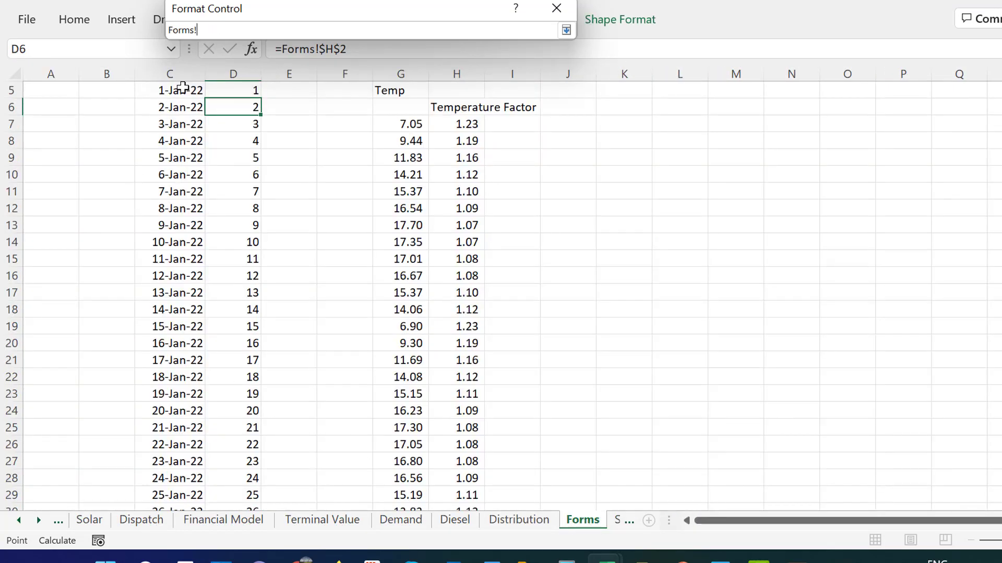
left_click_drag(175, 90, 179, 462)
key("Return")
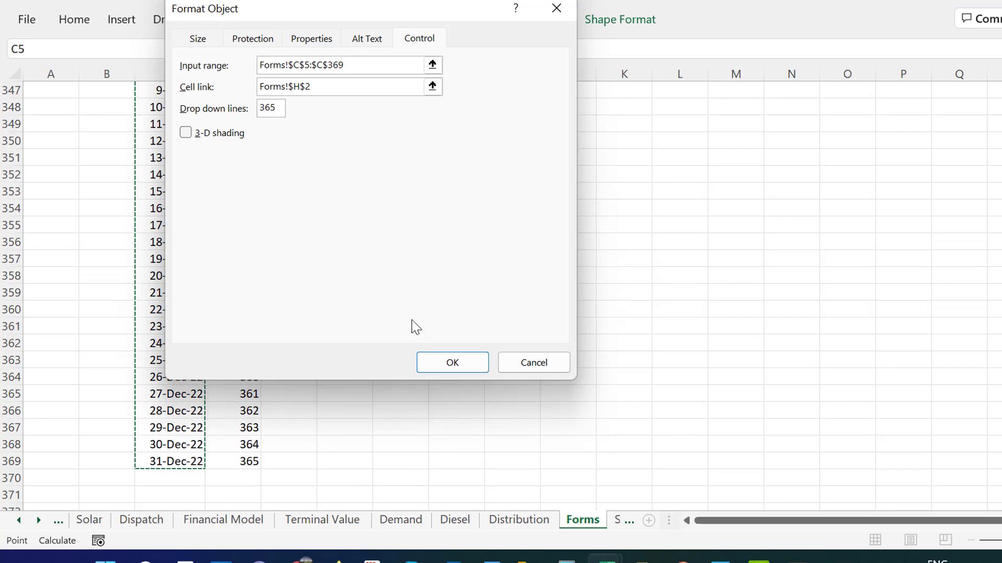
left_click(449, 364)
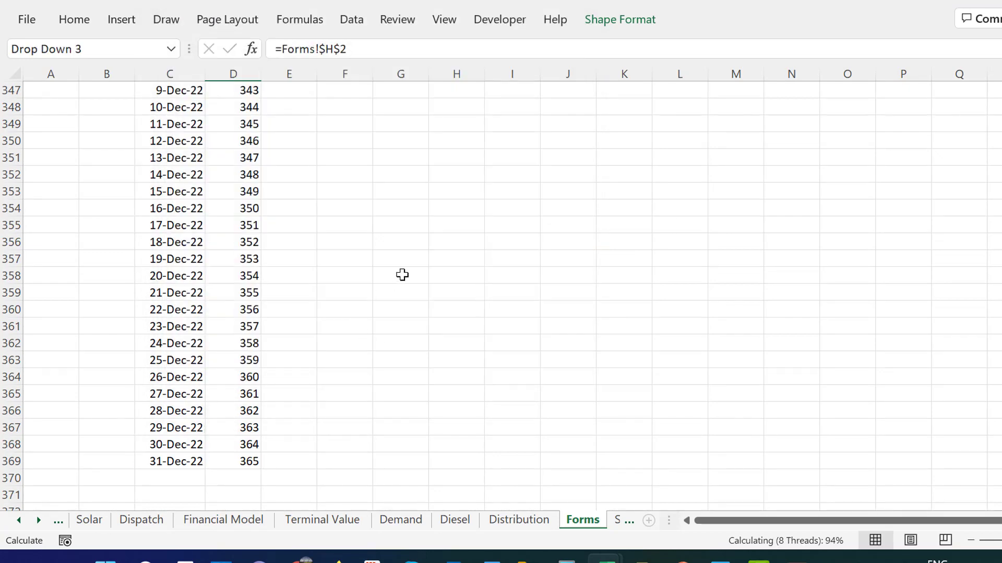
Copy the date drop-down control at the top of the Forms sheet.
left_click(403, 275)
key("Page_Up")
key("Page_Up")
key("Page_Up")
key("Page_Up")
key("Page_Up")
key("Page_Up")
key("Page_Up")
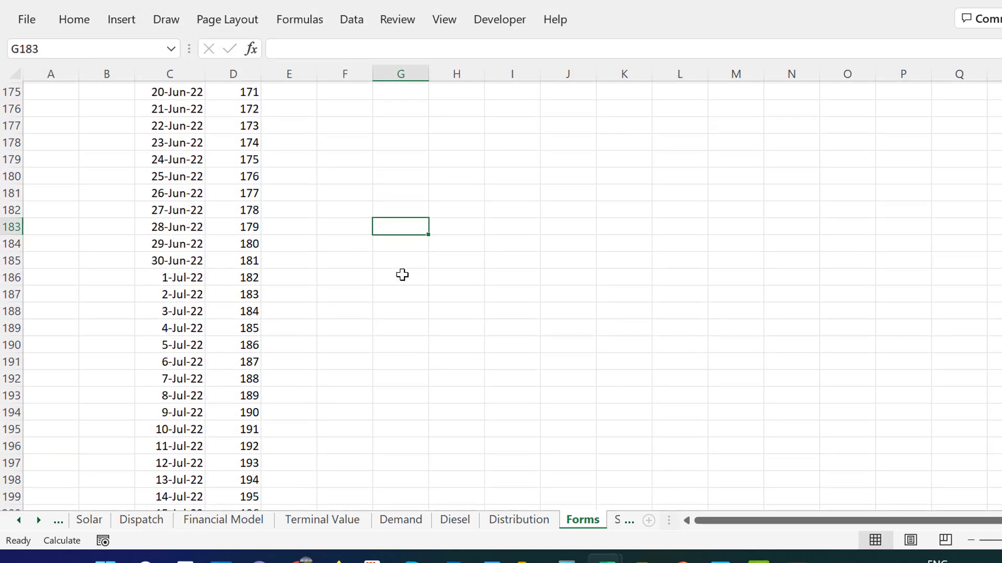
scroll(402, 275, "up", 20)
left_click(402, 275)
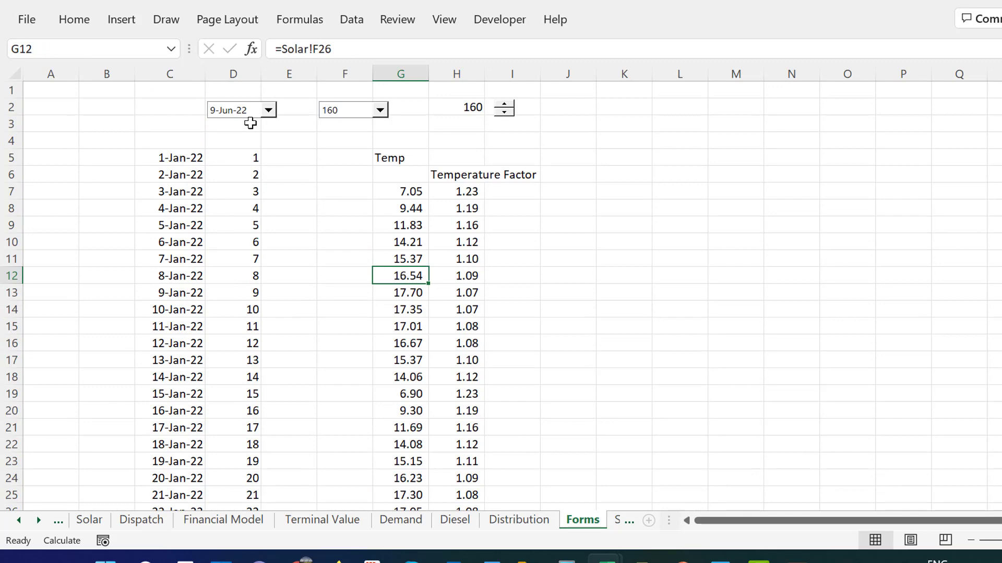
right_click(244, 118)
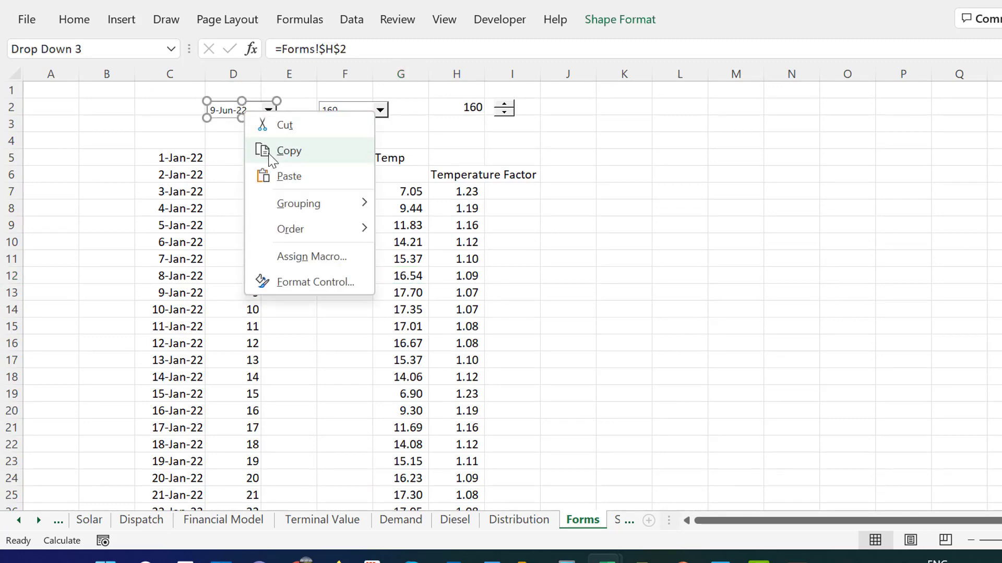
left_click(270, 150)
Paste the date drop-down at D3 on the Summary sheet and cut the day-number drop-down beside Day of Year Displayed.
key("ctrl+Page_Up")
key("ctrl+Page_Up")
key("ctrl+Page_Up")
key("ctrl+Page_Up")
key("ctrl+Page_Up")
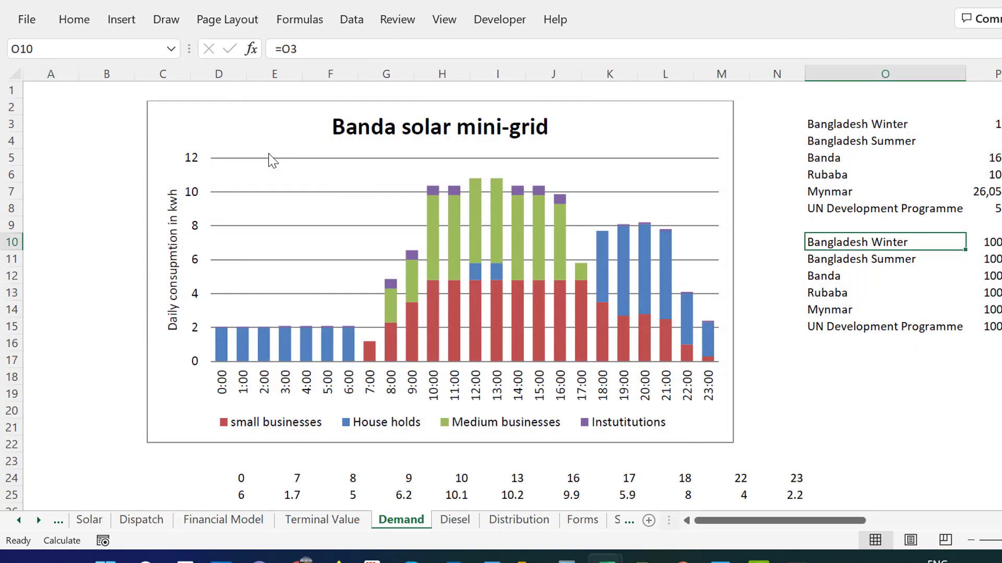
key("ctrl+Page_Up")
key("ctrl+Page_Up")
key("ctrl+Page_Up")
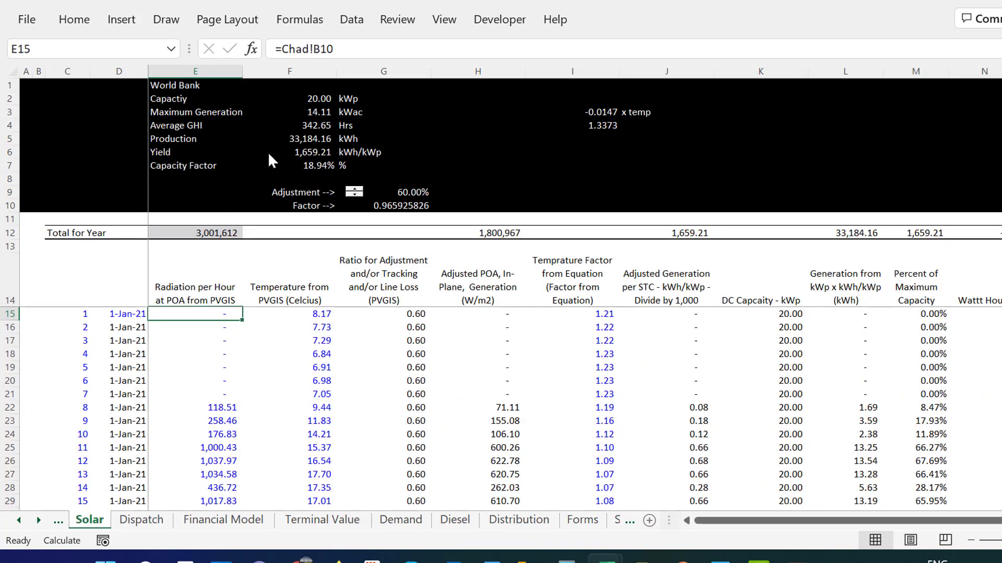
key("ctrl+Page_Up")
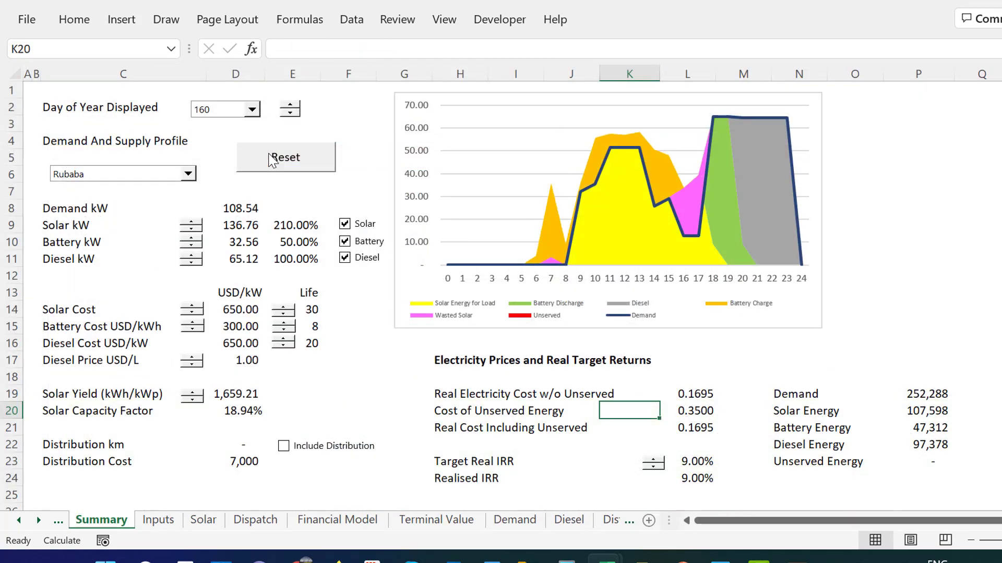
left_click(227, 126)
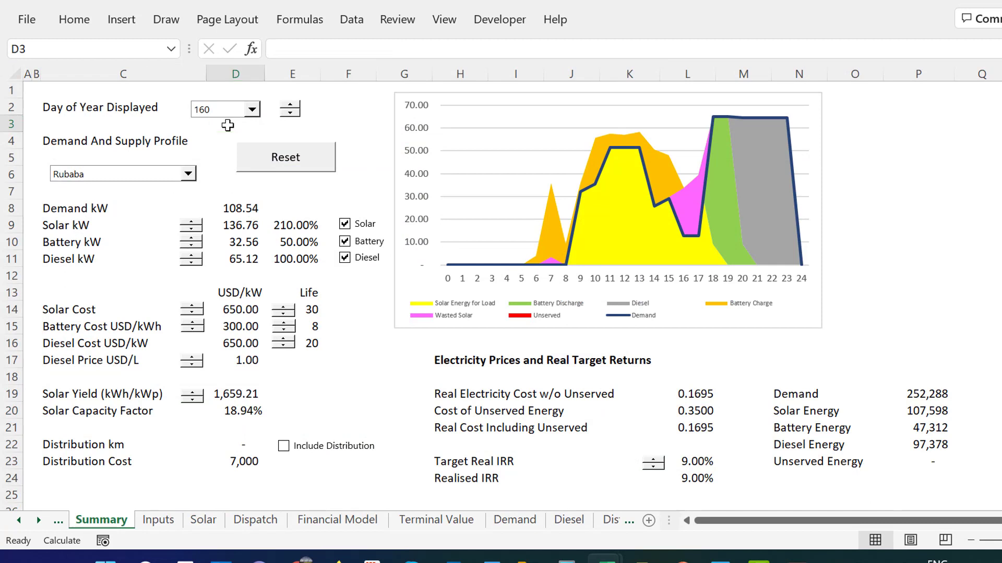
left_click(228, 125, "ctrl")
right_click(220, 108)
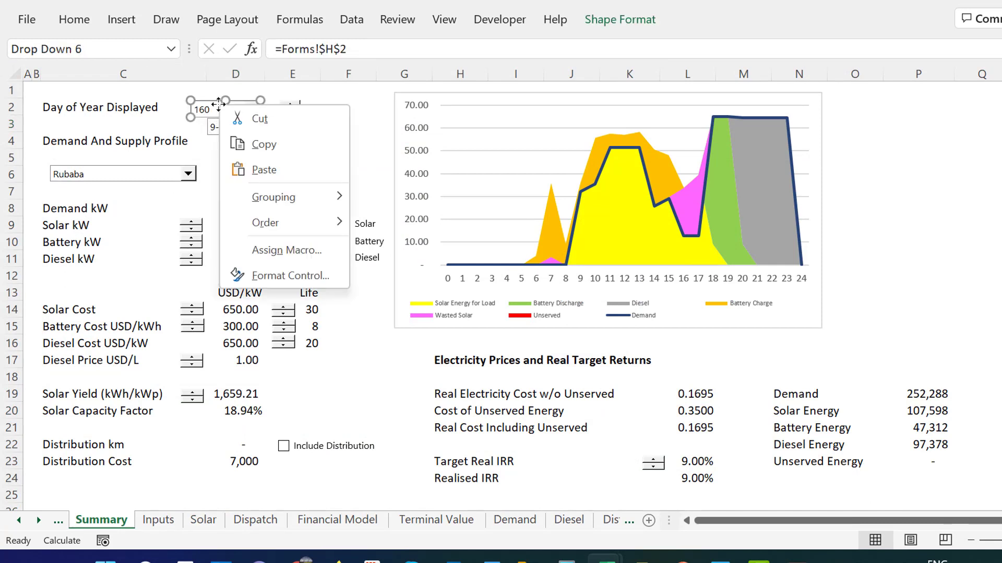
left_click(268, 119)
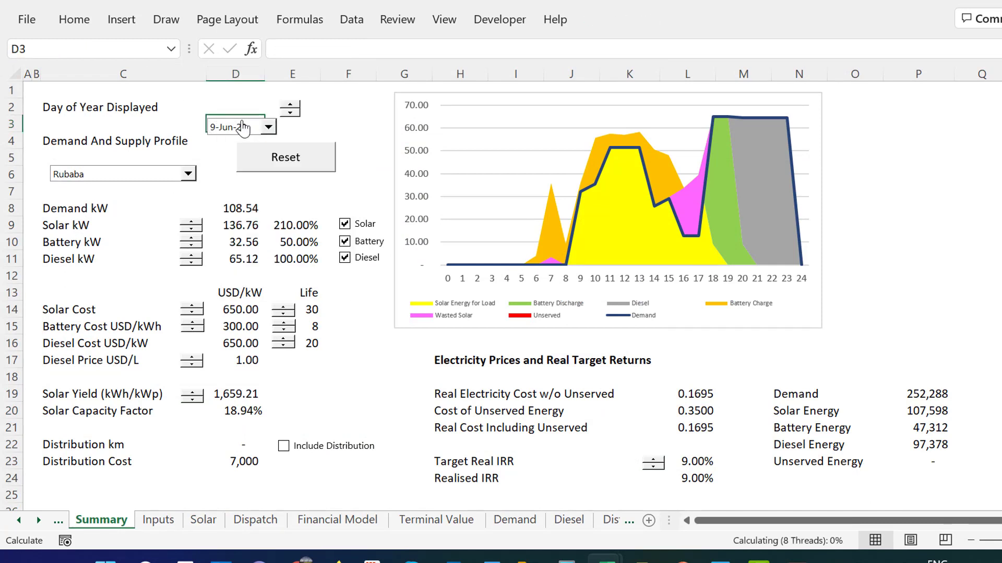
Move the pasted date drop-down up into row 2, beside the Day of Year Displayed label.
right_click(243, 127)
key("Escape")
left_click_drag(240, 118, 218, 113)
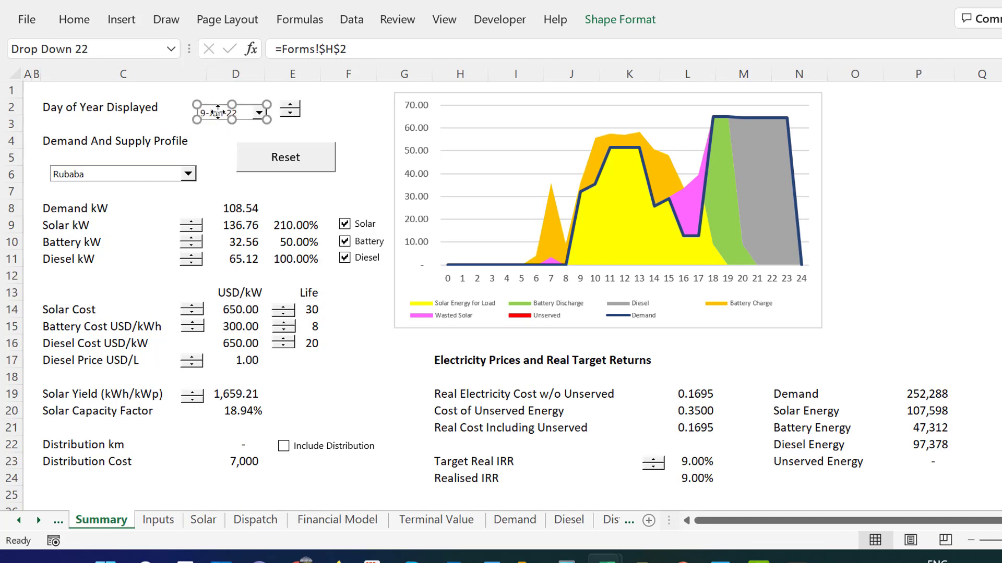
left_click(259, 124)
Choose 27-Jun-22 in the date drop-down beside Day of Year Displayed.
left_click(259, 113)
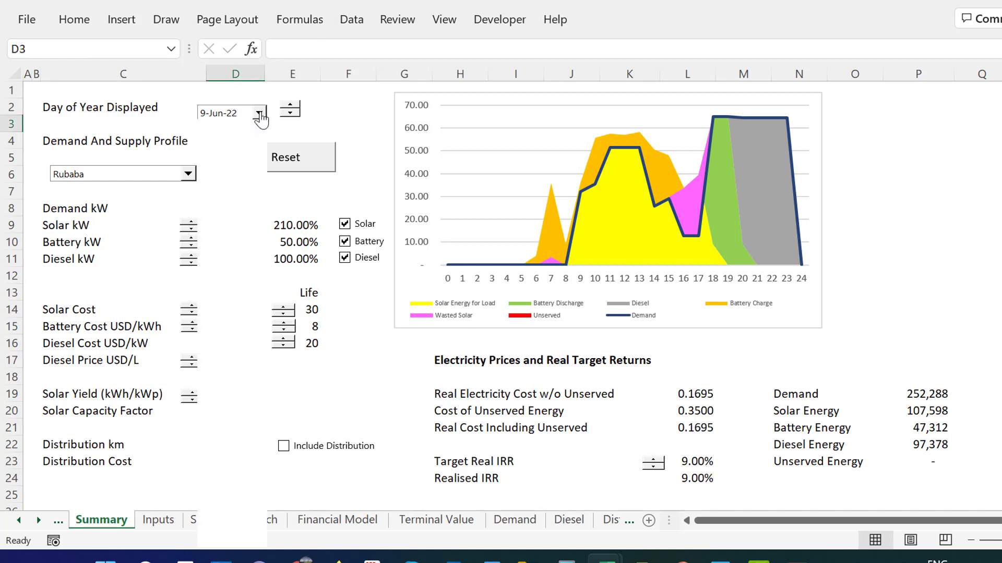
key("Down")
key("Down")
key("Down")
key("Down")
key("Down")
key("Down")
key("Down")
key("Down")
key("Down")
key("Down")
key("Down")
key("Down")
key("Down")
key("Down")
key("Down")
key("Down")
key("Down")
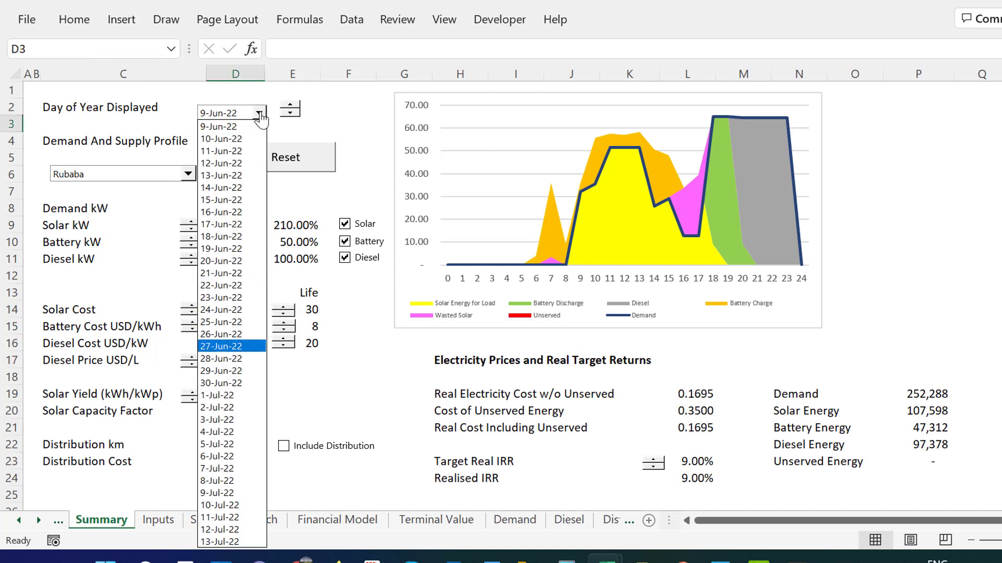
key("Return")
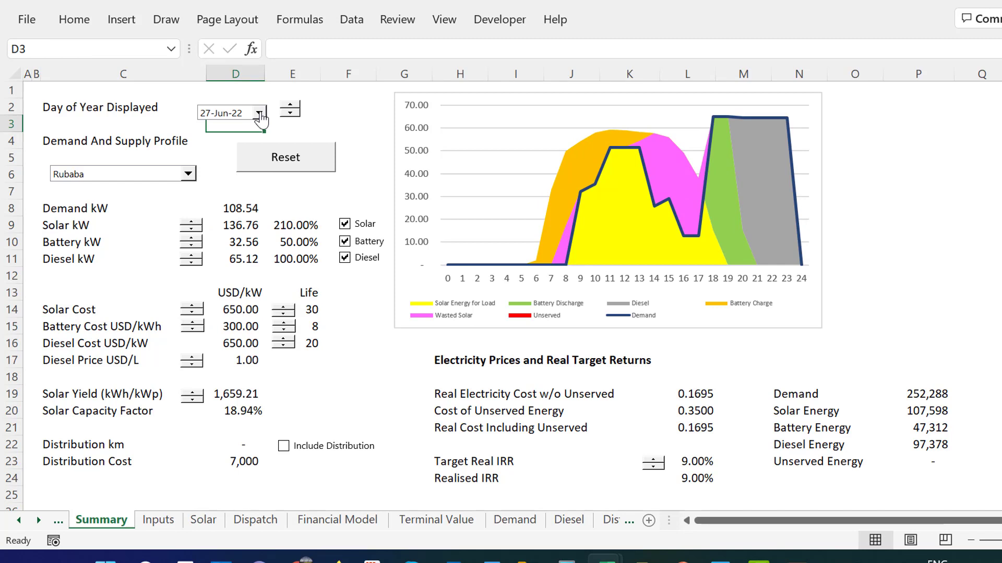
Choose 19-Jul-22 in the Summary sheet's date drop-down.
left_click(259, 113)
key("Down")
key("Down")
key("Down")
key("Down")
key("Down")
key("Down")
key("Down")
key("Down")
key("Down")
key("Down")
key("Down")
key("Down")
key("Down")
key("Down")
key("Down")
key("Down")
key("Down")
key("Down")
key("Down")
key("Down")
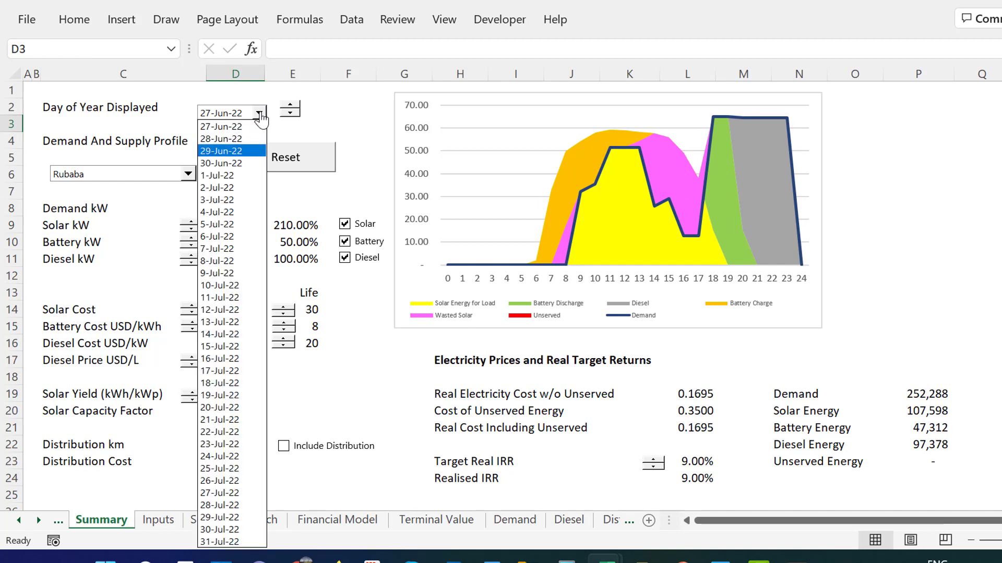
key("Escape")
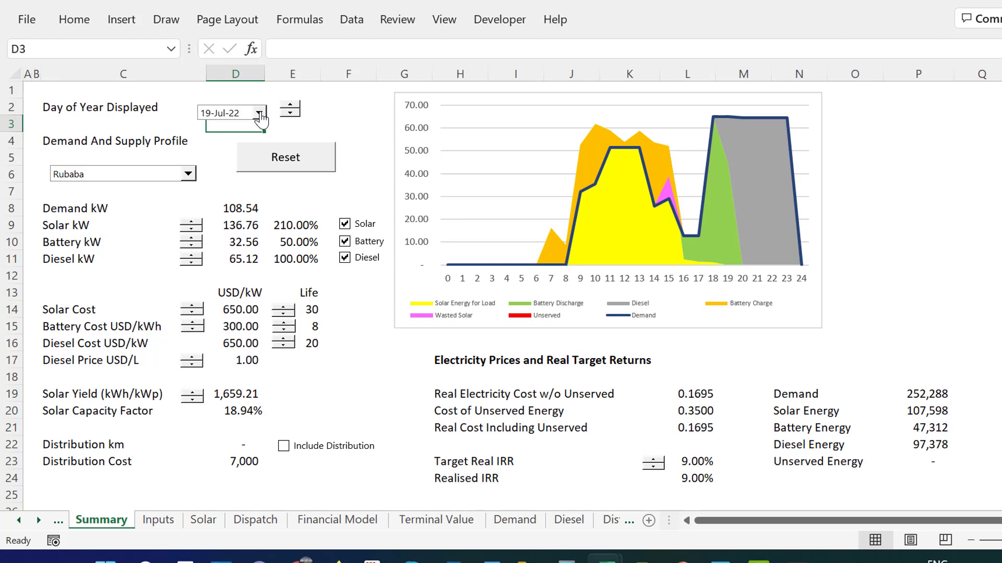
On the Forms sheet, enter =TEXT(C5,"ddddd") in E5 to give the weekday name of the first date.
key("ctrl+Page_Down")
key("ctrl+Page_Down")
key("ctrl+Page_Down")
key("ctrl+Page_Down")
key("ctrl+Page_Down")
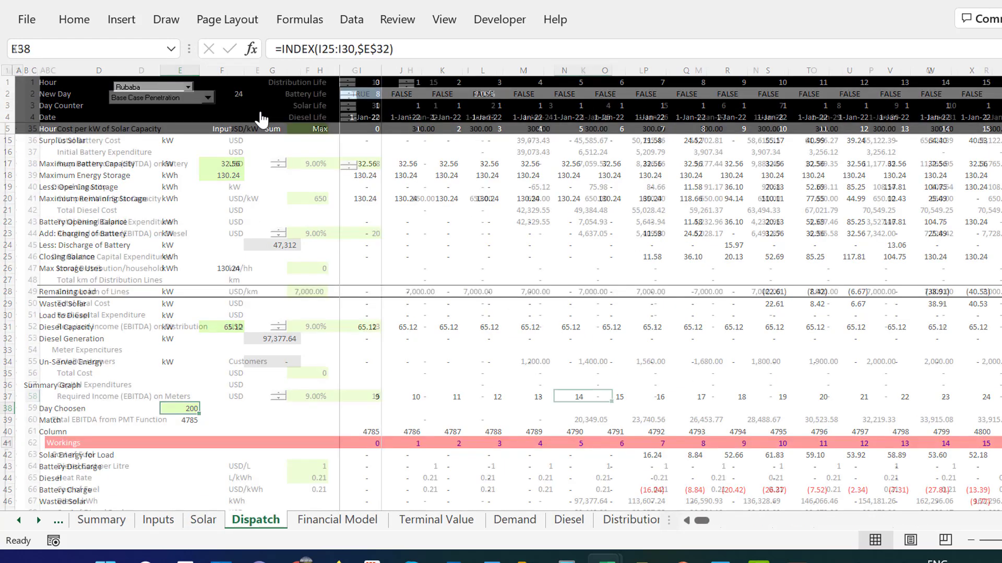
key("ctrl+Page_Down")
key("ctrl+Page_Down")
key("ctrl+Page_Down")
key("ctrl+Page_Down")
key("ctrl+Page_Down")
key("ctrl+Page_Down")
key("ctrl+Page_Down")
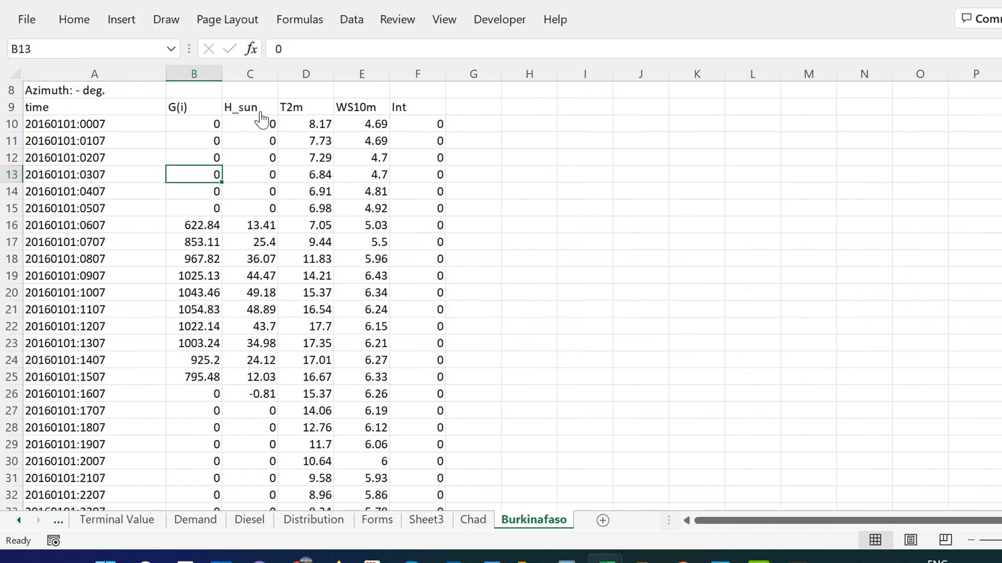
key("ctrl+Page_Up")
key("ctrl+Page_Up")
key("ctrl+Page_Up")
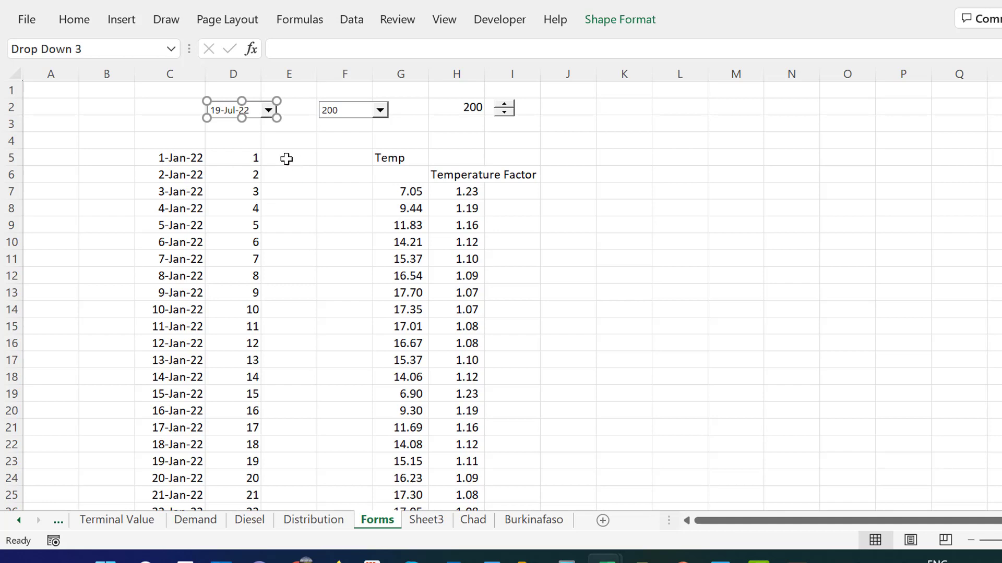
left_click(287, 159)
type("=te")
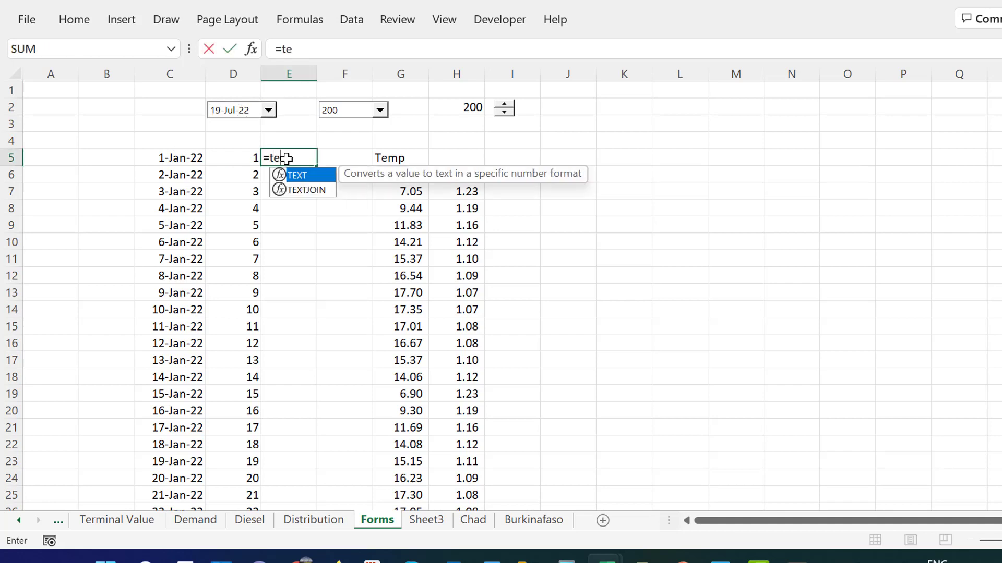
type("xt(")
key("Left")
key("Left")
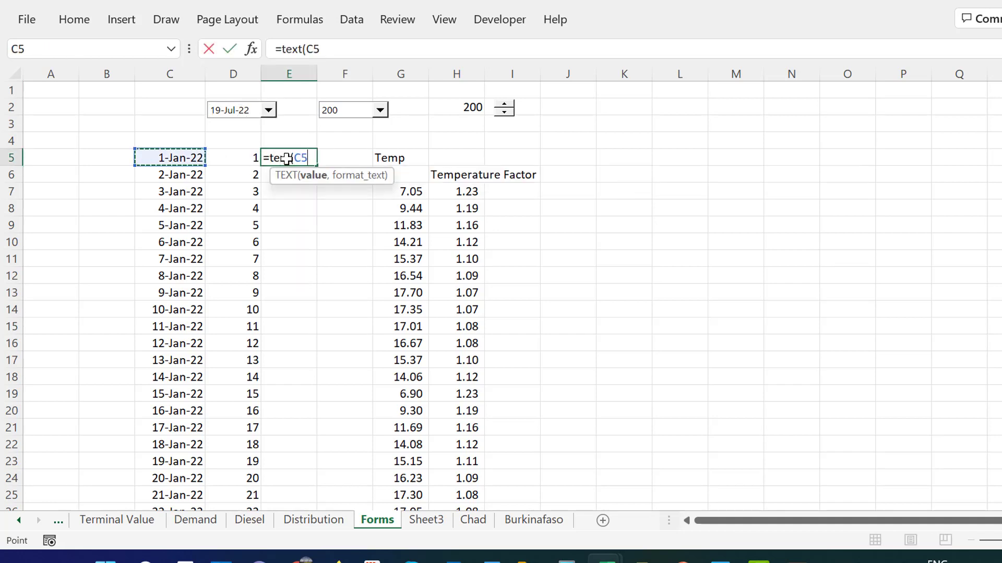
type(",\"")
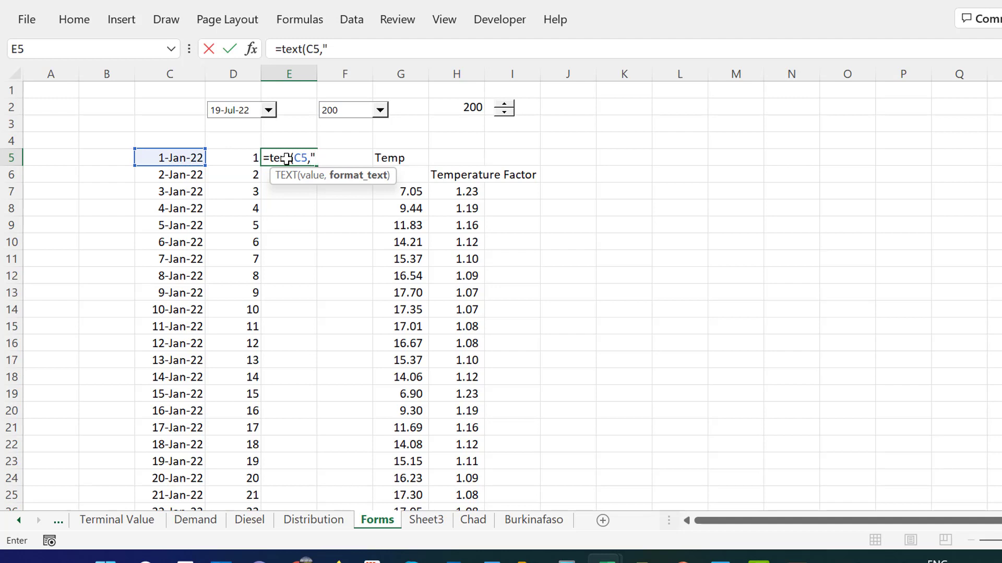
type("ddddd\"")
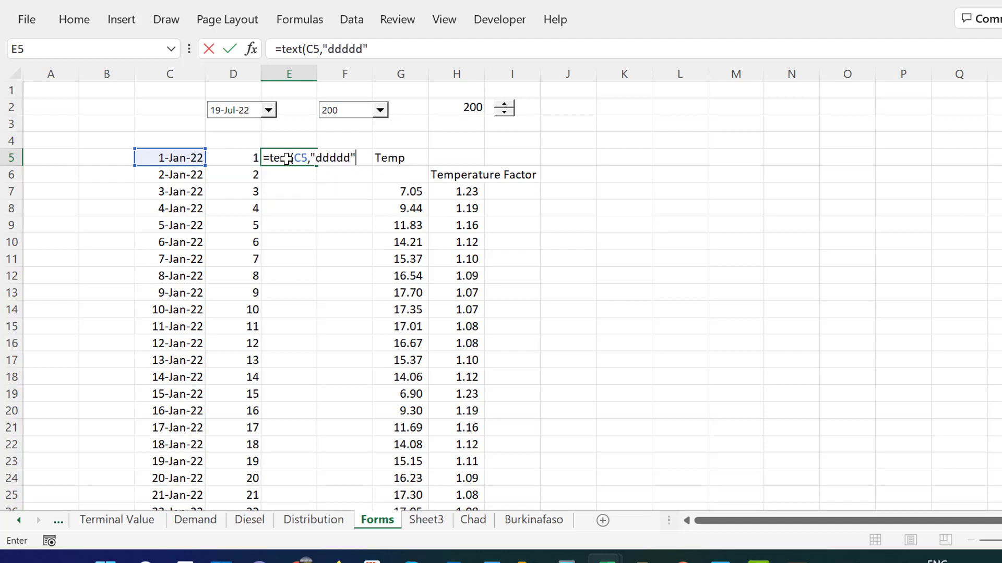
key("Return")
Fill the weekday formula in E5 down alongside the whole daily date list.
left_click(287, 158)
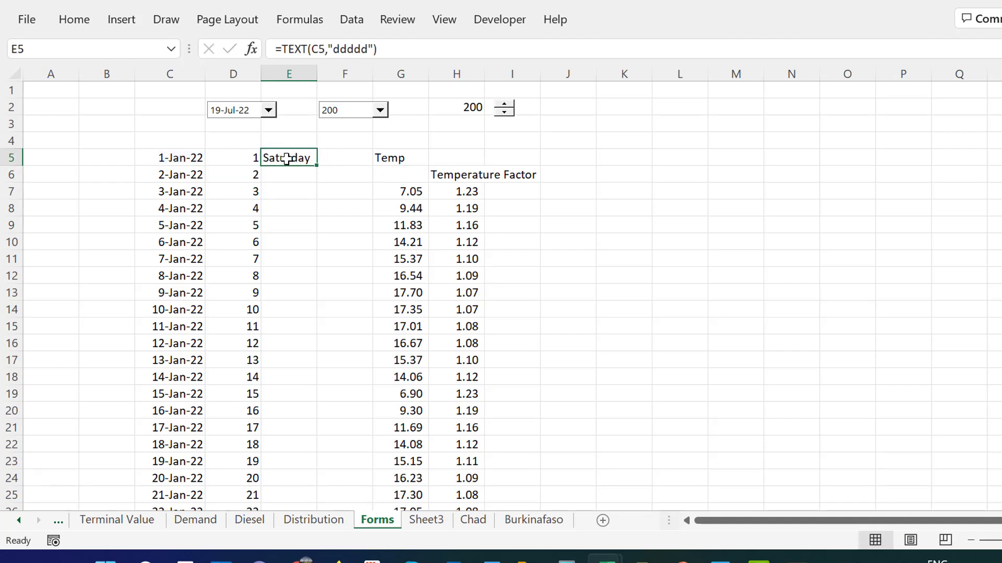
double_click(316, 167)
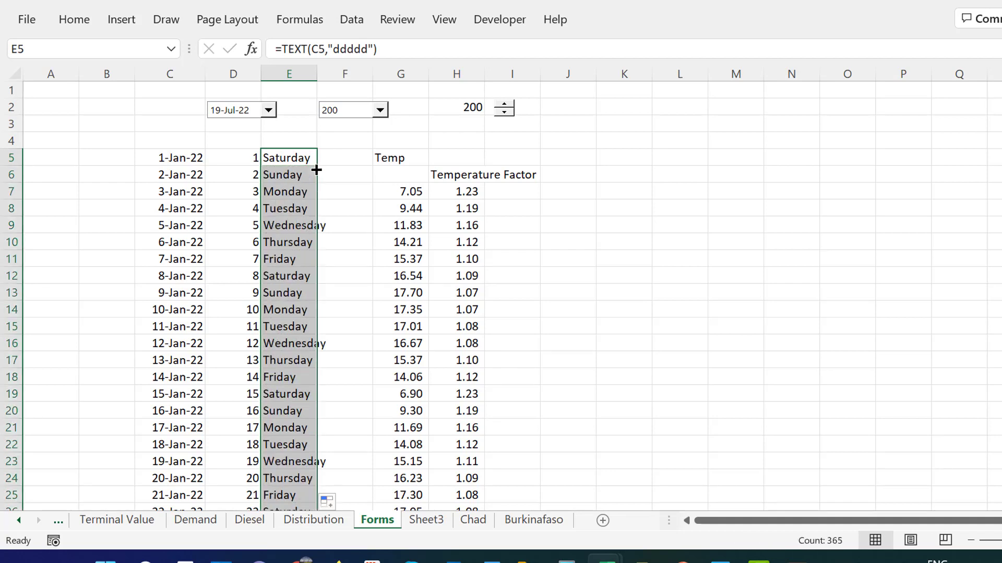
key("Left")
key("Left")
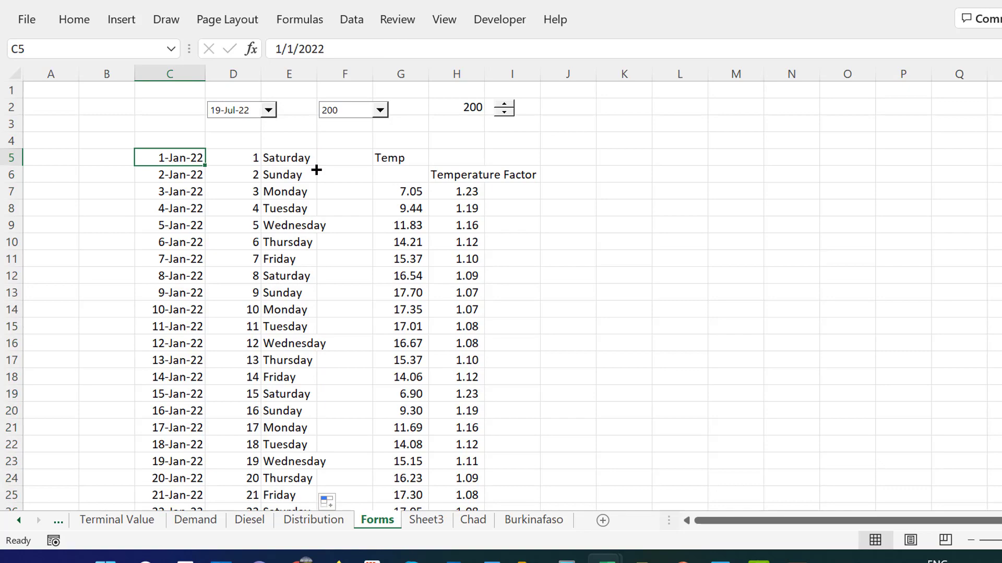
Look back through the model sheets to Solar, and examine the Day Choosen cell E38 on Dispatch.
key("ctrl+Page_Up")
key("ctrl+Page_Up")
key("ctrl+Page_Up")
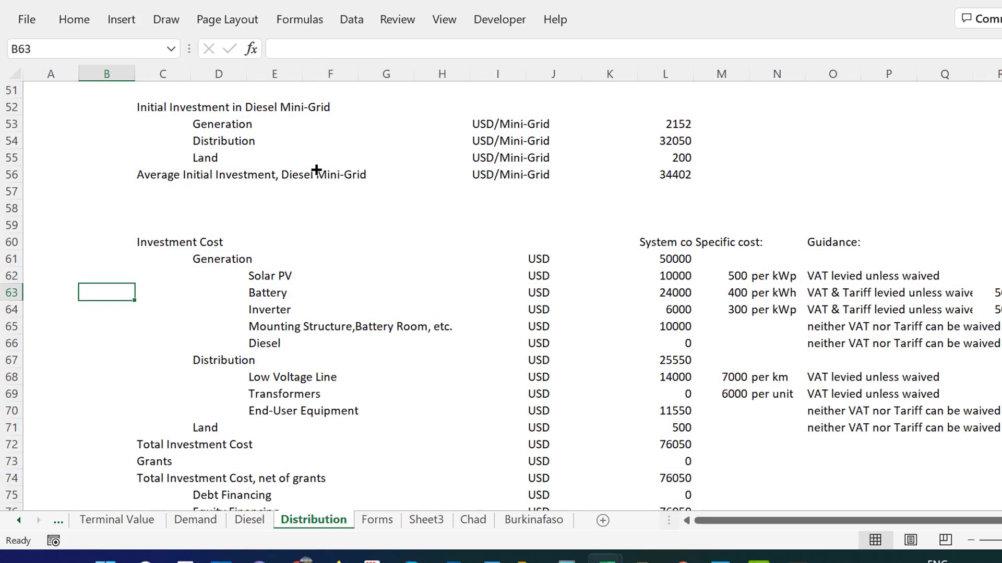
key("ctrl+Page_Up")
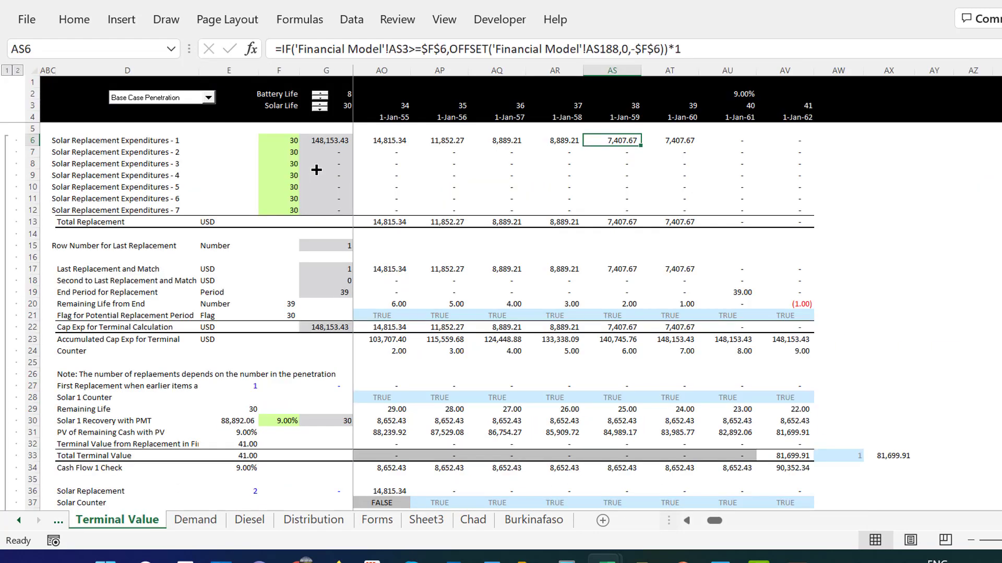
key("ctrl+Page_Up")
key("ctrl+Page_Up")
key("ctrl+Page_Up")
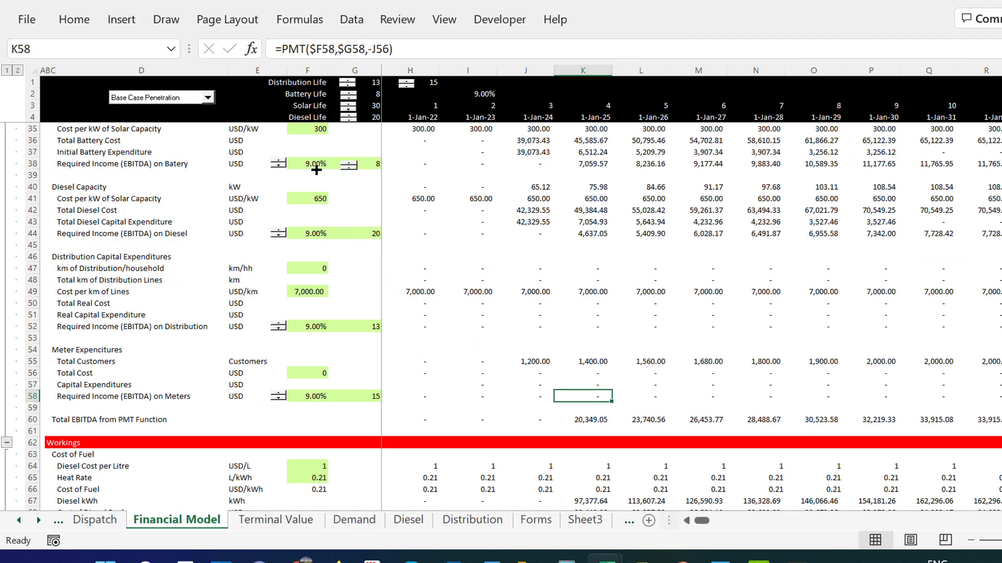
key("ctrl+Page_Up")
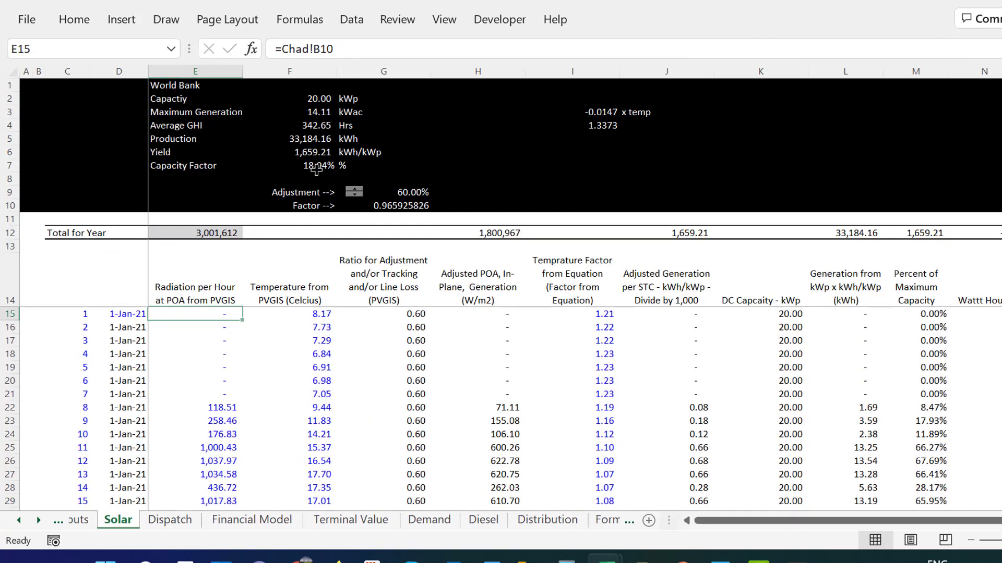
key("ctrl+Page_Down")
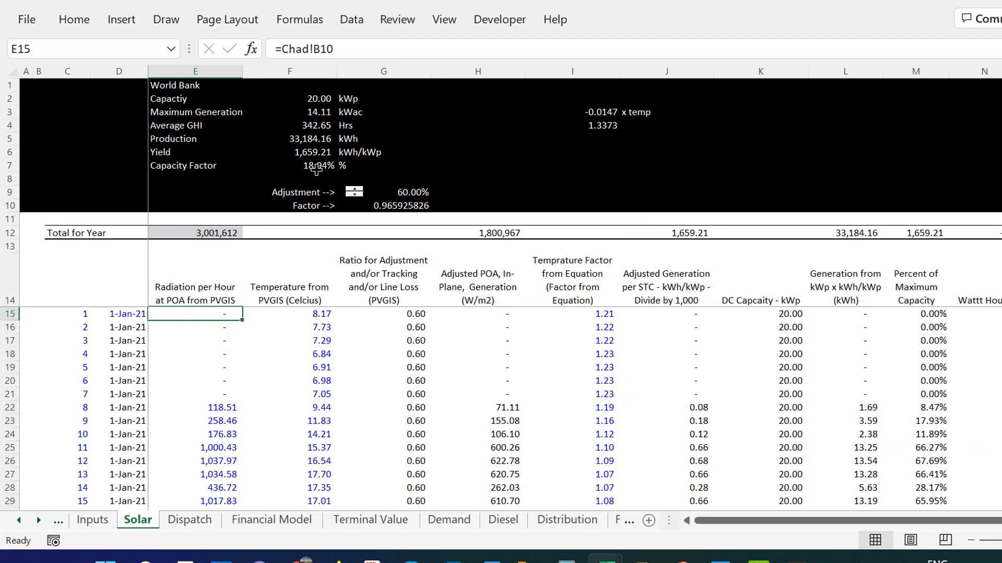
key("Page_Down")
key("Page_Up")
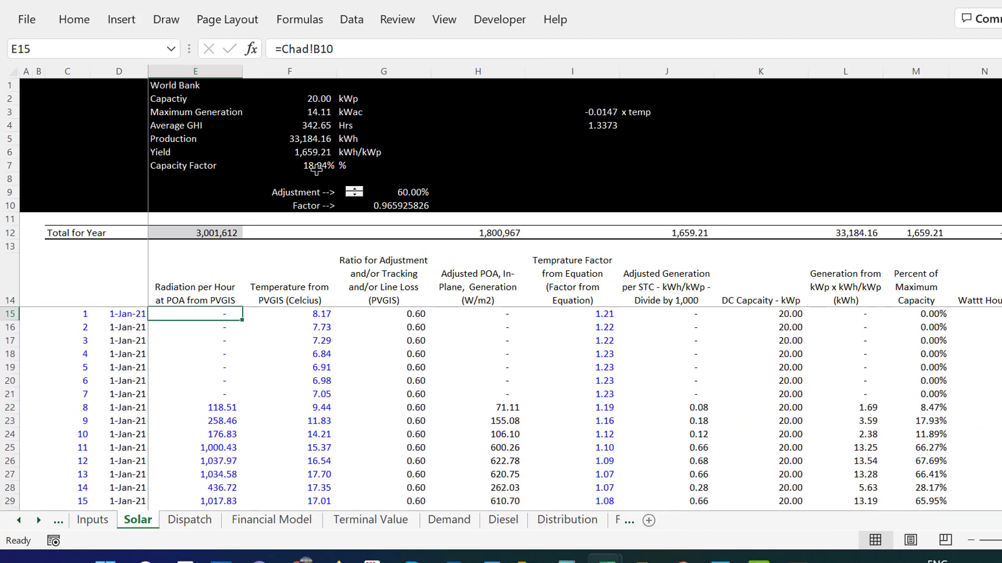
key("ctrl+Page_Down")
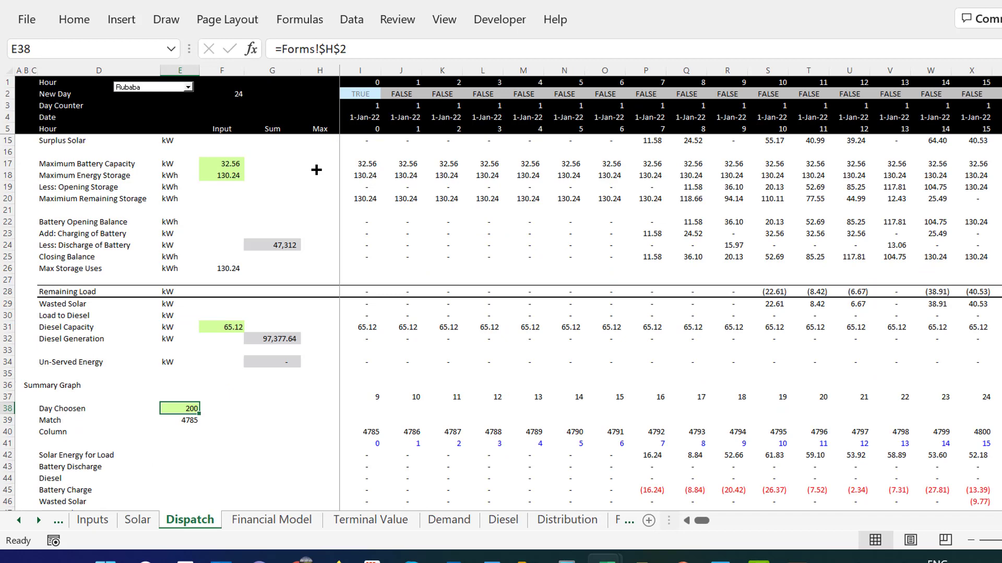
key("Left")
key("Right")
Copy the date drop-down control above the date list on the Forms sheet.
key("ctrl+Page_Down")
key("ctrl+Page_Down")
key("ctrl+Page_Down")
key("ctrl+Page_Down")
key("ctrl+Page_Down")
key("ctrl+Page_Down")
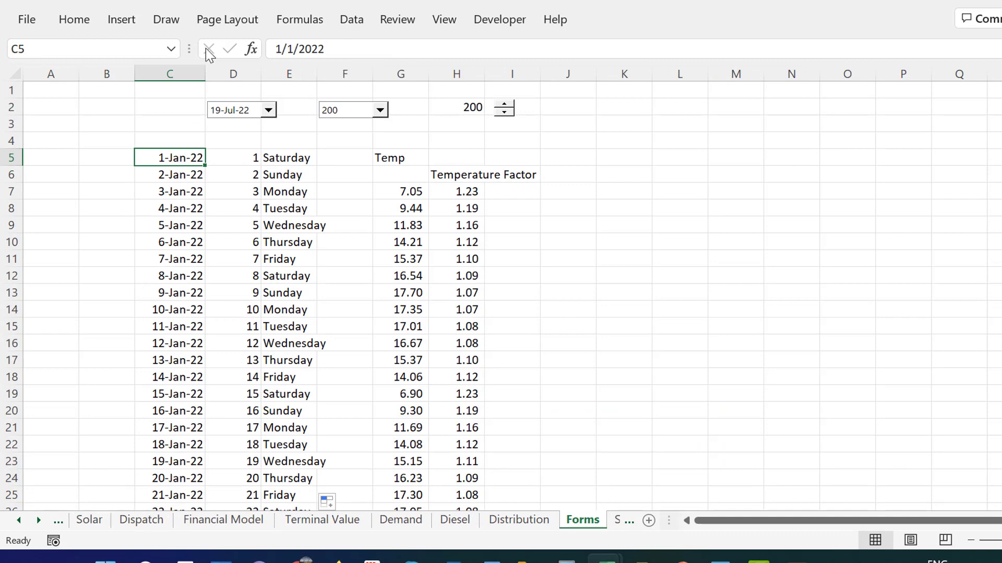
right_click(219, 111)
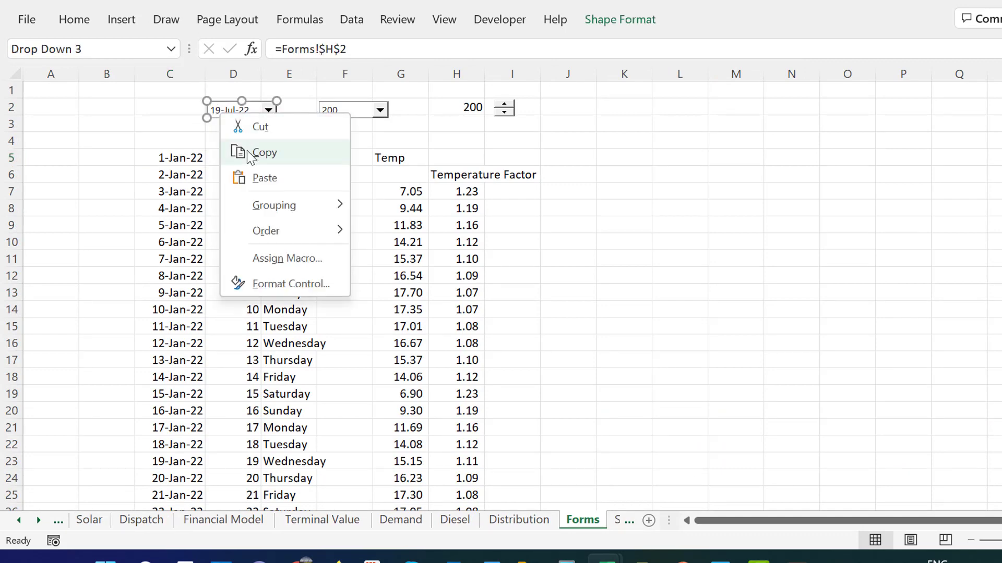
key("Escape")
Paste the date drop-down on the Dispatch sheet and place it beside the Day Choosen value in row 38.
key("ctrl+Page_Up")
key("ctrl+Page_Up")
key("ctrl+Page_Up")
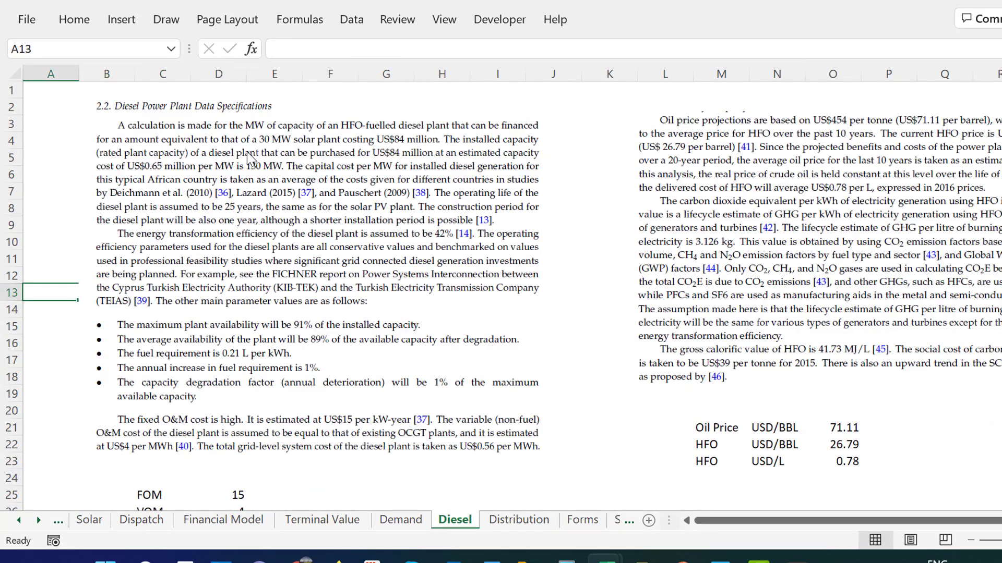
key("ctrl+Page_Up")
key("ctrl+Page_Up")
key("ctrl+Page_Up")
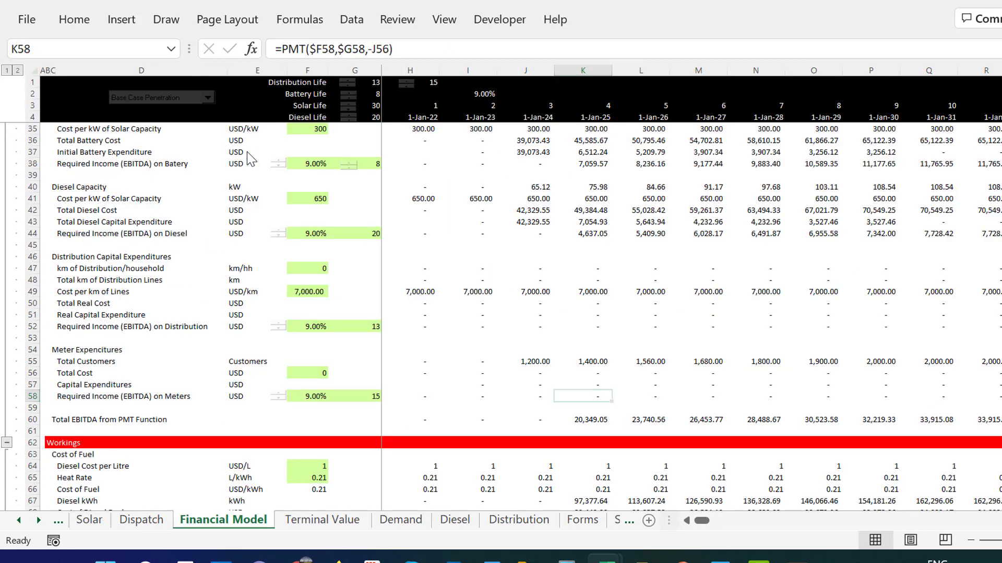
key("Right")
key("Right")
key("Right")
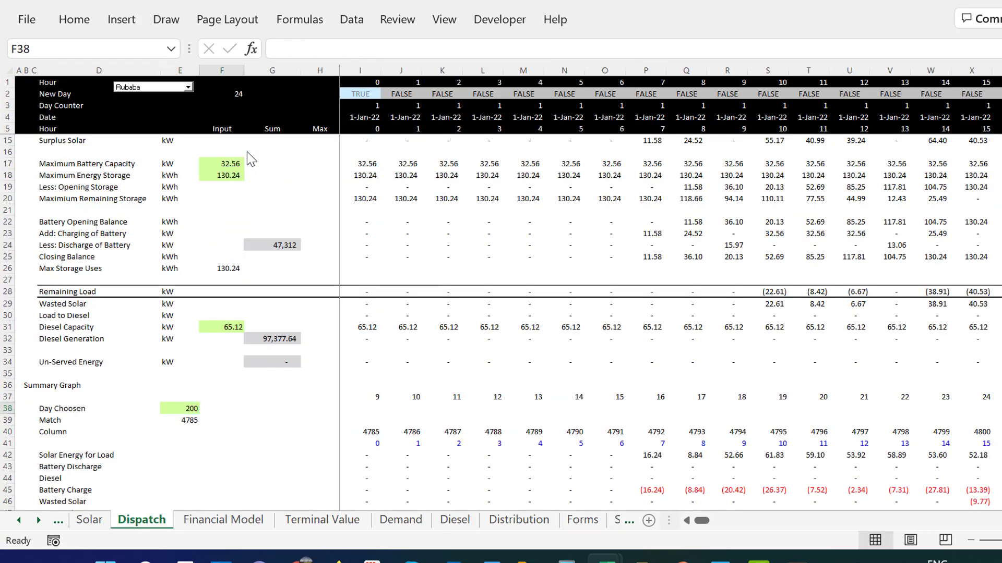
key("ctrl+v")
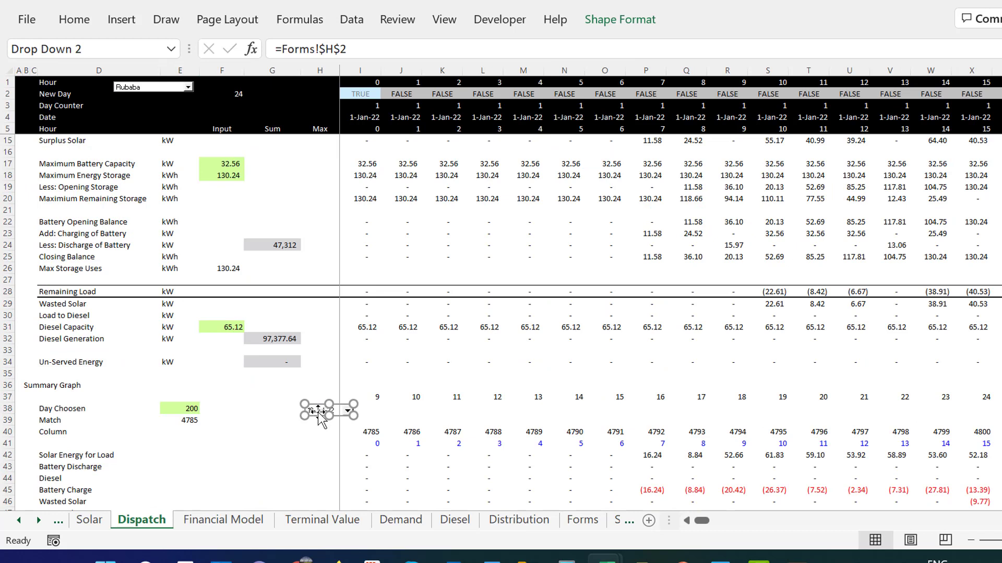
left_click_drag(321, 415, 222, 421)
left_click(245, 439)
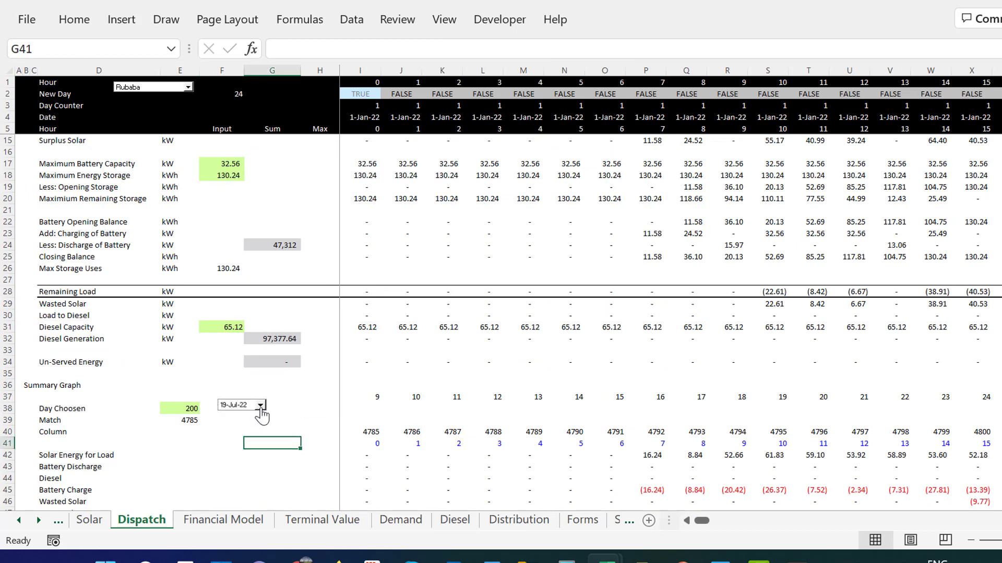
Choose 23-Jul-22 in the Dispatch sheet's date drop-down.
left_click(261, 406)
key("Down")
key("Down")
key("Down")
key("Down")
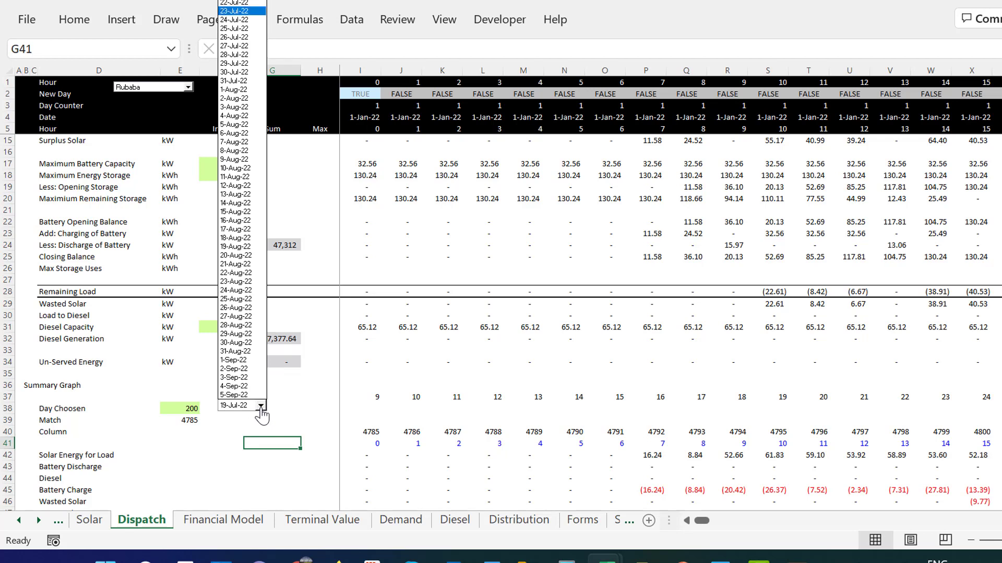
key("Return")
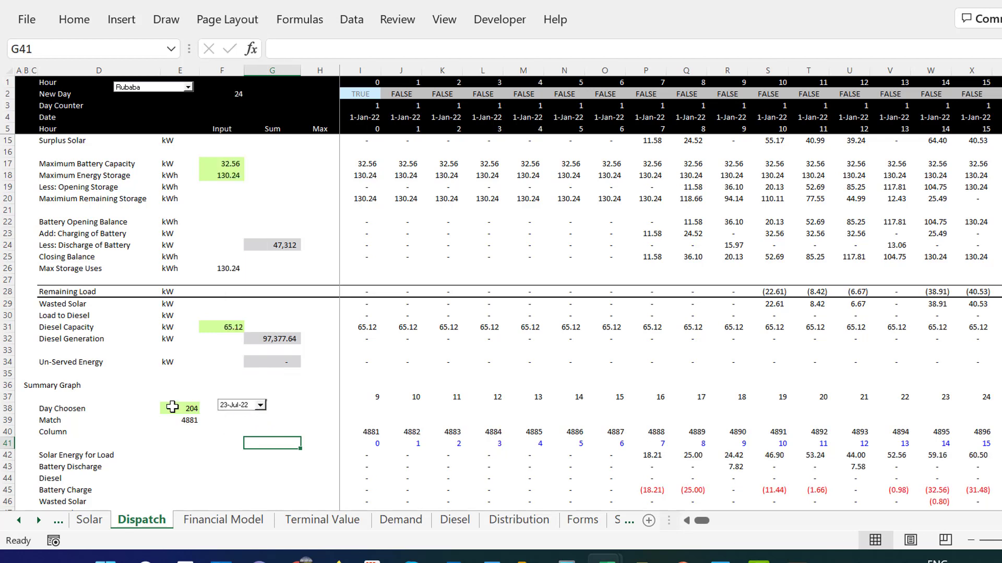
Examine the Match formula in E39, =MATCH(E38,3:3,0), and the cells it refers to.
left_click(172, 408)
key("Down")
type("=MATCH(E38,3:3,0)")
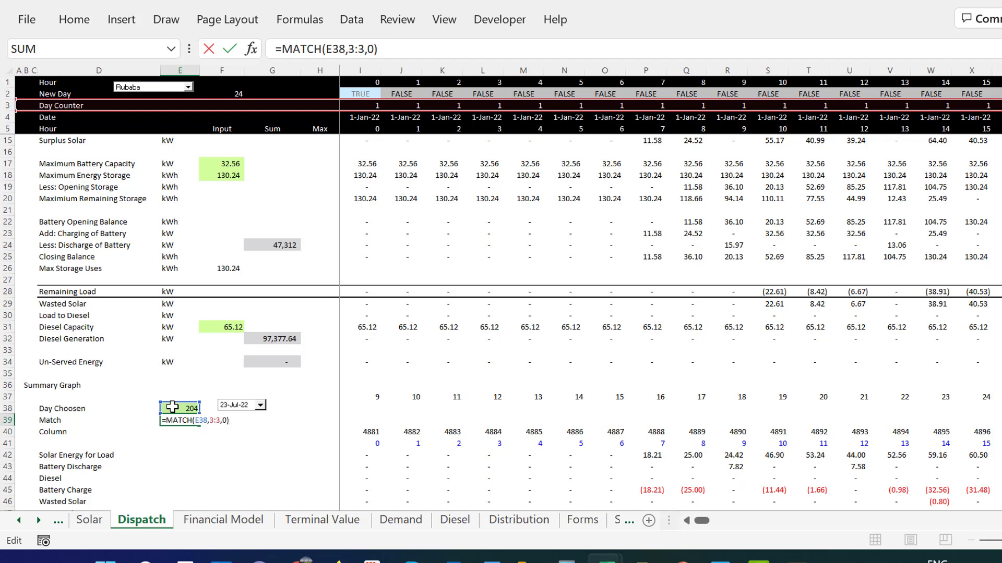
key("Return")
key("Up")
Rename the label in D39 to "Match to Find Column".
key("Left")
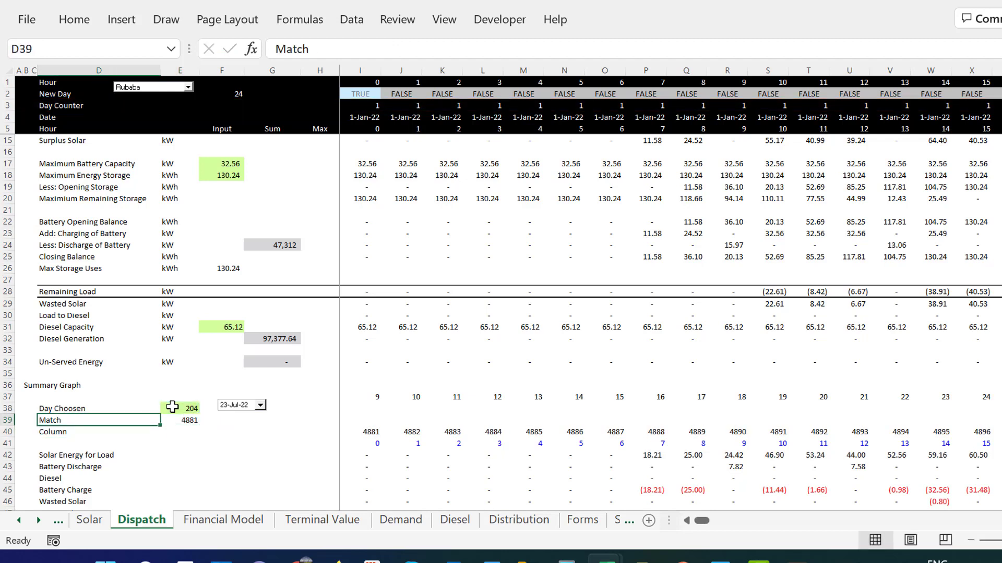
key("F2")
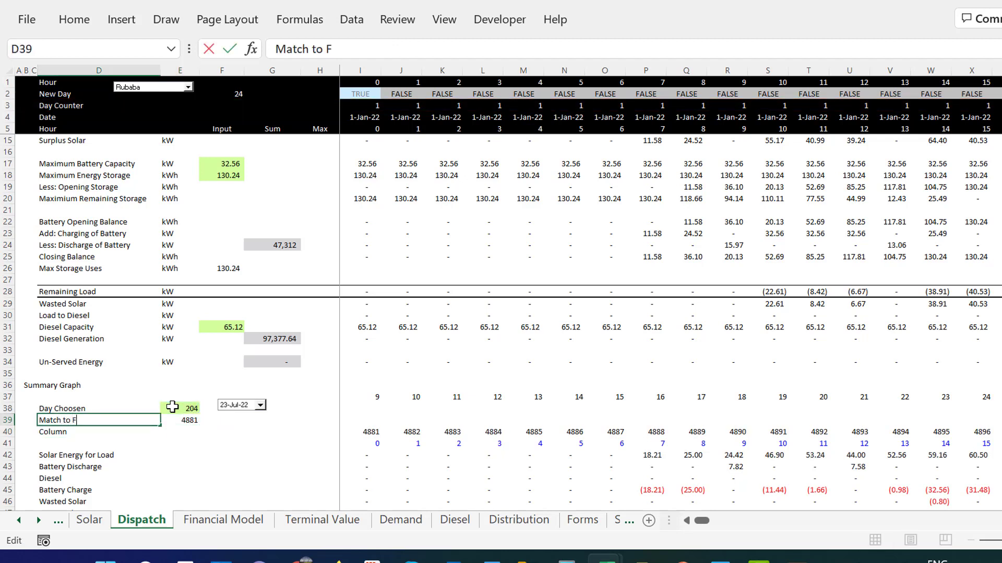
type("to Find Co")
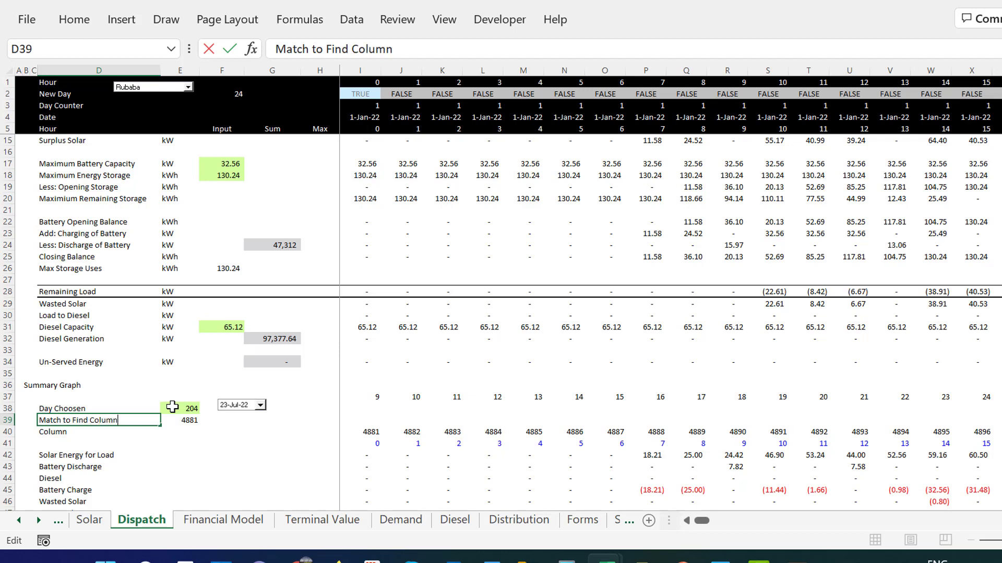
type("lumn")
key("Return")
Examine the Column formula in I40, =I41+$E$39, and the cells it refers to.
key("Right")
key("Right")
key("Right")
key("Right")
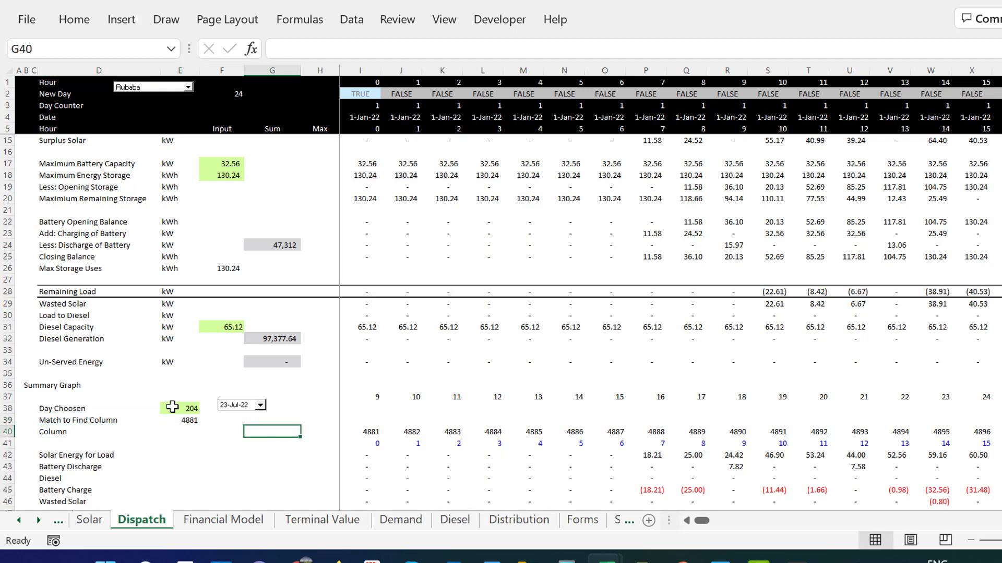
key("Right")
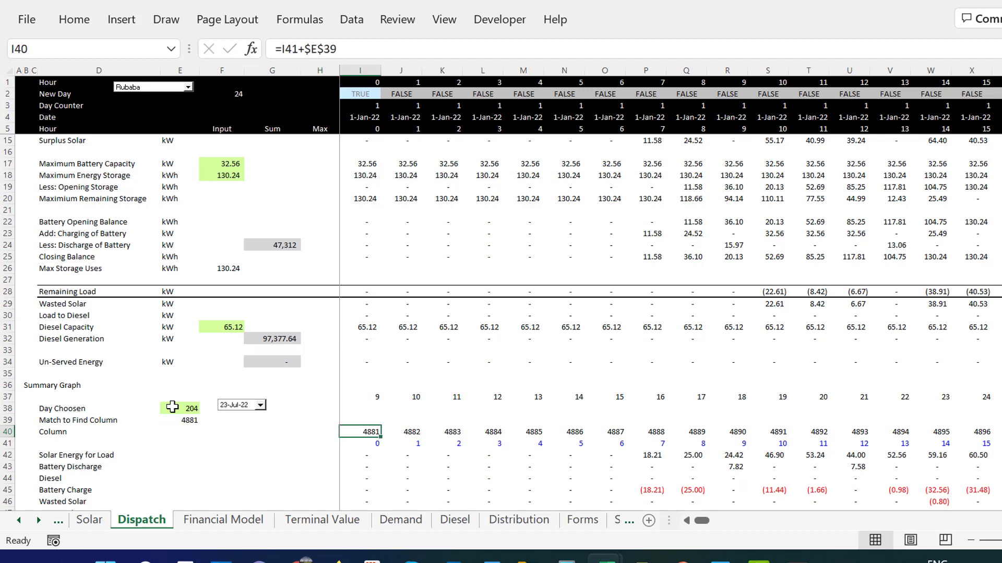
key("F2")
key("Escape")
key("F2")
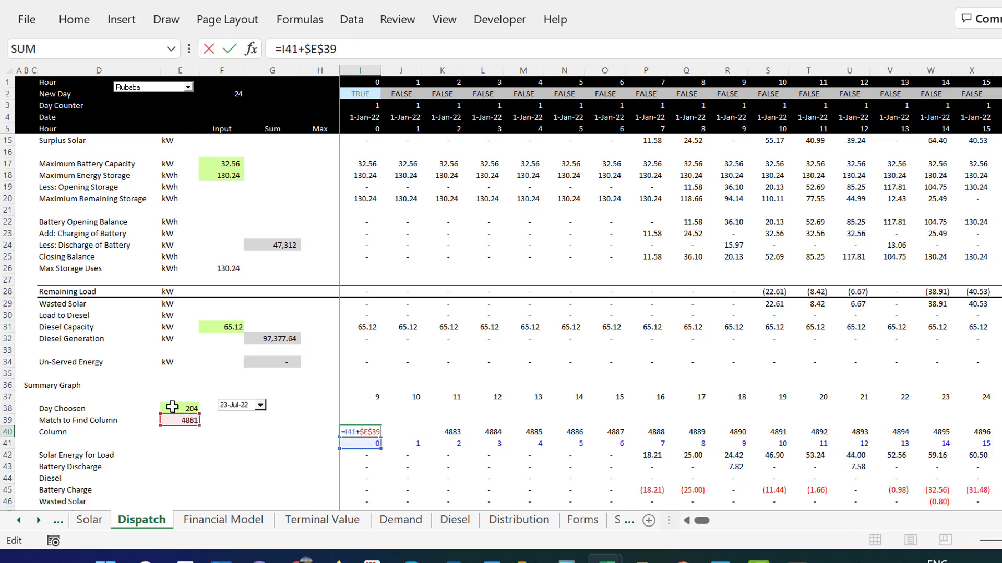
key("Return")
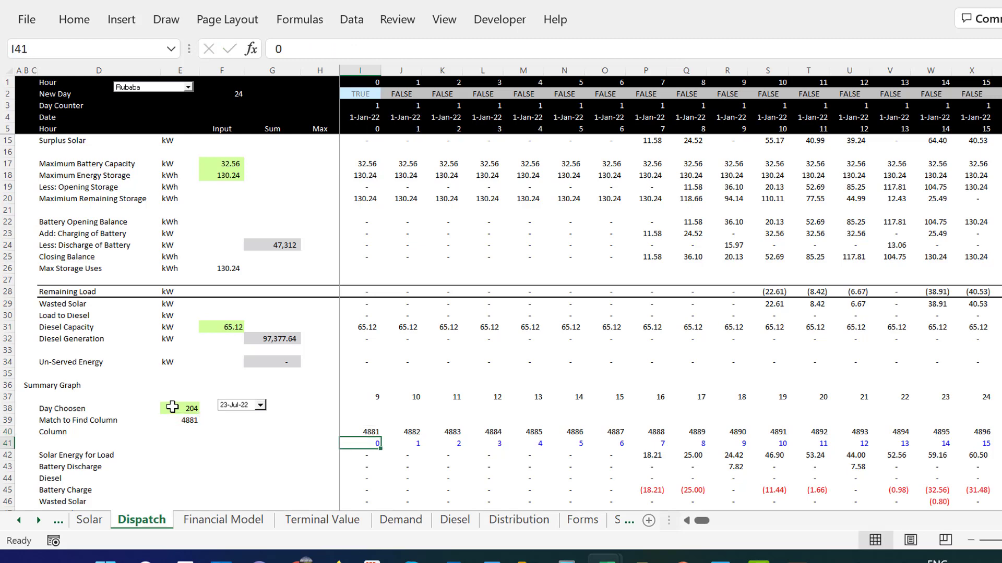
Clear the hour numbers in row 41, from I41 to the end of the row's series.
key("ctrl+shift+Right")
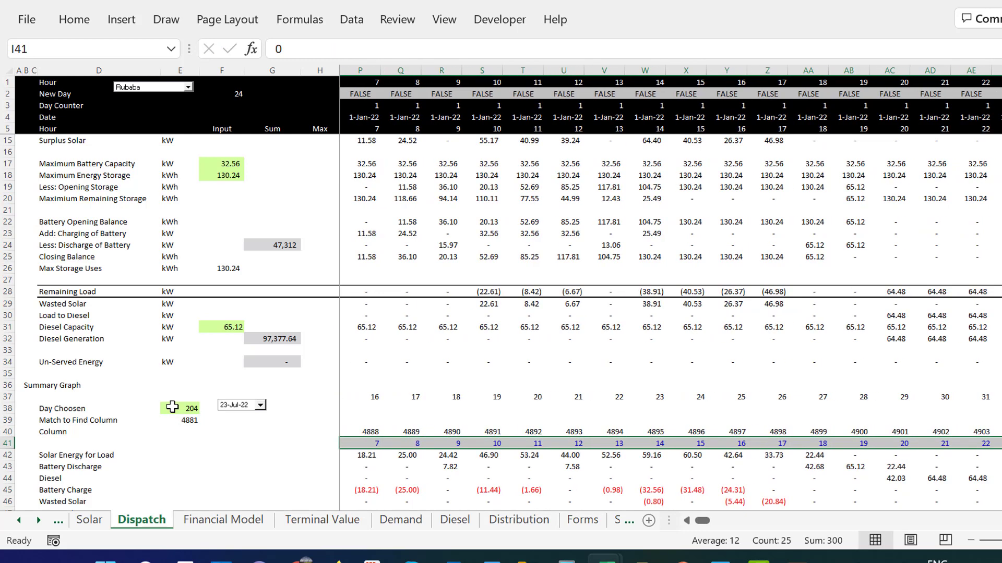
key("ctrl+shift+Left")
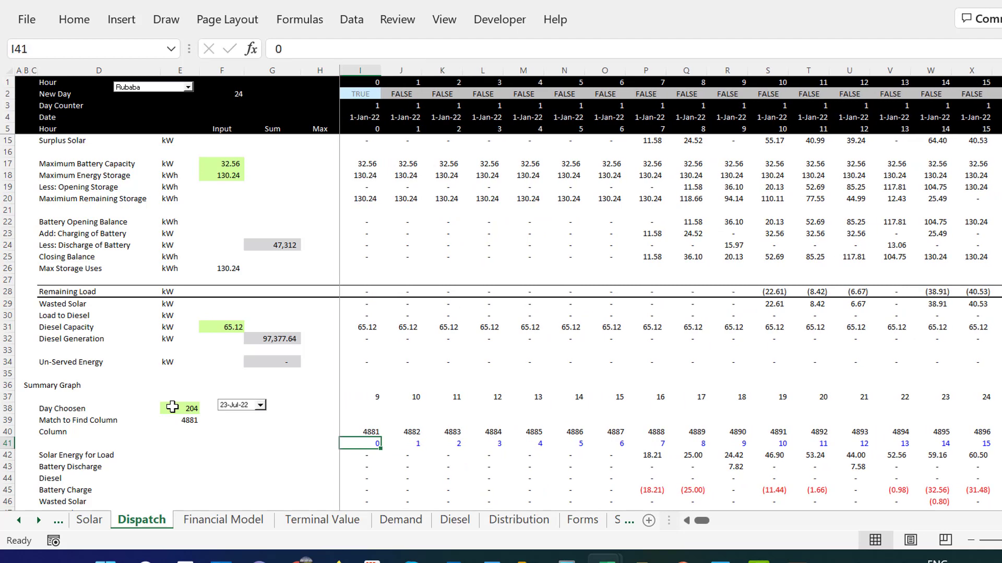
key("ctrl+shift+Right")
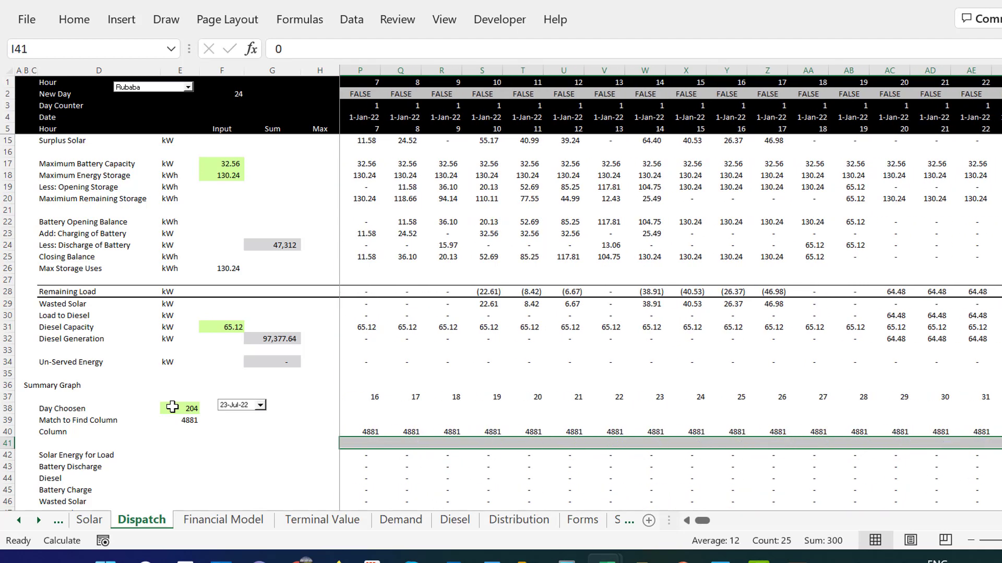
key("ctrl+shift+Left")
key("Delete")
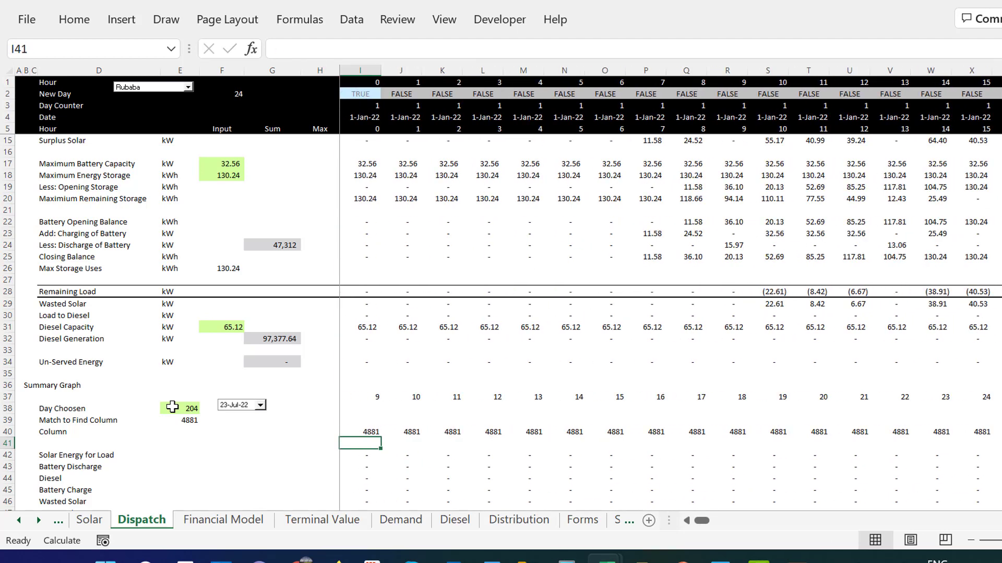
Enter 0 in I41 and fill a linear series along row 41 with step value 1 and stop value 204.
type("0")
key("Return")
key("Up")
key("Up")
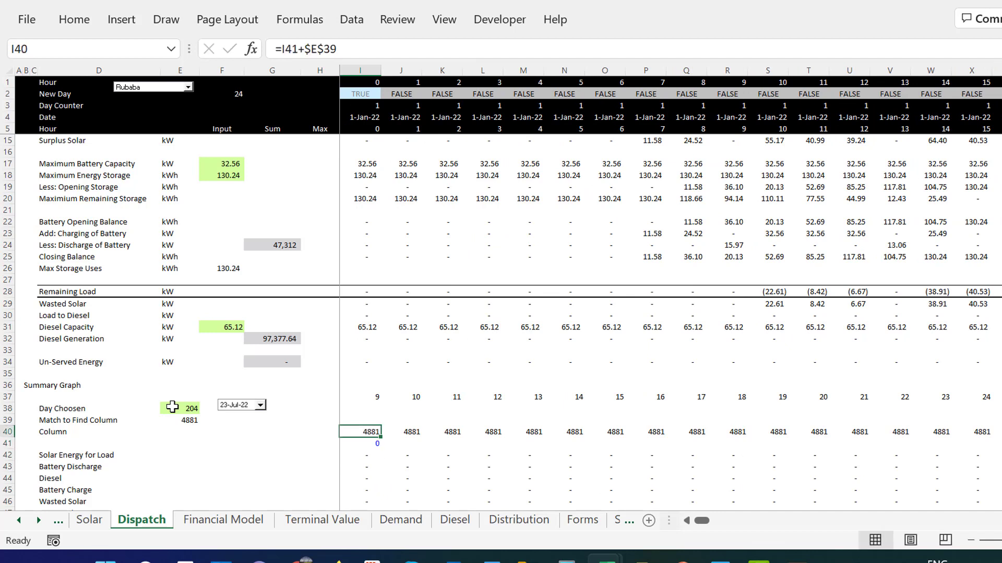
key("Down")
key("alt+e")
key("i")
key("s")
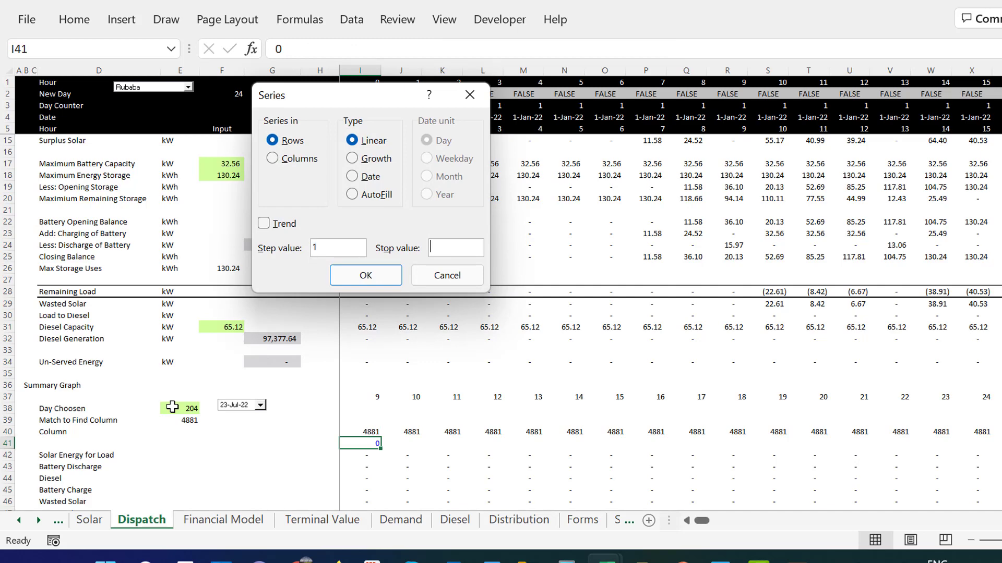
type("204")
key("Return")
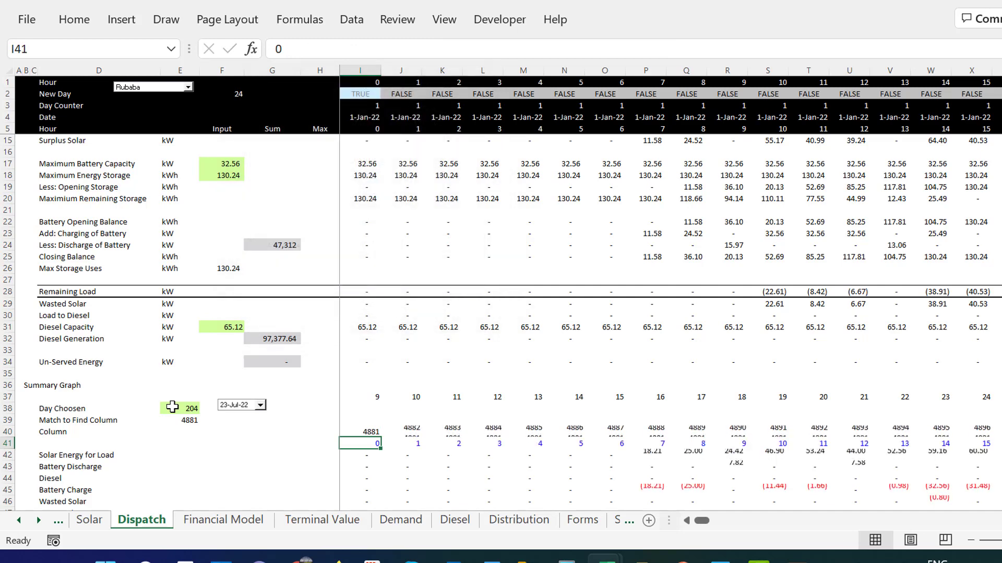
Review the hour numbers across row 41 and how the Column formula in row 40 adds them to the matched column.
key("Right")
key("Right")
key("Right")
key("Right")
key("Right")
key("Right")
key("Left")
key("Left")
key("Left")
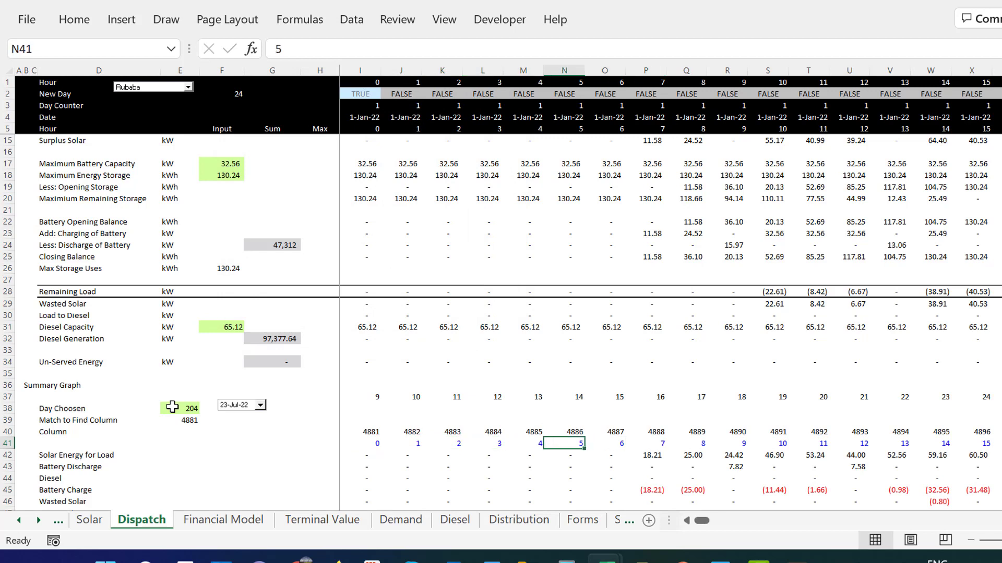
key("Left")
key("Left")
key("Left")
key("F2")
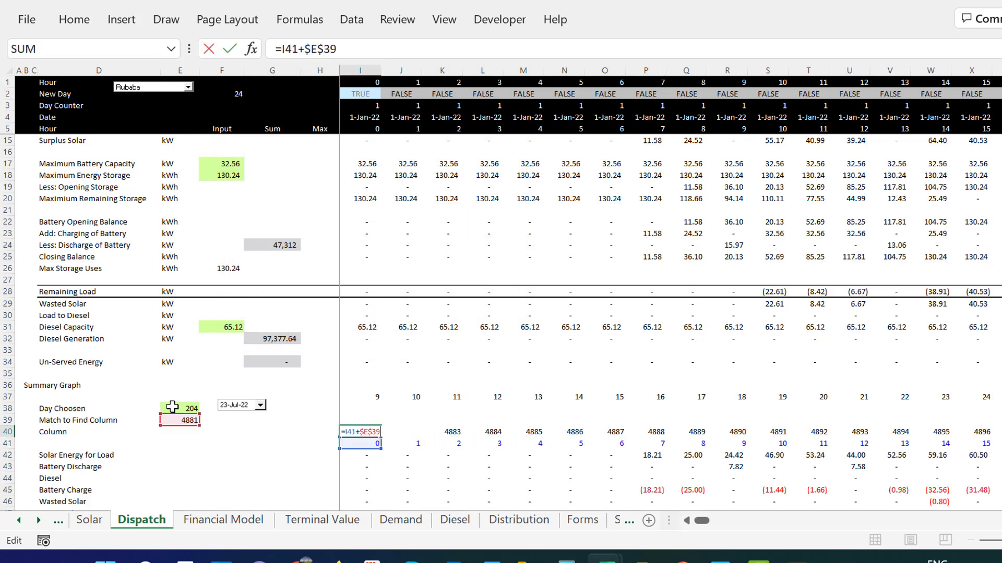
key("Escape")
key("Down")
key("F2")
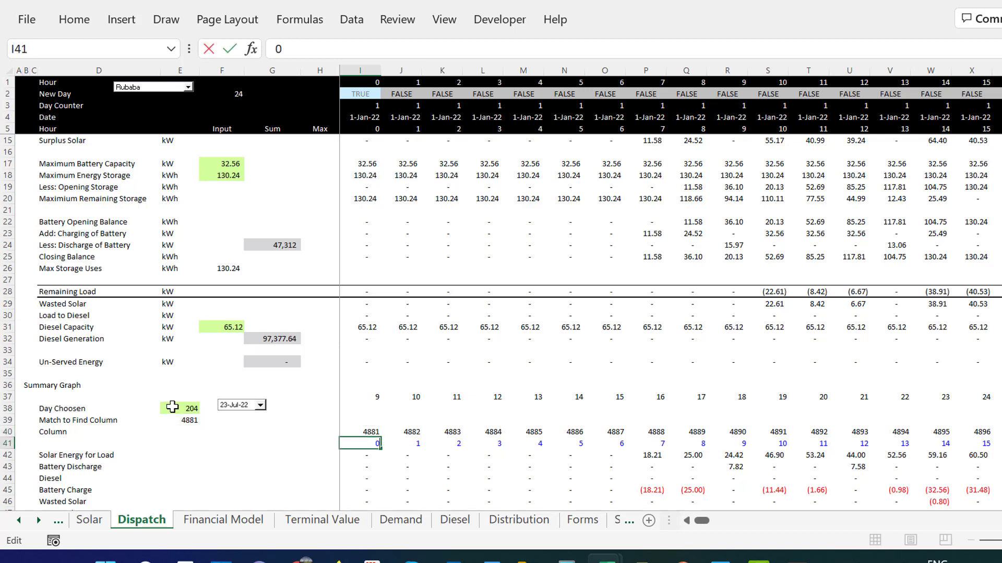
key("Escape")
key("Up")
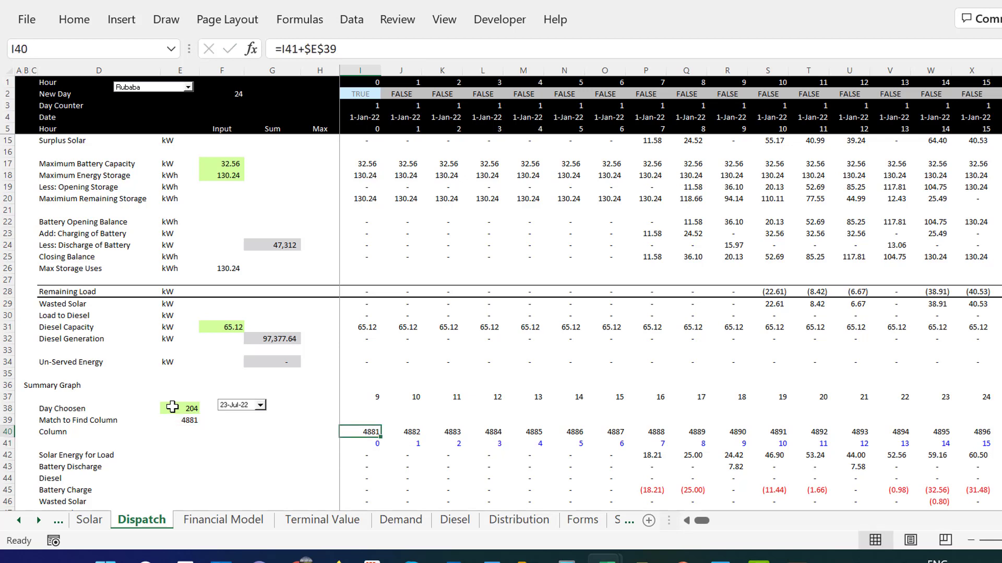
key("Right")
key("Down")
key("Up")
key("Down")
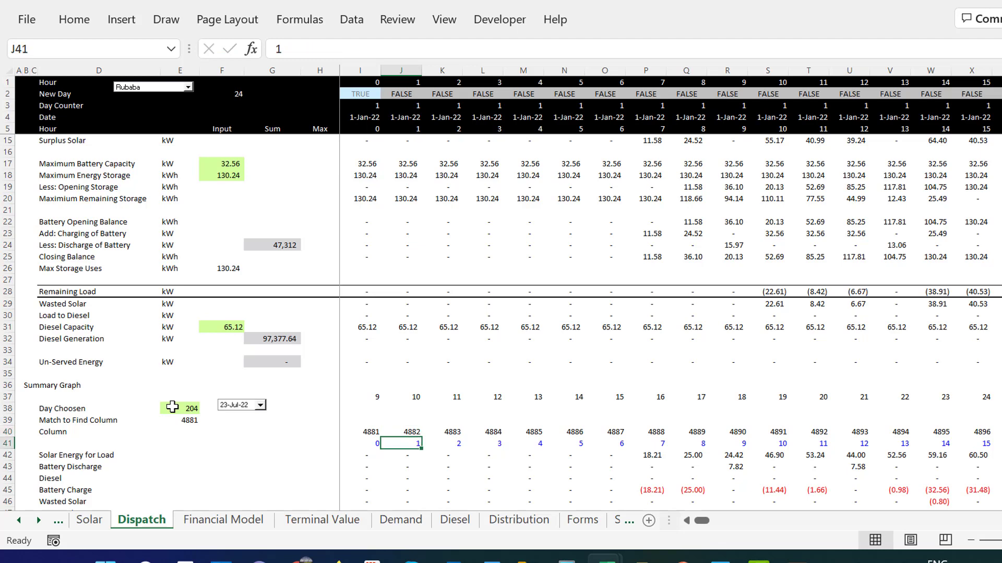
Locate the Solar Used for Load row in the dispatch section and examine its formula in I12.
key("Down")
key("Left")
key("Left")
key("Left")
key("Left")
key("Left")
key("Right")
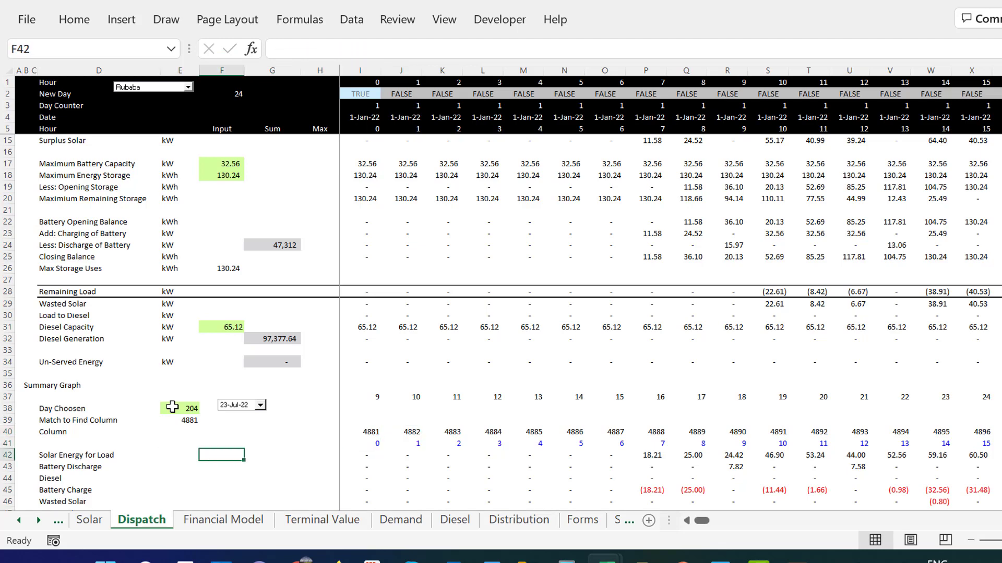
key("Up")
scroll(172, 407, "up", 3)
key("Up")
key("Up")
key("Up")
key("Up")
key("Up")
key("Up")
key("Up")
key("Up")
key("Up")
key("Up")
key("Up")
key("Up")
key("Up")
key("Up")
key("Up")
key("Up")
key("Up")
key("Up")
key("Up")
key("Up")
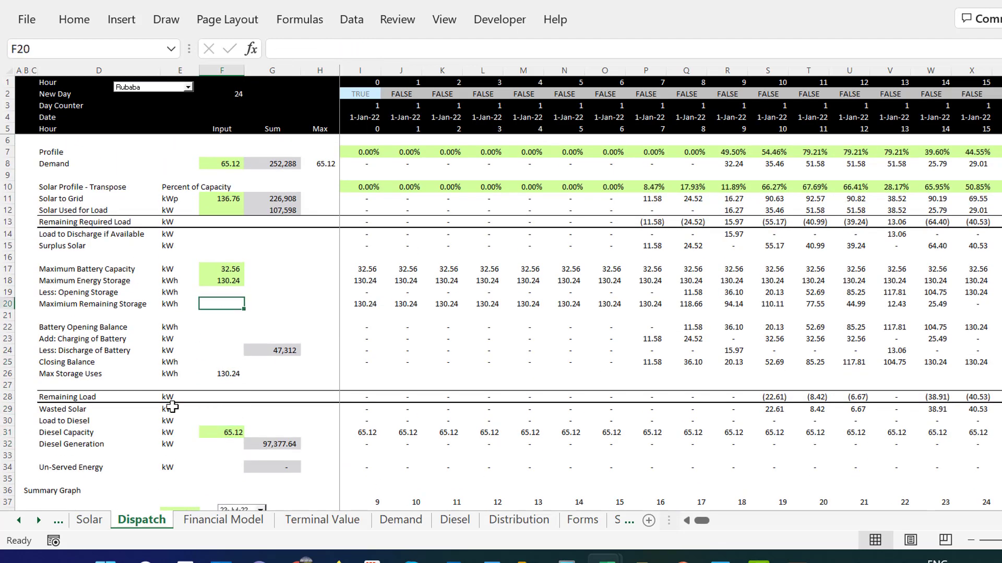
key("Left")
key("Left")
key("Up")
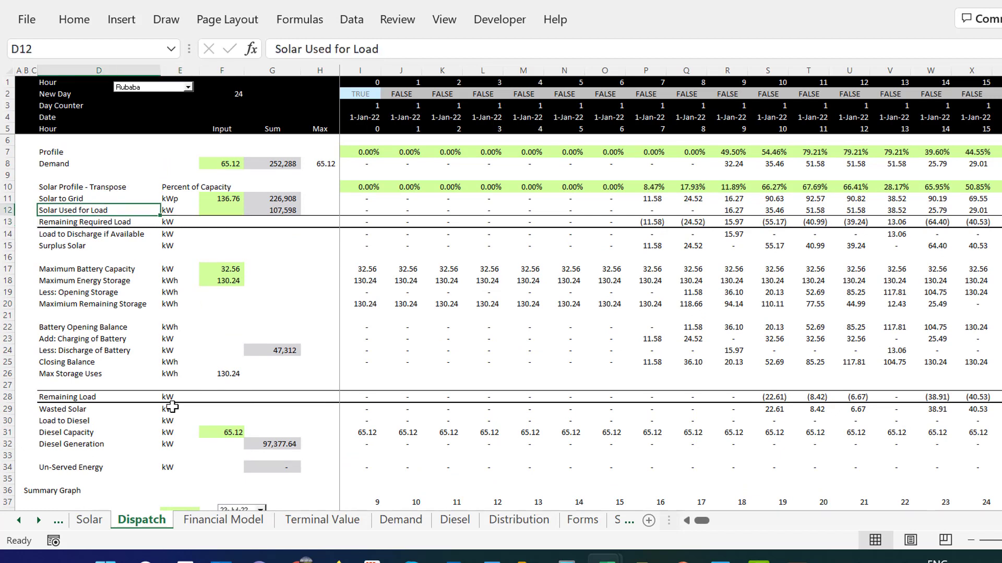
key("Right")
key("Right")
key("Right")
key("Right")
key("Right")
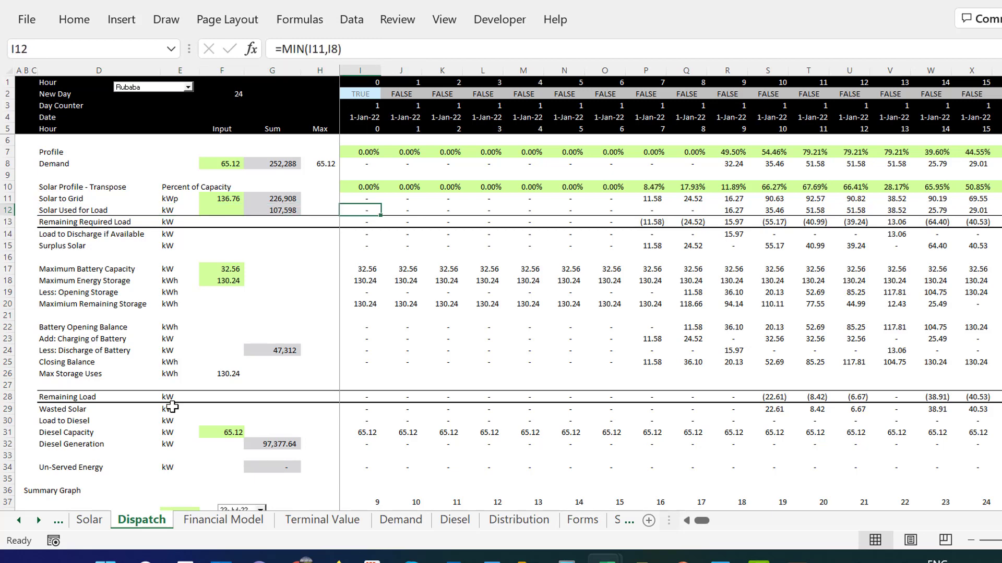
Examine the INDEX formulas for Solar Energy for Load in I42 and Battery Discharge in I43.
key("Page_Down")
key("Up")
key("Up")
key("Up")
key("Up")
key("Up")
key("Up")
key("Up")
key("Up")
key("Up")
key("Up")
key("Up")
key("Up")
key("Up")
key("Up")
key("Up")
key("Up")
key("Up")
key("Up")
key("Up")
key("Up")
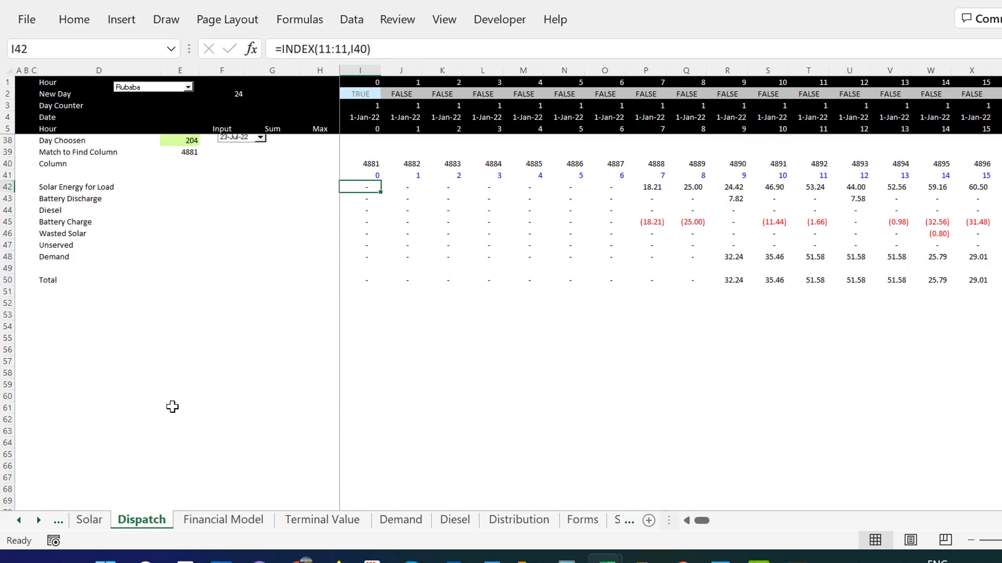
key("Down")
key("Down")
key("Down")
key("Down")
key("Down")
key("Down")
key("Down")
key("Down")
key("Down")
key("Down")
key("Down")
key("Down")
key("Down")
key("Down")
key("Down")
key("Down")
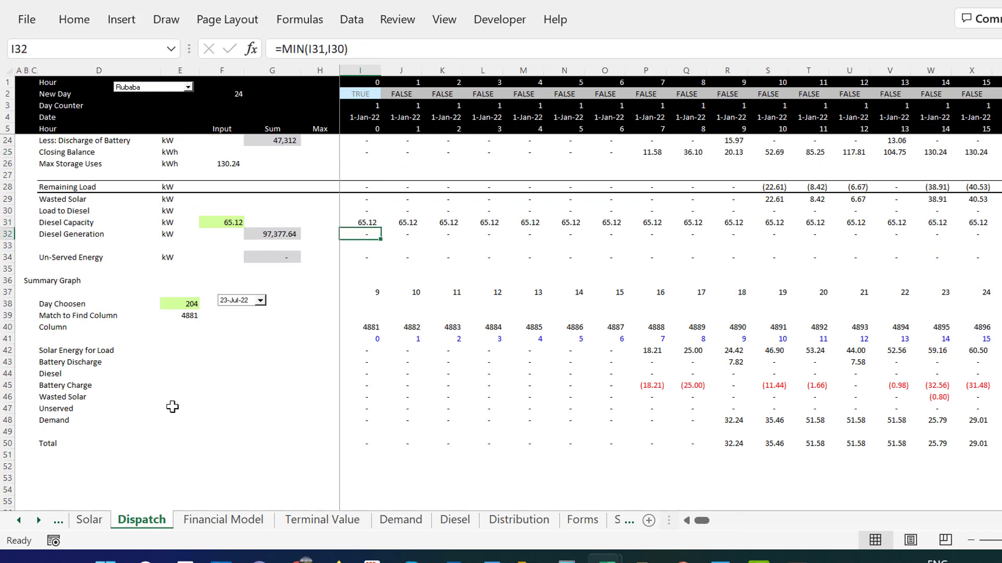
key("Down")
key("Down")
key("Down")
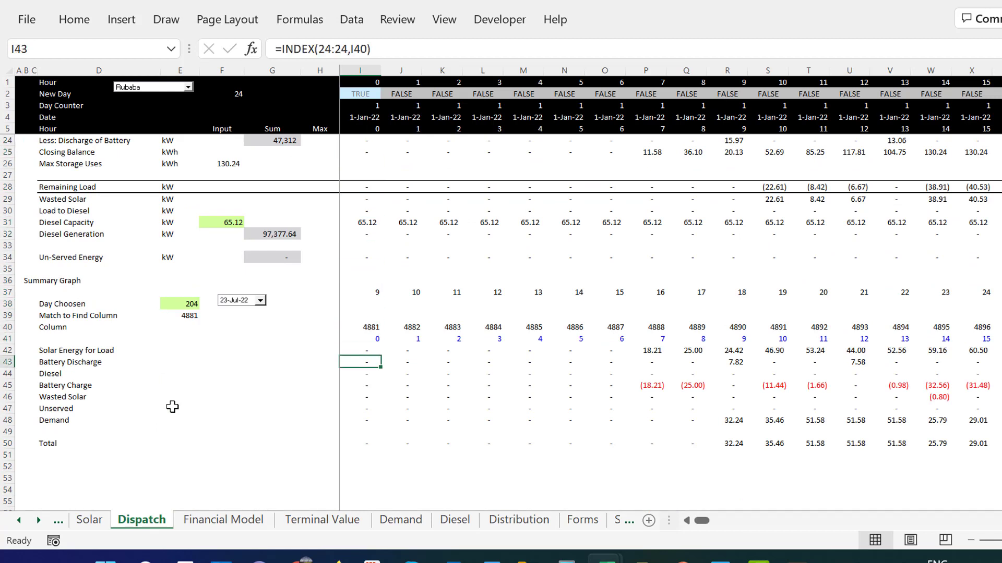
key("Up")
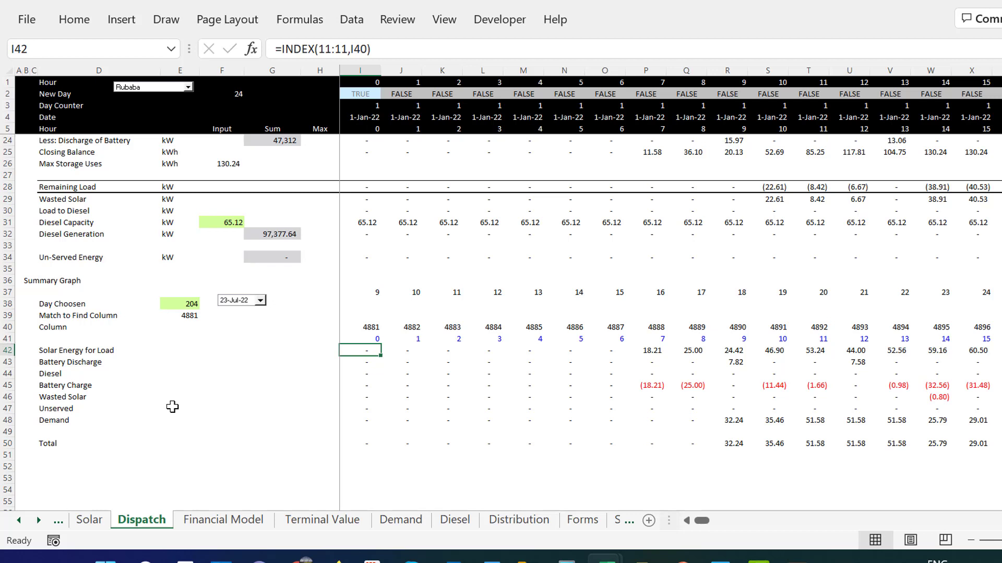
Rewrite the Solar Energy for Load formula in I42 as =INDEX(12:12,I40), referencing the whole Solar Used for Load row.
key("Left")
key("Right")
type("=in")
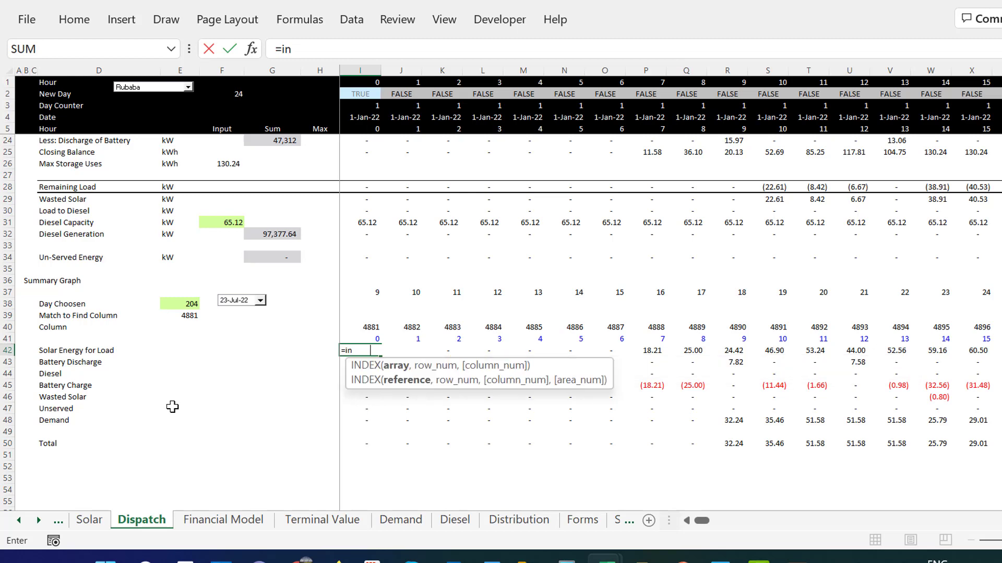
key("Tab")
key("Up")
key("Up")
key("Up")
key("Up")
key("Up")
key("Up")
key("Up")
key("Up")
key("Up")
key("Up")
key("Up")
key("Up")
key("Up")
key("Up")
key("Up")
key("Up")
key("Up")
key("Up")
key("Up")
key("Up")
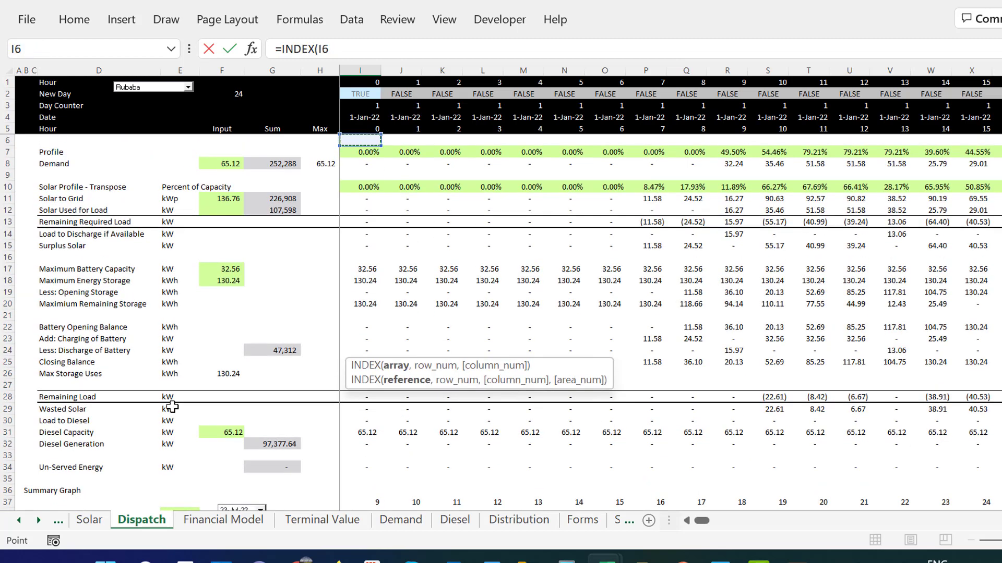
key("Down")
key("Down")
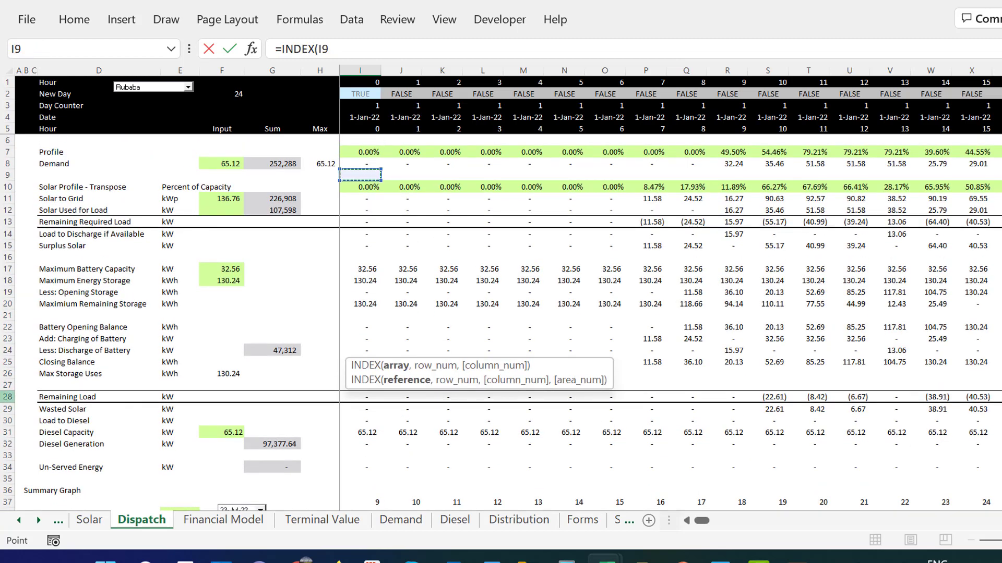
left_click(11, 210)
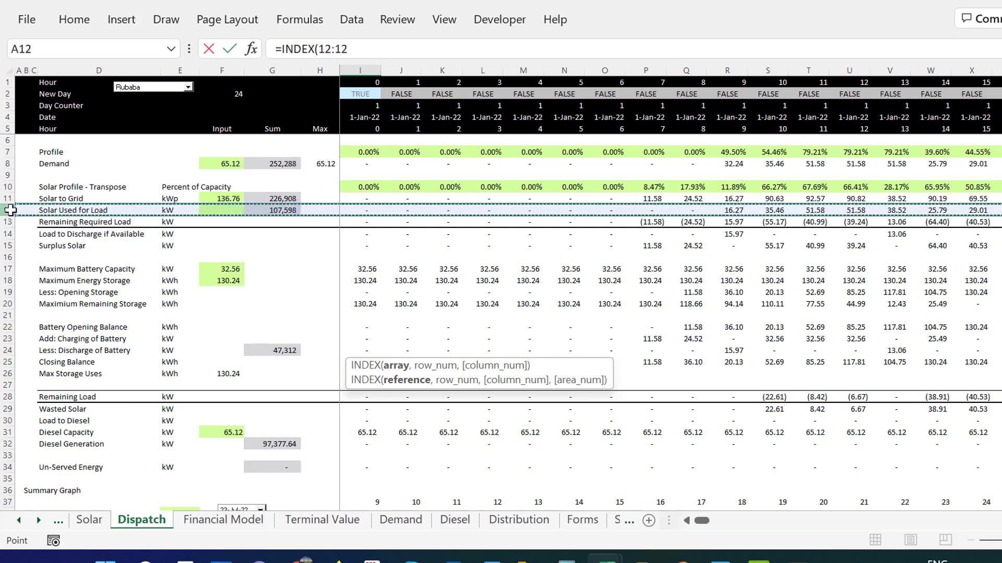
type(",")
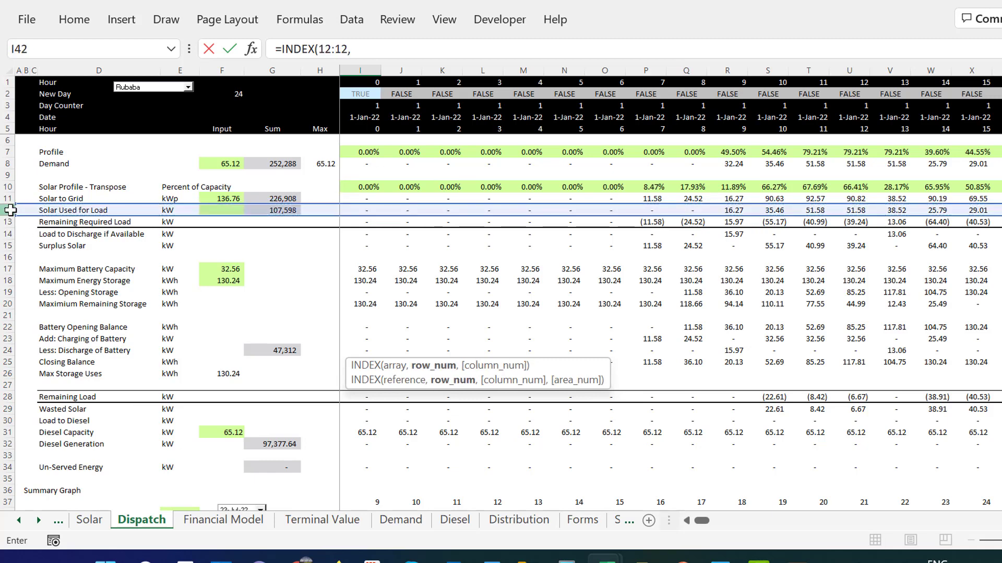
key("Up")
key("Up")
key("Up")
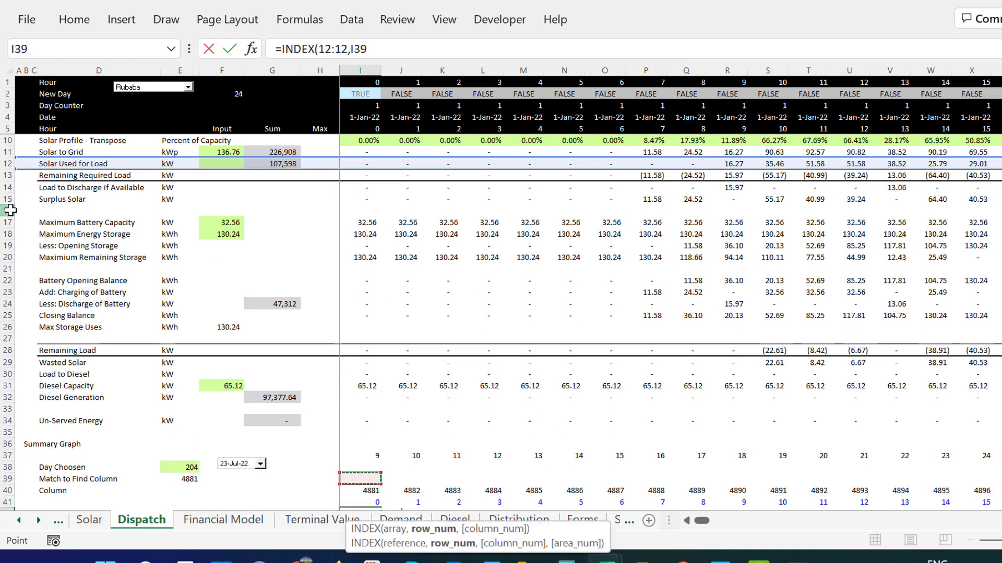
key("Down")
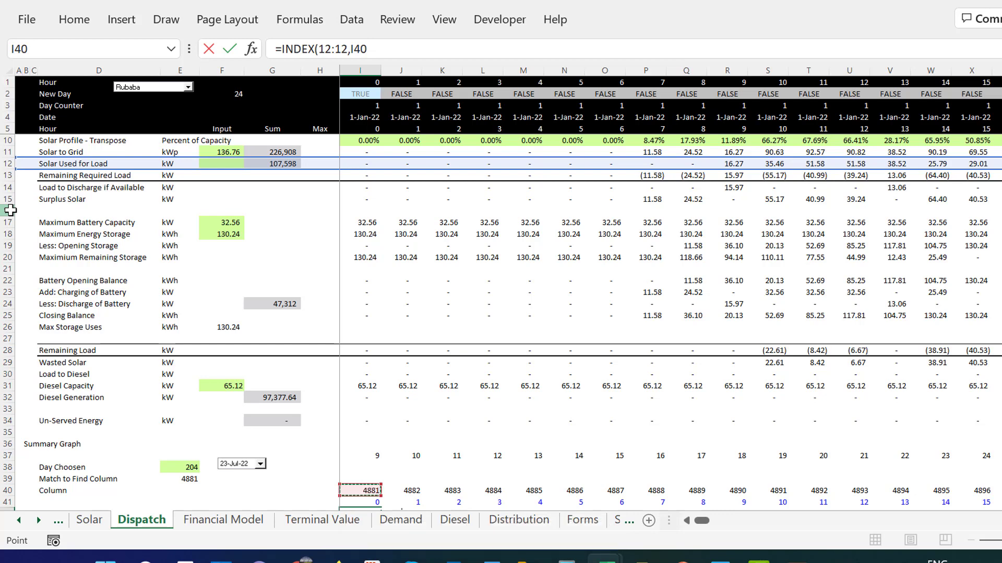
key("Return")
key("Up")
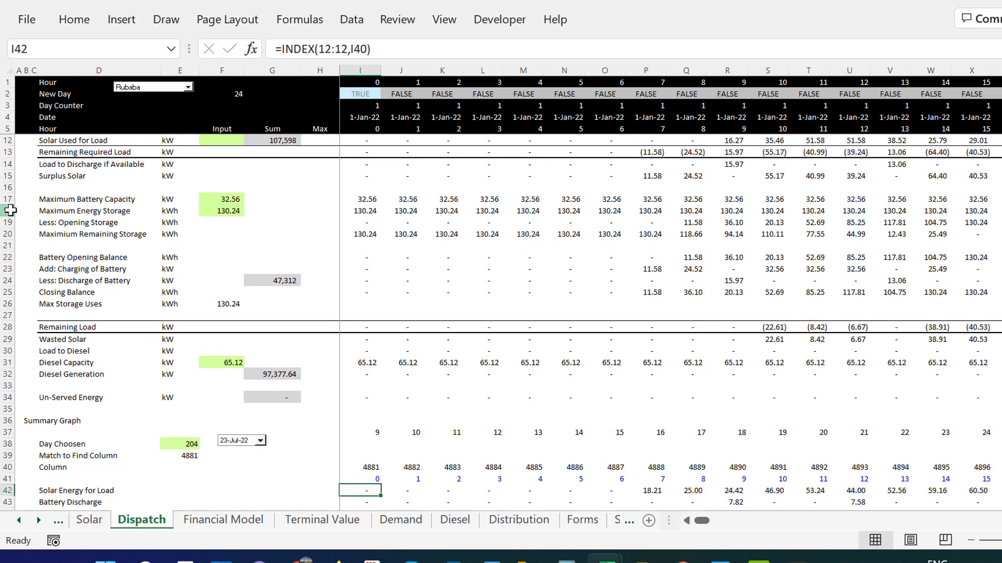
Fill the I42 formula right across the Solar Energy for Load row and undo the row's formula changes.
key("ctrl+shift+Right")
key("ctrl+r")
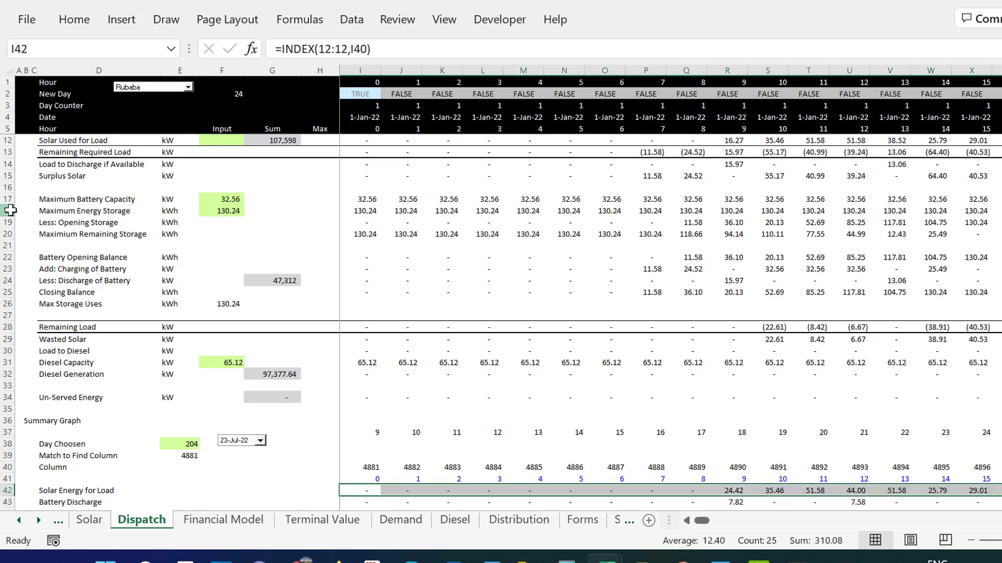
key("Left")
key("Right")
key("F2")
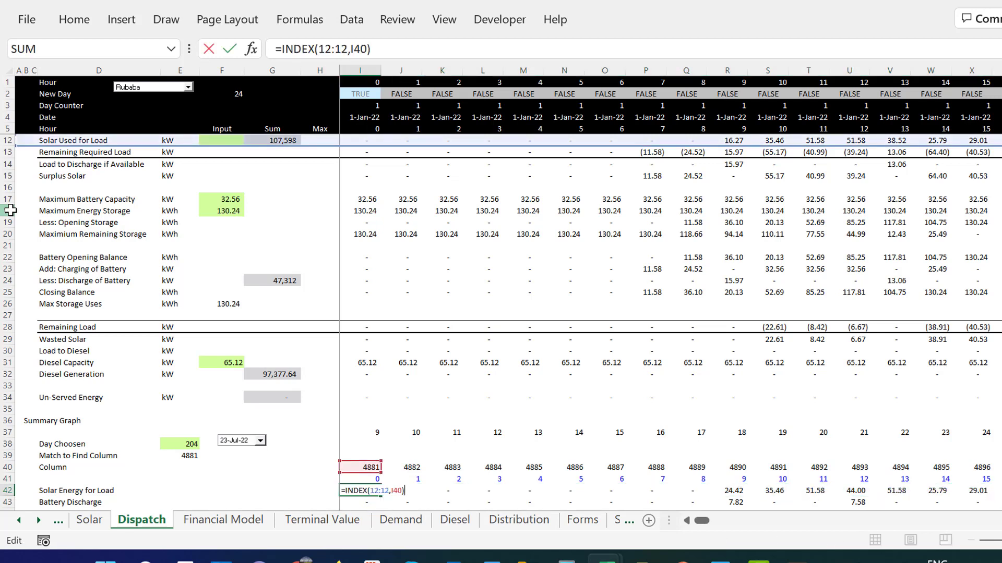
key("Escape")
key("Left")
key("Right")
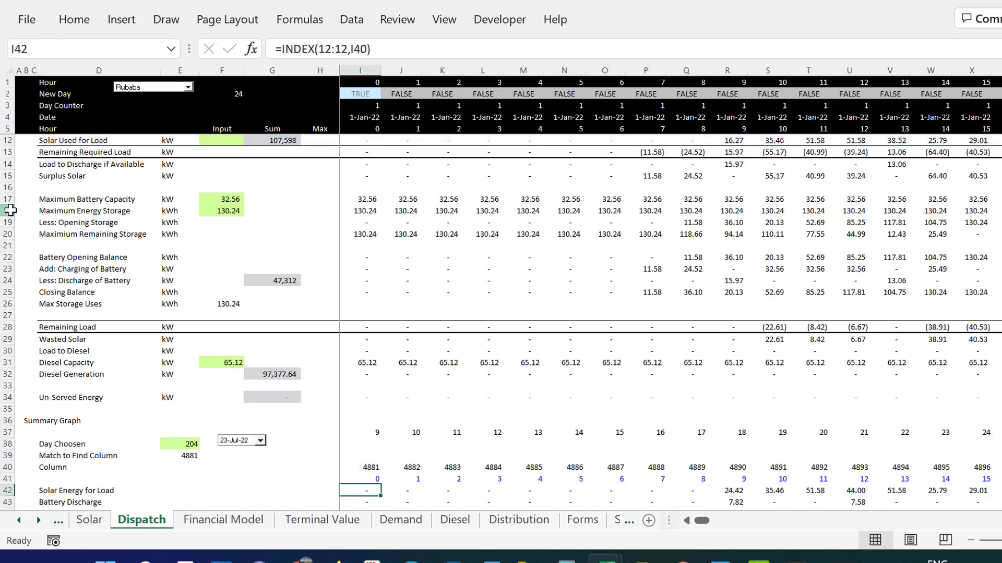
key("Left")
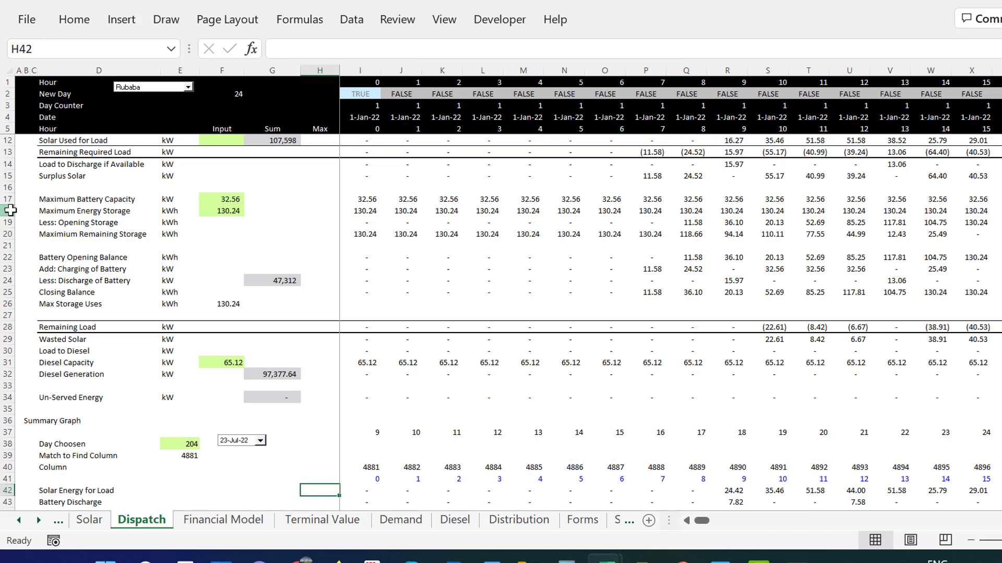
key("Right")
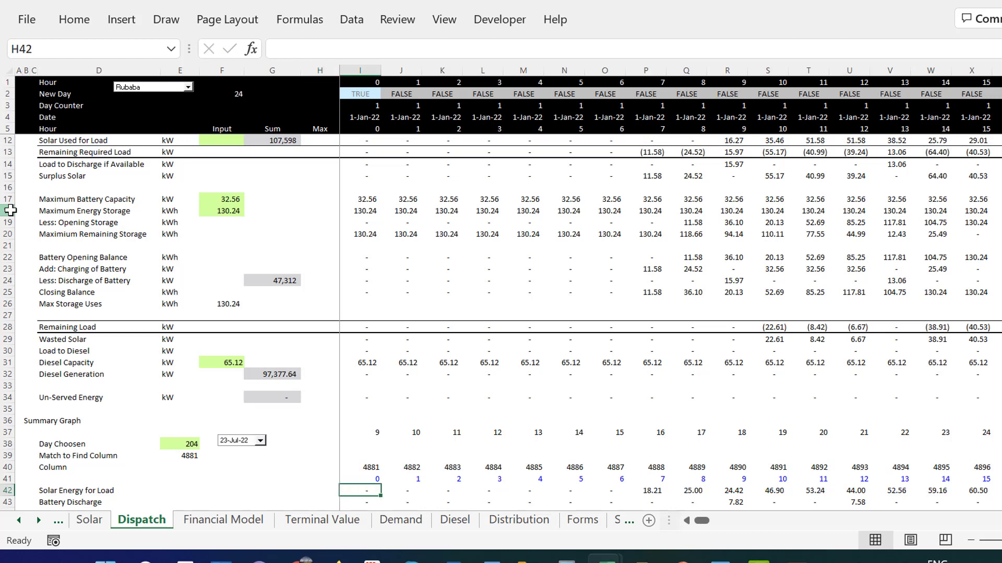
Examine the INDEX formulas for Solar Energy for Load, Battery Discharge, Diesel and Battery Charge in I42 to I45.
key("Right")
key("Right")
key("Left")
key("Left")
key("F2")
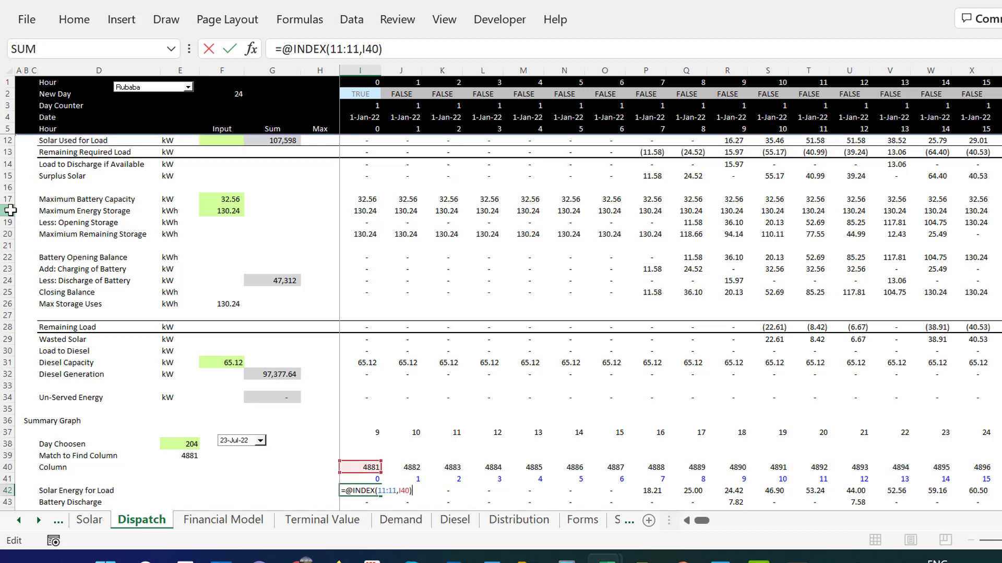
key("Return")
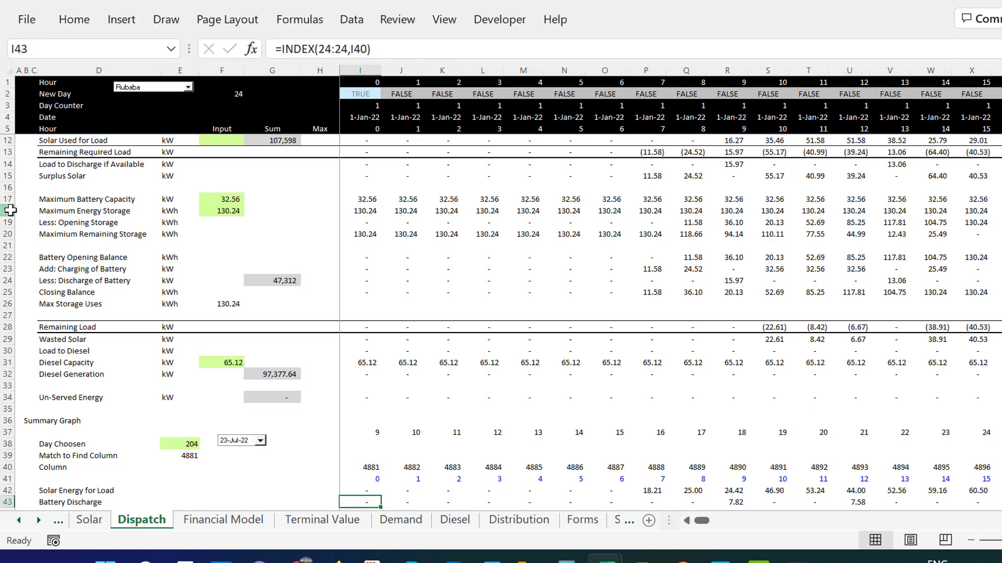
key("F2")
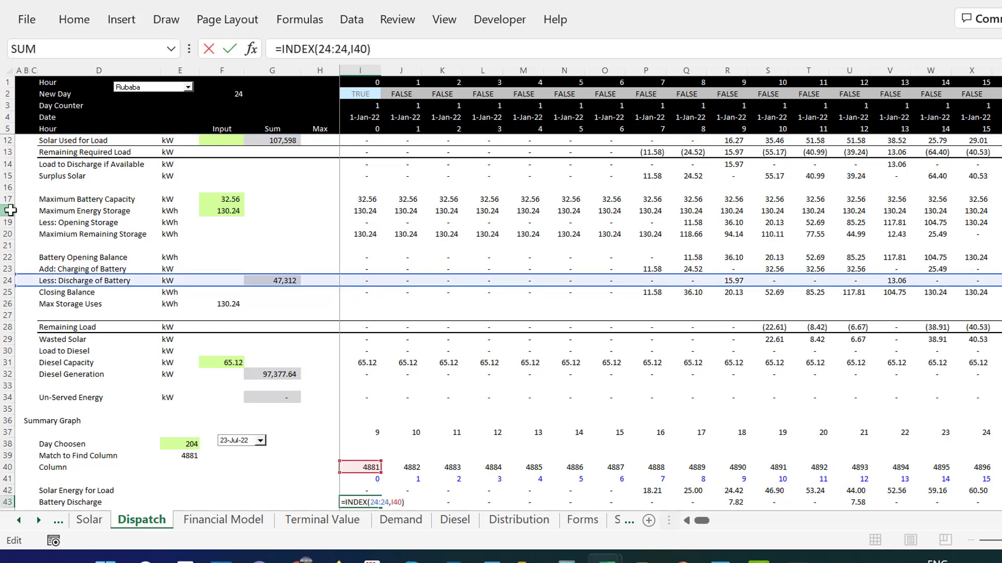
key("Escape")
key("Down")
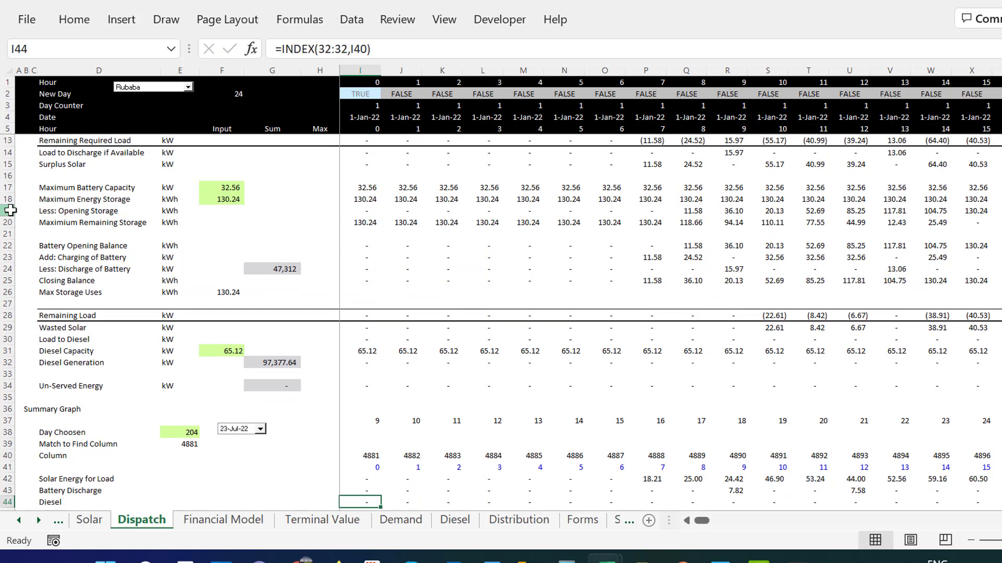
key("F2")
key("Escape")
key("Down")
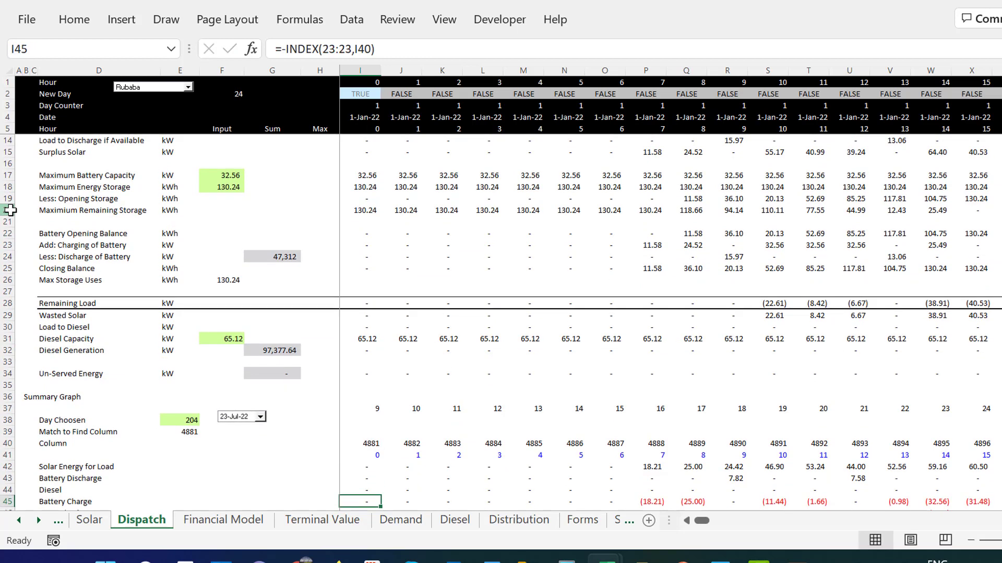
key("F2")
key("Escape")
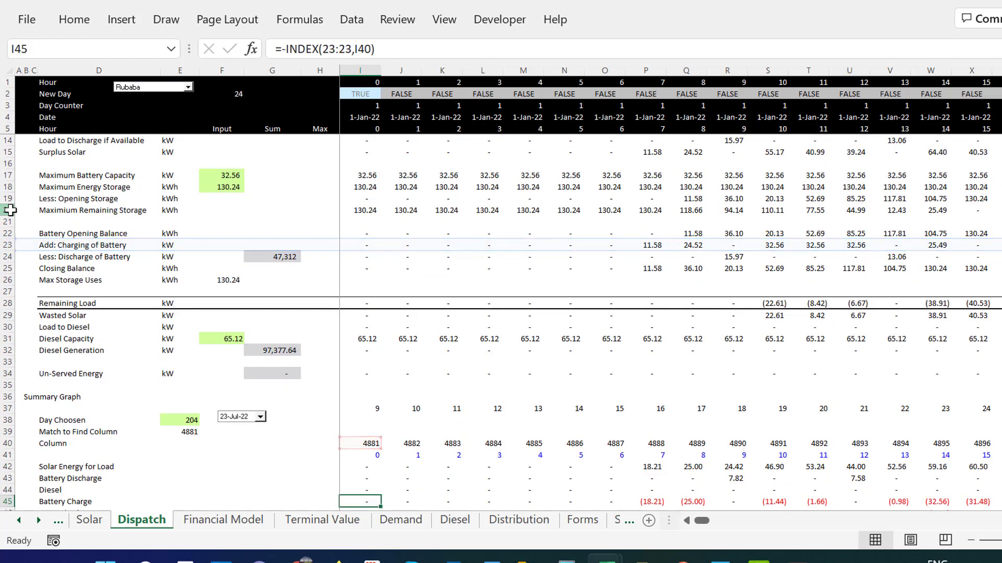
Examine the INDEX formulas for Wasted Solar, Unserved and Demand in I46 to I48.
key("Down")
key("F2")
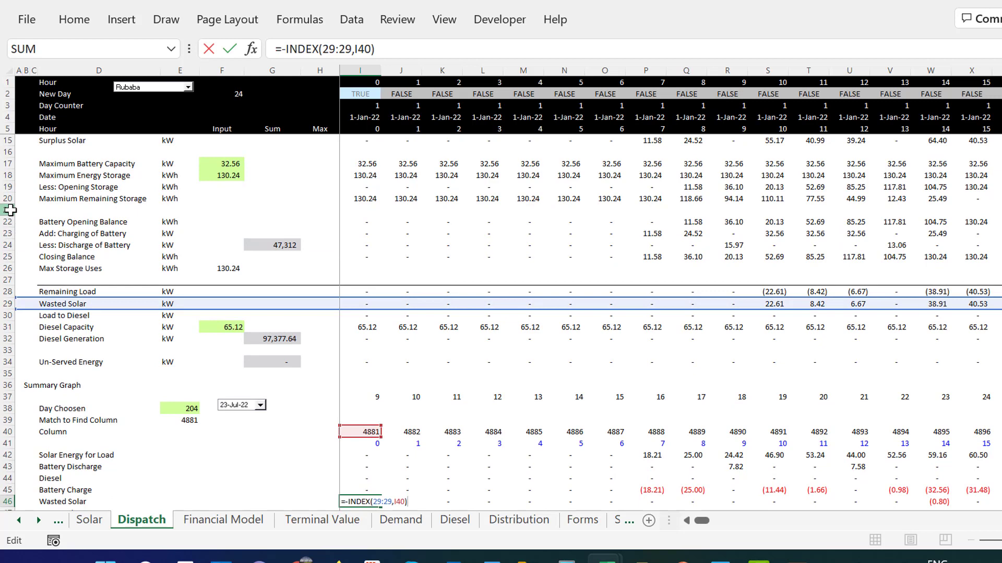
key("Escape")
key("Down")
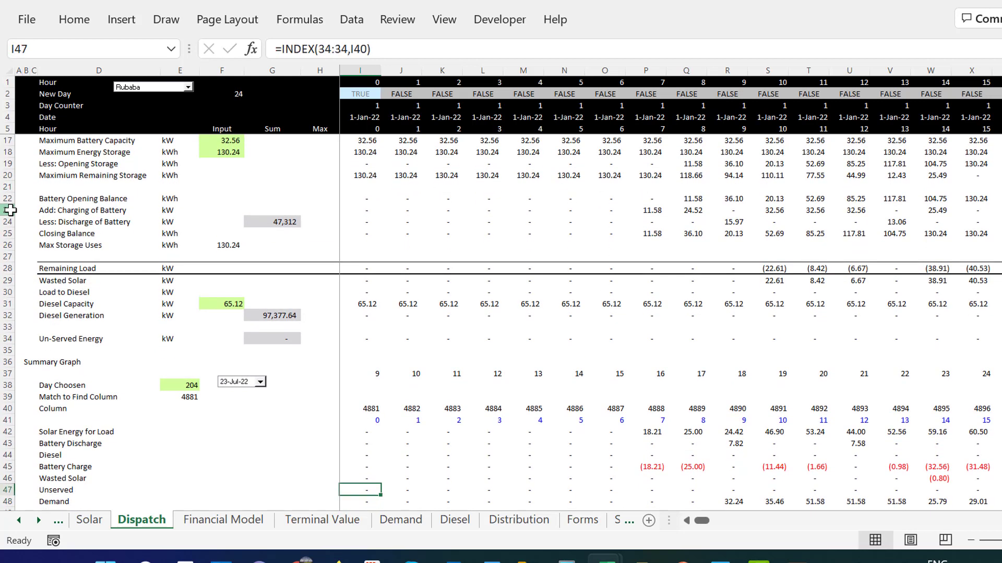
key("F2")
key("Escape")
key("Down")
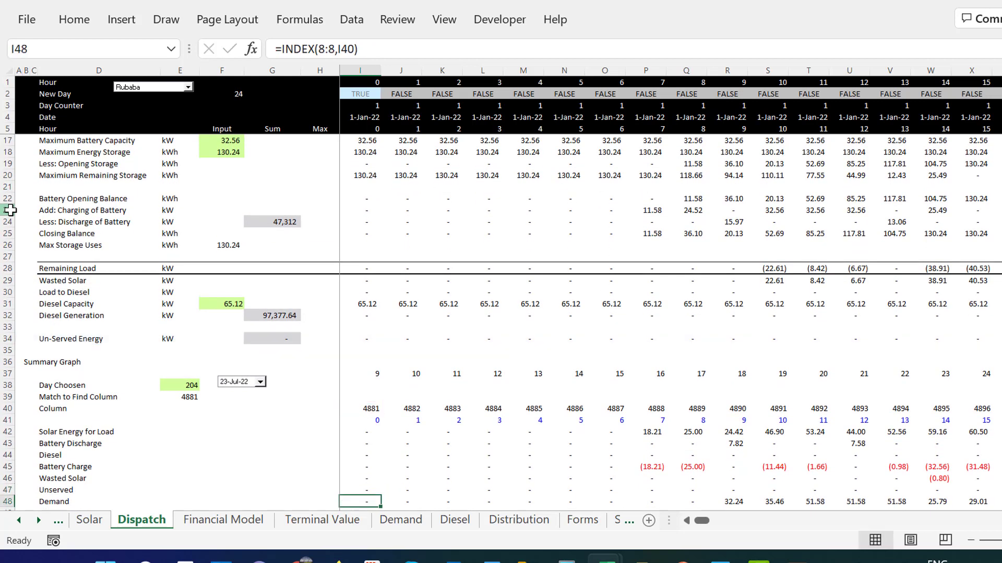
key("Down")
key("Up")
key("F2")
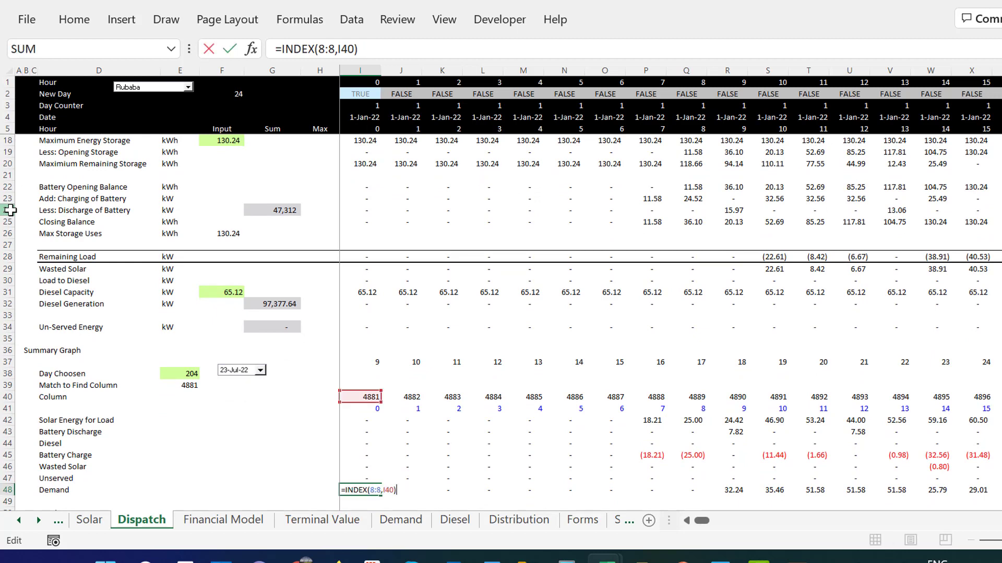
key("Escape")
key("F2")
key("Escape")
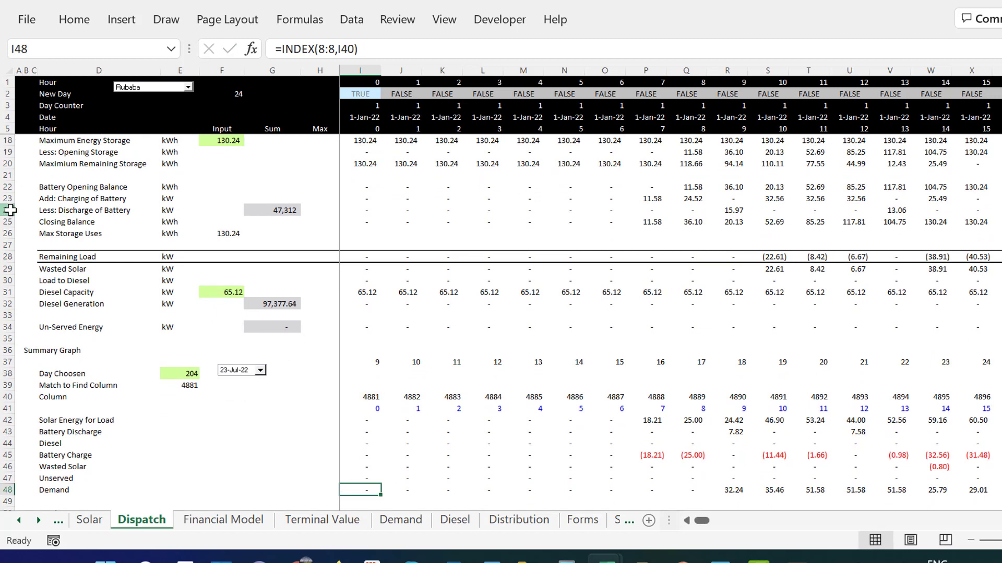
Trace the summary's Demand formula back to its source, the Demand row 8 in the dispatch section.
key("Page_Up")
key("Up")
key("Up")
key("Up")
key("Up")
key("Up")
key("Up")
key("Up")
key("Up")
key("Up")
key("Up")
key("Up")
key("Up")
key("Up")
key("Up")
key("Up")
key("Up")
key("Up")
key("Up")
key("Up")
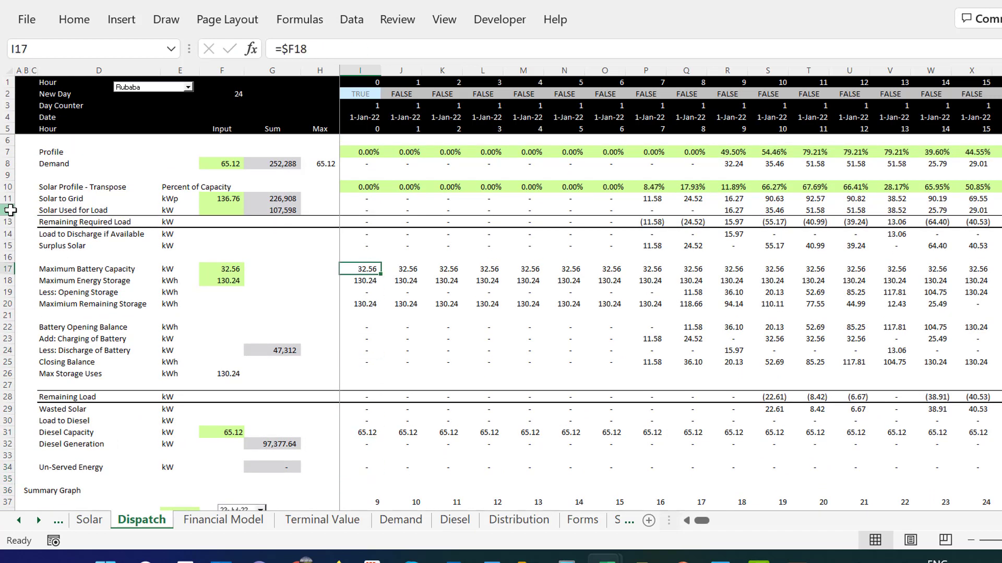
key("Up")
key("Up")
key("Up")
key("Up")
key("Up")
key("Up")
key("Up")
key("Up")
key("Up")
Insert a default column chart of the Summary Graph labels and hourly rows, D41 through hour 24 in row 48, and place it over the hourly columns.
key("Page_Down")
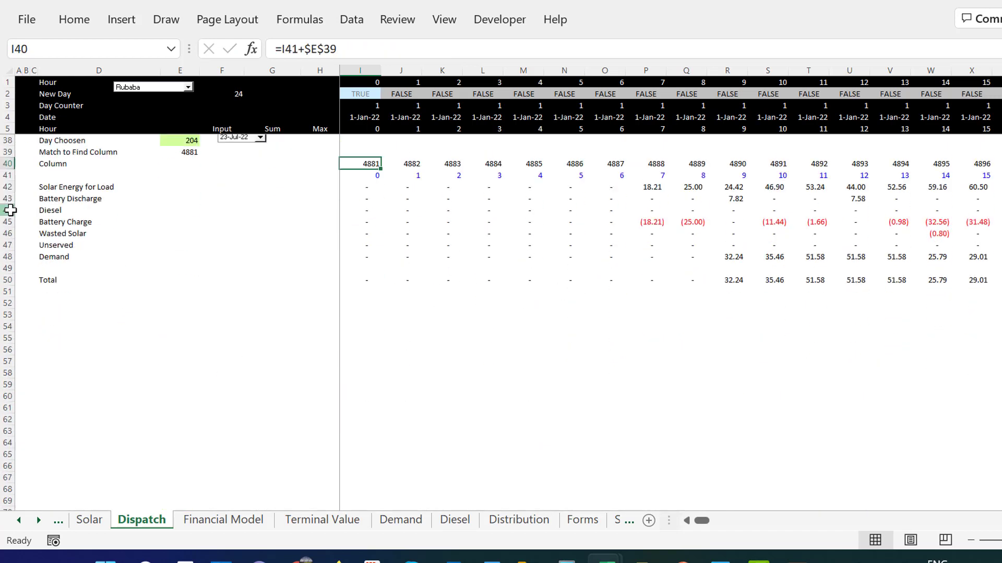
key("Up")
key("Up")
key("Up")
key("Up")
key("Up")
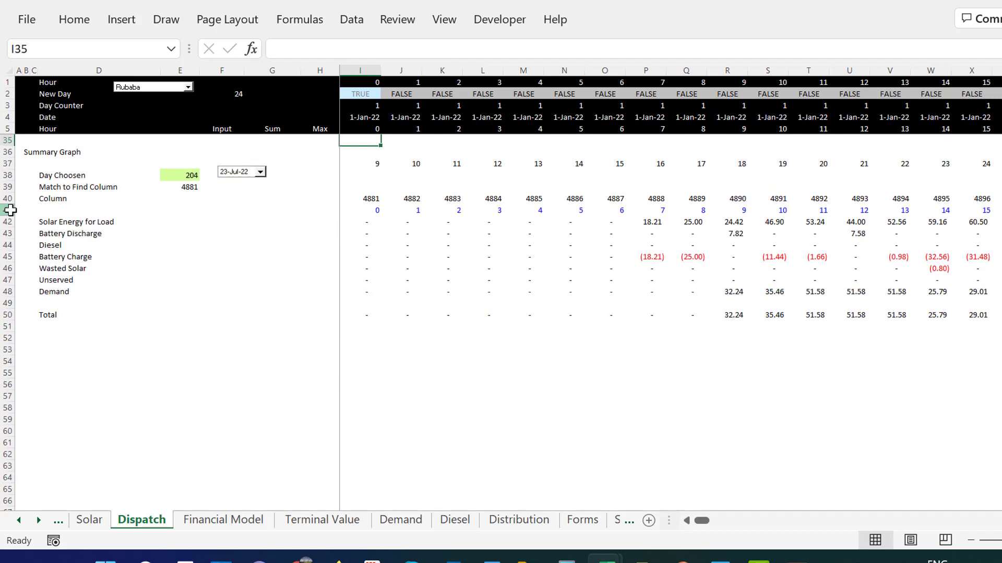
key("Down")
key("Down")
key("Down")
key("Down")
key("Down")
key("Down")
key("Down")
key("Down")
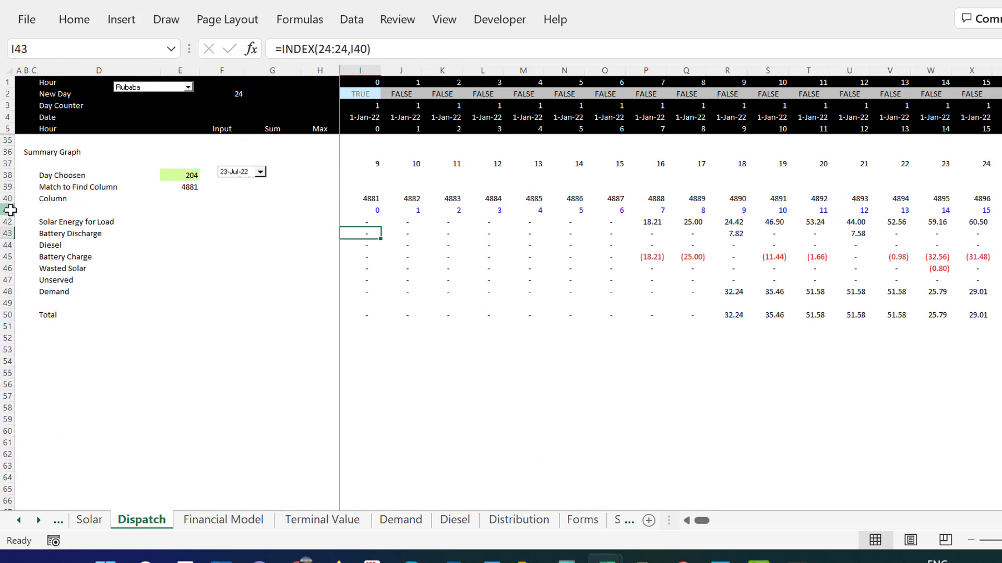
key("Up")
key("Up")
key("Left")
key("Left")
key("Left")
key("Left")
key("Left")
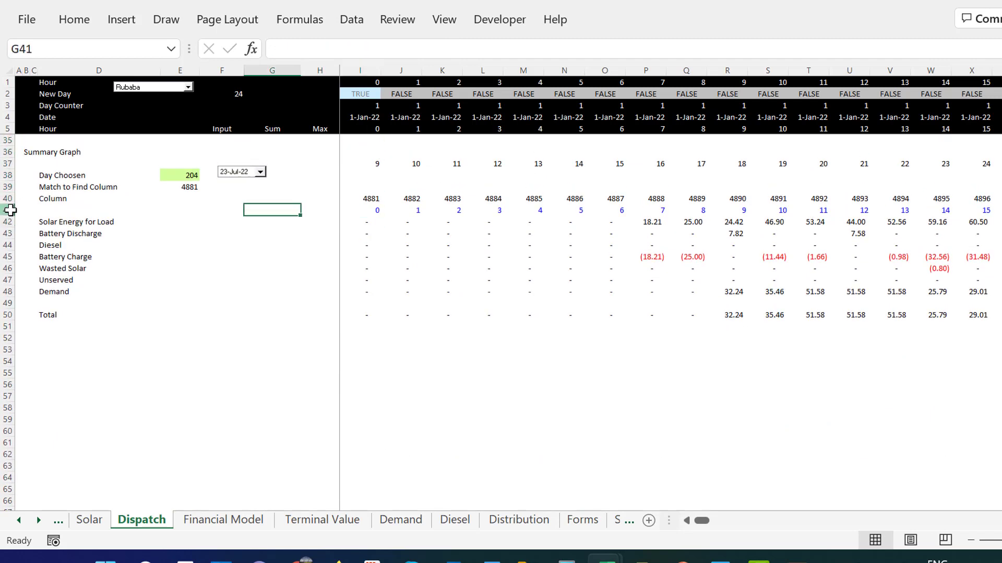
key("shift+Down")
key("shift+Down")
key("shift+Down")
key("shift+Down")
key("shift+Down")
key("shift+Down")
key("shift+Down")
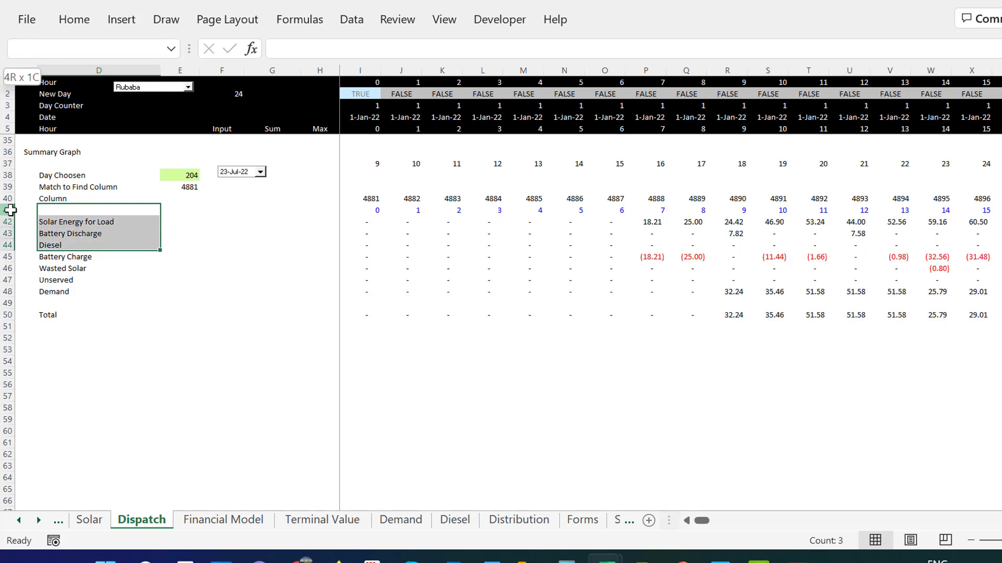
key("shift+Right")
key("shift+Right")
key("shift+Right")
key("shift+Right")
key("shift+Right")
key("shift+Right")
key("shift+Right")
key("shift+Right")
key("shift+Right")
key("shift+Right")
key("shift+Right")
key("shift+Right")
key("shift+Right")
key("shift+Right")
key("shift+Right")
key("shift+Right")
key("shift+Right")
key("shift+Right")
key("shift+Right")
key("shift+Right")
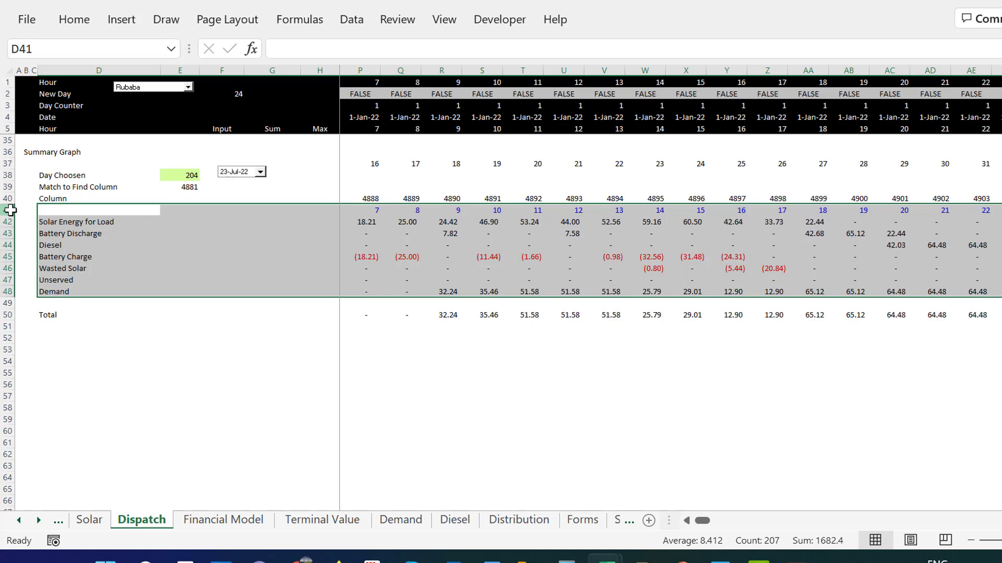
key("alt+F1")
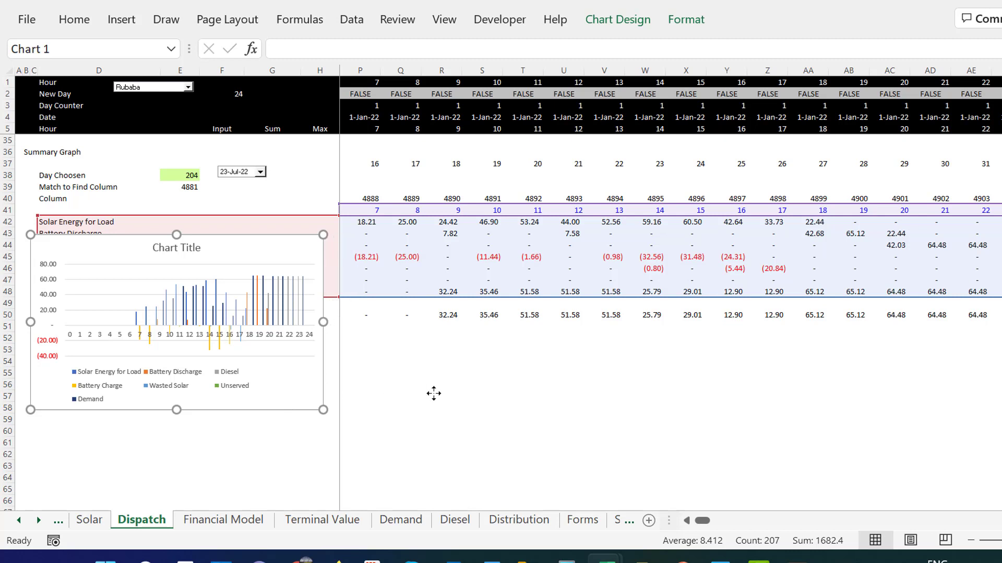
left_click_drag(433, 393, 697, 394)
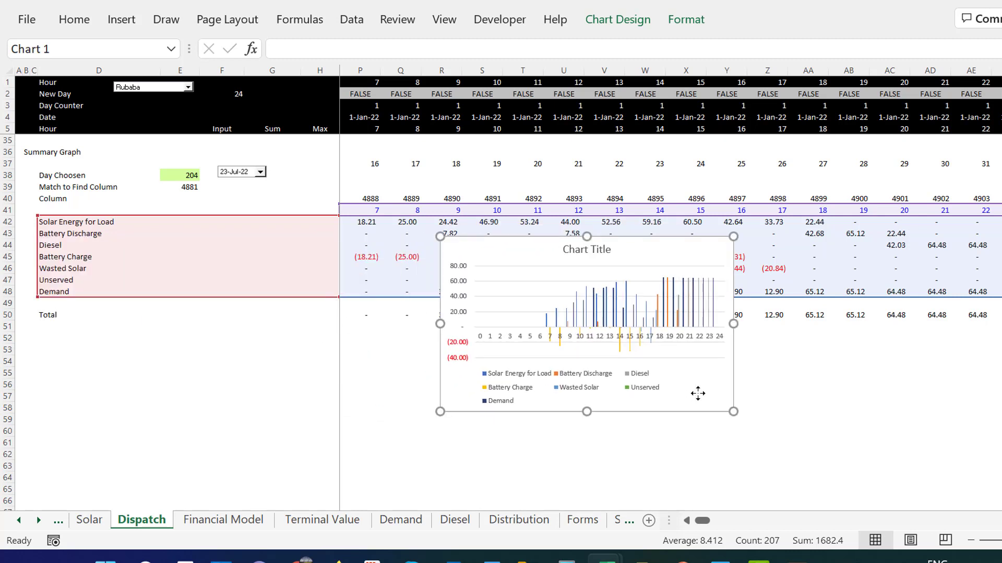
Change the summary chart's type from clustered column to Stacked Area.
right_click(698, 394)
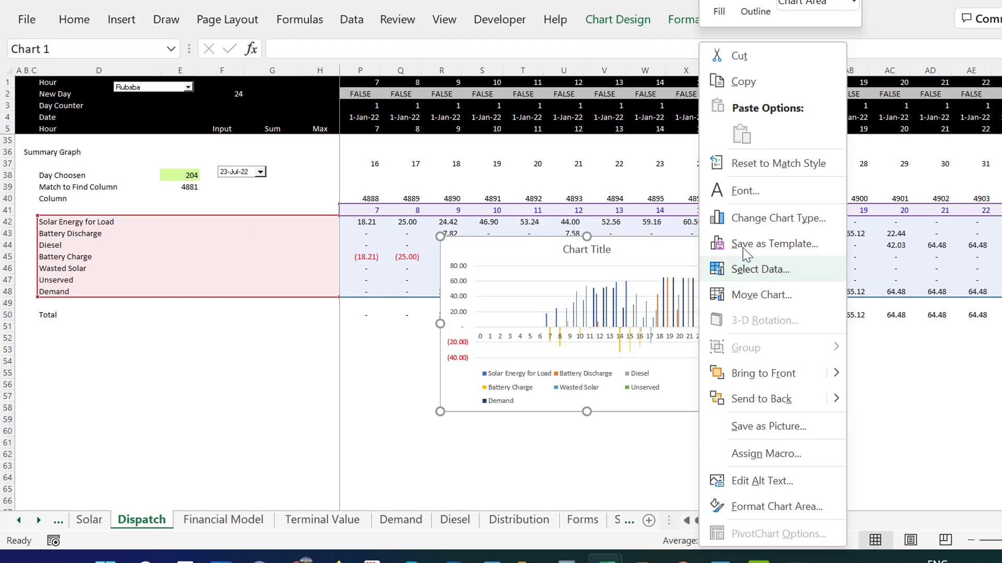
left_click(752, 223)
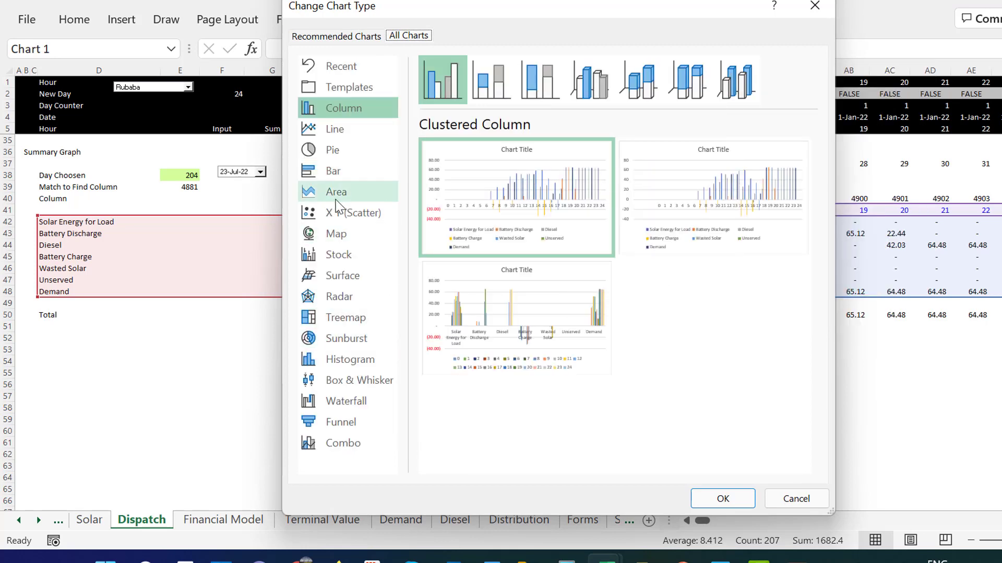
left_click(334, 192)
left_click(502, 81)
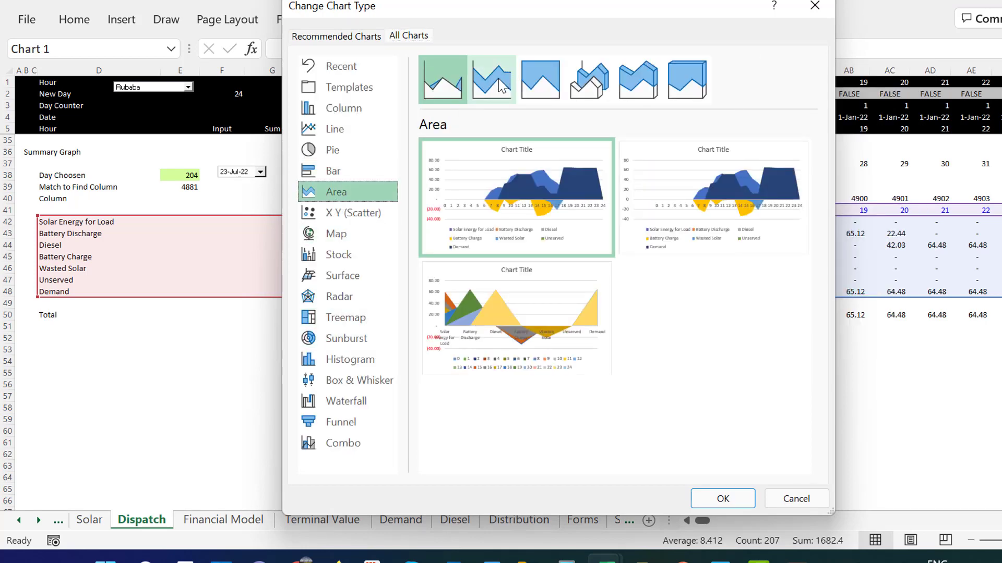
left_click(722, 499)
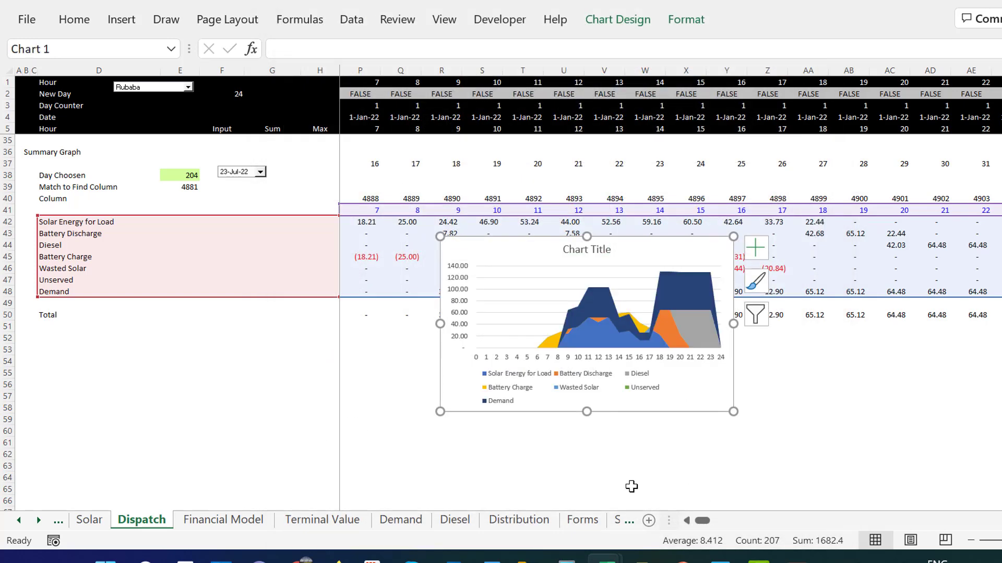
left_click(631, 487)
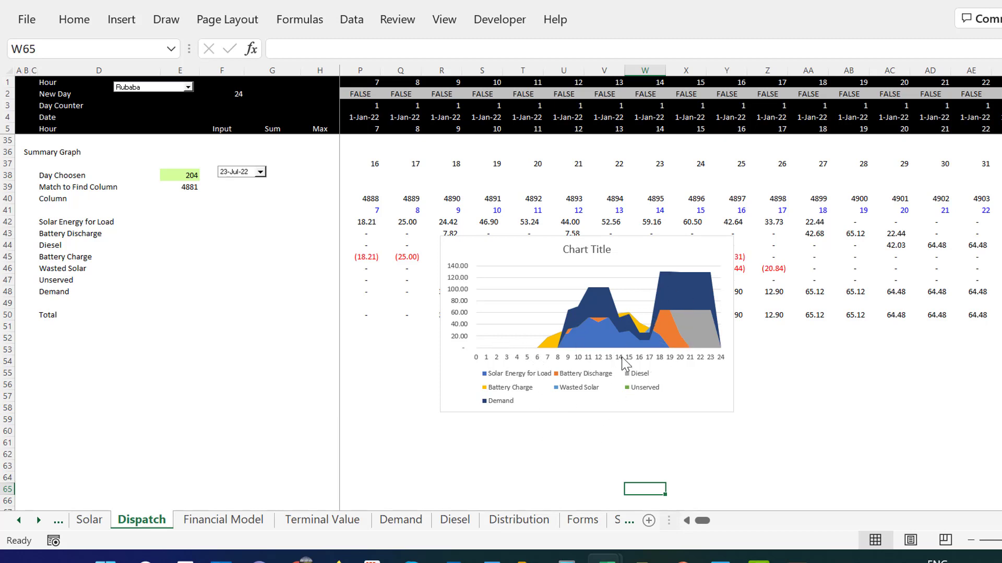
Change only the Demand series to a Line chart type, keeping the other series as Stacked Area on the primary axis.
right_click(685, 298)
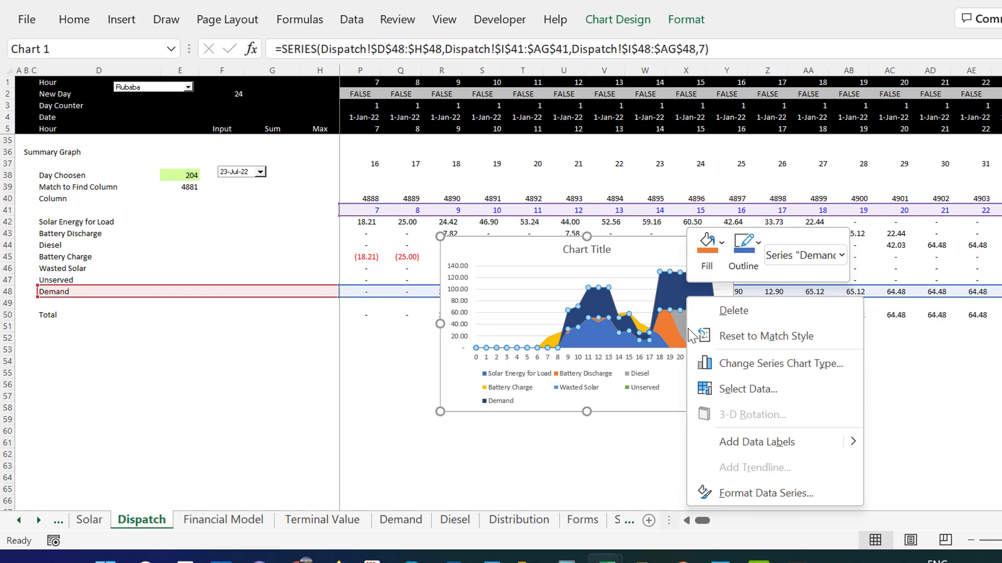
left_click(742, 365)
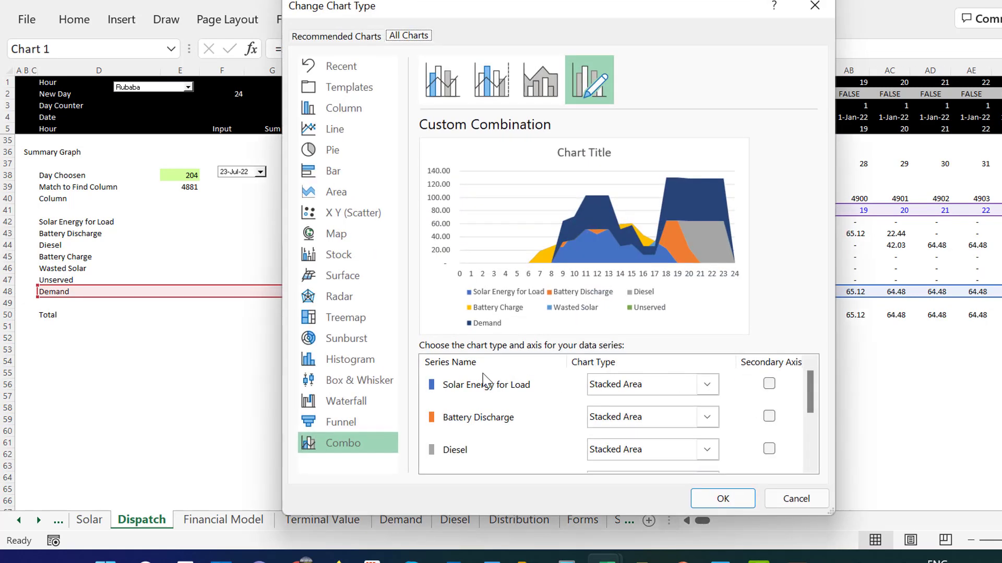
left_click(812, 446)
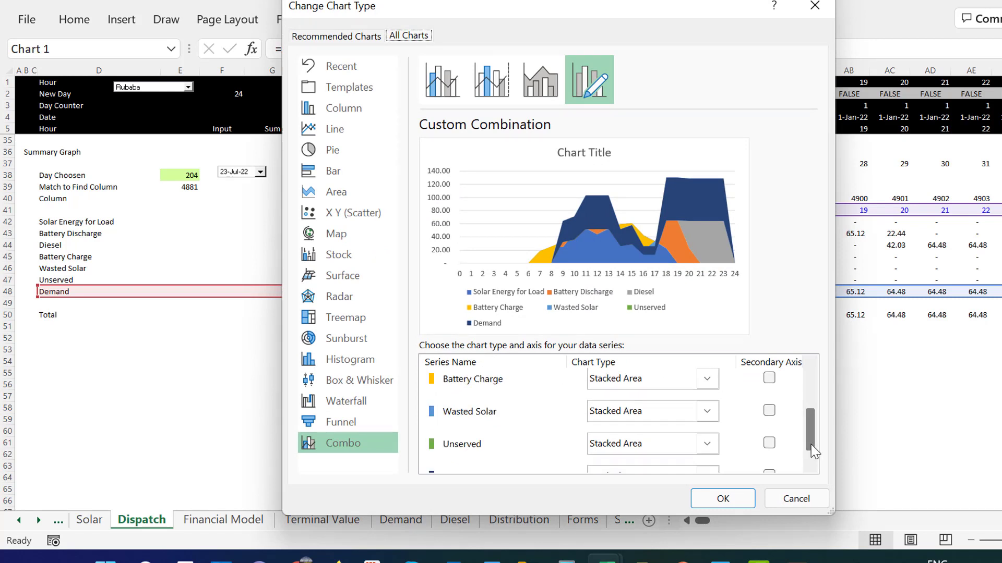
left_click(811, 463)
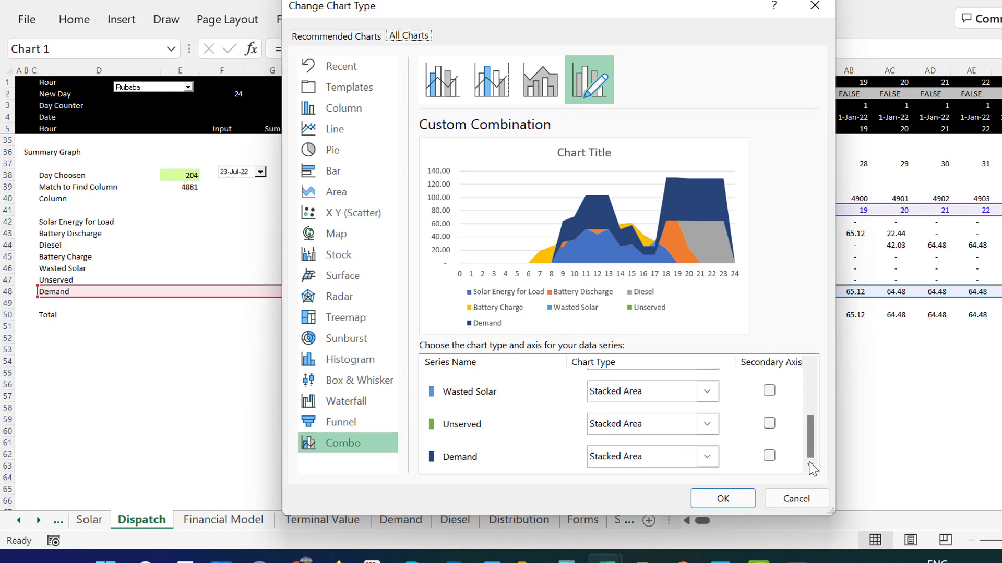
left_click(713, 459)
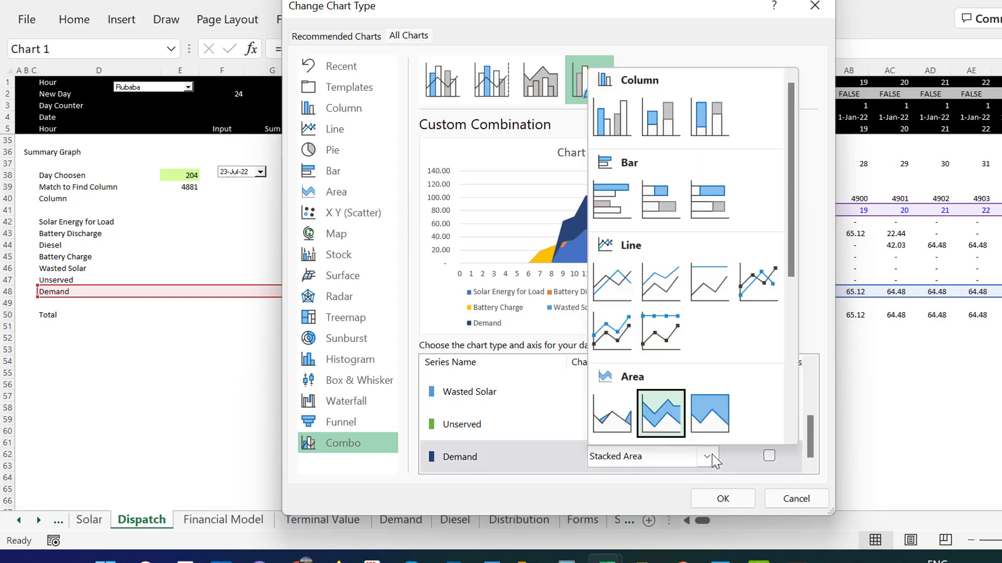
left_click(611, 282)
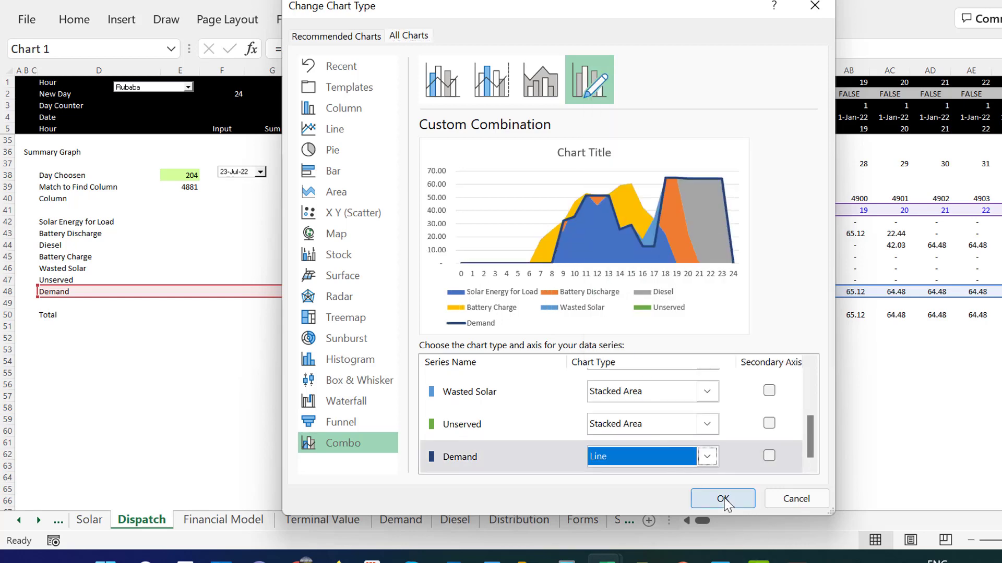
left_click(723, 499)
left_click(761, 493)
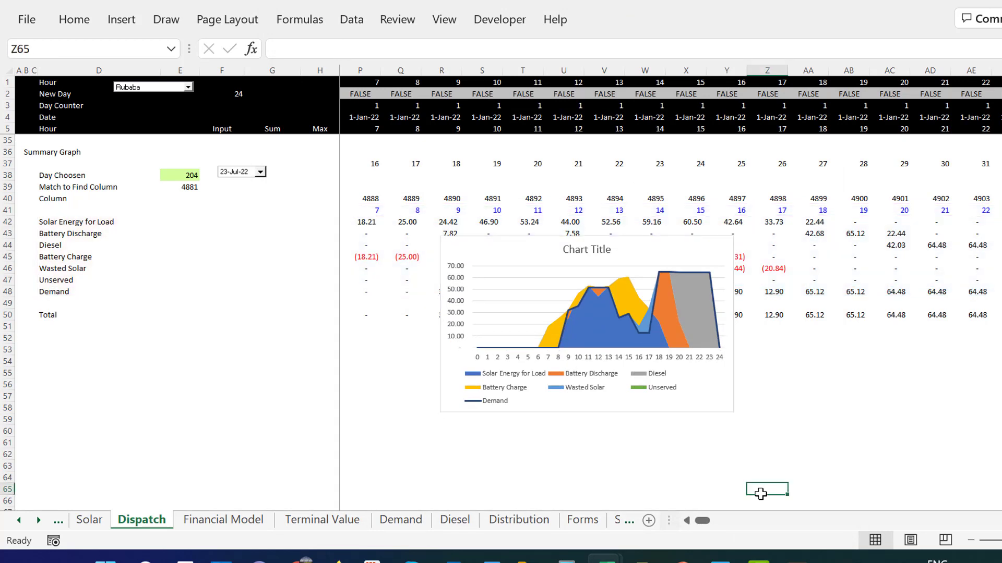
Delete the chart's placeholder title and save the workbook.
left_click(594, 250)
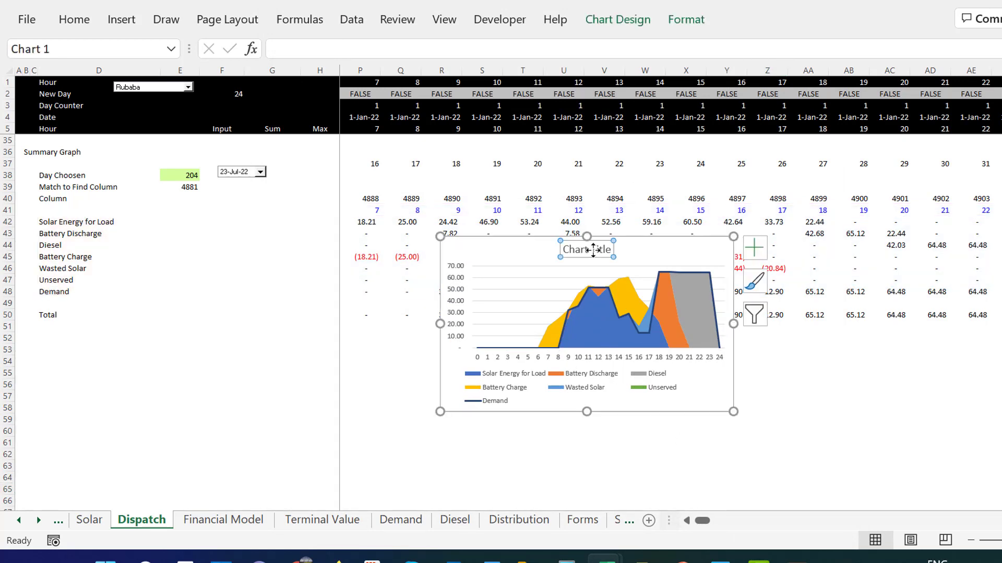
key("Delete")
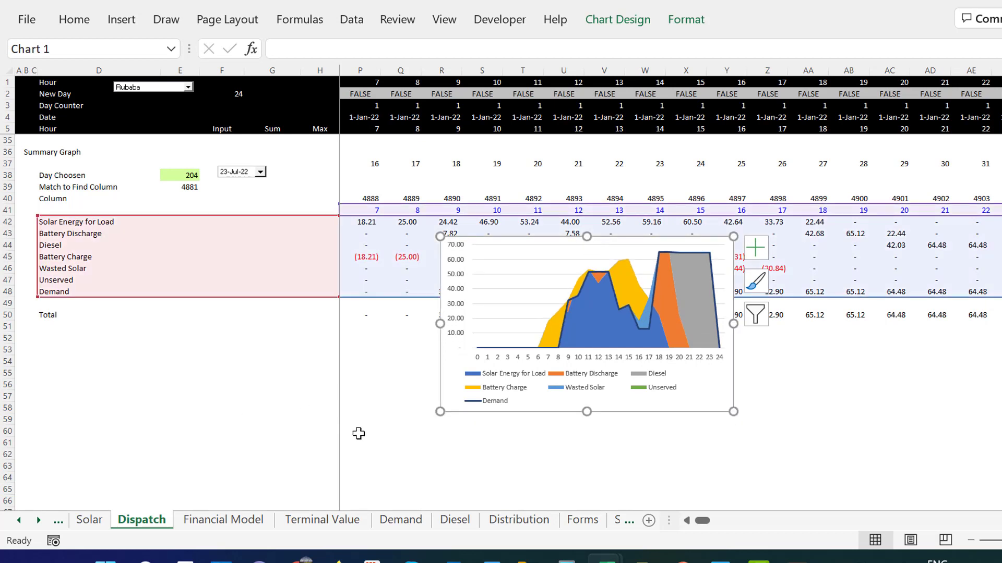
left_click(359, 433)
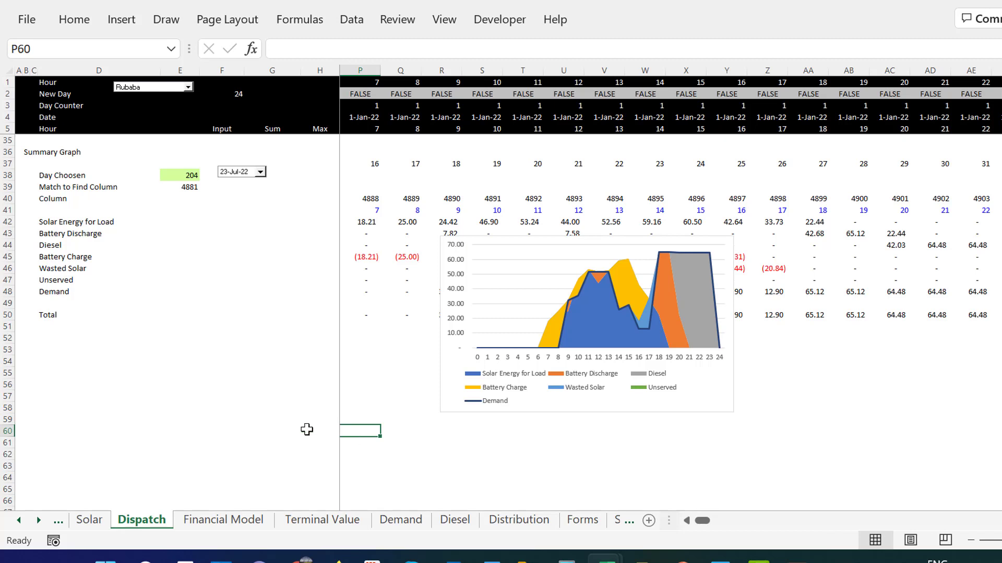
key("ctrl+s")
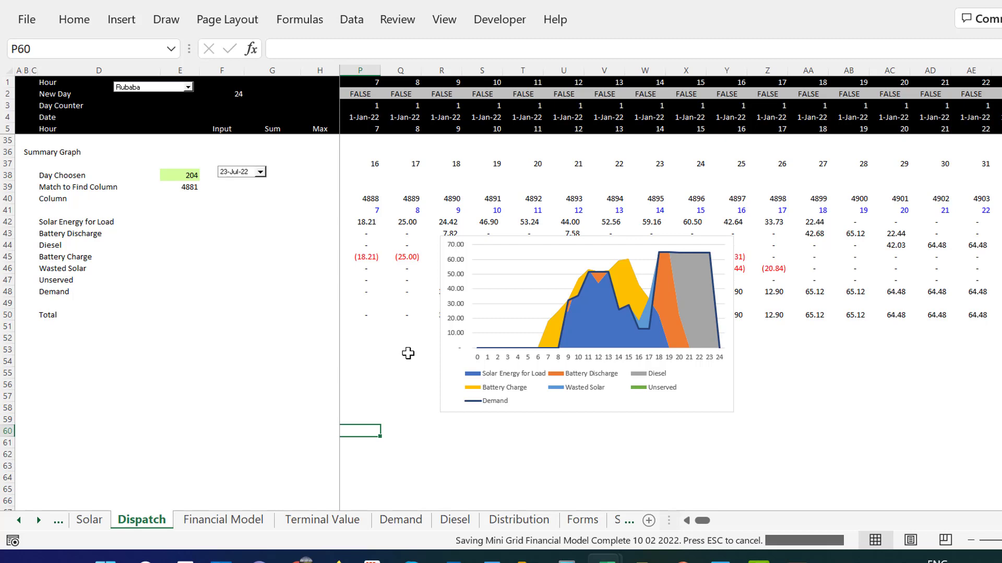
Move the chart down below the Demand row so it clears the hourly summary data, and save the workbook.
left_click(437, 384)
left_click_drag(454, 400, 449, 481)
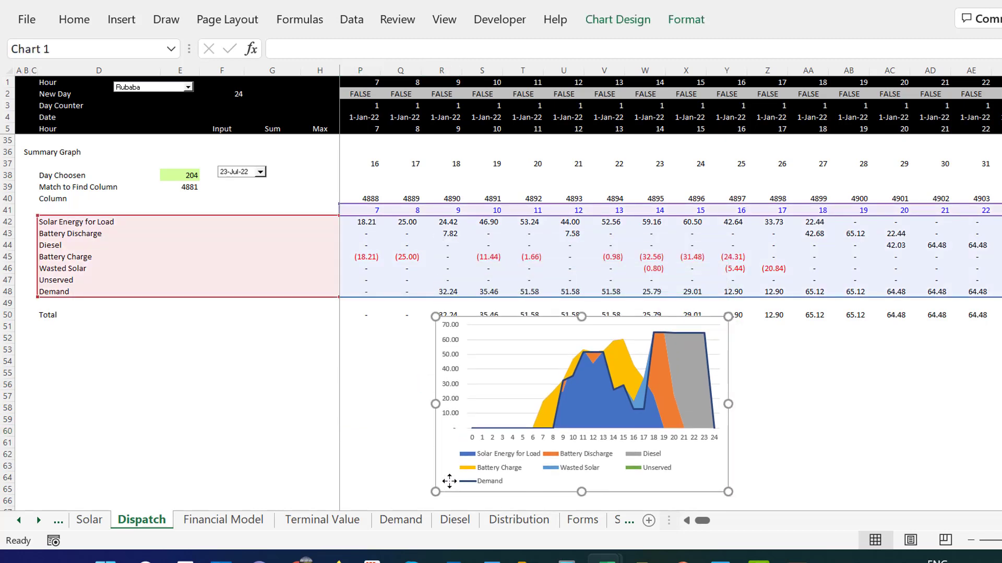
key("ctrl+s")
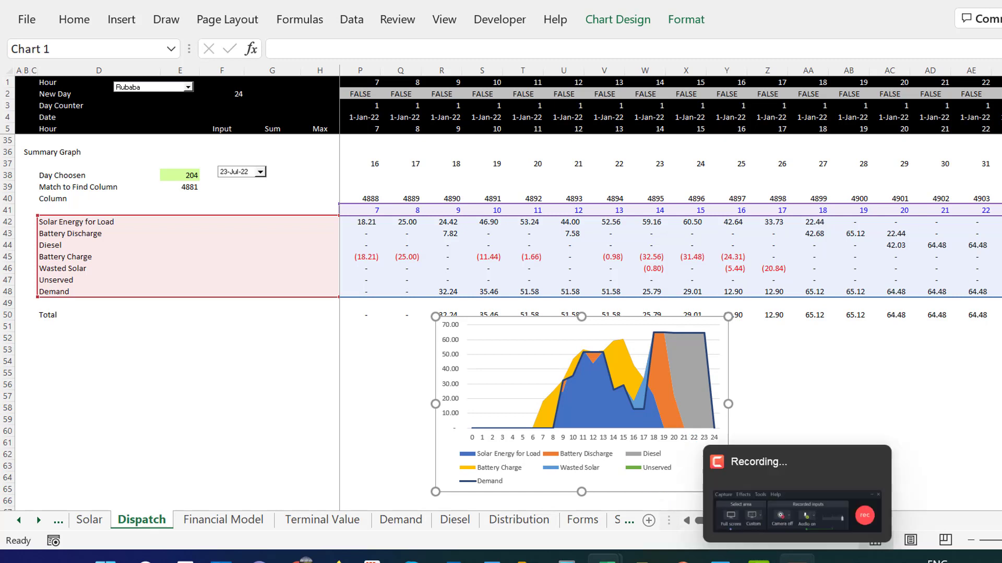
left_click(797, 560)
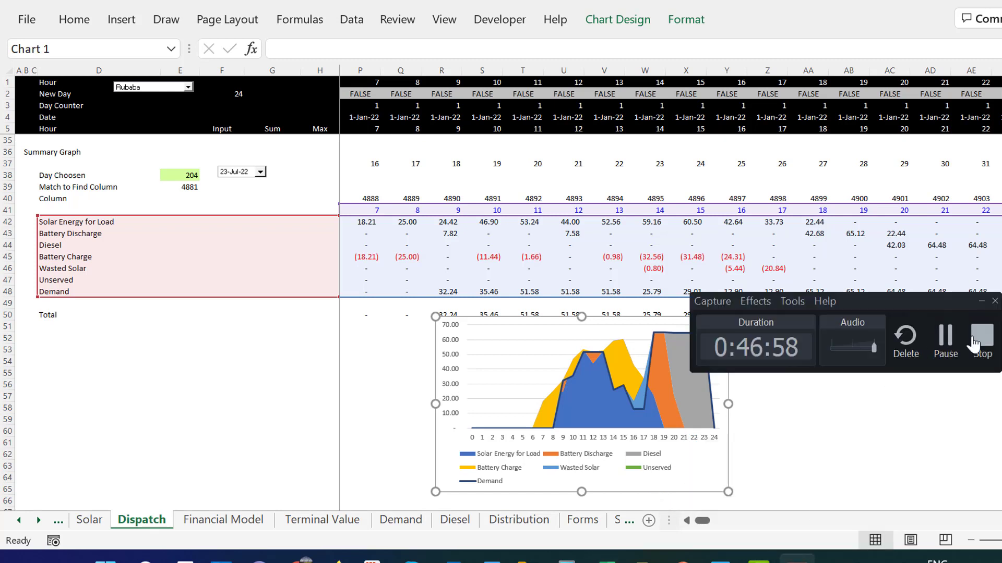